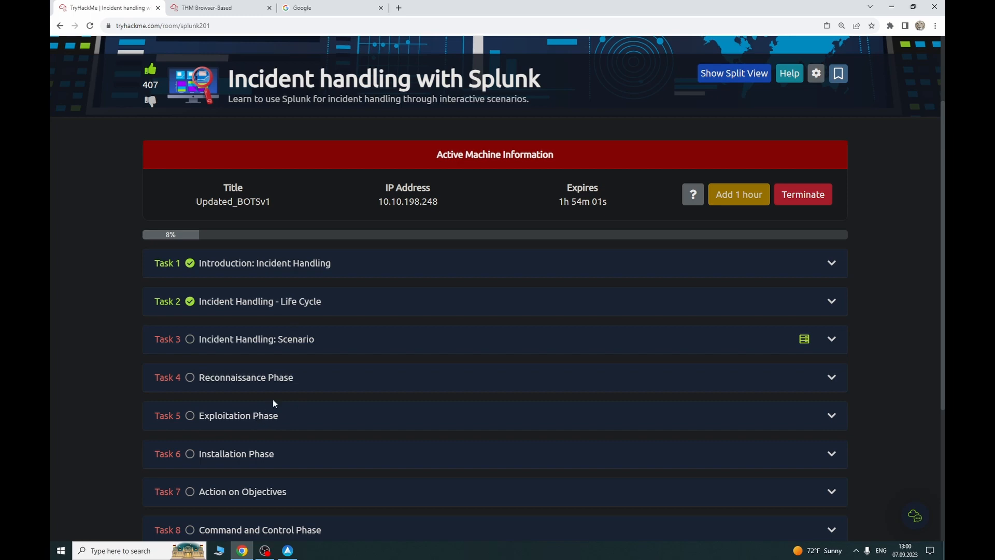
# Step: Expand Task 3 'Incident Handling: Scenario' and read the scenario, log sources table and Room Machine section
pyautogui.click(223, 343)
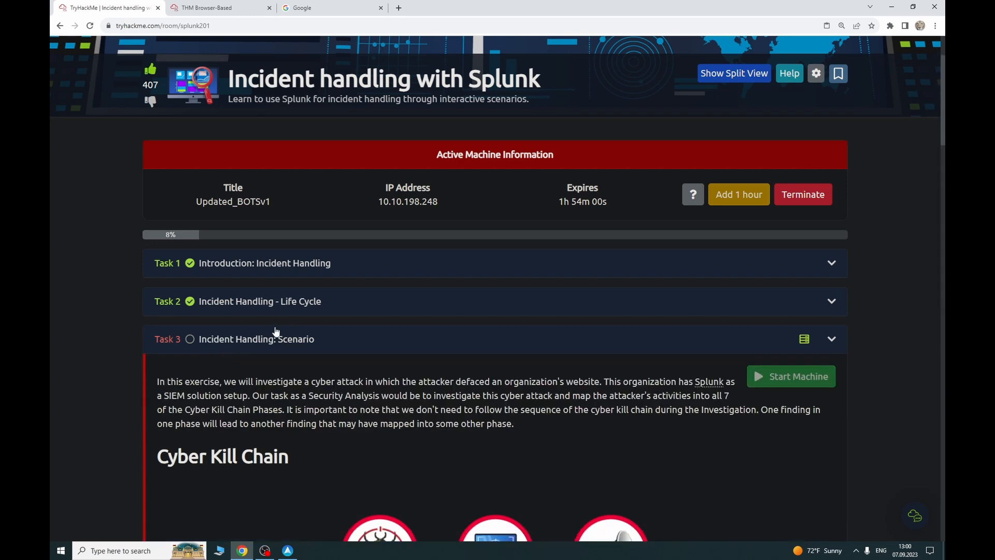
pyautogui.scroll(-1, 305, 384)
pyautogui.scroll(-8, 305, 384)
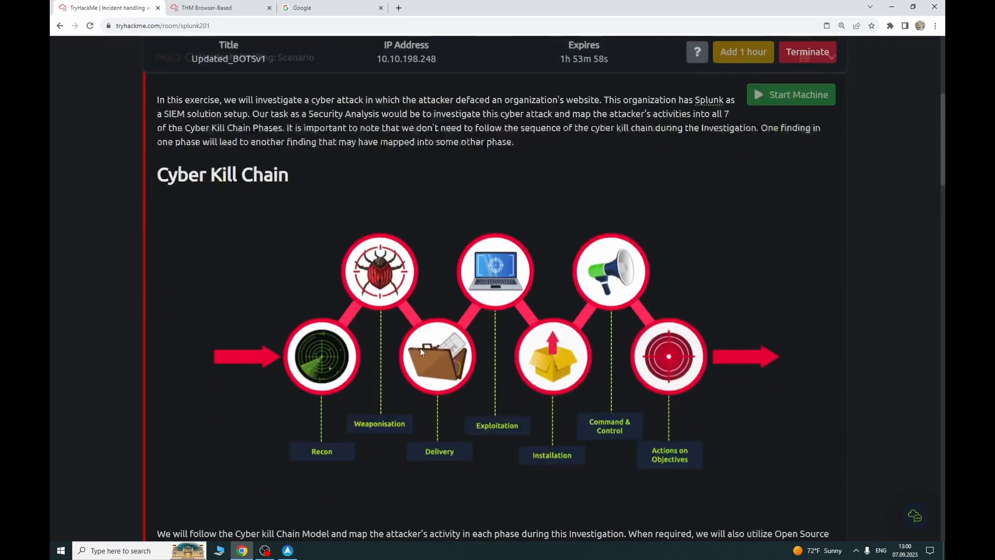
pyautogui.scroll(-7, 421, 352)
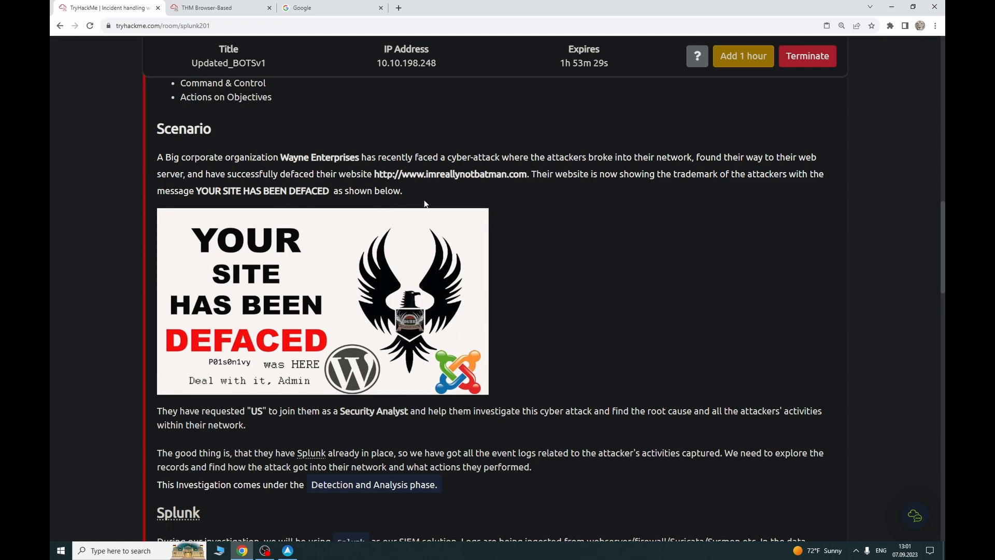
pyautogui.scroll(-1, 292, 268)
pyautogui.scroll(-2, 290, 267)
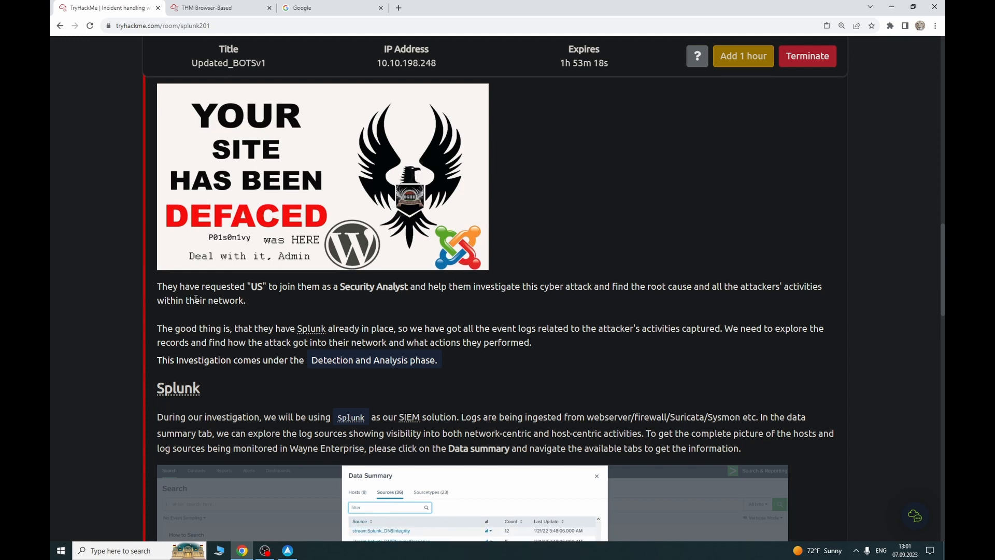
pyautogui.scroll(-2, 227, 311)
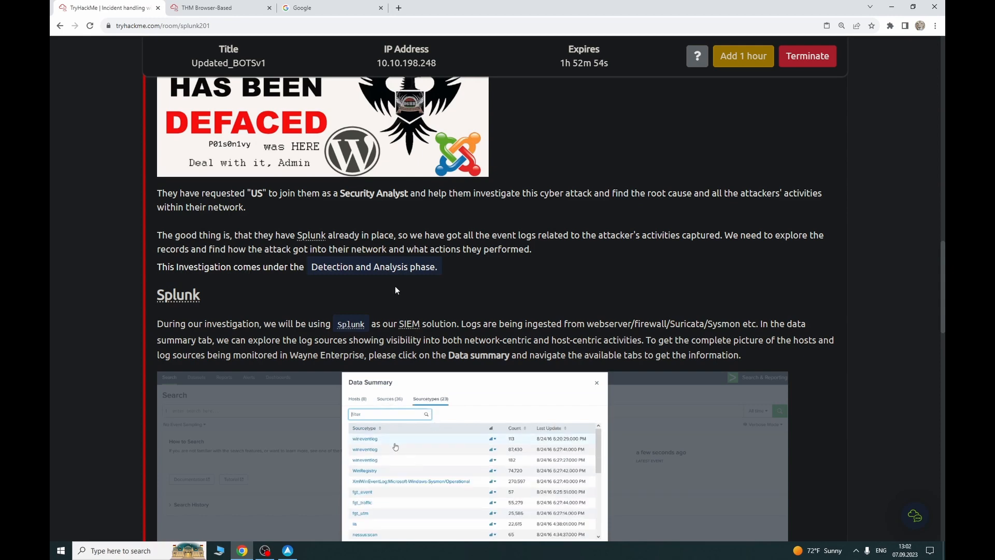
pyautogui.scroll(-1, 395, 290)
pyautogui.scroll(-5, 282, 269)
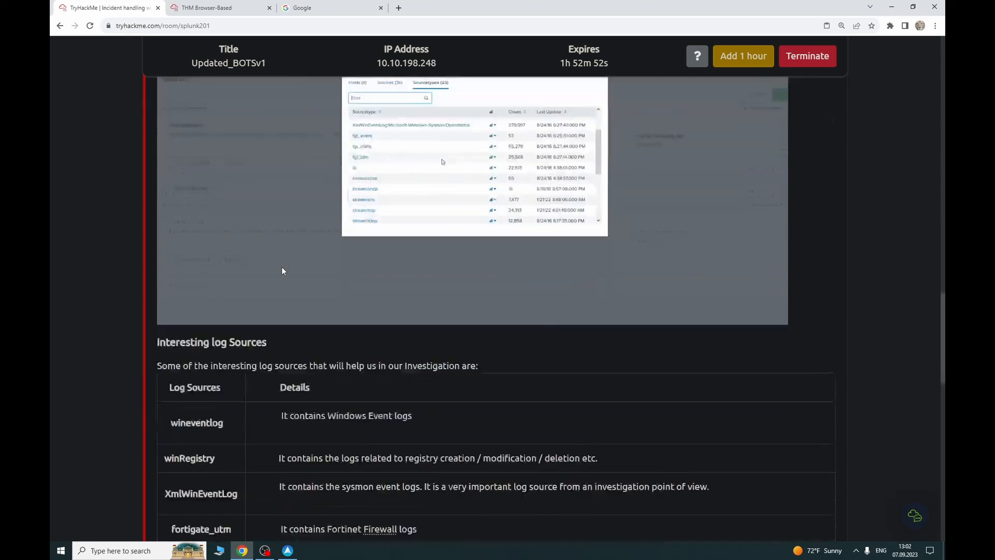
pyautogui.scroll(-5, 281, 271)
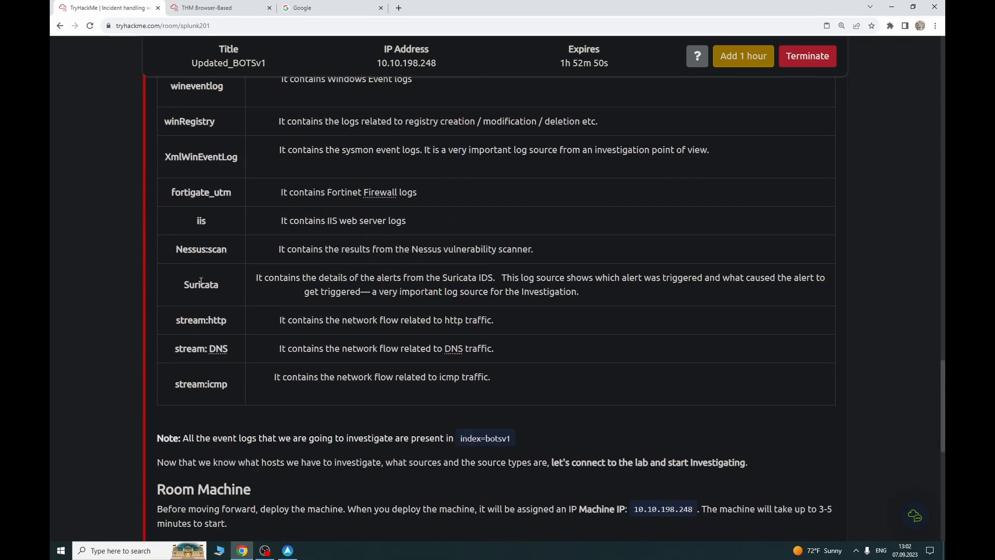
pyautogui.scroll(-4, 201, 282)
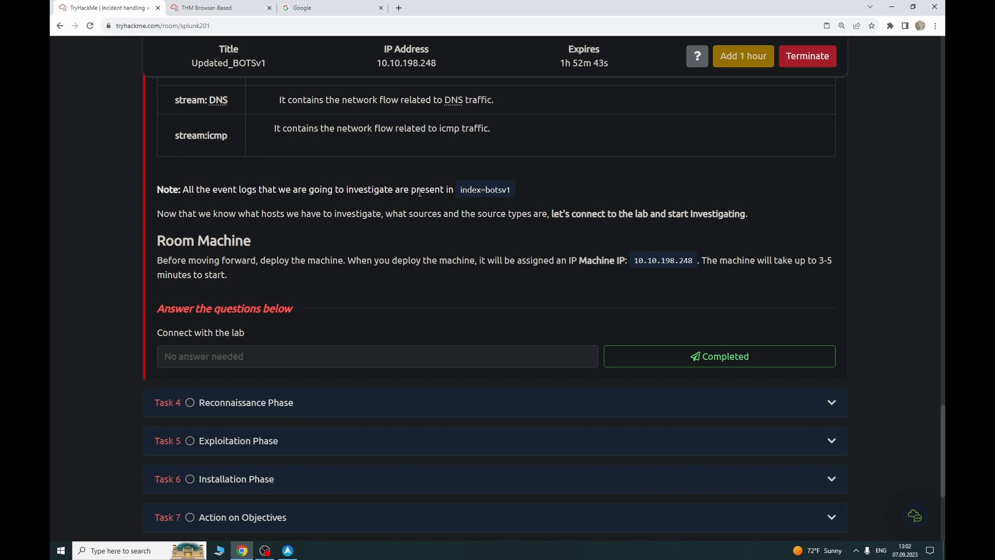
# Step: Copy the index=botsv1 query and open Splunk's Search & Reporting app
pyautogui.moveTo(456, 188); pyautogui.dragTo(511, 189)
pyautogui.hotkey('ctrl', 'c')
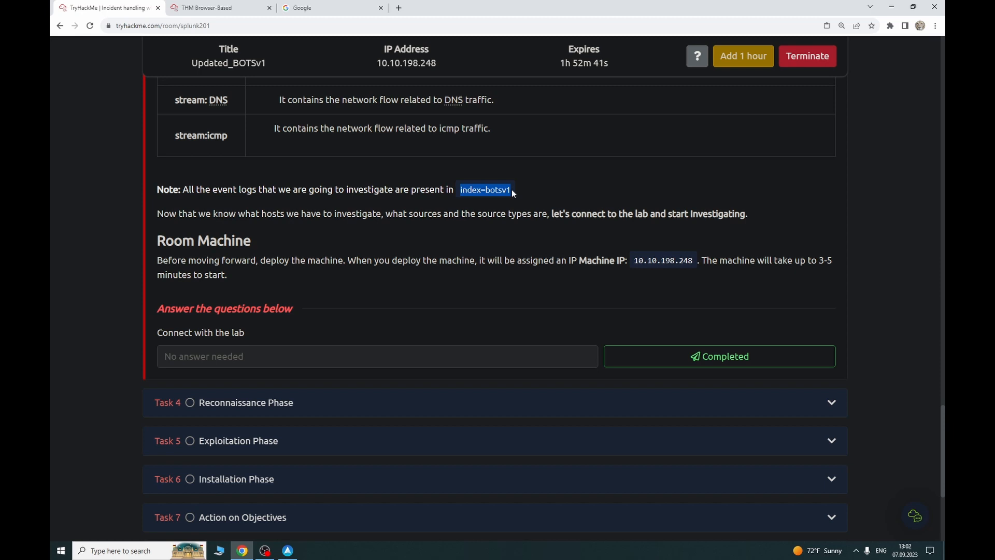
pyautogui.click(215, 6)
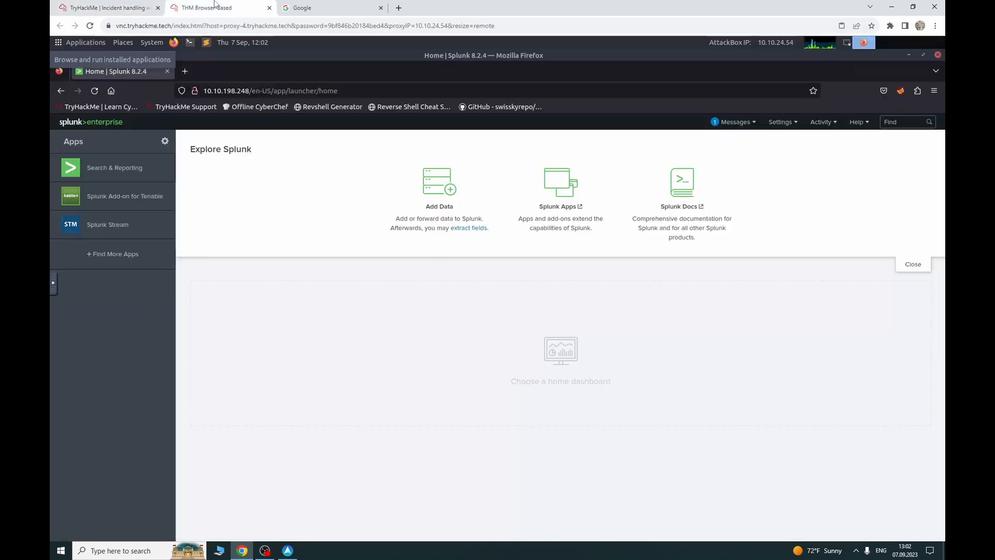
pyautogui.click(115, 167)
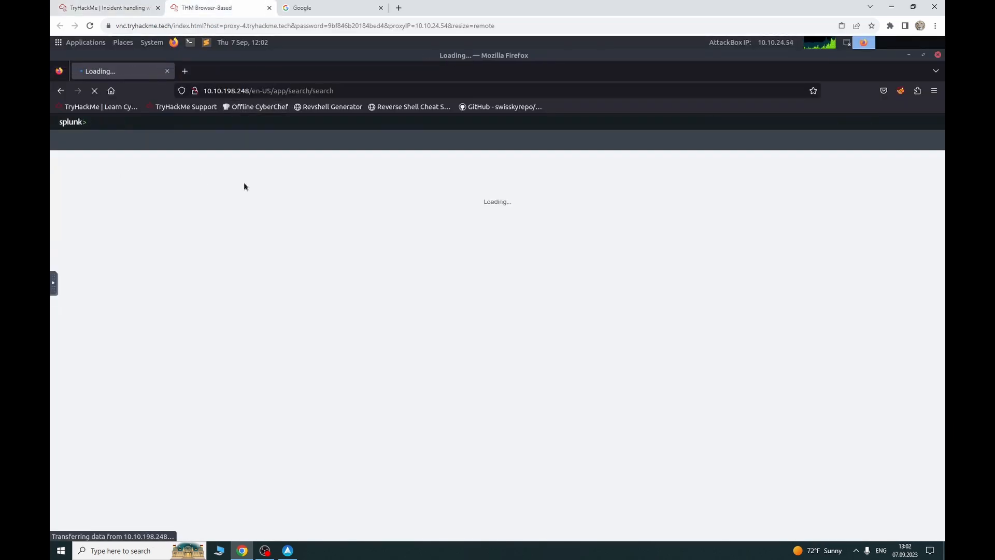
pyautogui.click(116, 7)
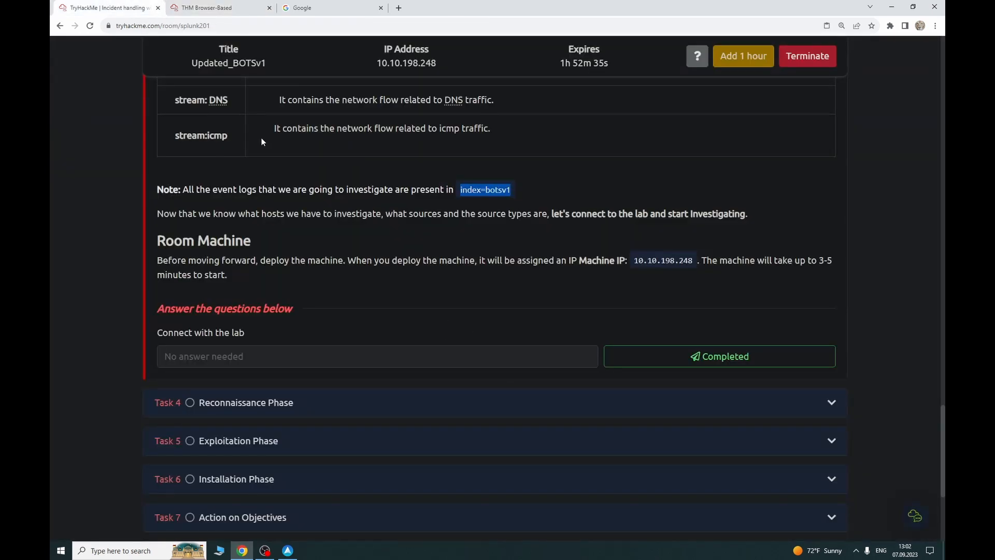
pyautogui.click(186, 8)
# Step: Run the index="botsv1" search over All time
pyautogui.click(199, 190)
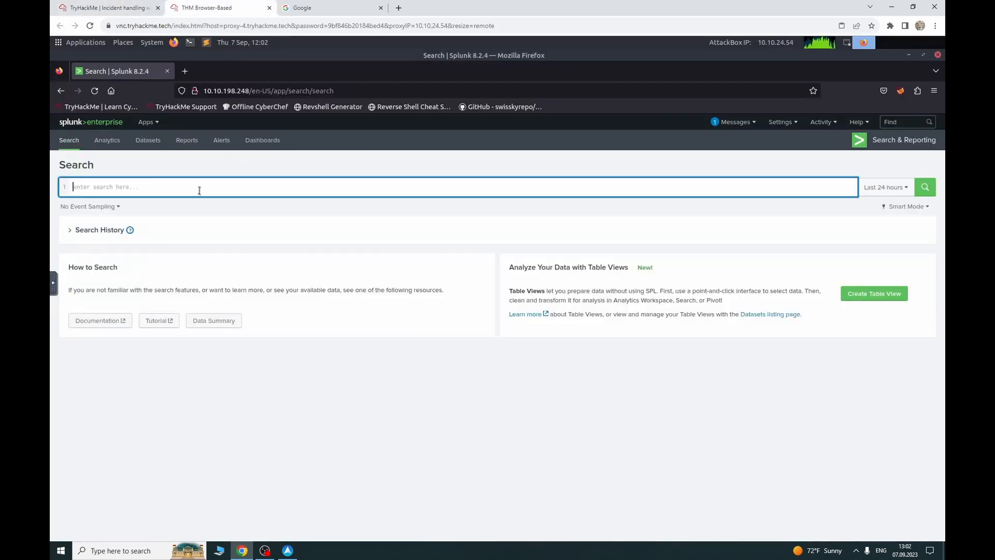
pyautogui.hotkey('ctrl', 'v')
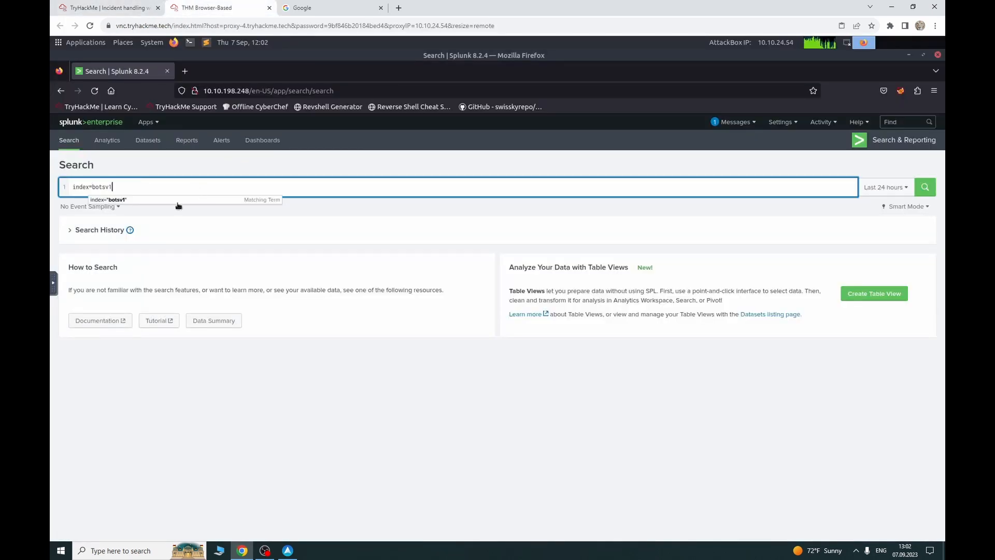
pyautogui.click(197, 199)
pyautogui.click(912, 194)
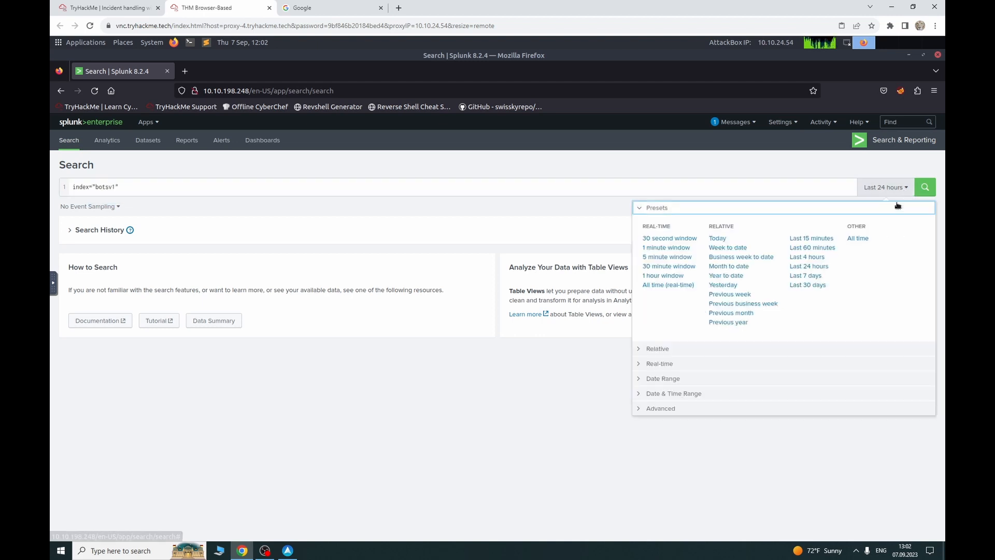
pyautogui.click(858, 239)
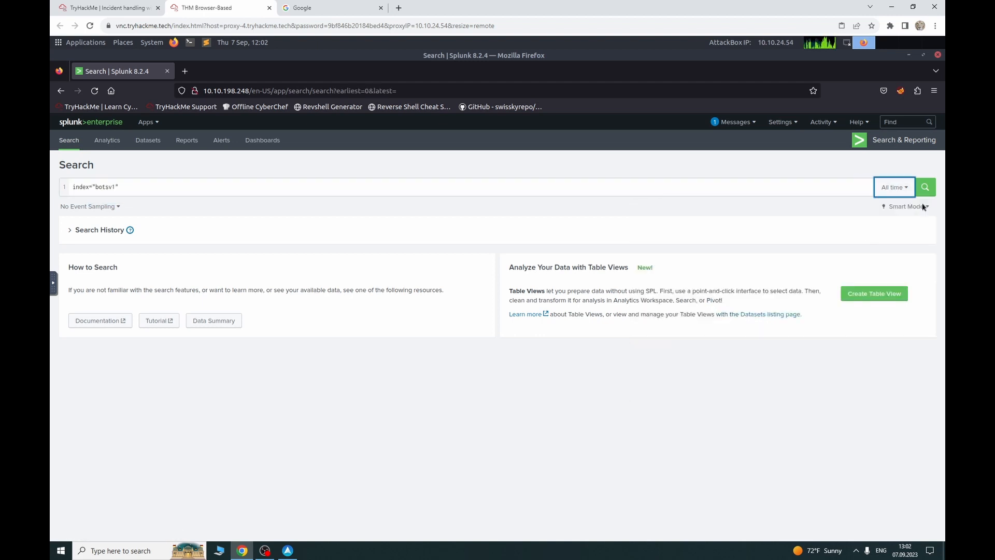
pyautogui.click(926, 192)
pyautogui.click(95, 4)
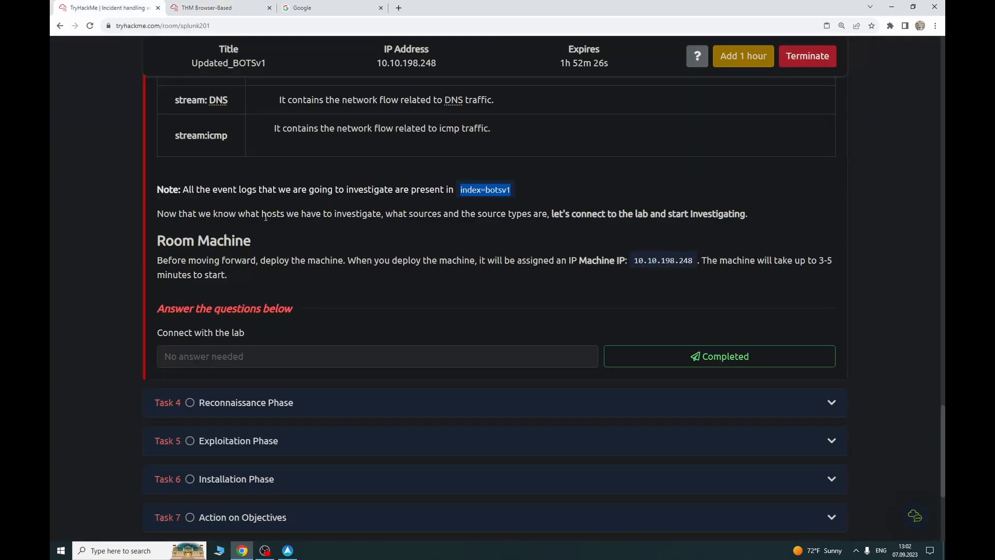
# Step: Mark the Connect with the lab question completed and expand Task 4 Reconnaissance Phase
pyautogui.click(646, 363)
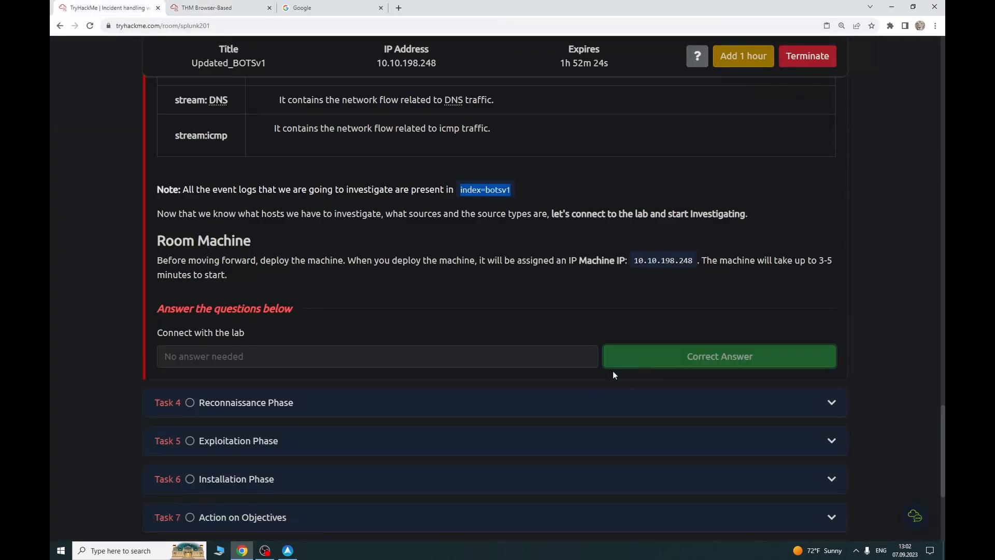
pyautogui.scroll(-1, 462, 351)
pyautogui.click(241, 340)
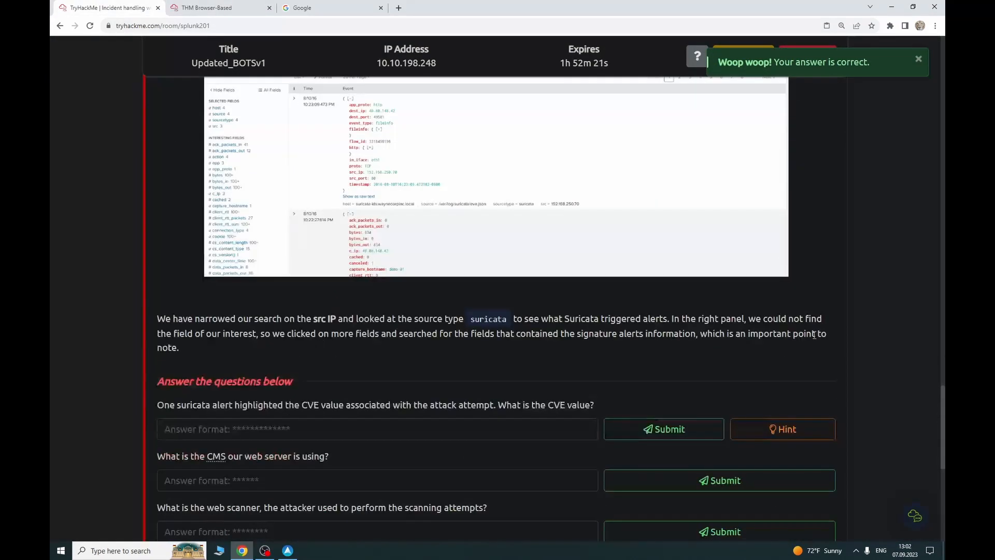
# Step: Read down the Reconnaissance Phase task and select its example search query
pyautogui.moveTo(942, 409); pyautogui.dragTo(933, 72)
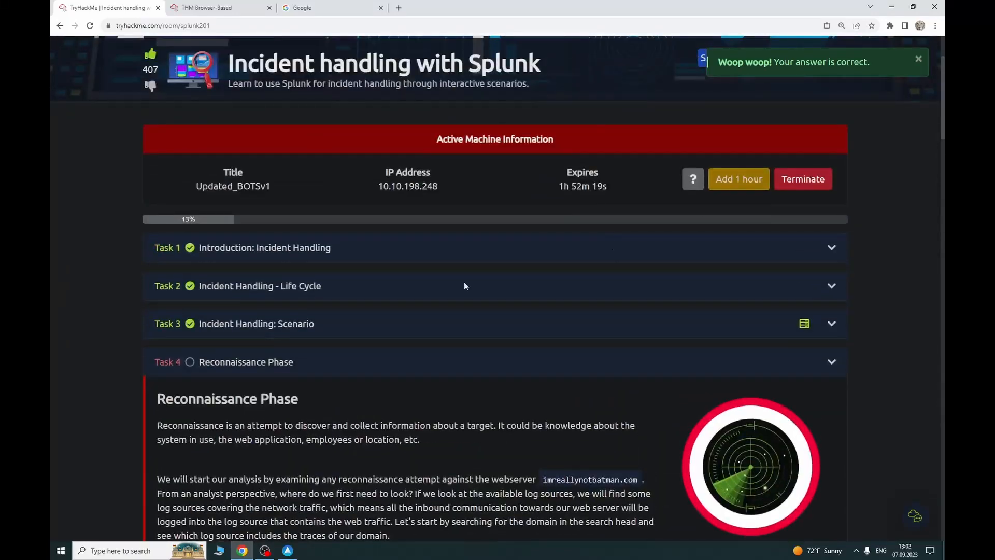
pyautogui.scroll(-3, 404, 284)
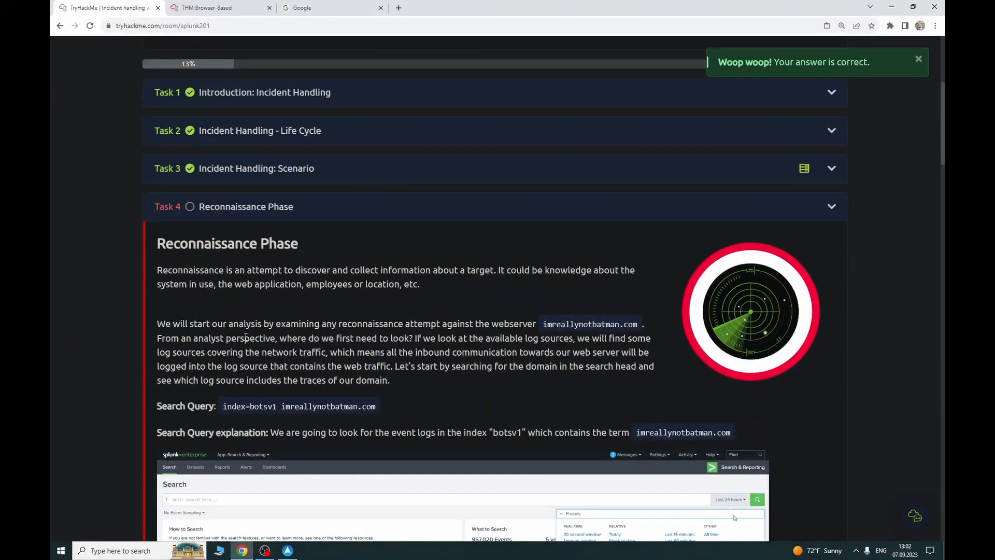
pyautogui.scroll(-1, 249, 321)
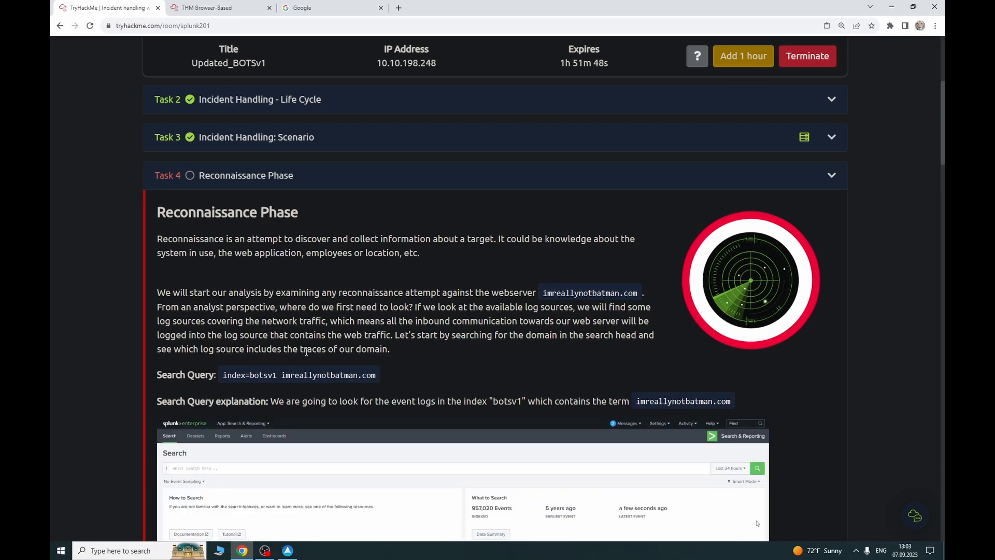
pyautogui.scroll(-1, 337, 347)
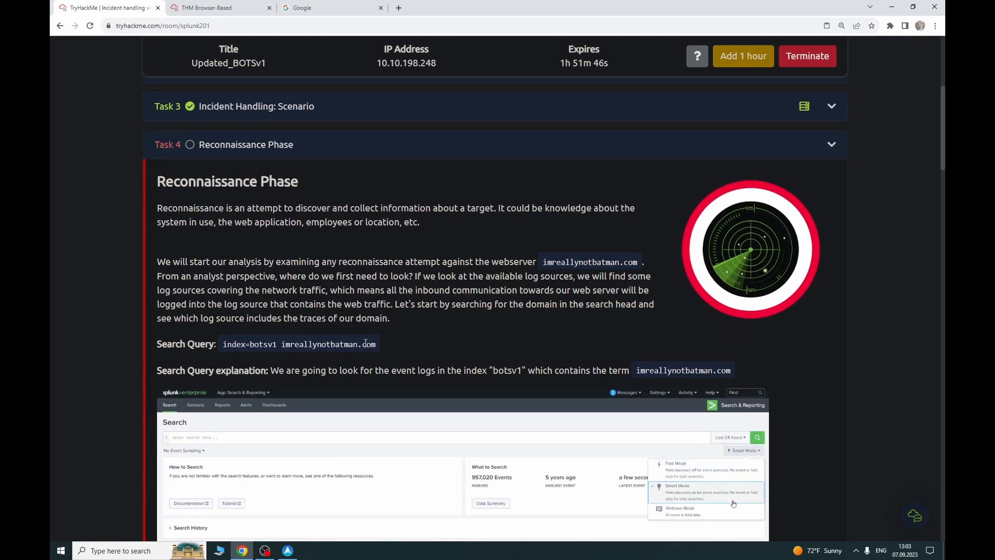
pyautogui.moveTo(377, 345); pyautogui.dragTo(227, 345)
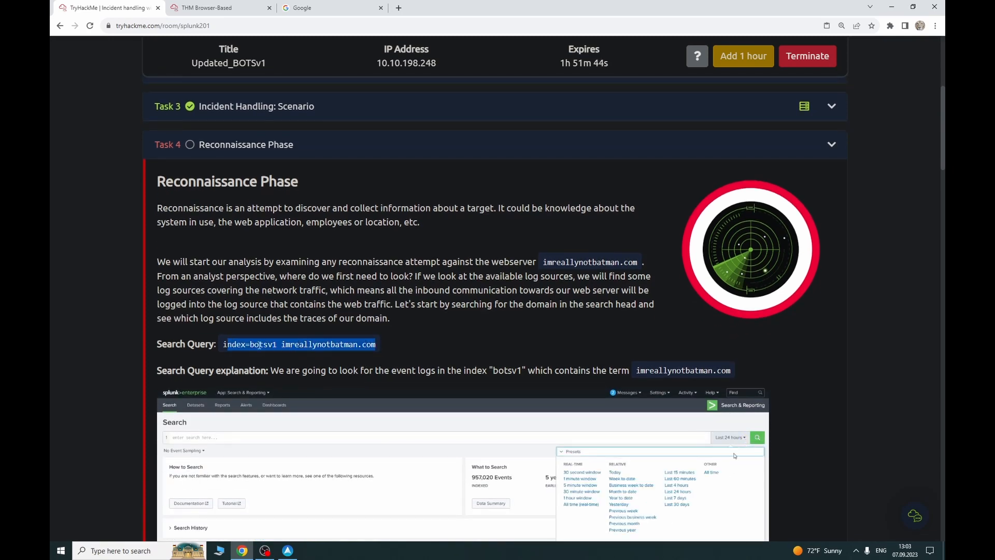
pyautogui.click(295, 348)
# Step: Add the term imnotreallybatman.com to the botsv1 search and run it
pyautogui.click(204, 9)
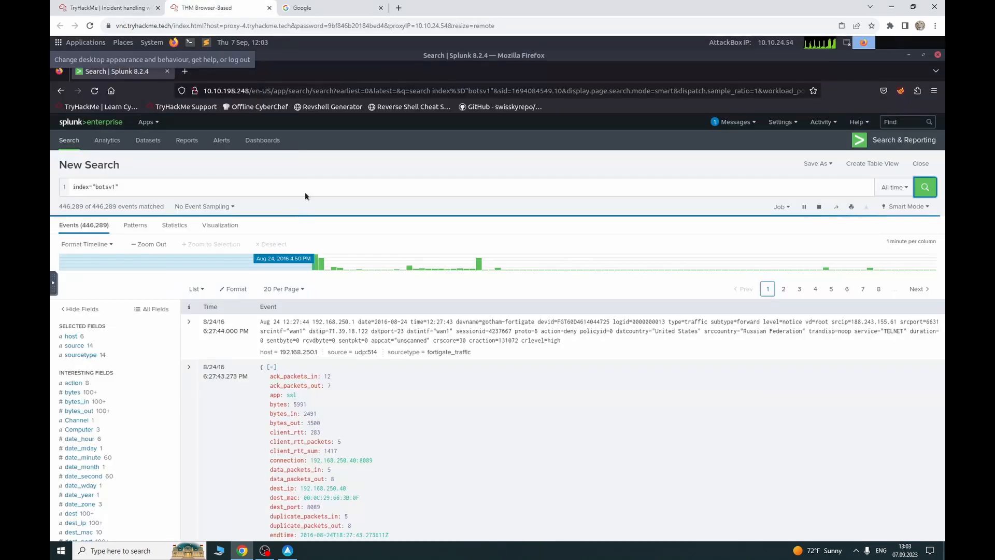
pyautogui.click(124, 8)
pyautogui.click(230, 6)
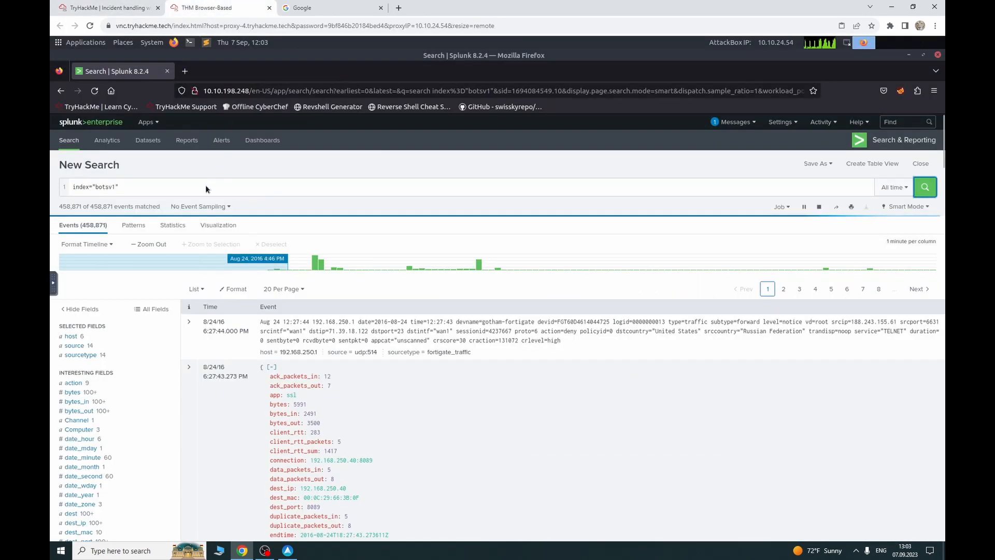
pyautogui.click(205, 186)
pyautogui.write('i')
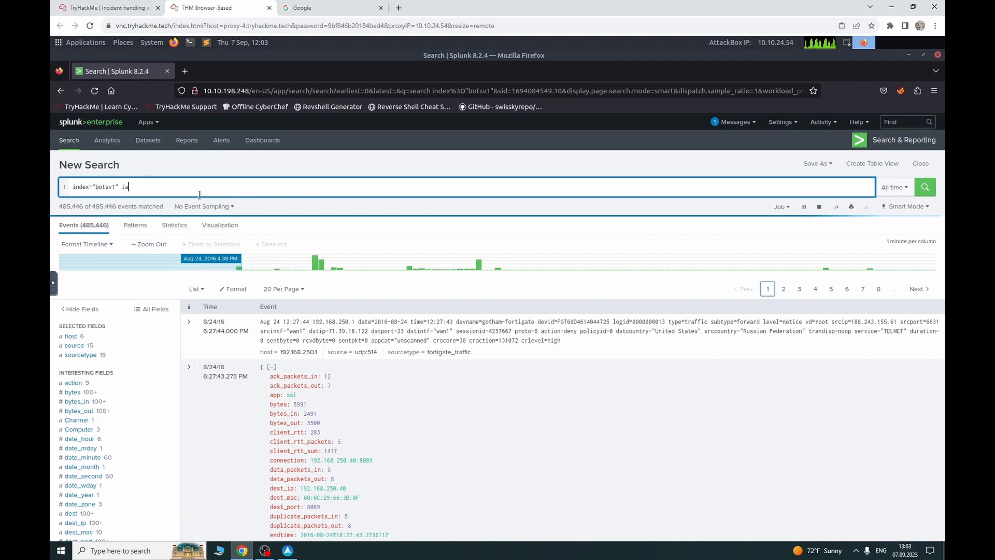
pyautogui.write('mnotreally')
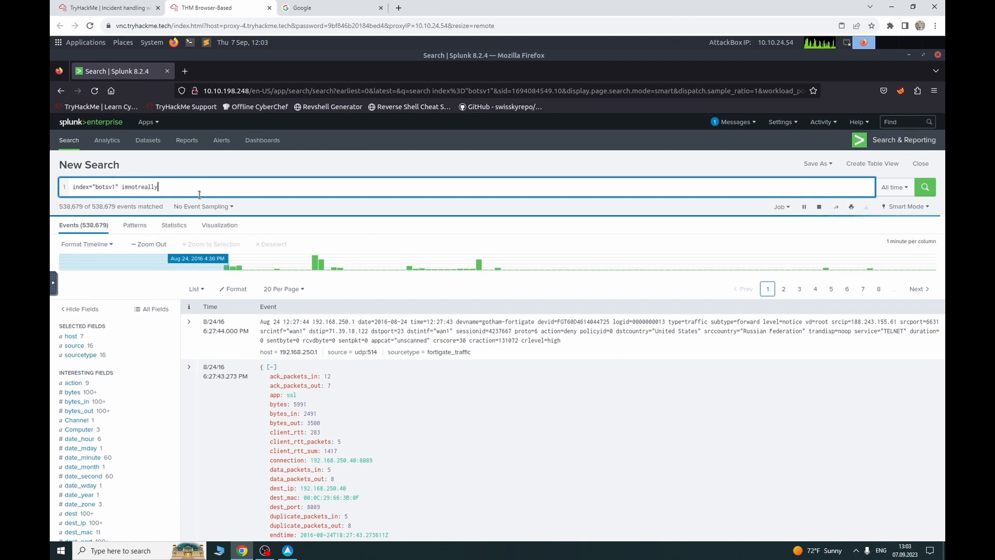
pyautogui.write('batman')
pyautogui.write('.co')
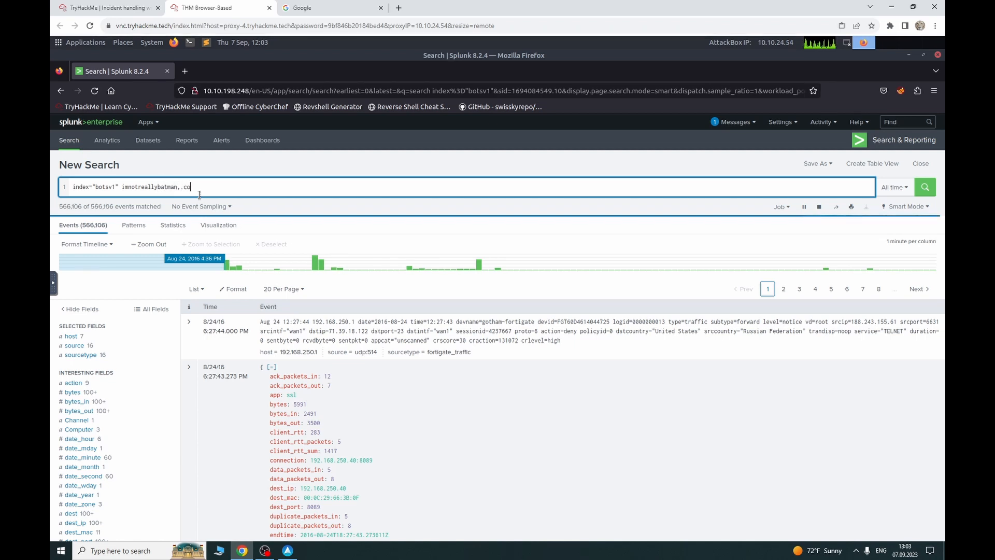
pyautogui.write('m')
pyautogui.press('Return')
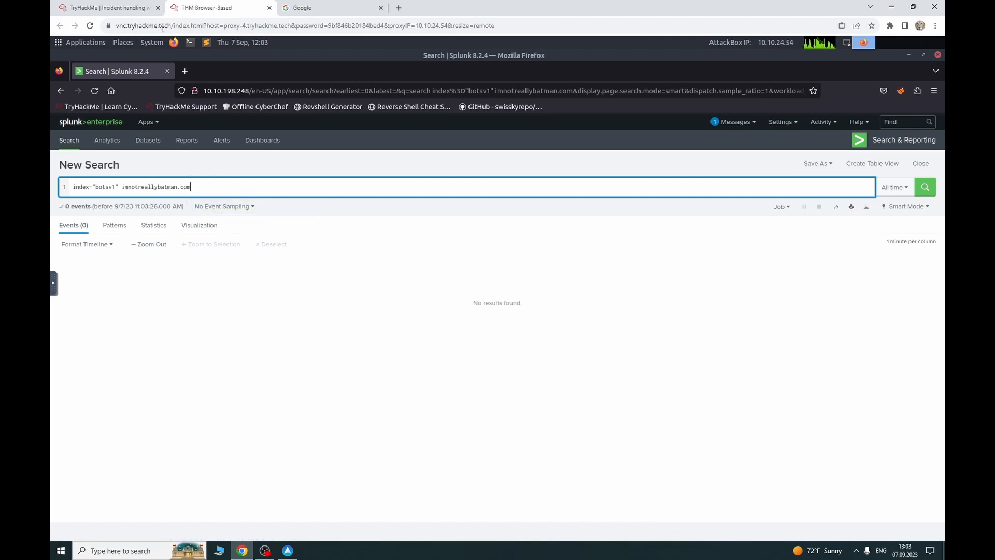
# Step: Correct the search term to imreallynotbatman.com and rerun the search
pyautogui.click(104, 8)
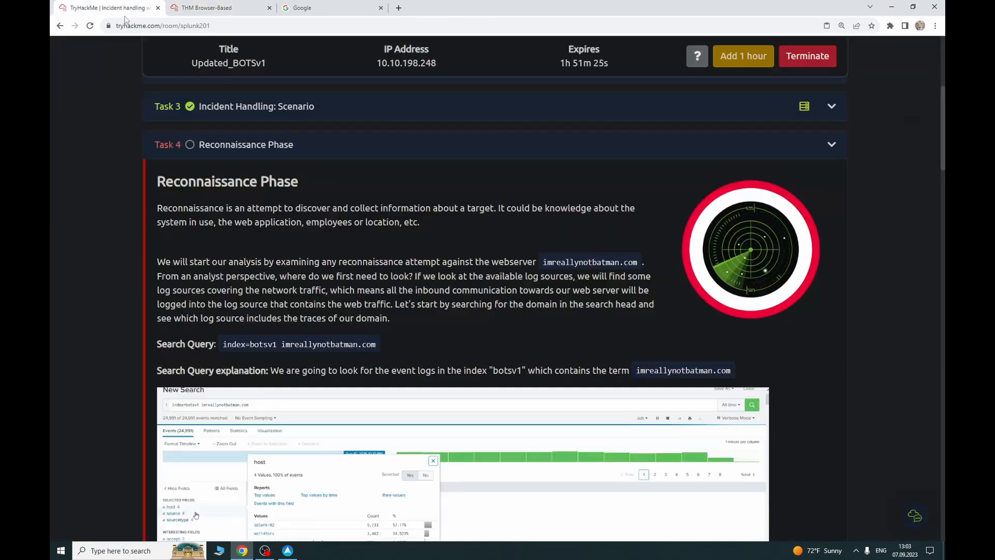
pyautogui.click(196, 7)
pyautogui.press('BackSpace')
pyautogui.press('BackSpace')
pyautogui.press('BackSpace')
pyautogui.press('BackSpace')
pyautogui.press('BackSpace')
pyautogui.press('BackSpace')
pyautogui.press('BackSpace')
pyautogui.press('BackSpace')
pyautogui.press('BackSpace')
pyautogui.press('BackSpace')
pyautogui.press('BackSpace')
pyautogui.press('BackSpace')
pyautogui.press('BackSpace')
pyautogui.press('BackSpace')
pyautogui.press('BackSpace')
pyautogui.press('BackSpace')
pyautogui.press('BackSpace')
pyautogui.press('BackSpace')
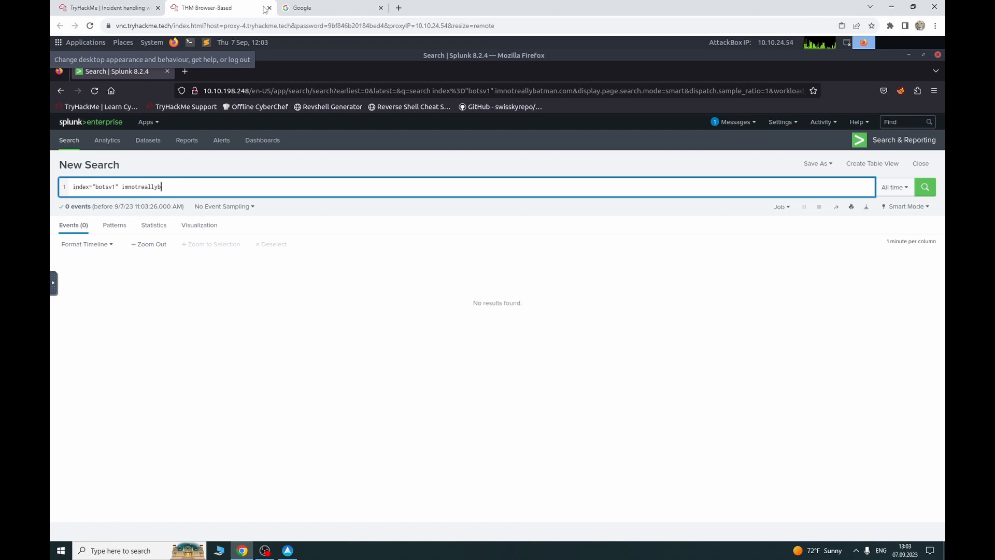
pyautogui.write('reallyn')
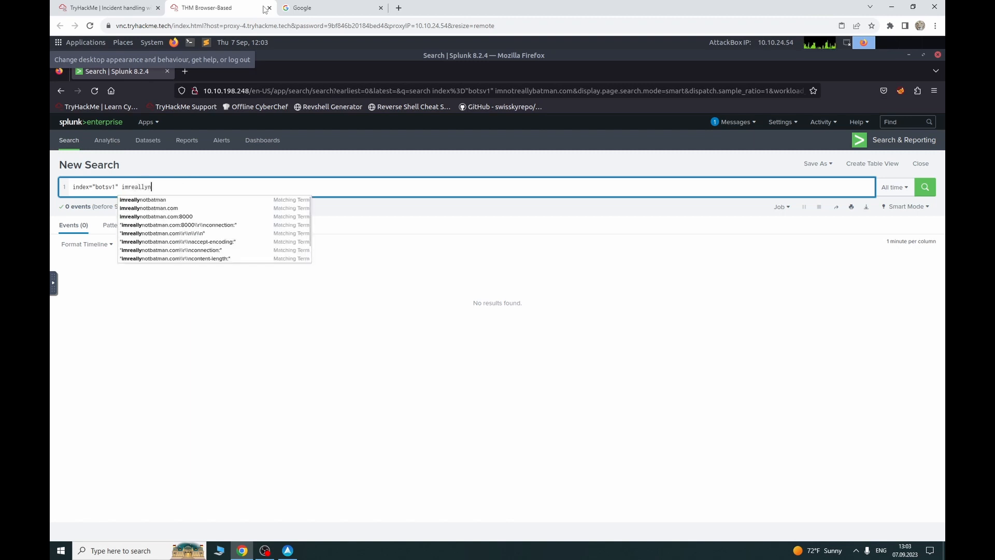
pyautogui.write('otbatman.com')
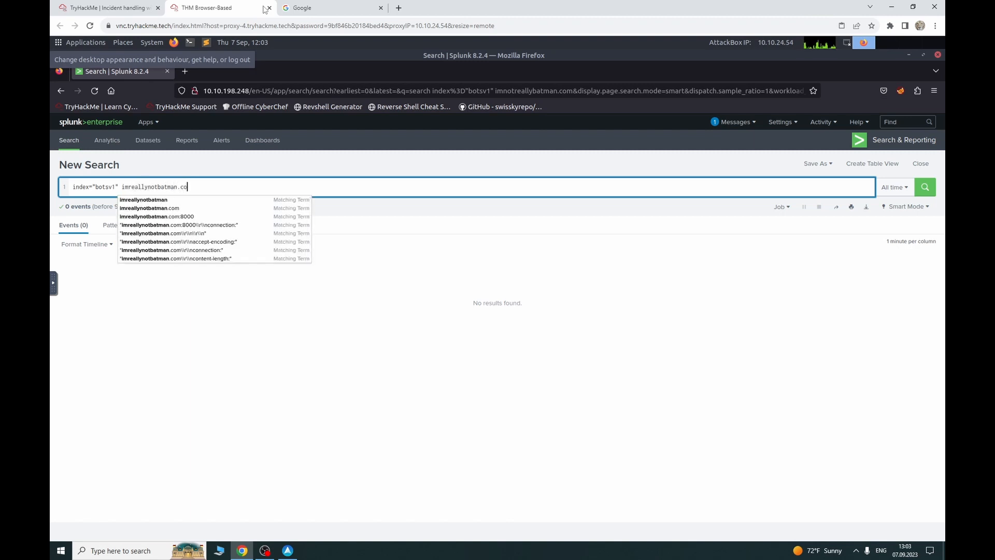
pyautogui.press('Return')
pyautogui.click(67, 7)
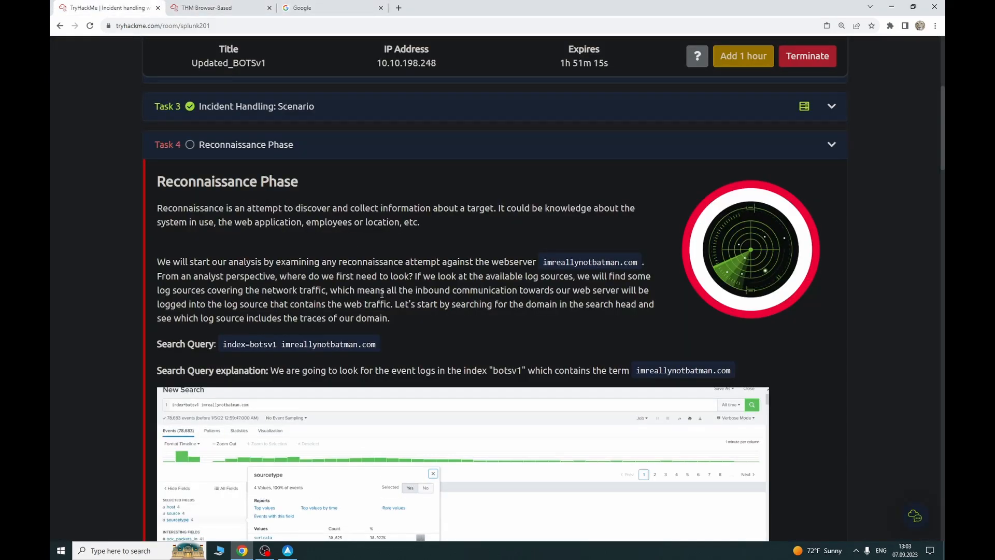
# Step: Read the Reconnaissance questions and the CVE question's hint pointing to the suricata sourcetype
pyautogui.scroll(-3, 374, 287)
pyautogui.scroll(-7, 373, 287)
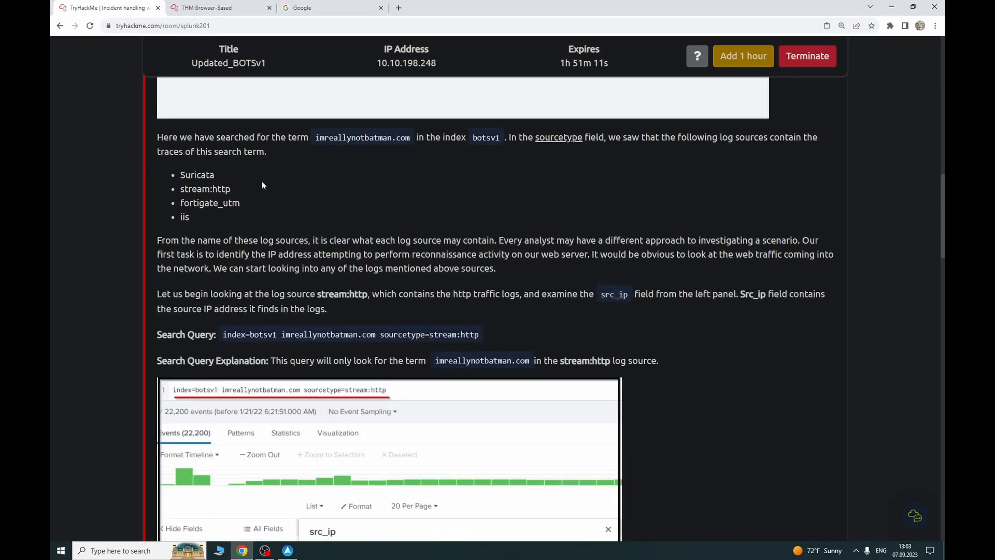
pyautogui.scroll(-14, 317, 261)
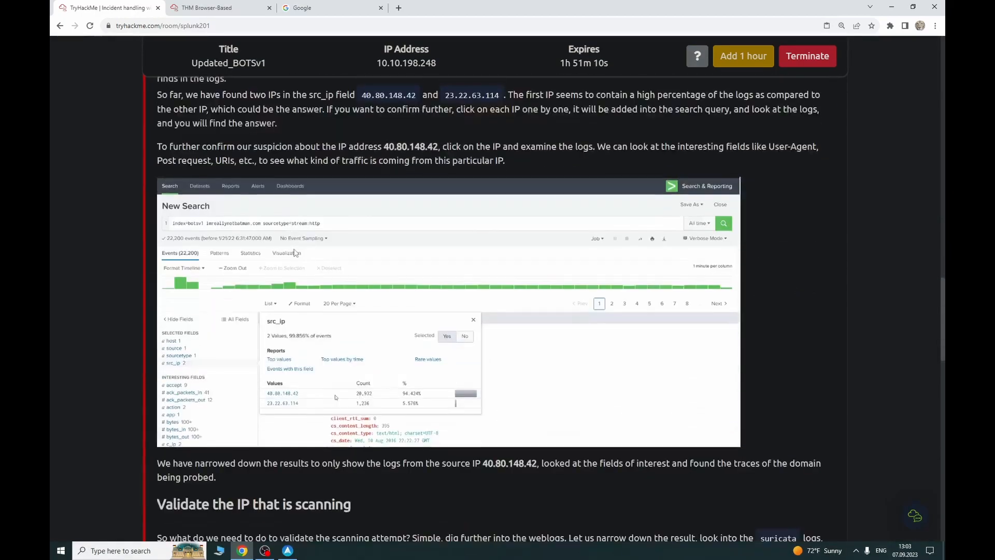
pyautogui.scroll(-15, 294, 248)
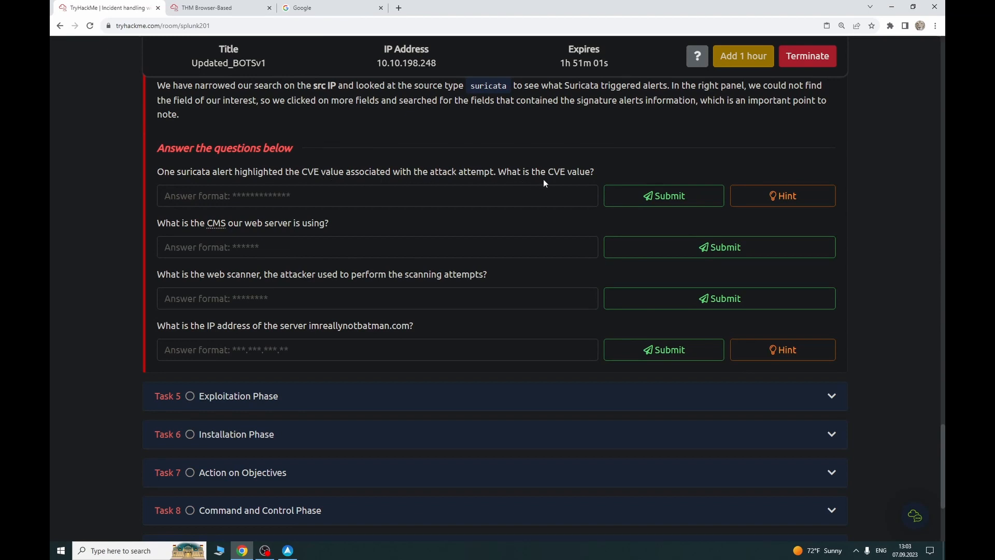
pyautogui.moveTo(181, 171); pyautogui.dragTo(274, 171)
pyautogui.click(281, 195)
pyautogui.click(754, 195)
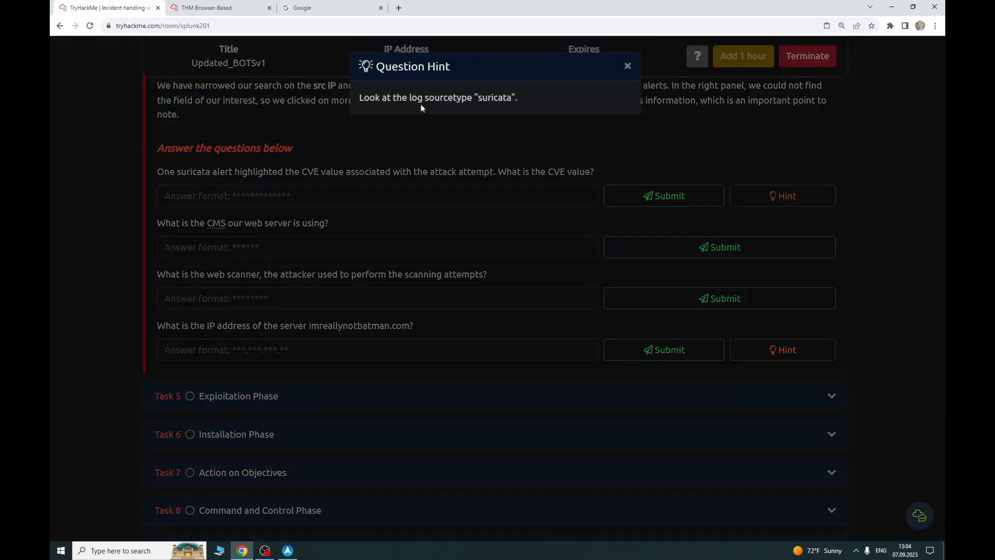
pyautogui.click(627, 65)
pyautogui.click(207, 8)
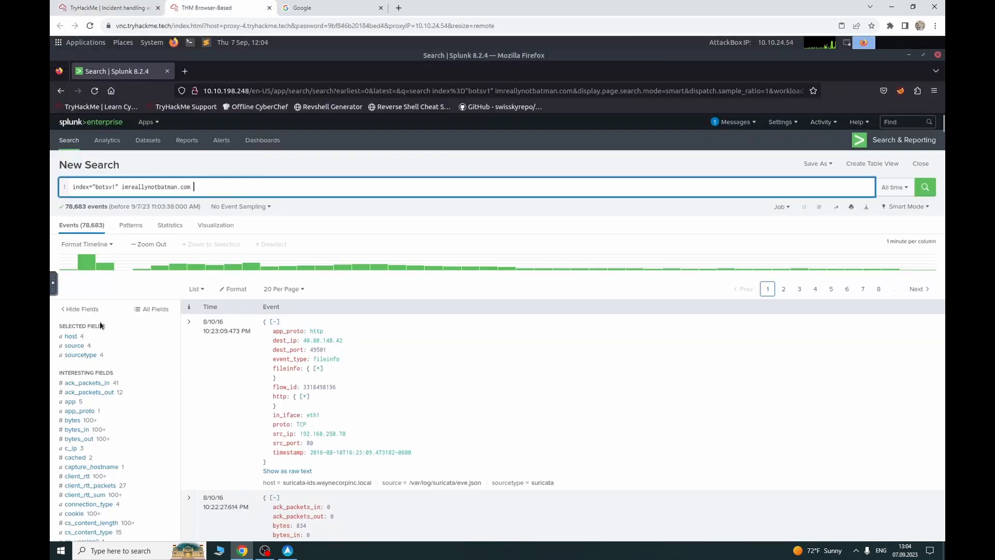
pyautogui.click(122, 357)
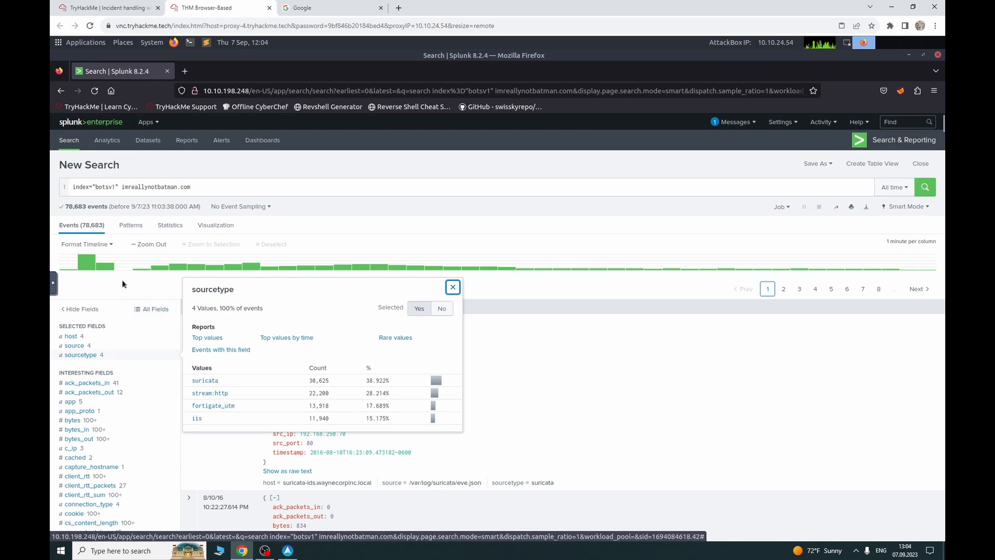
pyautogui.click(115, 307)
pyautogui.click(108, 335)
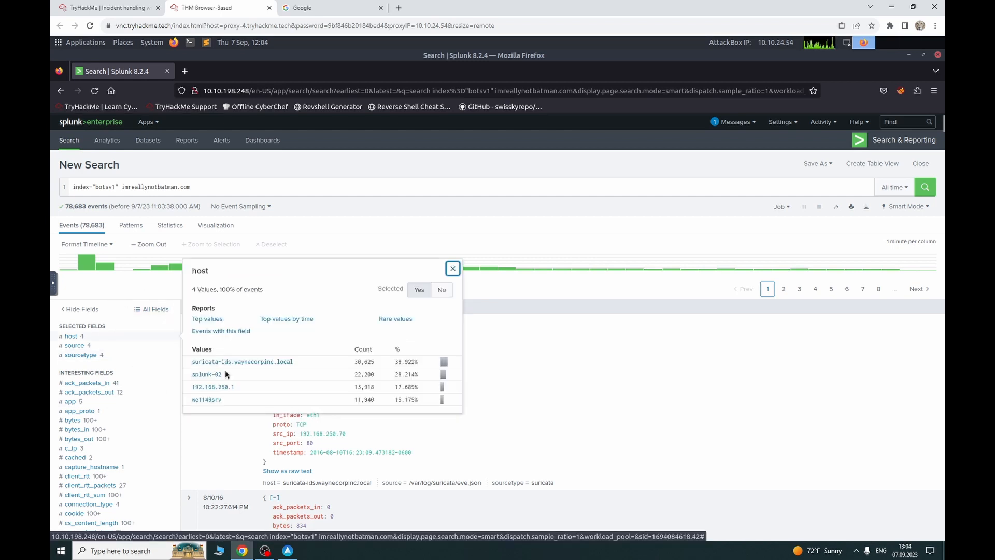
pyautogui.click(95, 347)
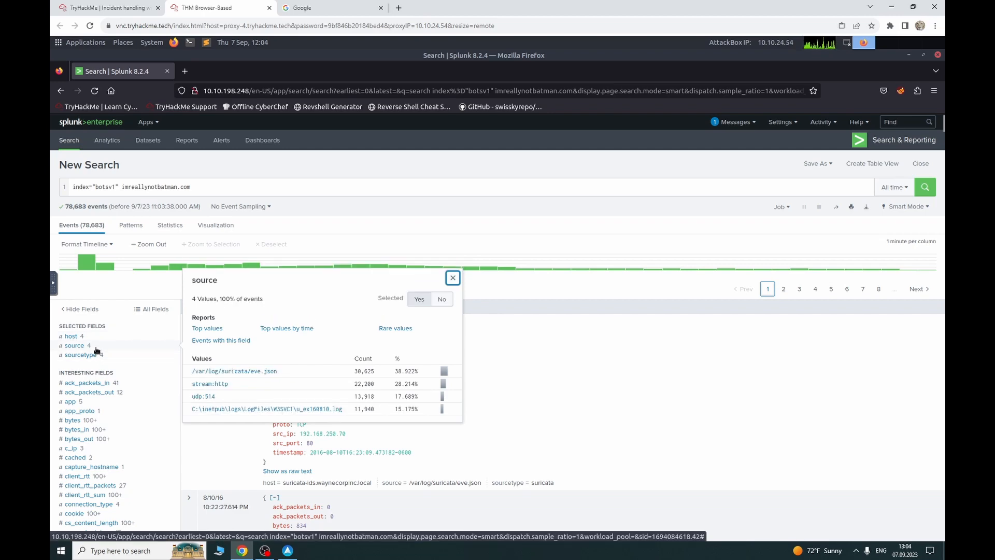
pyautogui.click(89, 357)
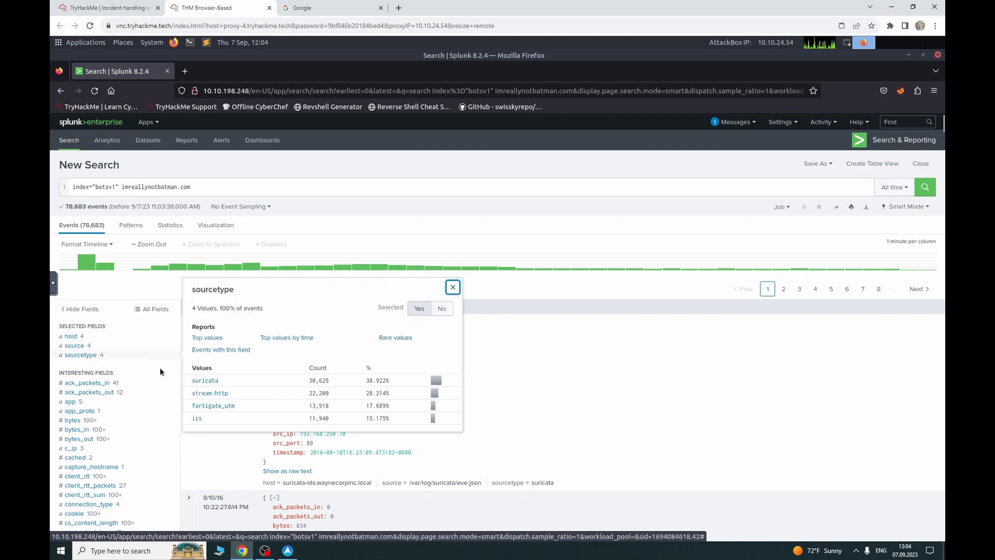
pyautogui.scroll(-2, 213, 355)
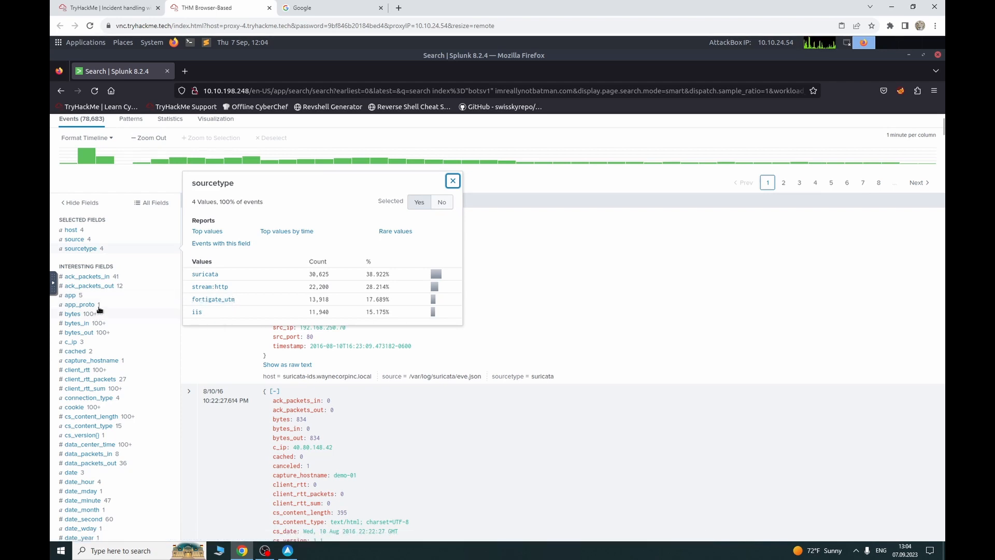
pyautogui.click(106, 342)
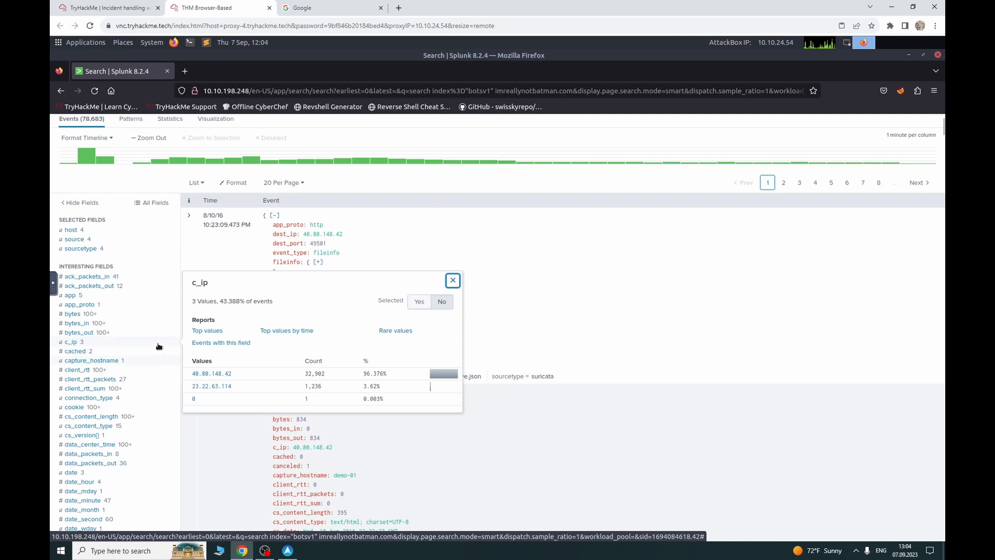
pyautogui.scroll(-2, 160, 332)
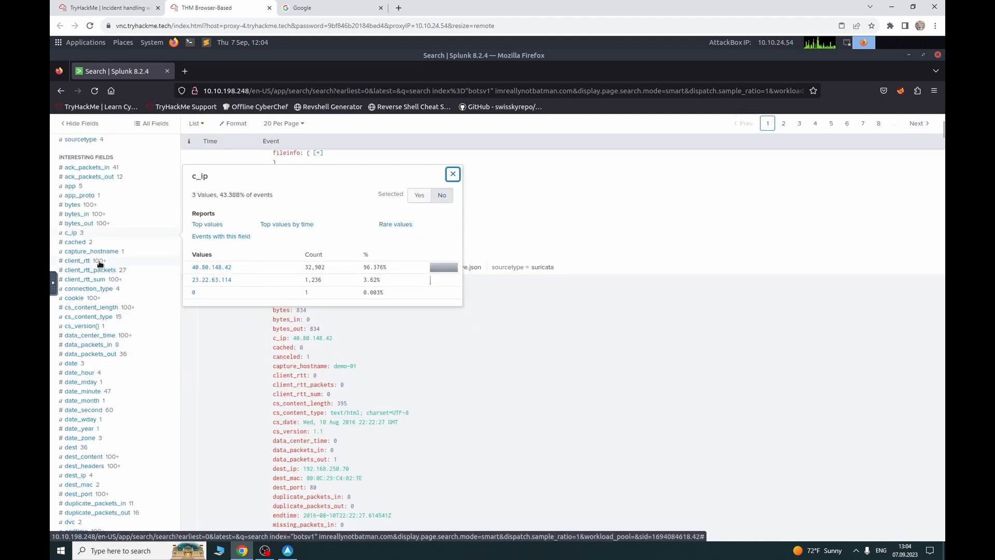
pyautogui.scroll(-1, 101, 337)
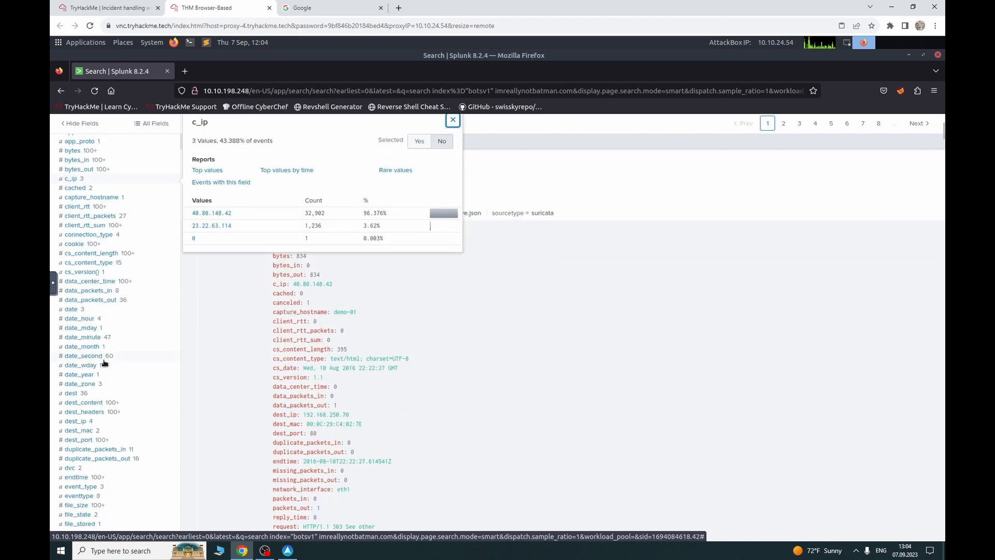
pyautogui.scroll(-2, 104, 363)
pyautogui.click(77, 315)
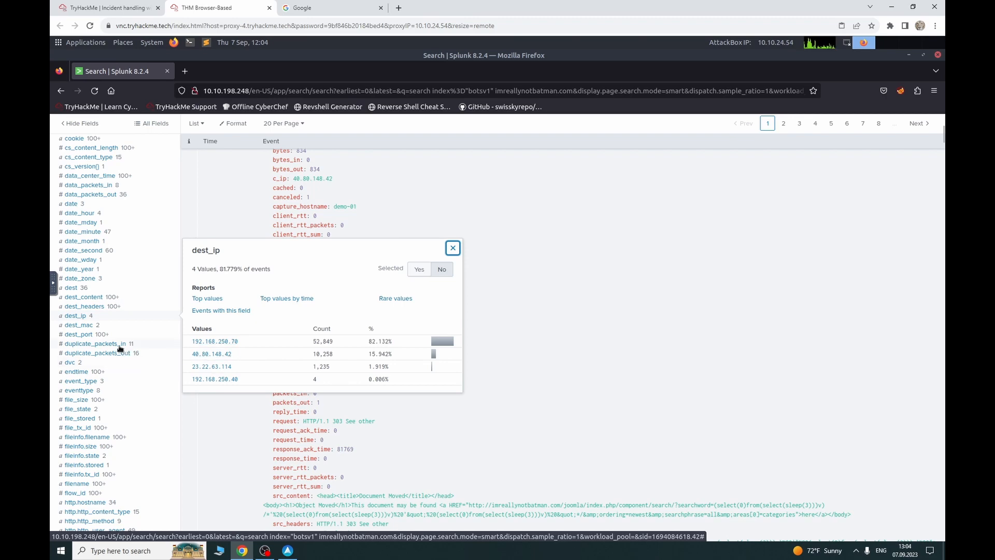
pyautogui.scroll(-3, 120, 358)
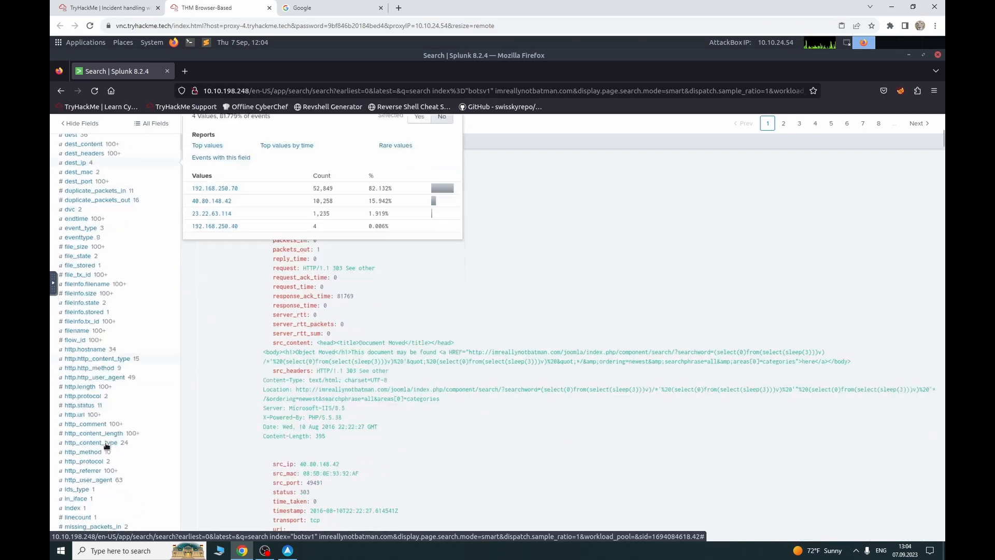
pyautogui.scroll(-4, 93, 475)
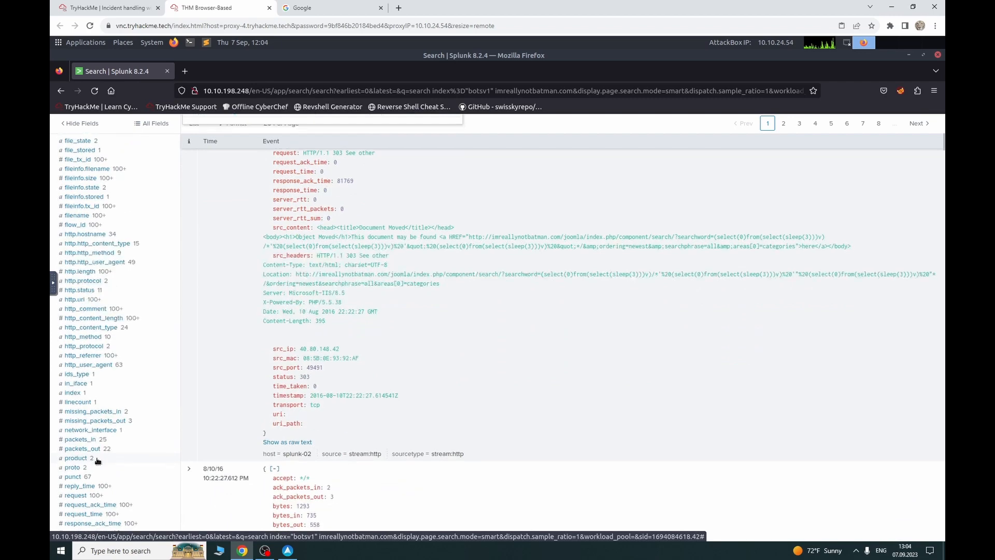
pyautogui.scroll(-1, 98, 459)
pyautogui.click(89, 451)
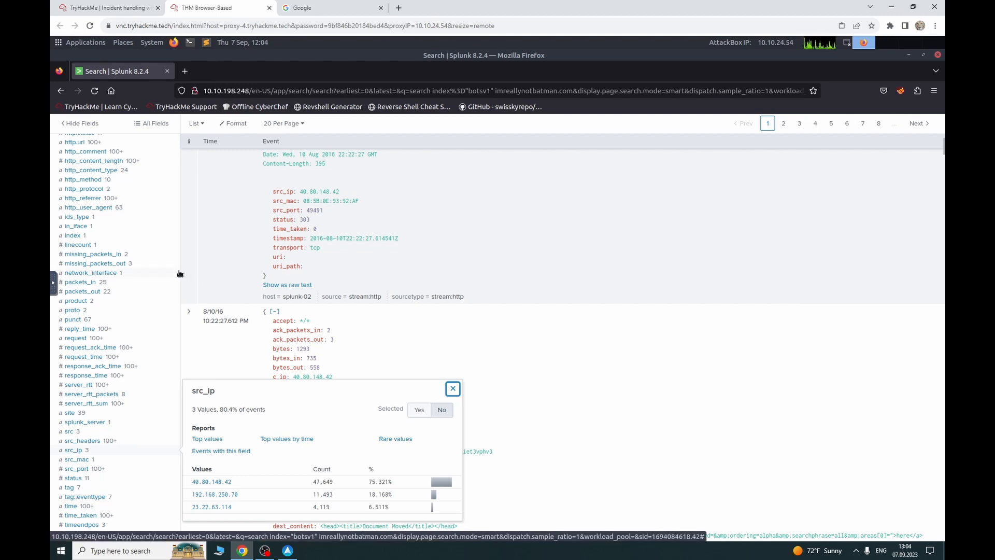
pyautogui.scroll(-2, 106, 406)
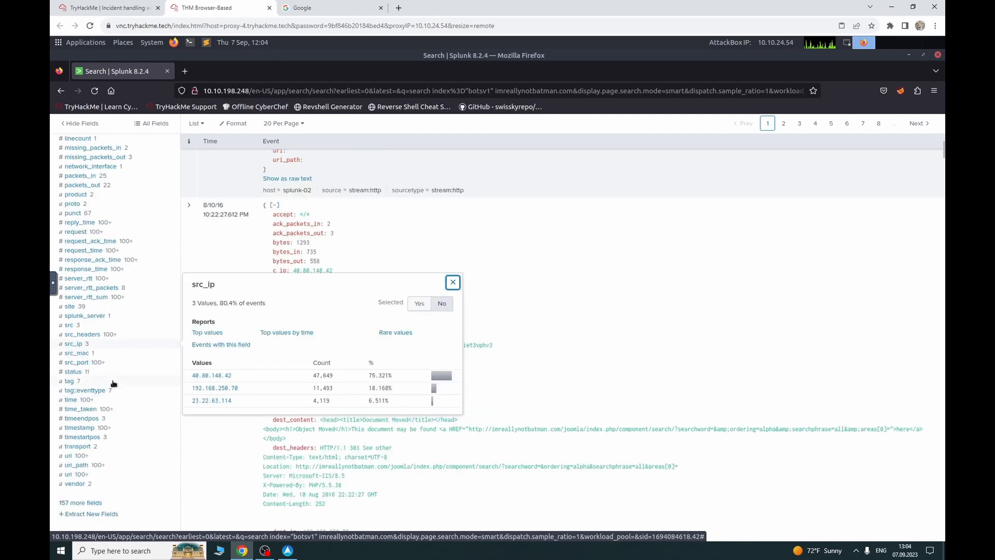
pyautogui.click(92, 474)
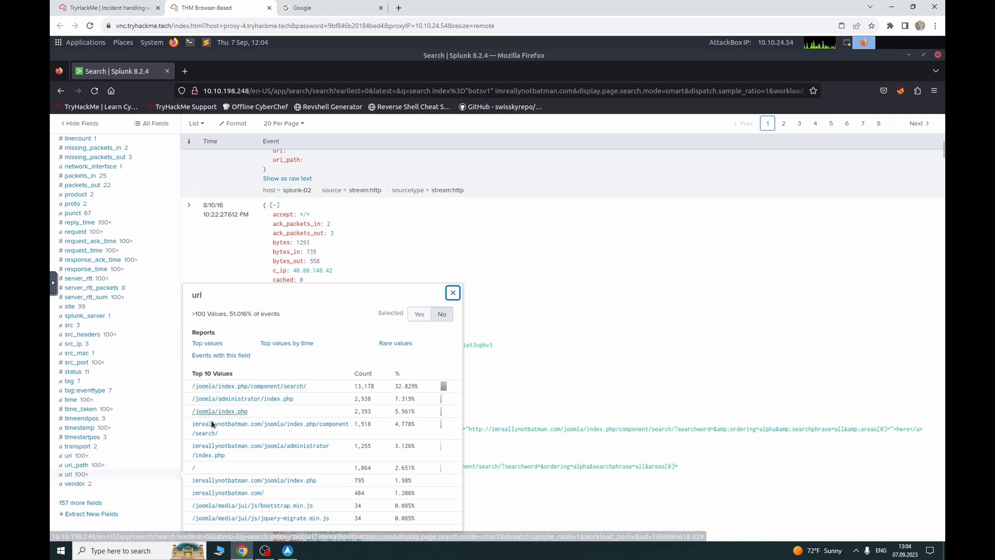
pyautogui.click(93, 465)
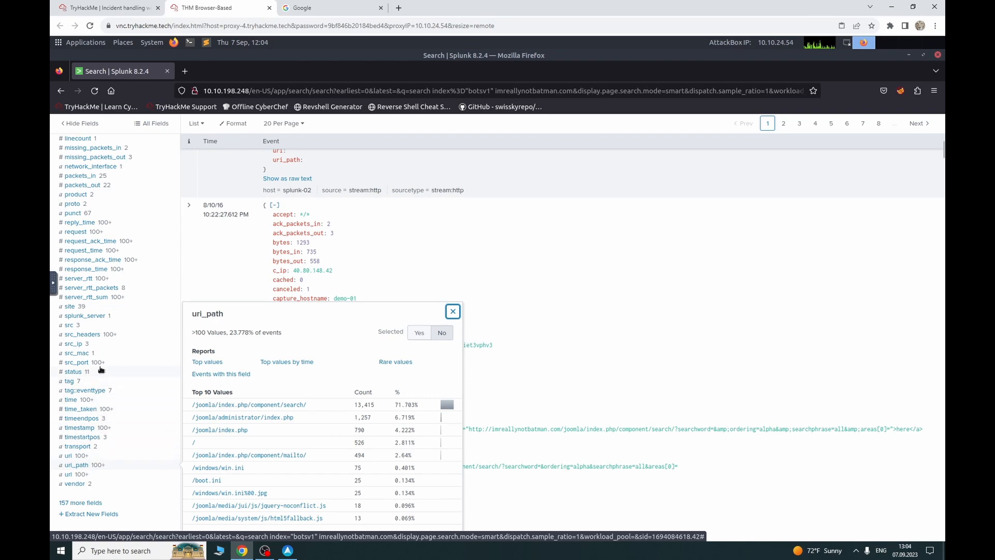
pyautogui.scroll(2, 102, 363)
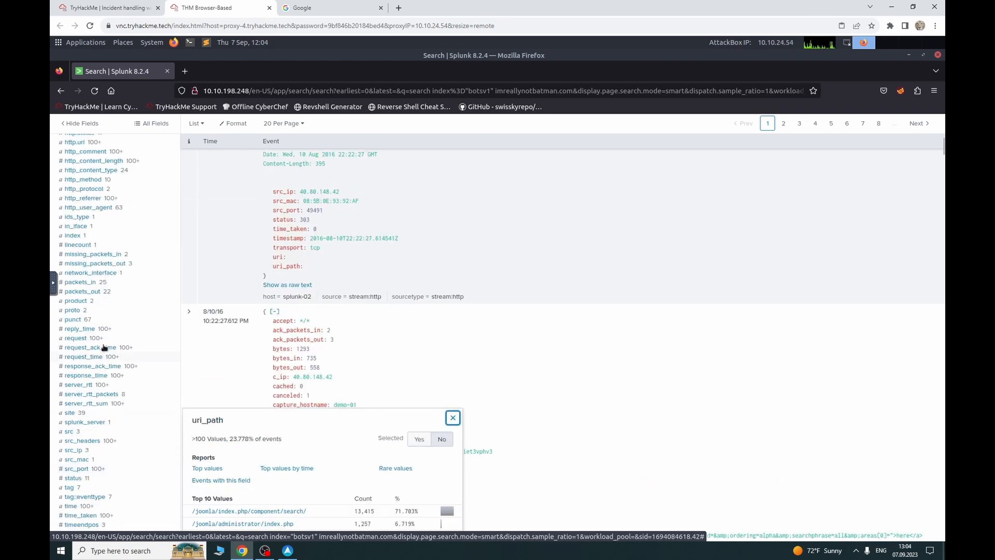
pyautogui.scroll(1, 95, 335)
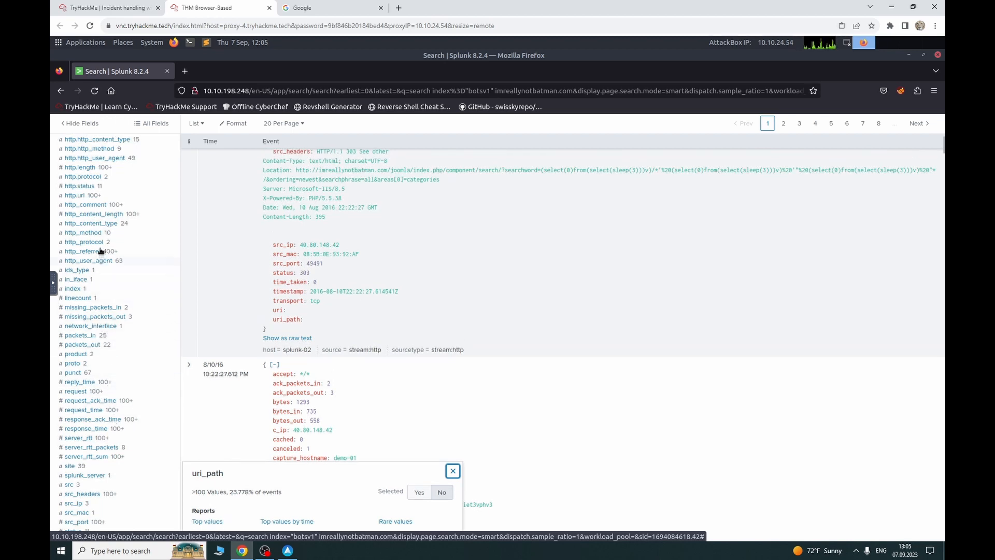
pyautogui.click(104, 233)
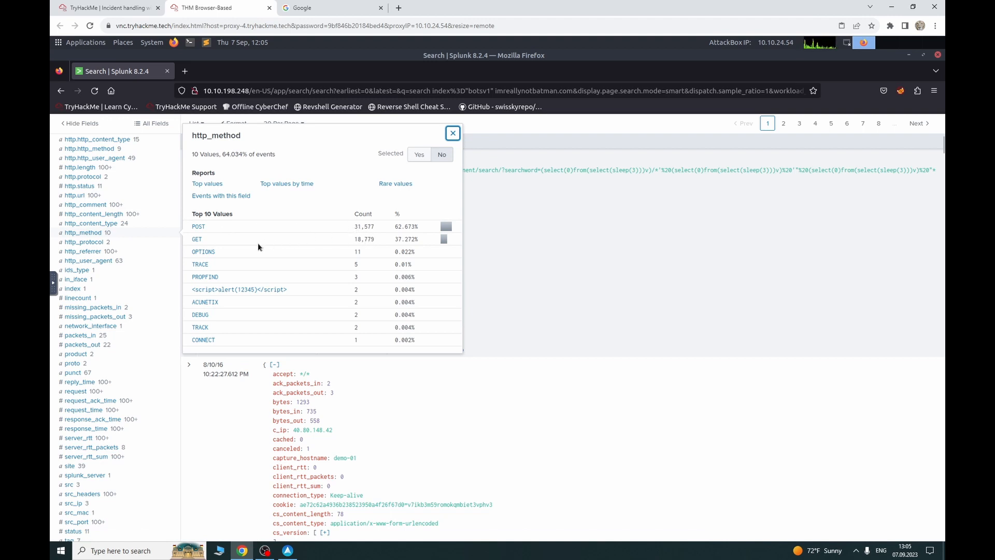
pyautogui.scroll(2, 102, 254)
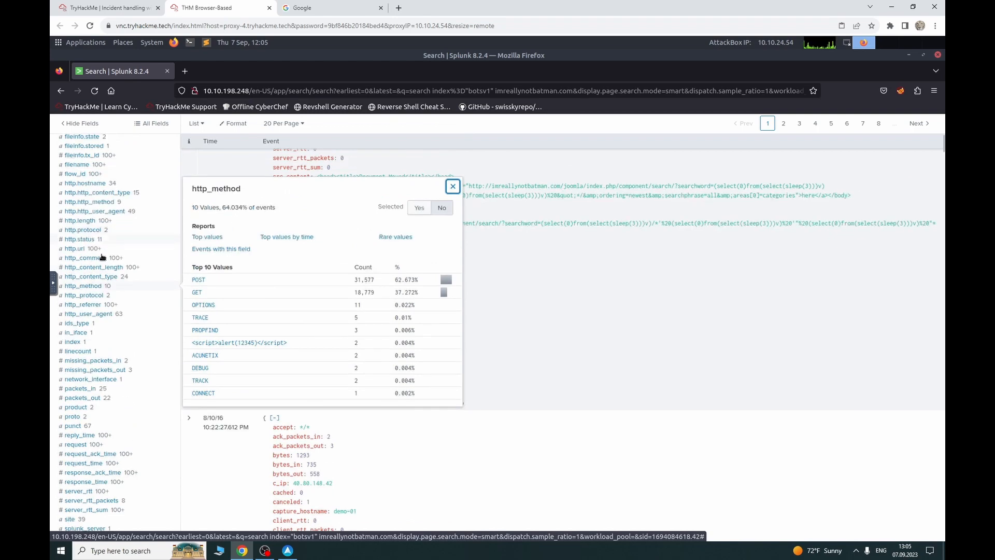
pyautogui.scroll(1, 102, 258)
pyautogui.click(121, 317)
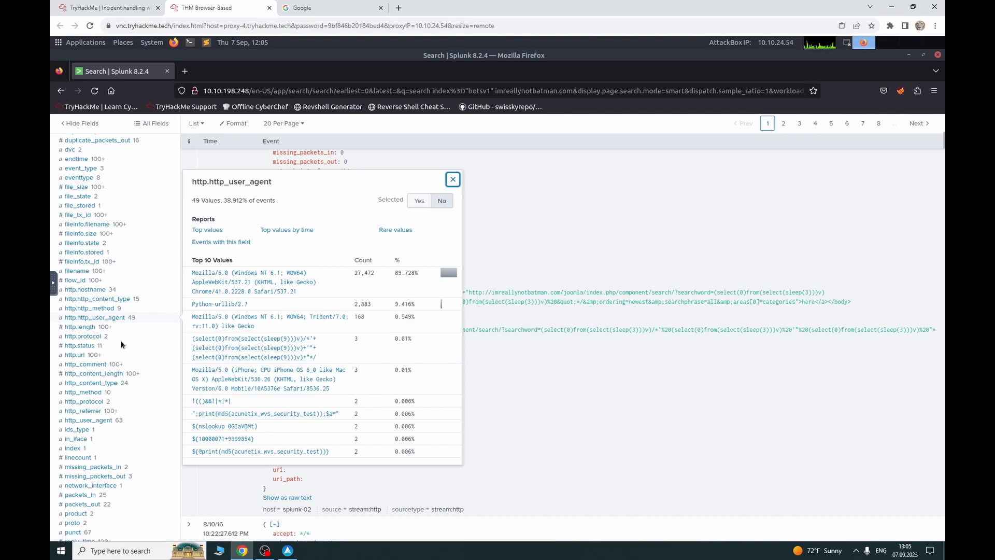
pyautogui.scroll(8, 146, 284)
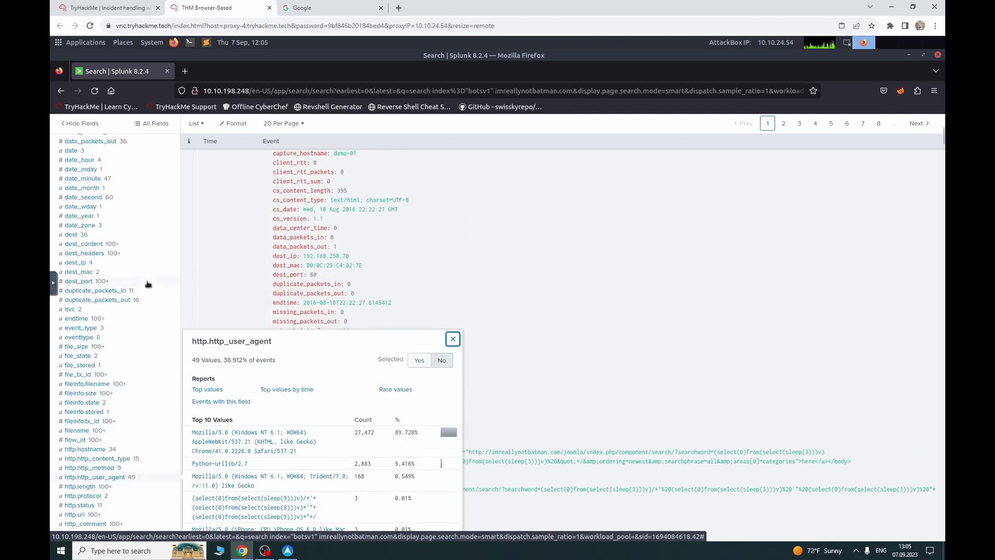
pyautogui.scroll(5, 147, 285)
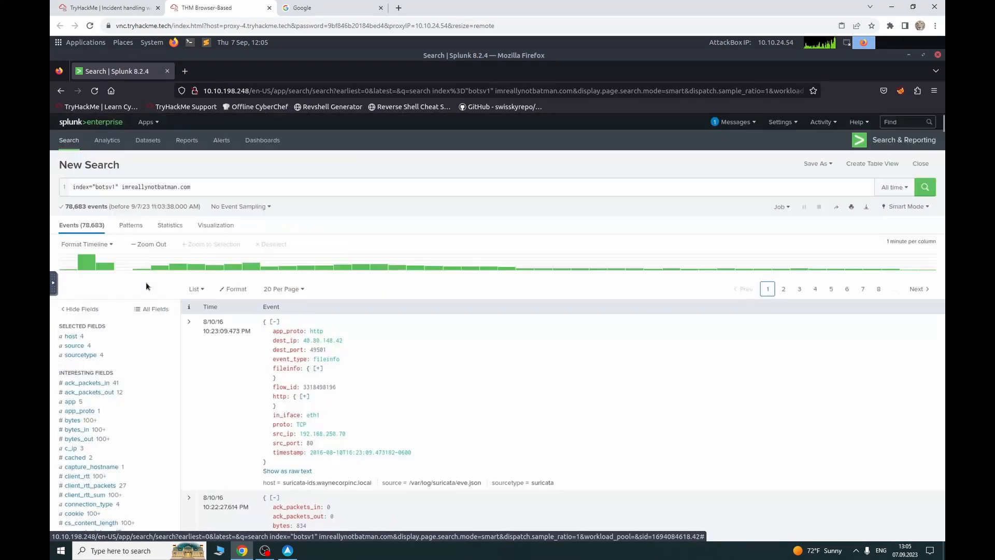
# Step: Add sourcetype=suricata to the imreallynotbatman.com search via the sourcetype field's values
pyautogui.click(220, 188)
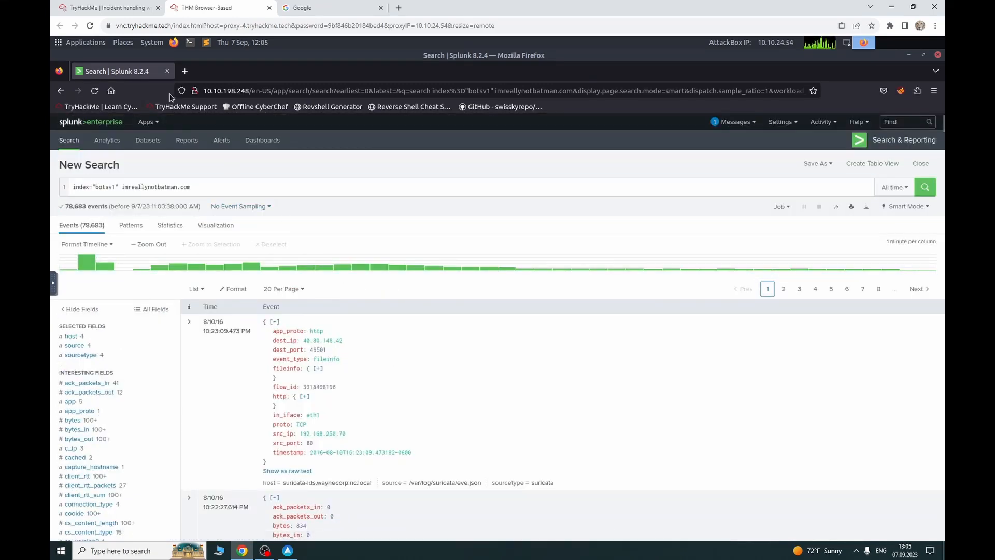
pyautogui.click(101, 8)
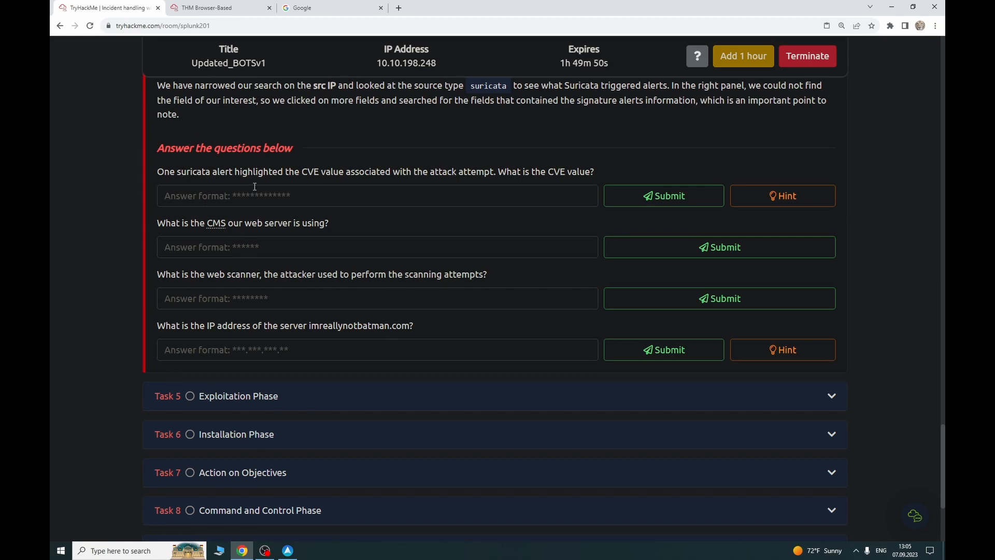
pyautogui.click(205, 8)
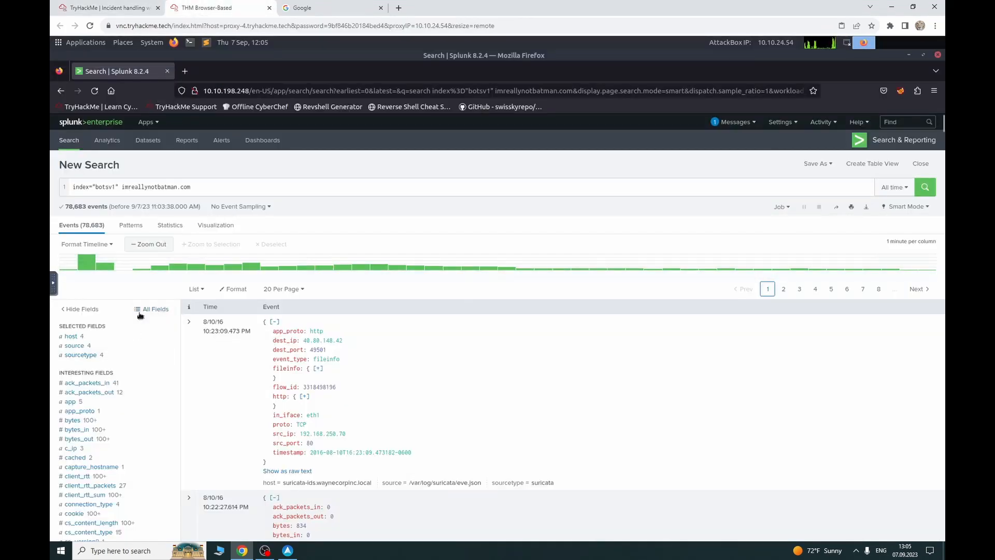
pyautogui.click(98, 355)
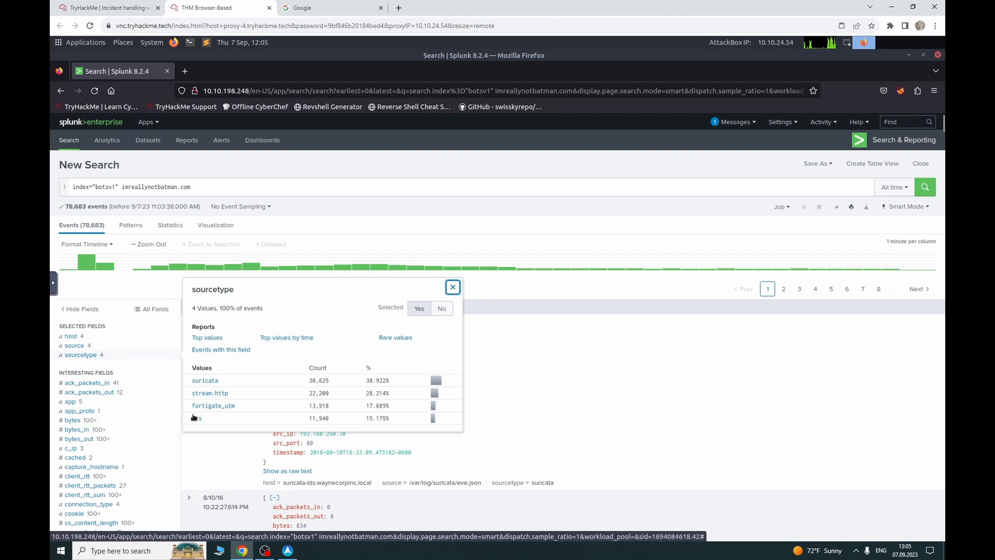
pyautogui.click(205, 380)
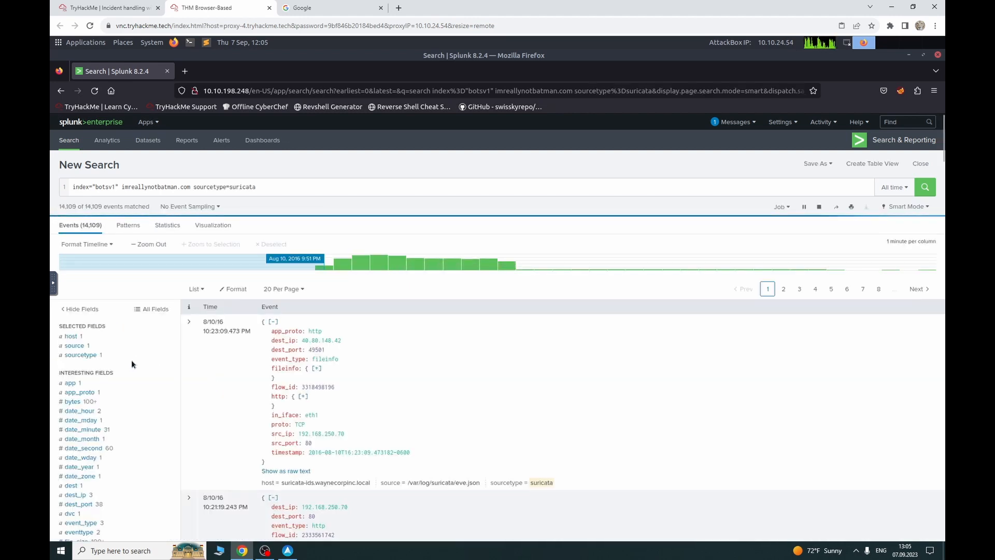
pyautogui.scroll(-3, 132, 357)
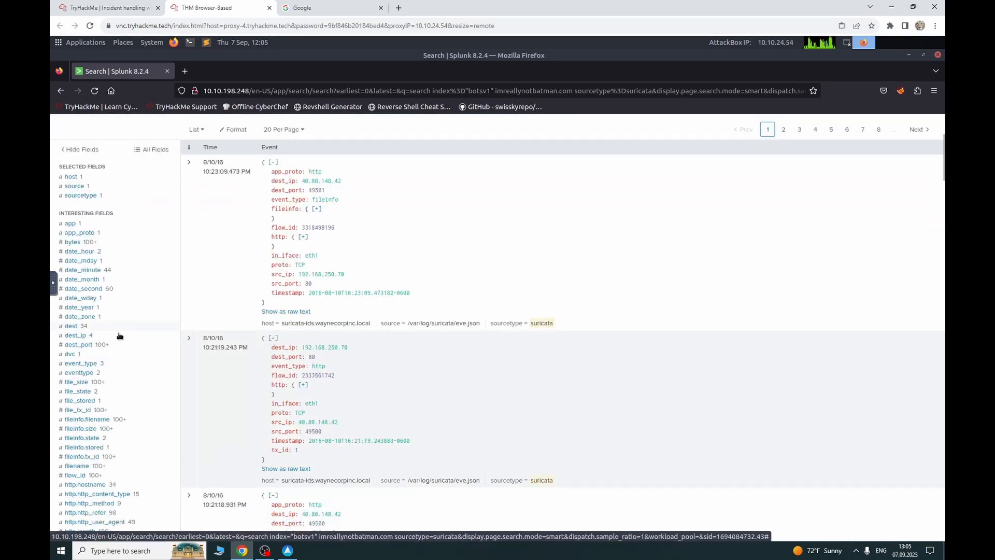
pyautogui.scroll(-8, 119, 336)
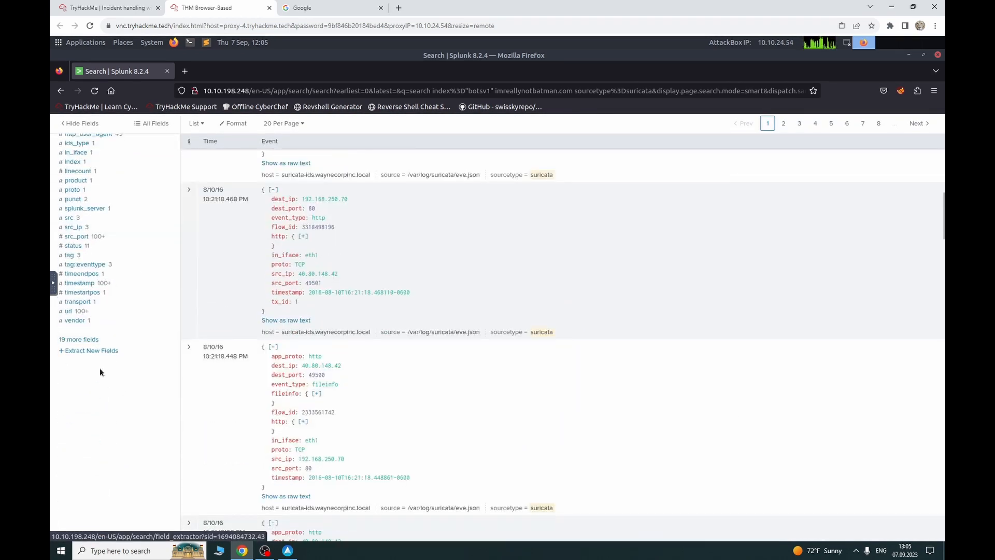
# Step: Tick alert.category and alert.signature in the full field list to make them selected fields
pyautogui.click(87, 340)
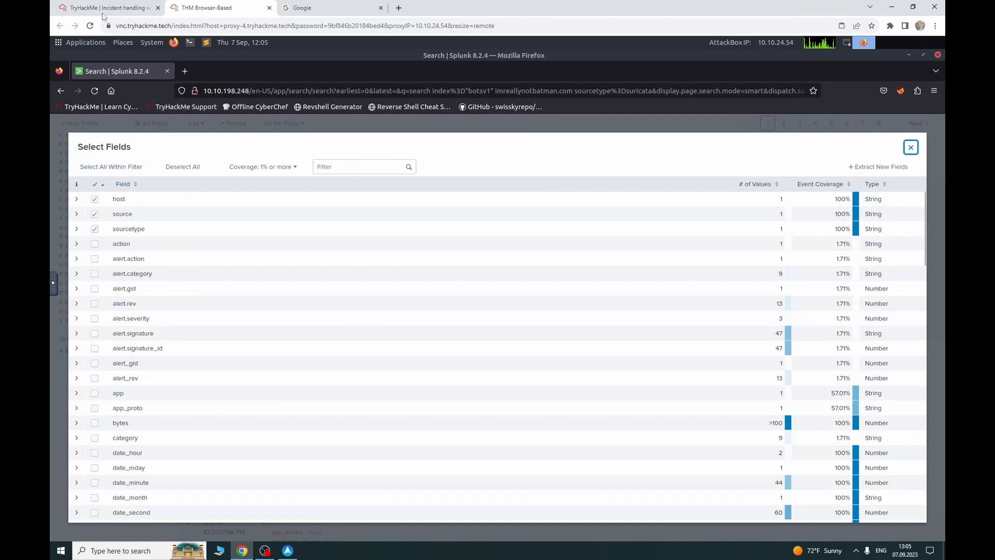
pyautogui.click(94, 274)
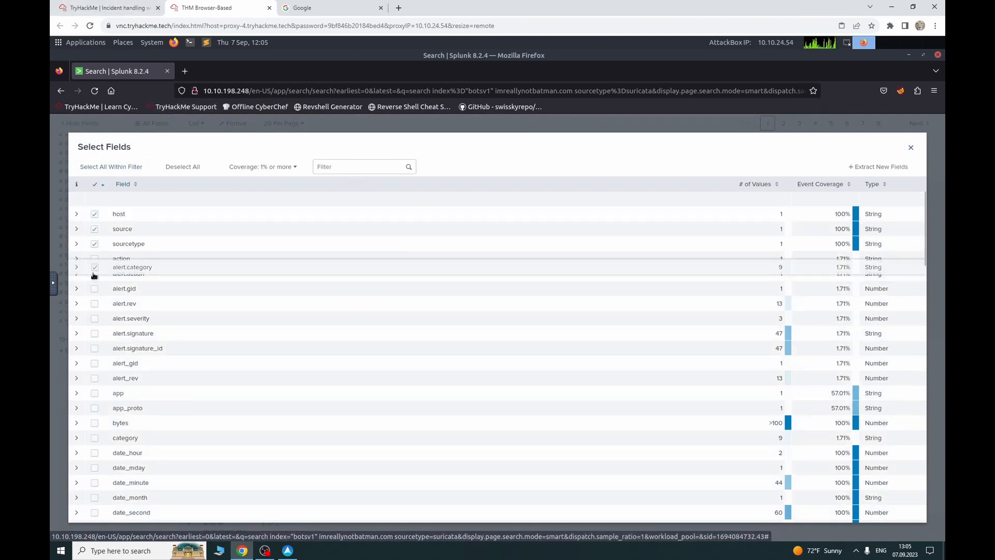
pyautogui.click(95, 333)
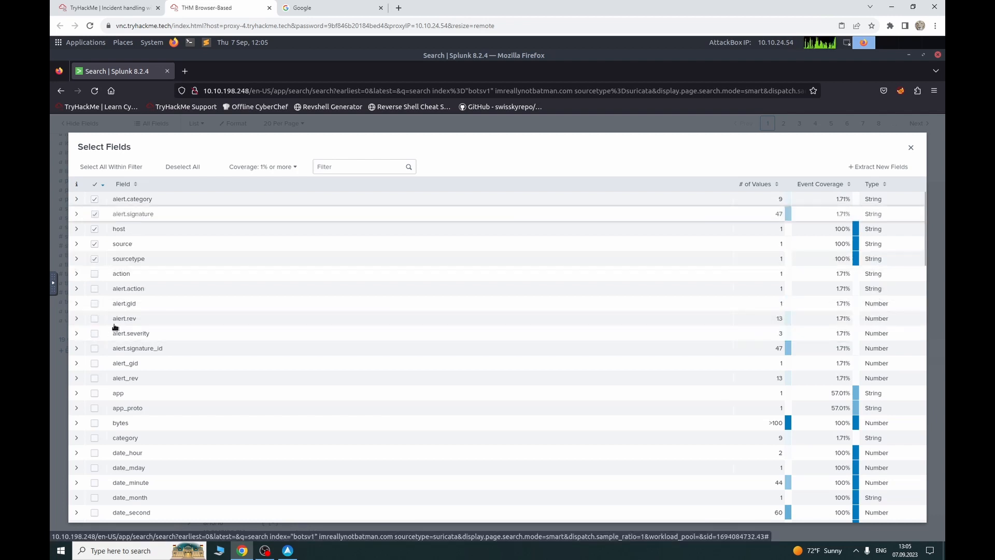
pyautogui.click(911, 148)
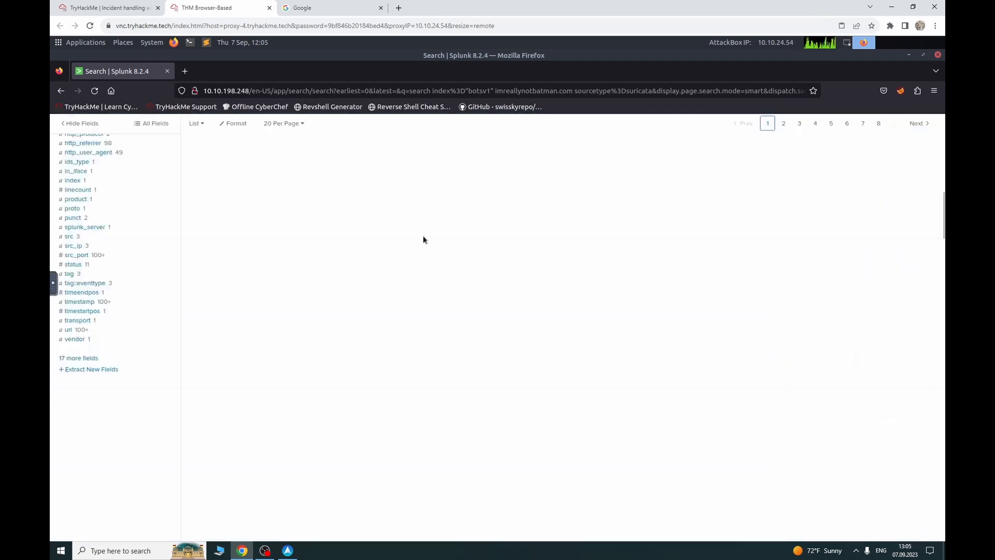
pyautogui.scroll(3, 96, 226)
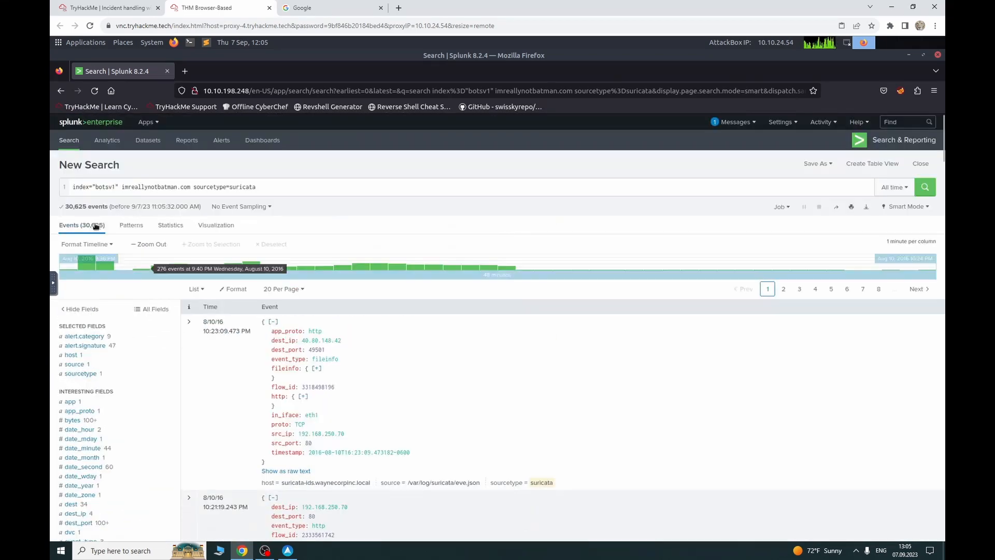
# Step: Filter the suricata events to alert.category 'Attempted Administrator Privilege Gain', checking it against the CVE question
pyautogui.click(107, 345)
pyautogui.click(107, 338)
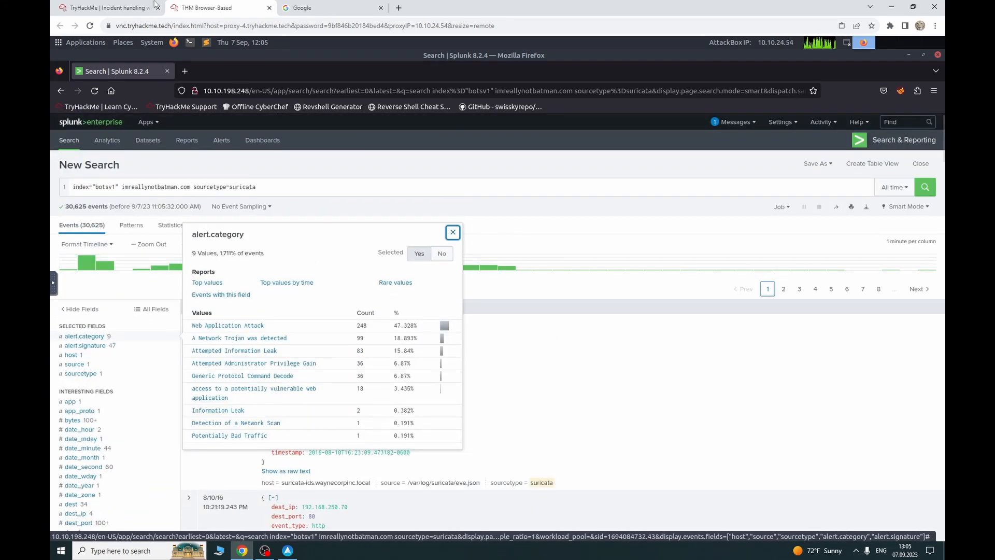
pyautogui.click(107, 6)
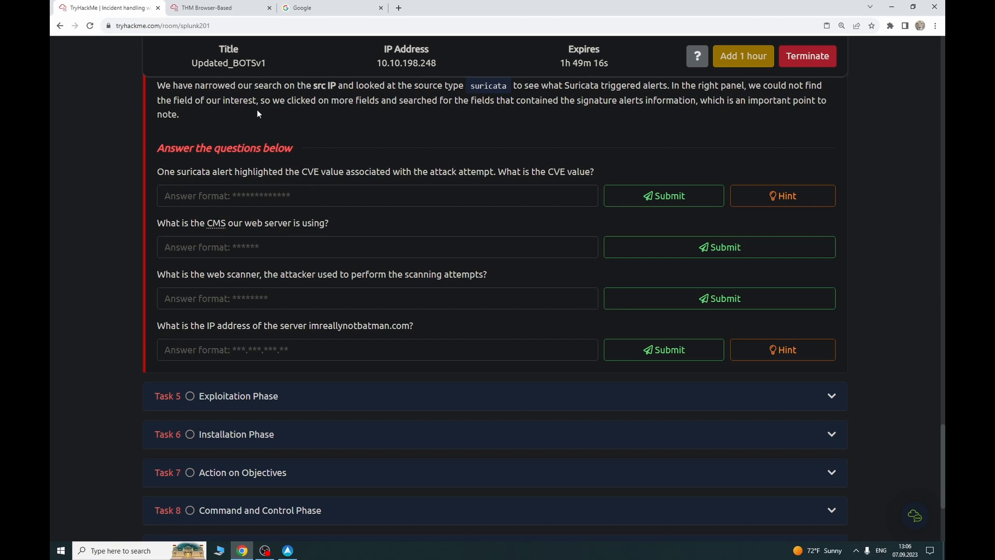
pyautogui.click(214, 7)
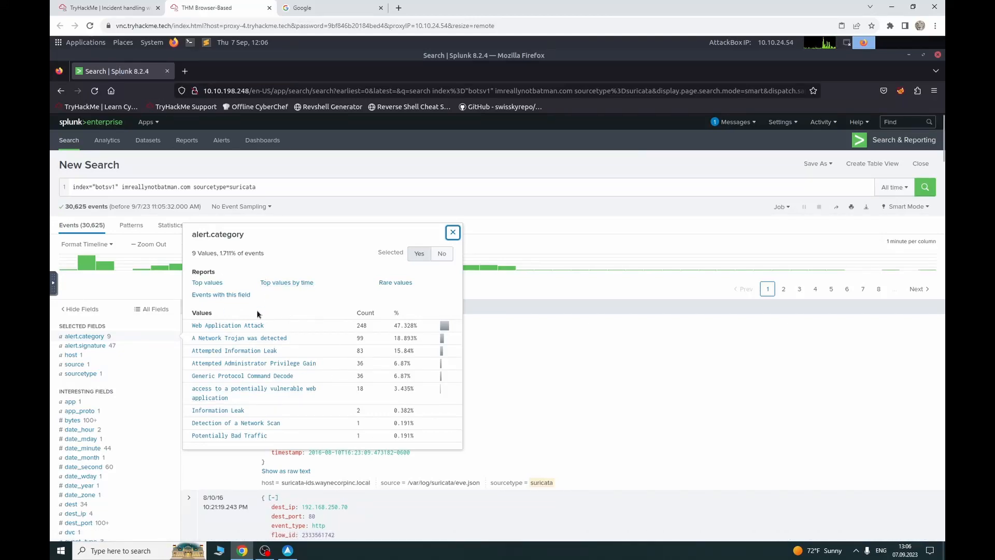
pyautogui.click(82, 4)
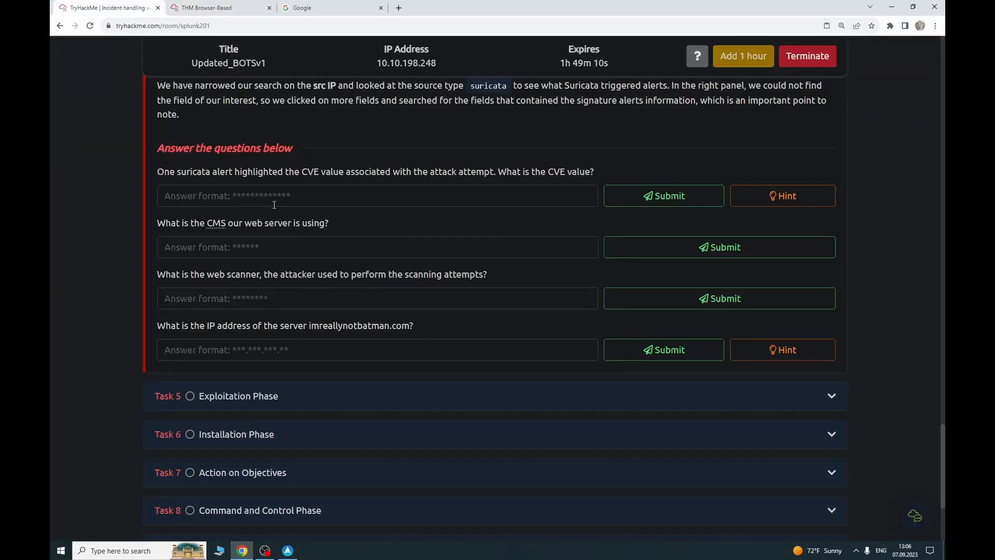
pyautogui.click(204, 7)
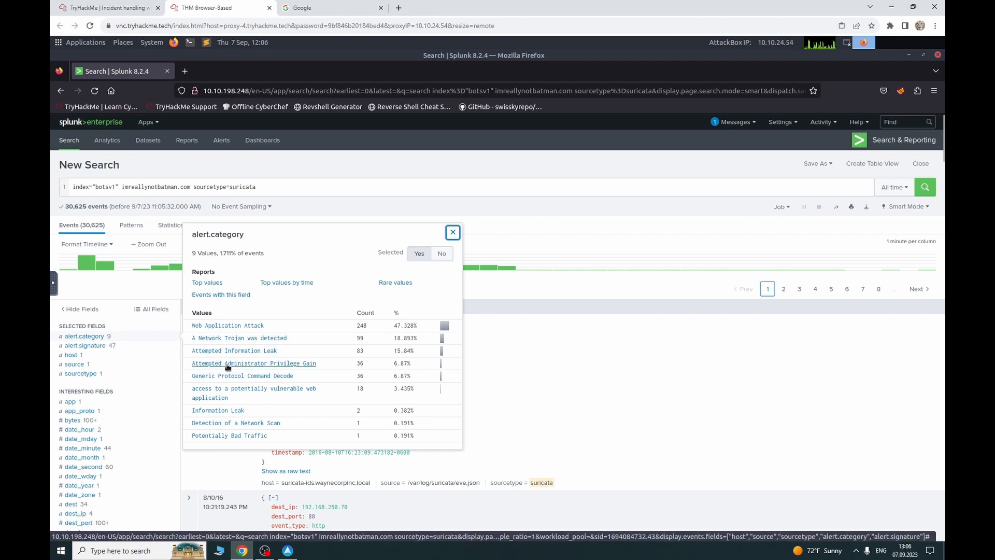
pyautogui.click(262, 364)
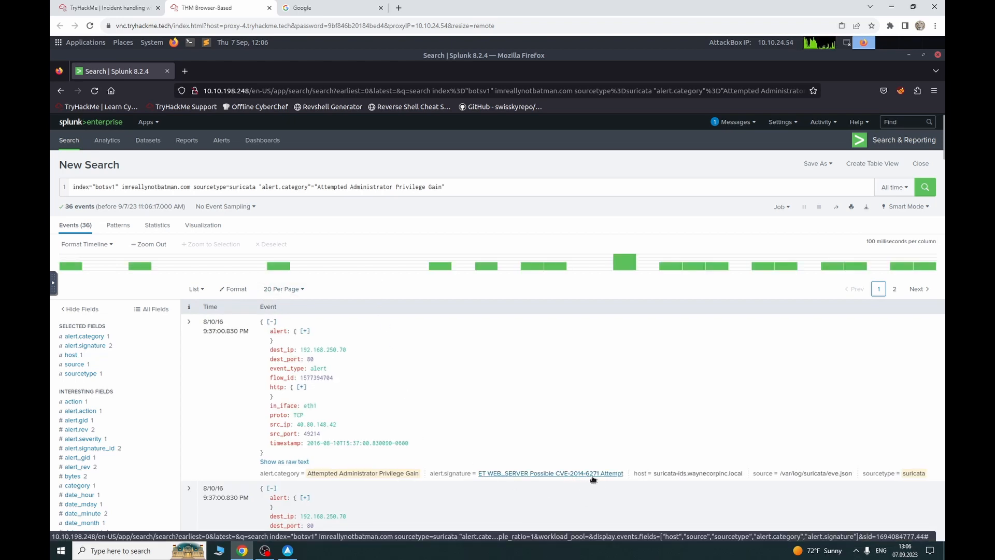
# Step: Answer the CVE question with CVE-2014-6271
pyautogui.click(113, 5)
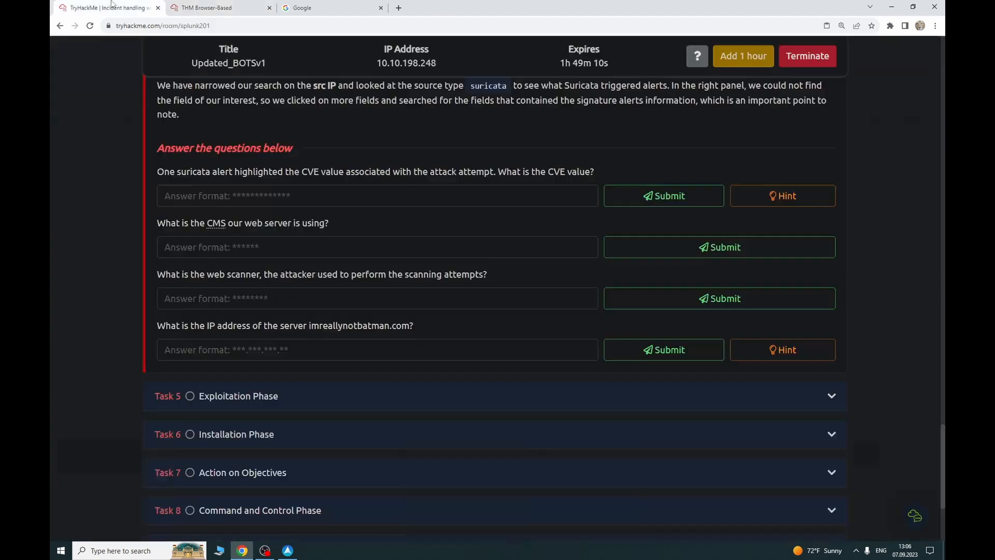
pyautogui.write('CVE-2014')
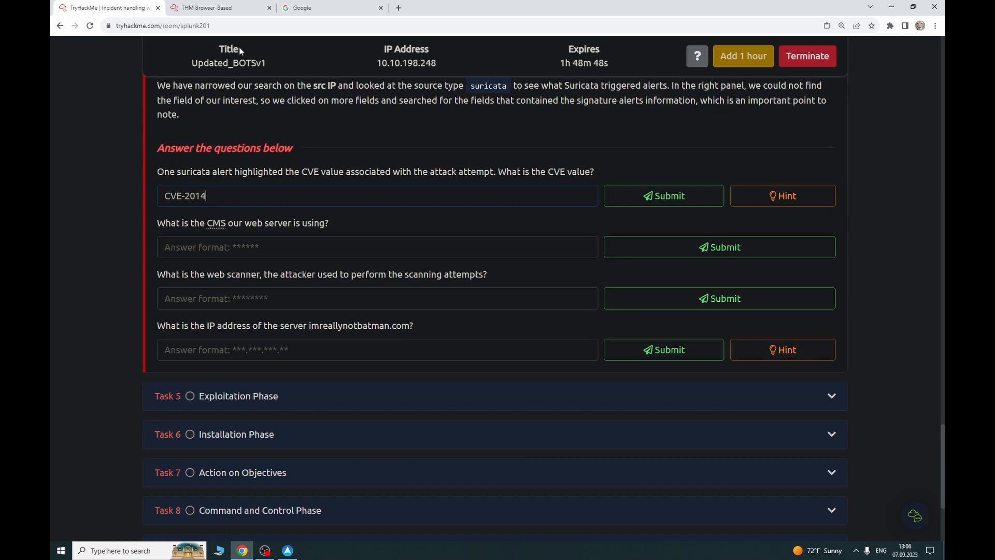
pyautogui.write('-')
pyautogui.click(207, 7)
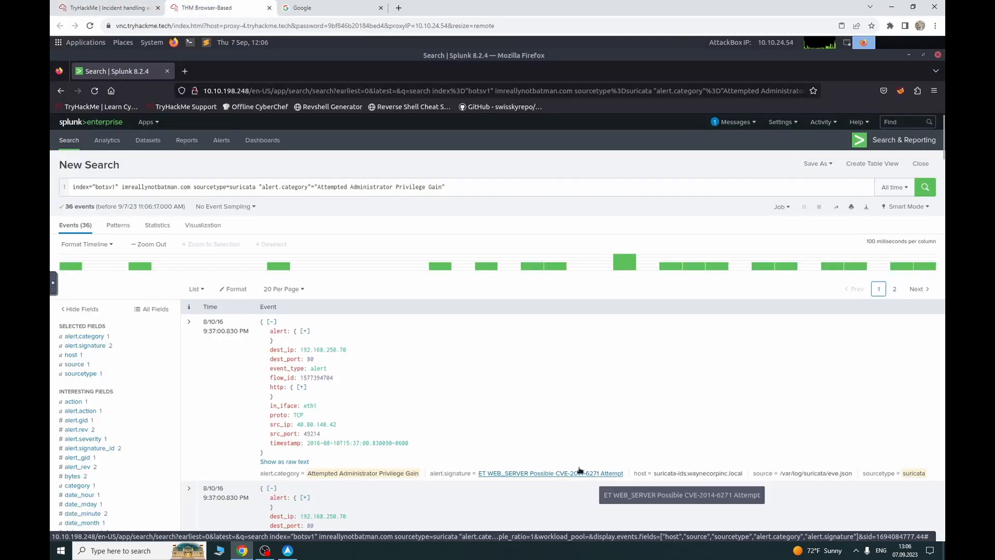
pyautogui.click(104, 9)
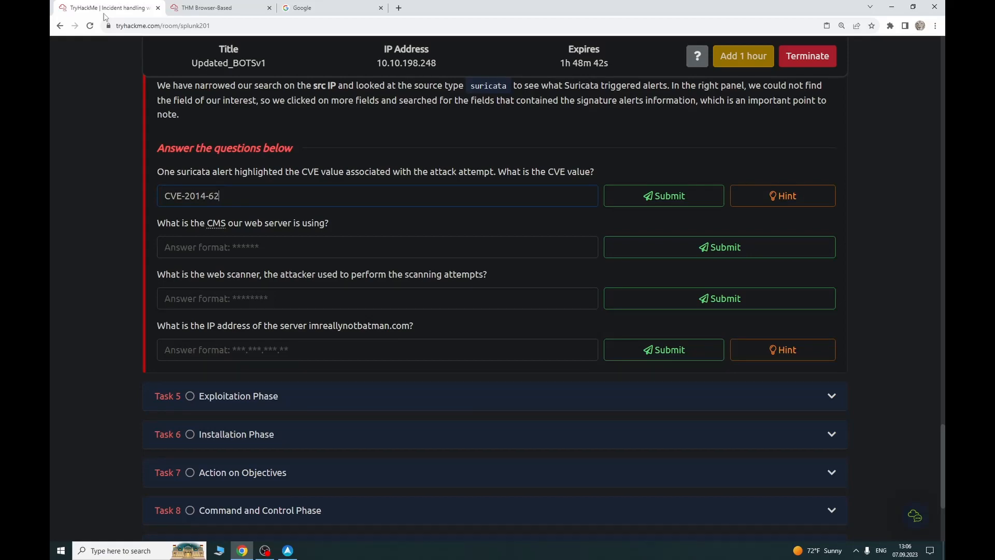
pyautogui.write('6271')
pyautogui.press('Return')
# Step: Delete the alert.category clause from the Splunk query and rerun the search
pyautogui.click(207, 7)
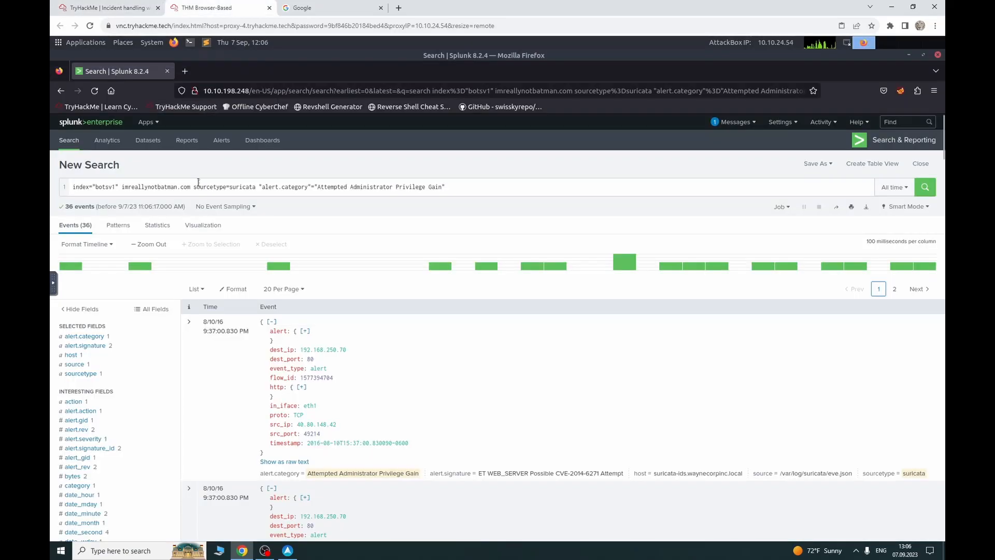
pyautogui.click(464, 191)
pyautogui.moveTo(447, 187); pyautogui.dragTo(259, 188)
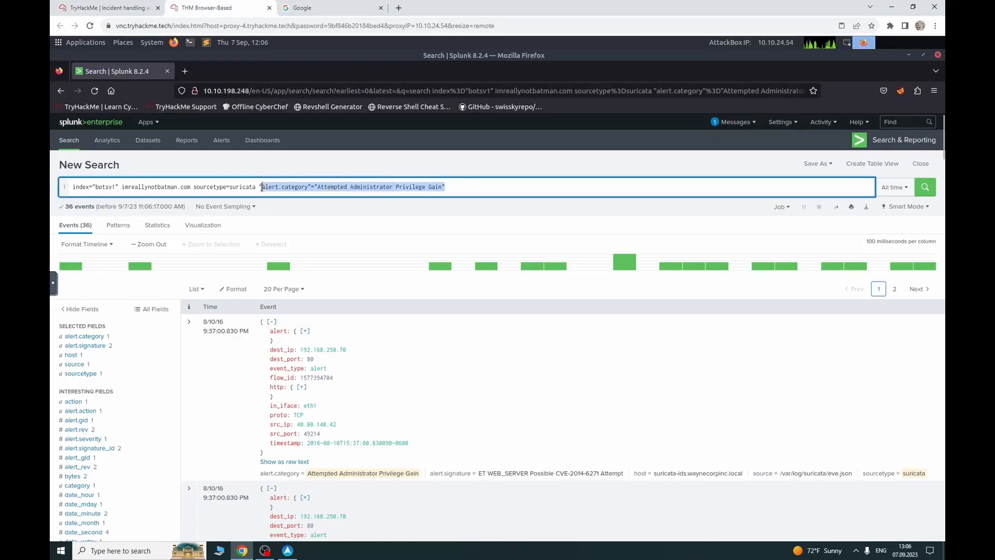
pyautogui.press('BackSpace')
pyautogui.press('BackSpace')
pyautogui.press('Return')
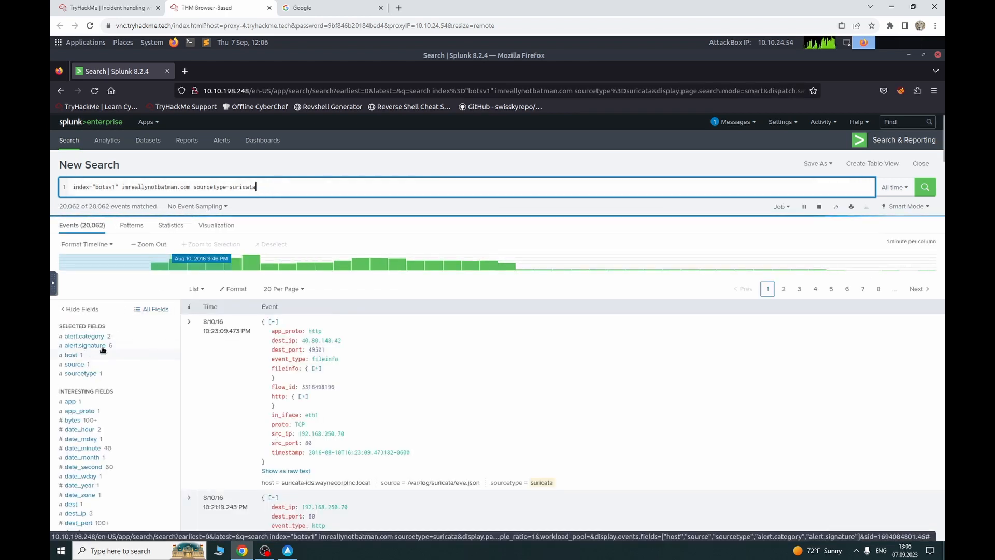
# Step: Review the top alert.signature values, then return to the TryHackMe questions
pyautogui.click(102, 347)
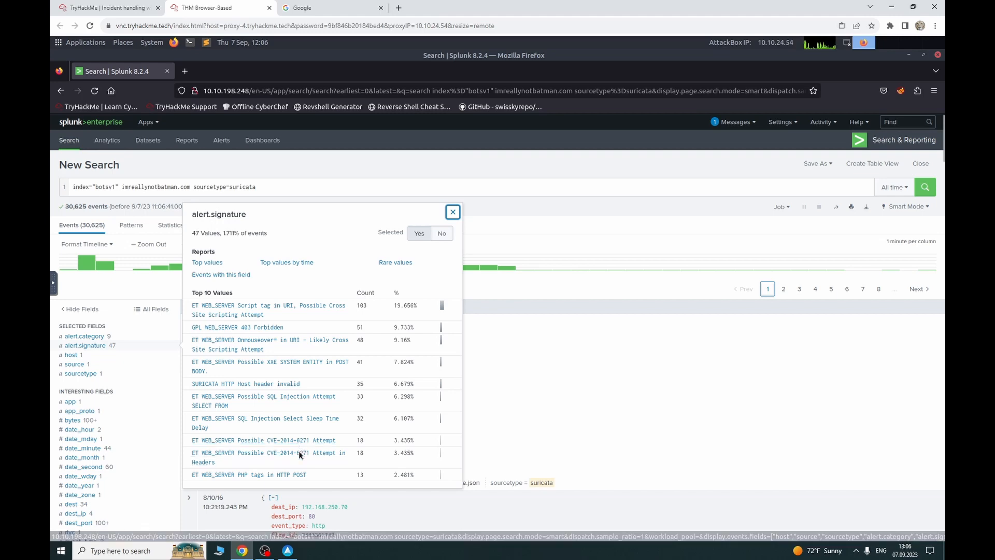
pyautogui.click(309, 161)
pyautogui.click(103, 8)
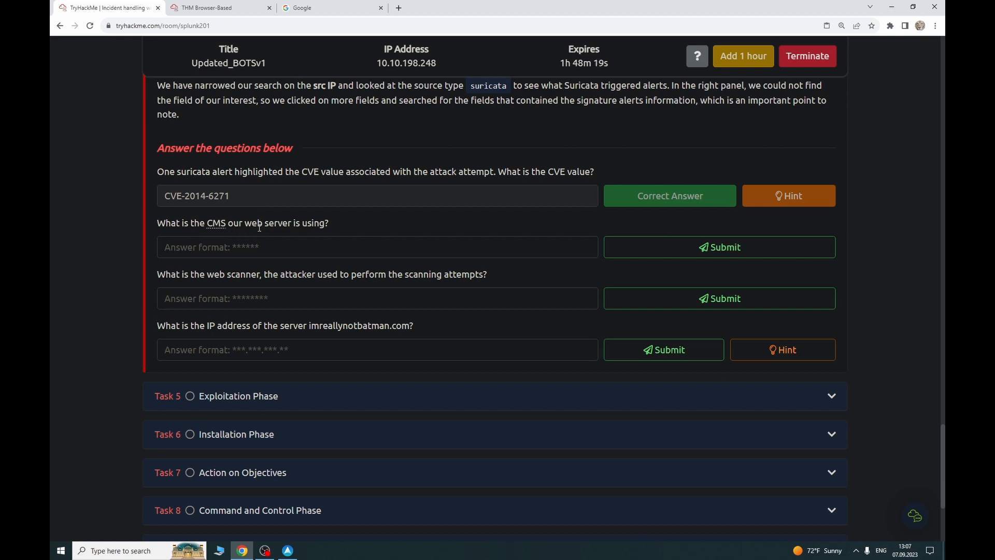
pyautogui.moveTo(228, 232)
# Step: Remove the sourcetype filter from the imreallynotbatman.com query and rerun it across all source types
pyautogui.click(224, 6)
pyautogui.moveTo(273, 187); pyautogui.dragTo(192, 189)
pyautogui.press('BackSpace')
pyautogui.press('BackSpace')
pyautogui.press('Return')
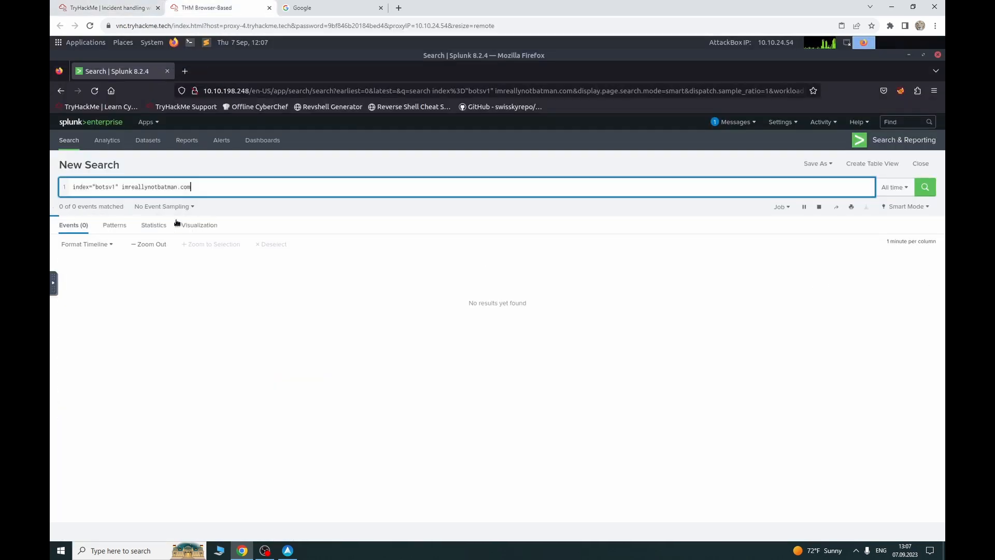
# Step: Show the top uri values, led by /joomla/index.php/component/search/ with 11,928 hits
pyautogui.scroll(-10, 124, 342)
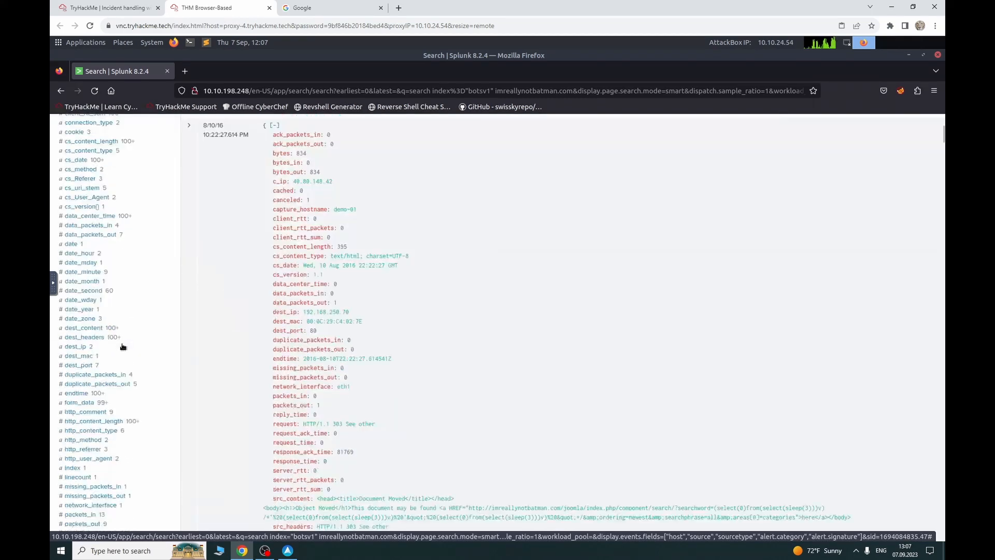
pyautogui.scroll(-5, 120, 347)
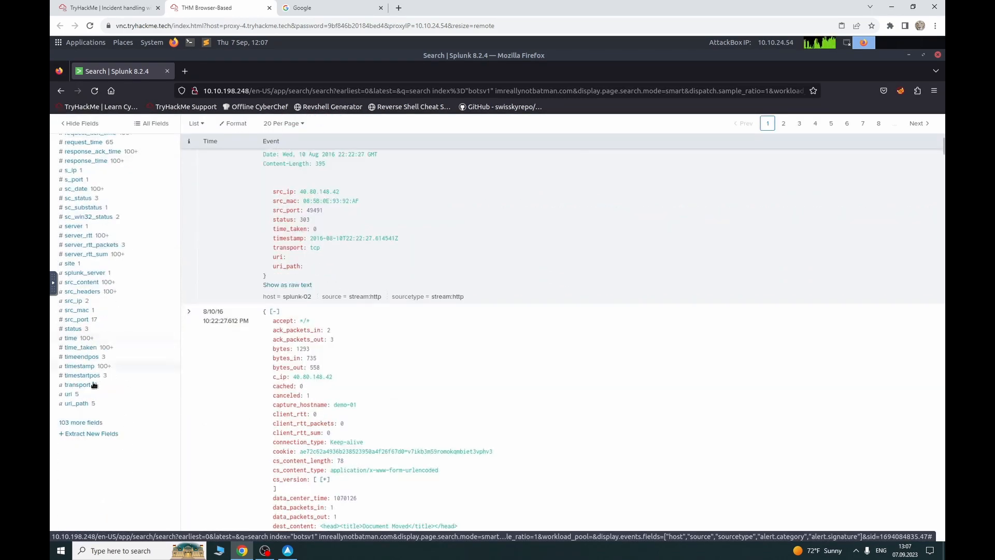
pyautogui.click(89, 398)
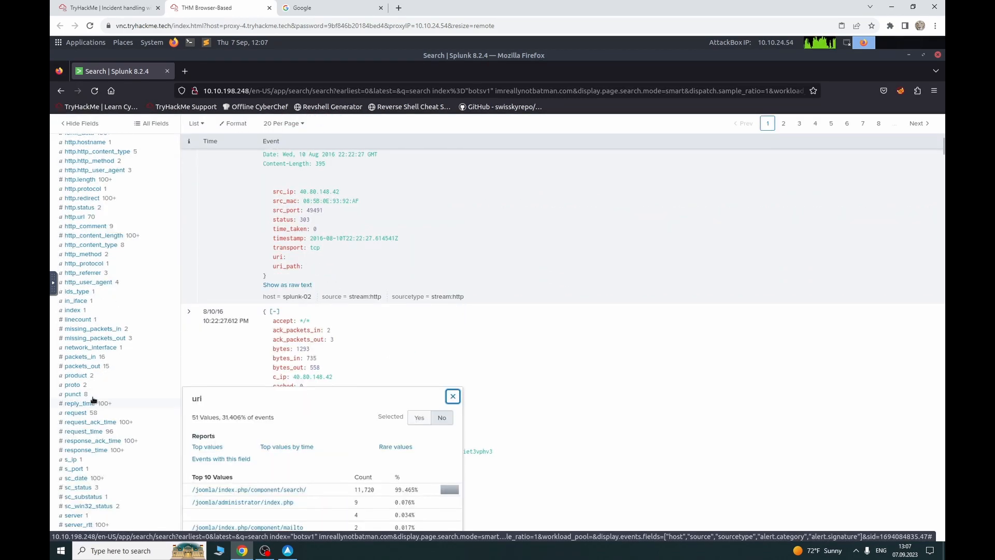
pyautogui.scroll(-5, 99, 427)
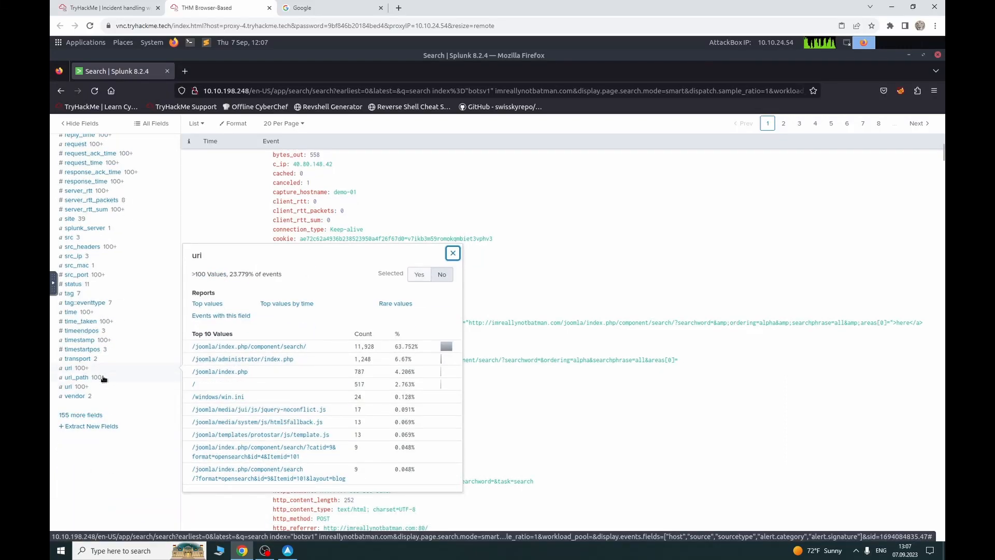
pyautogui.click(103, 379)
pyautogui.click(107, 367)
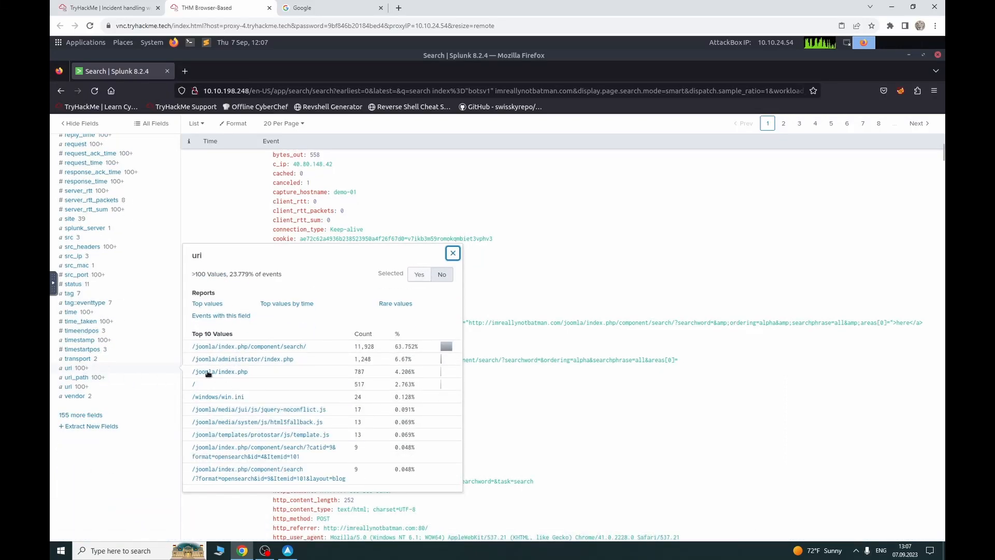
# Step: Submit joomla as the CMS answer in TryHackMe, then return to the Splunk results
pyautogui.click(103, 7)
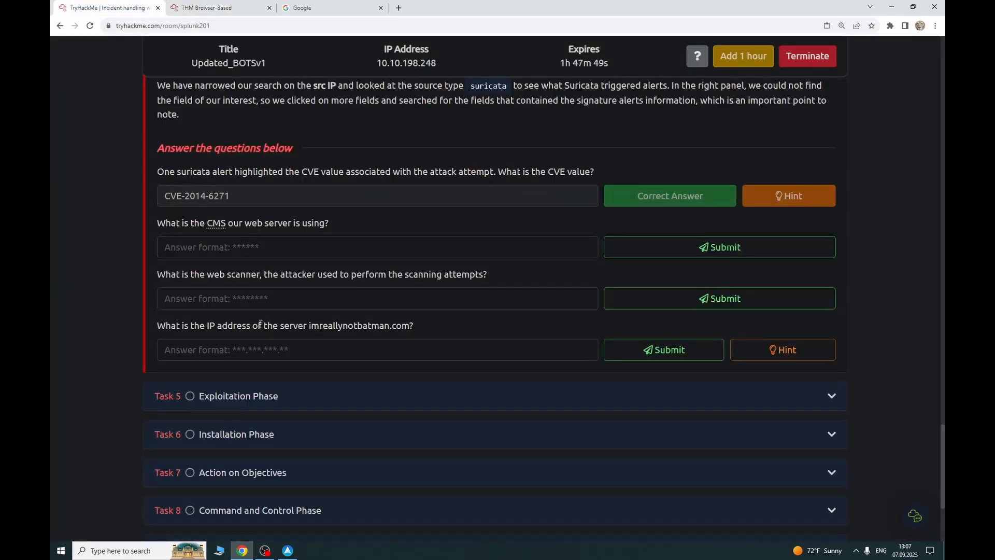
pyautogui.write('joomla')
pyautogui.press('Return')
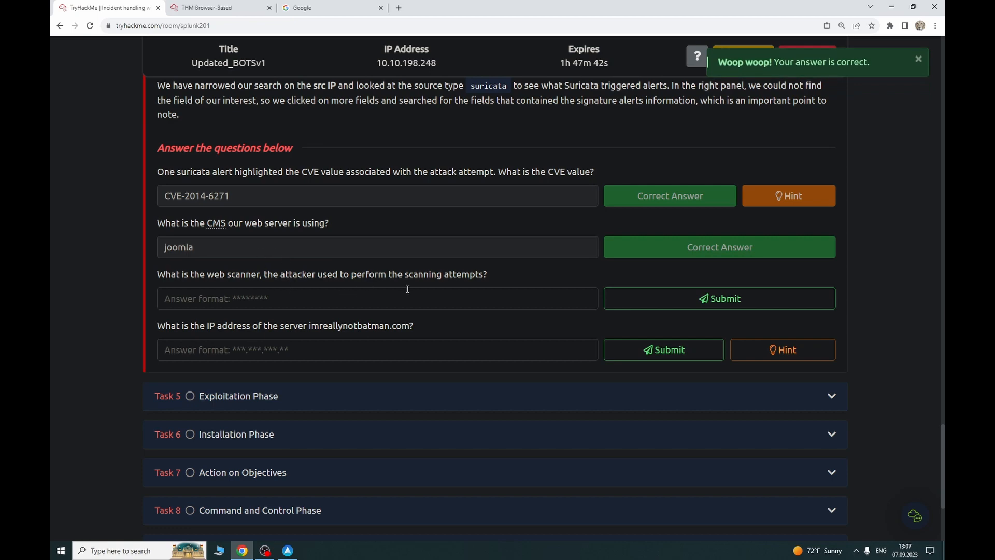
pyautogui.click(206, 7)
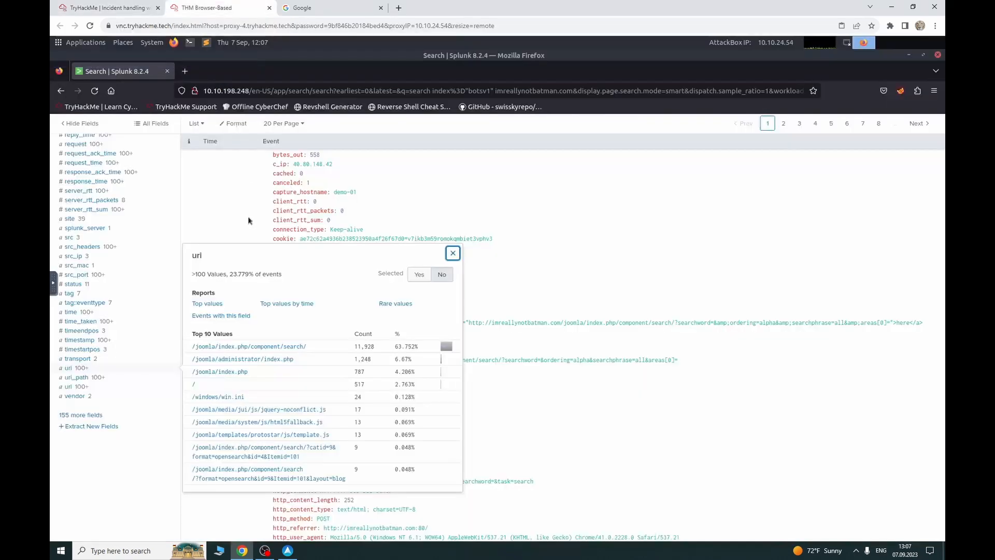
# Step: Add source="stream:http" to the search from the source field's values, returning 2,500 events
pyautogui.scroll(5, 222, 257)
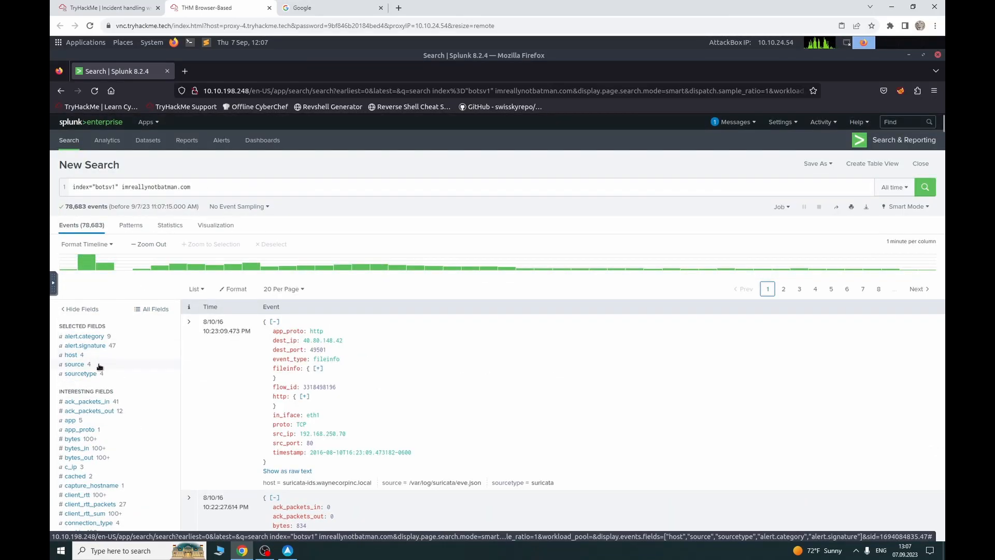
pyautogui.click(74, 364)
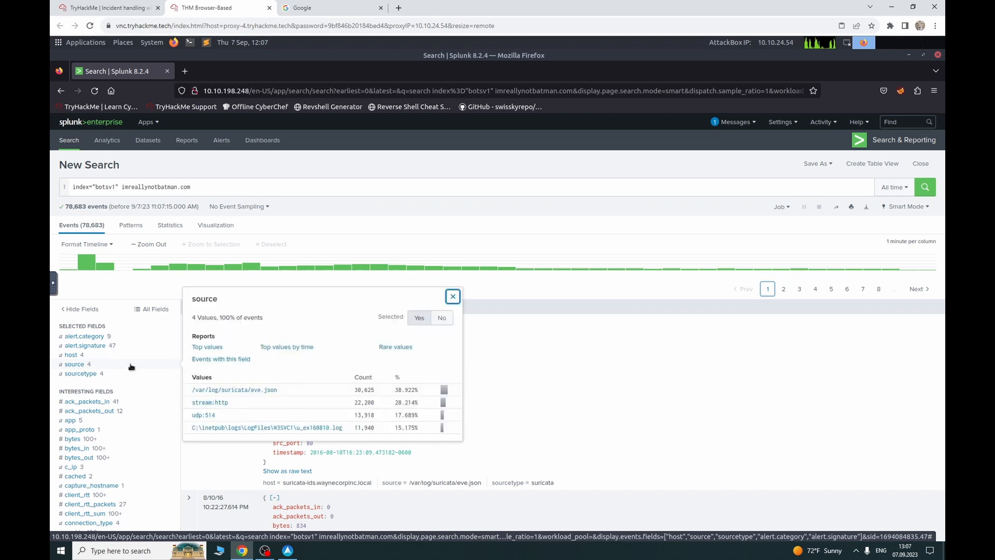
pyautogui.click(224, 404)
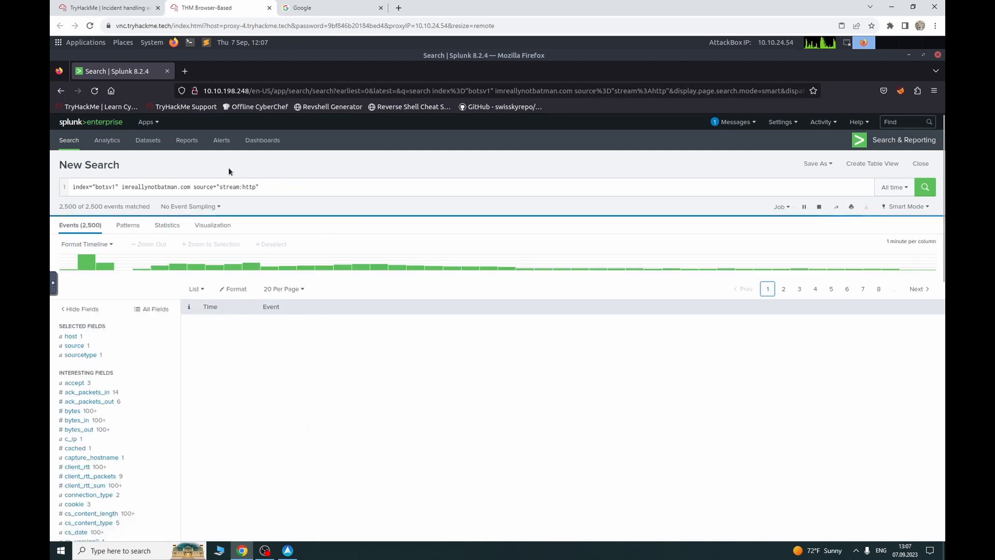
# Step: Find 'scanner' in the stream:http events and step back through the earlier matches
pyautogui.hotkey('ctrl', 'f')
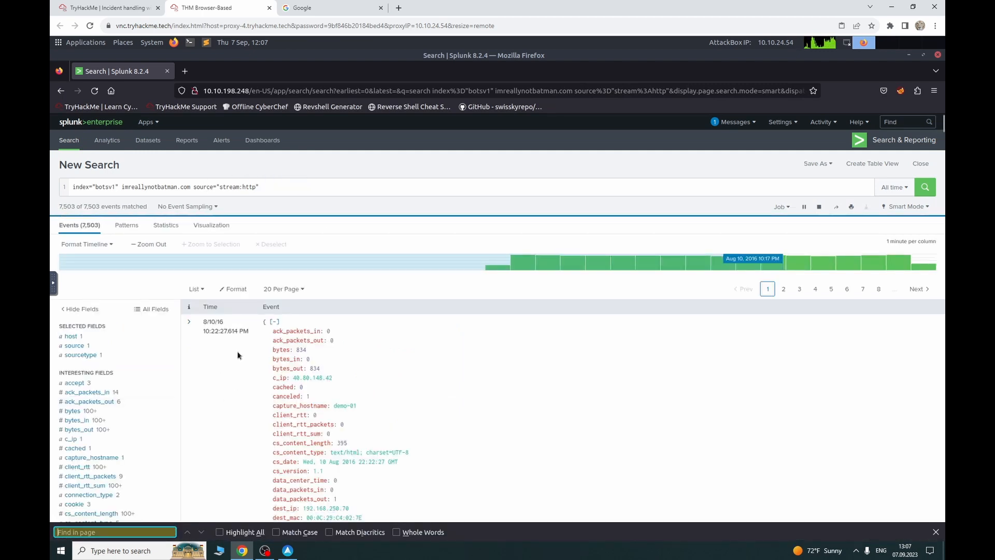
pyautogui.write('scanner')
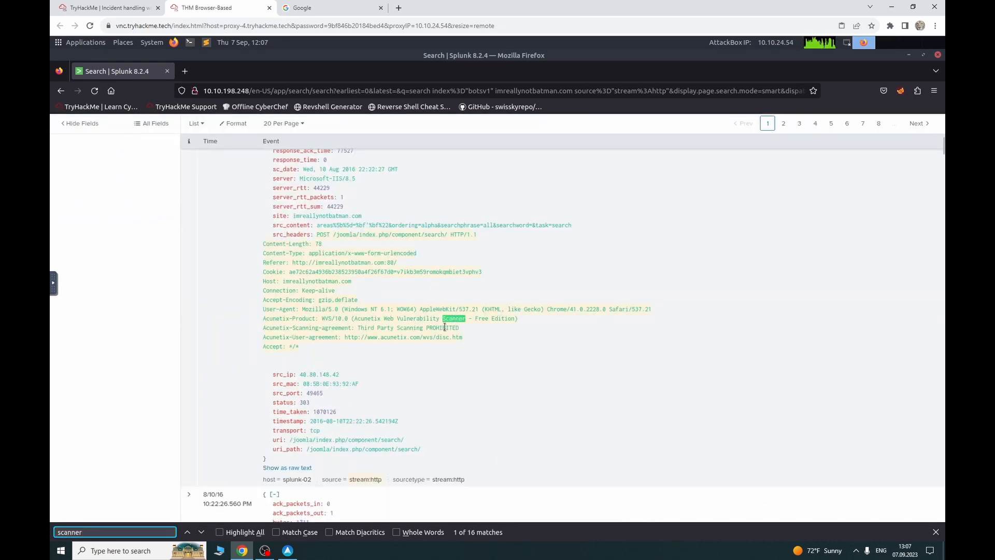
pyautogui.scroll(3, 378, 316)
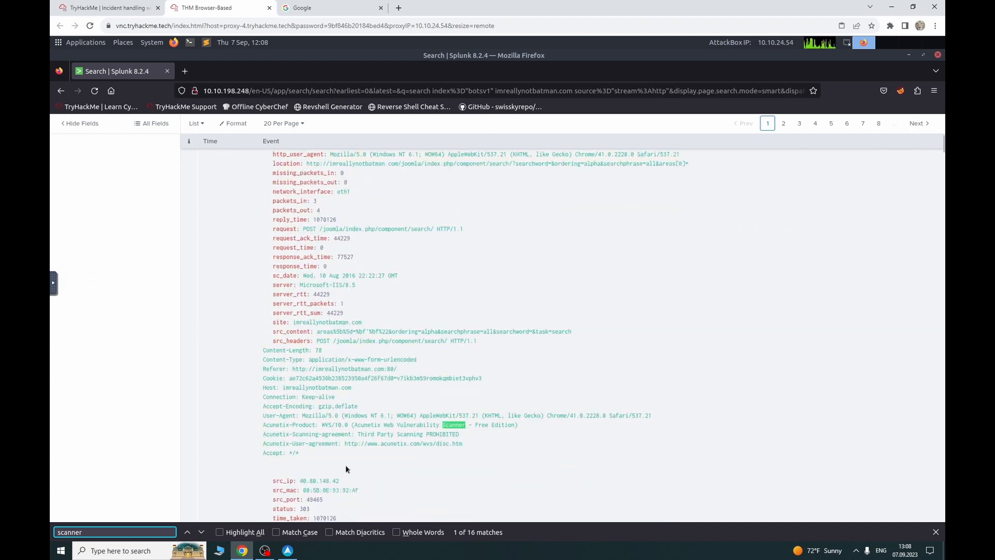
pyautogui.scroll(-5, 345, 464)
pyautogui.click(188, 532)
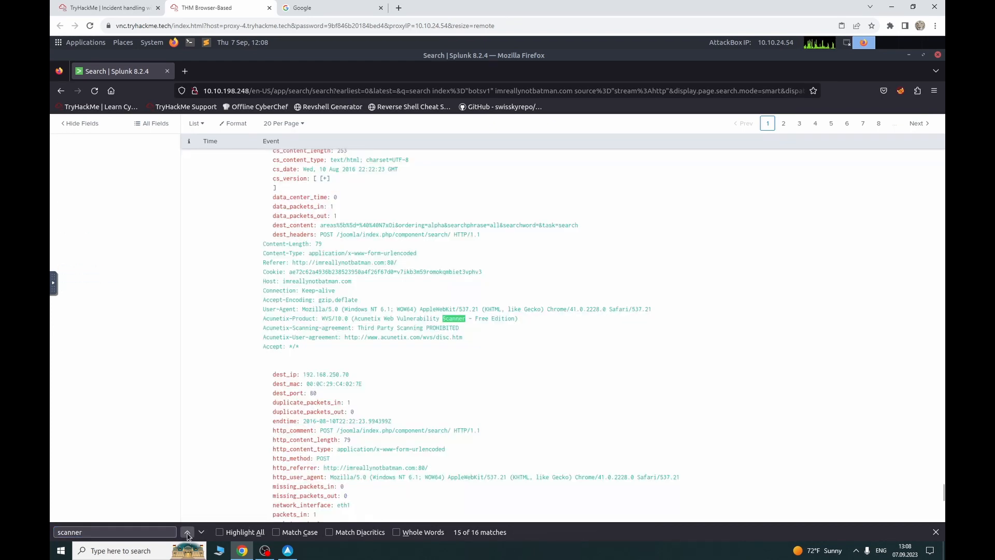
pyautogui.click(188, 532)
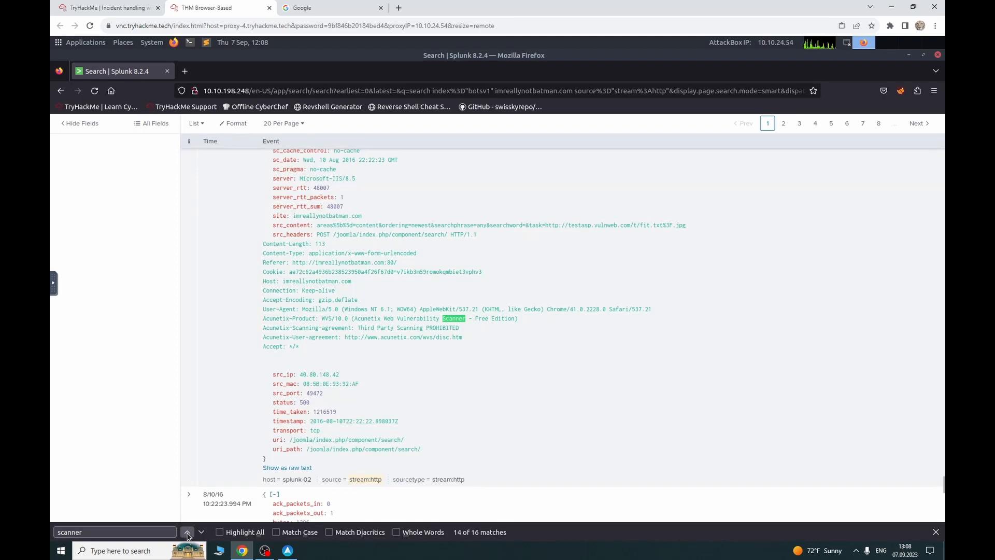
pyautogui.click(187, 532)
pyautogui.click(187, 533)
pyautogui.click(187, 533)
pyautogui.click(188, 532)
pyautogui.click(188, 532)
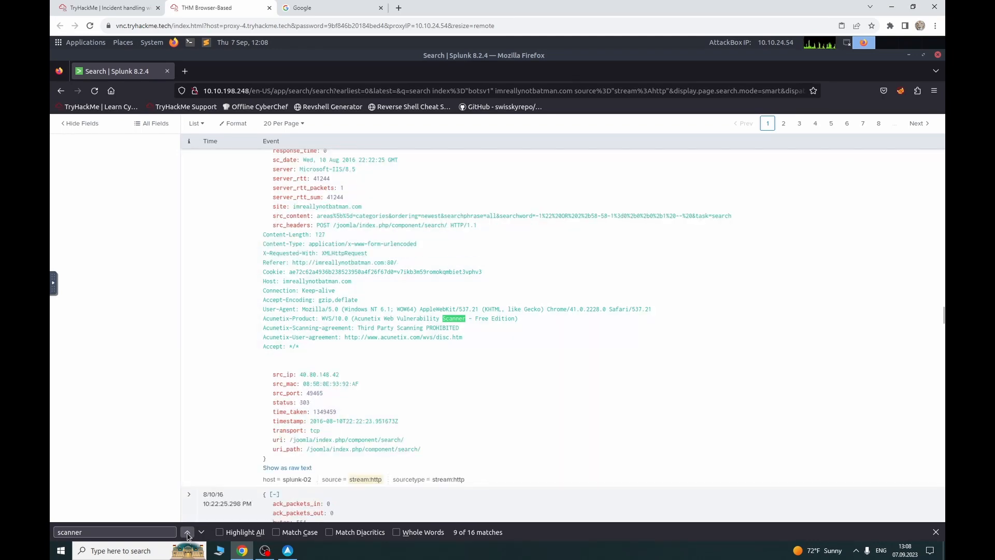
pyautogui.click(188, 532)
pyautogui.click(188, 532)
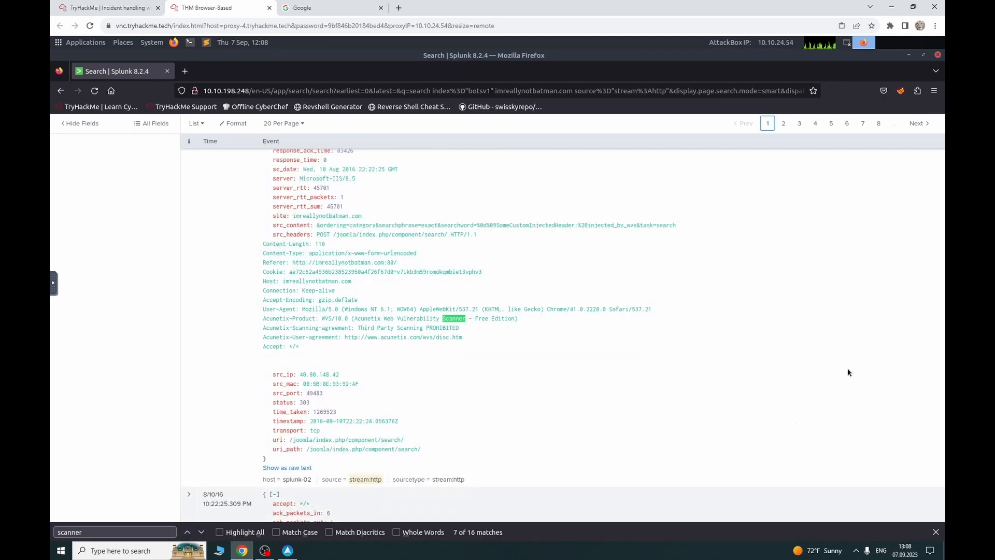
# Step: Step forward through later Scanner matches showing Acunetix headers, then return to the room's questions
pyautogui.scroll(-10, 731, 248)
pyautogui.scroll(-10, 336, 349)
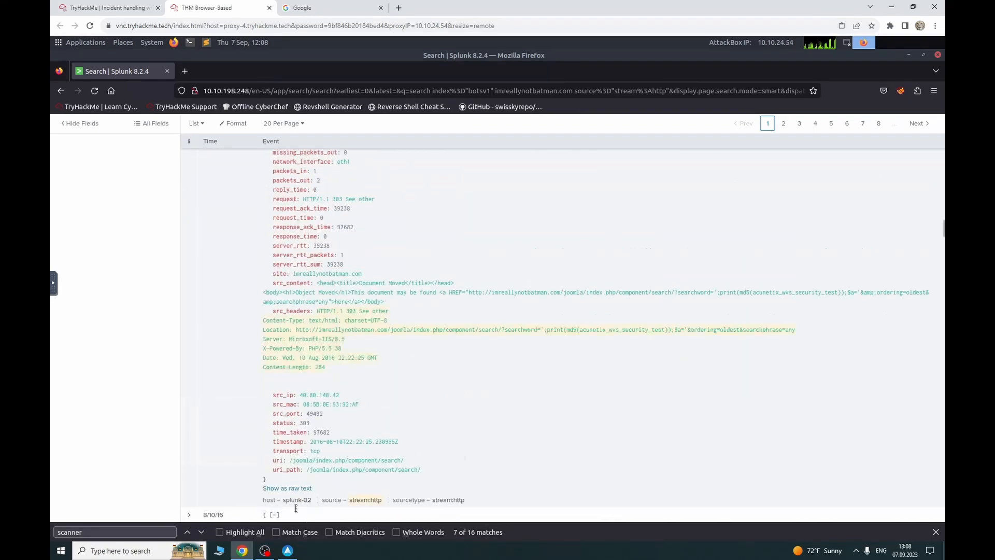
pyautogui.click(201, 533)
pyautogui.click(201, 532)
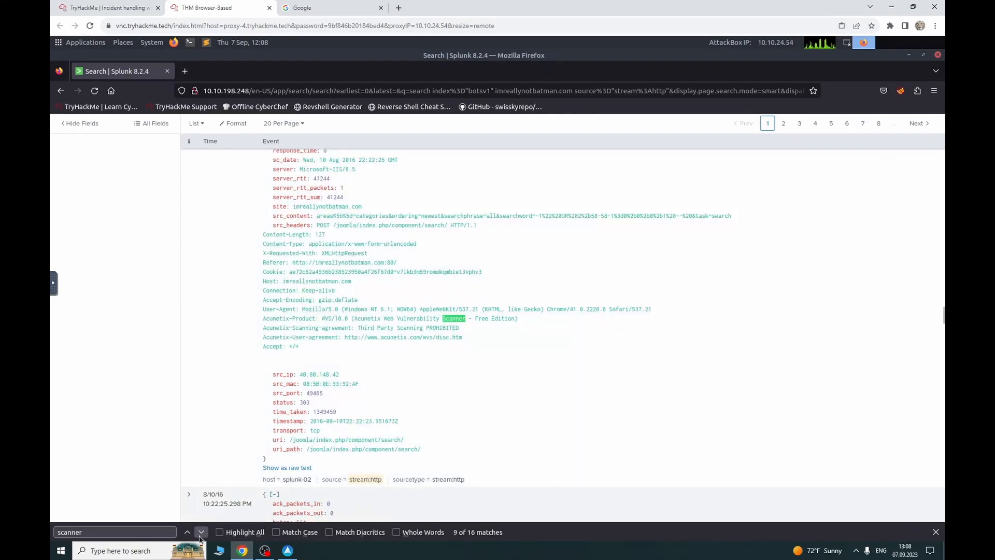
pyautogui.click(201, 533)
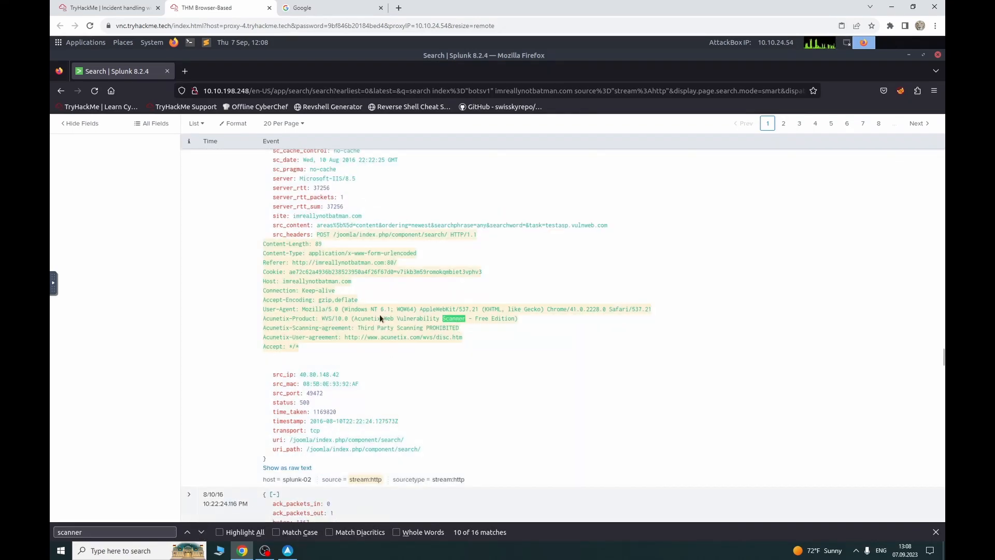
pyautogui.click(109, 7)
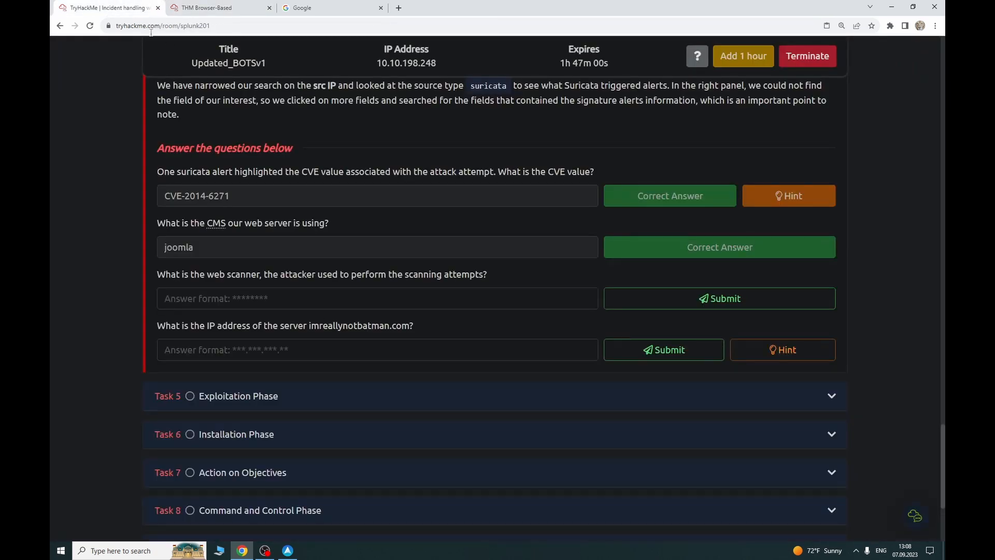
# Step: Submit Acunetix as the web scanner answer, then return to the Splunk event list
pyautogui.write('Acunetix')
pyautogui.press('Return')
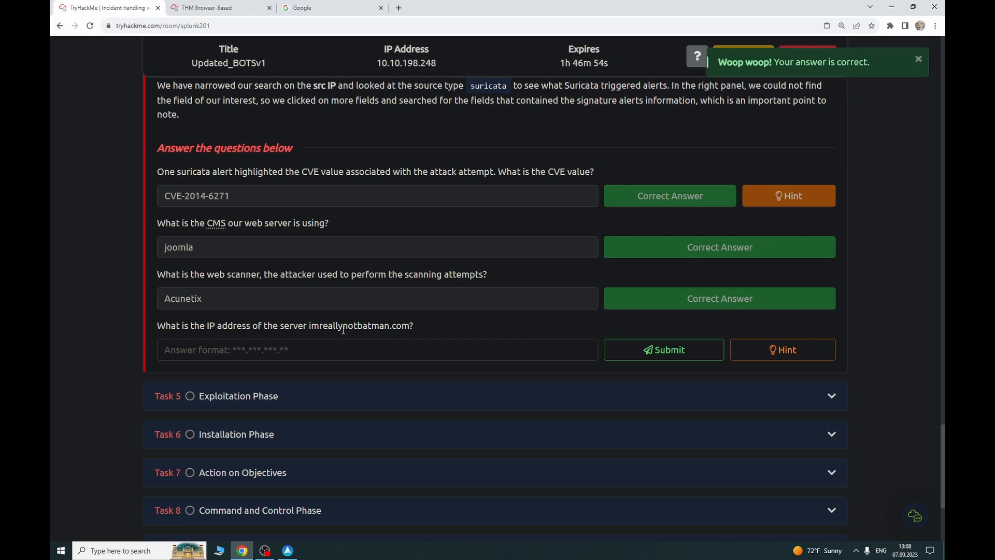
pyautogui.click(207, 8)
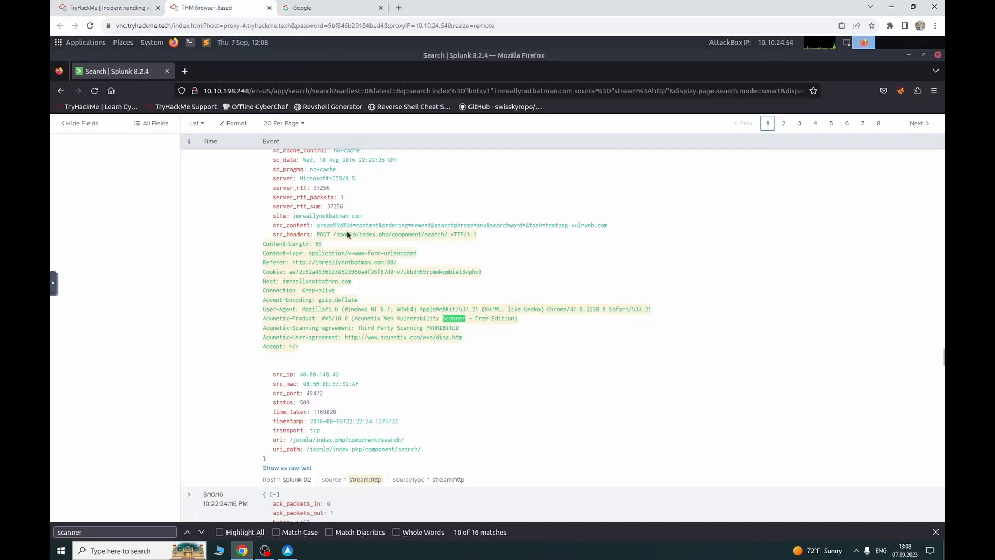
# Step: Copy dest_ip 192.168.250.70 from Splunk and submit it as the server IP answer
pyautogui.scroll(3, 437, 272)
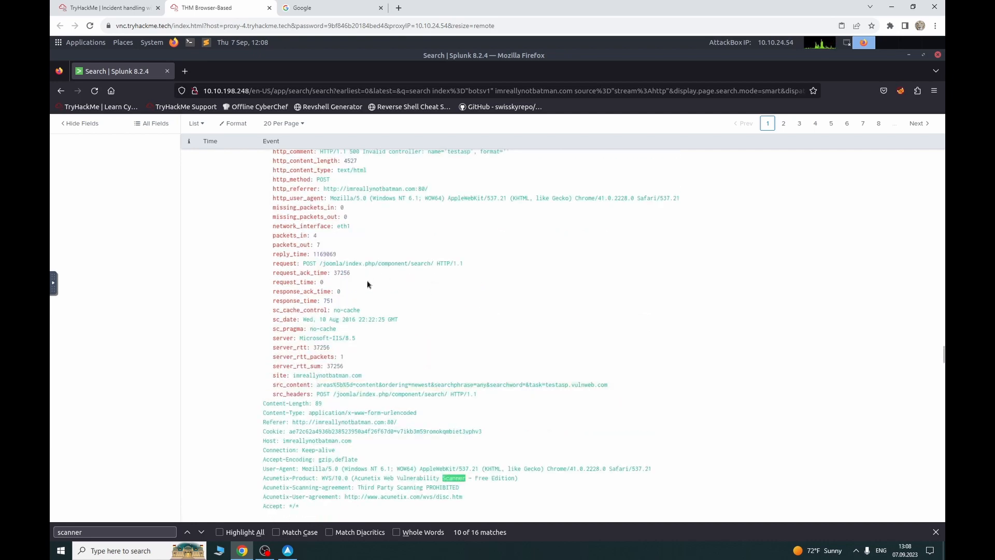
pyautogui.scroll(1, 369, 282)
pyautogui.scroll(1, 382, 277)
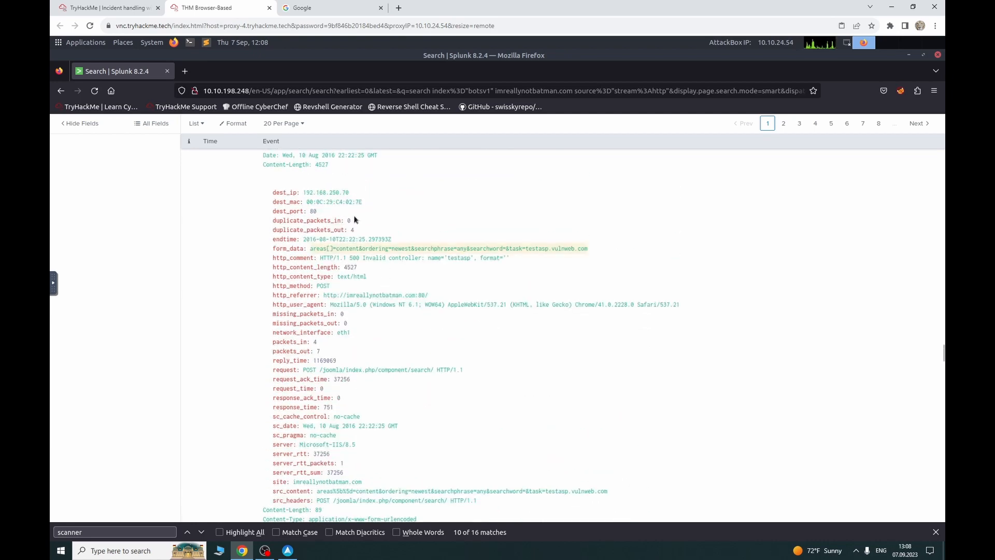
pyautogui.moveTo(303, 192); pyautogui.dragTo(350, 195)
pyautogui.hotkey('ctrl', 'c')
pyautogui.click(155, 6)
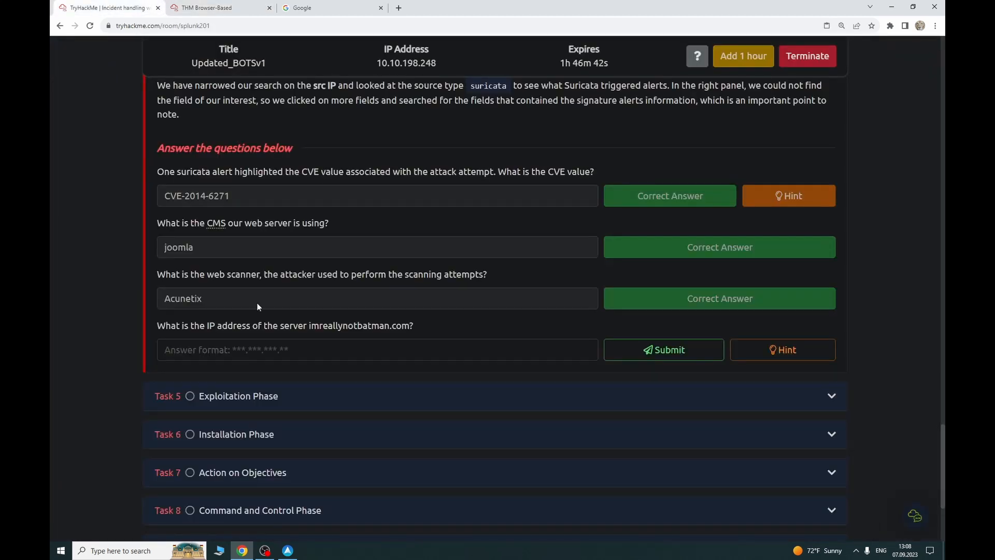
pyautogui.hotkey('ctrl', 'v')
pyautogui.press('Return')
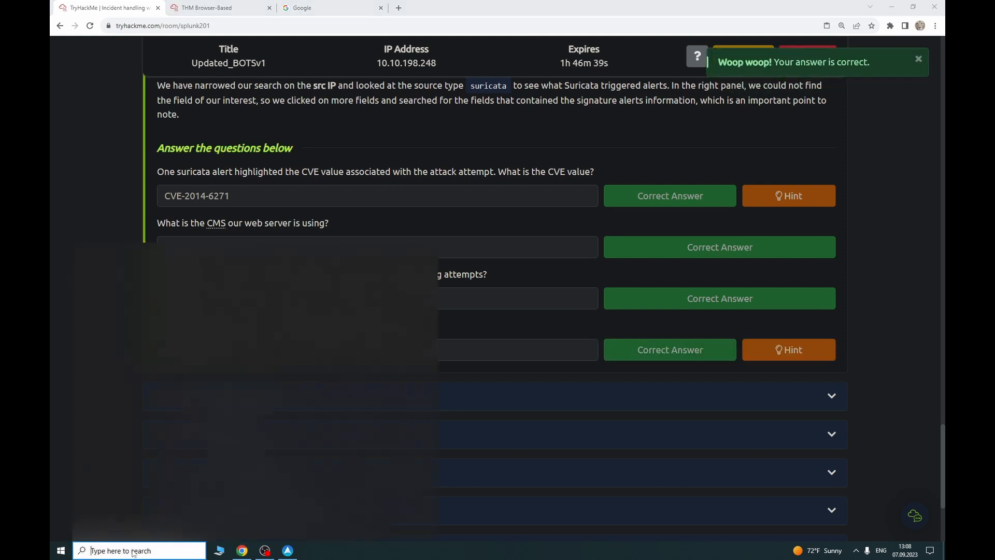
# Step: Open Notepad and record imreallynotbatman= 192.168.250.70 as the server IP
pyautogui.write('note')
pyautogui.press('Return')
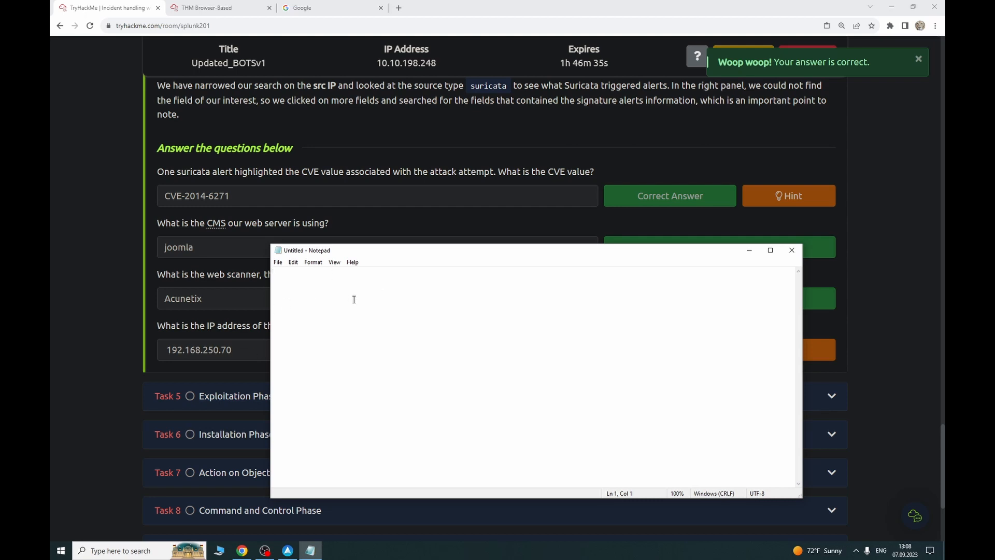
pyautogui.write('imno')
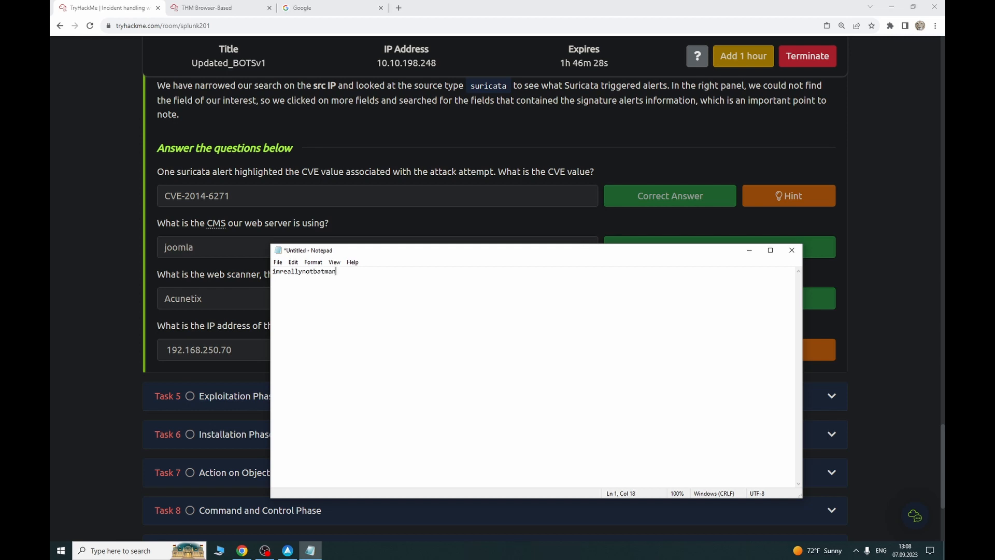
pyautogui.hotkey('ctrl', 'v')
# Step: Copy src_ip 40.80.148.42 from Splunk and paste it after Attacker= in the notes
pyautogui.click(218, 8)
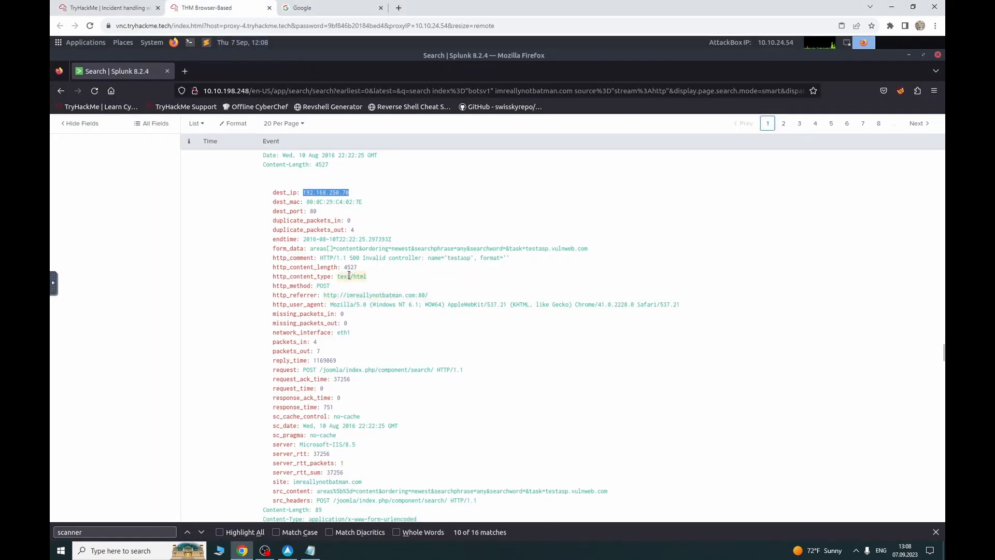
pyautogui.scroll(10, 349, 274)
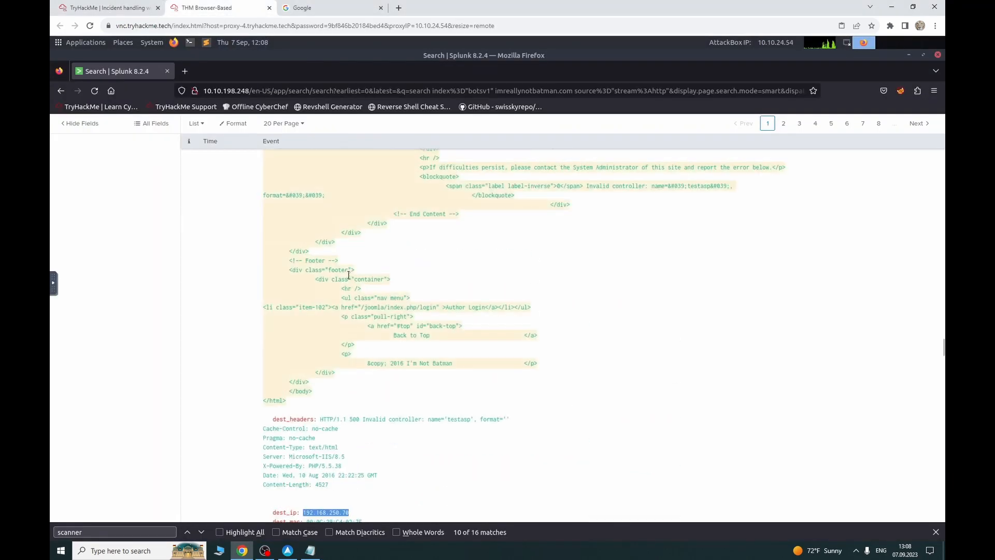
pyautogui.scroll(-12, 349, 275)
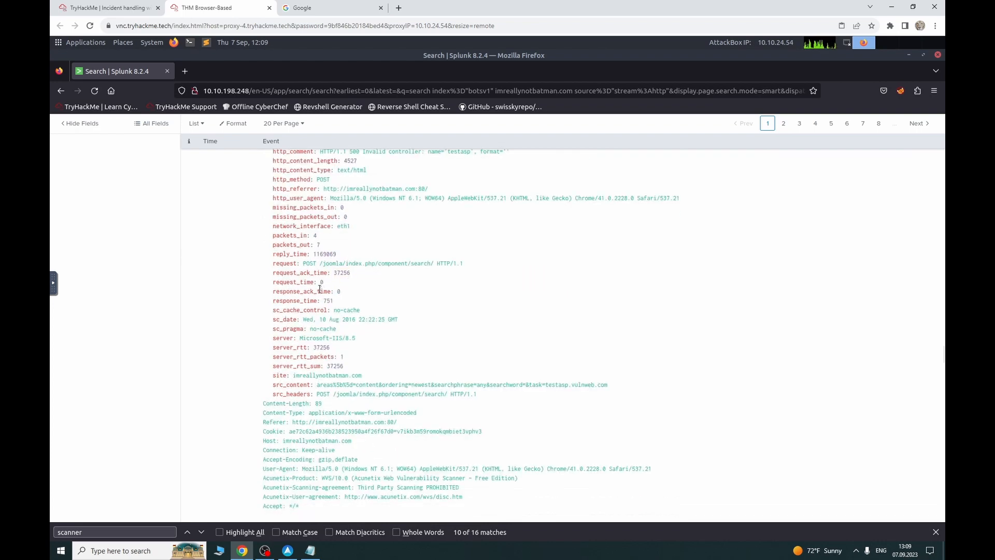
pyautogui.scroll(-5, 319, 288)
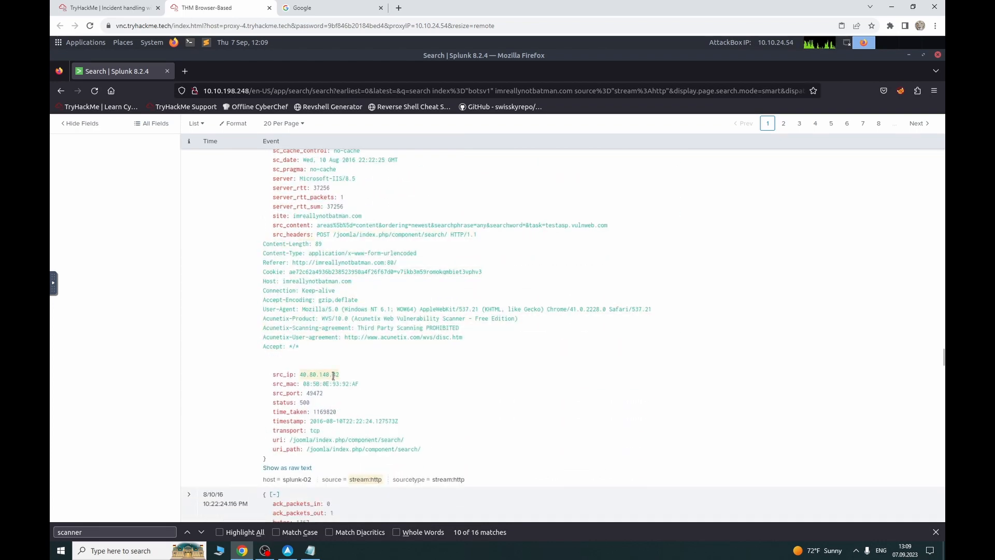
pyautogui.moveTo(333, 375); pyautogui.dragTo(298, 374)
pyautogui.rightClick(302, 374)
pyautogui.click(319, 384)
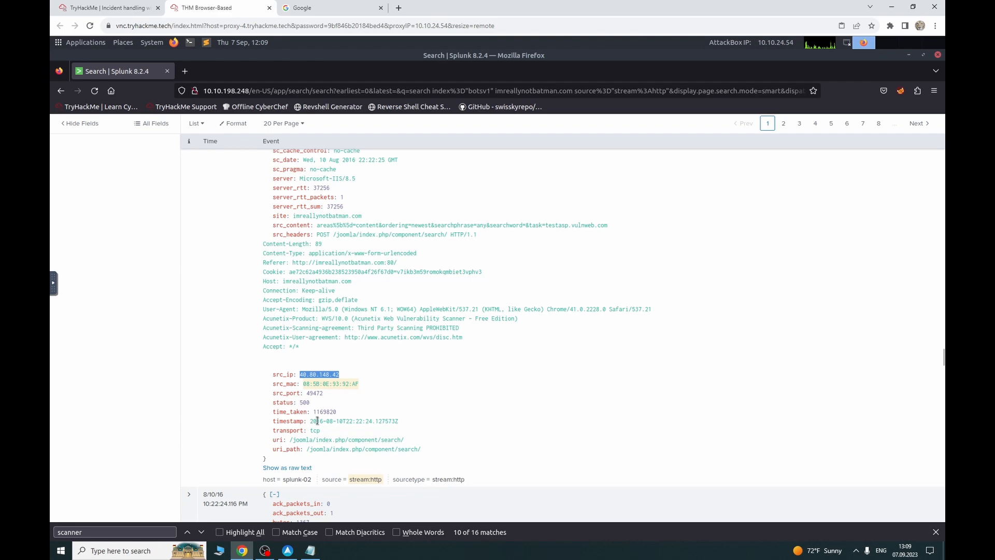
pyautogui.click(310, 550)
pyautogui.hotkey('ctrl', 'v')
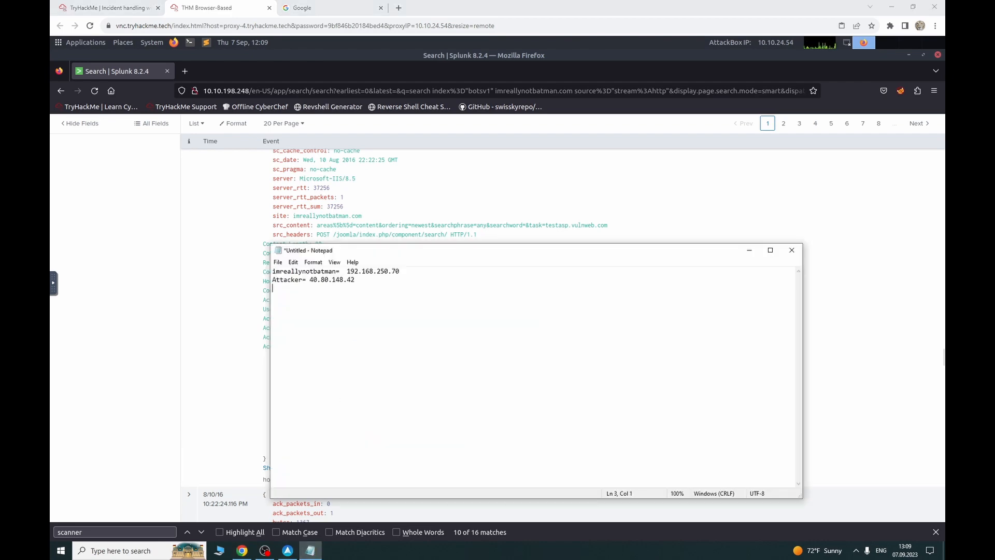
pyautogui.click(133, 8)
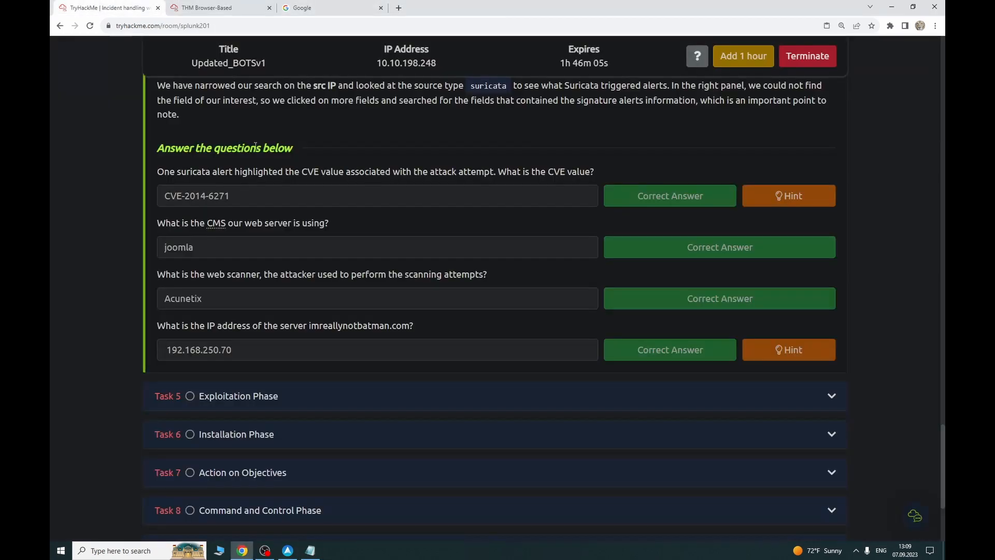
# Step: Remove the source="stream:http" filter from the query and rerun the search
pyautogui.click(205, 7)
pyautogui.scroll(15, 402, 254)
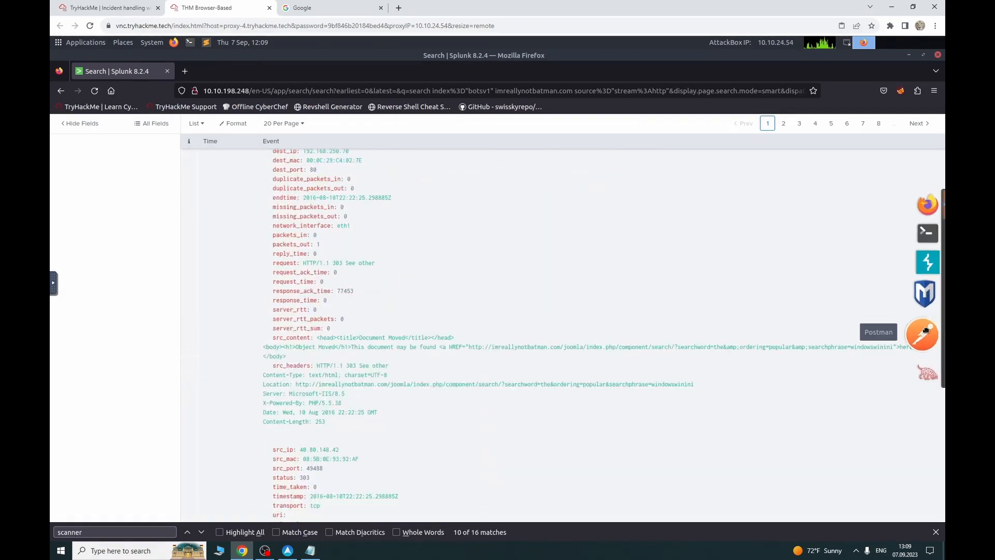
pyautogui.scroll(10, 301, 238)
pyautogui.scroll(-15, 300, 237)
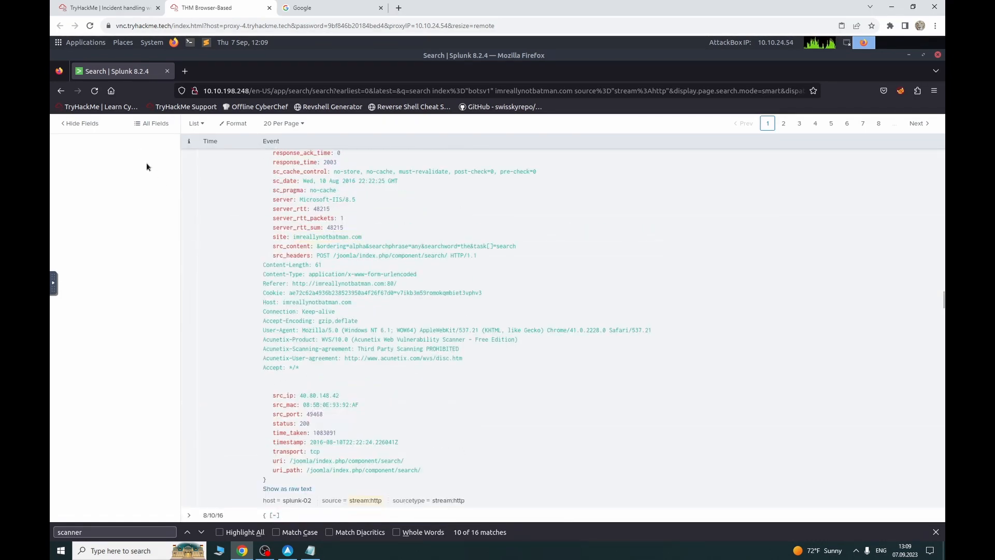
pyautogui.scroll(10, 639, 237)
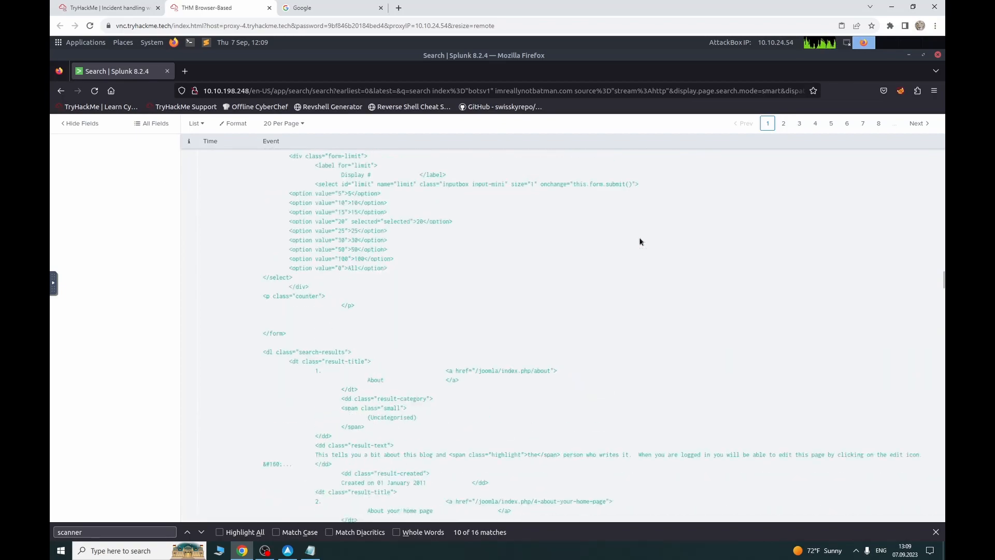
pyautogui.scroll(15, 639, 238)
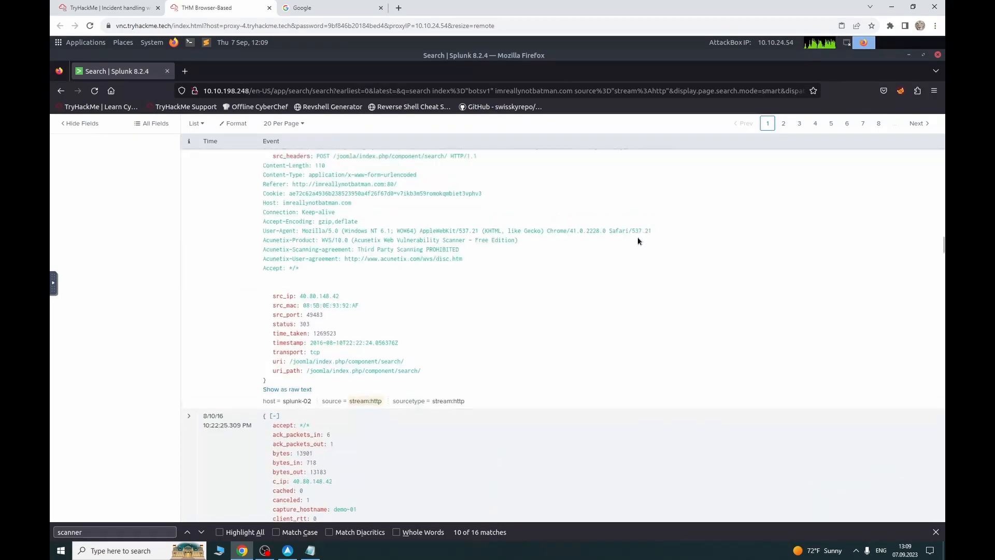
pyautogui.scroll(4, 738, 213)
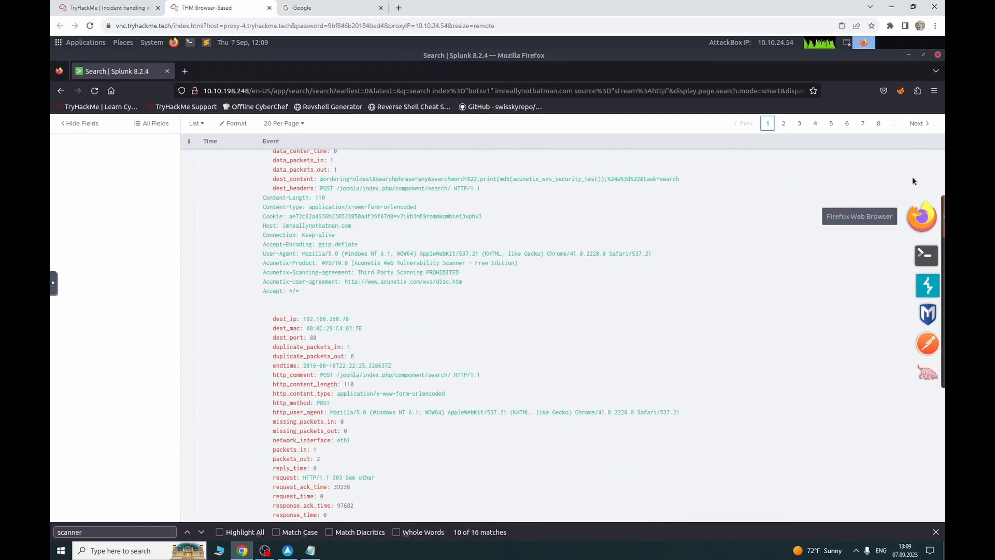
pyautogui.scroll(12, 919, 206)
pyautogui.scroll(-12, 939, 205)
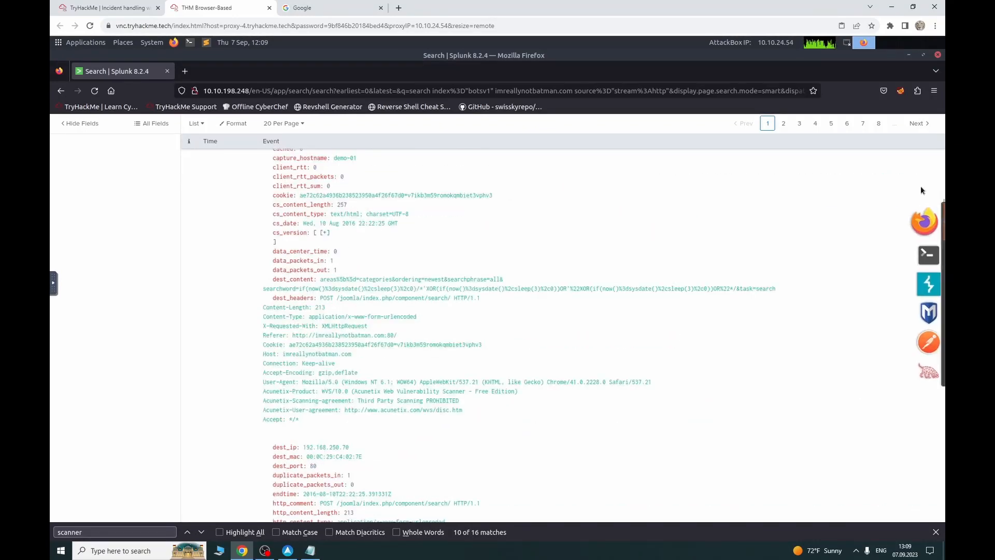
pyautogui.scroll(5, 935, 193)
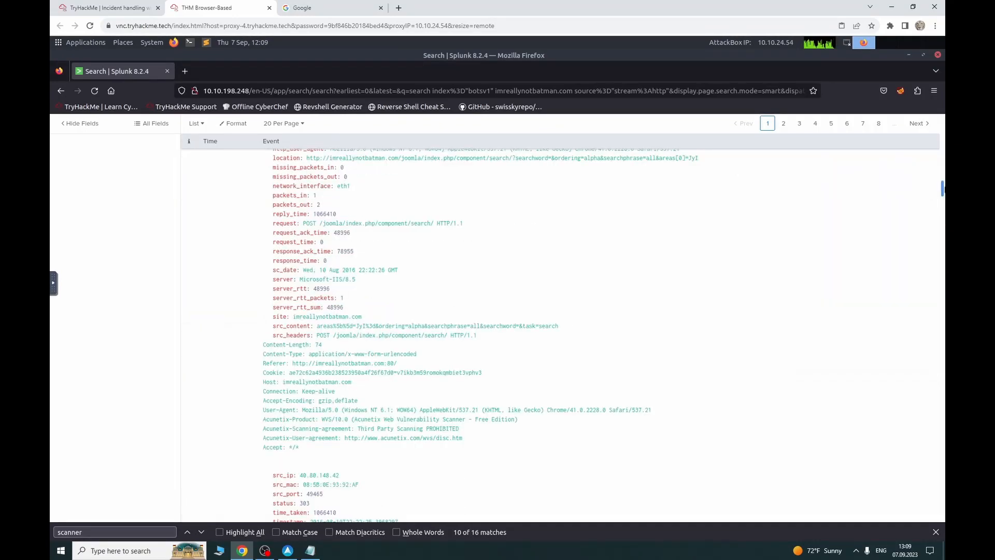
pyautogui.scroll(20, 235, 189)
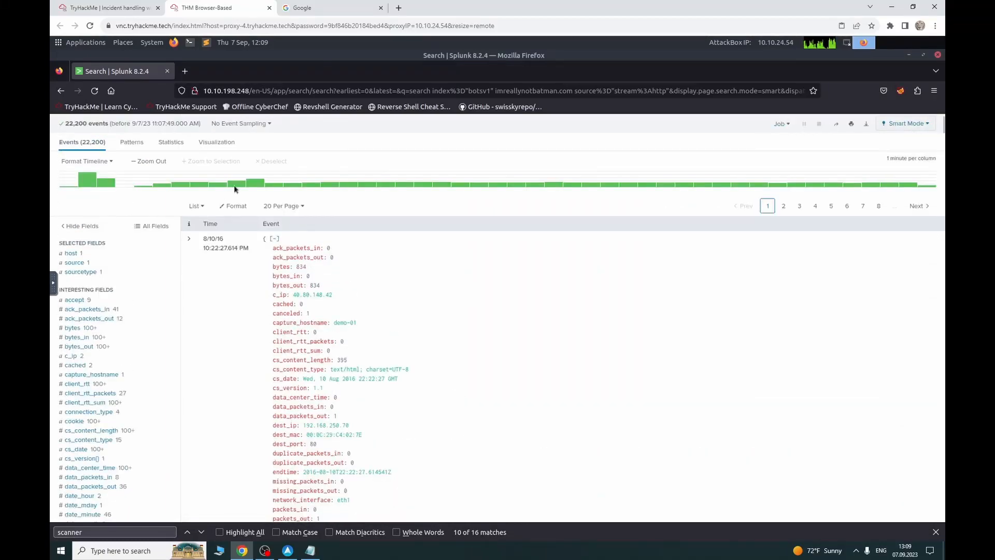
pyautogui.scroll(3, 259, 181)
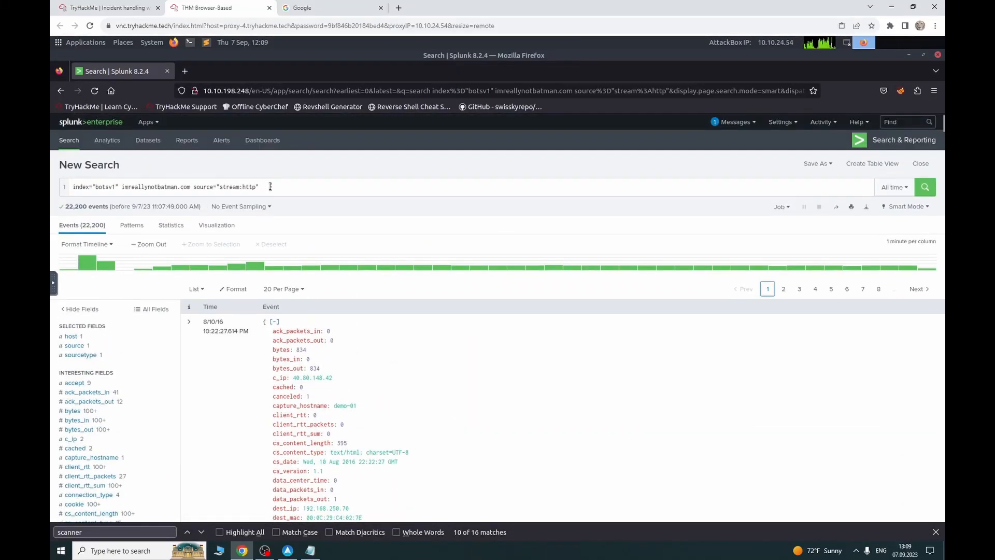
pyautogui.click(270, 186)
pyautogui.press('BackSpace')
pyautogui.press('BackSpace')
pyautogui.press('BackSpace')
pyautogui.press('BackSpace')
pyautogui.press('BackSpace')
pyautogui.press('BackSpace')
pyautogui.press('BackSpace')
pyautogui.press('BackSpace')
pyautogui.press('BackSpace')
pyautogui.press('BackSpace')
pyautogui.press('BackSpace')
pyautogui.press('BackSpace')
pyautogui.press('BackSpace')
pyautogui.press('BackSpace')
pyautogui.press('BackSpace')
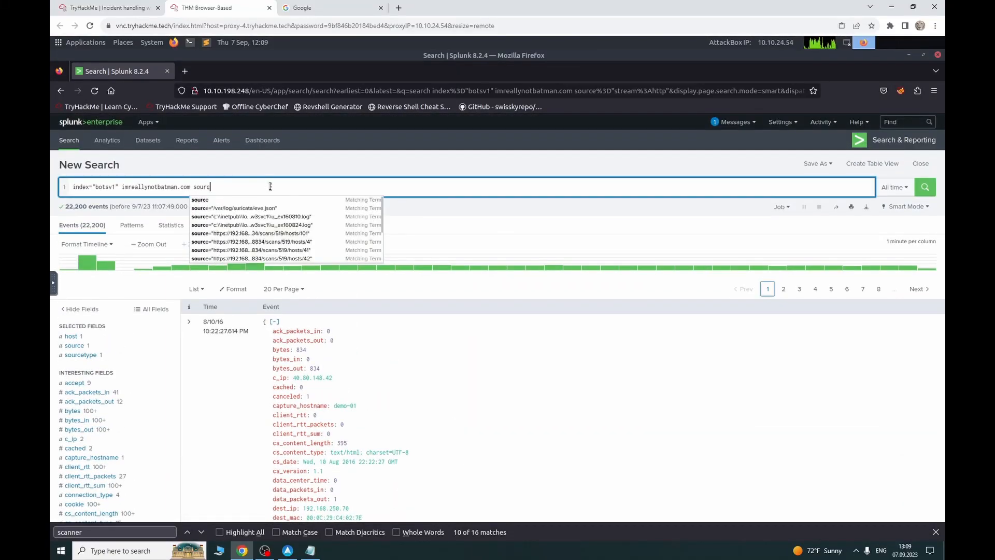
pyautogui.press('BackSpace')
pyautogui.press('BackSpace')
pyautogui.press('BackSpace')
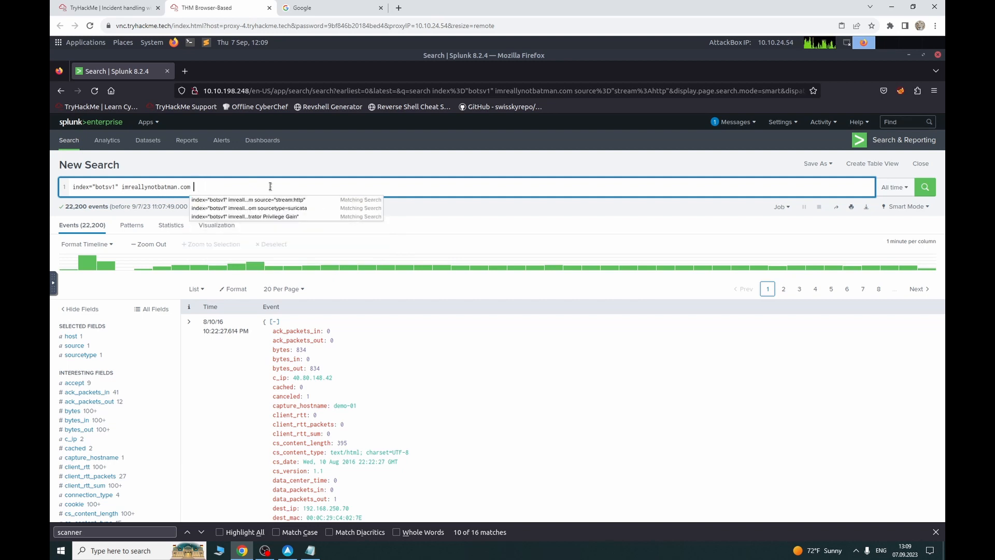
pyautogui.write('soruce')
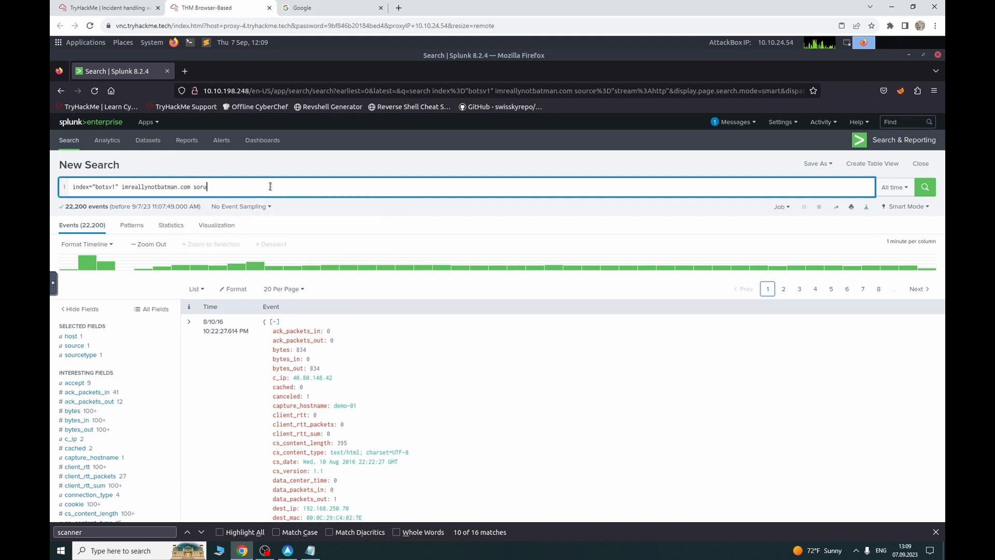
pyautogui.press('BackSpace')
pyautogui.press('BackSpace')
pyautogui.press('BackSpace')
pyautogui.press('BackSpace')
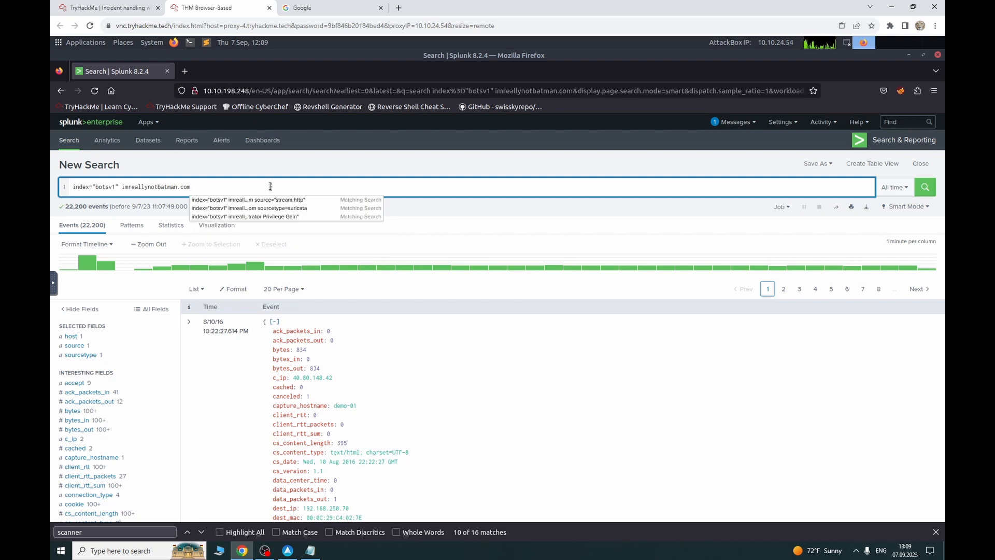
pyautogui.press('Return')
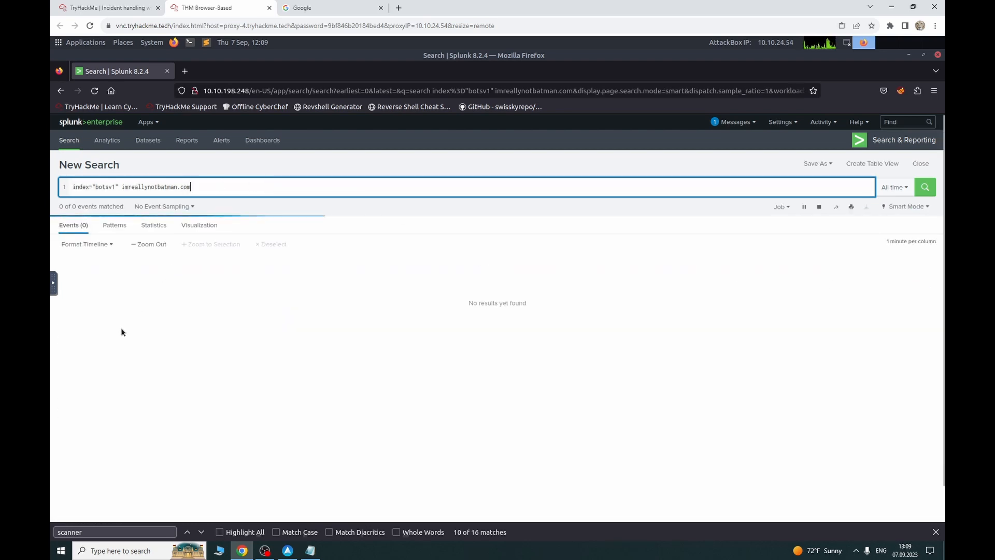
# Step: Limit the search to suricata events and view the http.http_user_agent value breakdown
pyautogui.click(101, 355)
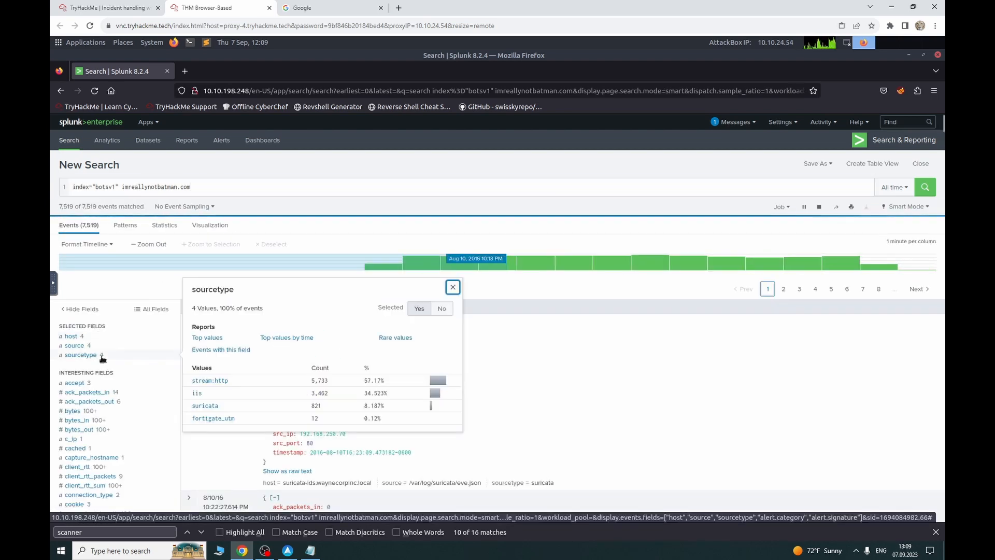
pyautogui.click(205, 407)
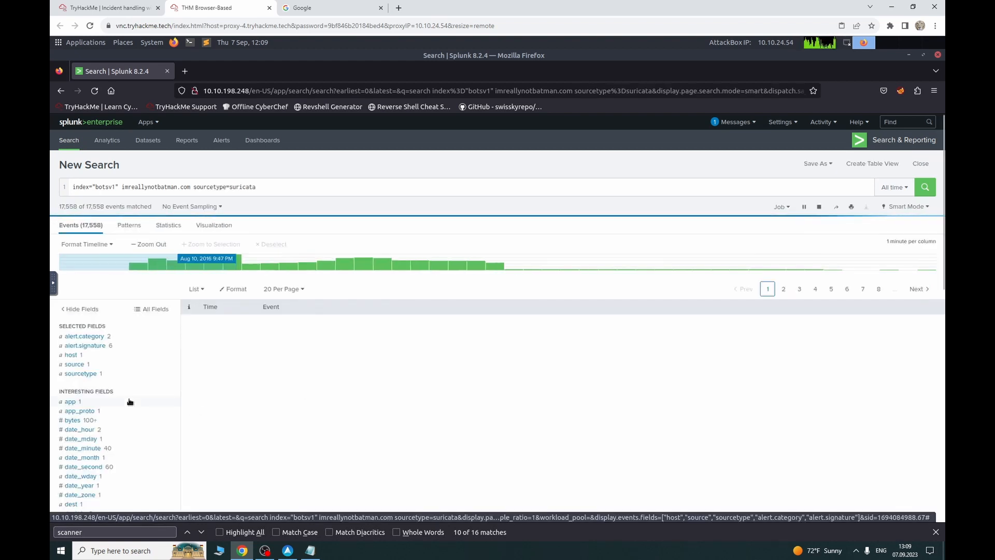
pyautogui.scroll(-5, 127, 401)
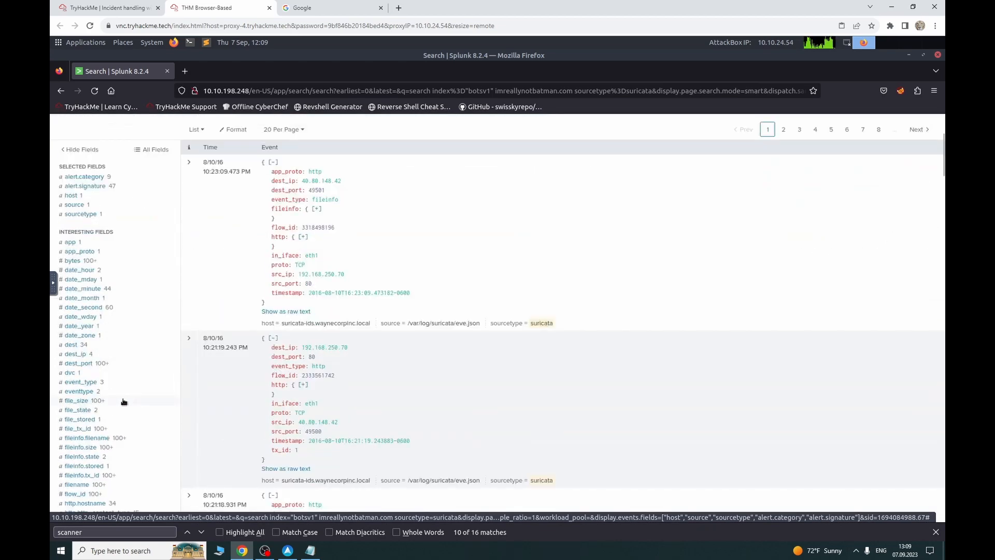
pyautogui.scroll(-3, 123, 401)
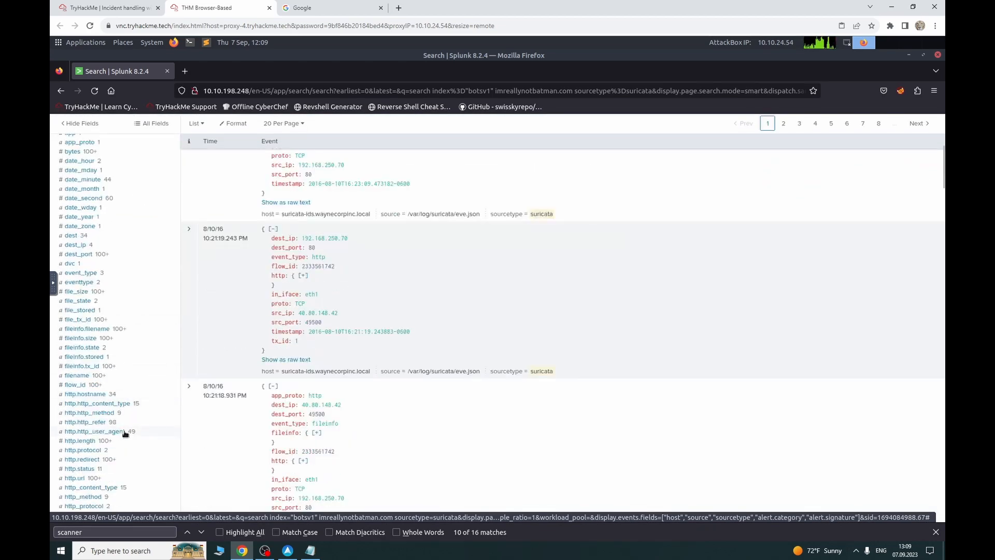
pyautogui.click(124, 432)
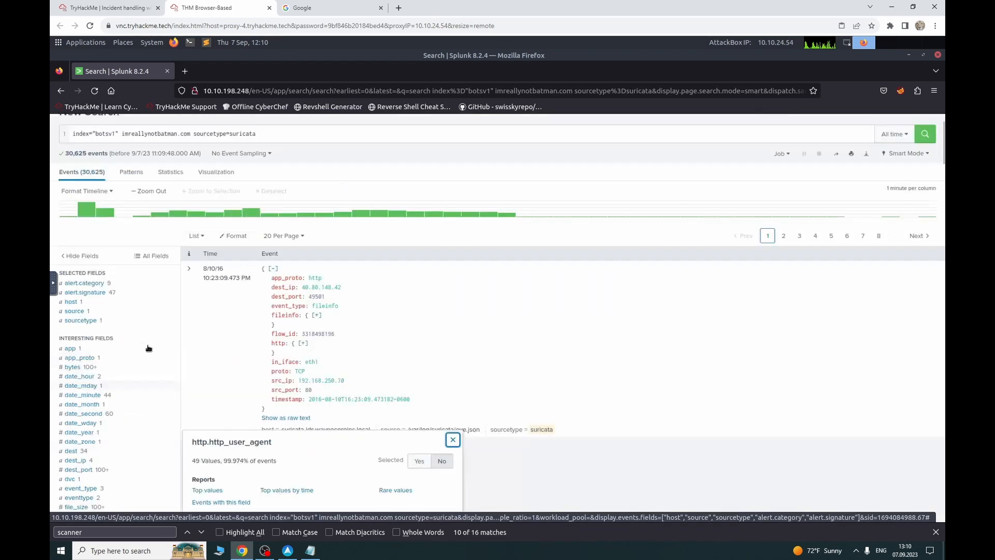
# Step: Drop the suricata sourcetype filter, leaving index="botsv1" imreallynotbatman.com, and rerun it
pyautogui.scroll(5, 145, 346)
pyautogui.click(263, 192)
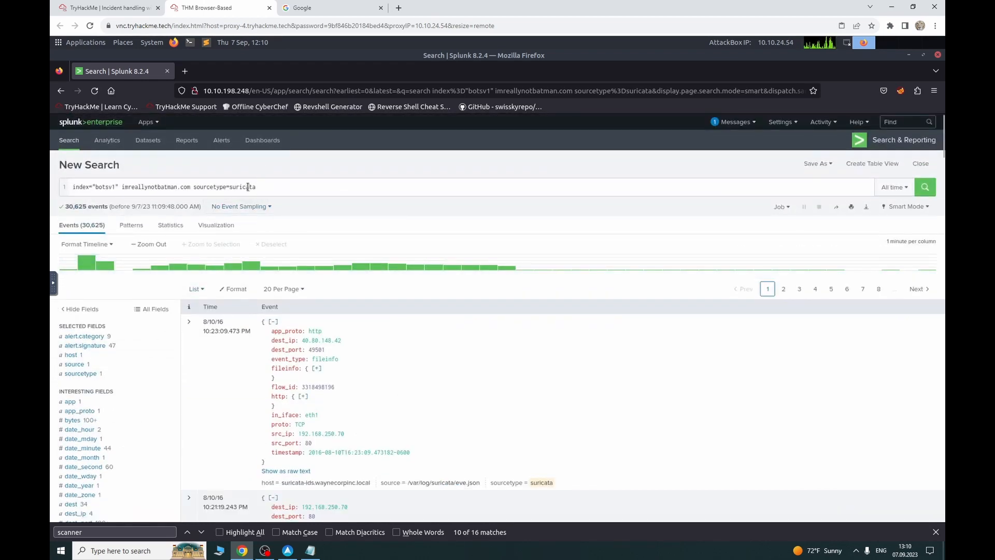
pyautogui.doubleClick(248, 187)
pyautogui.press('BackSpace')
pyautogui.press('BackSpace')
pyautogui.press('BackSpace')
pyautogui.press('BackSpace')
pyautogui.press('BackSpace')
pyautogui.press('BackSpace')
pyautogui.press('BackSpace')
pyautogui.press('BackSpace')
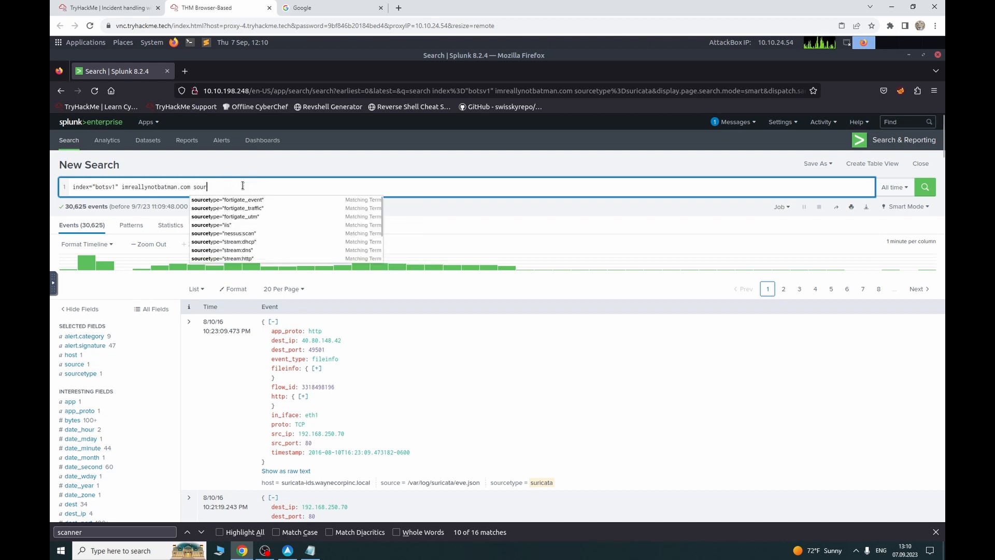
pyautogui.press('BackSpace')
pyautogui.press('BackSpace')
pyautogui.press('BackSpace')
pyautogui.press('BackSpace')
pyautogui.press('BackSpace')
pyautogui.press('Return')
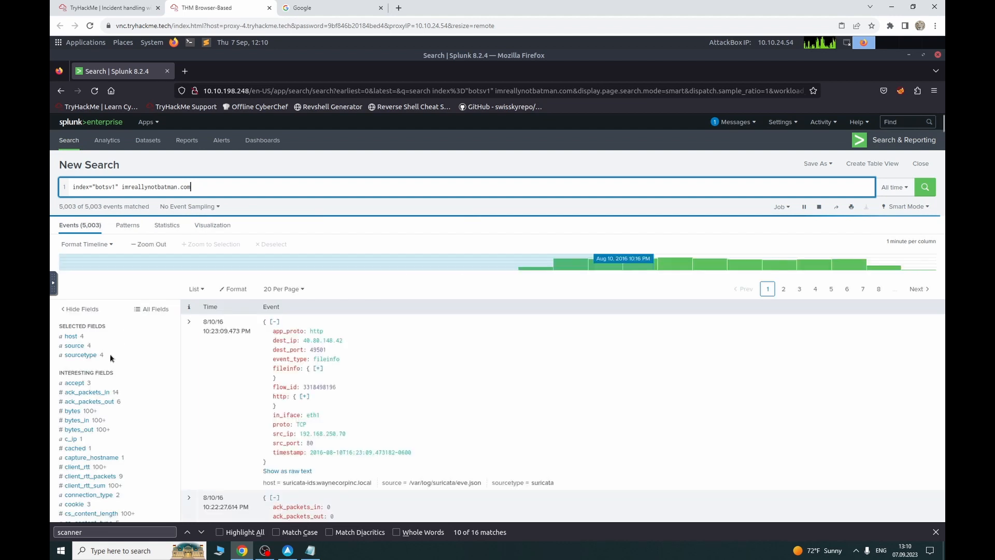
# Step: Narrow the search to sourcetype=fortigate_utm, returning 13,918 events, and re-run the in-page scanner find
pyautogui.click(96, 356)
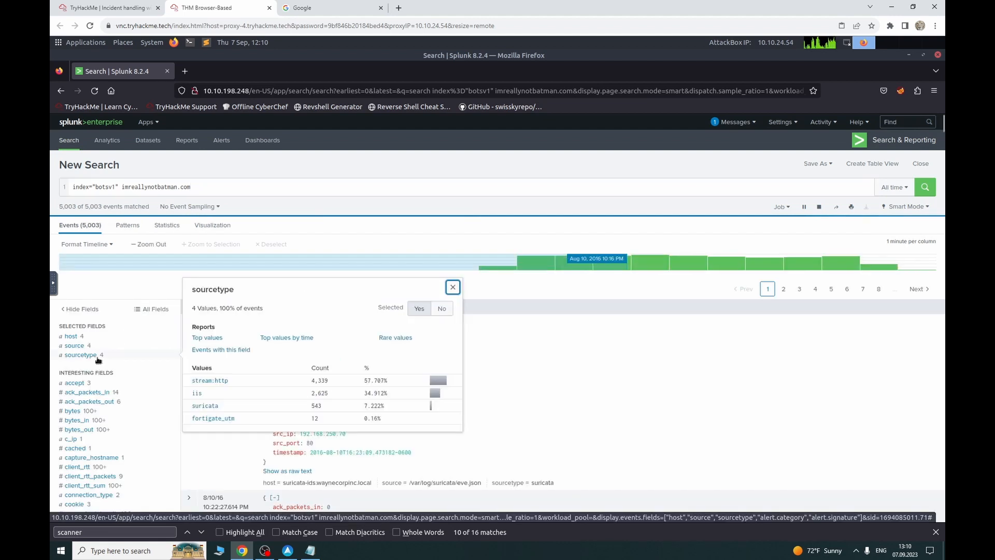
pyautogui.click(213, 418)
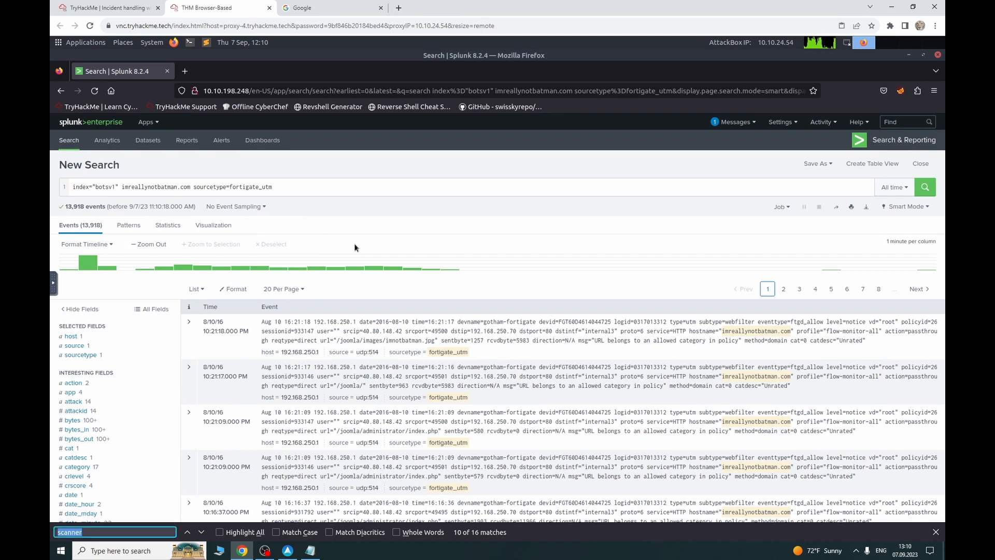
pyautogui.press('BackSpace')
pyautogui.write('r')
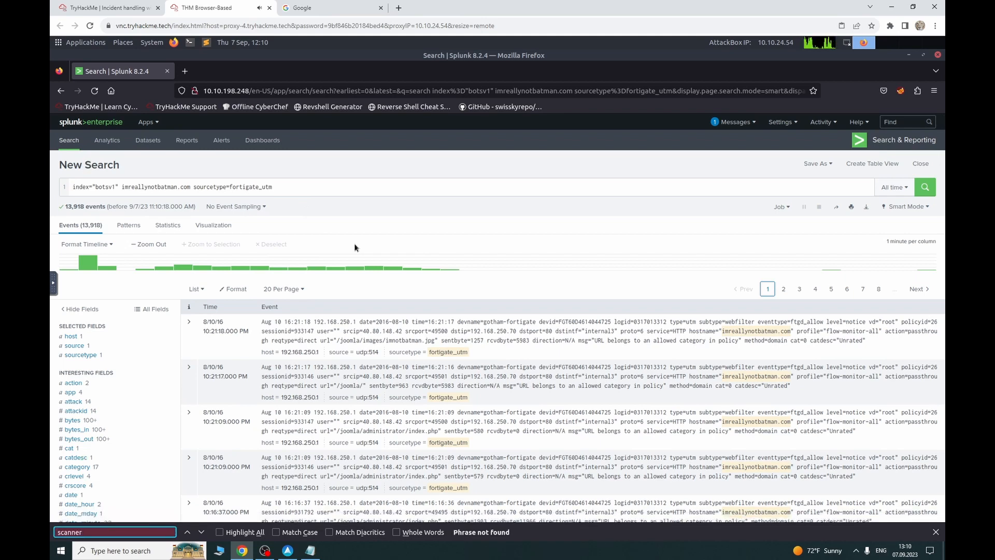
# Step: Expand the first fortigate event, clear the browser's Find text, and collapse the event again
pyautogui.click(191, 323)
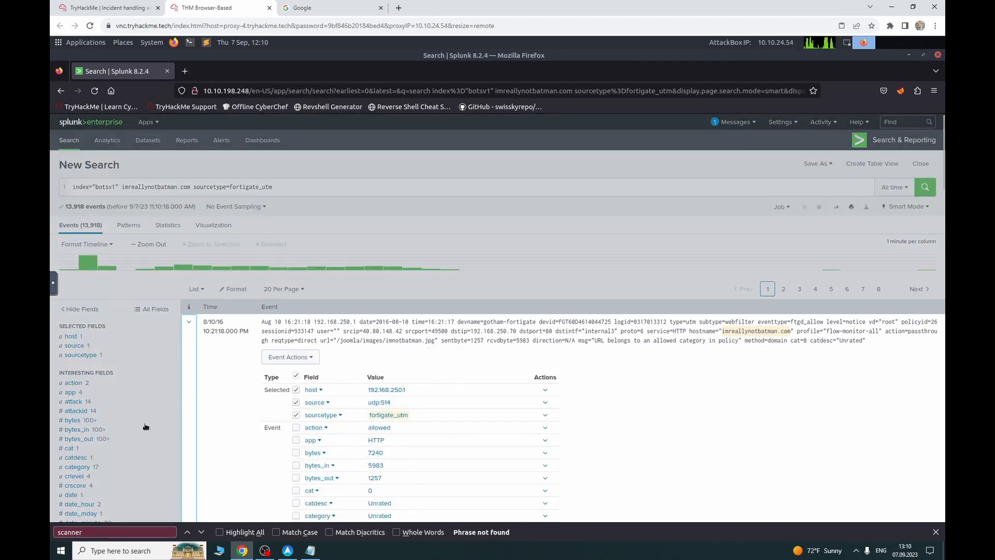
pyautogui.click(94, 531)
pyautogui.press('BackSpace')
pyautogui.press('BackSpace')
pyautogui.press('BackSpace')
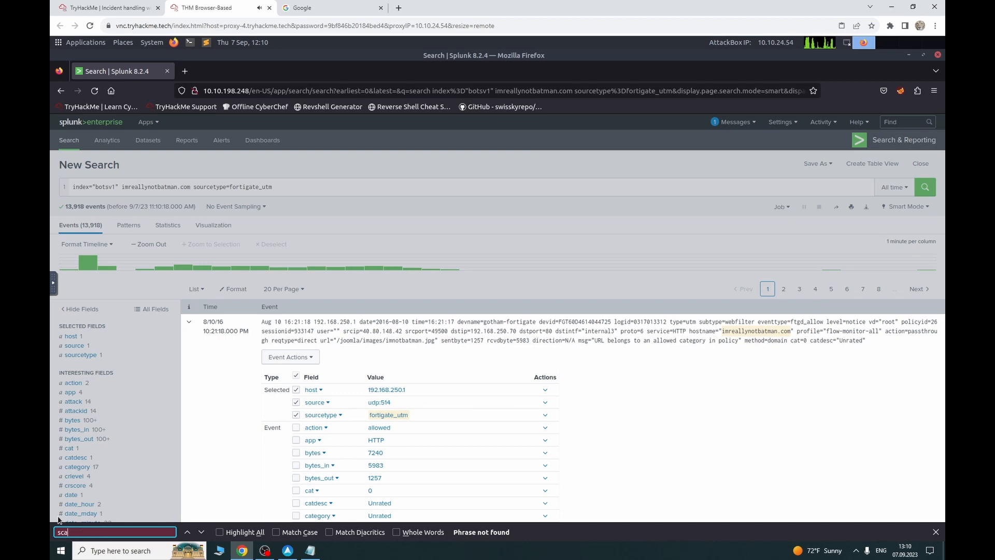
pyautogui.press('BackSpace')
pyautogui.press('BackSpace')
pyautogui.press('BackSpace')
pyautogui.click(373, 199)
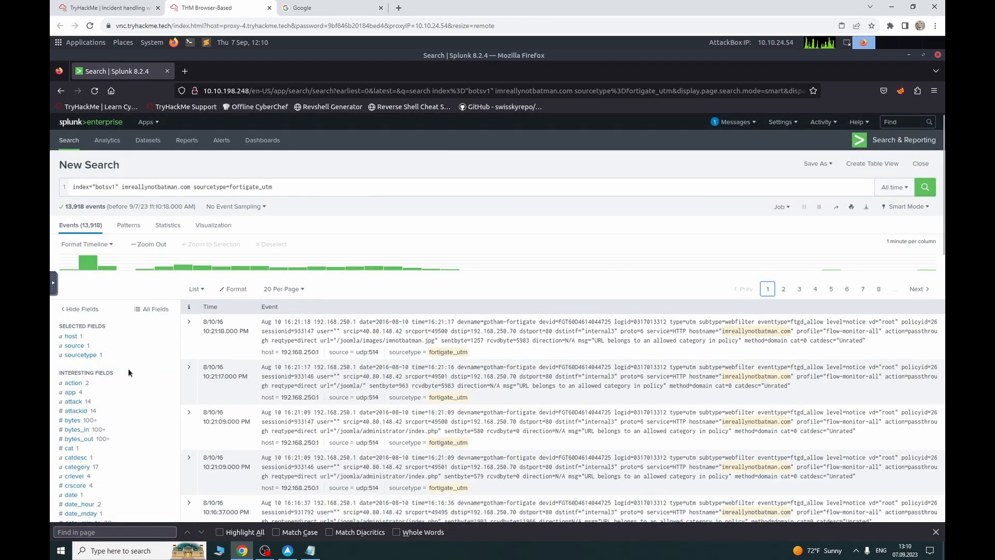
# Step: Check the attack field's 14 top values for Acunetix, then return to the TryHackMe room
pyautogui.scroll(-5, 128, 368)
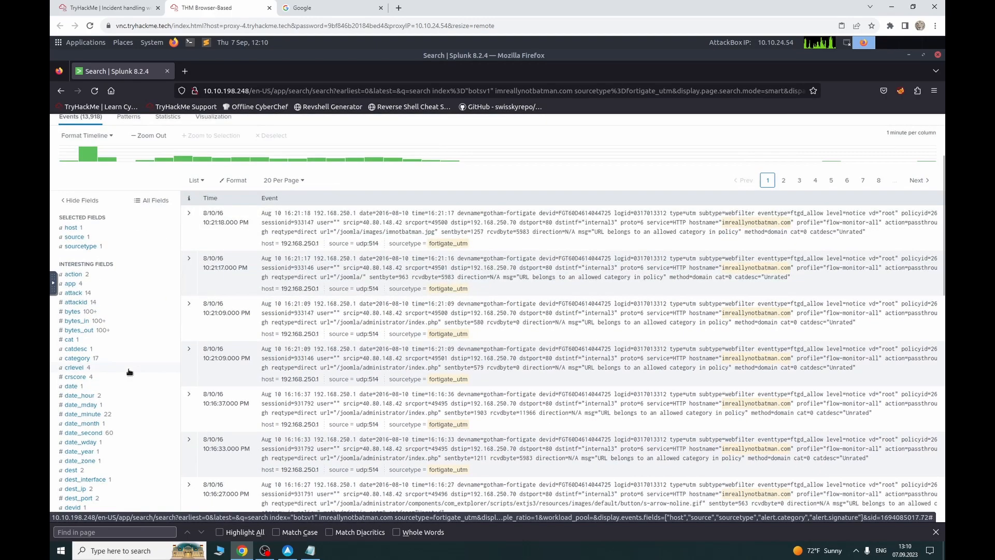
pyautogui.scroll(-8, 129, 376)
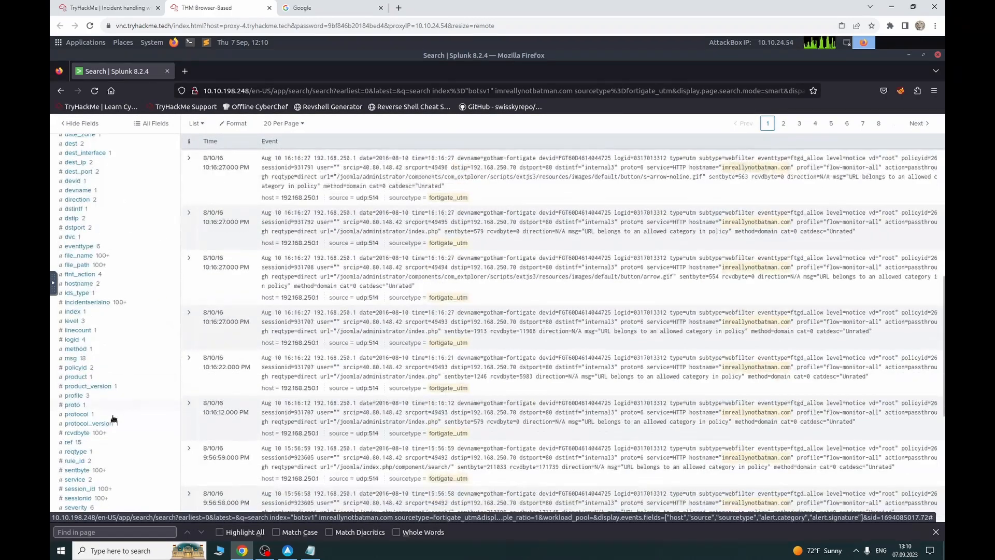
pyautogui.scroll(10, 117, 399)
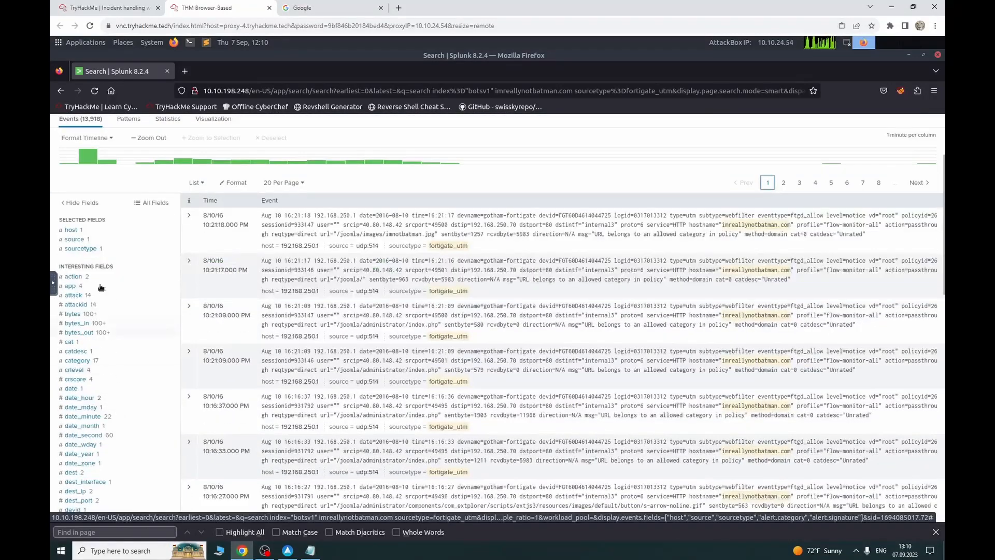
pyautogui.click(94, 296)
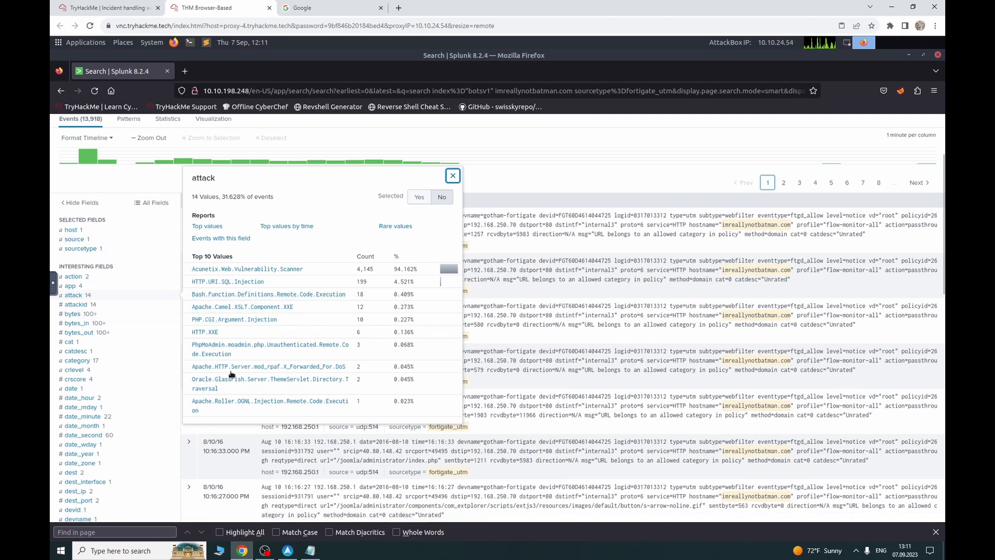
pyautogui.click(138, 182)
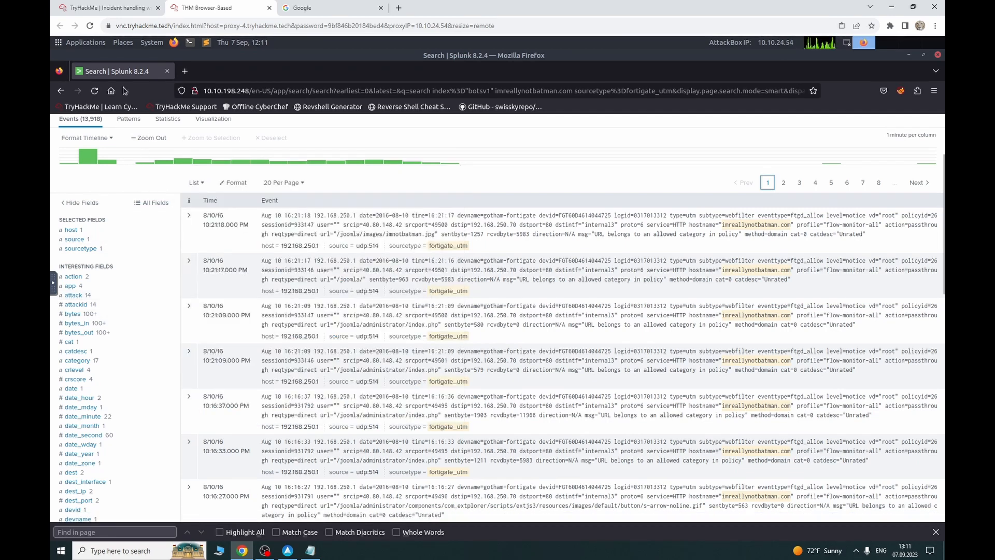
pyautogui.click(115, 8)
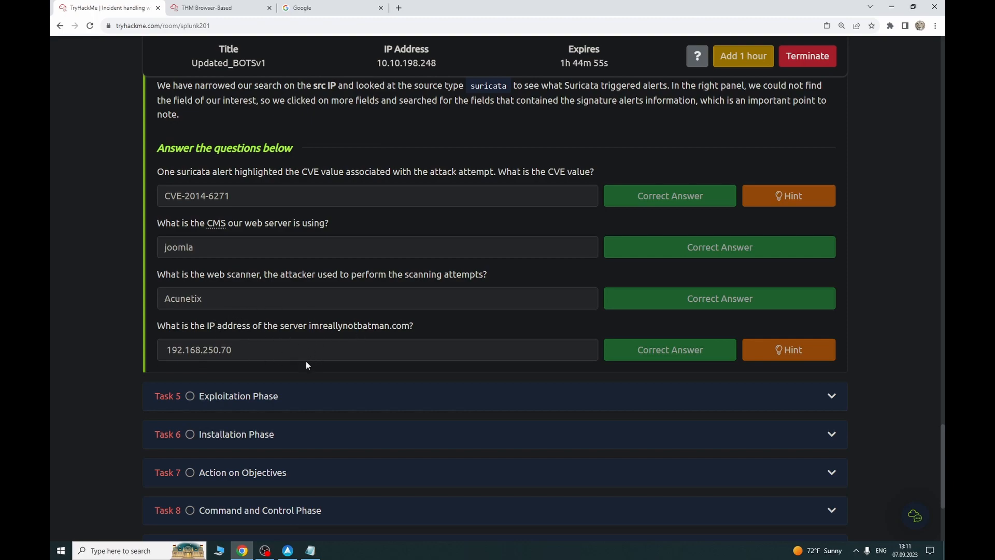
# Step: Bring up Task 5 Exploitation Phase in the room, then briefly check the Splunk notes in UpNote
pyautogui.scroll(20, 306, 378)
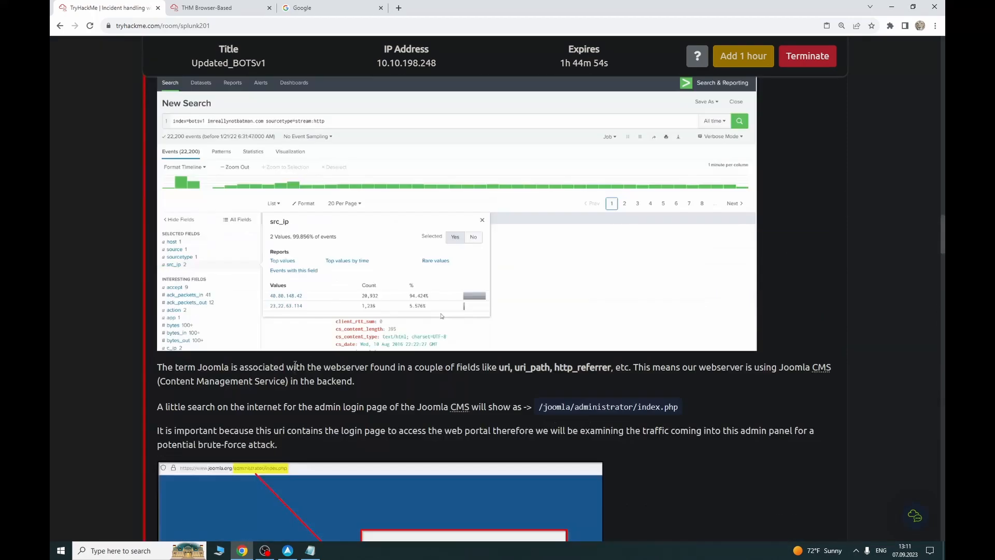
pyautogui.scroll(20, 311, 360)
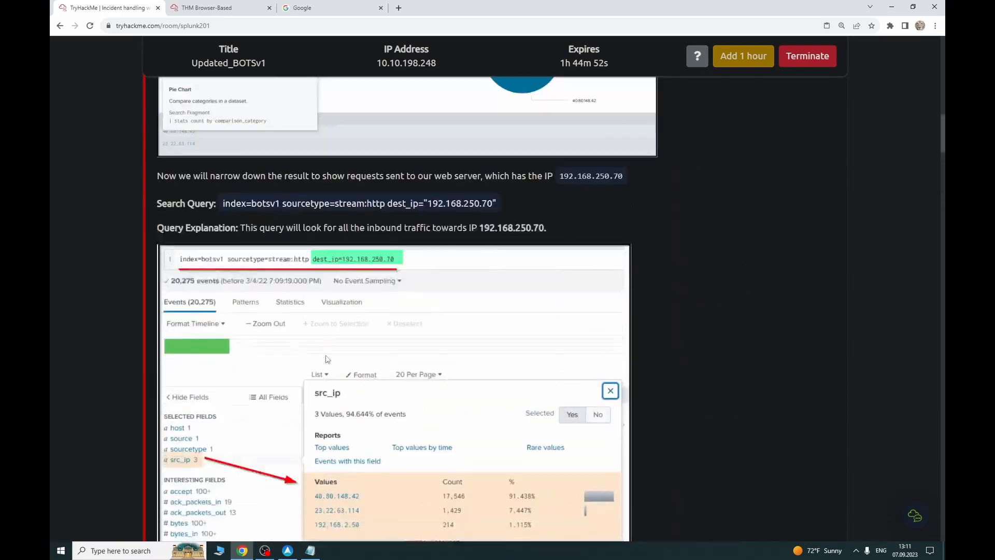
pyautogui.scroll(4, 327, 358)
pyautogui.scroll(-2, 326, 358)
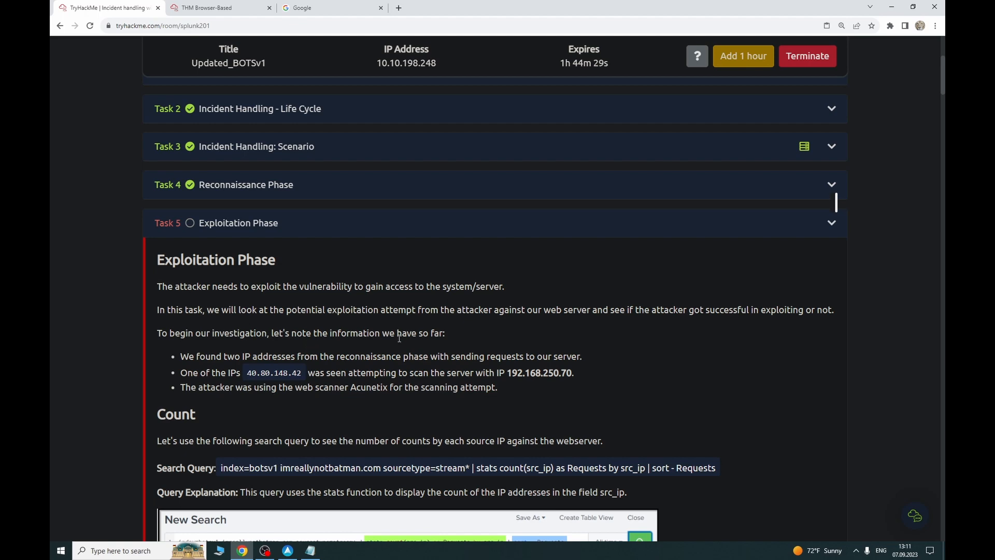
pyautogui.scroll(-2, 258, 351)
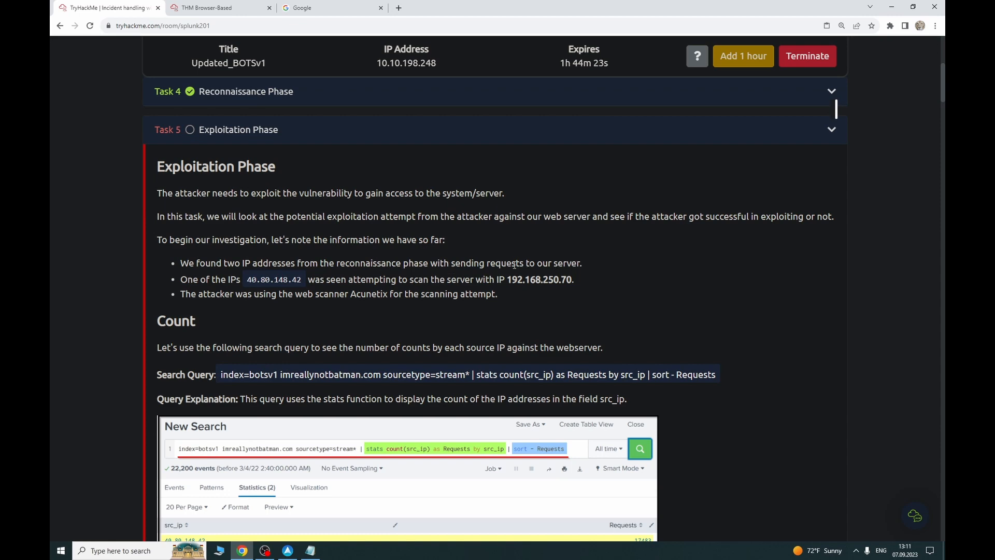
pyautogui.click(286, 552)
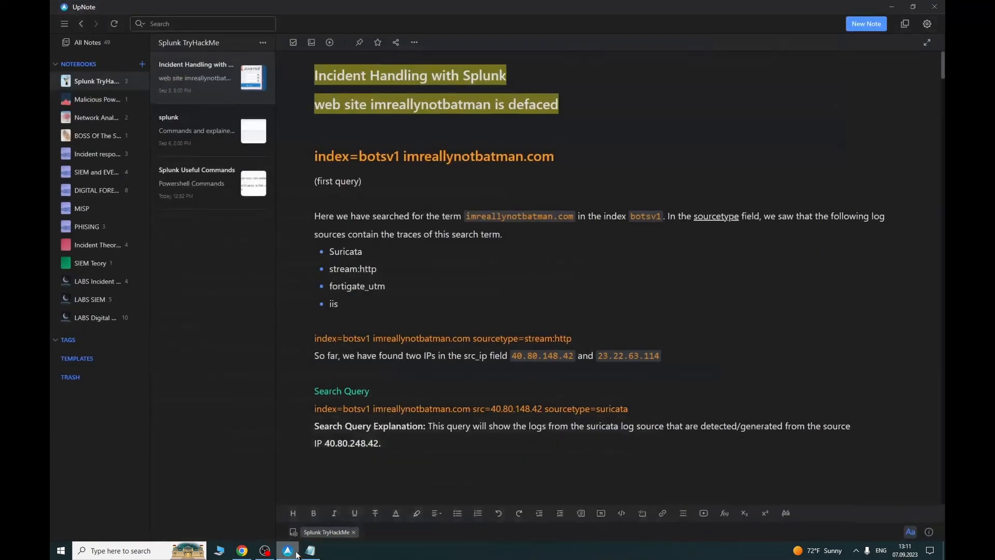
pyautogui.click(285, 552)
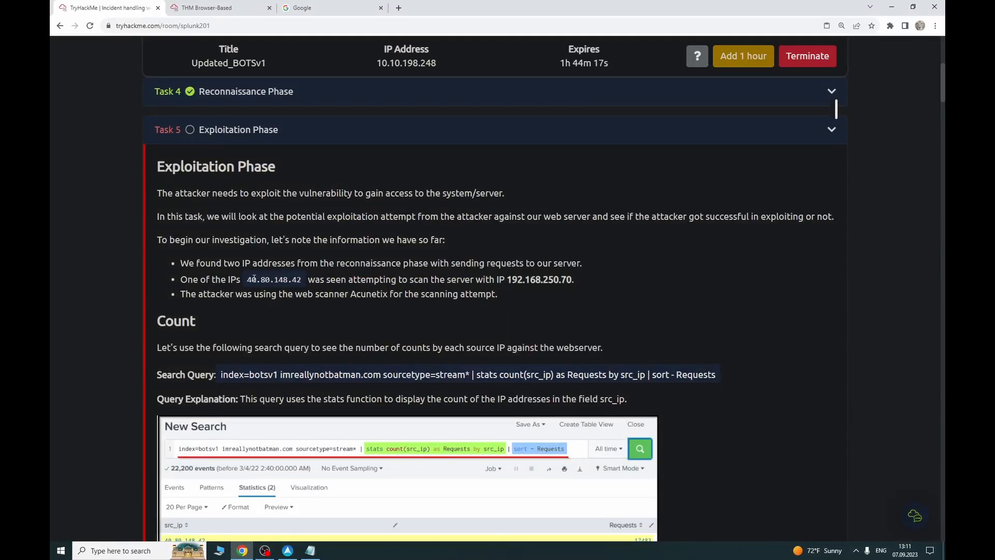
# Step: Highlight attacker IP 40.80.148.42 and server IP 192.168.250.70, then open the Joomla admin login reference
pyautogui.moveTo(249, 279); pyautogui.dragTo(350, 281)
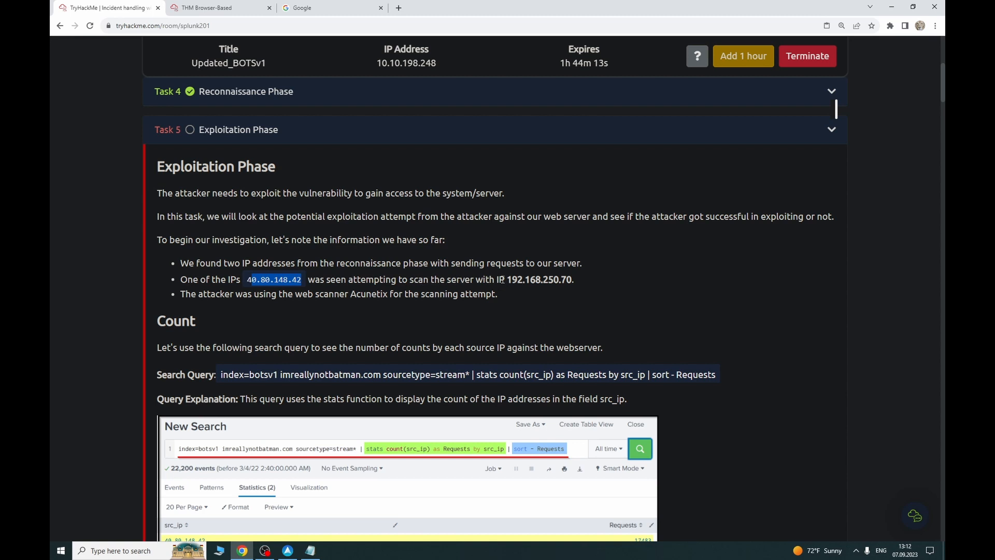
pyautogui.moveTo(500, 281); pyautogui.dragTo(548, 283)
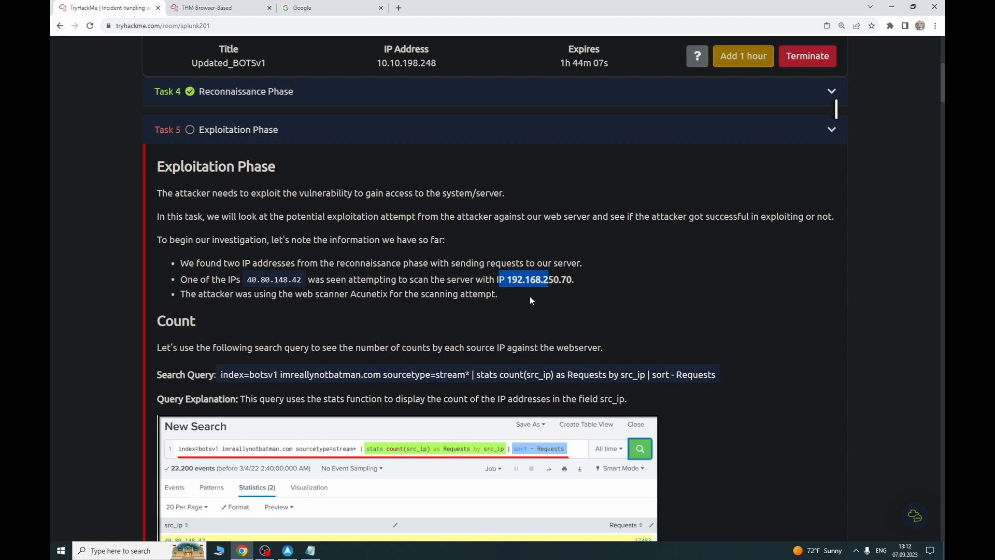
pyautogui.scroll(-10, 339, 335)
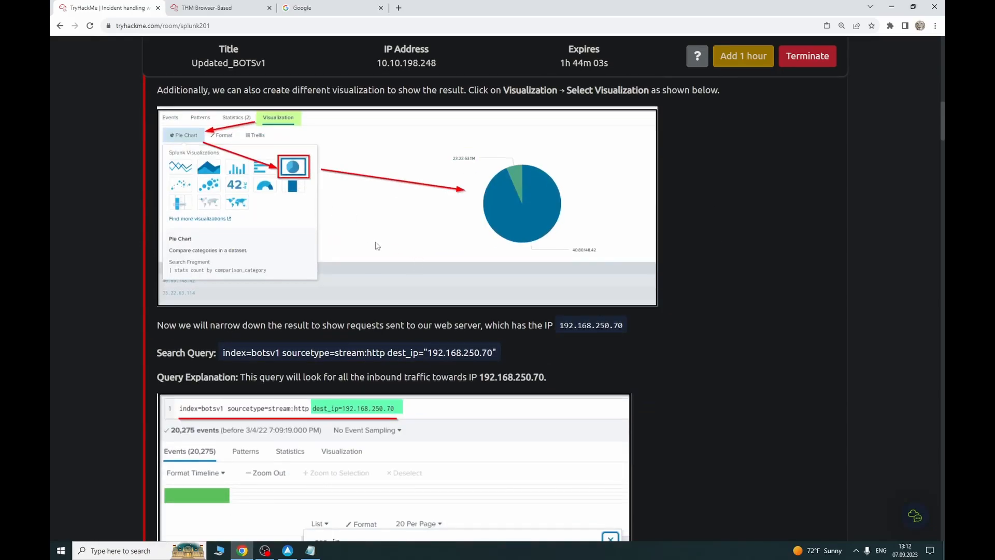
pyautogui.scroll(-2, 318, 320)
pyautogui.scroll(-5, 316, 356)
pyautogui.scroll(-10, 313, 350)
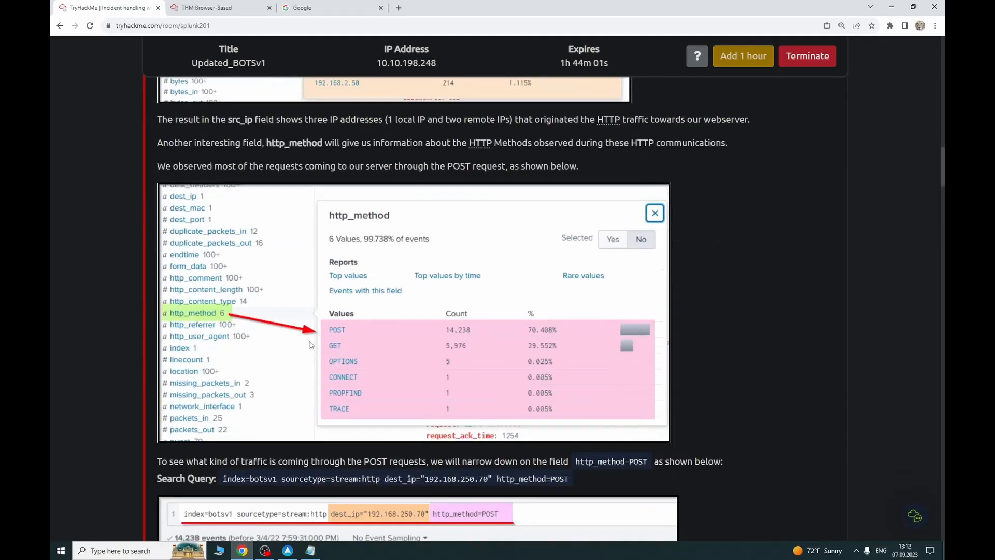
pyautogui.scroll(-6, 310, 345)
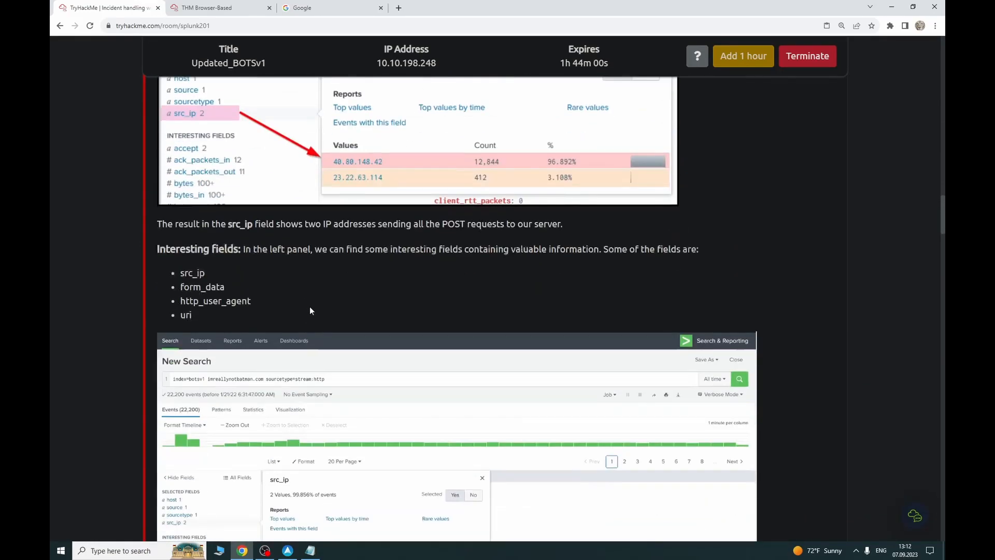
pyautogui.scroll(-6, 289, 322)
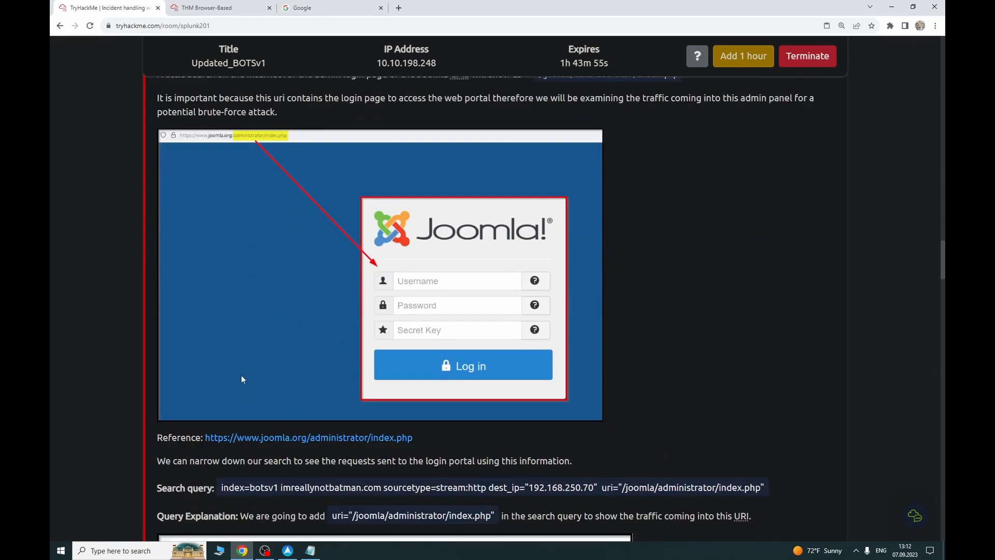
pyautogui.scroll(-1, 306, 409)
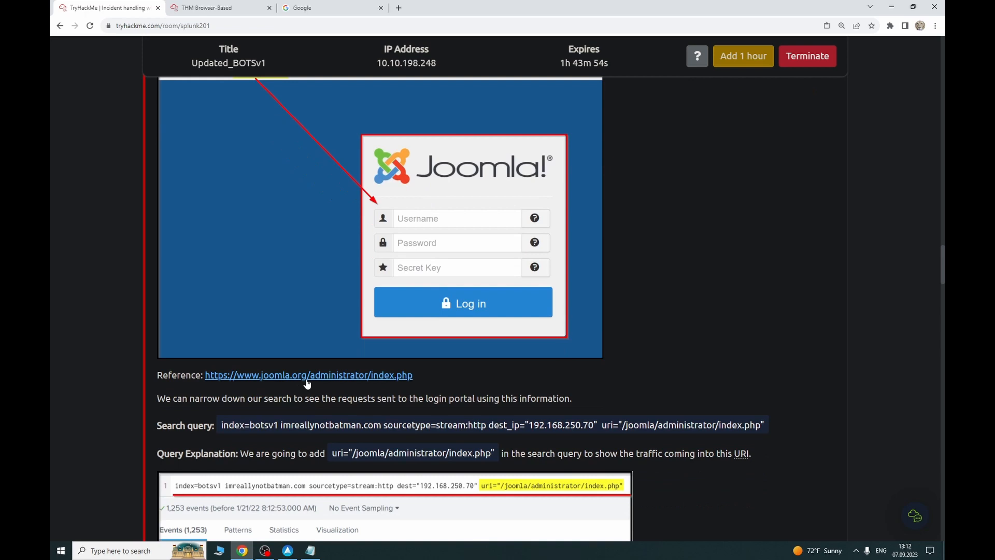
pyautogui.click(363, 379)
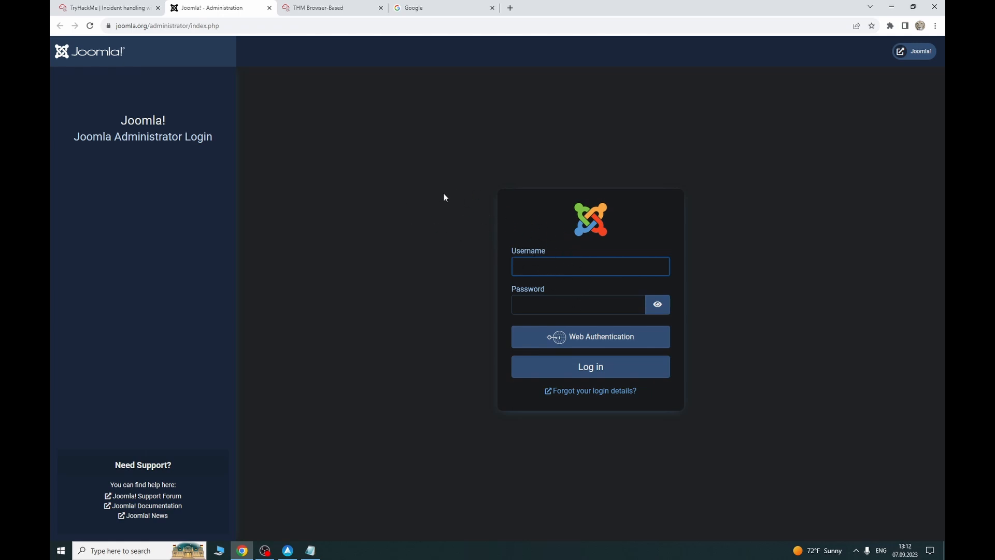
# Step: Back in the TryHackMe room, read the rex section and highlight the form_data field name
pyautogui.click(150, 8)
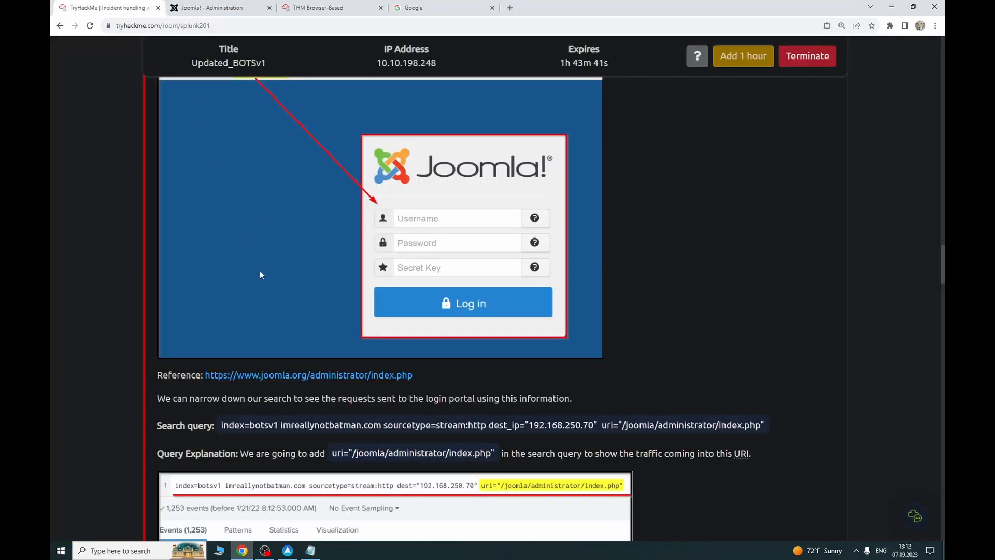
pyautogui.scroll(-15, 260, 275)
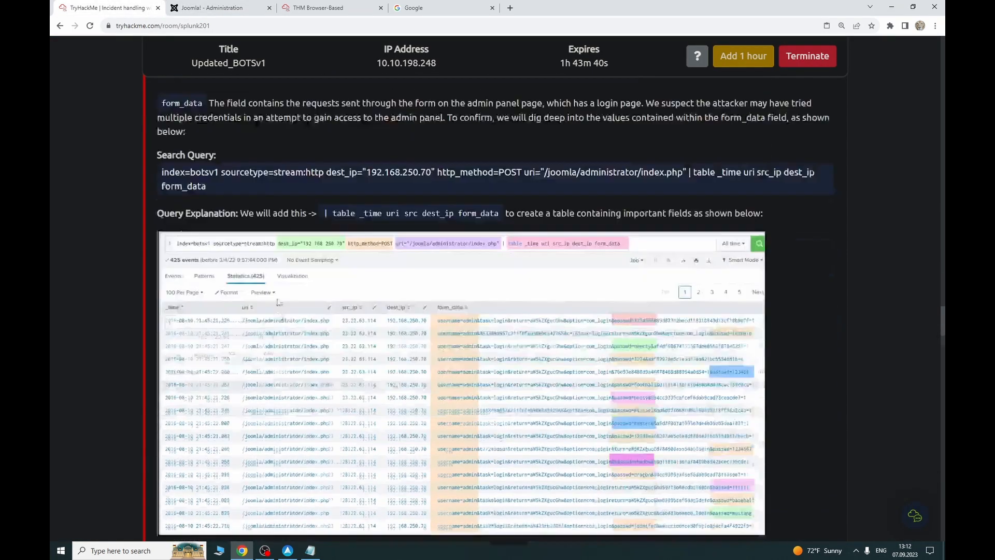
pyautogui.scroll(-15, 277, 302)
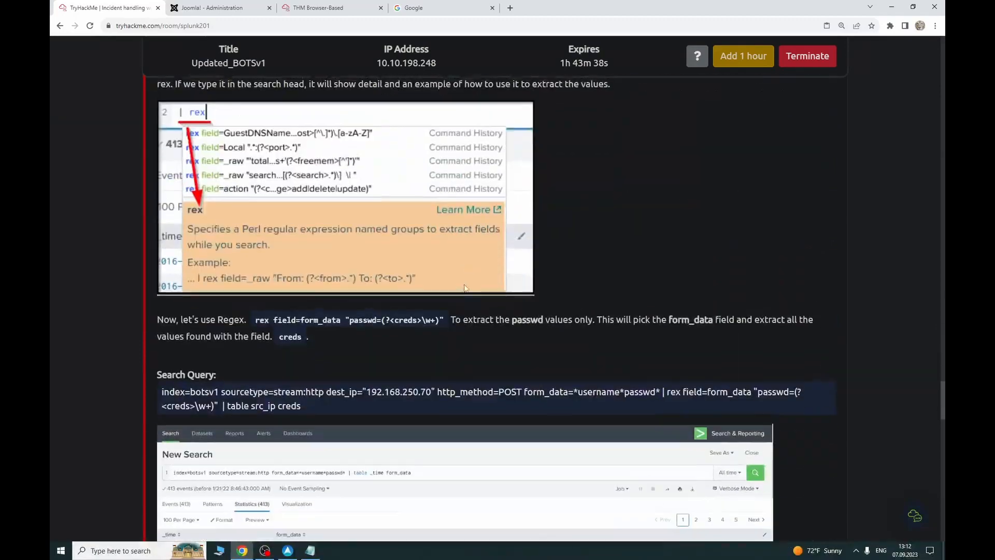
pyautogui.scroll(-2, 427, 323)
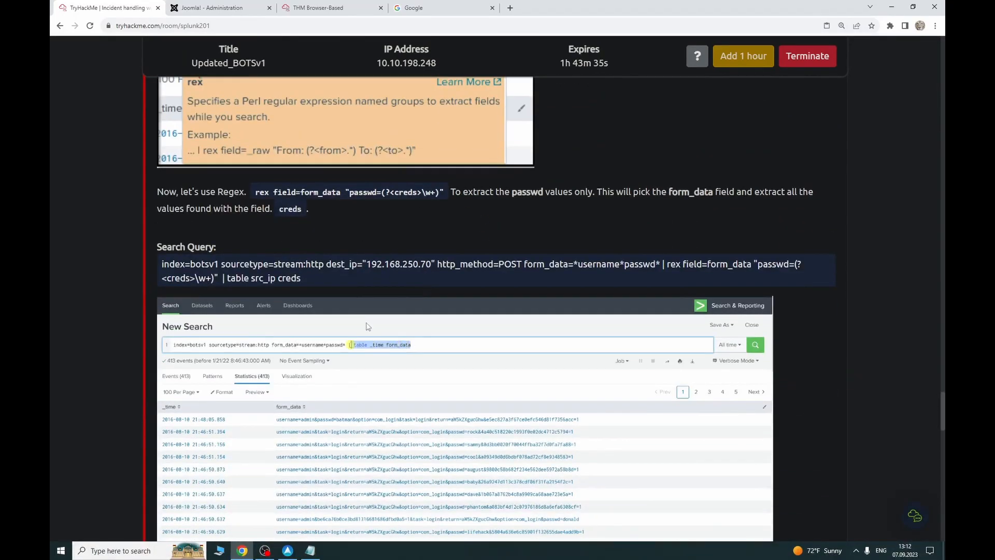
pyautogui.scroll(-1, 367, 325)
pyautogui.scroll(2, 328, 324)
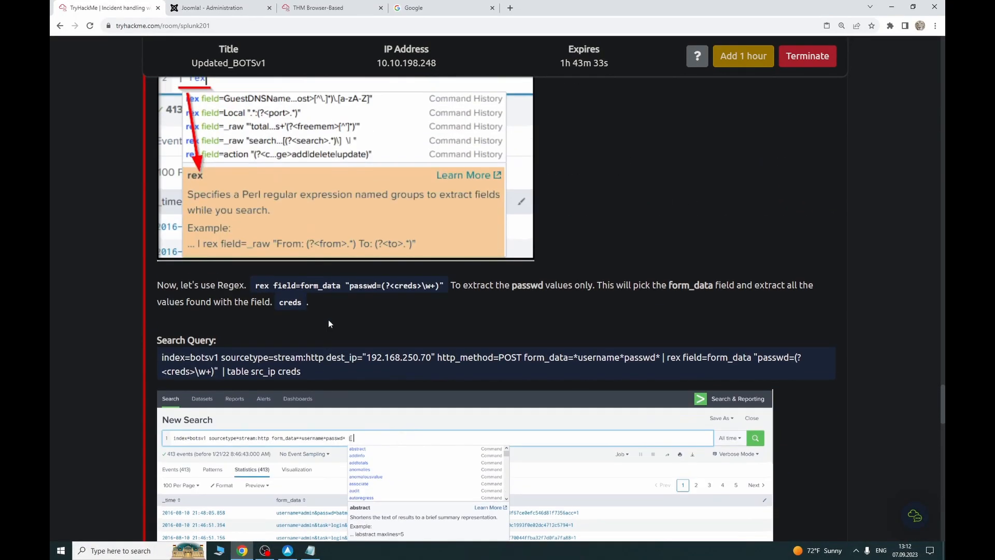
pyautogui.moveTo(301, 285); pyautogui.dragTo(341, 283)
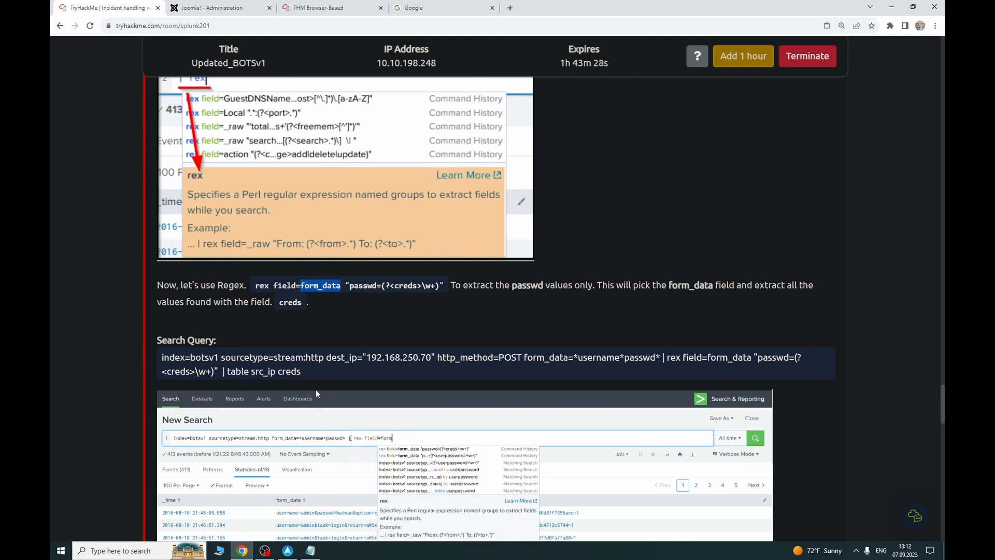
pyautogui.scroll(-7, 312, 390)
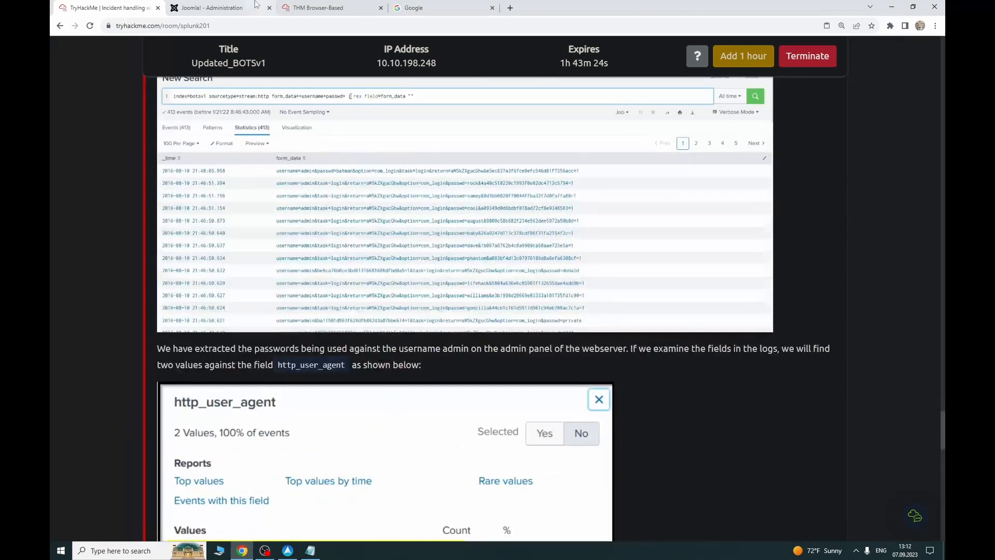
# Step: On the Joomla Administrator Login page, enter username 'admin' and begin typing a password
pyautogui.click(254, 5)
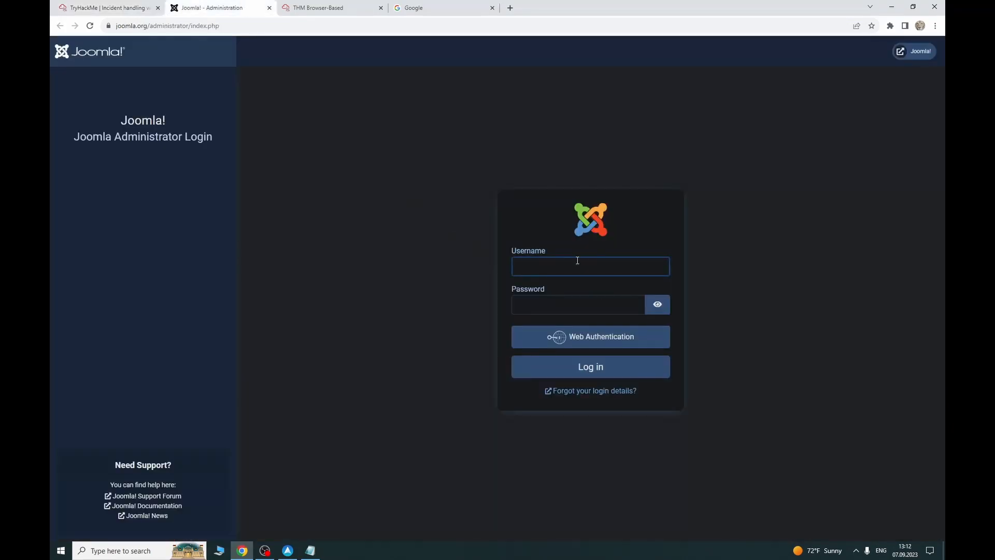
pyautogui.write('admin')
pyautogui.press('Tab')
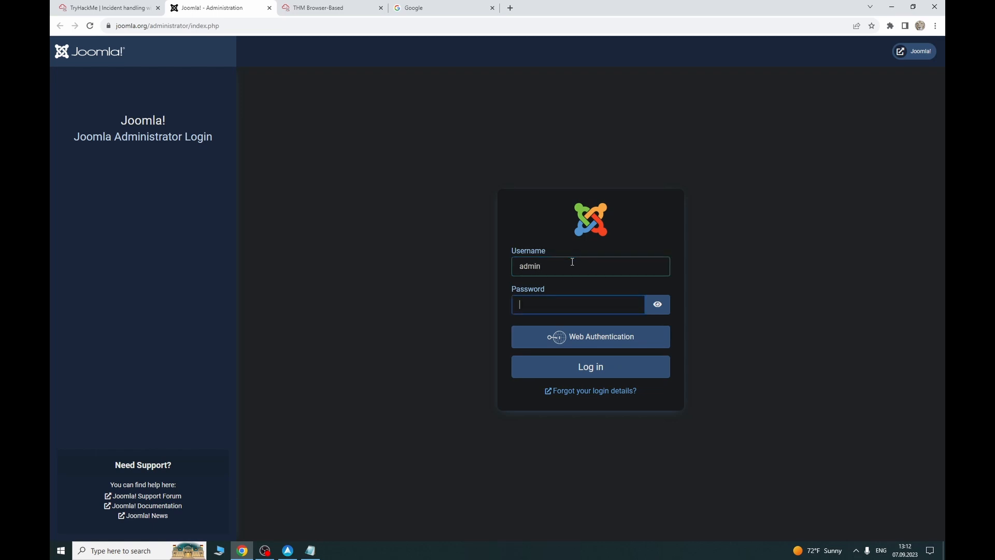
pyautogui.write('batm')
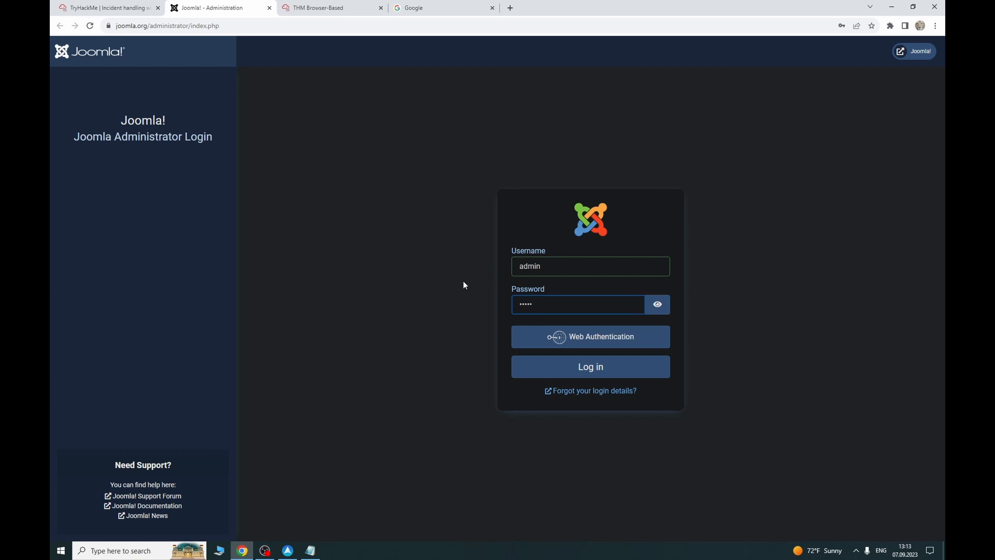
# Step: Delete the saved password from the Joomla administrator login form's Password field
pyautogui.hotkey('shift', 'Tab')
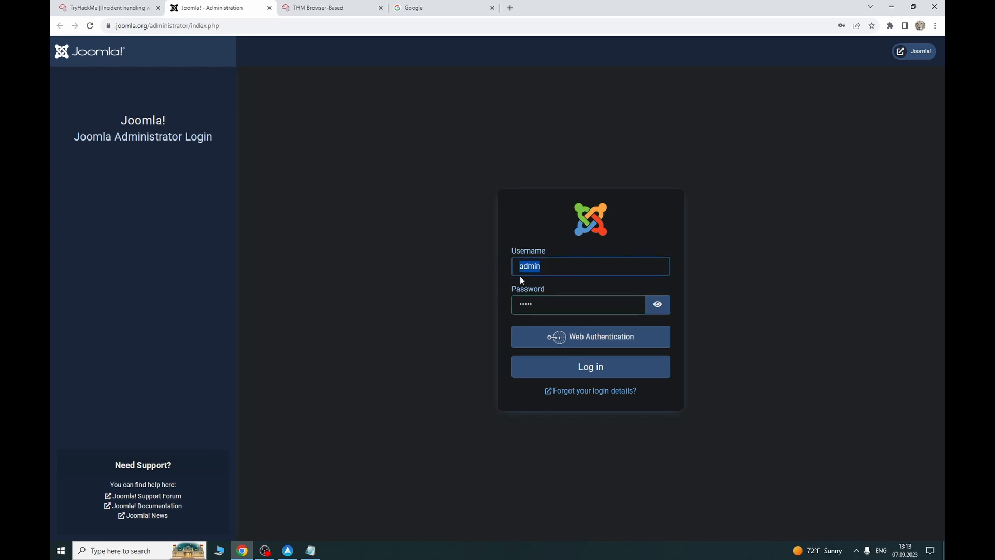
pyautogui.press('Tab')
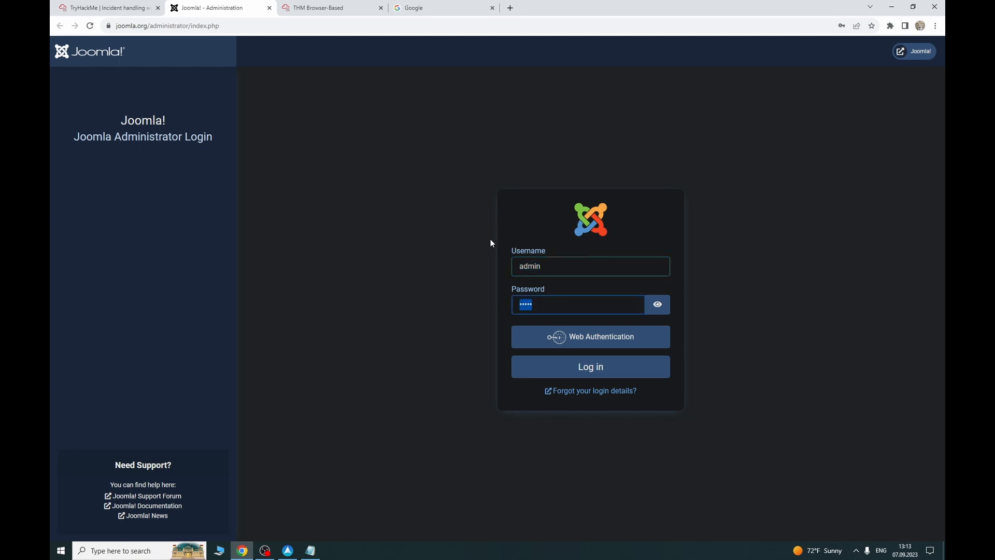
pyautogui.press('BackSpace')
pyautogui.click(107, 7)
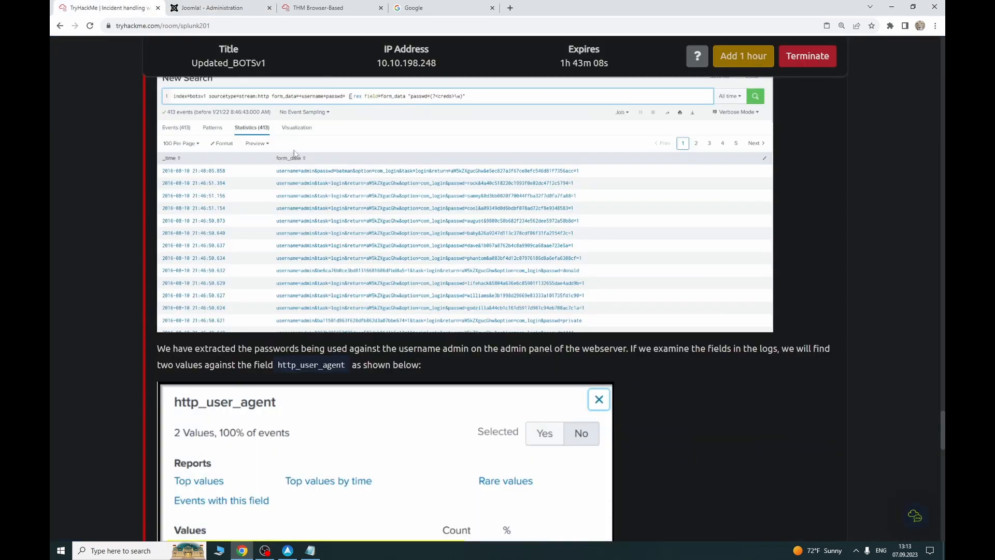
# Step: Compare the TryHackMe brute-forced URI question with the Joomla admin login page
pyautogui.click(217, 8)
pyautogui.click(106, 7)
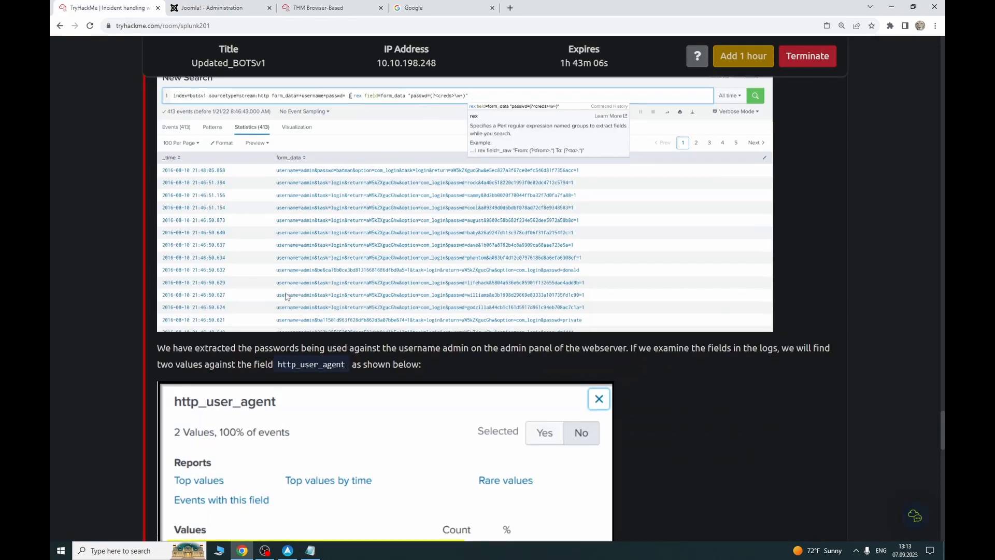
pyautogui.scroll(-7, 286, 296)
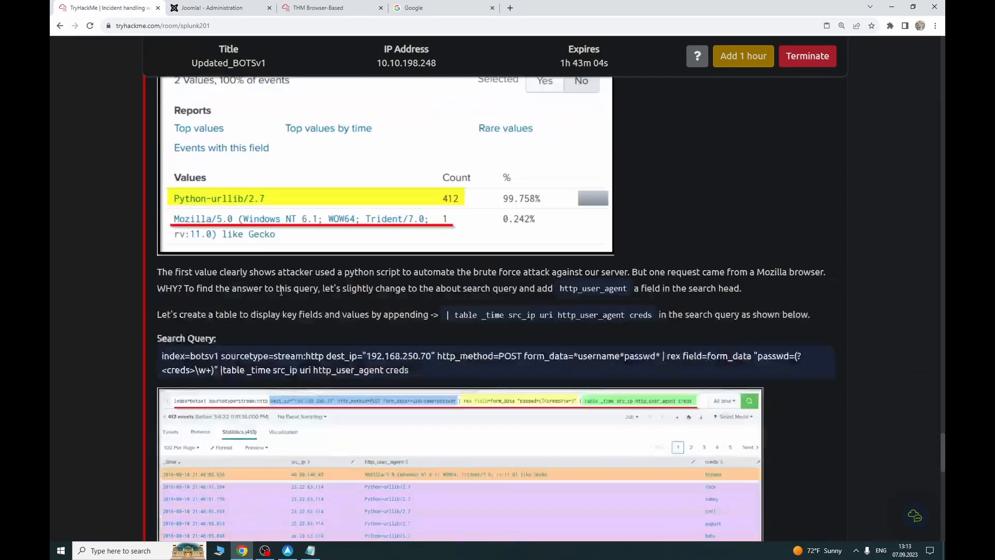
pyautogui.scroll(-9, 280, 292)
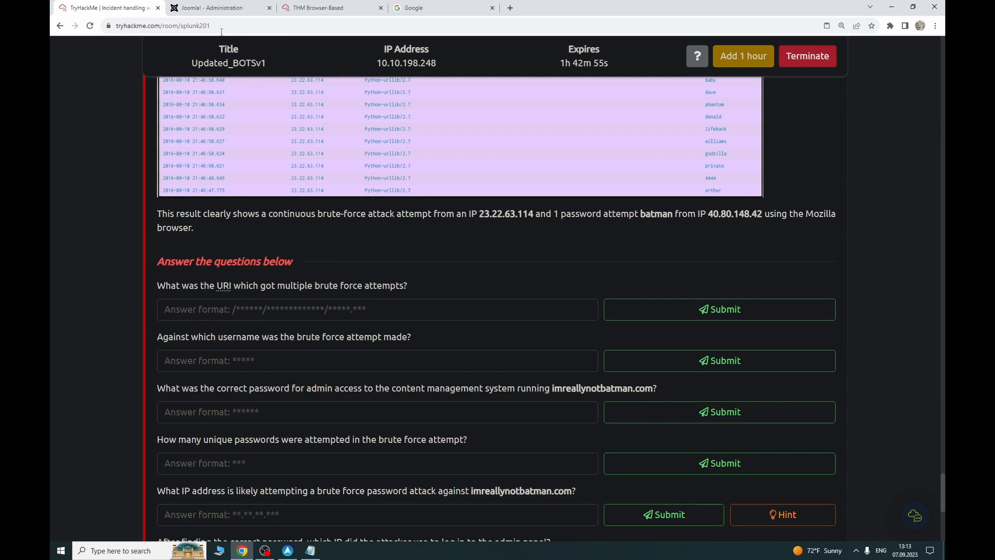
pyautogui.click(208, 8)
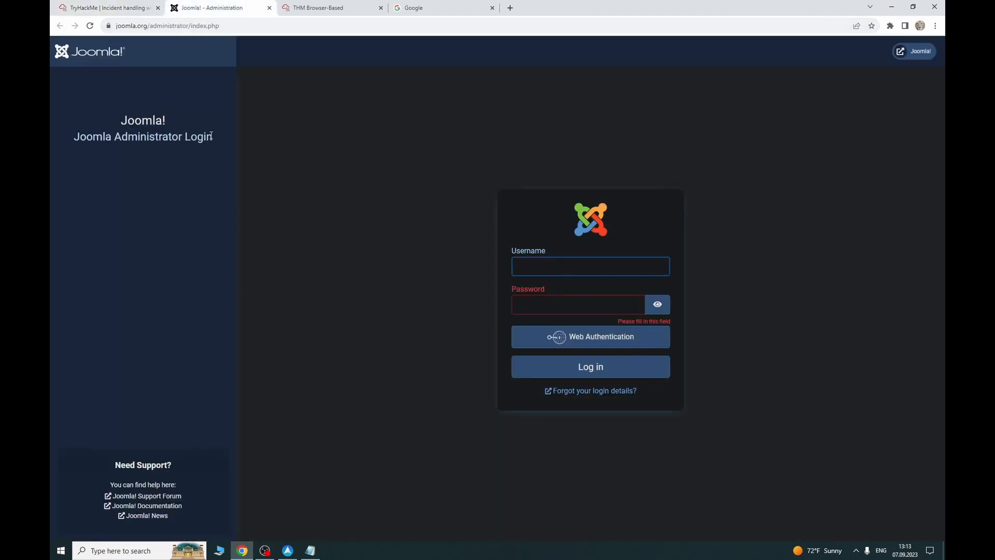
pyautogui.click(104, 7)
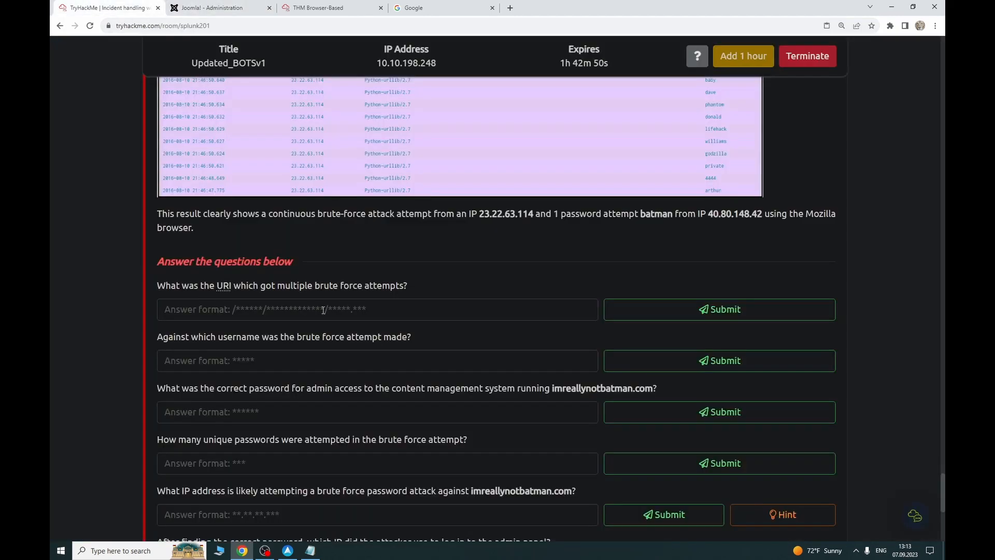
pyautogui.click(218, 8)
# Step: Answer the brute-forced URI question with the copied URL trimmed to joomla/administrator/index.php
pyautogui.moveTo(234, 26); pyautogui.dragTo(114, 21)
pyautogui.hotkey('ctrl', 'c')
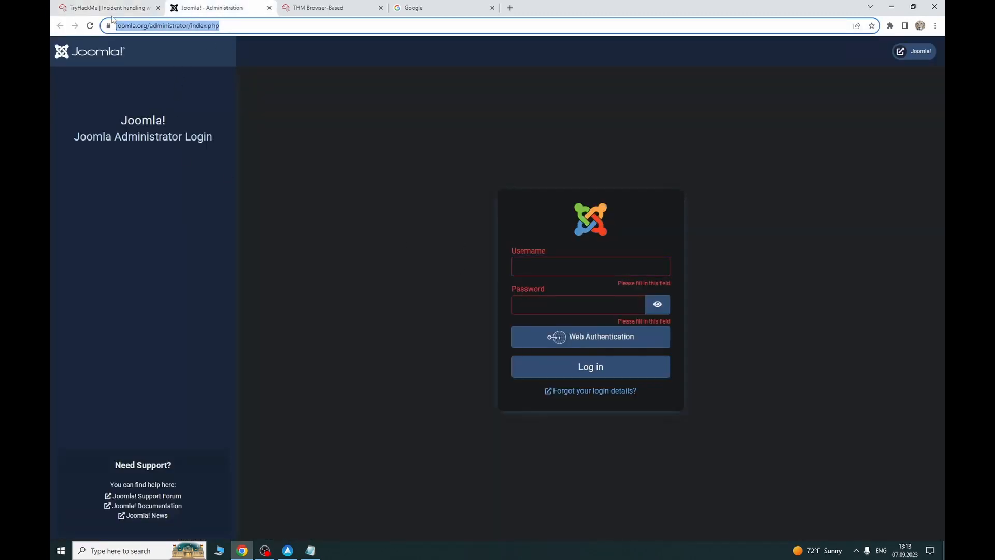
pyautogui.click(125, 9)
pyautogui.click(339, 309)
pyautogui.hotkey('ctrl', 'v')
pyautogui.click(619, 317)
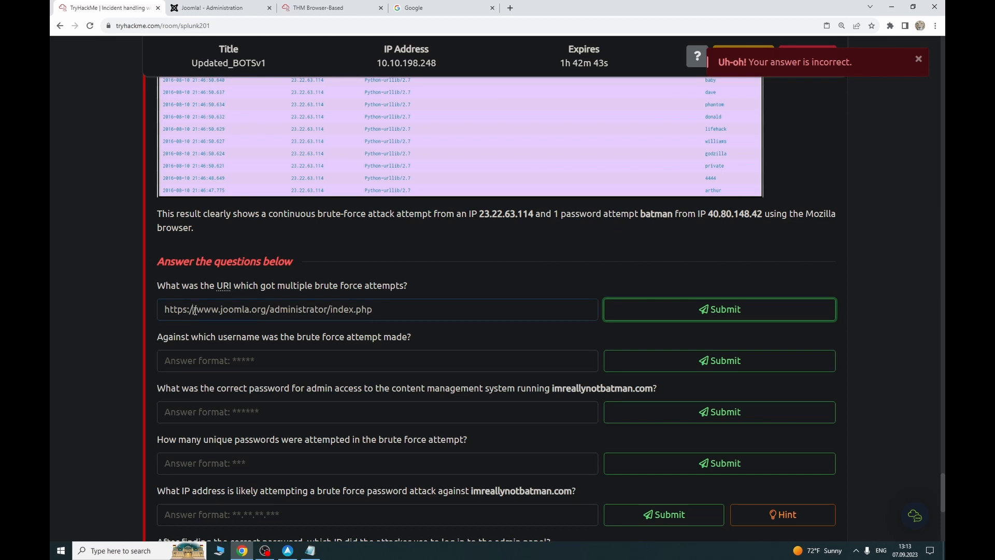
pyautogui.press('BackSpace')
pyautogui.moveTo(194, 311); pyautogui.dragTo(145, 312)
pyautogui.press('BackSpace')
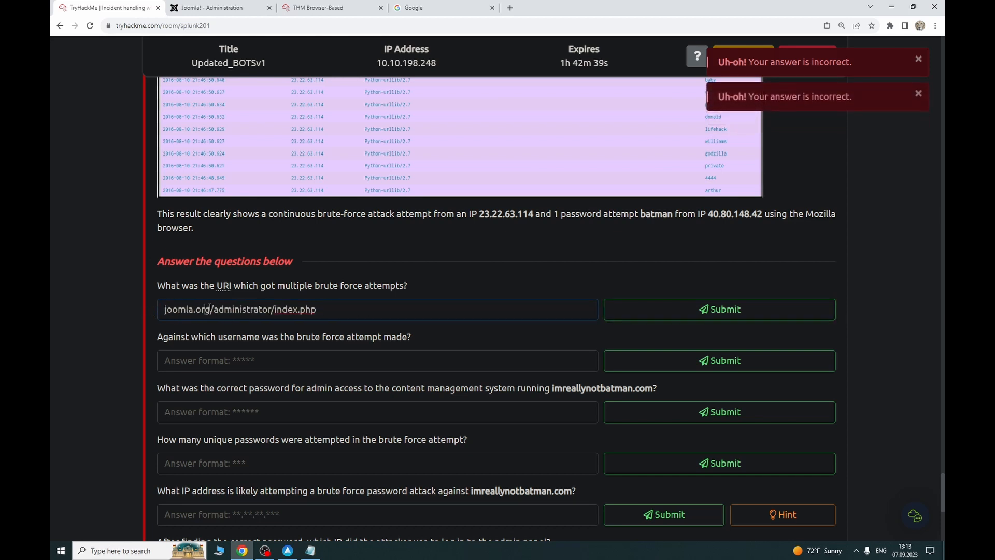
pyautogui.click(211, 309)
pyautogui.press('BackSpace')
pyautogui.press('BackSpace')
pyautogui.press('BackSpace')
pyautogui.press('BackSpace')
pyautogui.press('Return')
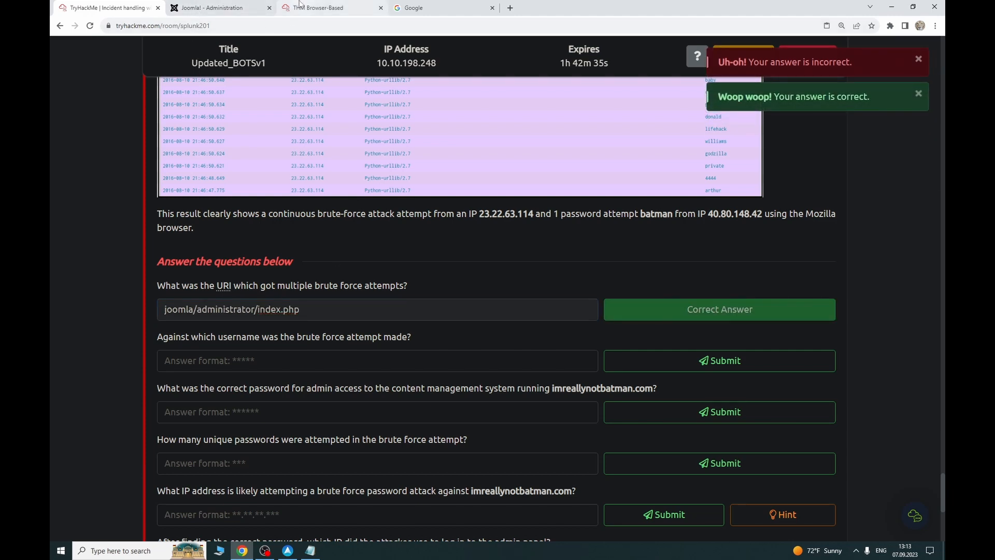
pyautogui.moveTo(303, 6); pyautogui.dragTo(236, 7)
pyautogui.scroll(3, 296, 187)
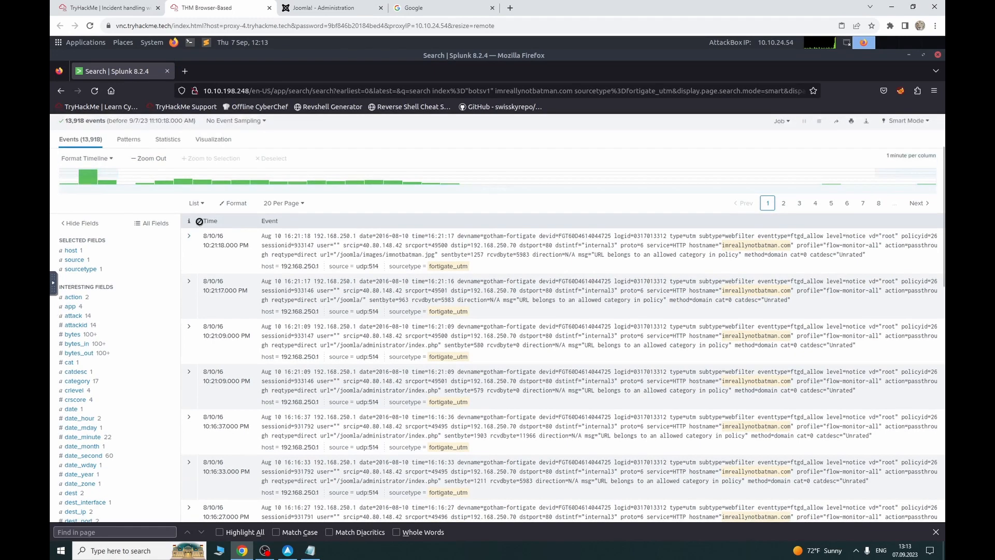
# Step: Remove sourcetype=fortigate_utm from the imreallynotbatman.com query and rerun it
pyautogui.moveTo(296, 187); pyautogui.dragTo(194, 188)
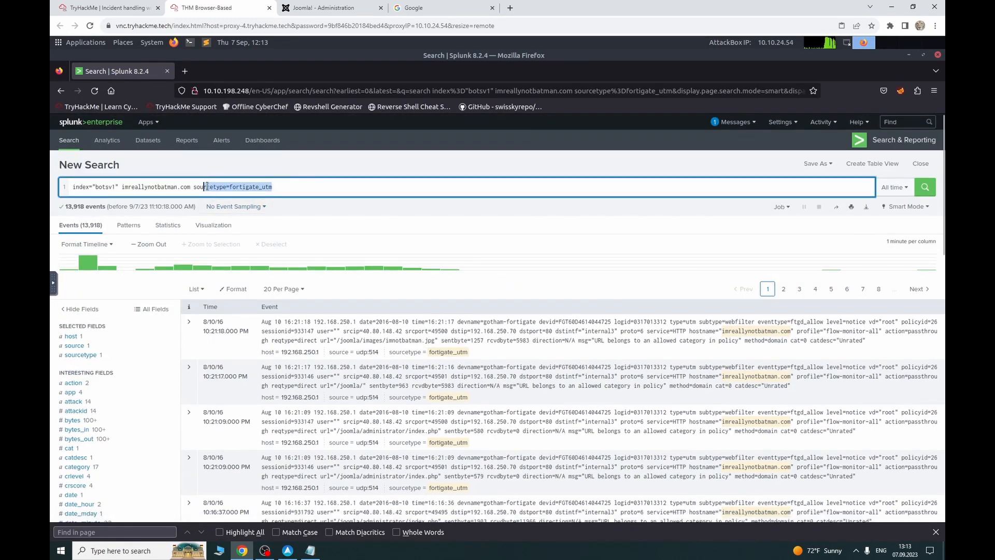
pyautogui.write('s')
pyautogui.press('BackSpace')
pyautogui.press('BackSpace')
pyautogui.press('Return')
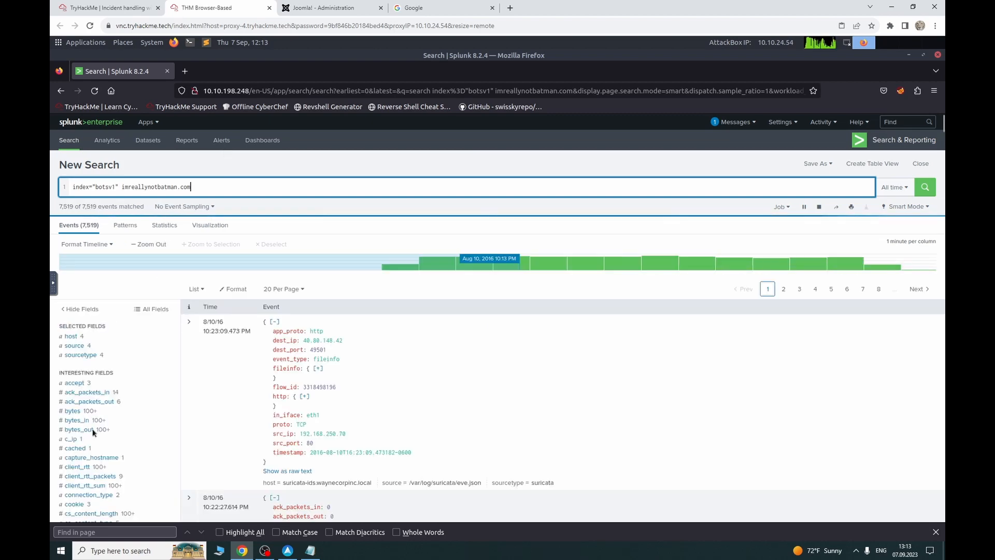
# Step: Filter the search by the url field to /joomla/administrator/index.php, giving 2,938 events
pyautogui.scroll(-5, 91, 421)
pyautogui.scroll(-10, 91, 421)
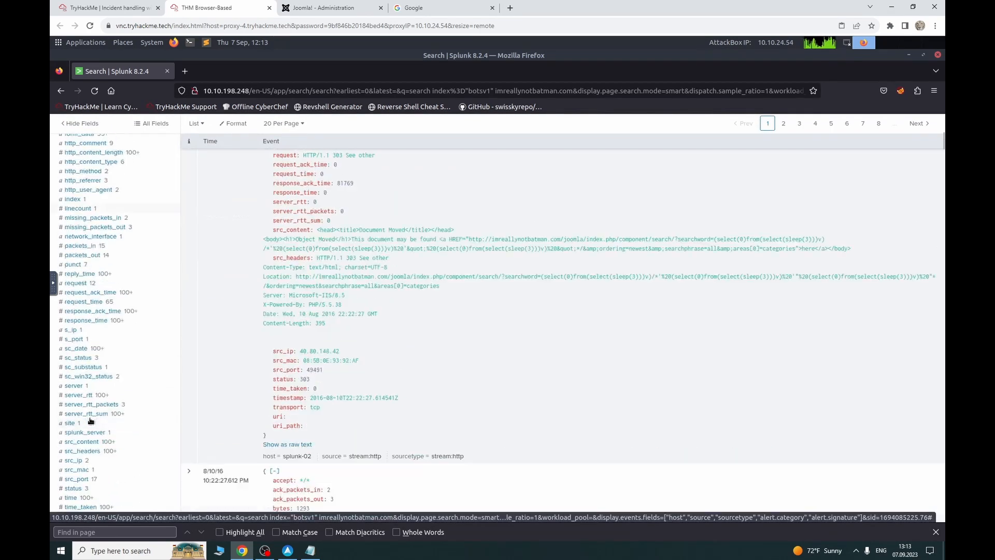
pyautogui.scroll(-3, 91, 421)
pyautogui.scroll(-3, 99, 440)
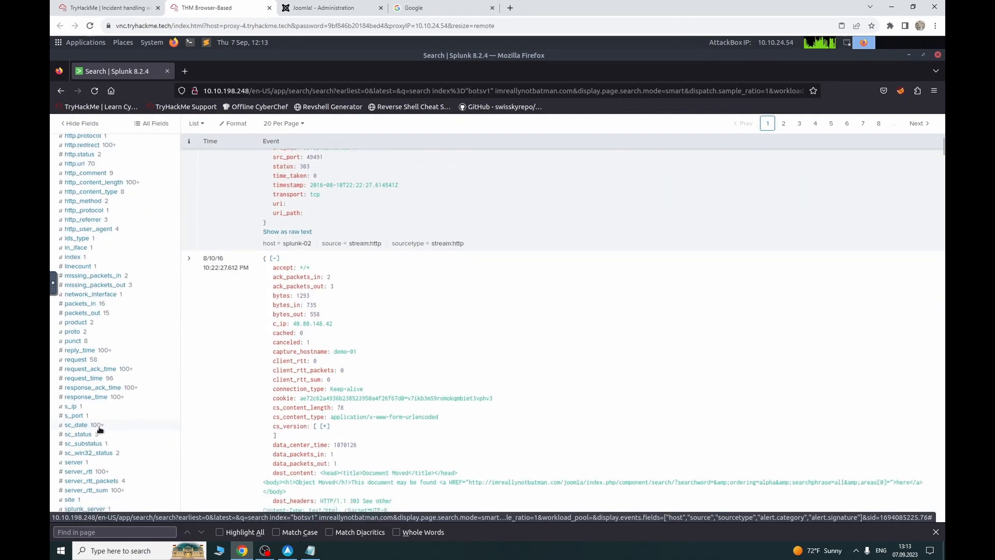
pyautogui.scroll(-3, 101, 438)
pyautogui.scroll(-3, 89, 389)
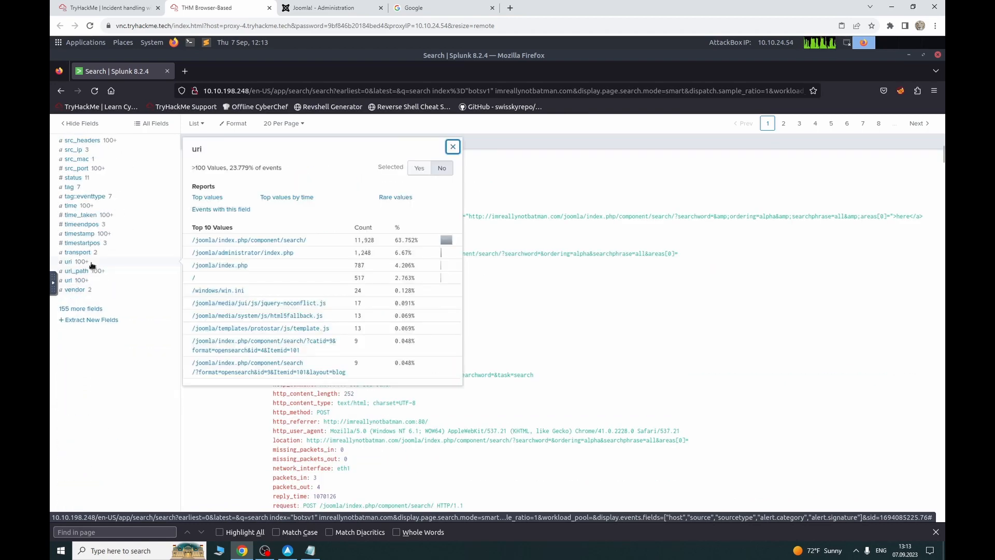
pyautogui.click(92, 264)
pyautogui.click(92, 279)
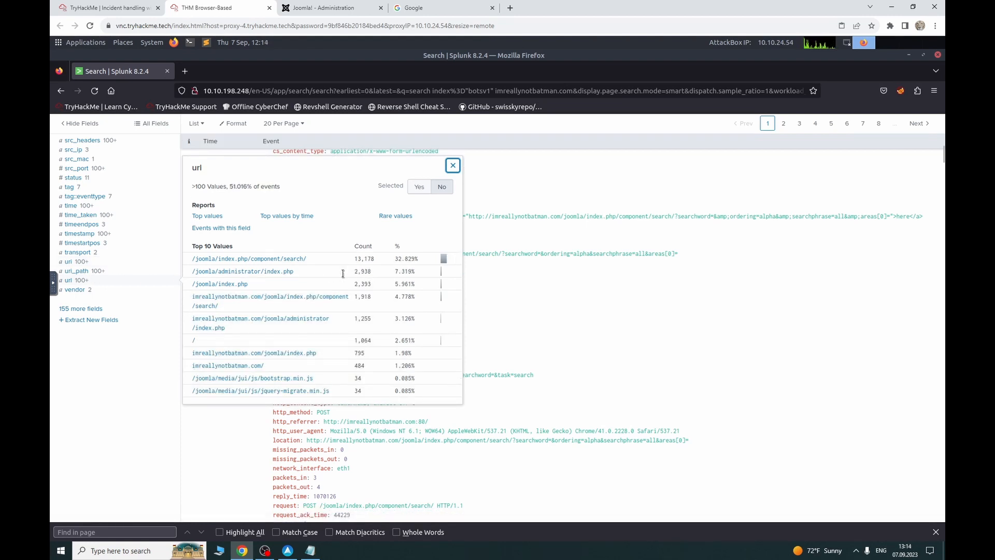
pyautogui.click(272, 272)
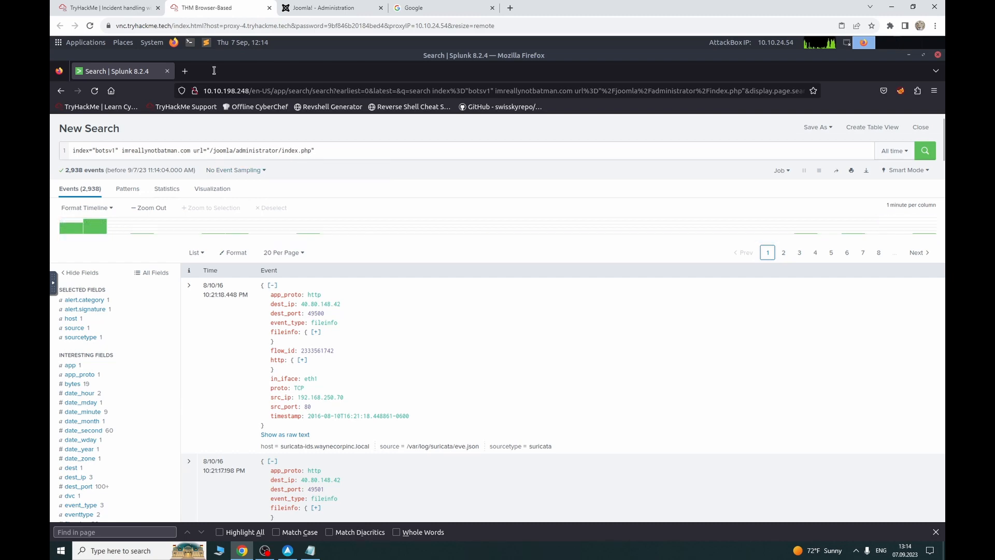
pyautogui.click(136, 8)
pyautogui.click(206, 9)
pyautogui.click(103, 8)
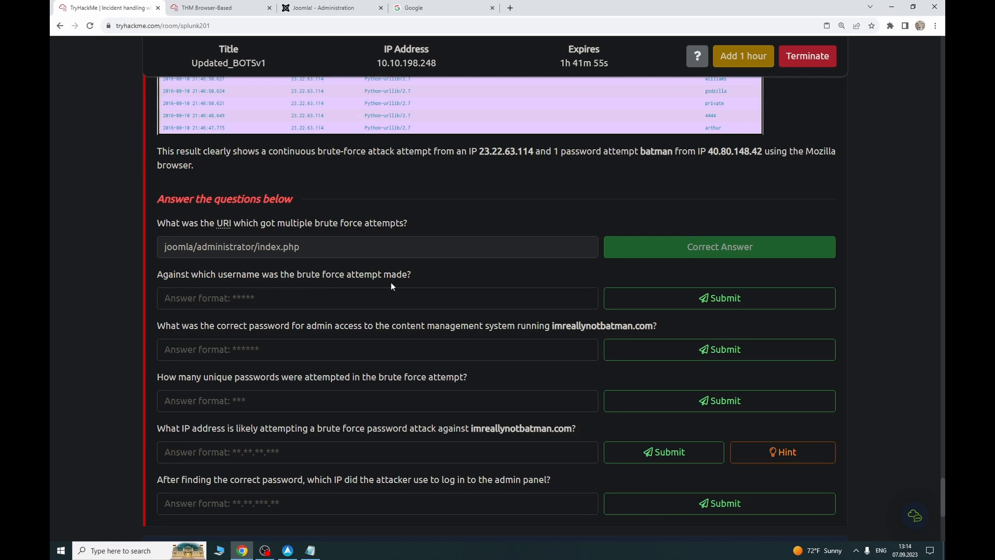
# Step: Read the remaining questions about the username, admin password and unique passwords
pyautogui.scroll(-1, 391, 285)
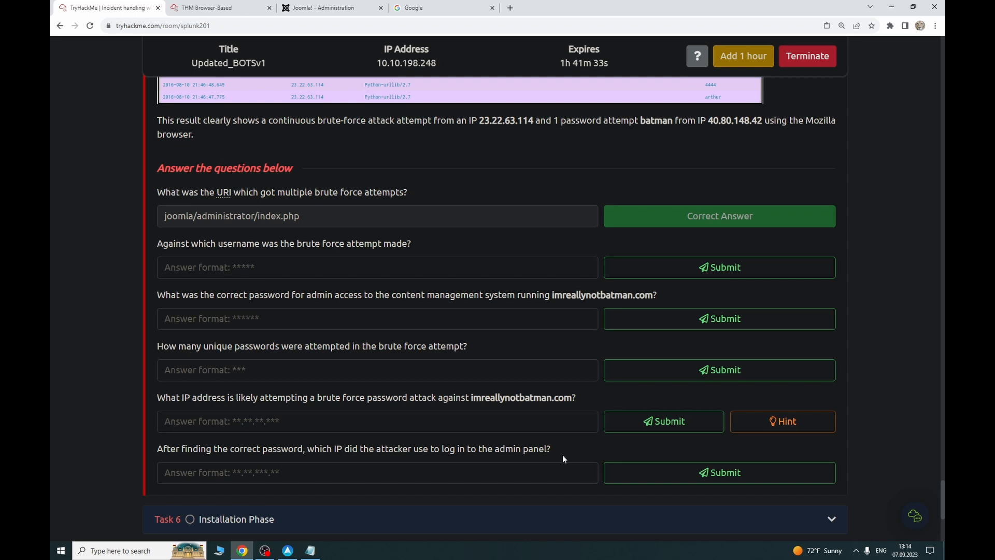
pyautogui.moveTo(241, 242); pyautogui.dragTo(358, 450)
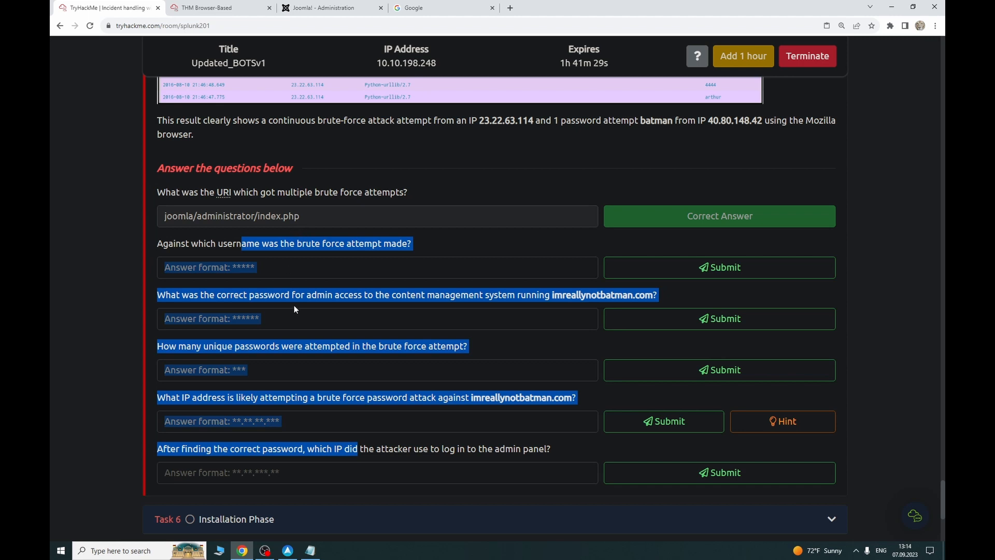
pyautogui.click(335, 296)
pyautogui.moveTo(284, 240); pyautogui.dragTo(414, 243)
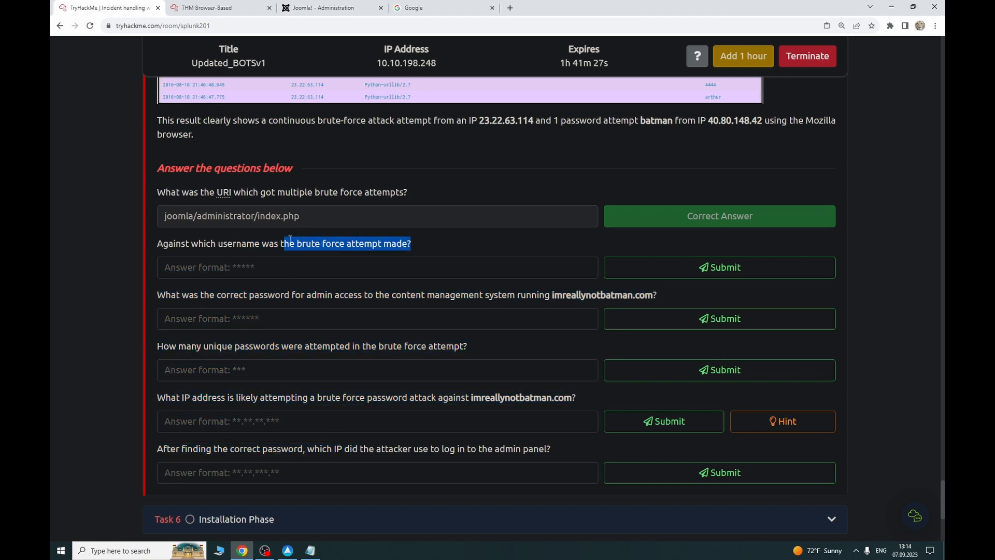
pyautogui.click(298, 243)
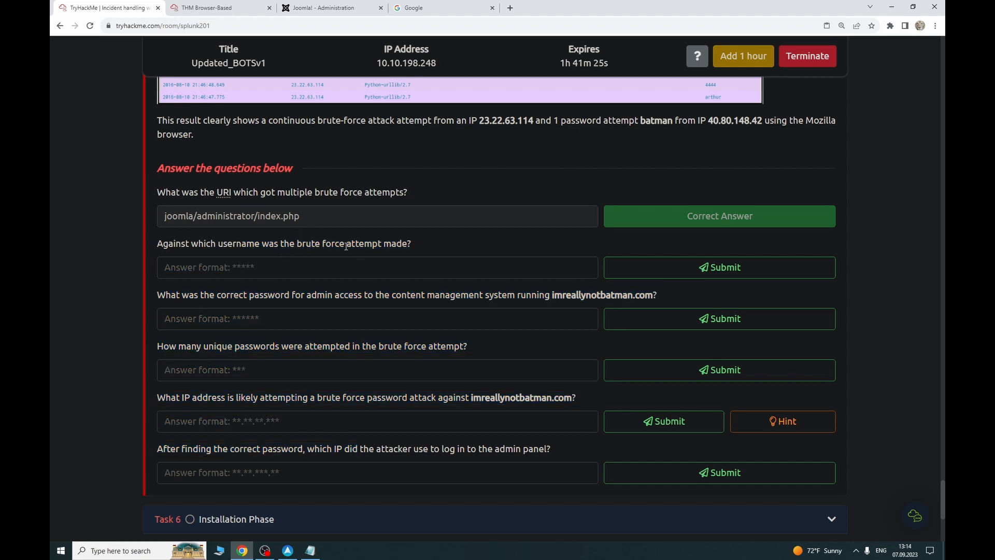
pyautogui.moveTo(294, 243); pyautogui.dragTo(320, 243)
pyautogui.moveTo(268, 294); pyautogui.dragTo(325, 294)
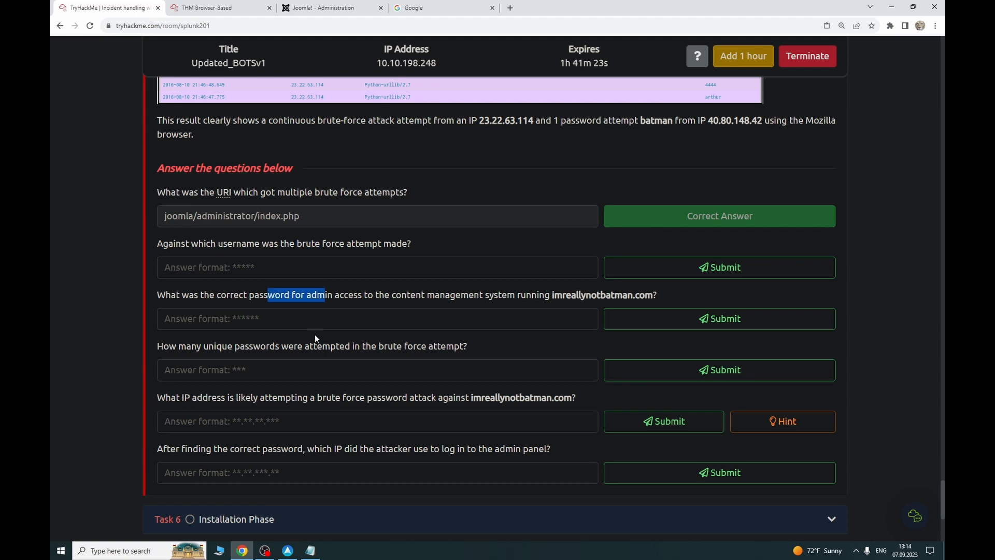
pyautogui.moveTo(298, 346); pyautogui.dragTo(294, 346)
pyautogui.click(206, 8)
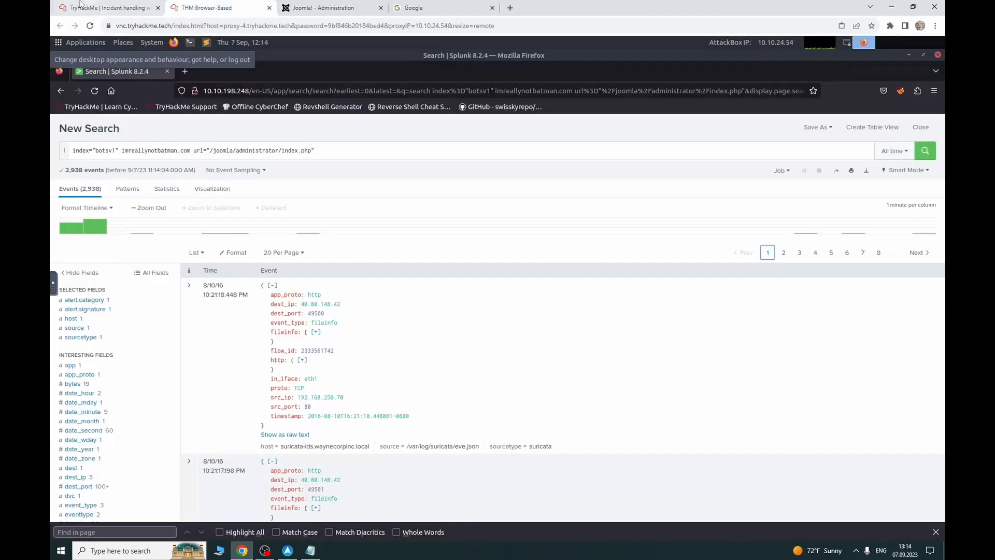
# Step: Filter the admin-page search to dest_ip 192.168.250.70
pyautogui.click(127, 8)
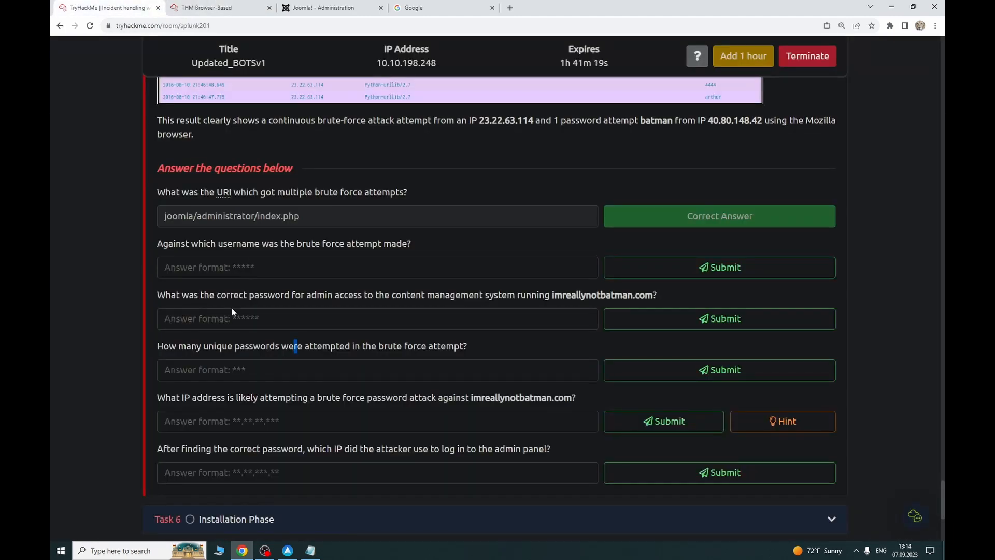
pyautogui.click(204, 5)
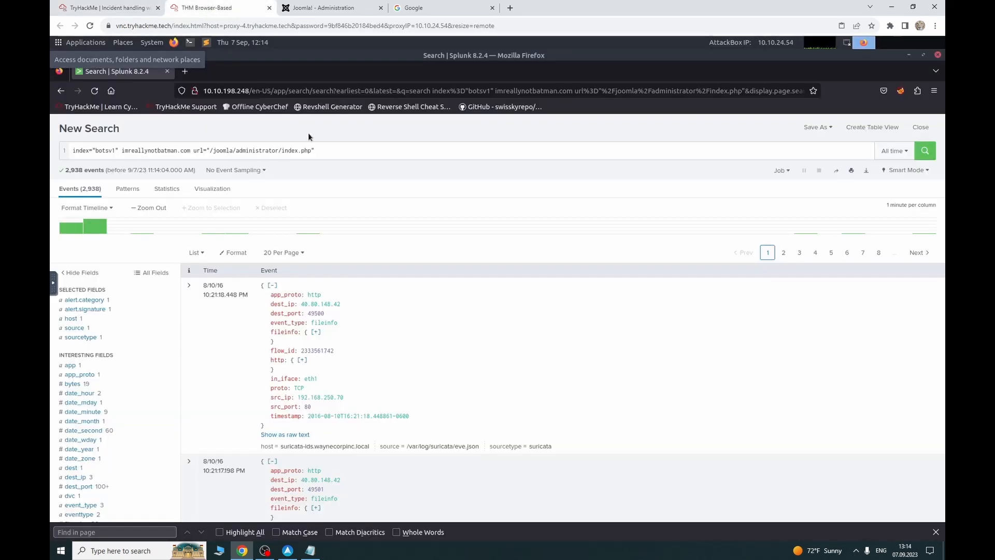
pyautogui.scroll(-5, 130, 351)
pyautogui.scroll(-7, 130, 351)
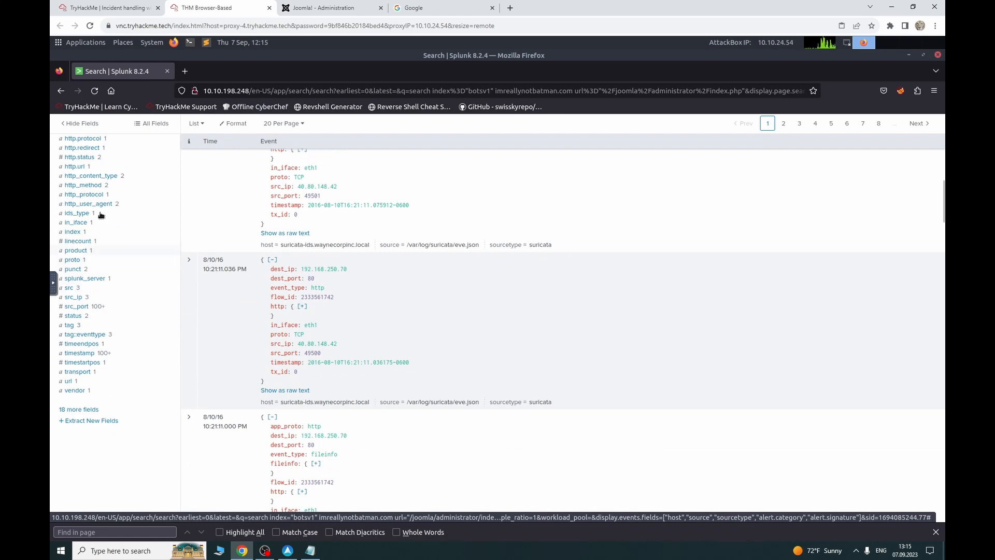
pyautogui.scroll(6, 98, 296)
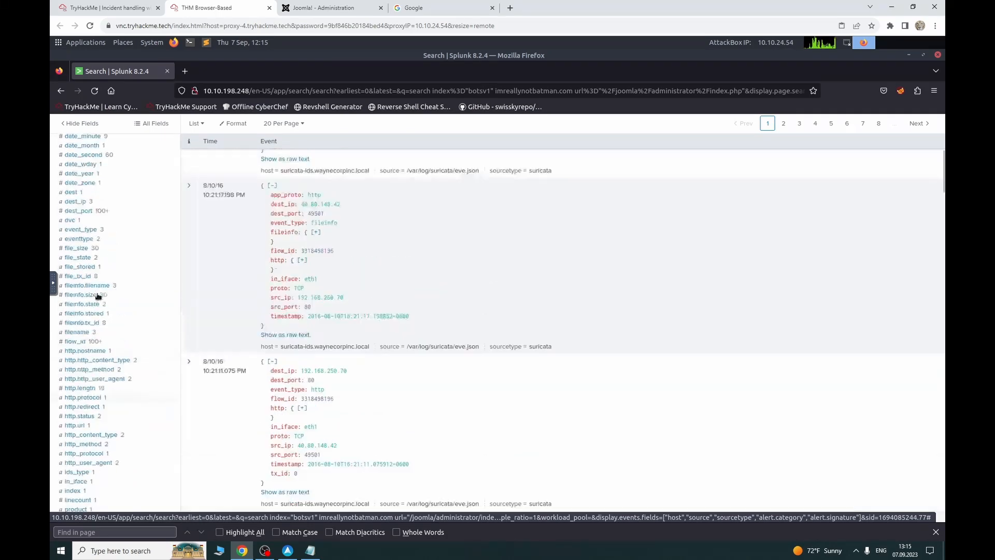
pyautogui.click(102, 263)
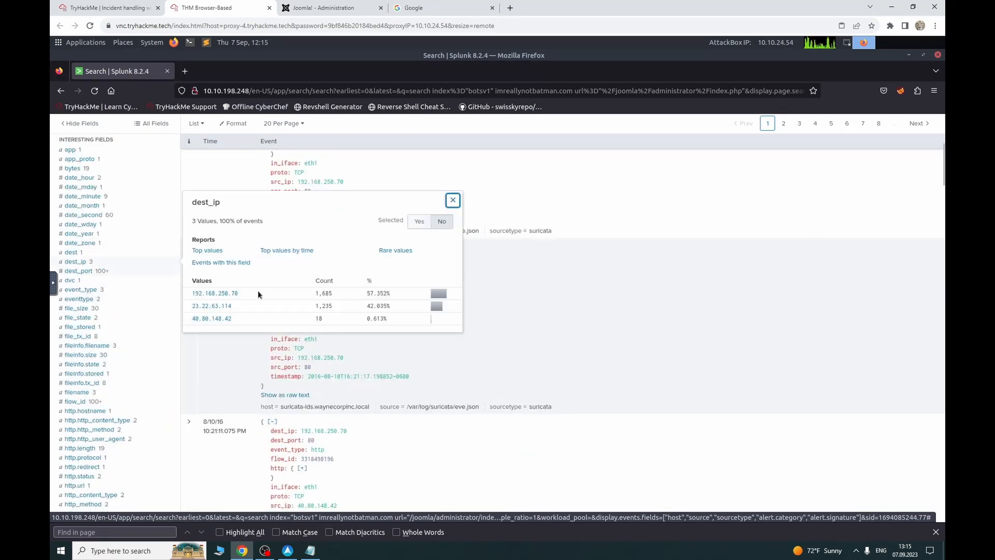
pyautogui.click(226, 293)
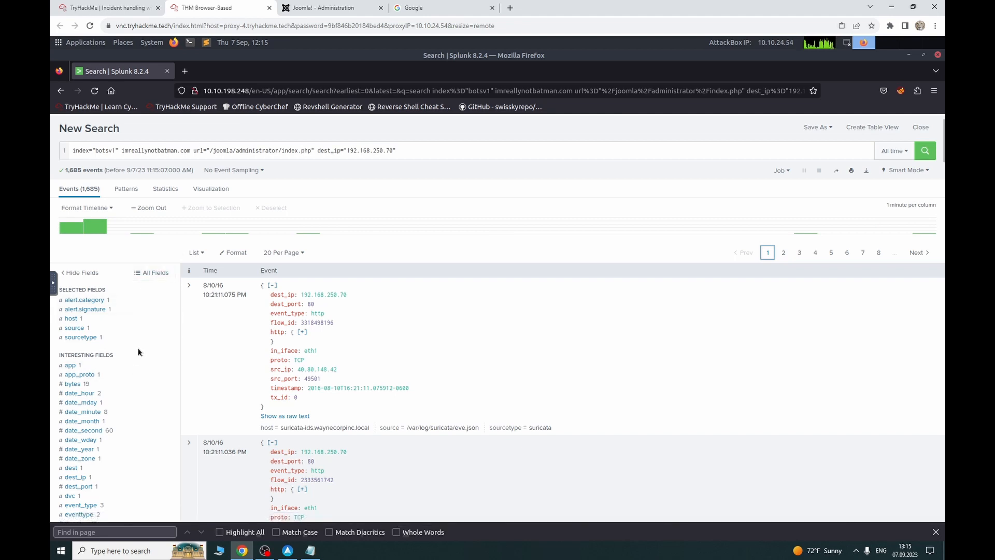
# Step: Keep only http_method=POST requests, leaving 860 events
pyautogui.scroll(-4, 117, 359)
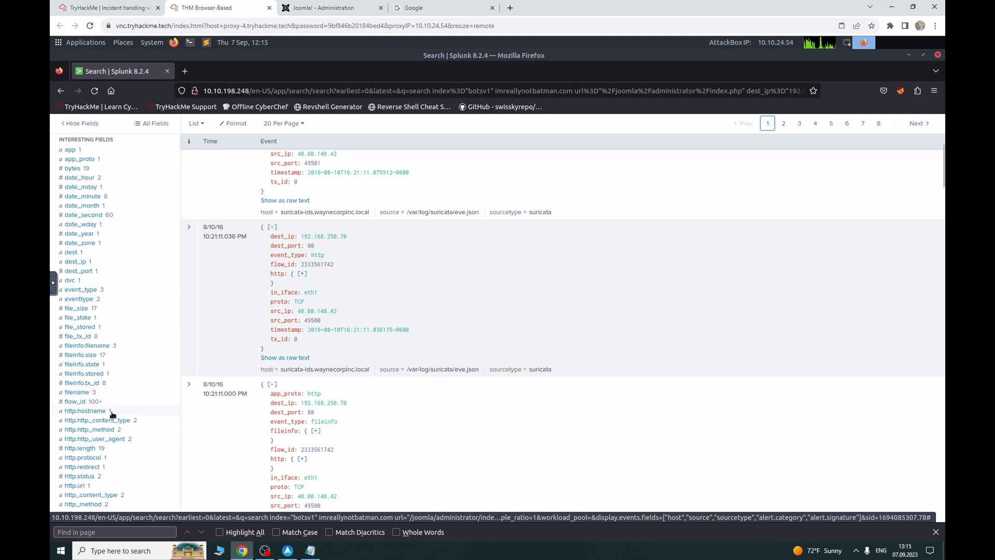
pyautogui.scroll(-1, 113, 428)
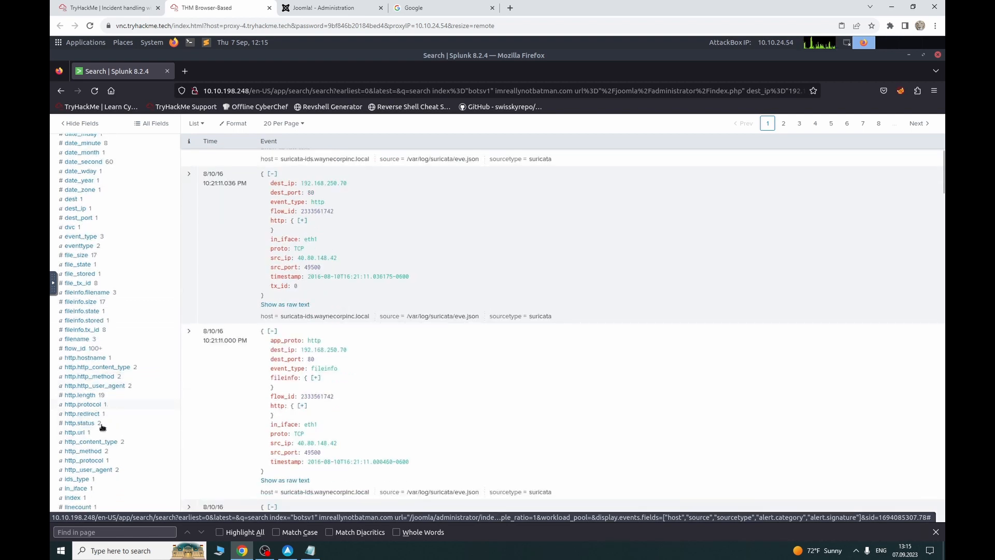
pyautogui.click(114, 456)
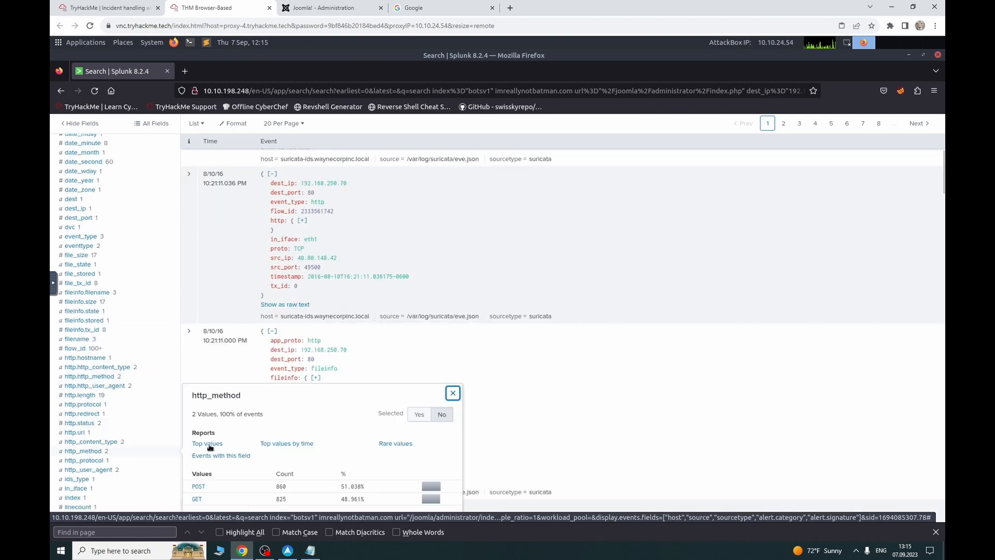
pyautogui.click(197, 486)
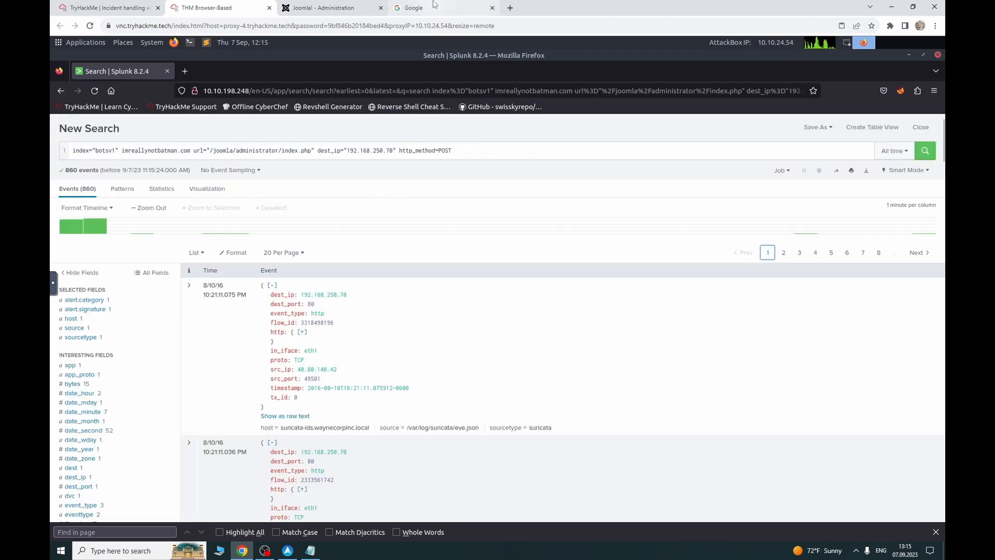
# Step: Enter username 'admin' and a guessed password into the Joomla administrator login form
pyautogui.click(322, 4)
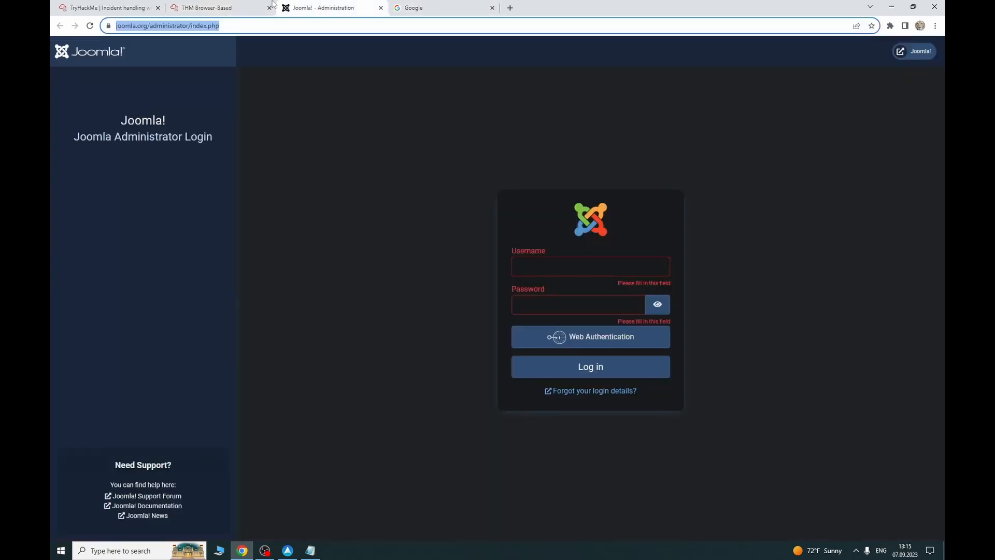
pyautogui.click(197, 6)
pyautogui.click(324, 8)
pyautogui.click(550, 263)
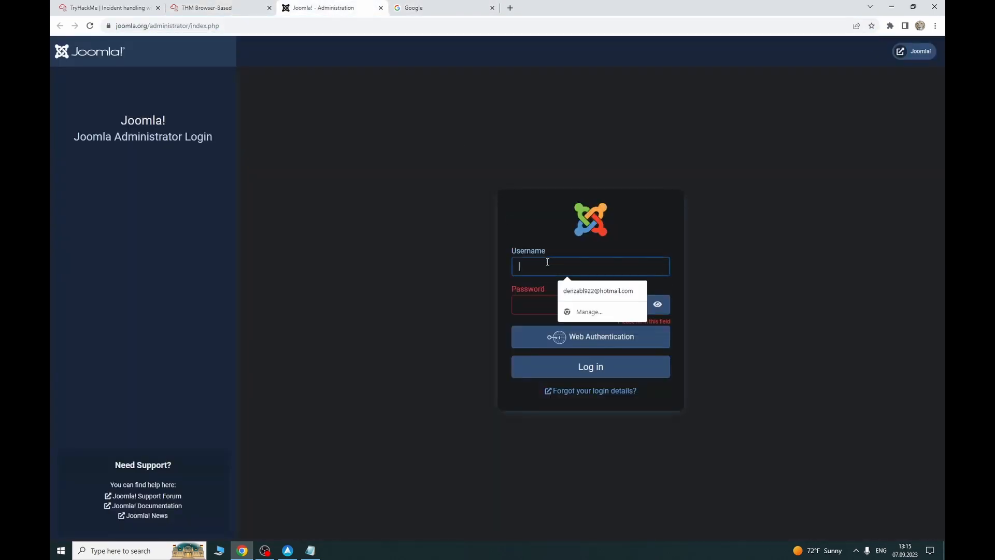
pyautogui.write('admin')
pyautogui.press('Tab')
pyautogui.write('123')
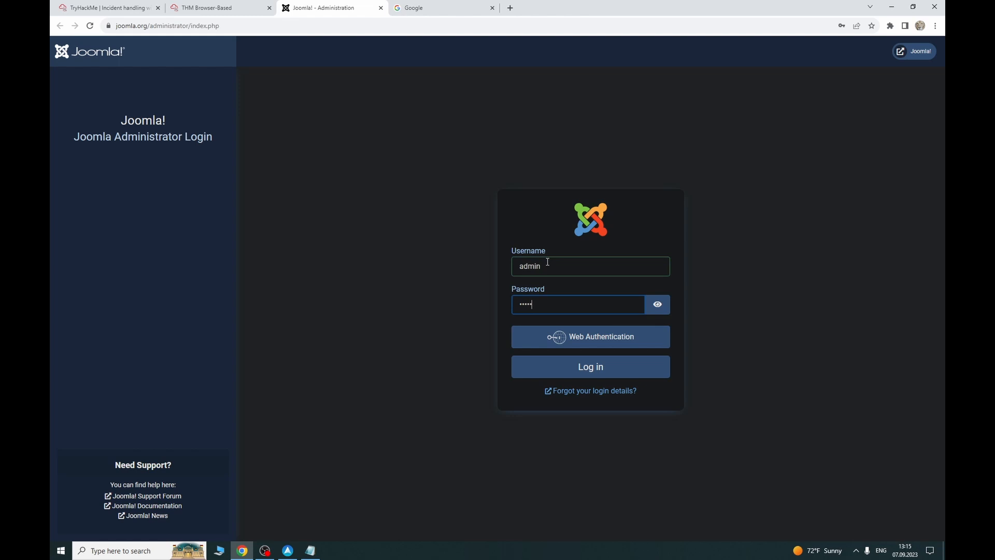
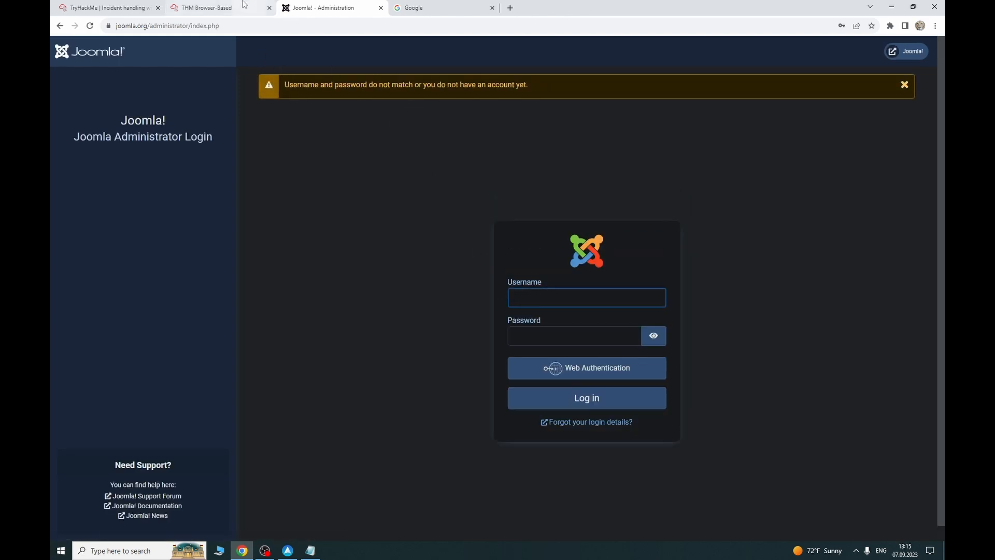
# Step: Leave the rejected Joomla admin login and go back to the Splunk search tab
pyautogui.click(208, 7)
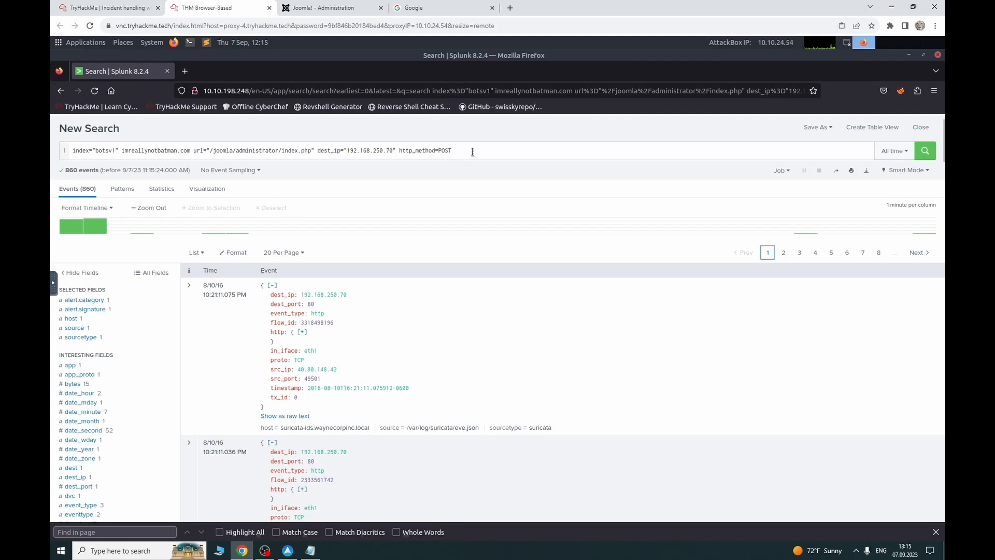
pyautogui.click(332, 5)
pyautogui.click(202, 5)
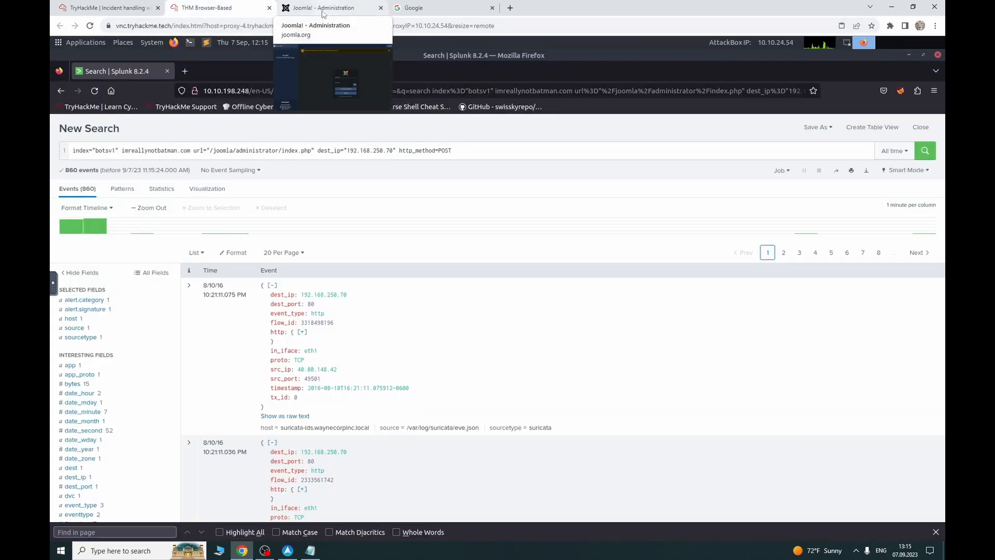
pyautogui.click(126, 9)
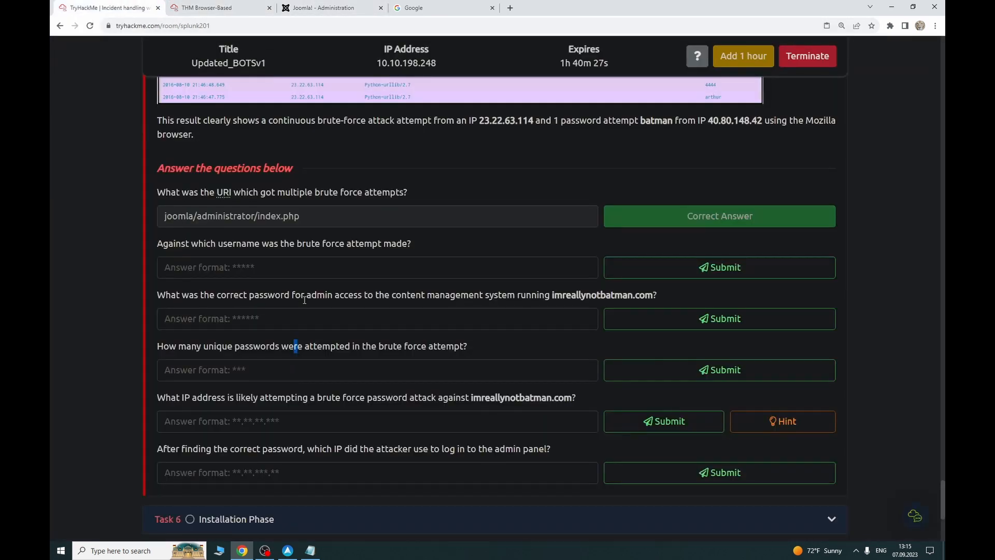
pyautogui.click(205, 6)
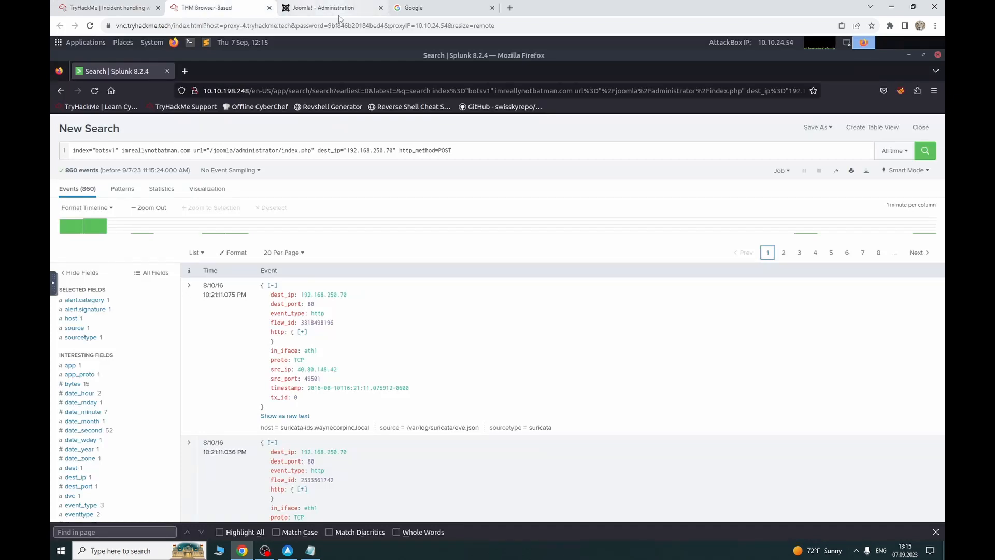
pyautogui.click(112, 8)
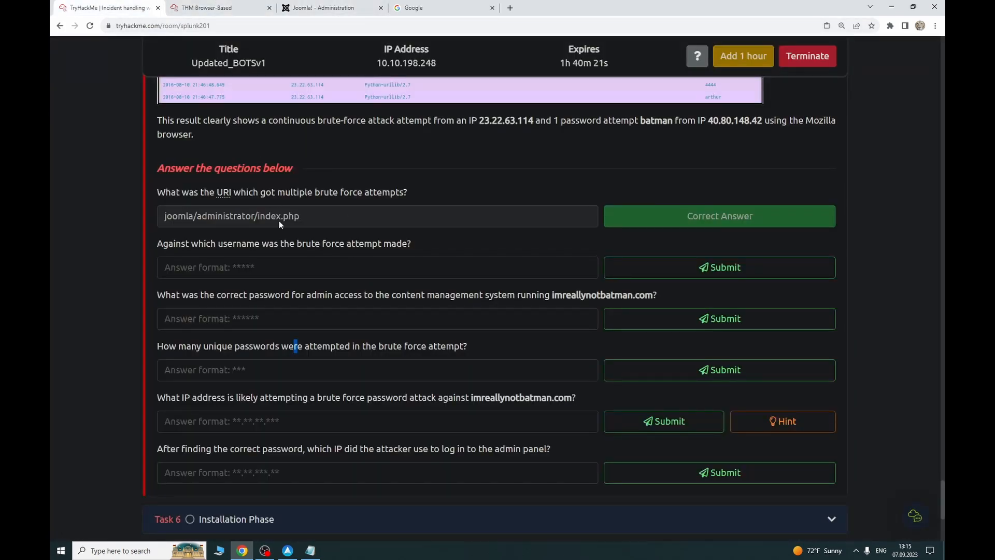
pyautogui.click(207, 8)
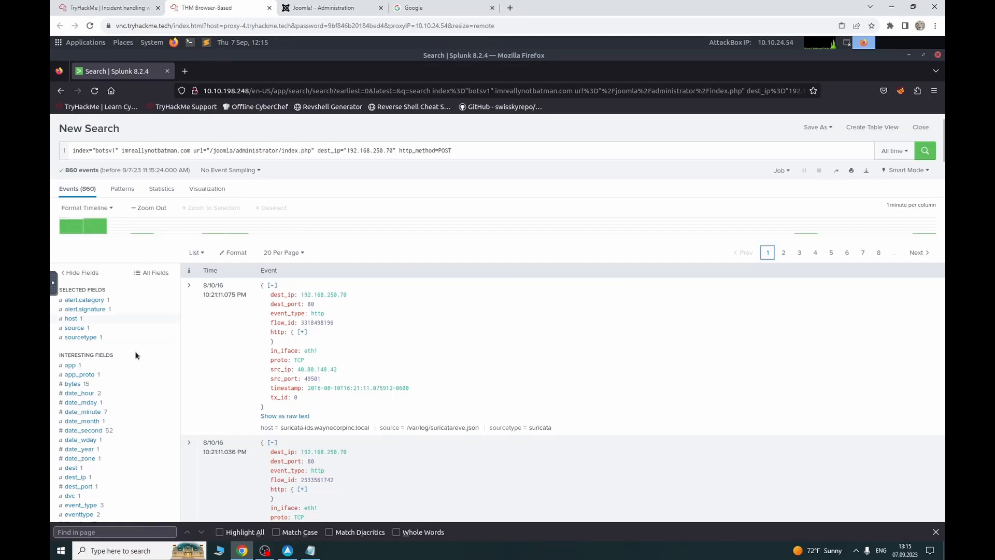
pyautogui.scroll(-2, 135, 351)
pyautogui.scroll(3, 148, 319)
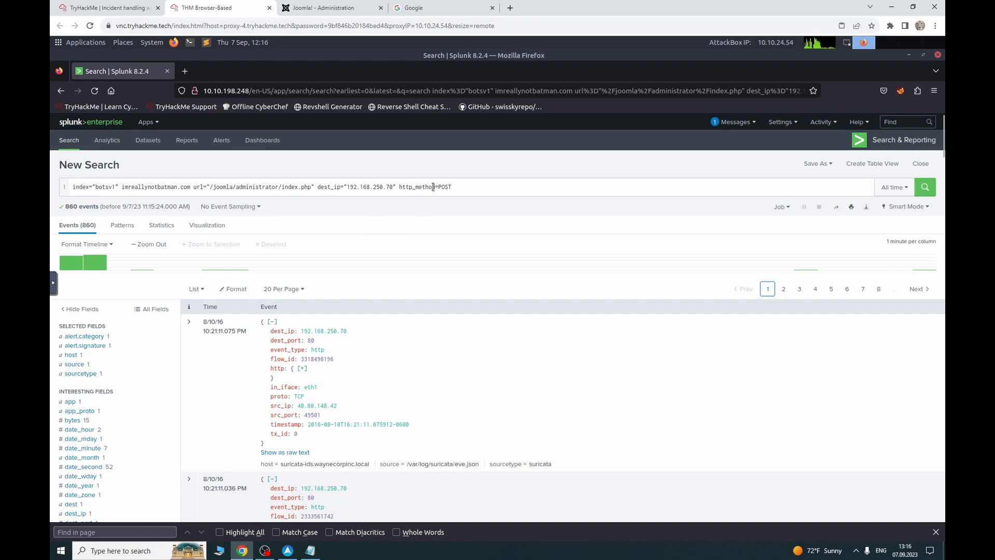
pyautogui.scroll(-6, 129, 362)
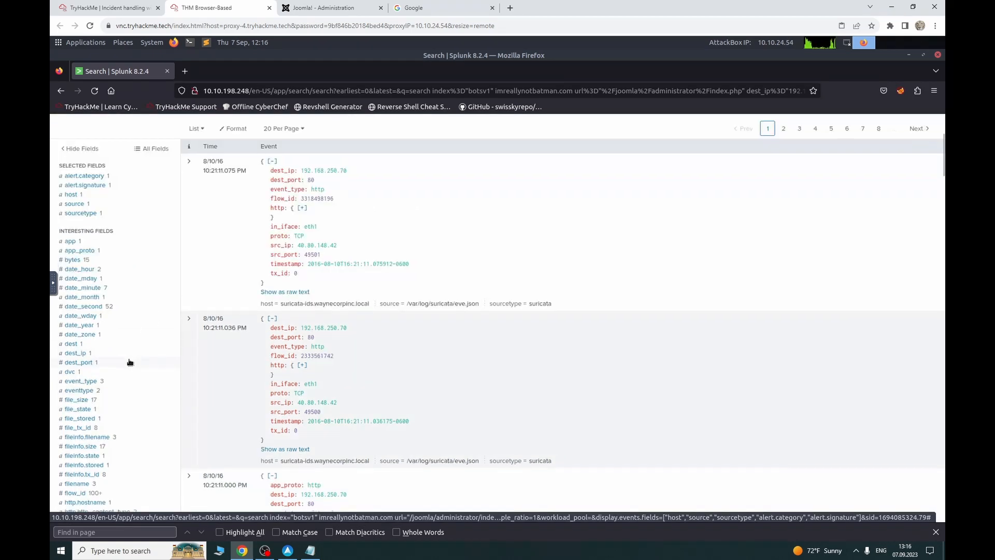
pyautogui.scroll(6, 130, 361)
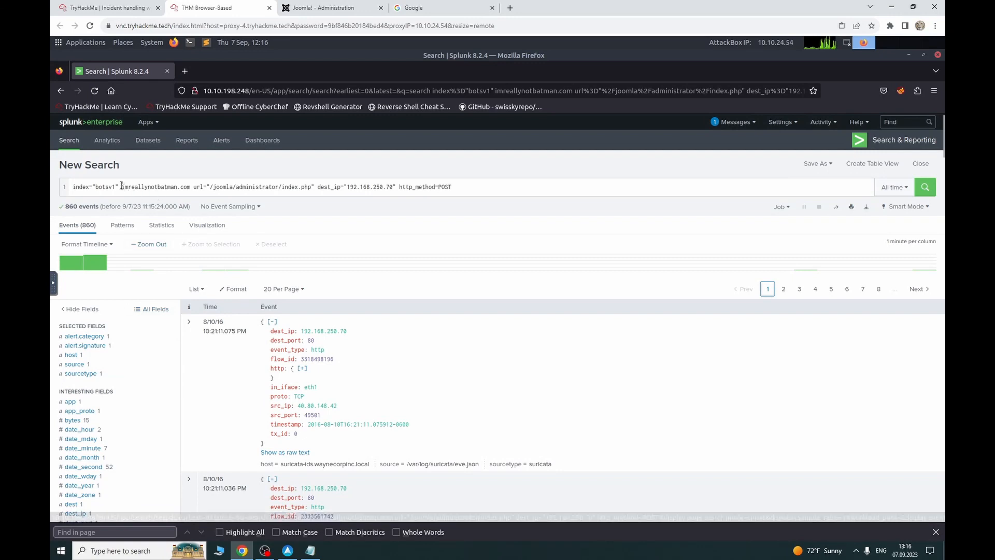
pyautogui.click(161, 186)
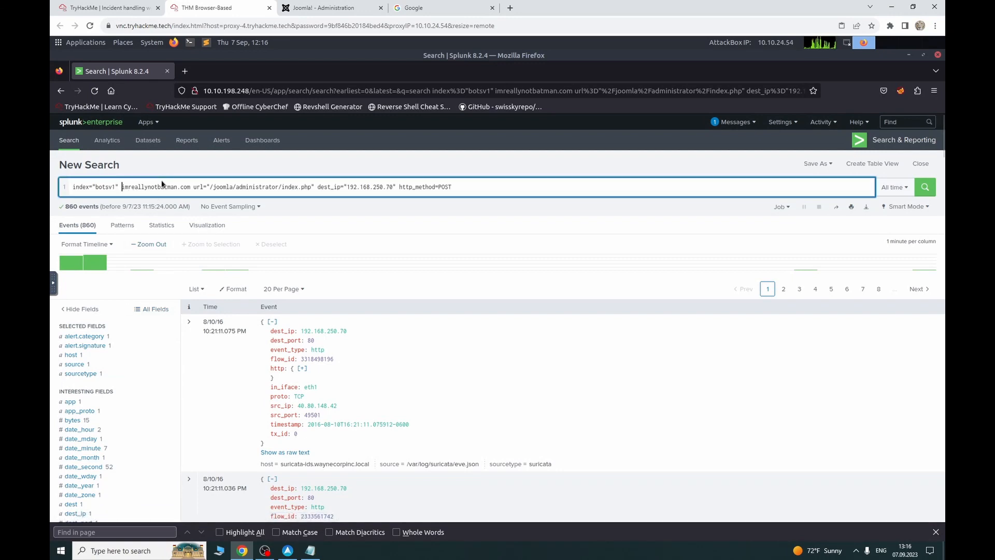
pyautogui.click(117, 364)
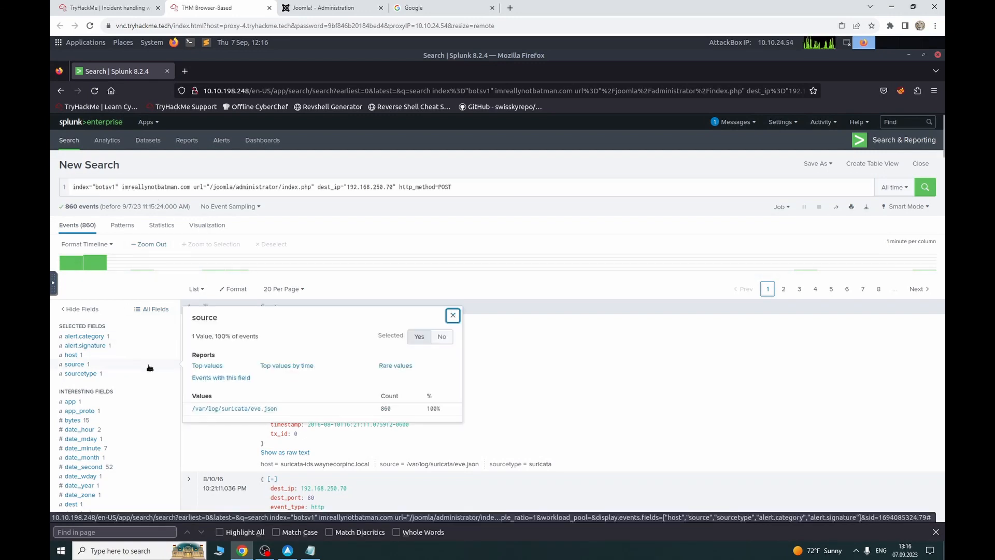
pyautogui.click(111, 375)
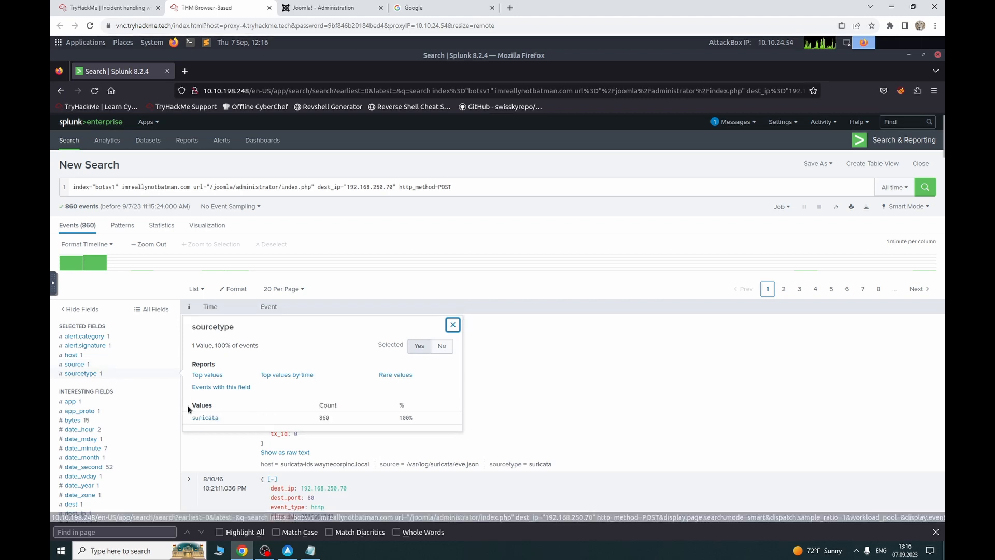
pyautogui.click(118, 186)
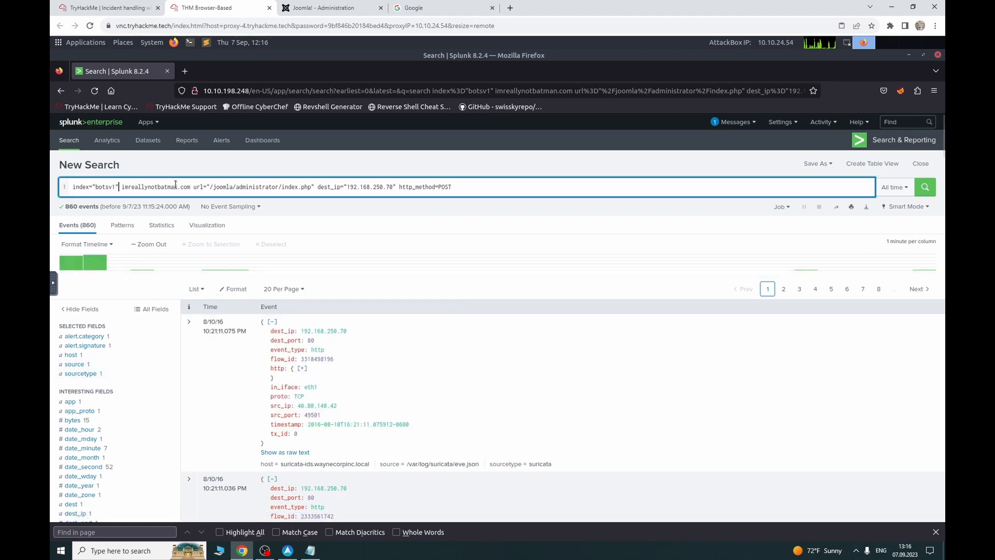
pyautogui.write('source')
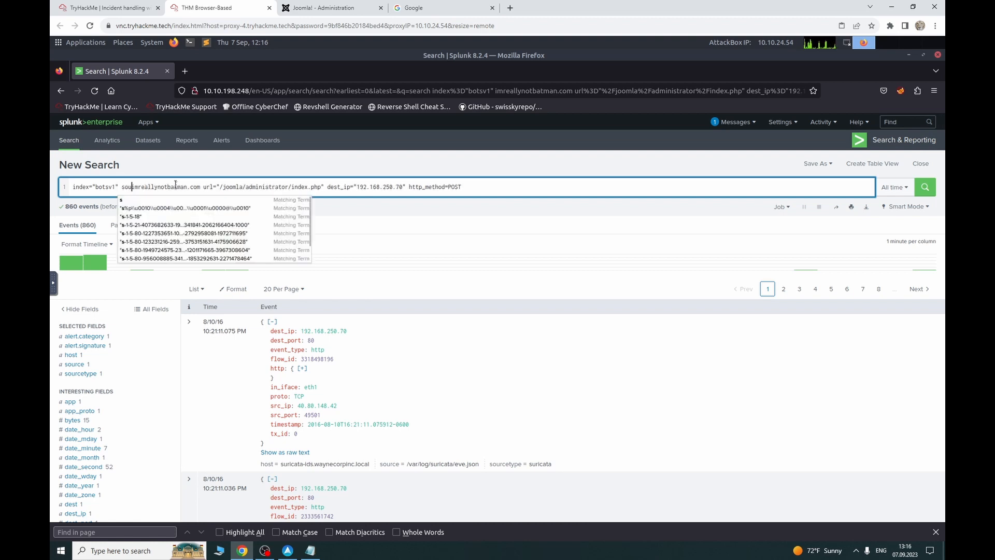
pyautogui.write('type=')
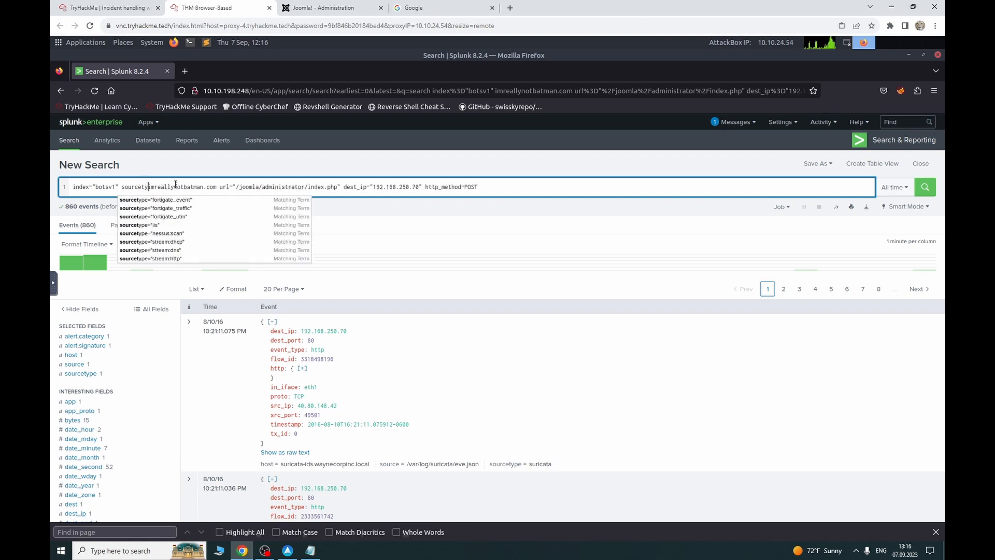
pyautogui.press('BackSpace')
pyautogui.press('BackSpace')
pyautogui.press('BackSpace')
pyautogui.press('BackSpace')
pyautogui.press('BackSpace')
pyautogui.press('BackSpace')
pyautogui.press('BackSpace')
pyautogui.press('BackSpace')
pyautogui.press('BackSpace')
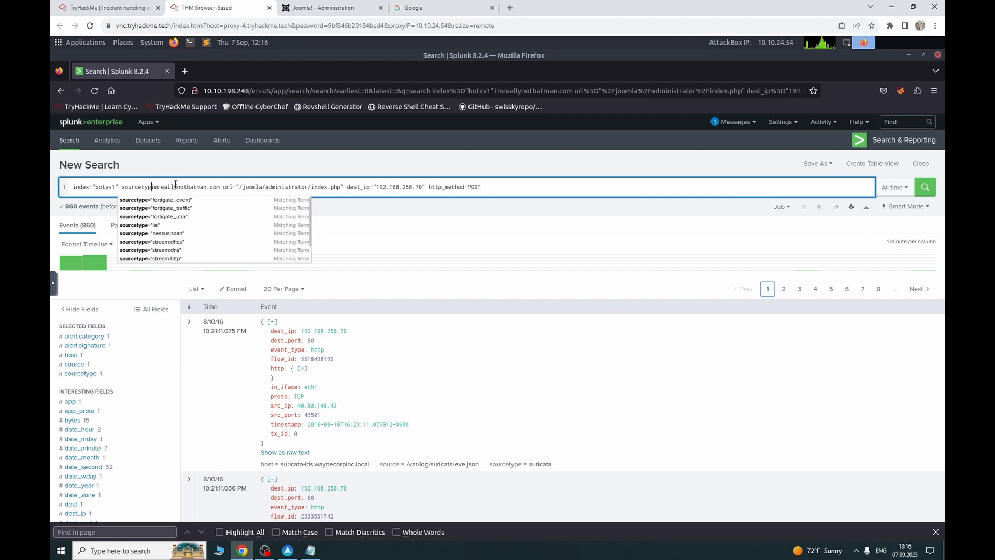
pyautogui.press('BackSpace')
pyautogui.press('BackSpace')
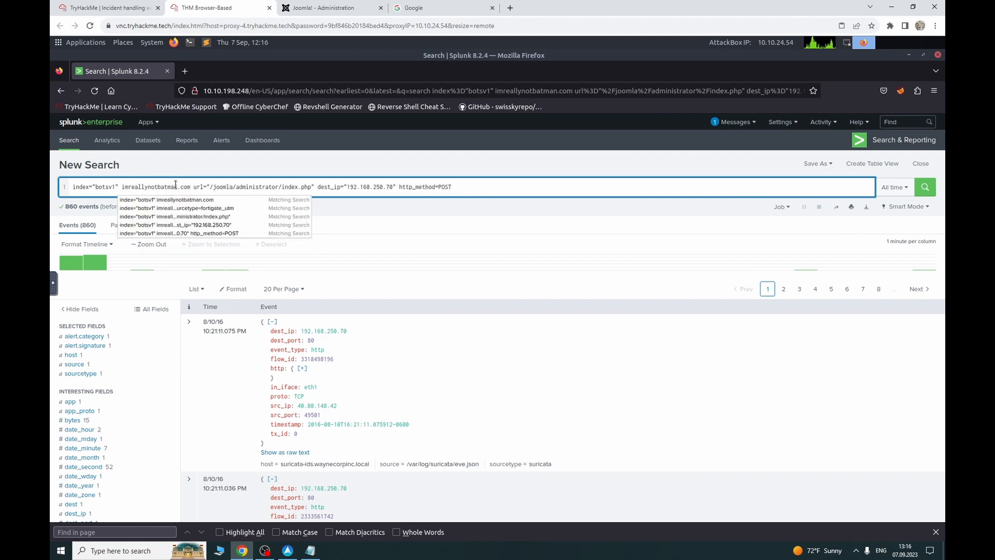
pyautogui.click(495, 184)
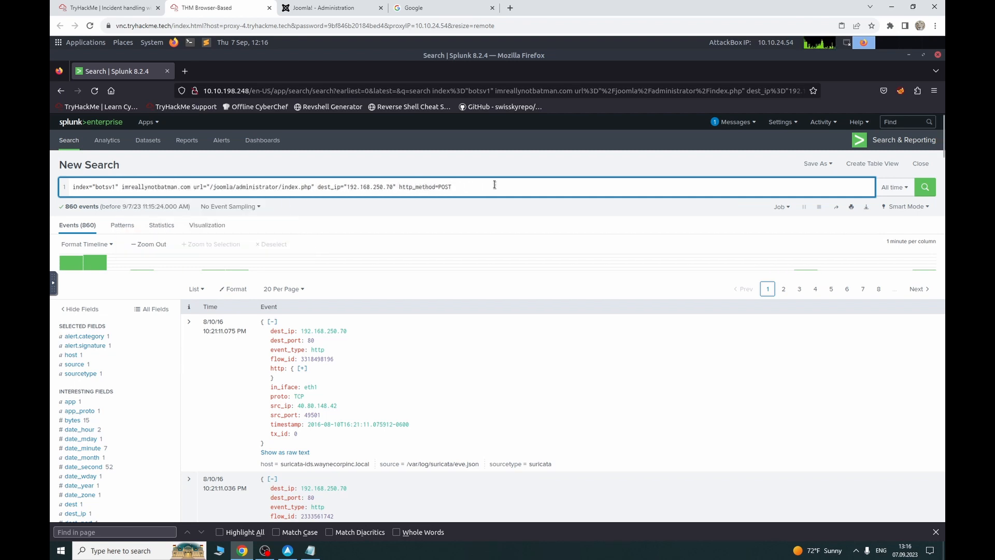
# Step: Start a second query line reading '| table' in the POST search
pyautogui.hotkey('shift', 'Return')
pyautogui.write('| ')
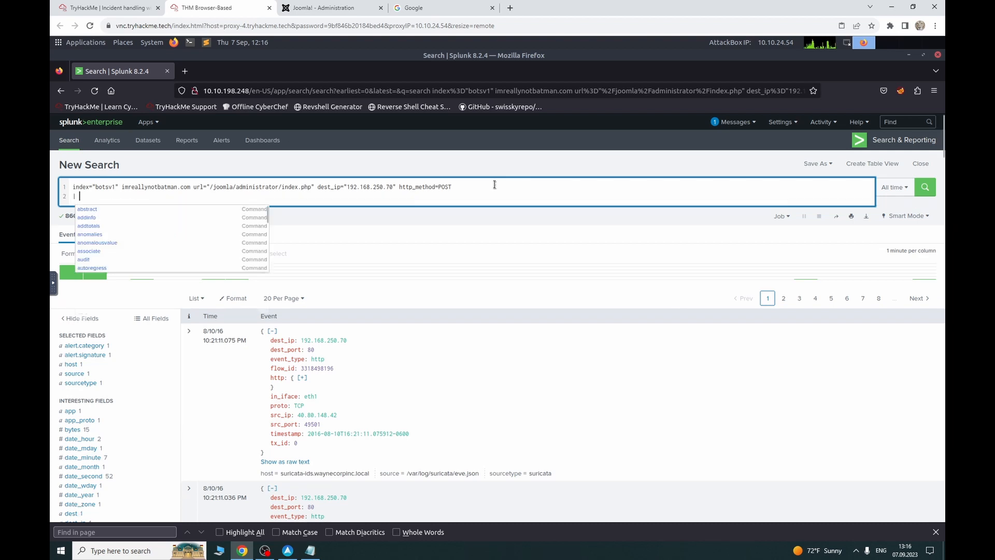
pyautogui.write('tabl')
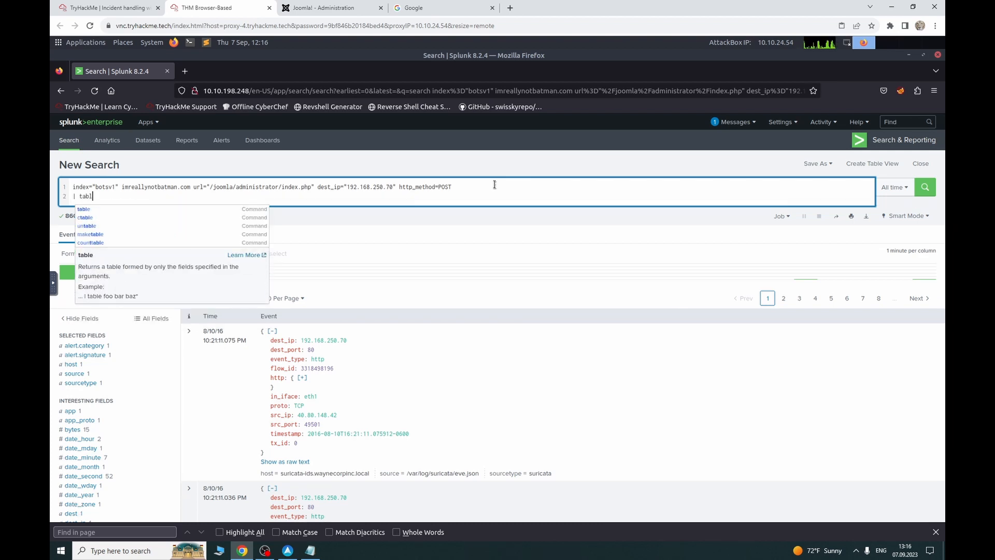
pyautogui.write('e')
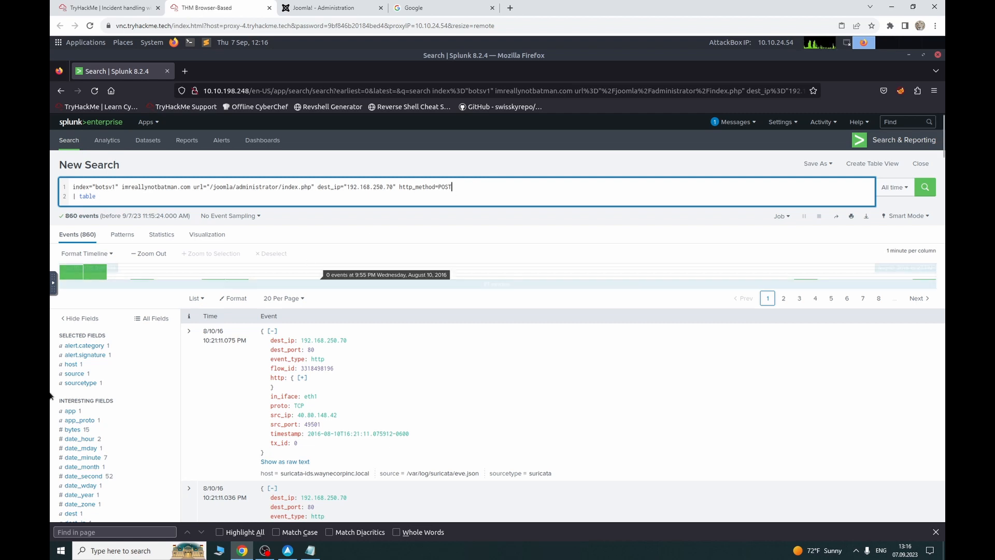
pyautogui.scroll(-5, 102, 355)
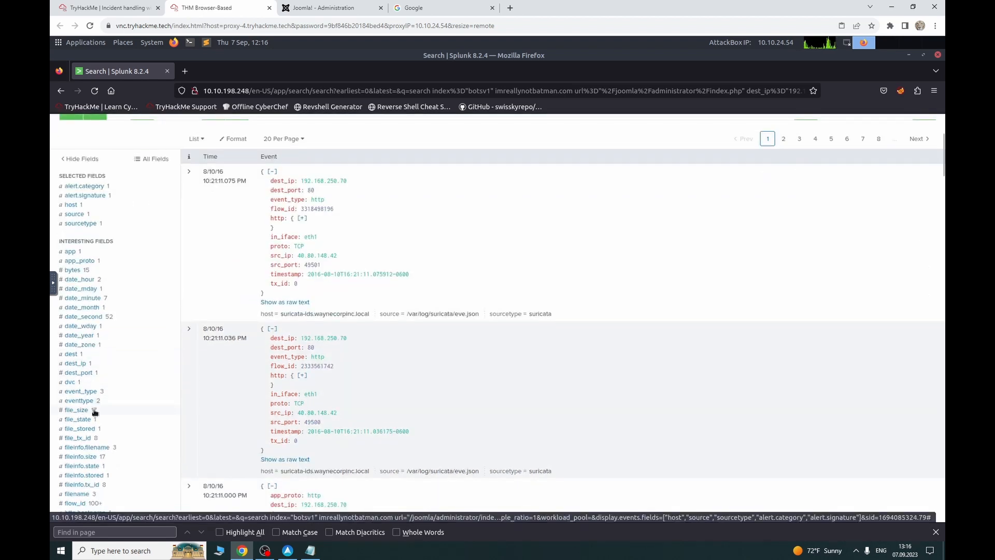
pyautogui.scroll(-2, 96, 413)
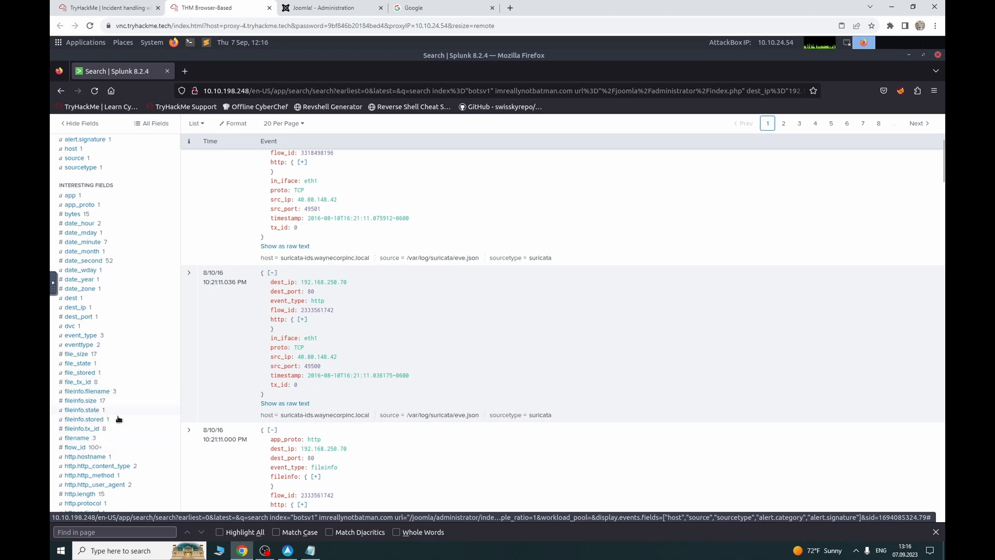
pyautogui.scroll(5, 115, 419)
pyautogui.scroll(-10, 115, 419)
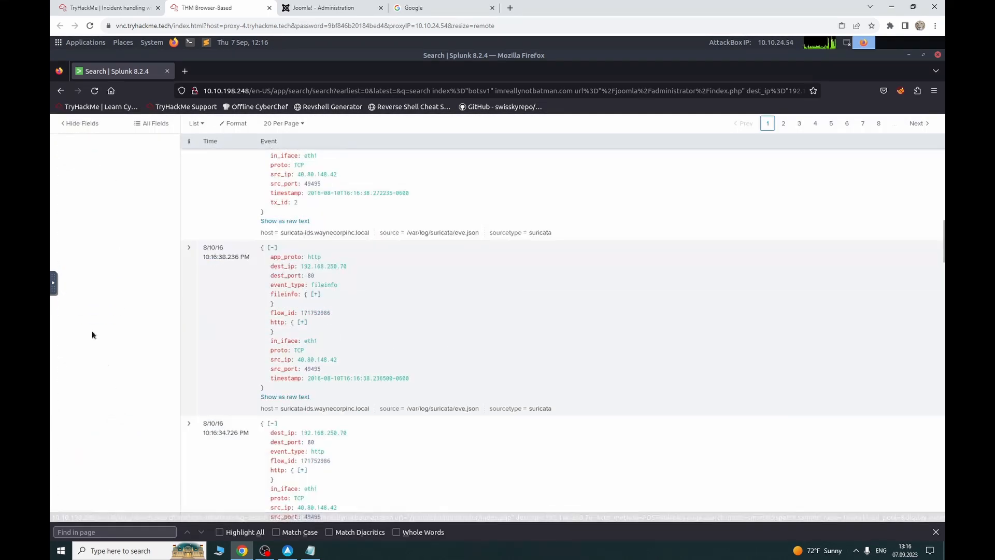
pyautogui.scroll(-2, 79, 333)
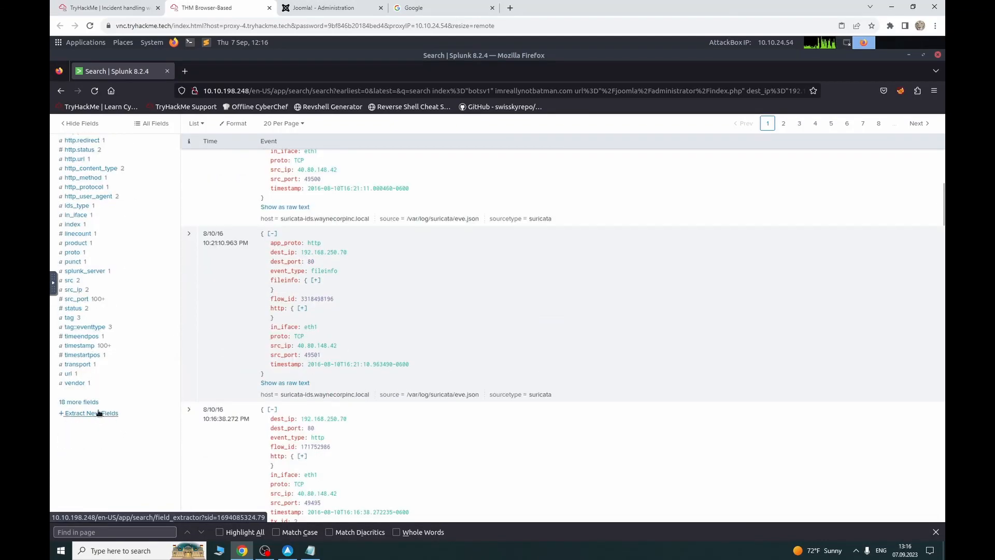
# Step: Browse the full field list filtered for 'form', then start removing the table command
pyautogui.click(77, 406)
pyautogui.click(377, 166)
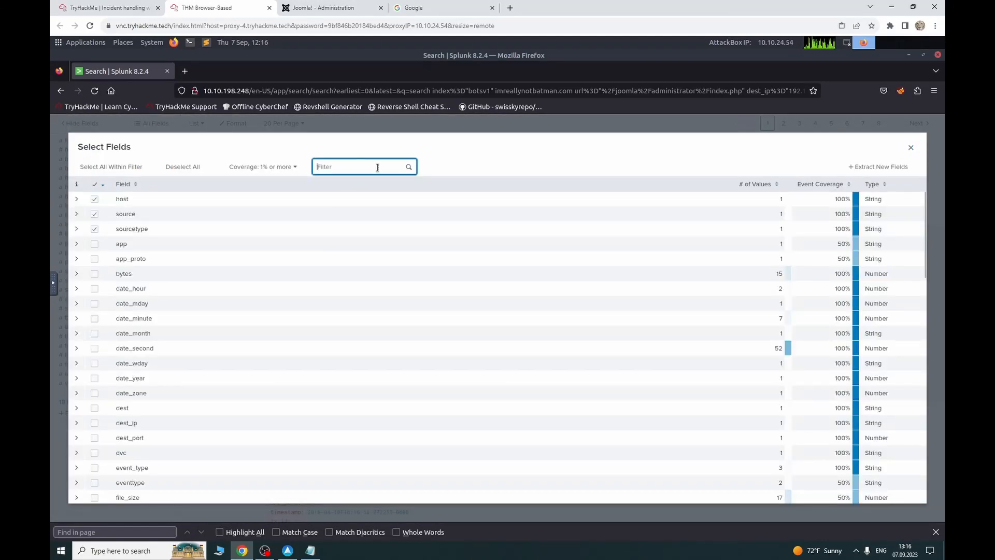
pyautogui.write('form')
pyautogui.press('BackSpace')
pyautogui.press('BackSpace')
pyautogui.press('BackSpace')
pyautogui.press('BackSpace')
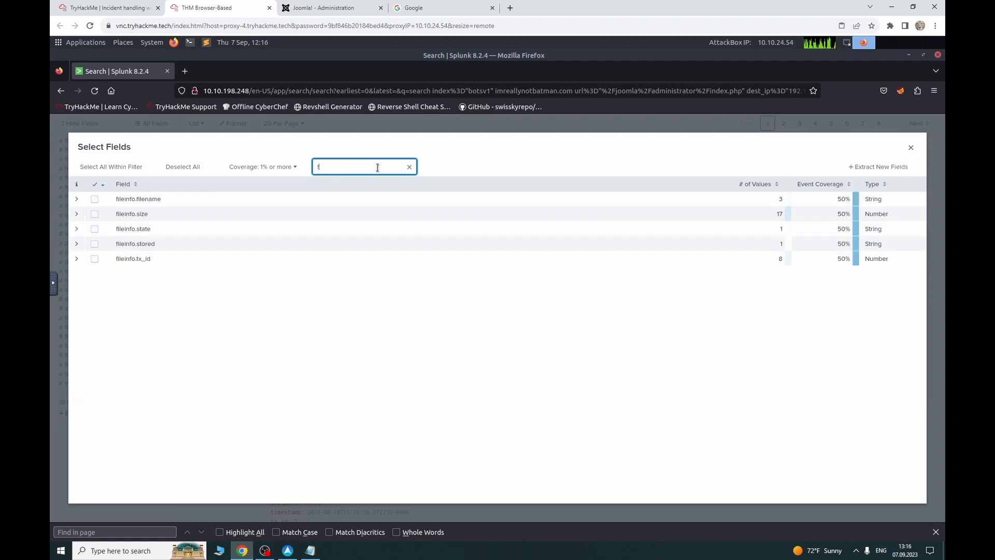
pyautogui.click(910, 147)
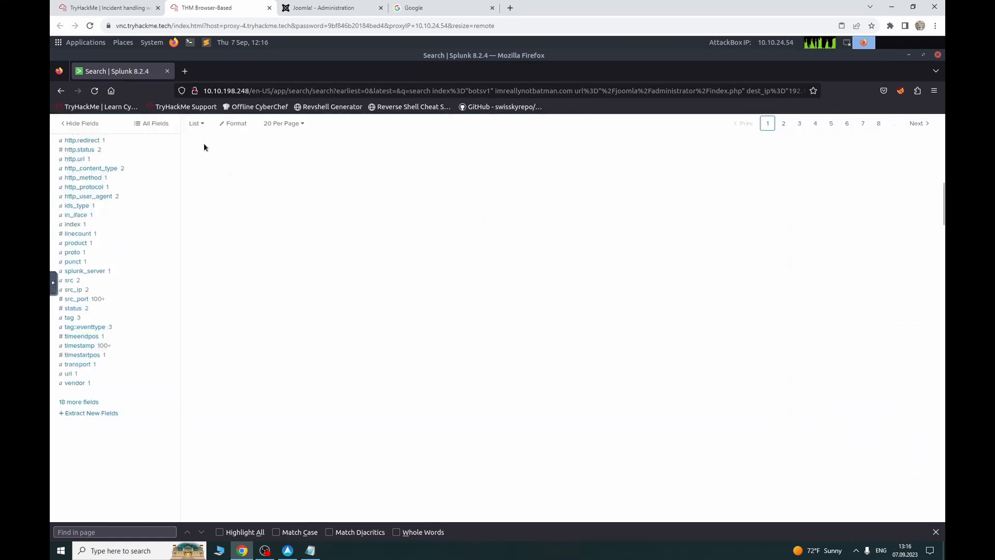
pyautogui.scroll(3, 155, 207)
pyautogui.click(113, 197)
pyautogui.press('BackSpace')
pyautogui.press('BackSpace')
pyautogui.press('BackSpace')
pyautogui.press('BackSpace')
pyautogui.press('BackSpace')
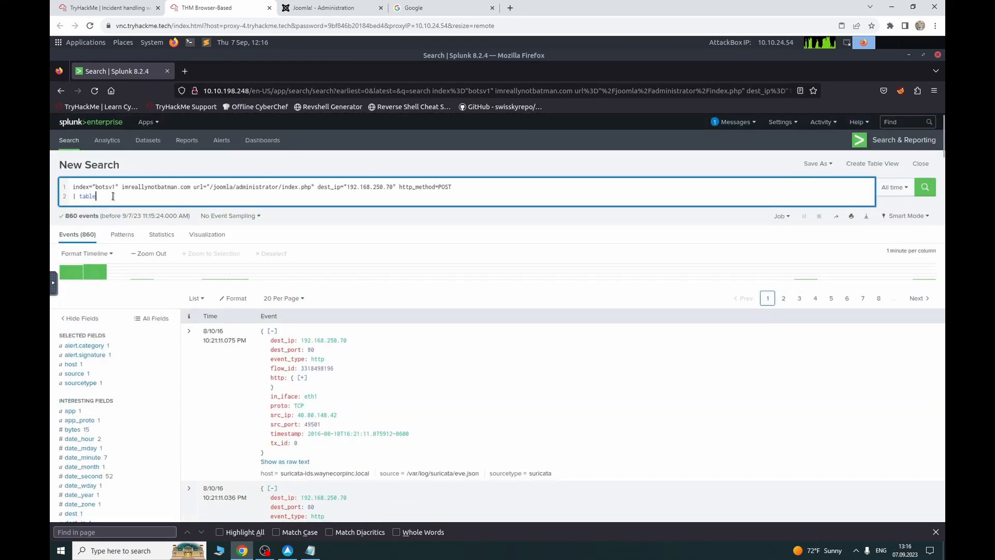
pyautogui.press('BackSpace')
pyautogui.press('BackSpace')
pyautogui.press('Return')
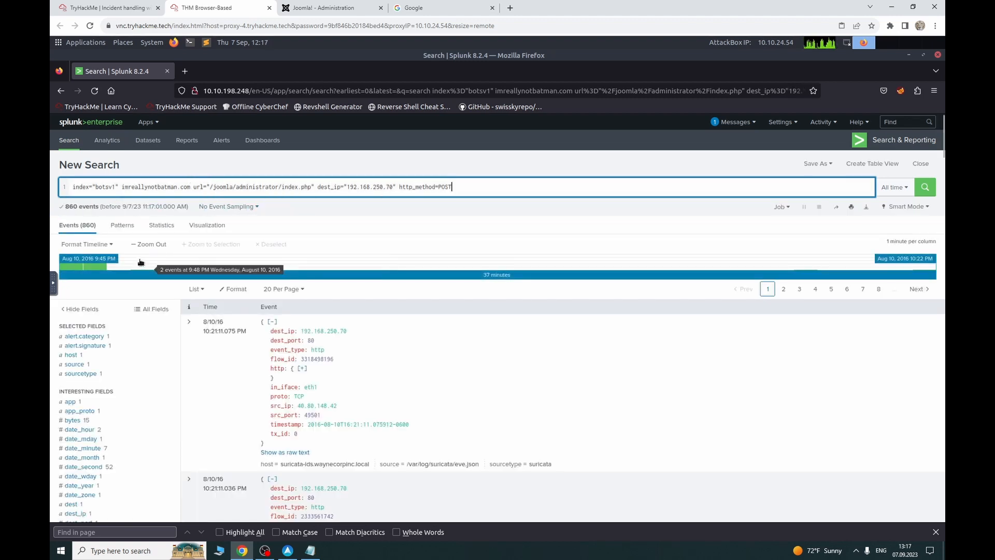
pyautogui.click(80, 374)
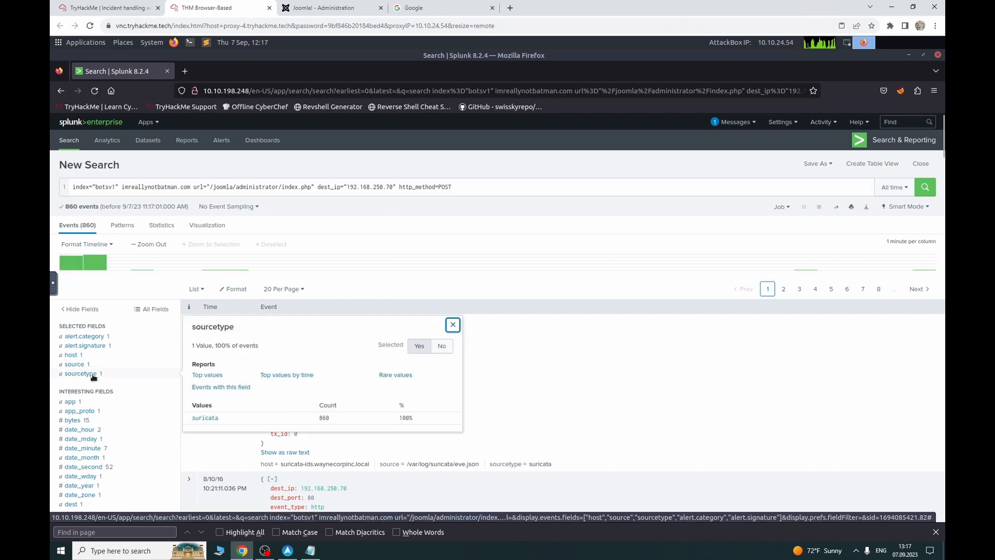
pyautogui.click(93, 377)
pyautogui.scroll(-8, 127, 348)
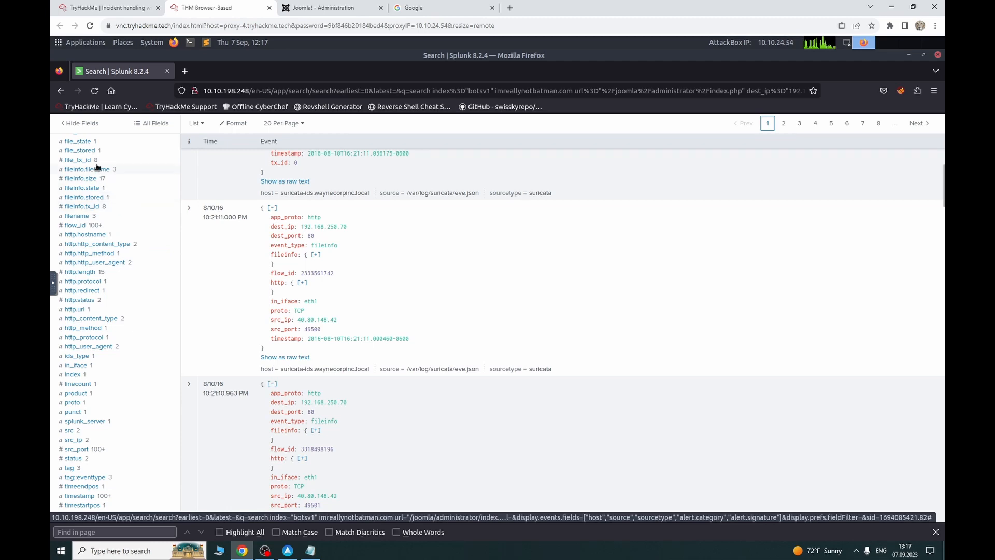
pyautogui.scroll(1, 92, 165)
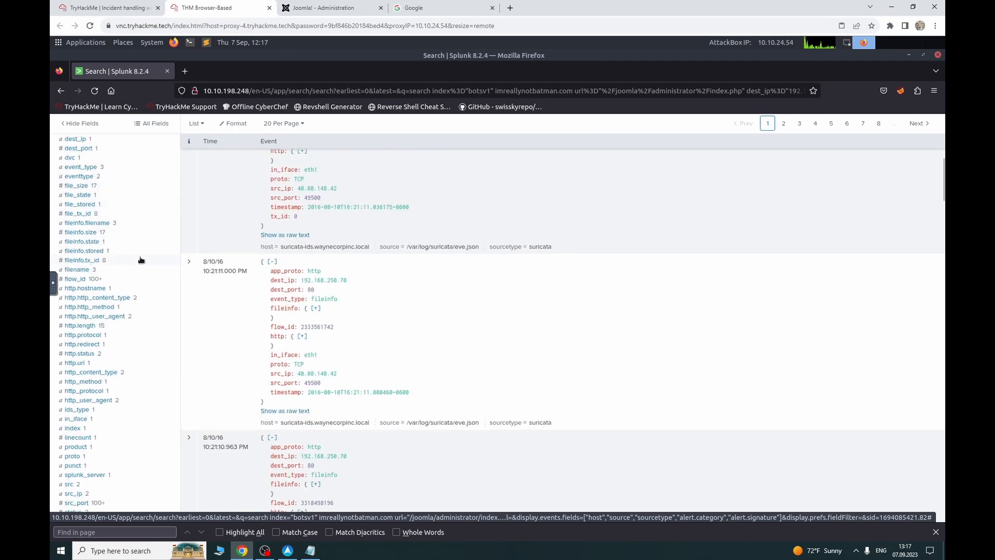
pyautogui.scroll(7, 155, 254)
pyautogui.click(119, 187)
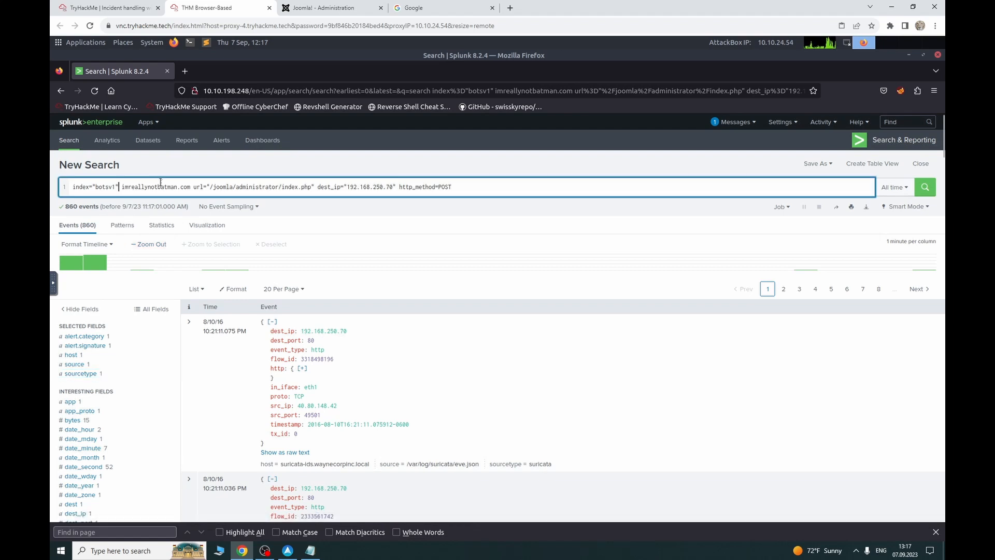
# Step: Add sourcetype="stream:http" after index="botsv1" and rerun, getting 0 events
pyautogui.write('sour')
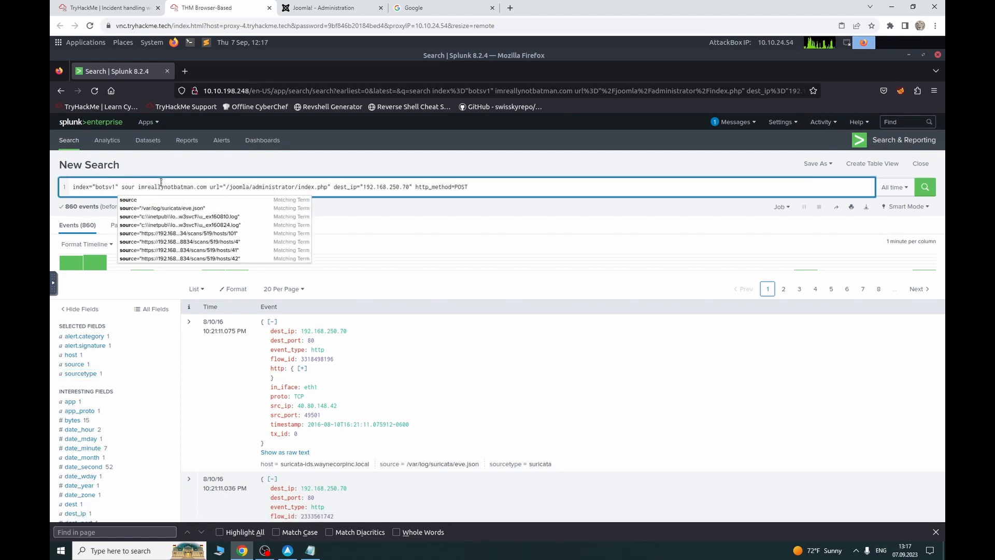
pyautogui.write('ce')
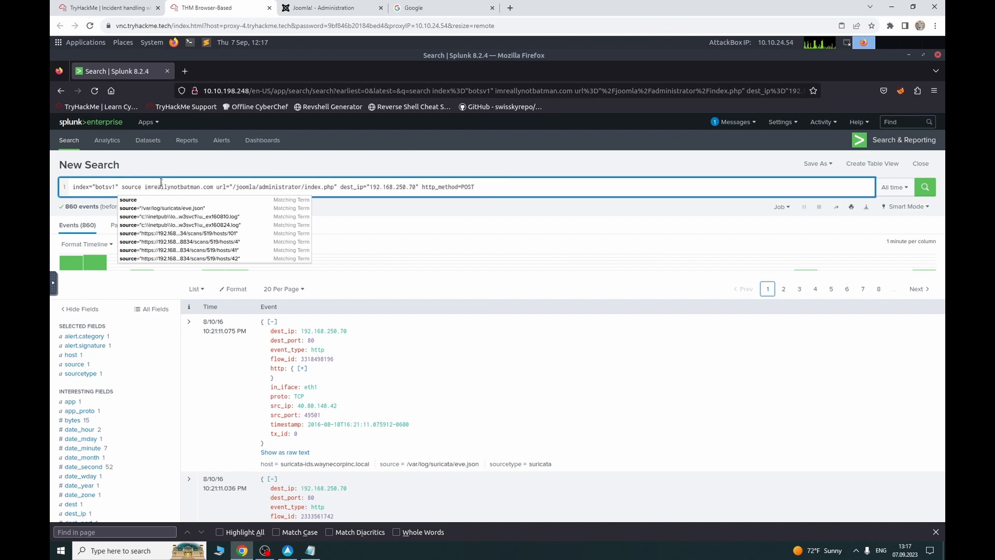
pyautogui.write('type')
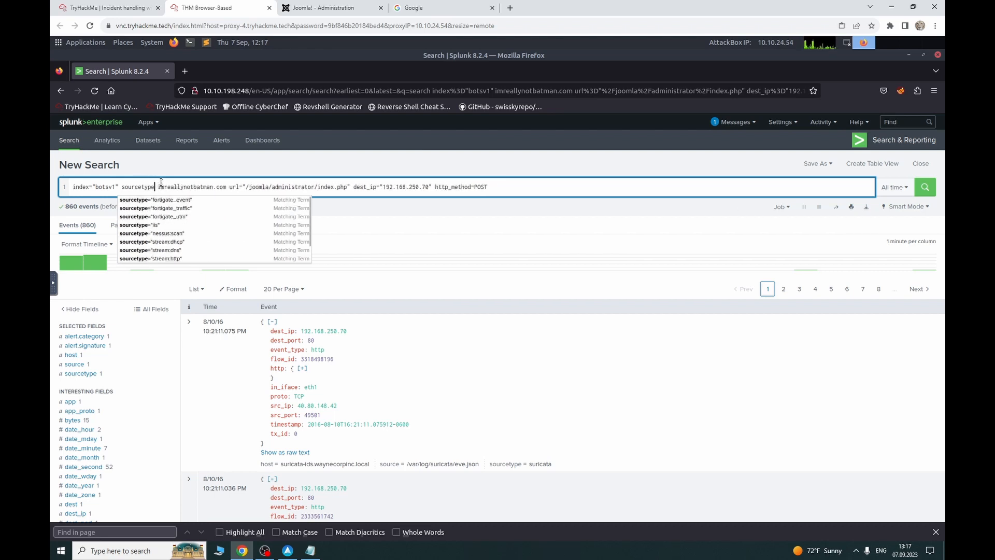
pyautogui.write('="')
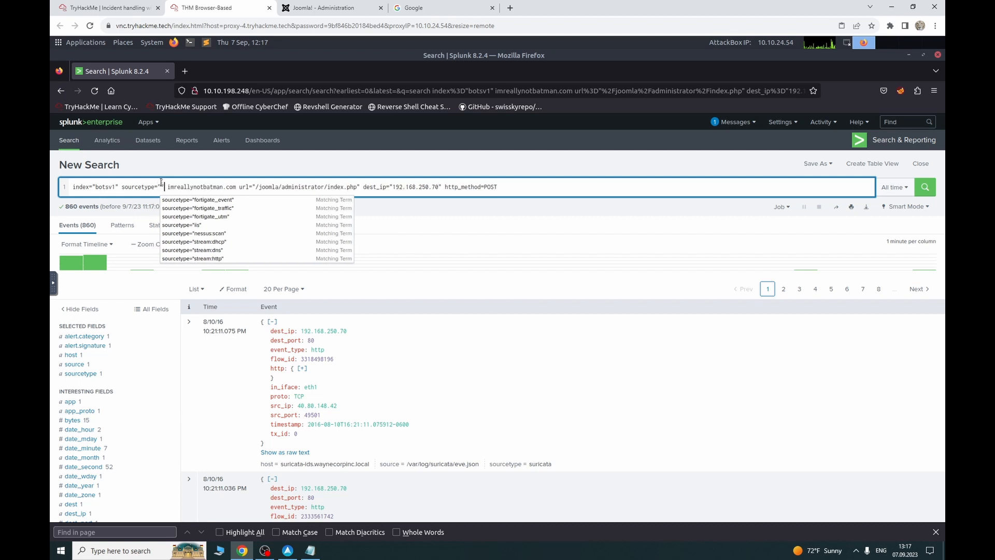
pyautogui.write('http')
pyautogui.press('Return')
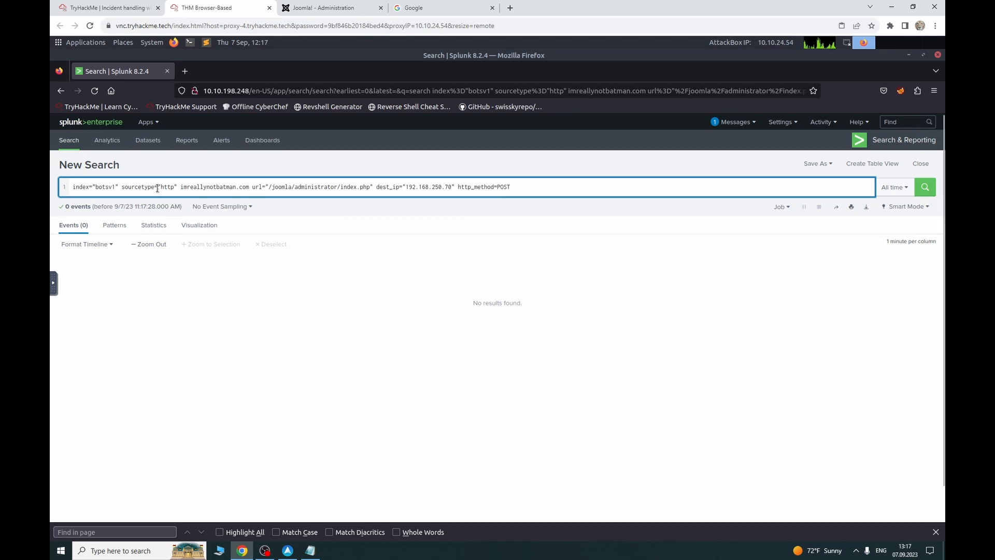
pyautogui.press('BackSpace')
pyautogui.press('BackSpace')
pyautogui.press('BackSpace')
pyautogui.press('BackSpace')
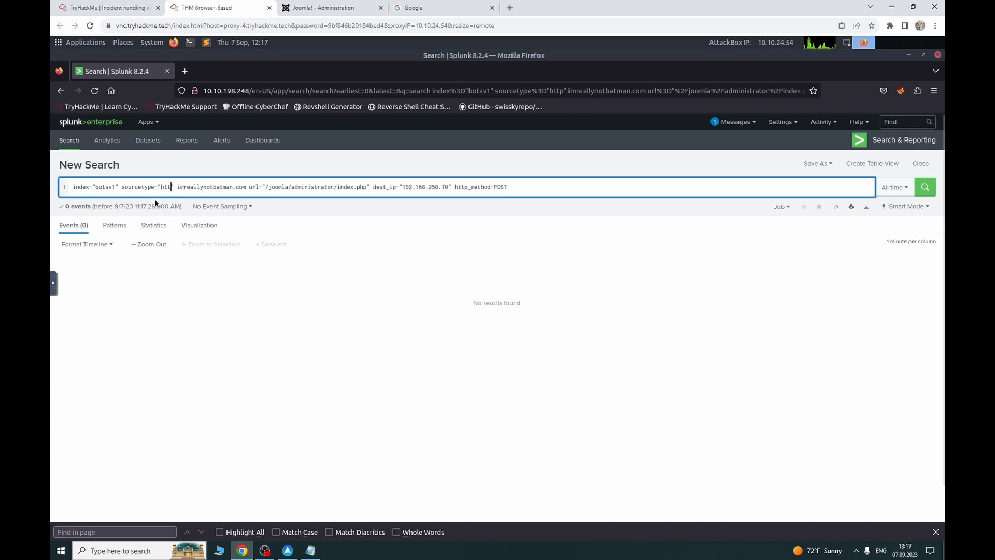
pyautogui.write('stream:htp')
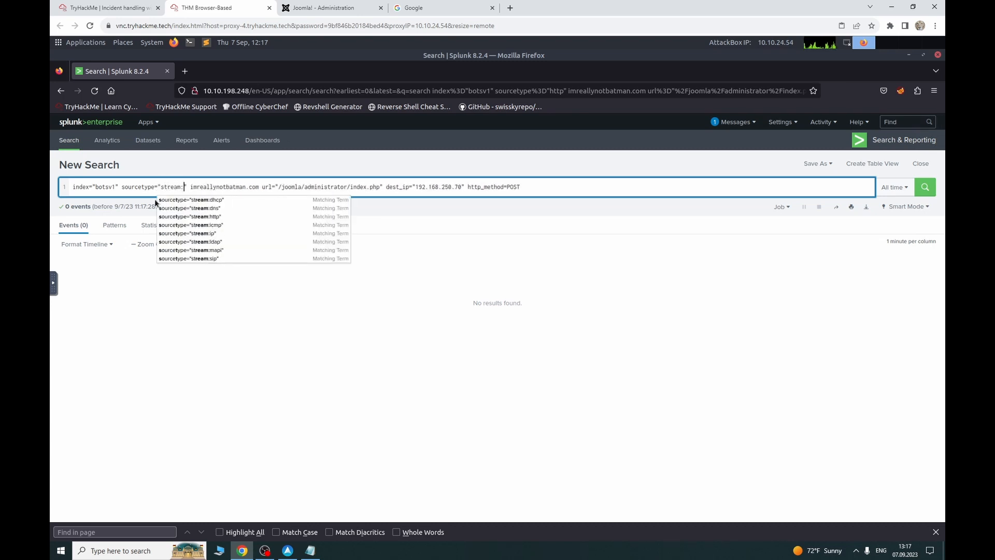
pyautogui.write('p')
pyautogui.press('Return')
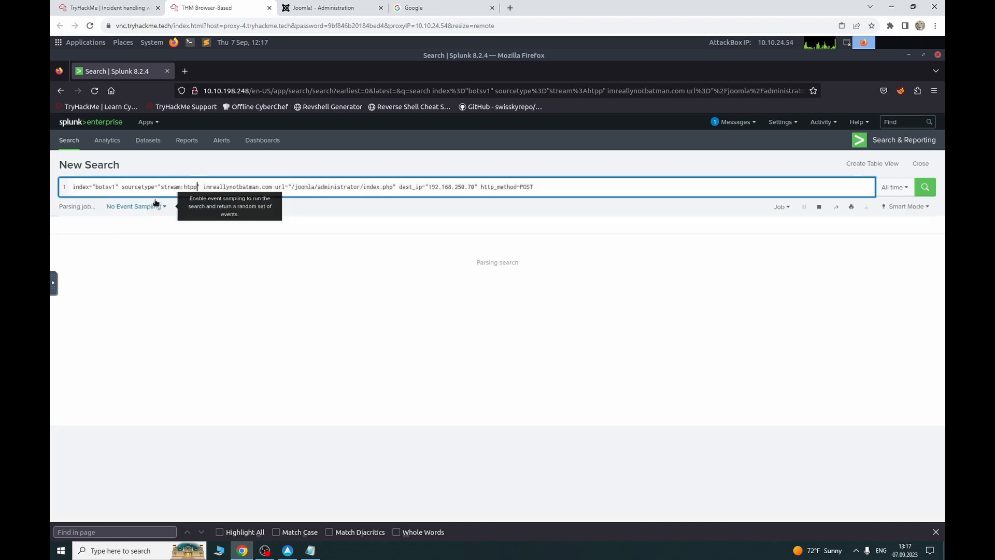
pyautogui.press('BackSpace')
pyautogui.write('t')
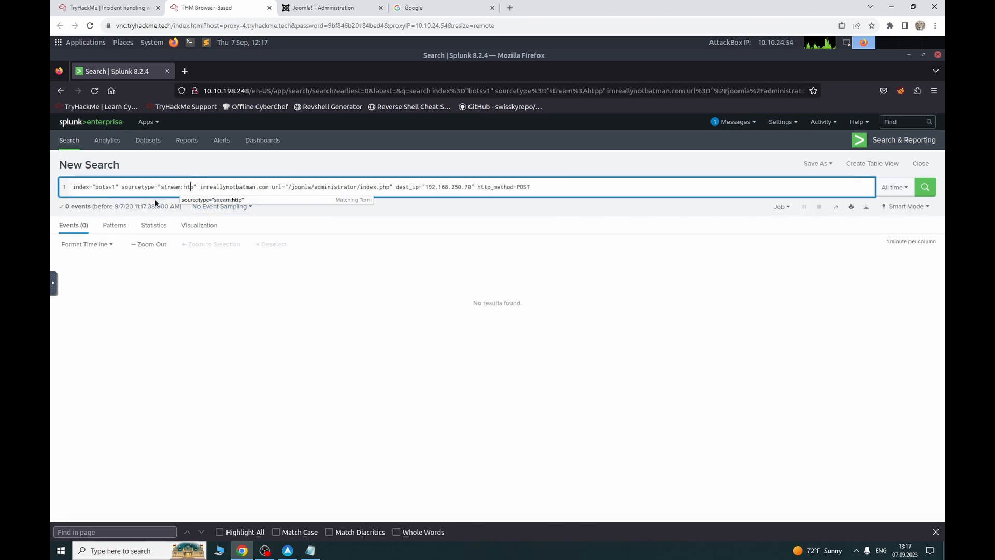
pyautogui.press('Return')
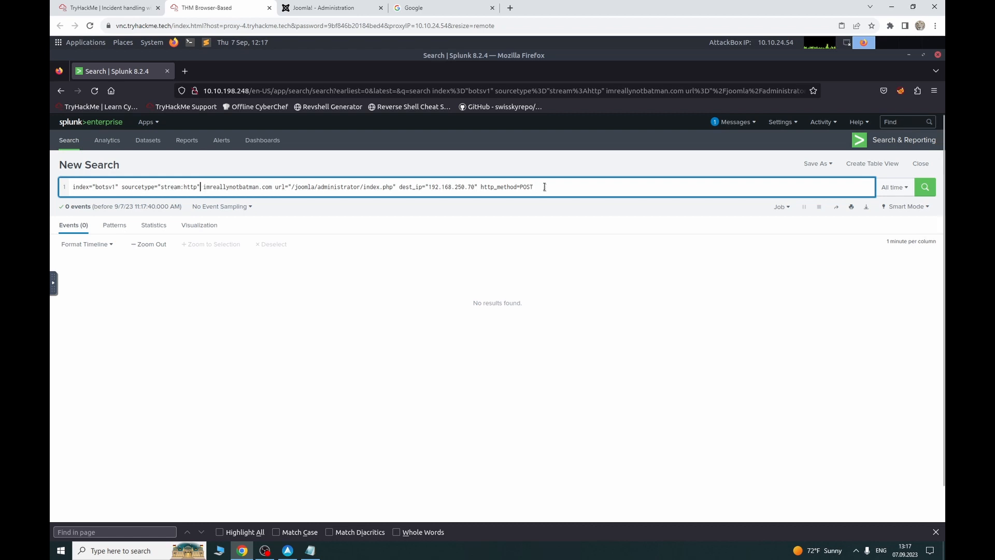
pyautogui.moveTo(544, 188); pyautogui.dragTo(204, 189)
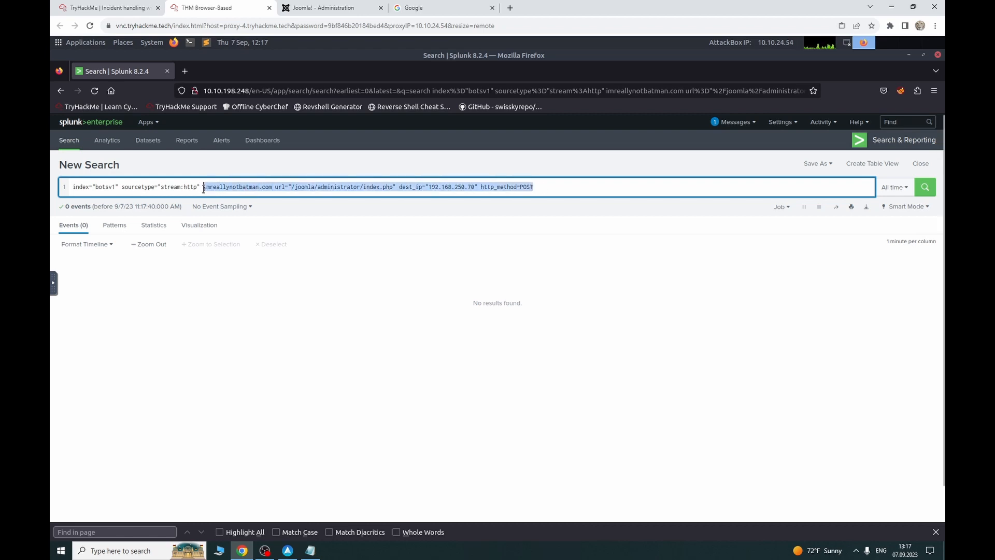
# Step: Rerun with only index and sourcetype, then check how many events carry form_data
pyautogui.press('BackSpace')
pyautogui.press('Return')
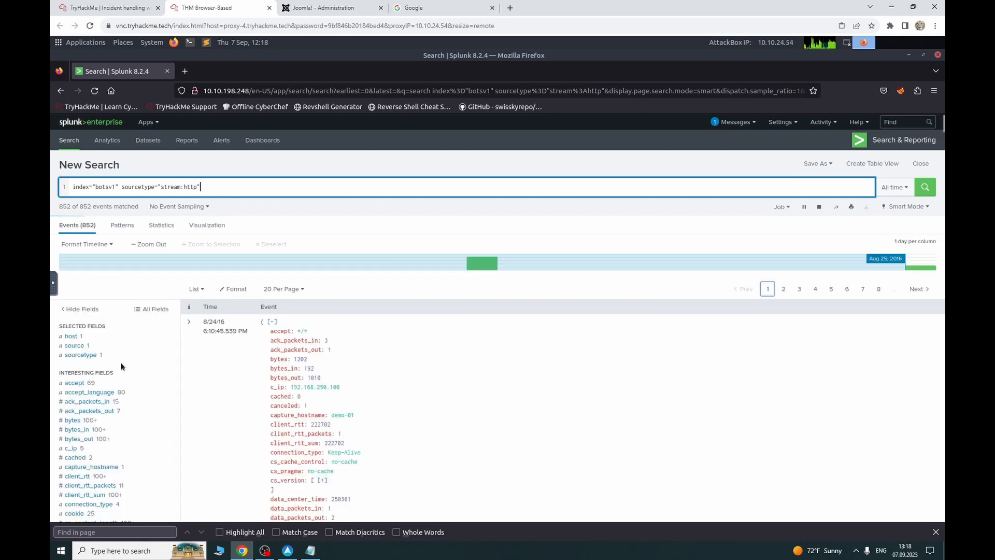
pyautogui.scroll(-3, 122, 366)
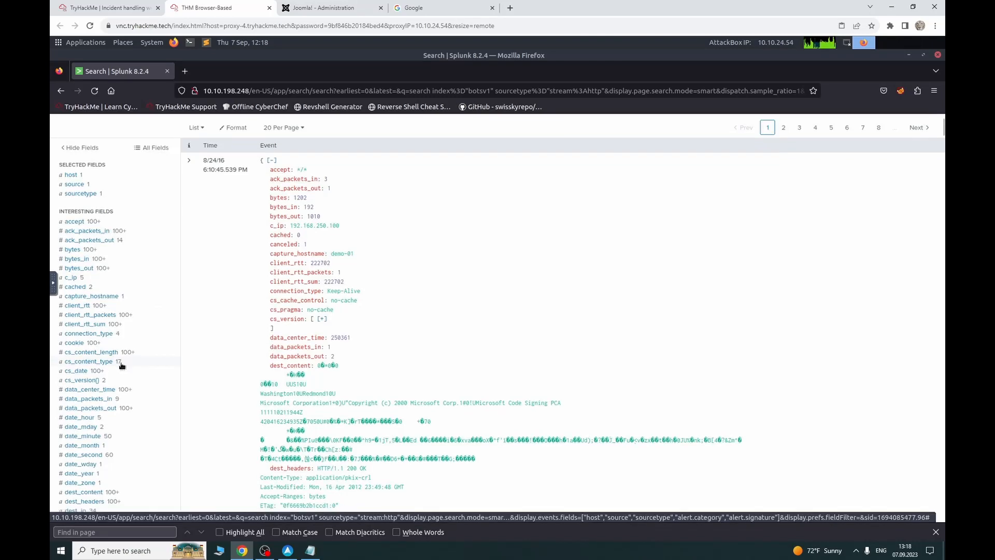
pyautogui.scroll(-3, 122, 366)
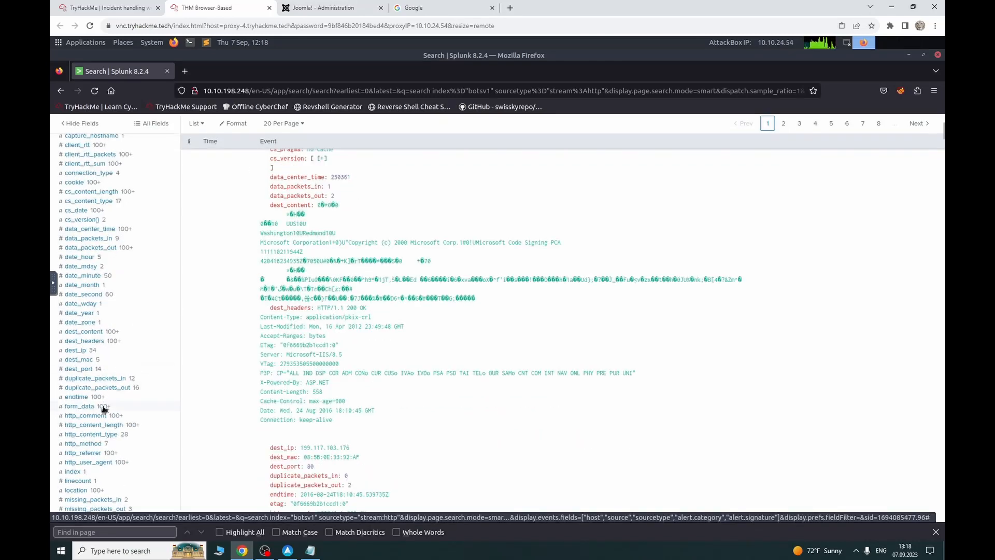
pyautogui.click(104, 408)
pyautogui.scroll(9, 121, 381)
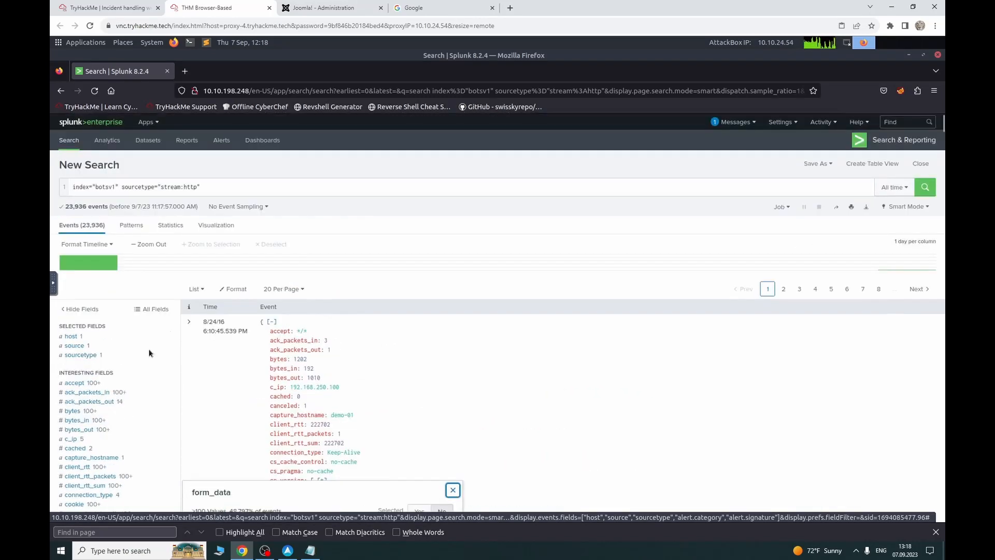
# Step: Append form_data to the query and filter uri to /joomla/administrator/index.php
pyautogui.click(235, 186)
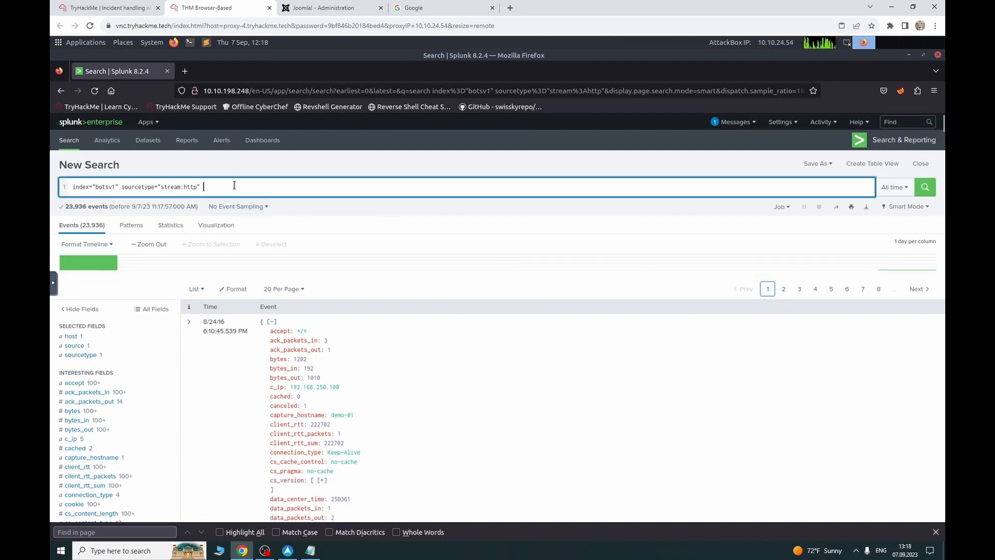
pyautogui.write('form_data')
pyautogui.press('Return')
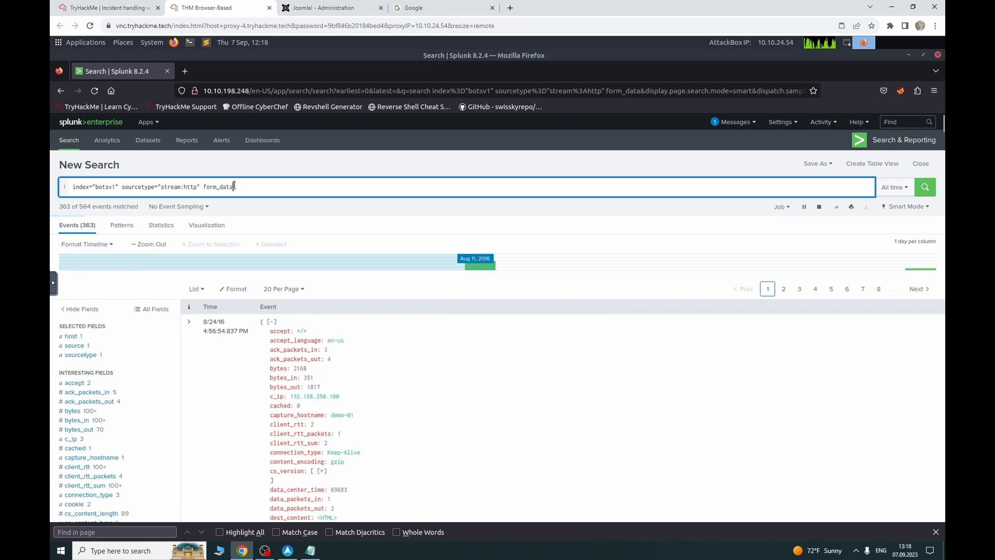
pyautogui.scroll(-15, 114, 337)
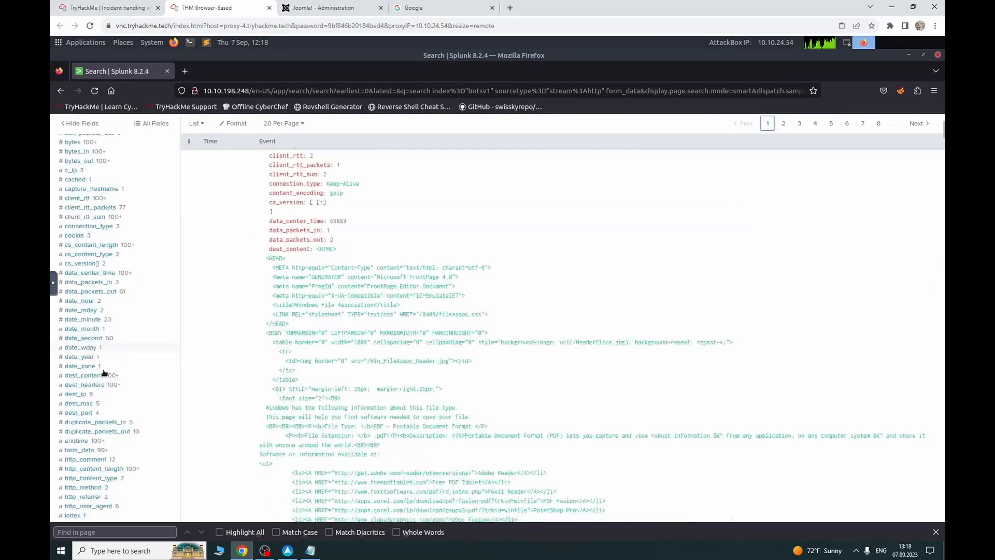
pyautogui.scroll(-2, 100, 425)
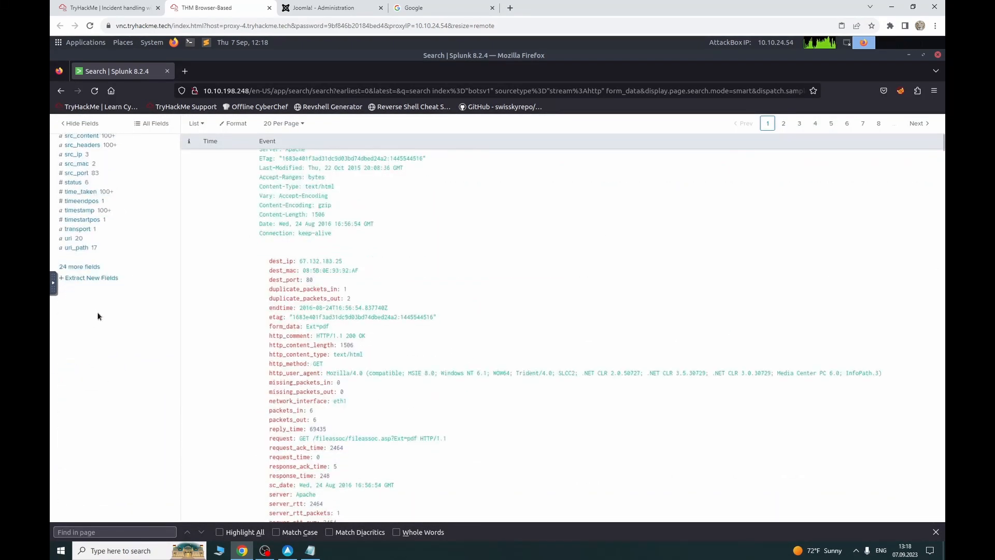
pyautogui.click(80, 241)
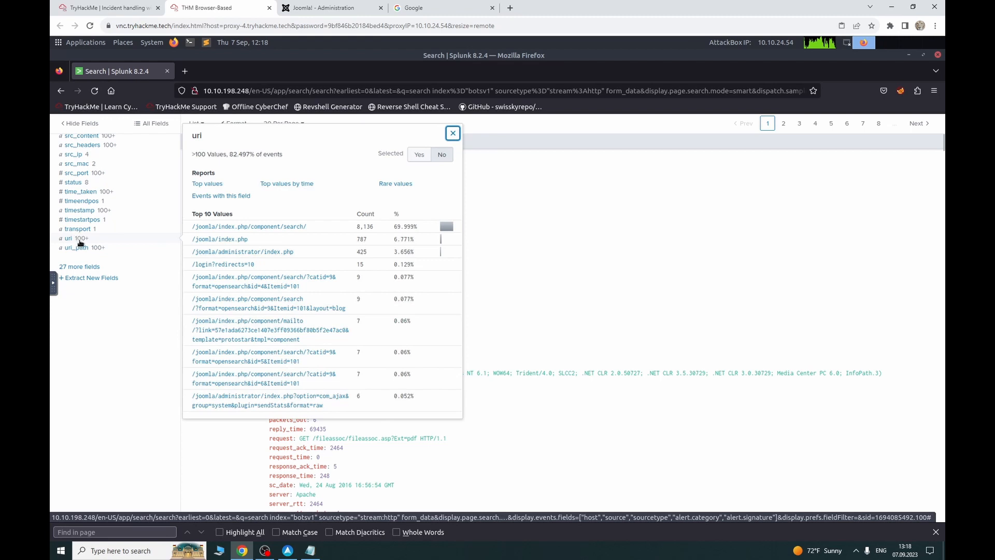
pyautogui.click(255, 253)
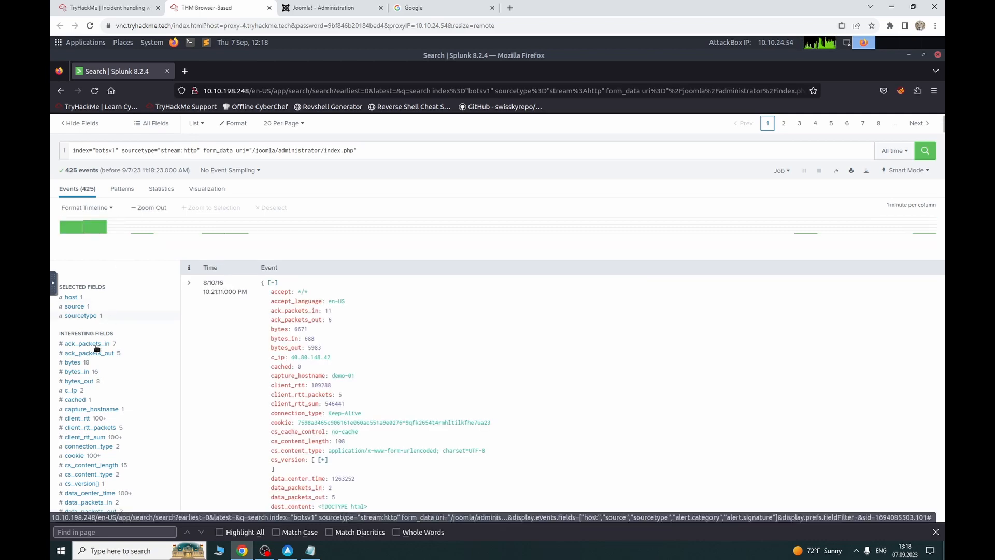
pyautogui.scroll(-4, 96, 349)
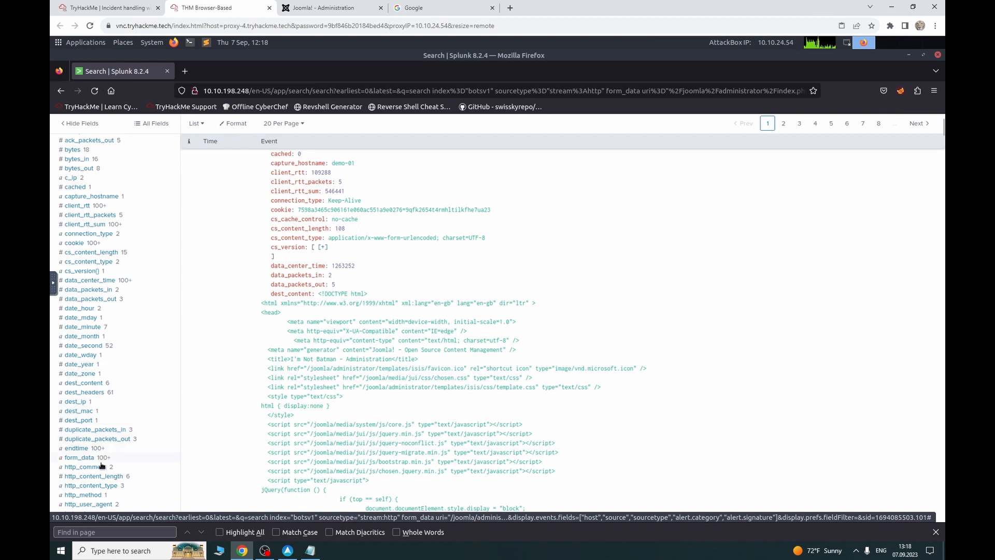
pyautogui.click(101, 494)
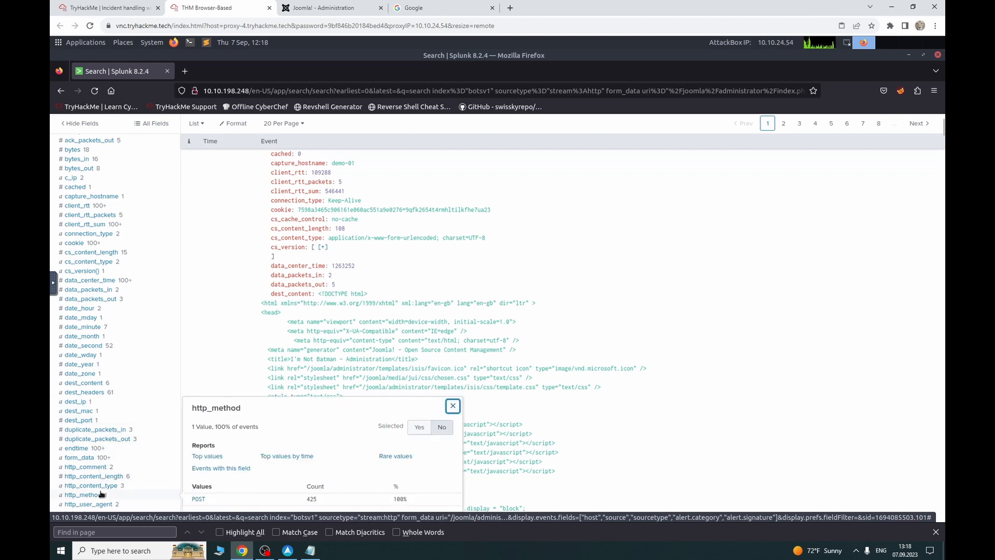
pyautogui.click(199, 499)
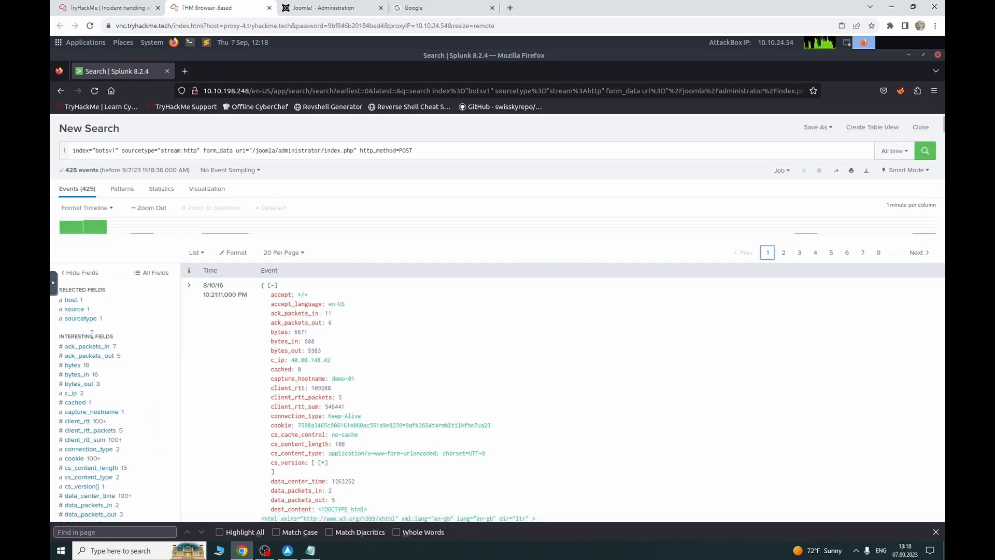
pyautogui.scroll(-10, 92, 334)
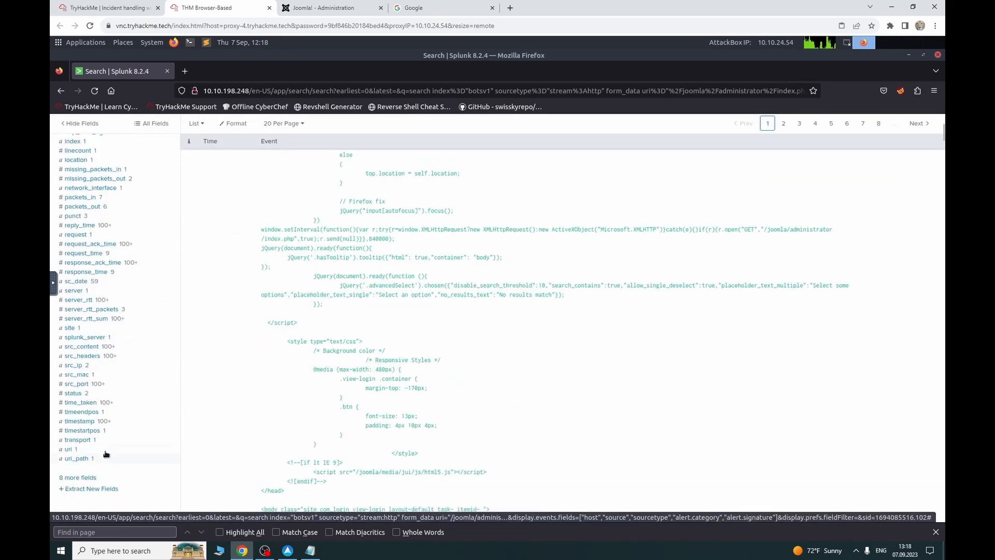
pyautogui.scroll(2, 112, 373)
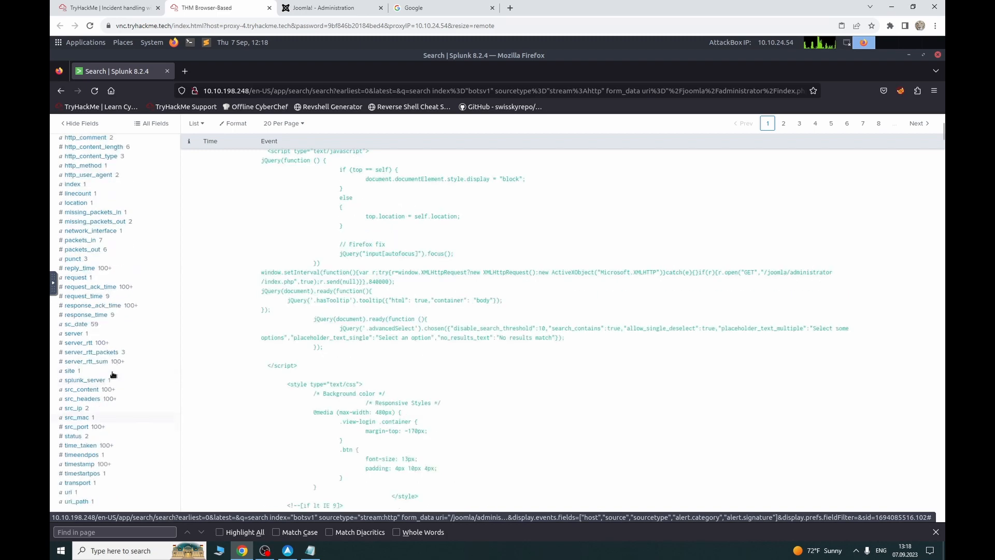
pyautogui.scroll(5, 110, 358)
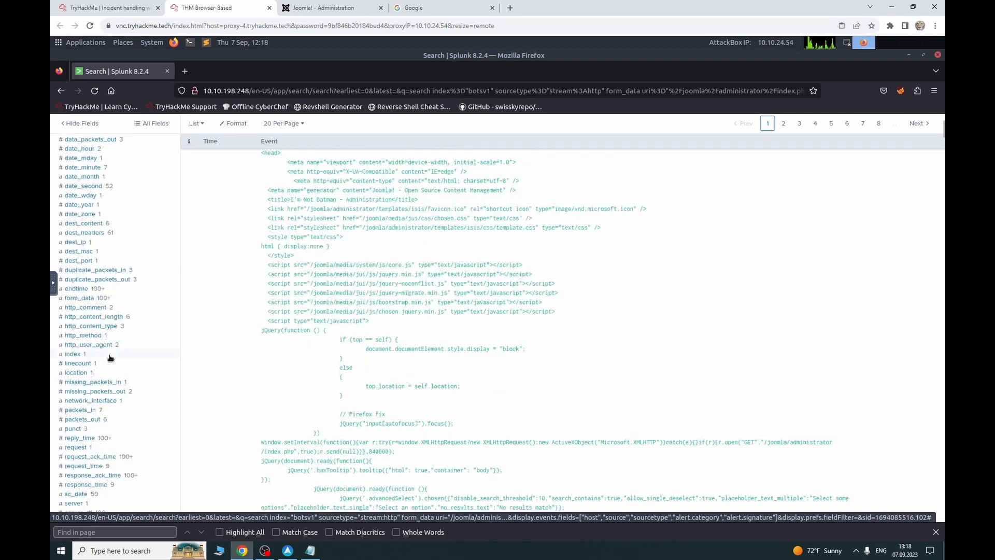
pyautogui.scroll(5, 110, 356)
pyautogui.scroll(8, 110, 357)
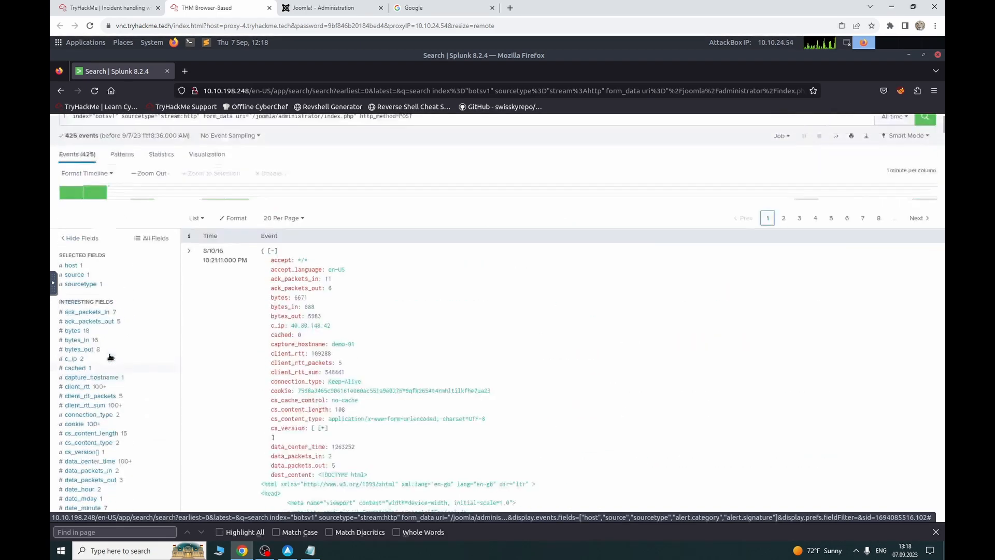
pyautogui.scroll(-7, 96, 427)
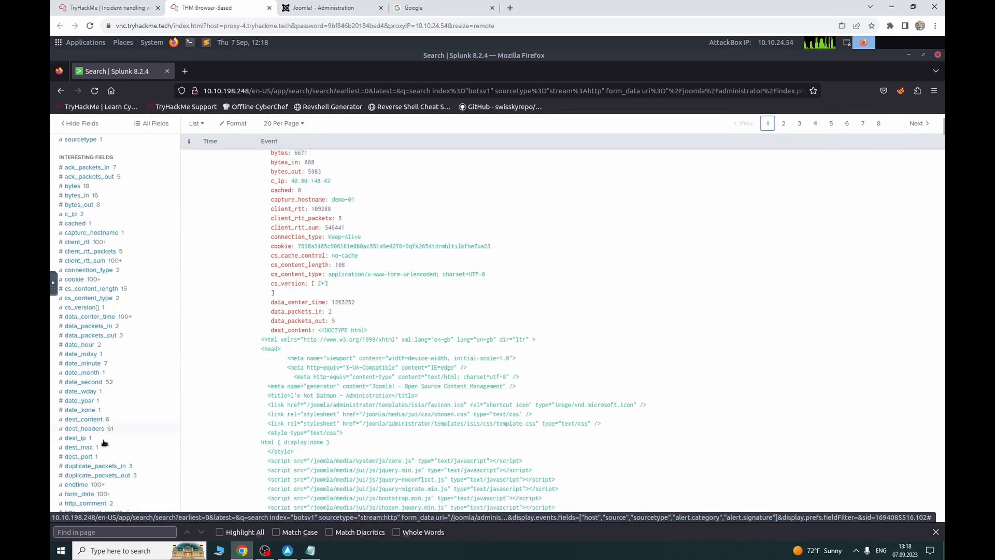
pyautogui.click(75, 438)
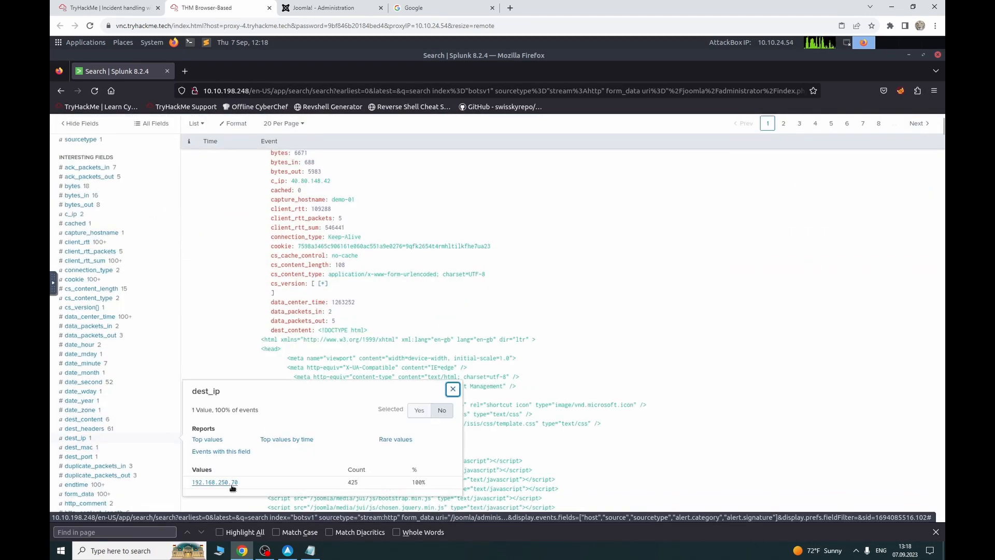
pyautogui.scroll(5, 226, 327)
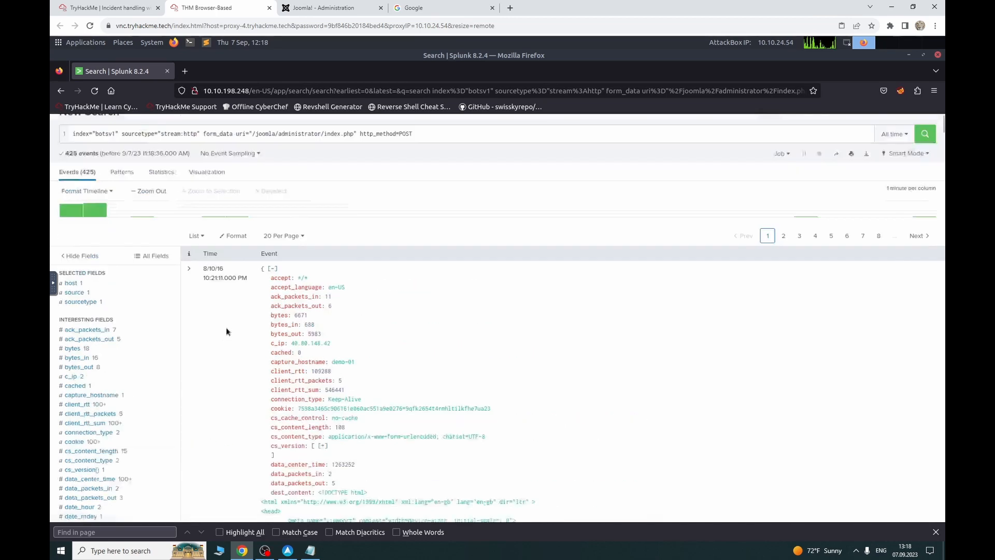
pyautogui.click(455, 182)
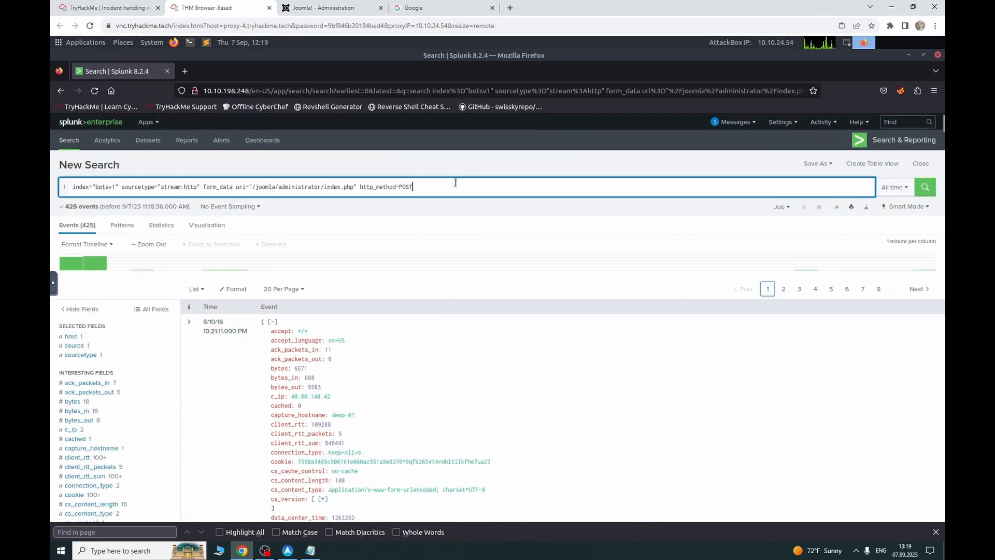
# Step: Add a '| table form_data dest_ip src_ip uri' line to the query and run it
pyautogui.hotkey('shift', 'Return')
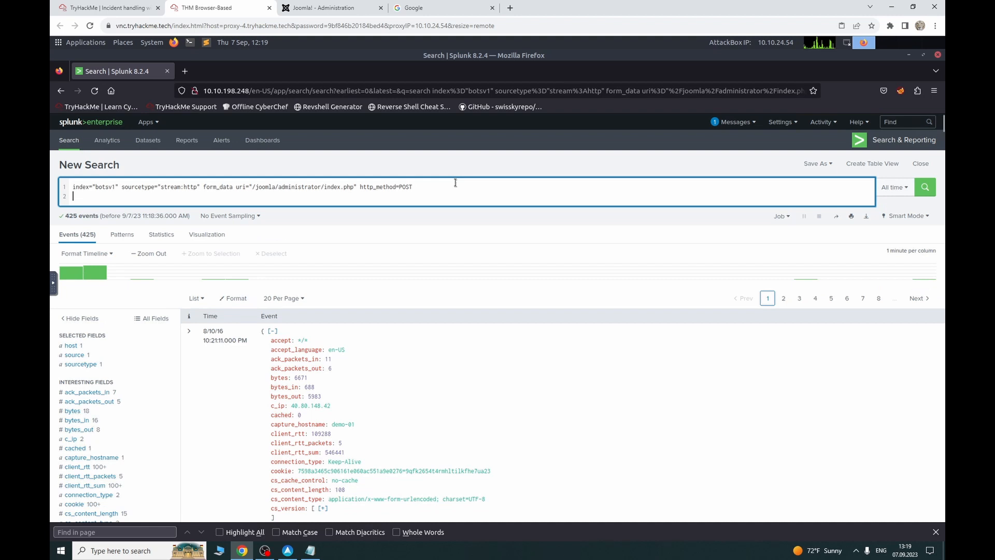
pyautogui.write('| tabvl')
pyautogui.press('BackSpace')
pyautogui.write('le from')
pyautogui.press('BackSpace')
pyautogui.press('BackSpace')
pyautogui.press('BackSpace')
pyautogui.write('orm_data dest_ip src_ip uri')
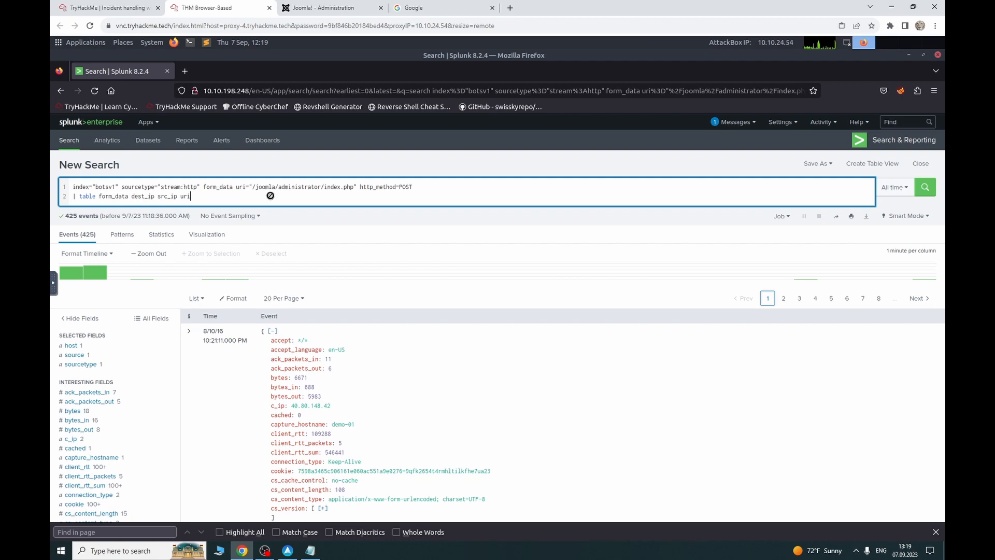
pyautogui.press('Return')
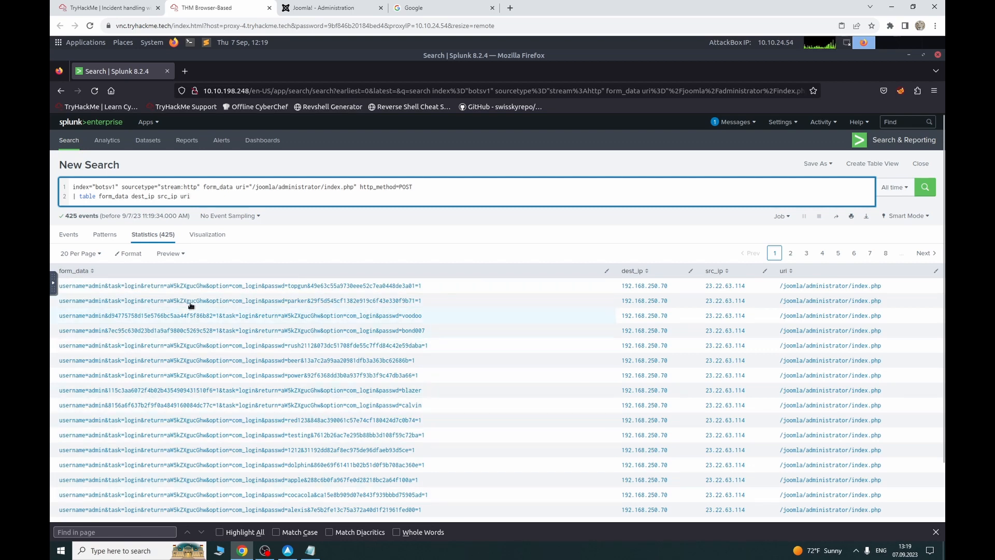
pyautogui.click(122, 5)
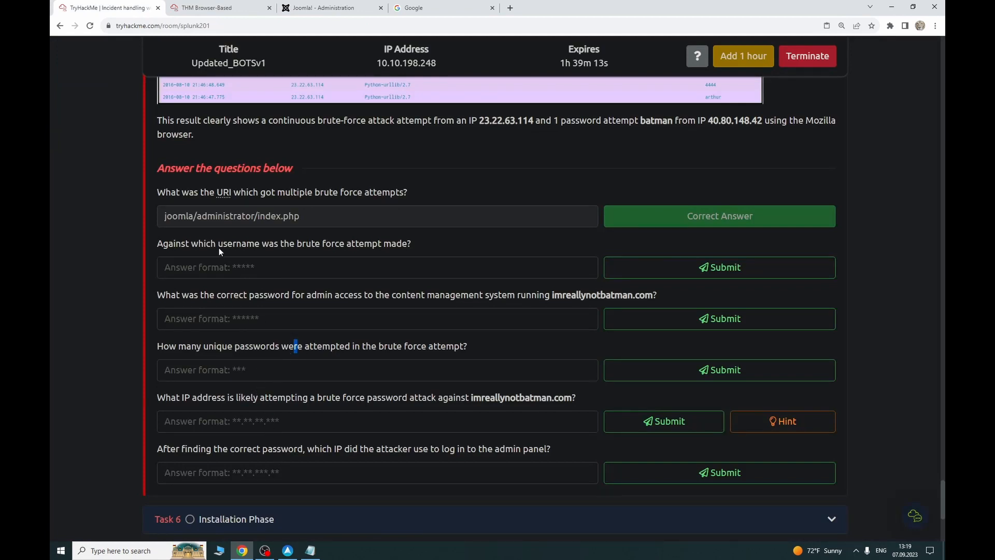
# Step: Submit admin as the username targeted by the brute-force attack
pyautogui.click(346, 269)
pyautogui.write('admin')
pyautogui.press('Return')
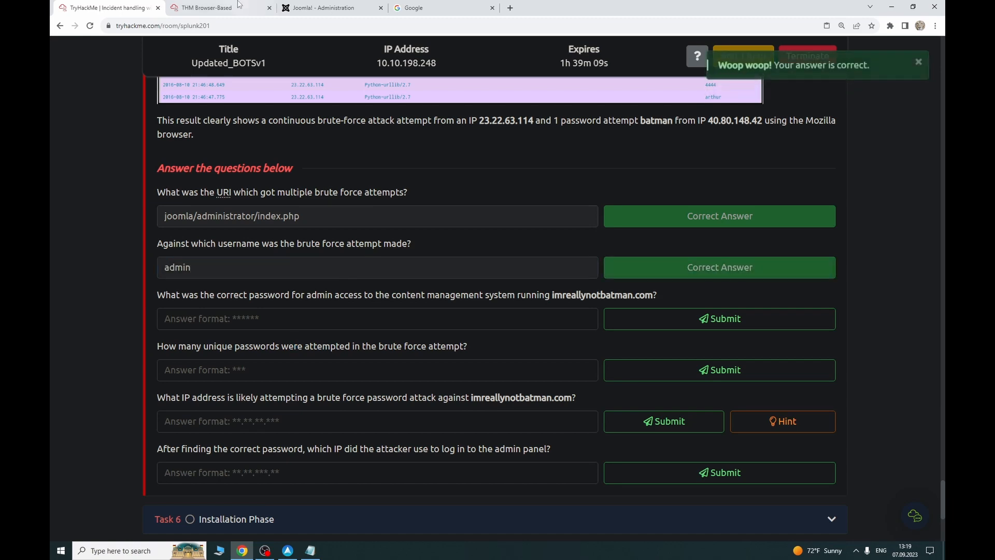
pyautogui.click(207, 7)
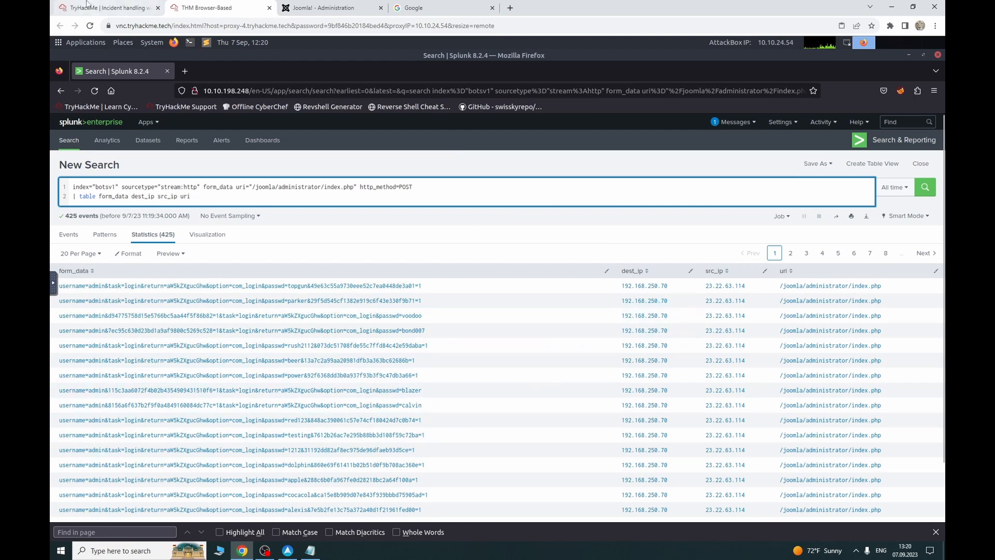
pyautogui.click(107, 8)
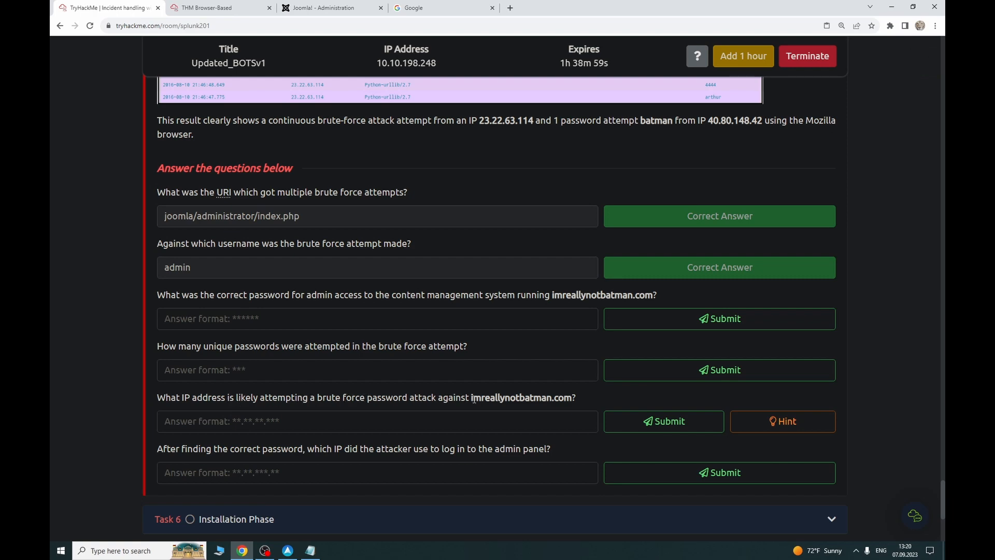
# Step: Copy 23.22.63.114 from the Splunk table and submit it as the brute-force IP
pyautogui.click(203, 8)
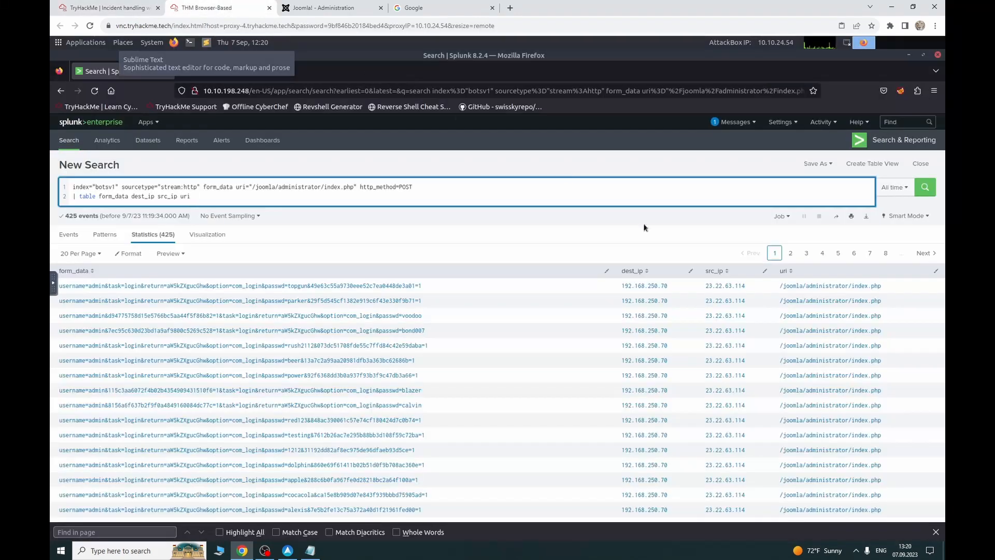
pyautogui.moveTo(757, 287); pyautogui.dragTo(707, 288)
pyautogui.hotkey('ctrl', 'c')
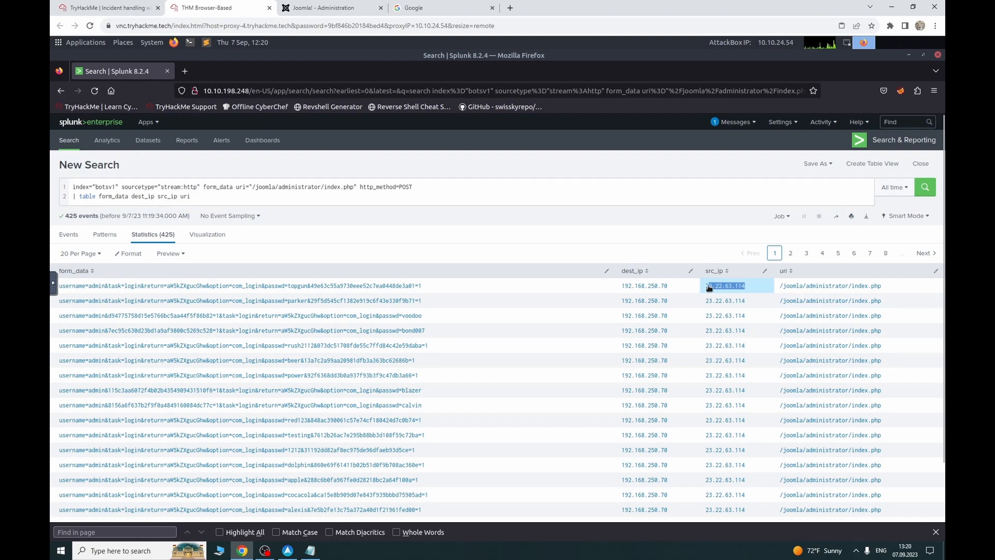
pyautogui.click(106, 8)
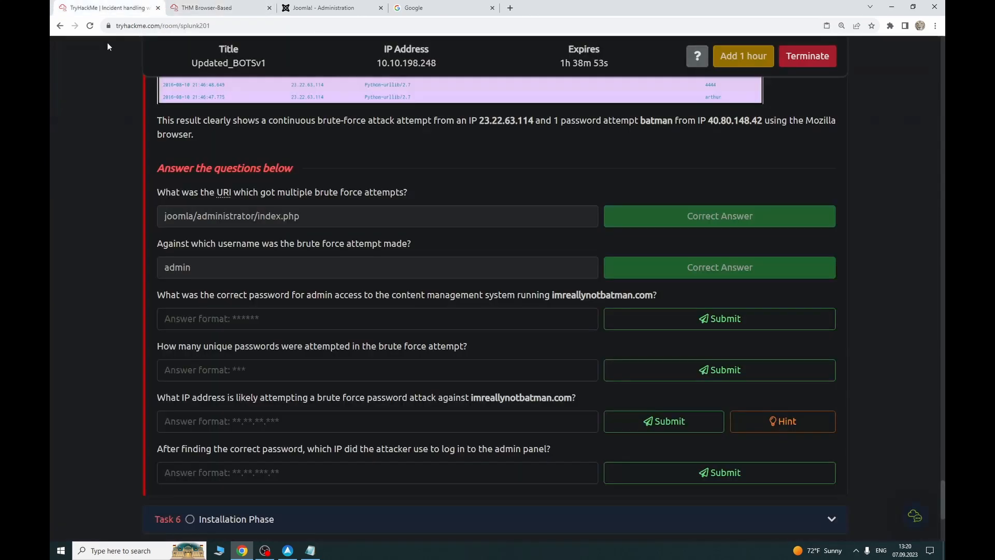
pyautogui.hotkey('ctrl', 'v')
pyautogui.click(683, 417)
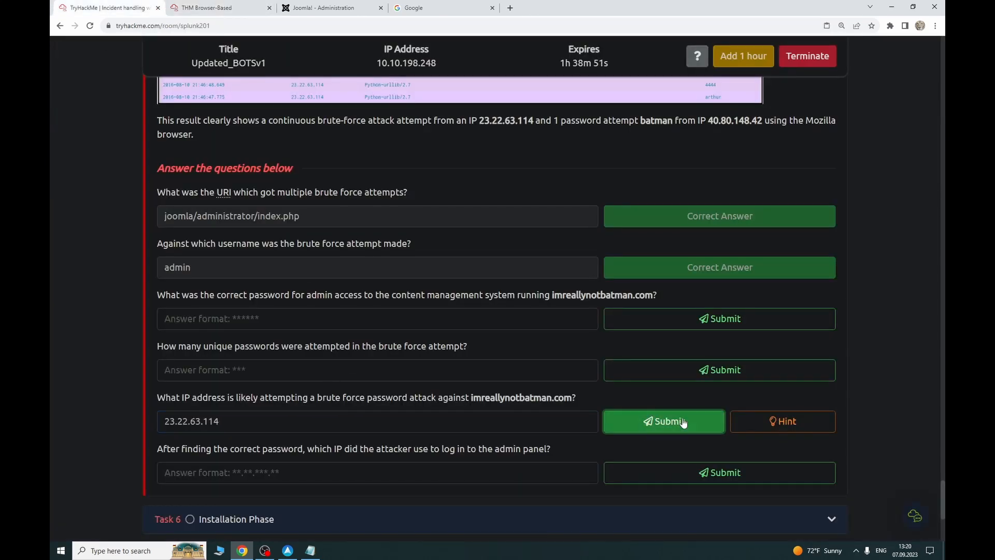
# Step: Try 425 as the unique password count, which is rejected
pyautogui.click(222, 5)
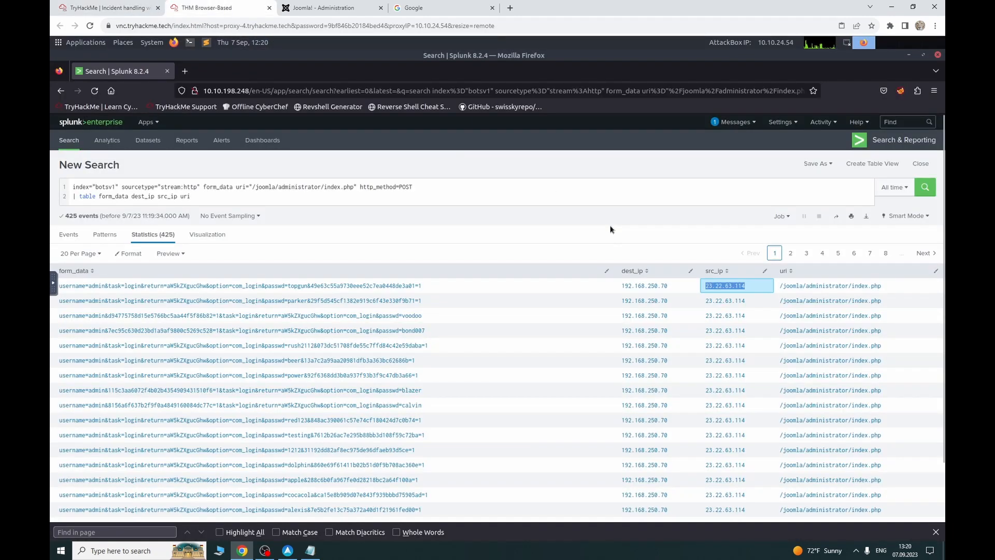
pyautogui.click(106, 8)
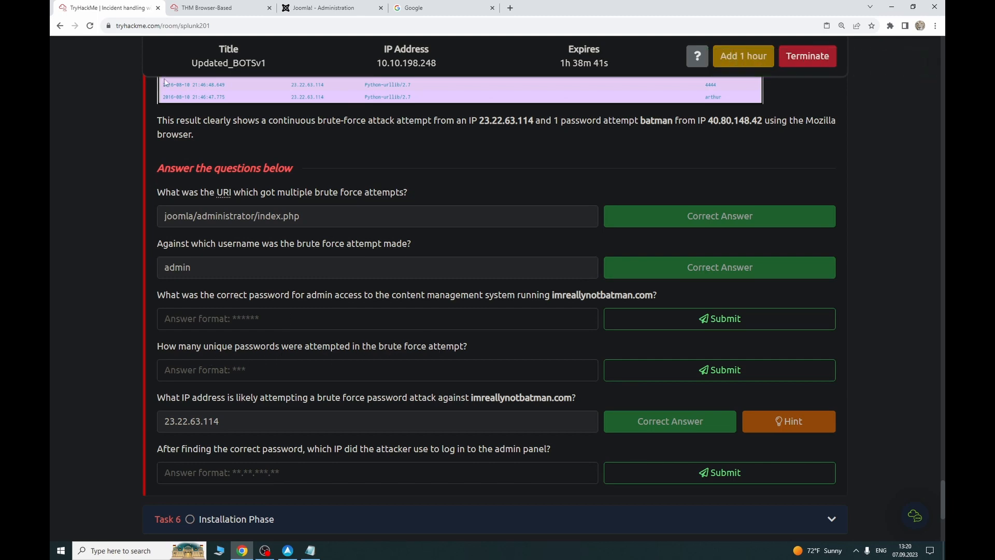
pyautogui.click(207, 8)
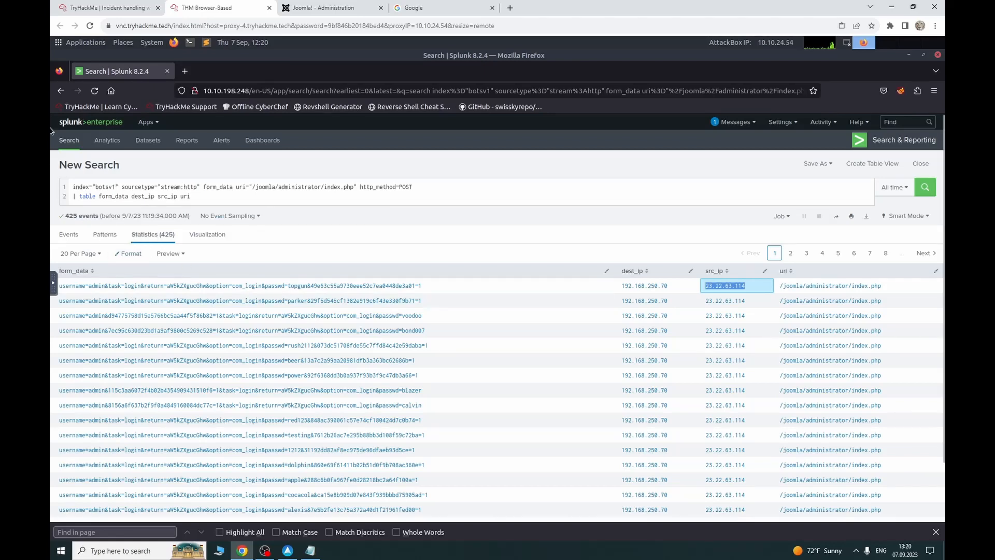
pyautogui.click(107, 7)
pyautogui.click(234, 375)
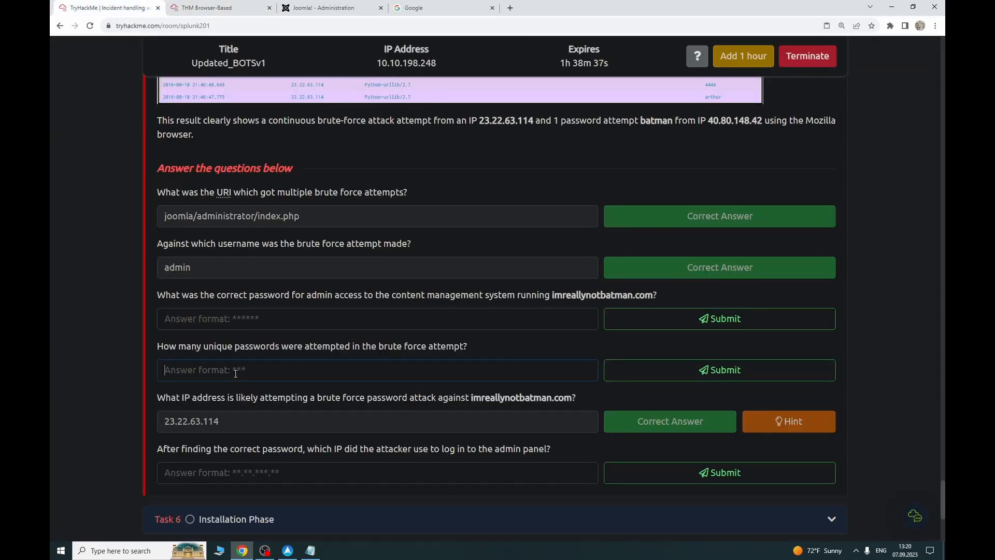
pyautogui.write('425')
pyautogui.press('Return')
pyautogui.press('BackSpace')
pyautogui.press('BackSpace')
# Step: Go back to the Splunk query and select its table line
pyautogui.click(220, 7)
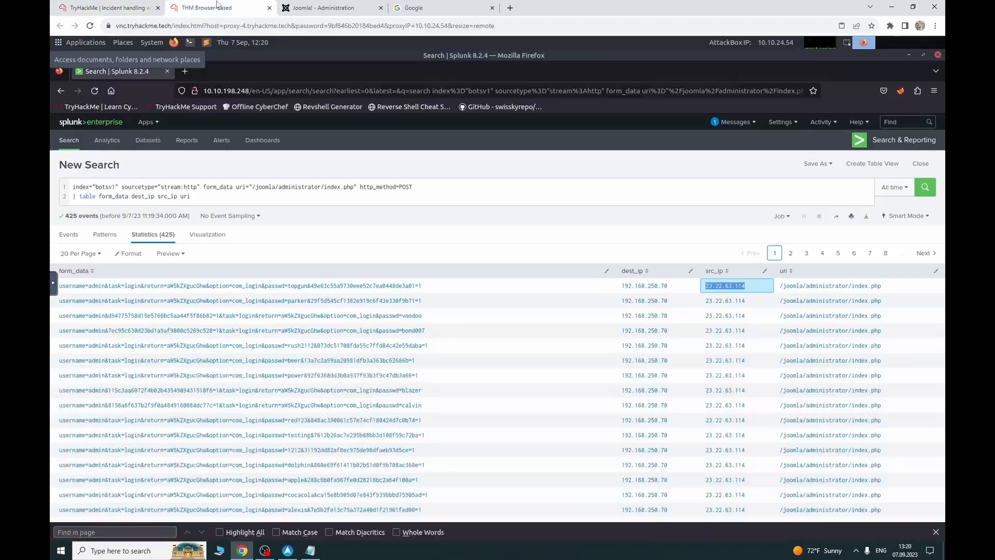
pyautogui.click(106, 6)
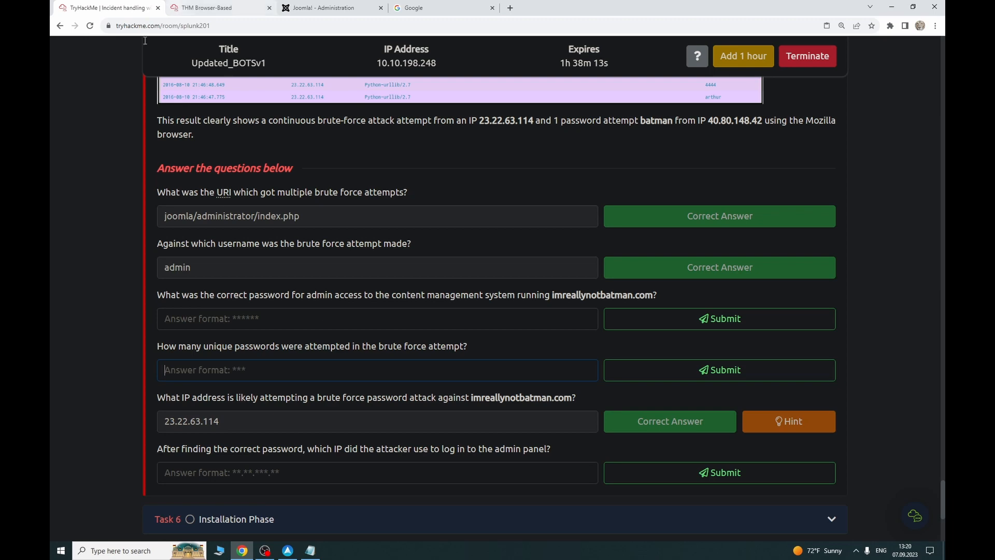
pyautogui.click(210, 6)
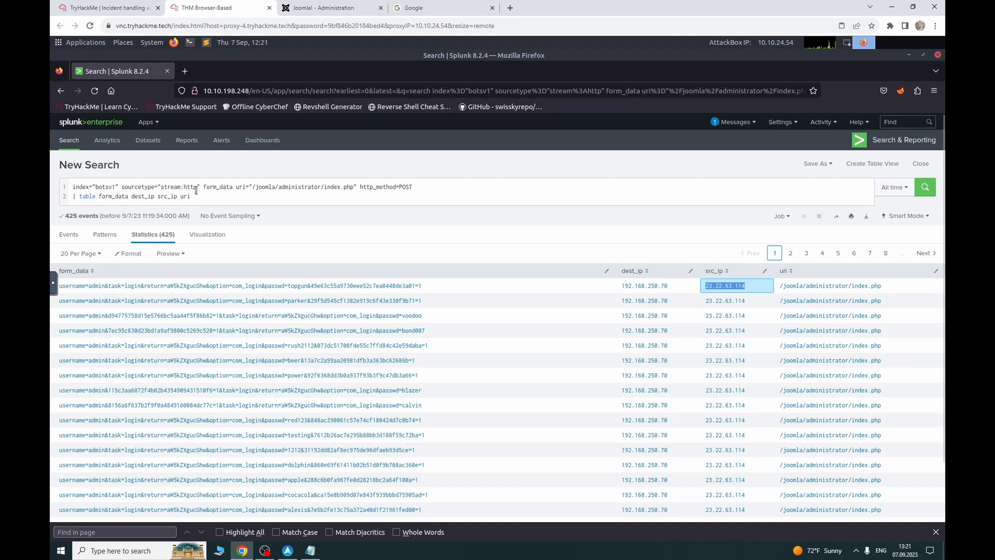
pyautogui.moveTo(198, 195); pyautogui.dragTo(72, 196)
# Step: Replace the table line with form_data=*username*passwd* and run it, leaving 413 events
pyautogui.press('BackSpace')
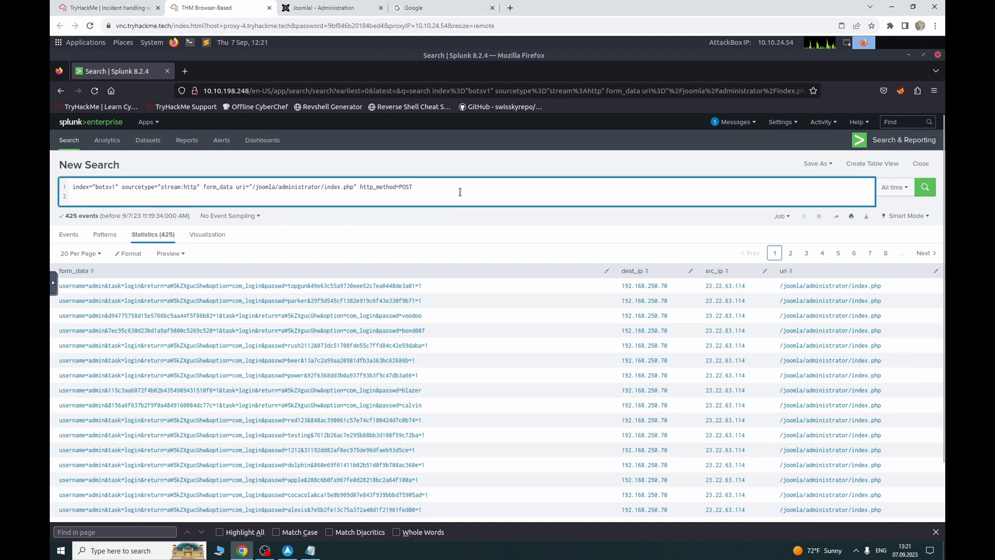
pyautogui.press('BackSpace')
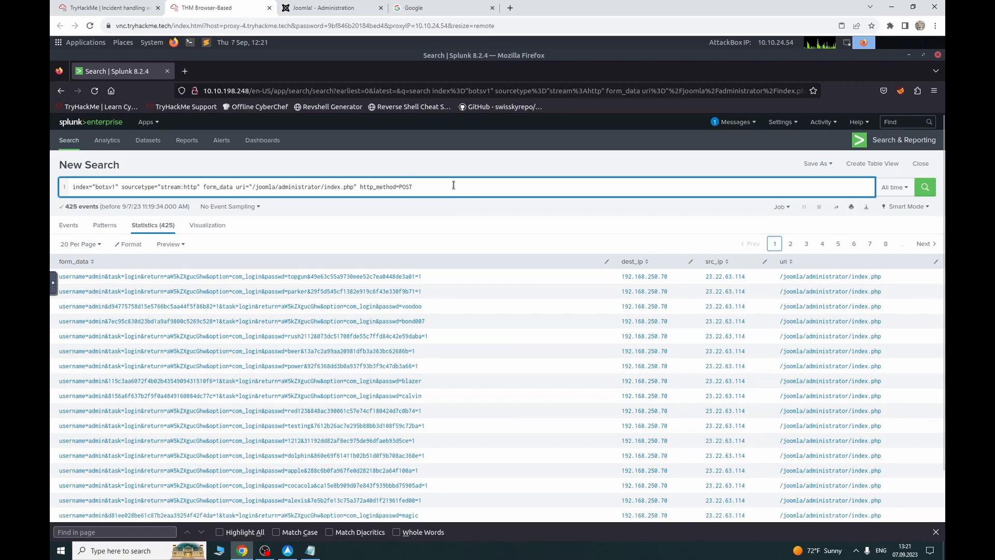
pyautogui.write('fomr')
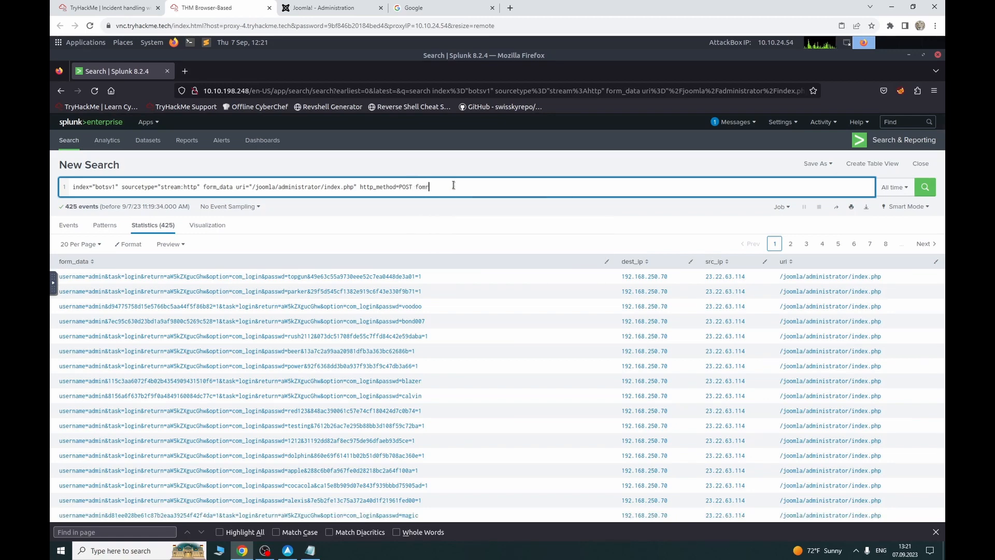
pyautogui.press('BackSpace')
pyautogui.press('BackSpace')
pyautogui.write('rm_dat')
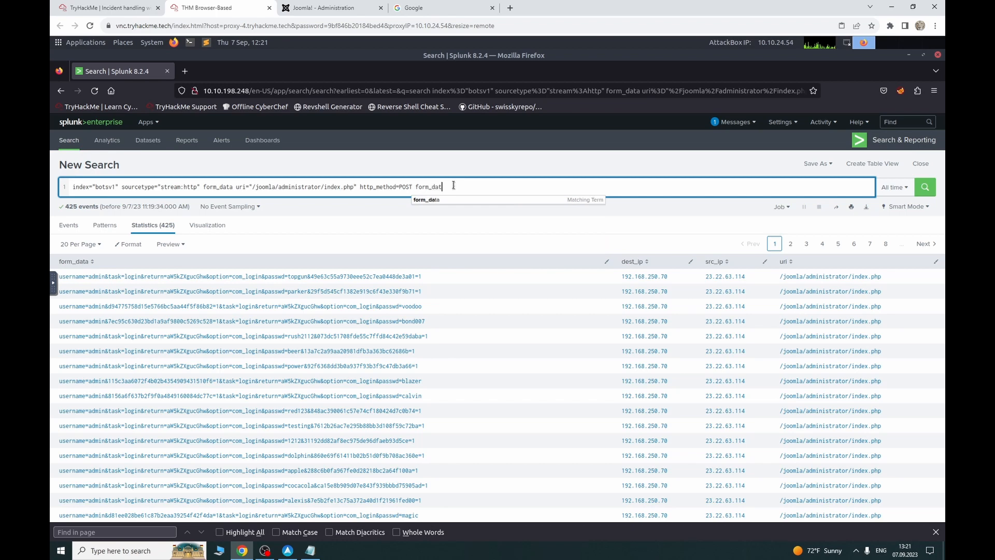
pyautogui.write('a=*')
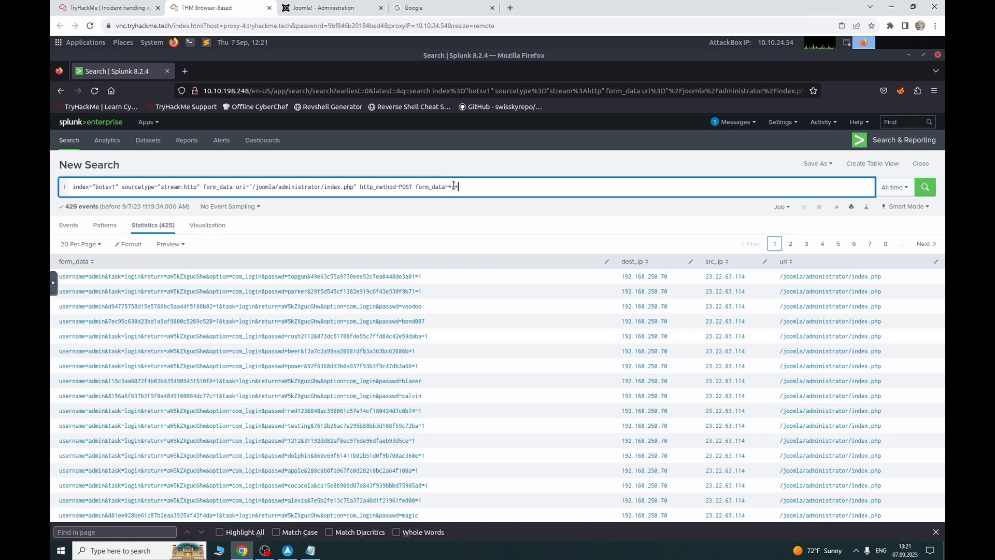
pyautogui.write('username*passwd*')
pyautogui.press('Return')
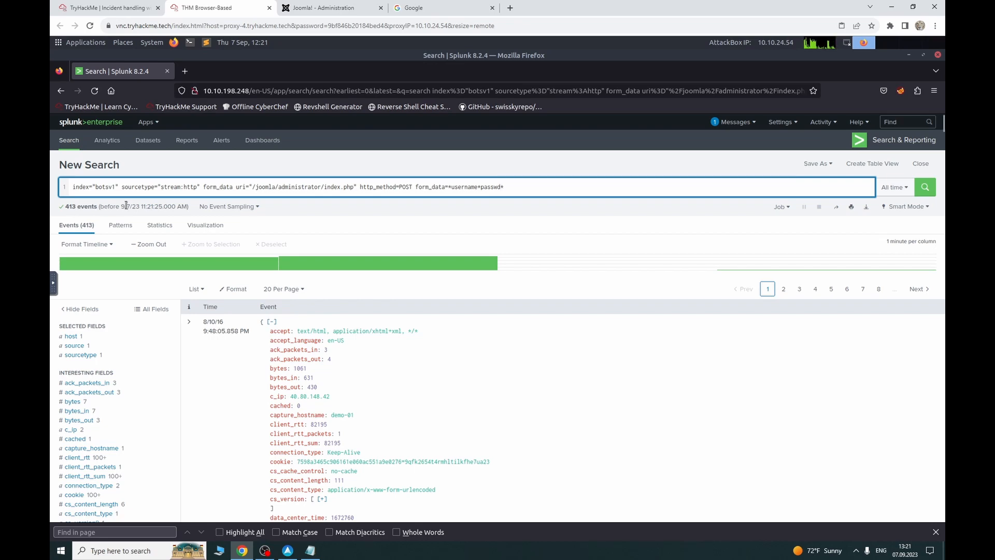
# Step: Read the src_ip counts and submit 412 as the unique password count
pyautogui.scroll(-6, 151, 286)
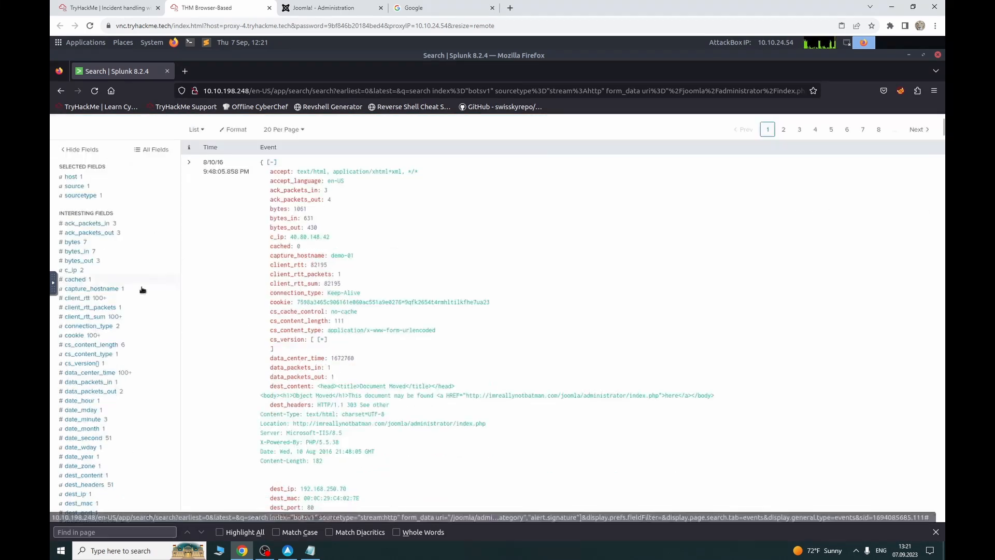
pyautogui.scroll(-5, 119, 383)
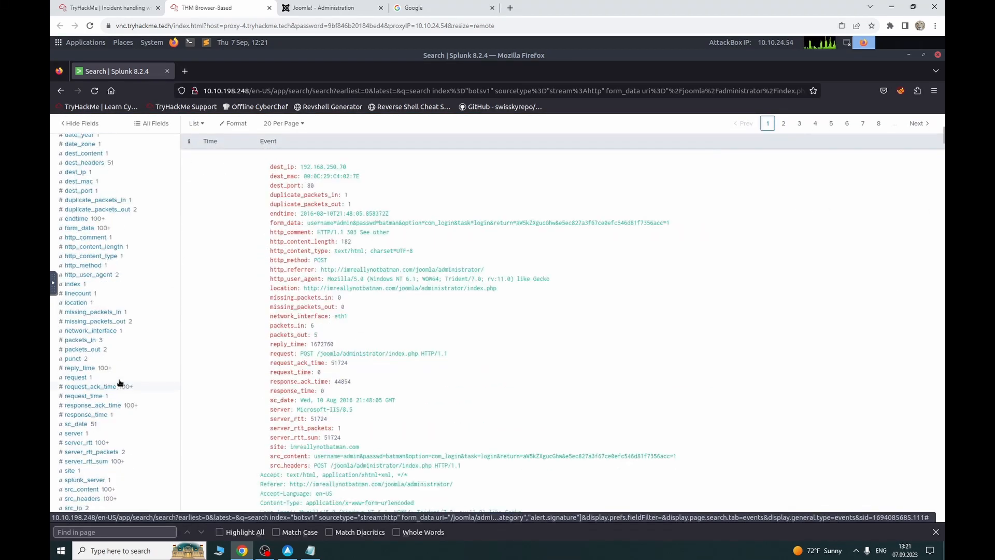
pyautogui.click(95, 403)
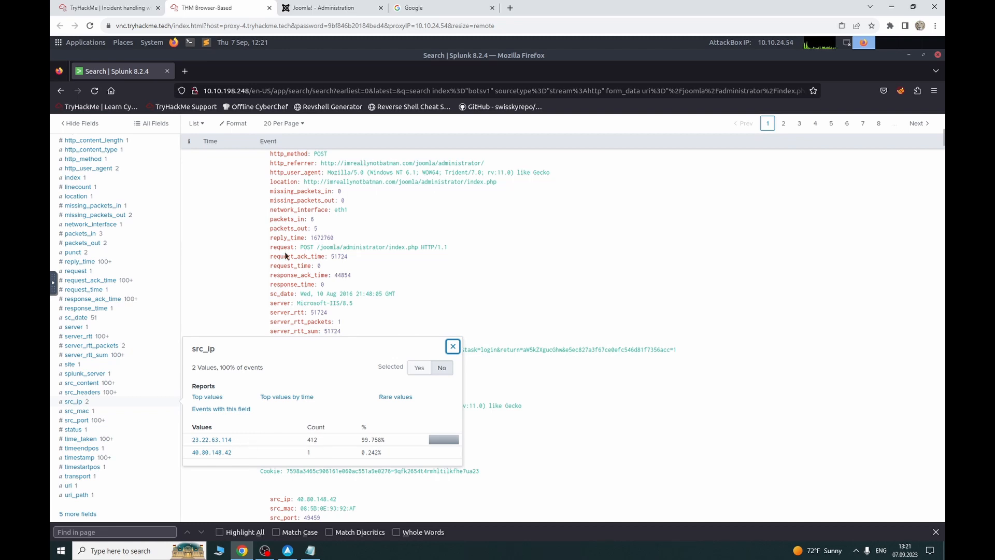
pyautogui.moveTo(324, 438); pyautogui.dragTo(206, 435)
pyautogui.click(106, 8)
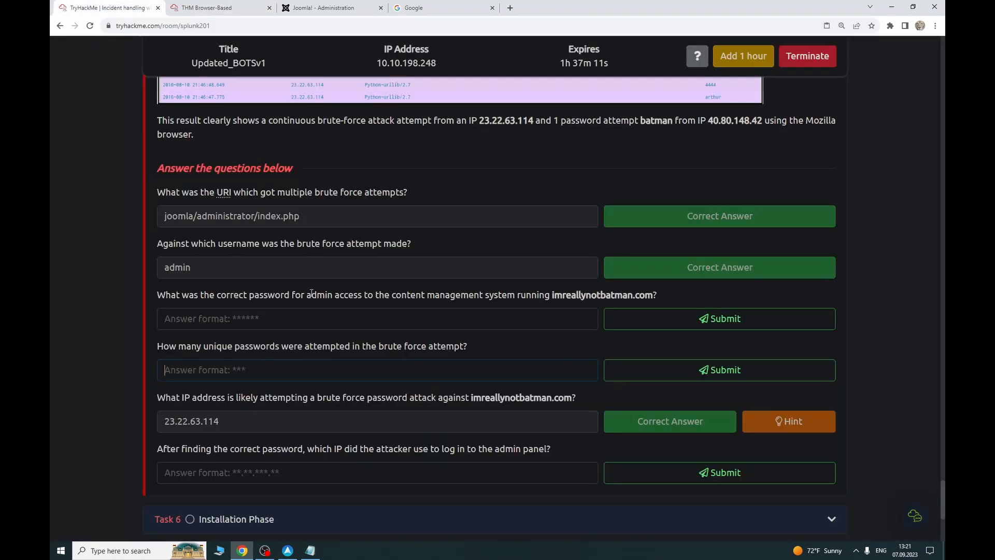
pyautogui.click(245, 367)
pyautogui.write('412')
pyautogui.press('Return')
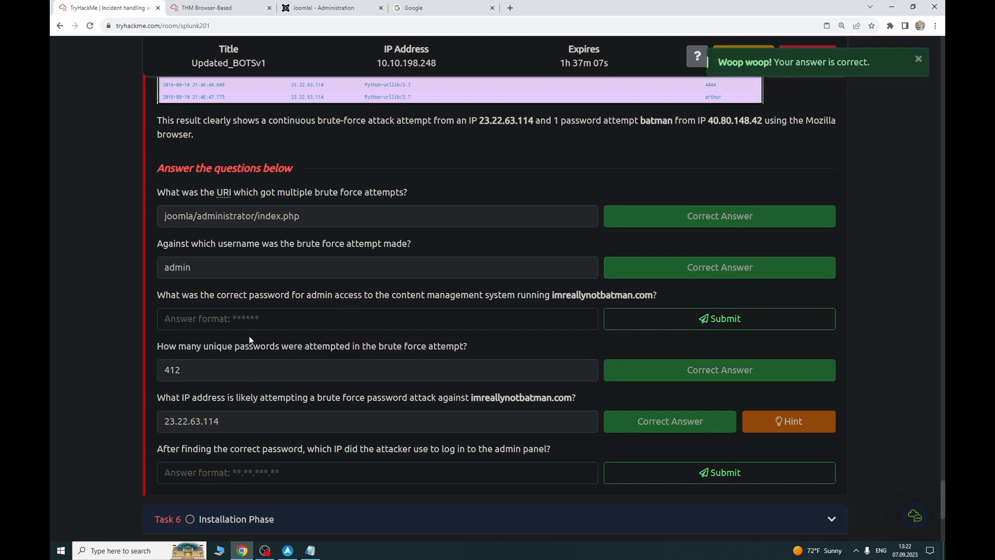
# Step: Add src_ip="40.80.148.42" to the search, narrowing it to one event
pyautogui.click(206, 6)
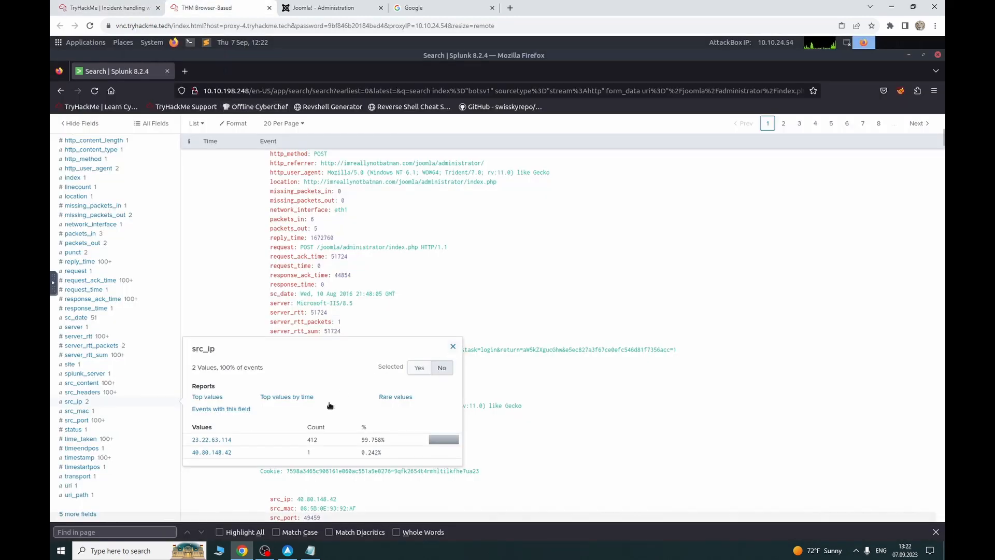
pyautogui.doubleClick(309, 454)
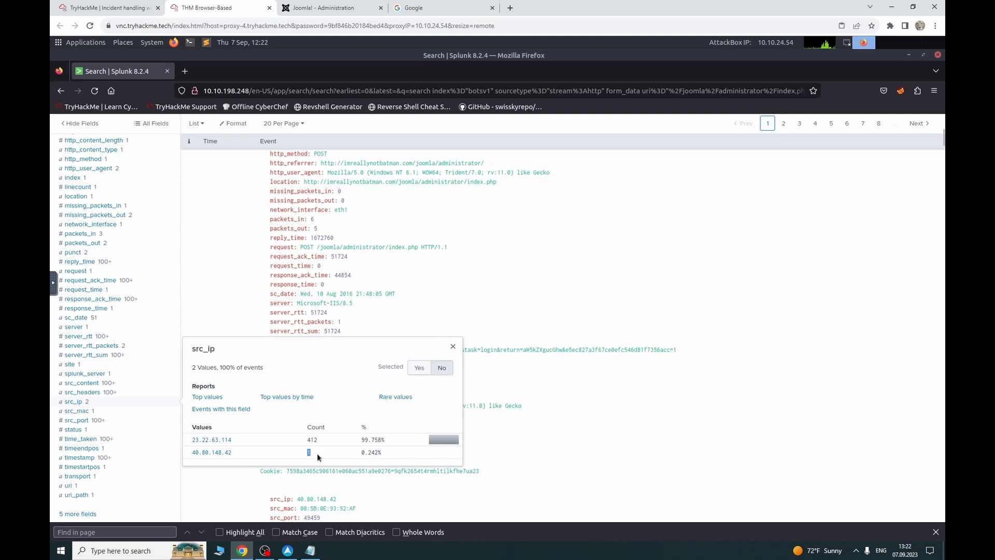
pyautogui.click(219, 453)
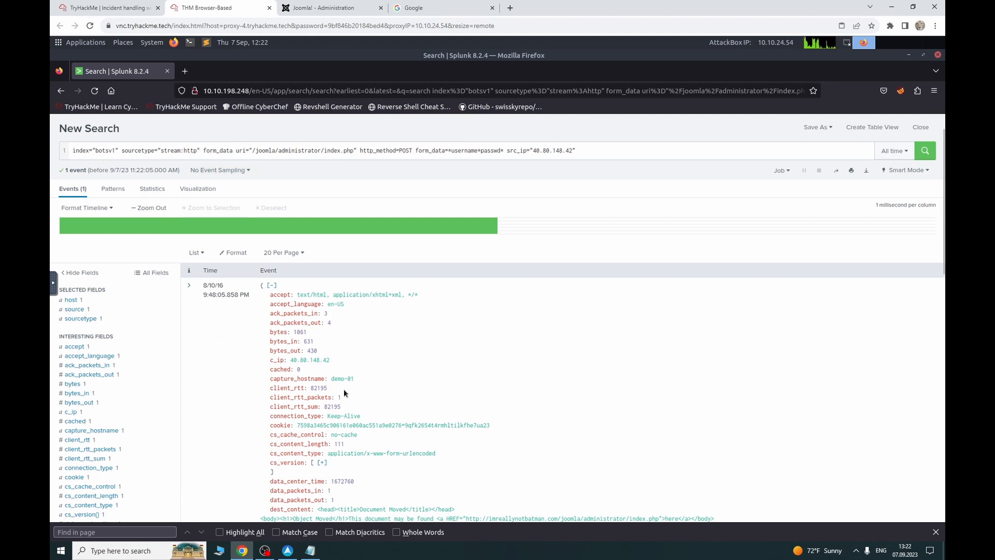
pyautogui.scroll(-2, 345, 393)
pyautogui.scroll(-2, 346, 362)
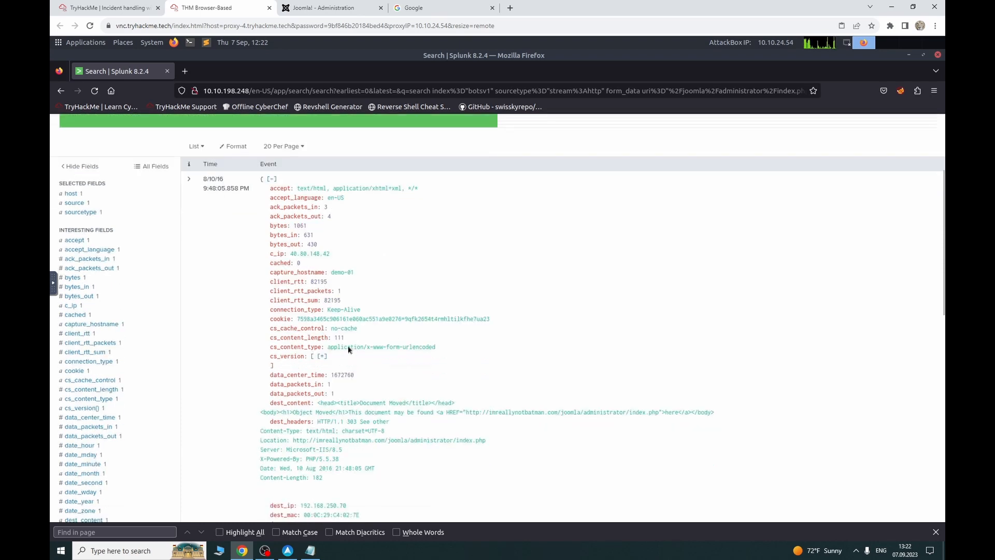
pyautogui.scroll(-6, 400, 366)
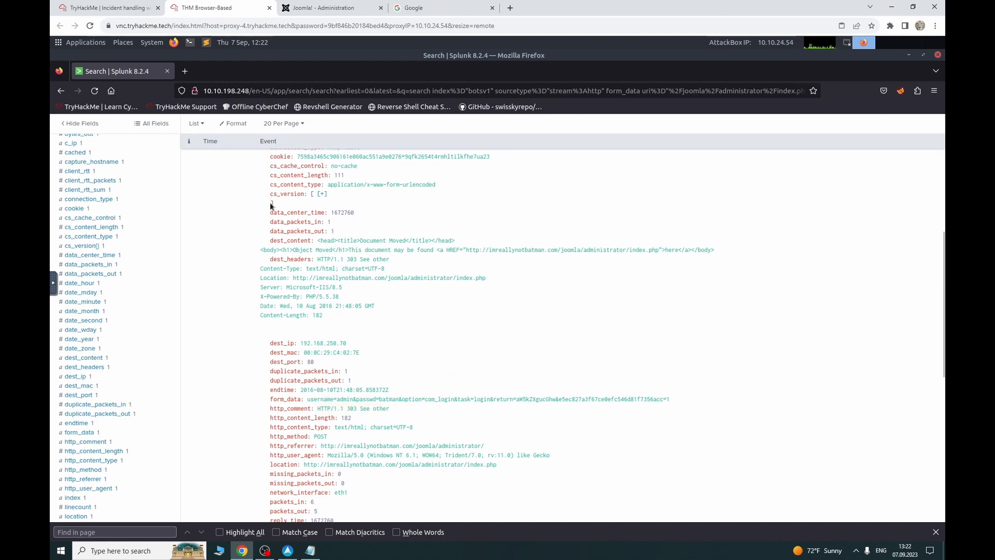
pyautogui.click(94, 7)
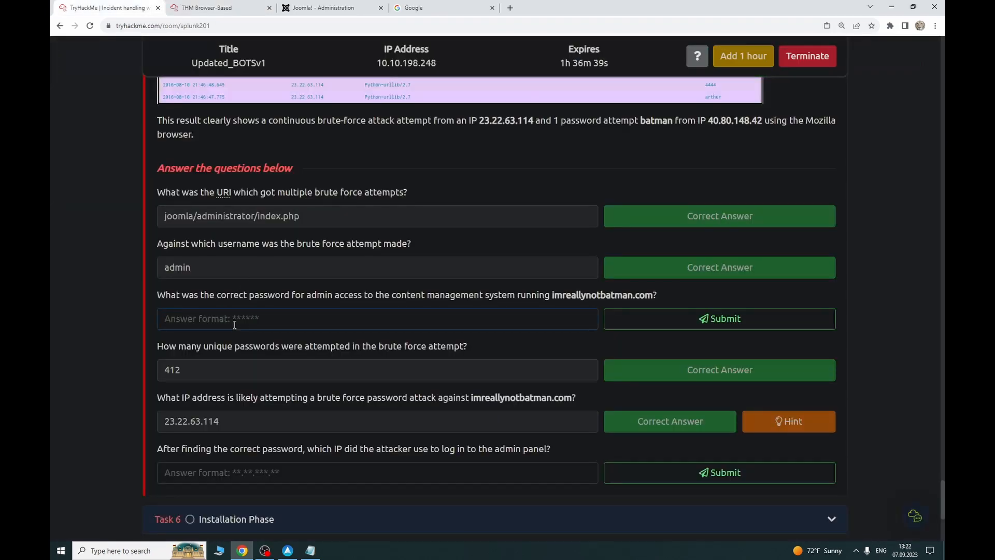
pyautogui.write('batman')
pyautogui.press('Return')
pyautogui.click(207, 8)
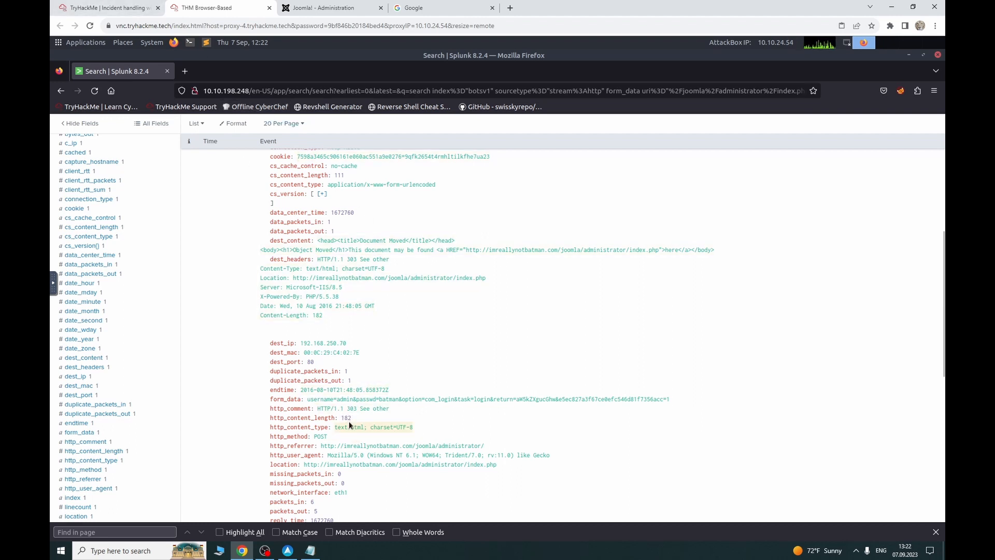
pyautogui.click(120, 8)
pyautogui.click(201, 7)
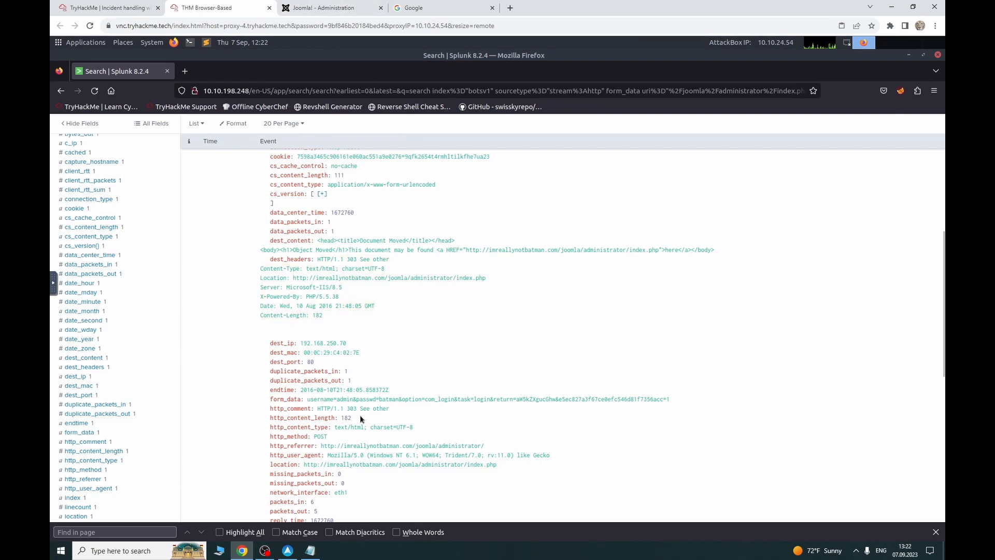
pyautogui.click(94, 6)
pyautogui.scroll(-1, 324, 413)
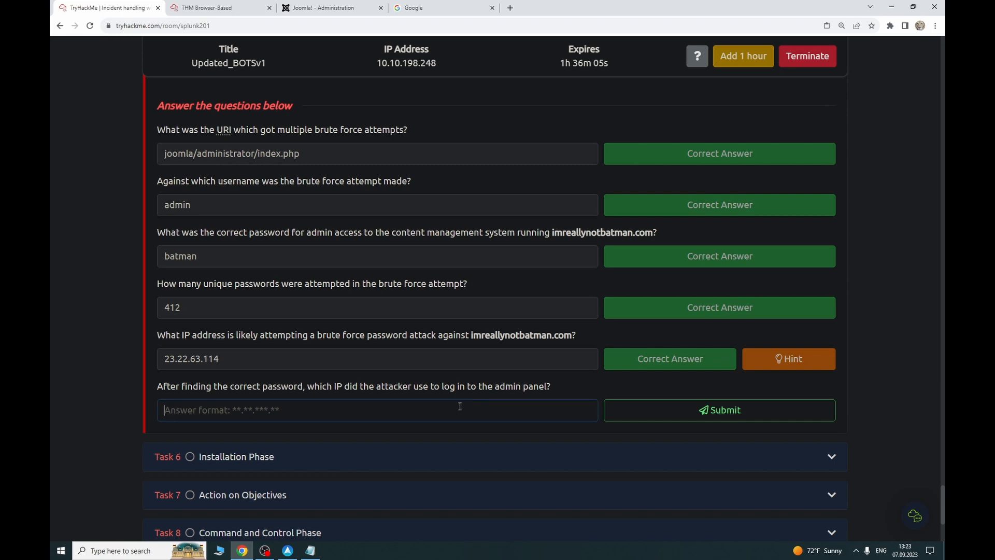
pyautogui.click(193, 6)
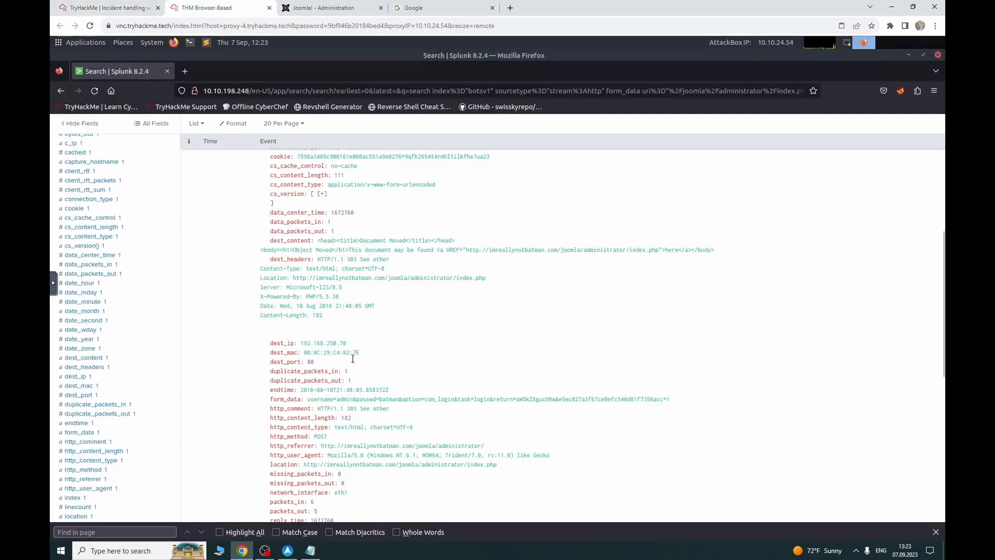
pyautogui.scroll(5, 342, 347)
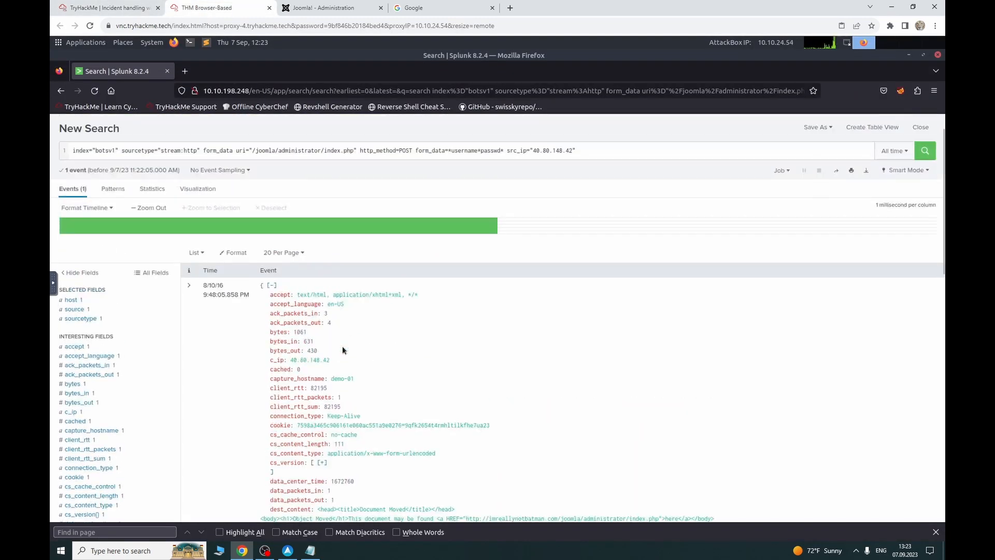
# Step: Copy c_ip 40.80.148.42 from the event and submit it as the admin-panel login IP
pyautogui.moveTo(335, 358); pyautogui.dragTo(291, 360)
pyautogui.hotkey('ctrl', 'c')
pyautogui.click(106, 8)
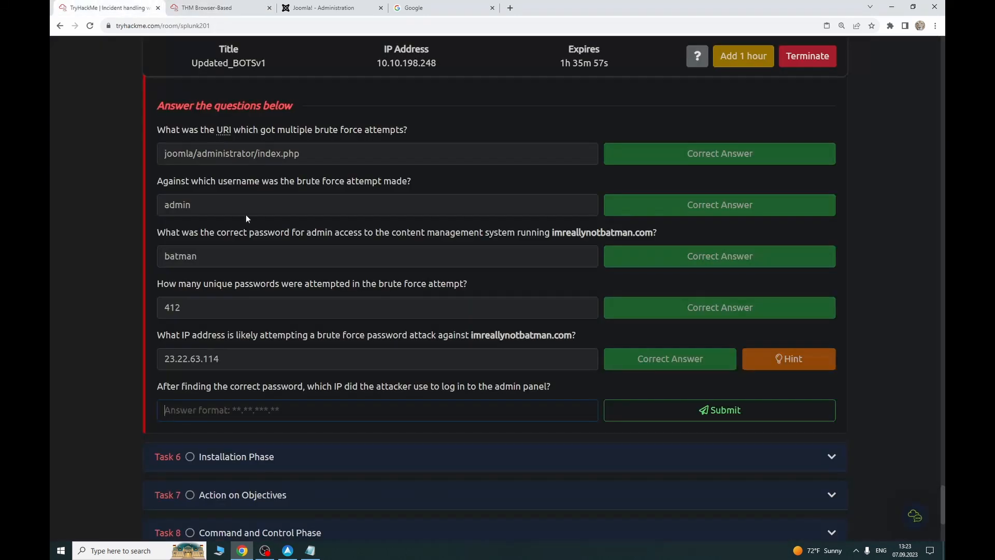
pyautogui.click(255, 410)
pyautogui.hotkey('ctrl', 'v')
pyautogui.click(674, 412)
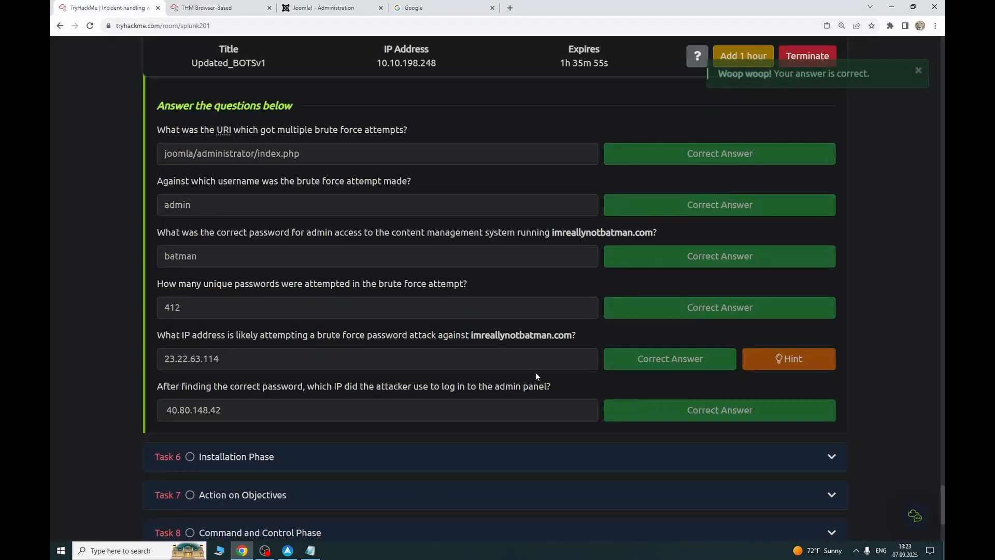
# Step: Expand Task 6, Installation Phase, and scroll through its questions
pyautogui.scroll(-2, 343, 348)
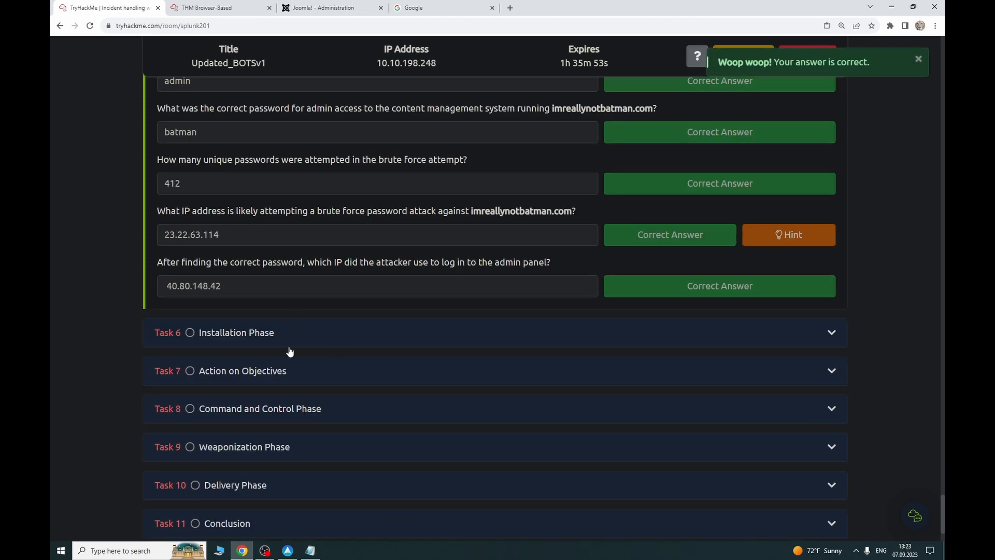
pyautogui.click(327, 328)
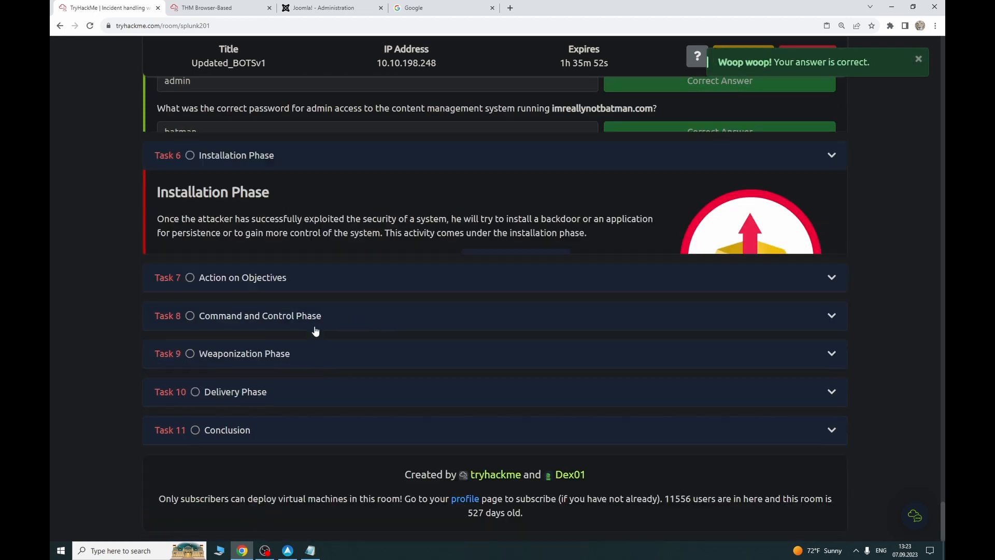
pyautogui.scroll(5, 796, 383)
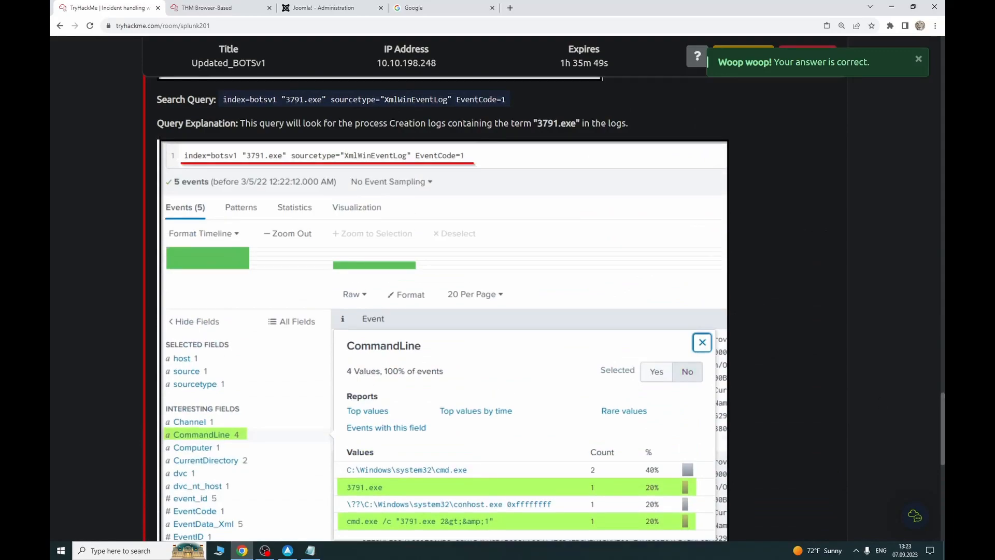
pyautogui.moveTo(943, 410); pyautogui.dragTo(944, 74)
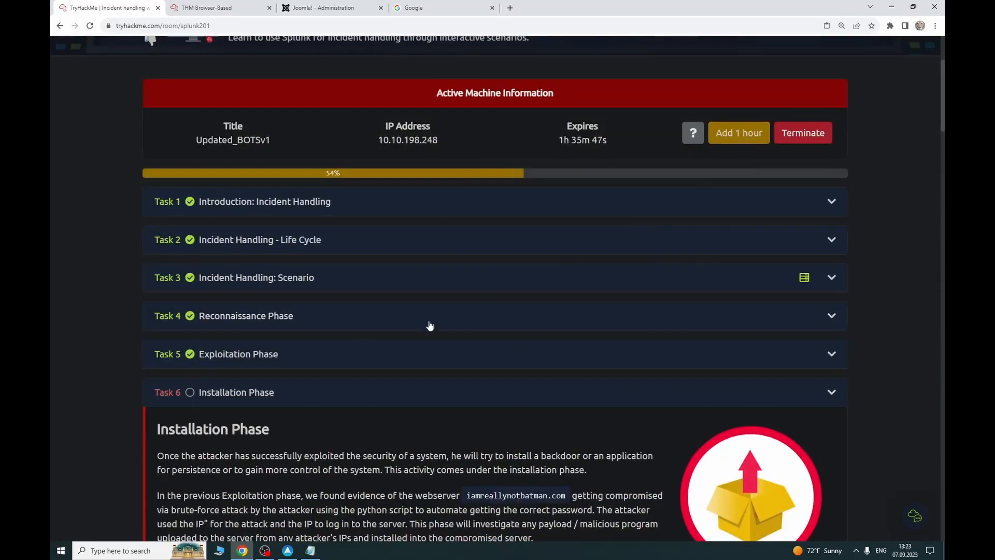
pyautogui.scroll(-4, 429, 327)
pyautogui.scroll(-1, 264, 267)
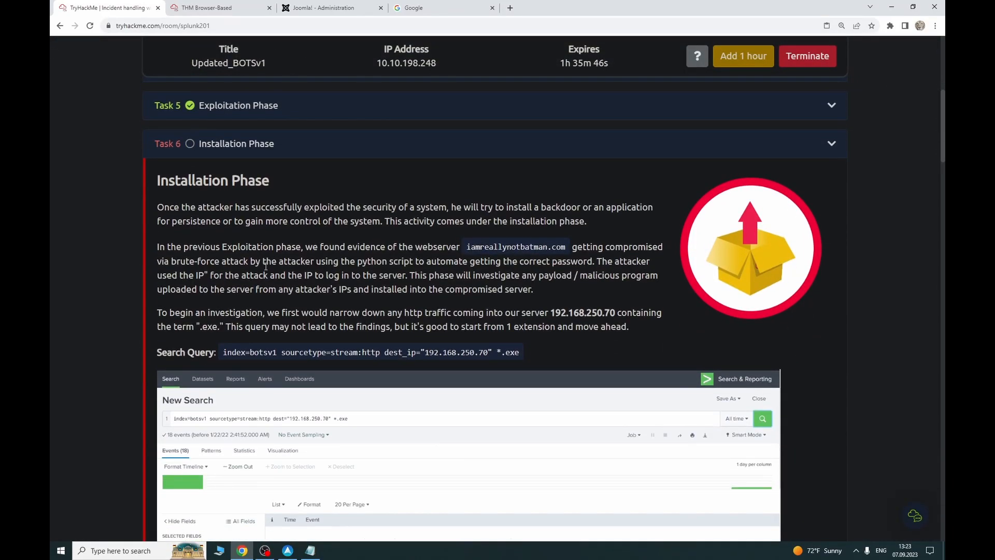
pyautogui.click(415, 8)
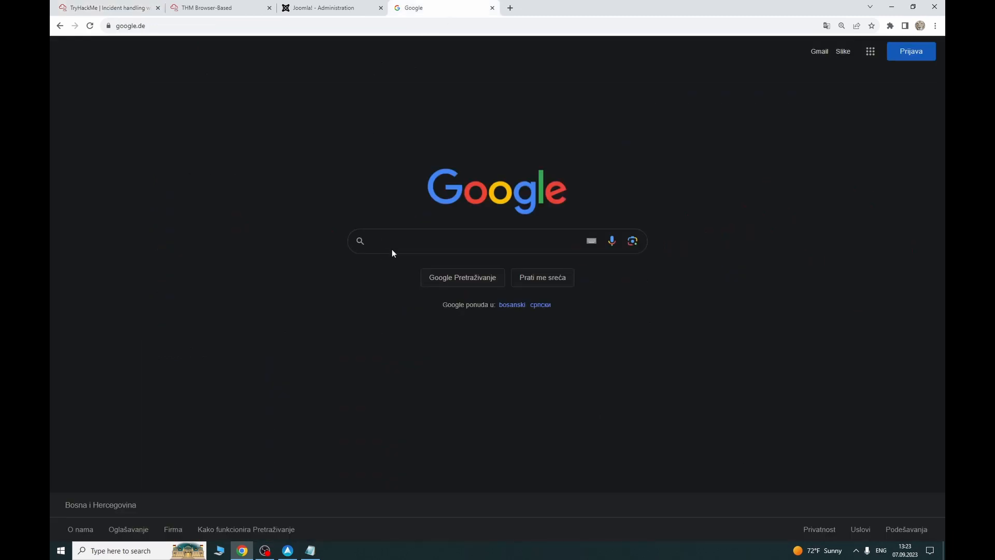
# Step: Search Google for 'http status 303' and skim the results
pyautogui.write('ht')
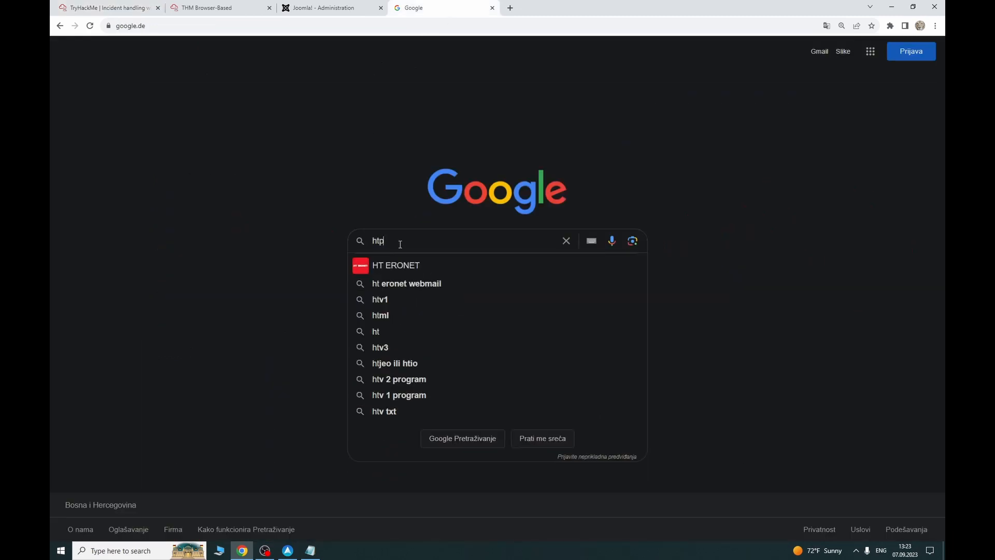
pyautogui.write('tp status ')
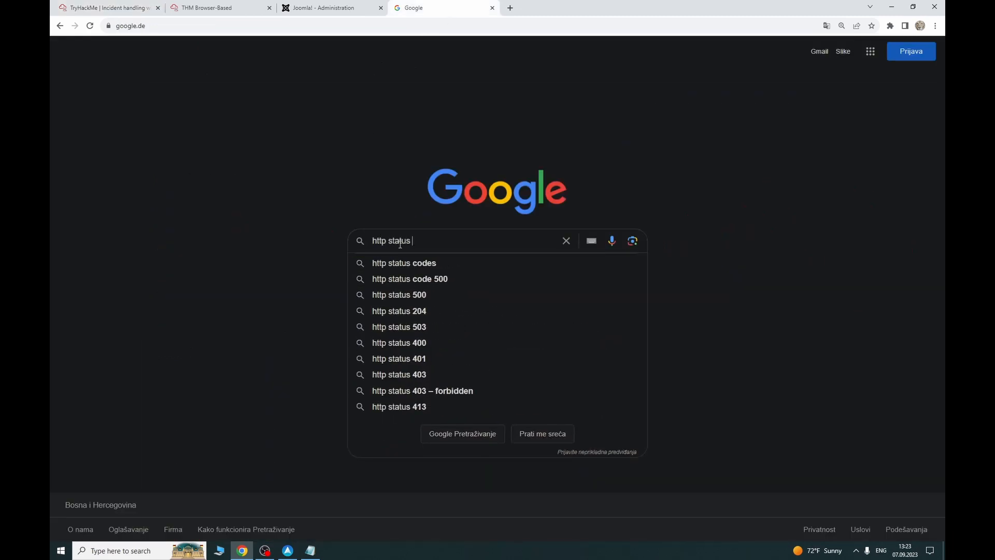
pyautogui.write('303')
pyautogui.press('Return')
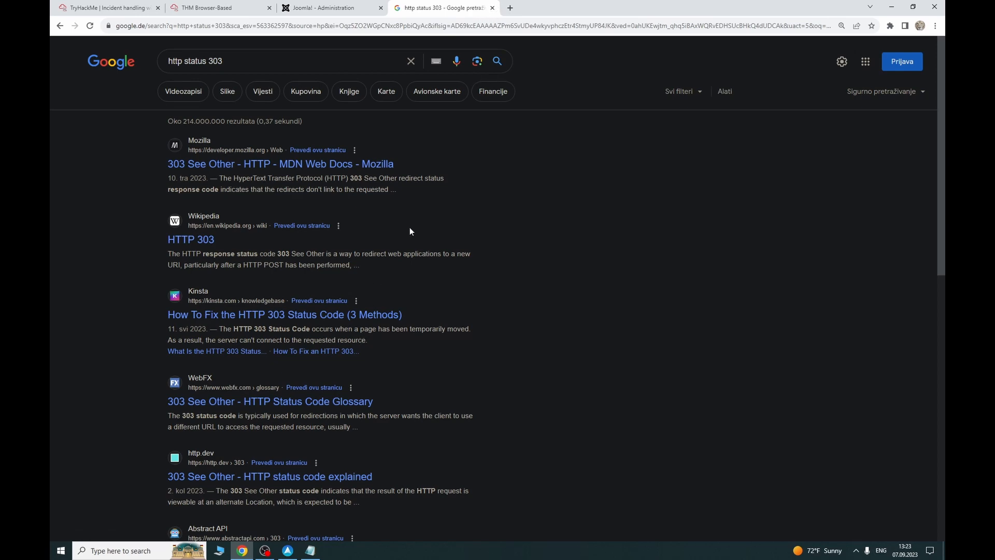
pyautogui.scroll(-3, 368, 287)
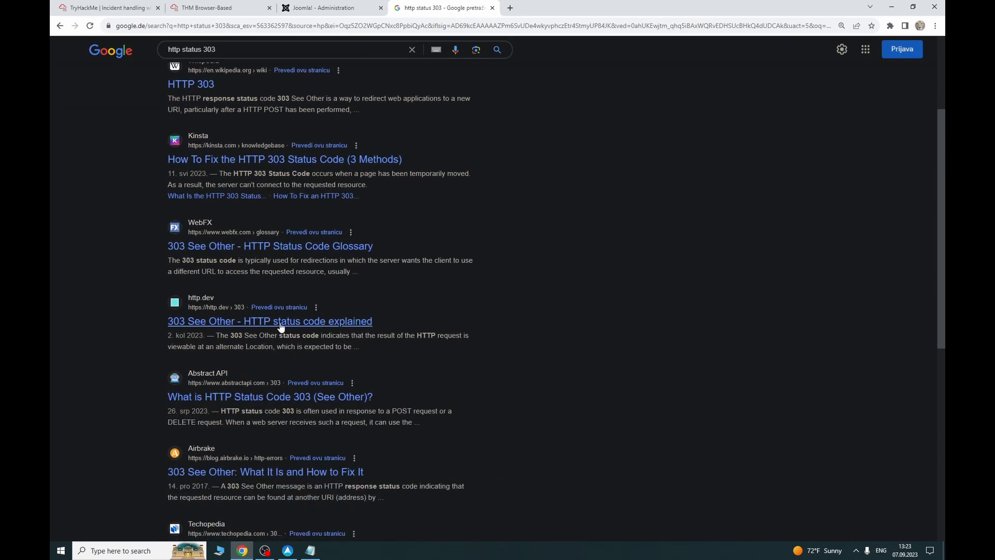
pyautogui.scroll(4, 280, 326)
# Step: Change the query to 'http status 200', search it, then close the results tab
pyautogui.click(252, 62)
pyautogui.press('BackSpace')
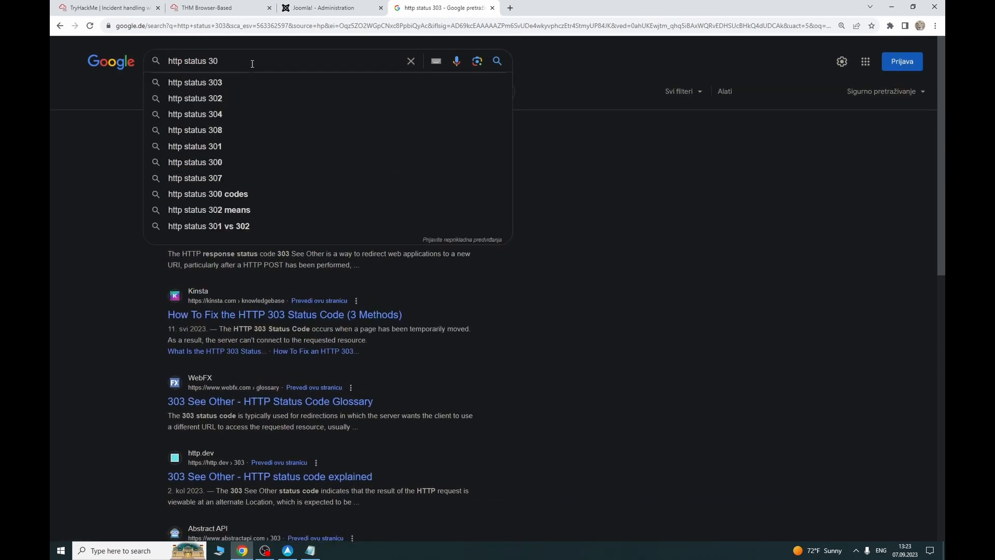
pyautogui.press('BackSpace')
pyautogui.write('200')
pyautogui.press('Return')
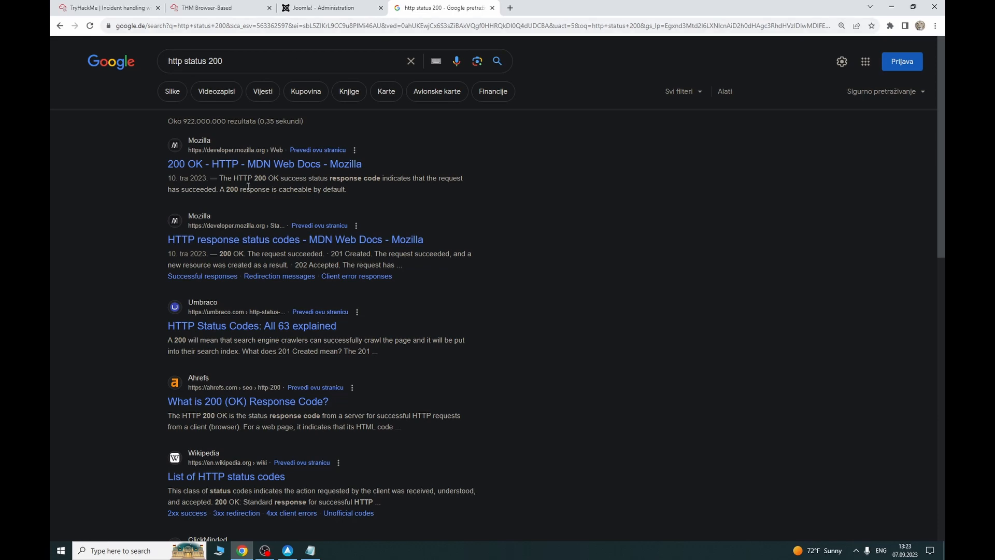
pyautogui.click(492, 7)
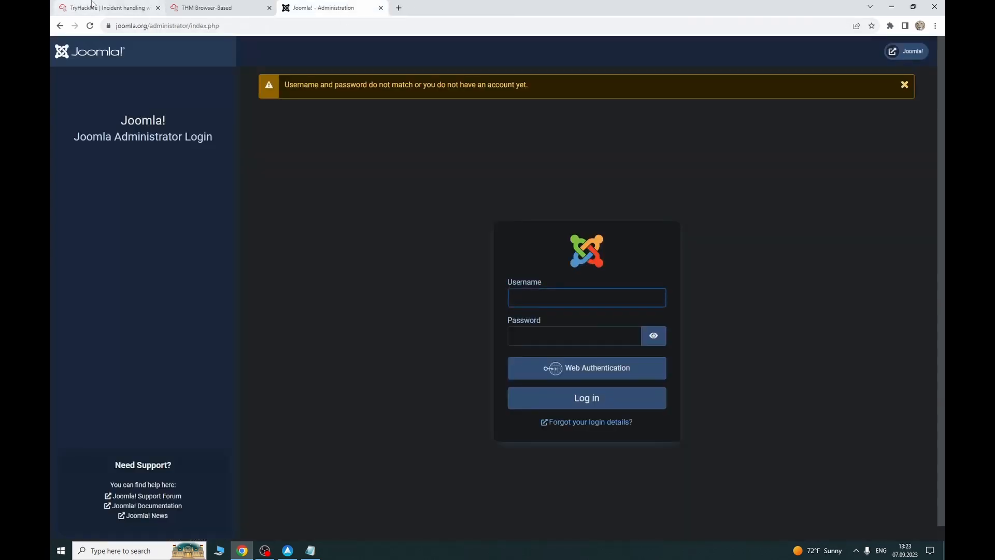
# Step: Return to the TryHackMe Installation Phase task and select its suggested stream:http .exe search query
pyautogui.click(111, 8)
pyautogui.click(197, 9)
pyautogui.click(52, 3)
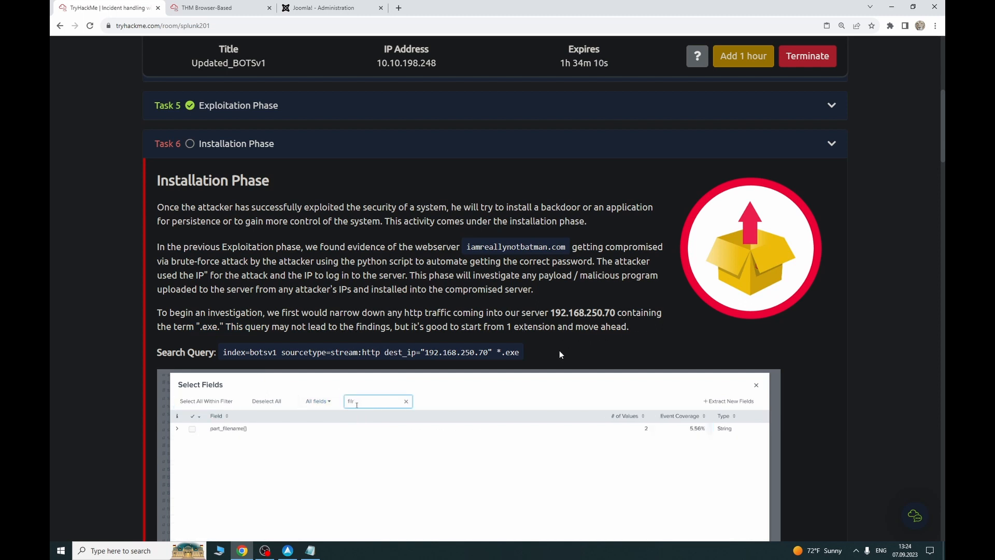
pyautogui.moveTo(520, 353); pyautogui.dragTo(224, 355)
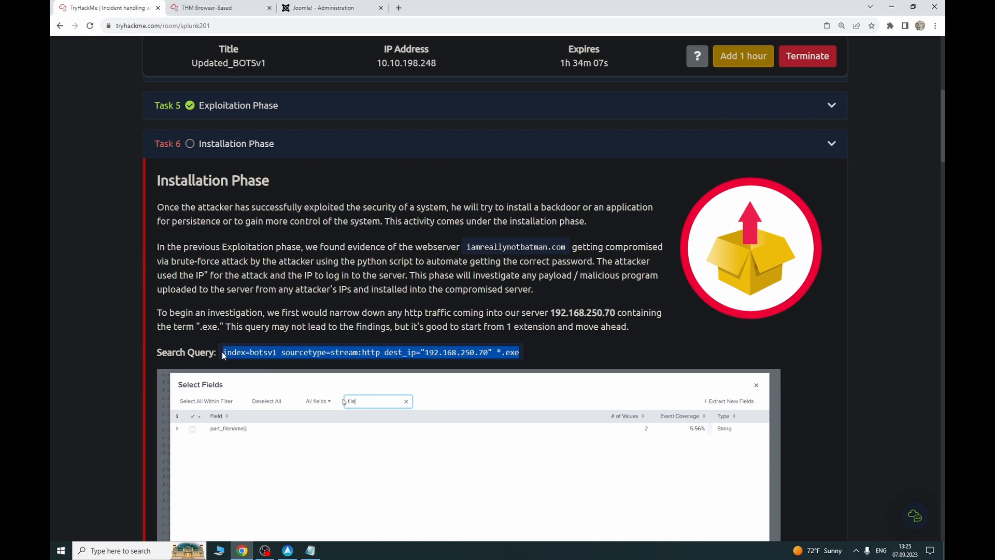
# Step: Copy the Installation Phase search query and focus the Splunk search bar in the AttackBox
pyautogui.rightClick(246, 355)
pyautogui.click(257, 366)
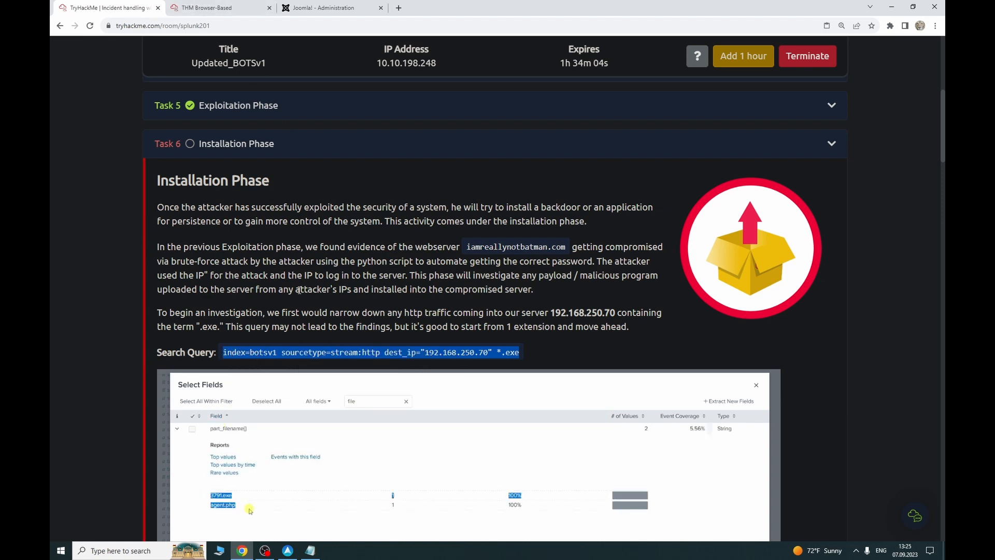
pyautogui.scroll(-3, 297, 332)
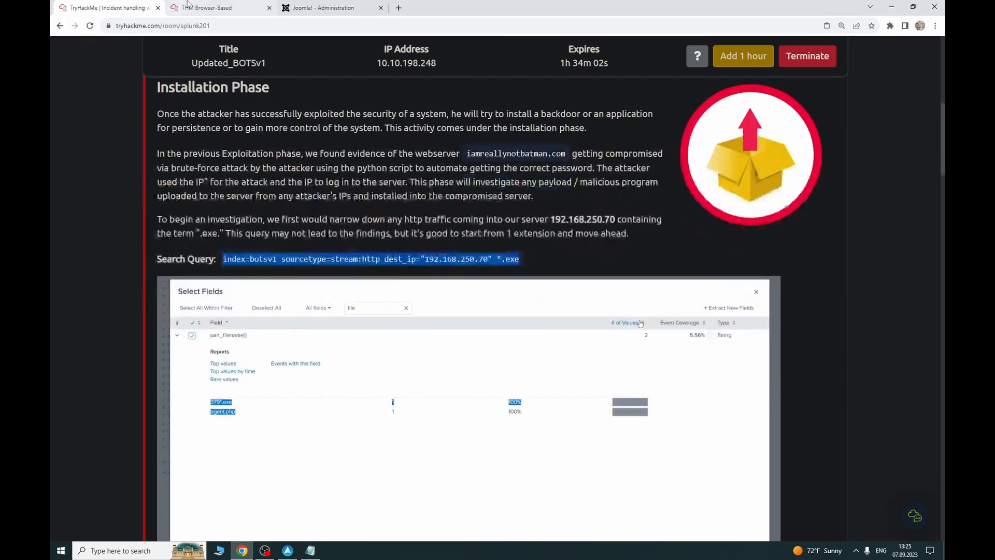
pyautogui.hotkey('ctrl', 'Tab')
pyautogui.click(595, 154)
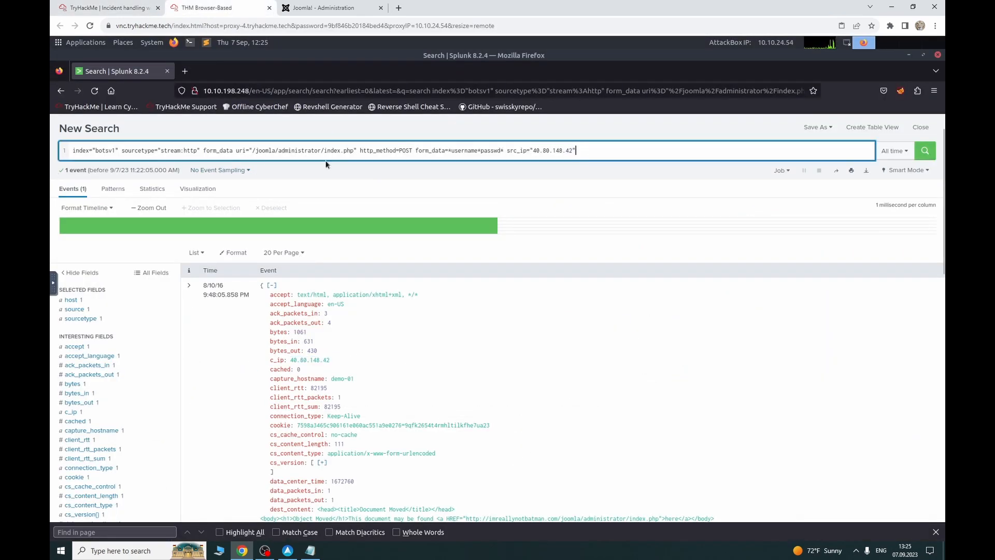
# Step: Replace the old Splunk query with the pasted .exe search to 192.168.250.70, getting 17 events
pyautogui.moveTo(595, 154); pyautogui.dragTo(66, 152)
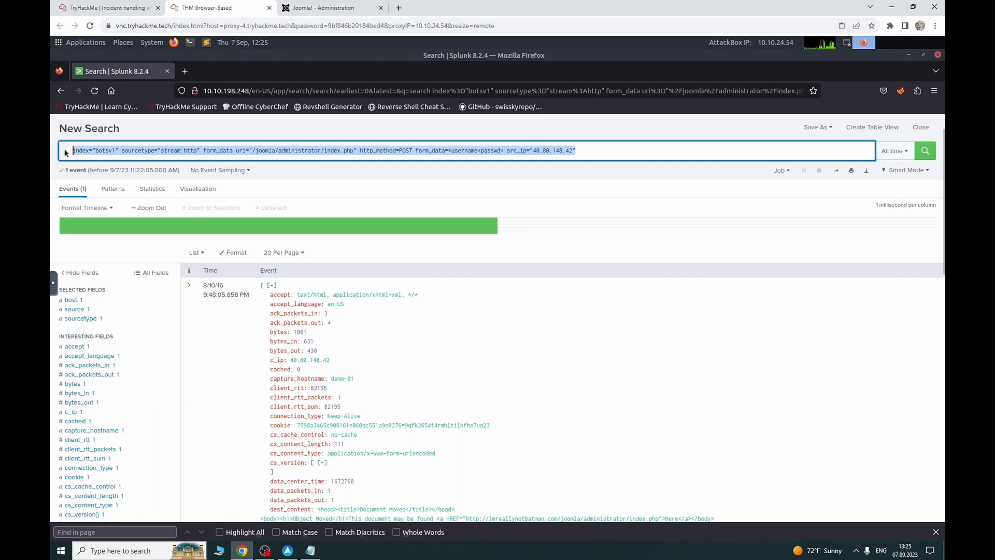
pyautogui.hotkey('ctrl', 'v')
pyautogui.press('Return')
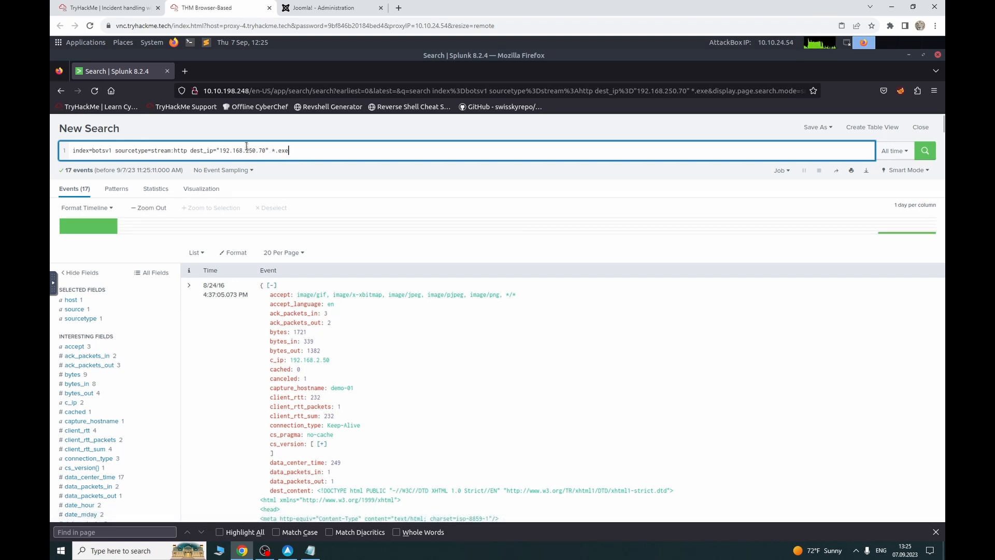
pyautogui.click(77, 5)
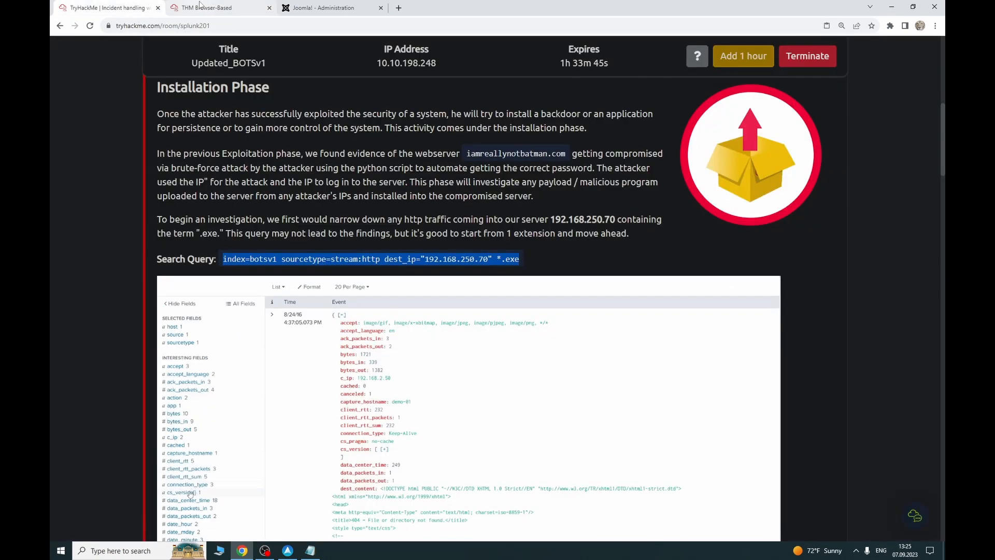
# Step: Scroll to the three 3791.exe questions and highlight the file name 3791.exe
pyautogui.scroll(-10, 397, 266)
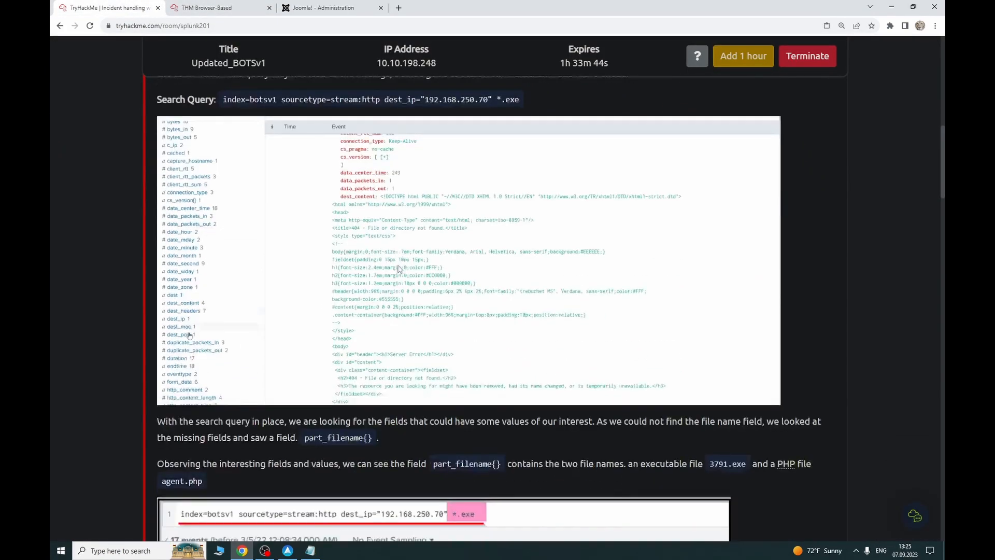
pyautogui.scroll(-18, 389, 267)
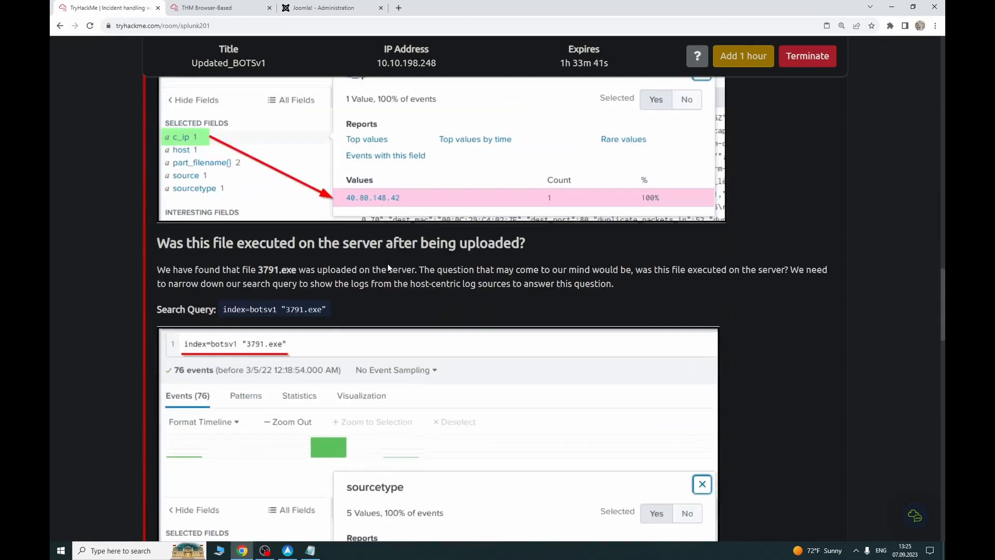
pyautogui.scroll(-20, 389, 264)
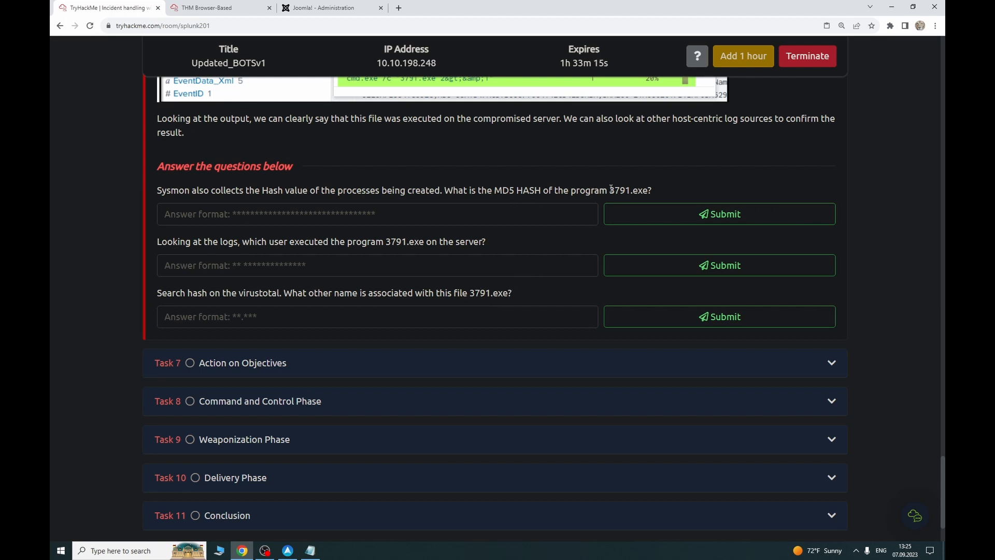
pyautogui.moveTo(611, 189); pyautogui.dragTo(648, 192)
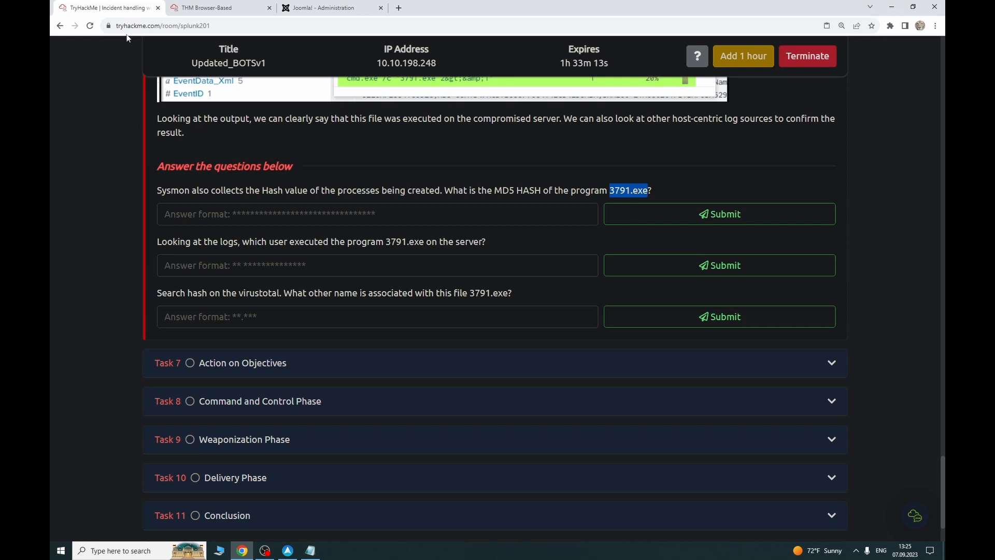
pyautogui.click(207, 8)
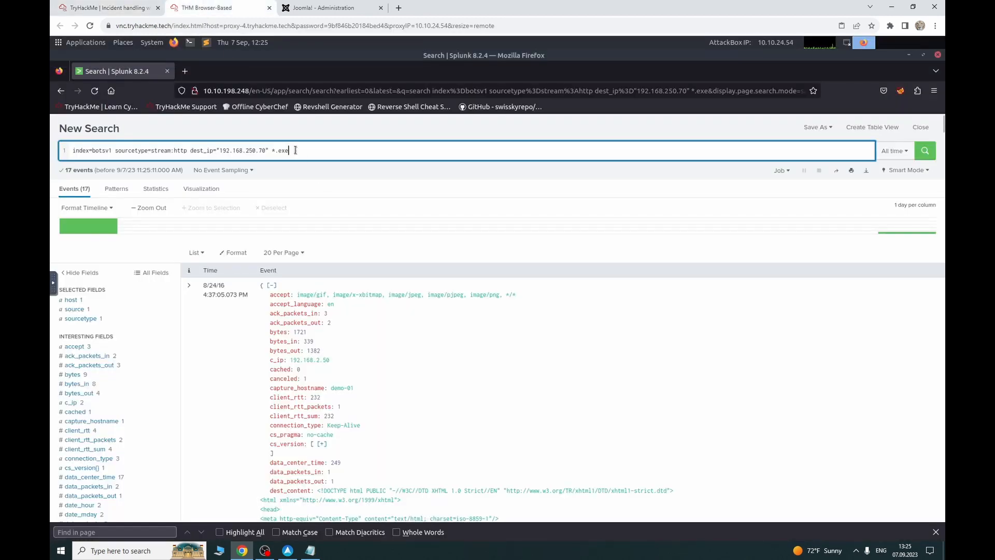
pyautogui.moveTo(296, 150); pyautogui.dragTo(94, 148)
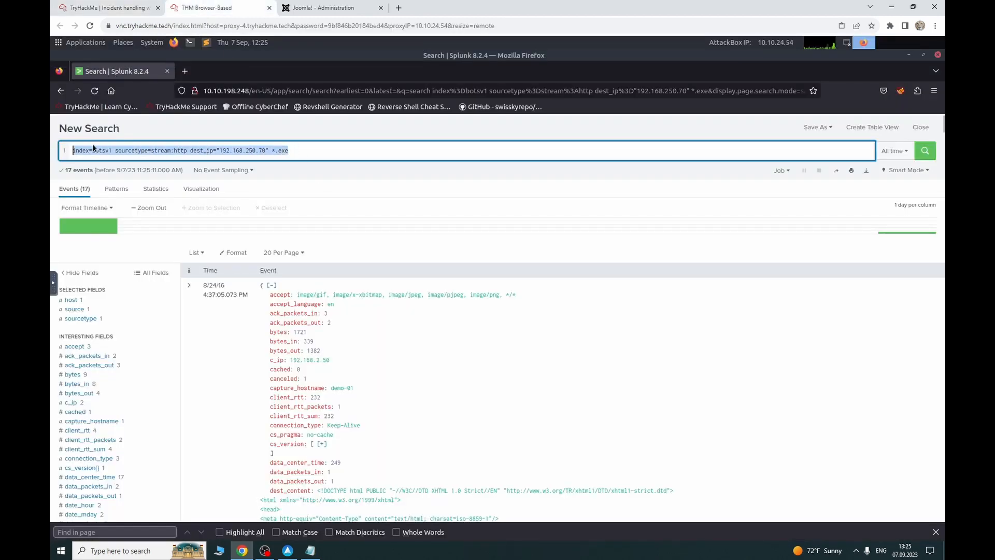
pyautogui.click(310, 154)
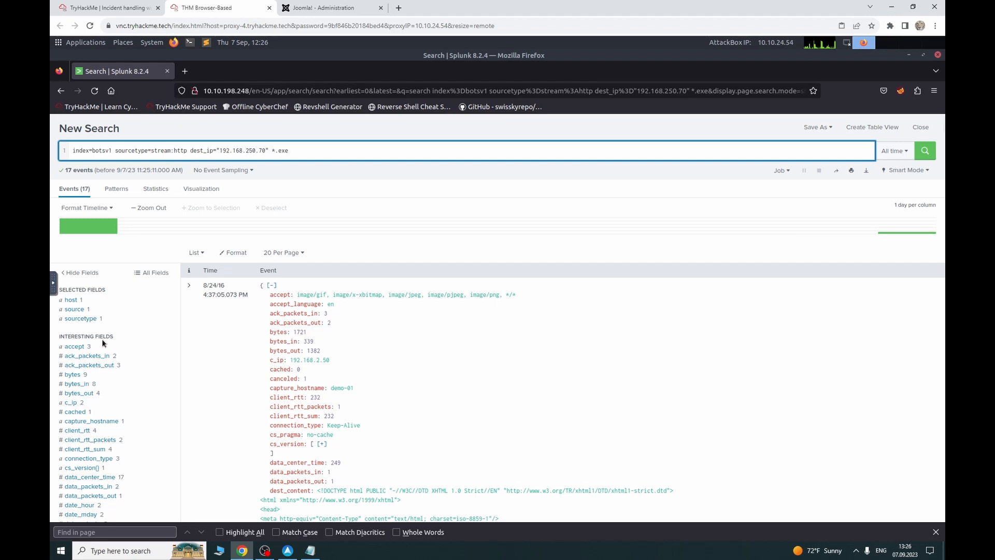
pyautogui.scroll(-7, 102, 357)
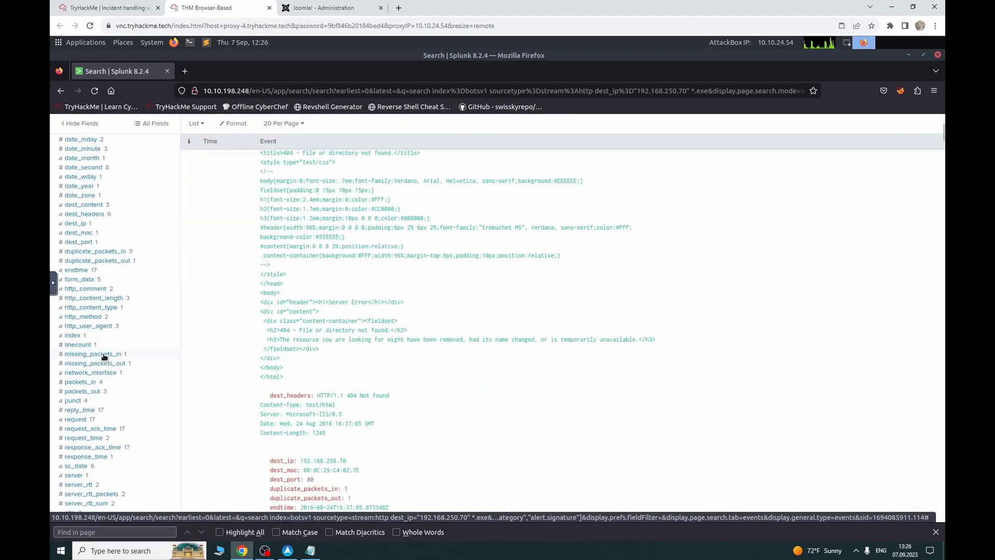
pyautogui.scroll(-3, 104, 356)
pyautogui.scroll(-3, 104, 356)
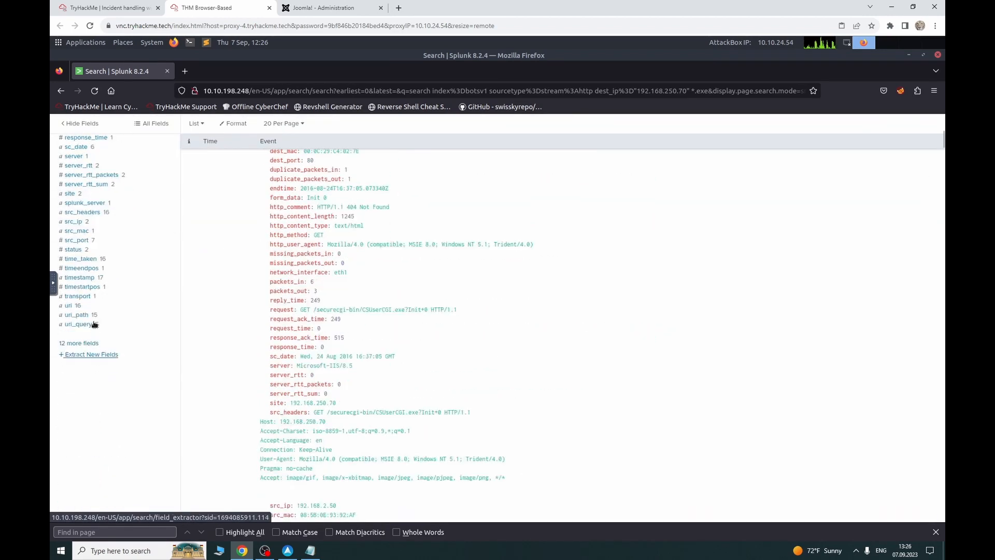
pyautogui.click(97, 307)
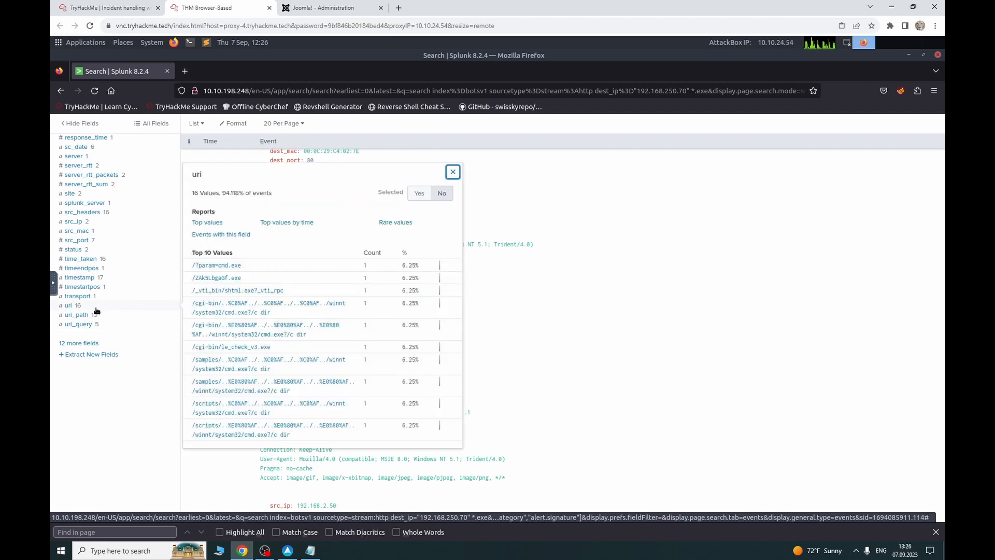
pyautogui.click(96, 315)
pyautogui.click(96, 325)
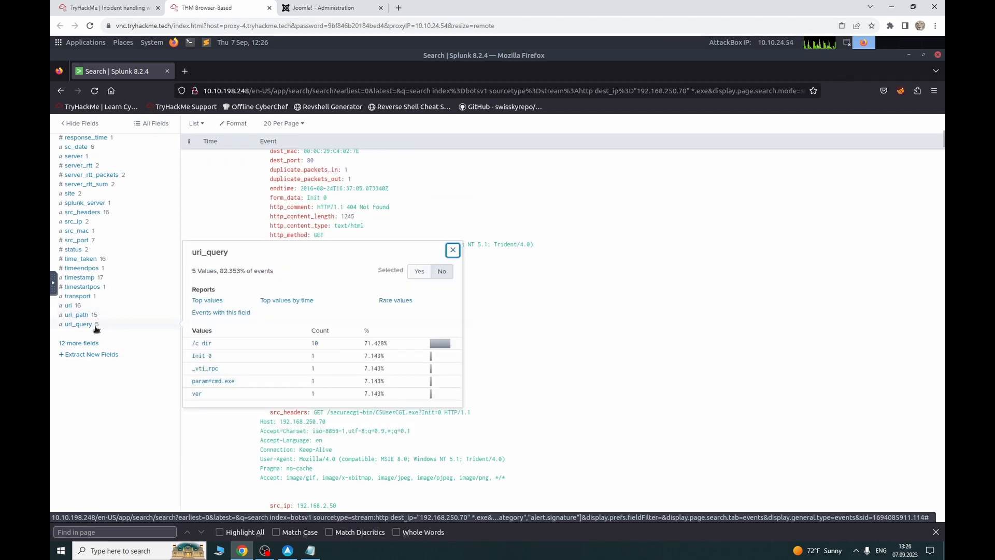
pyautogui.scroll(4, 101, 316)
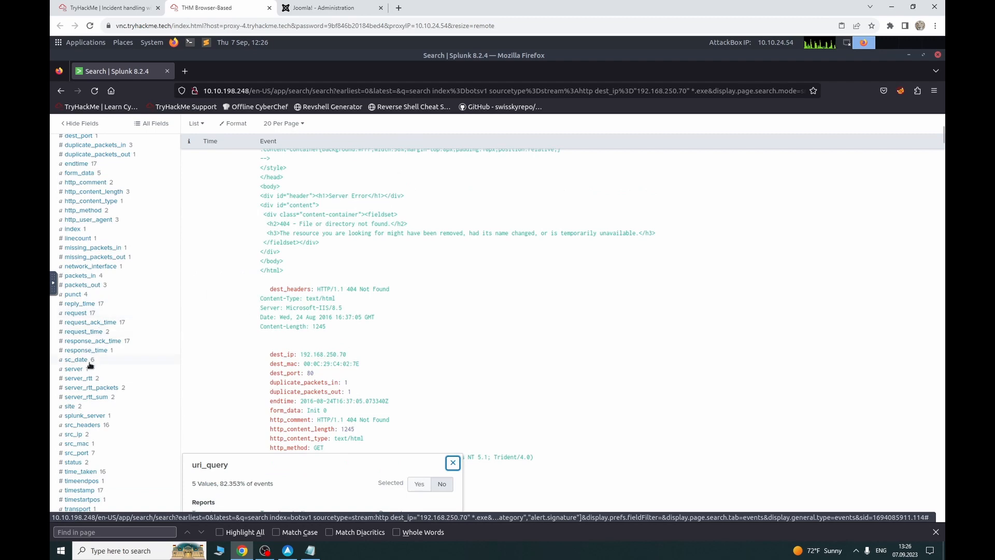
pyautogui.scroll(9, 102, 361)
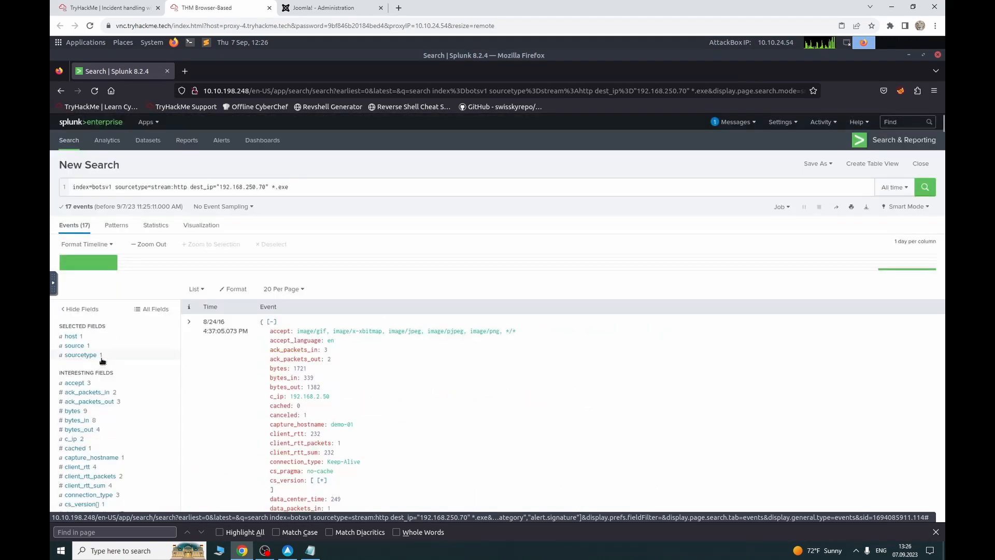
pyautogui.click(110, 8)
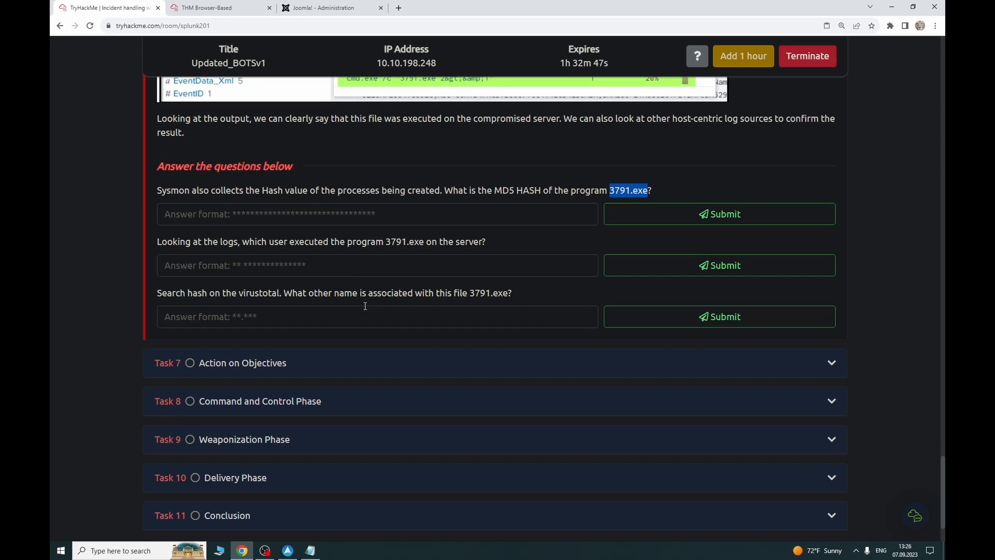
pyautogui.scroll(1, 363, 310)
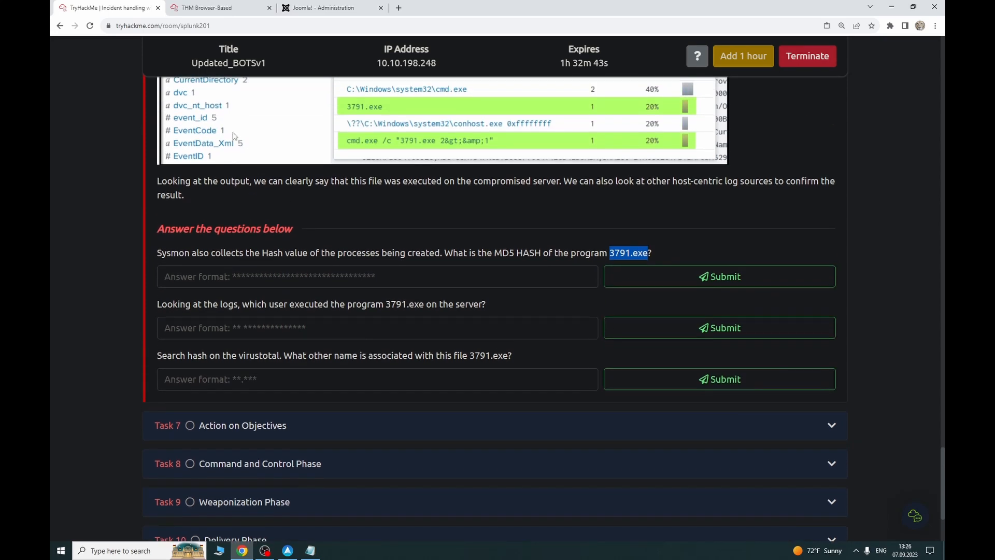
pyautogui.click(203, 8)
pyautogui.scroll(-3, 104, 318)
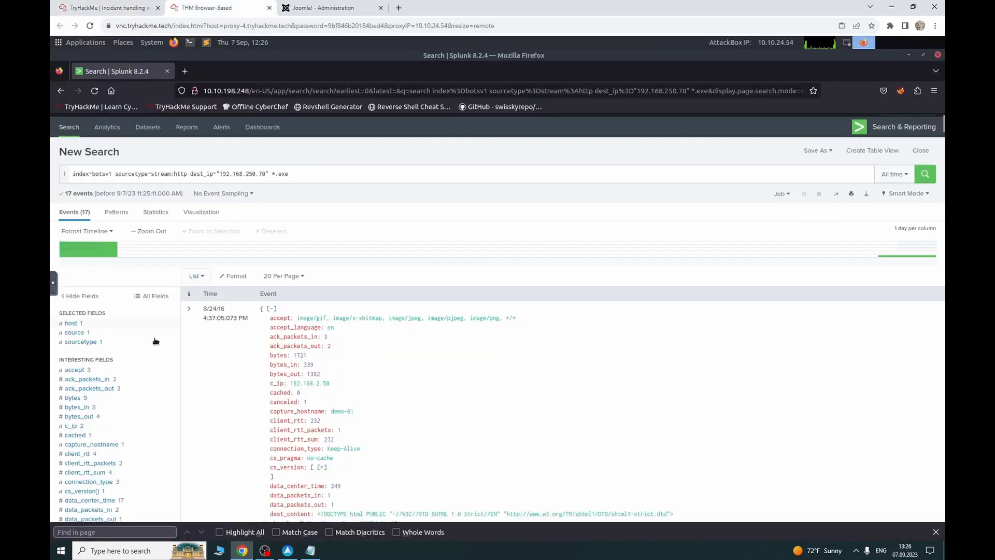
pyautogui.click(104, 279)
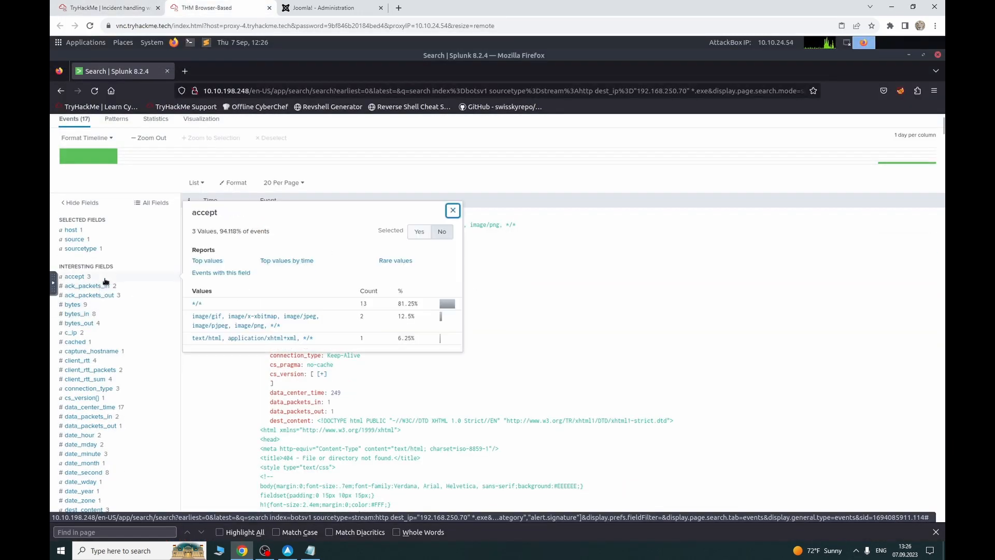
pyautogui.click(105, 286)
pyautogui.click(103, 305)
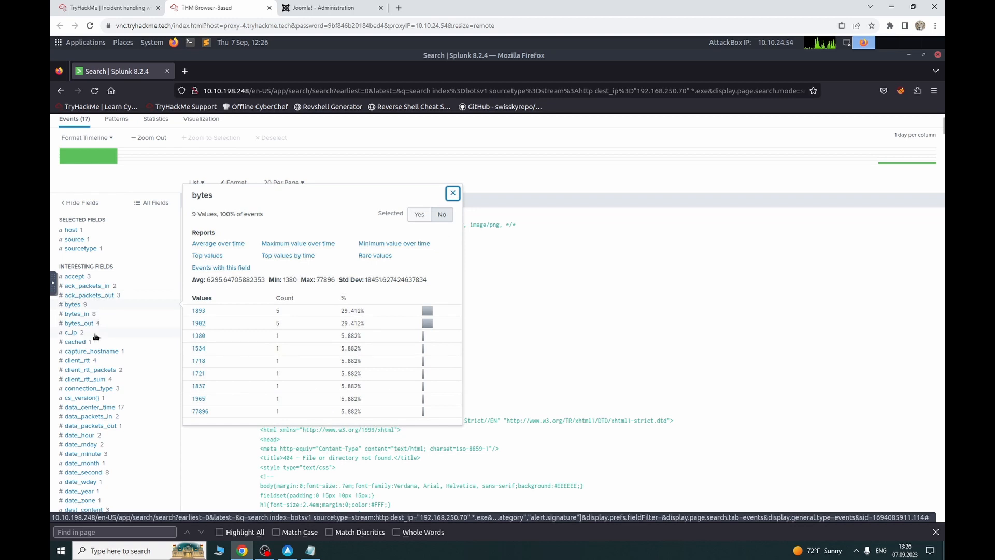
pyautogui.click(95, 334)
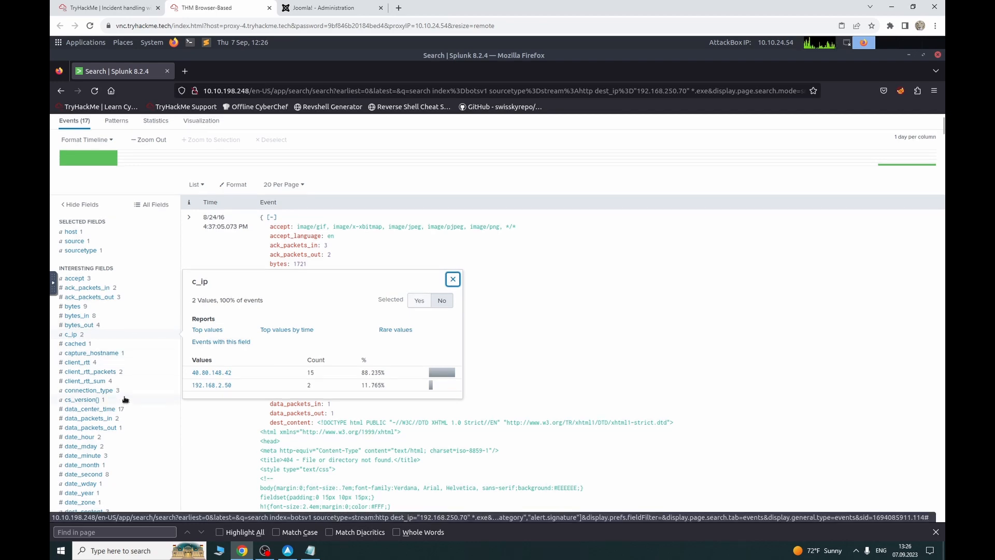
pyautogui.scroll(3, 125, 399)
pyautogui.click(271, 157)
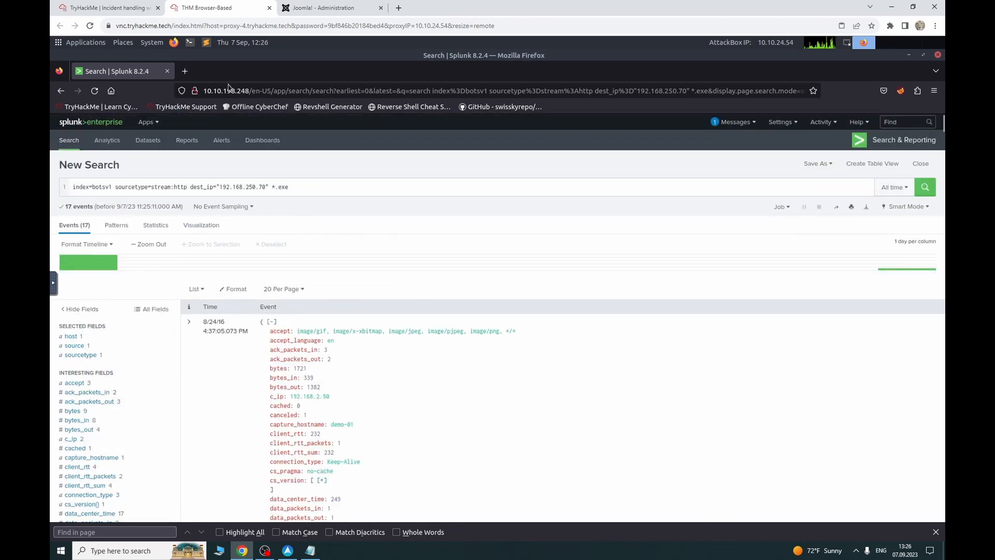
pyautogui.click(129, 8)
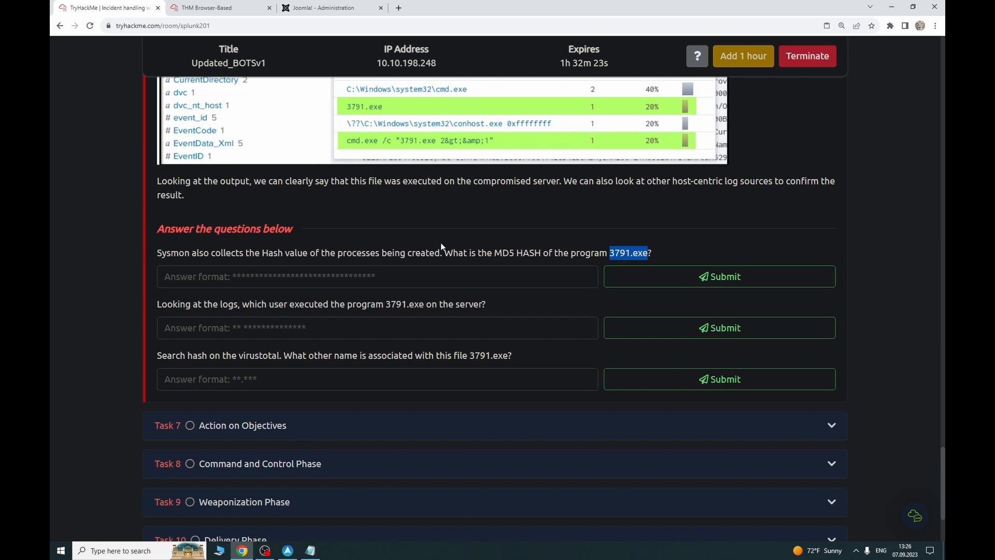
pyautogui.click(208, 8)
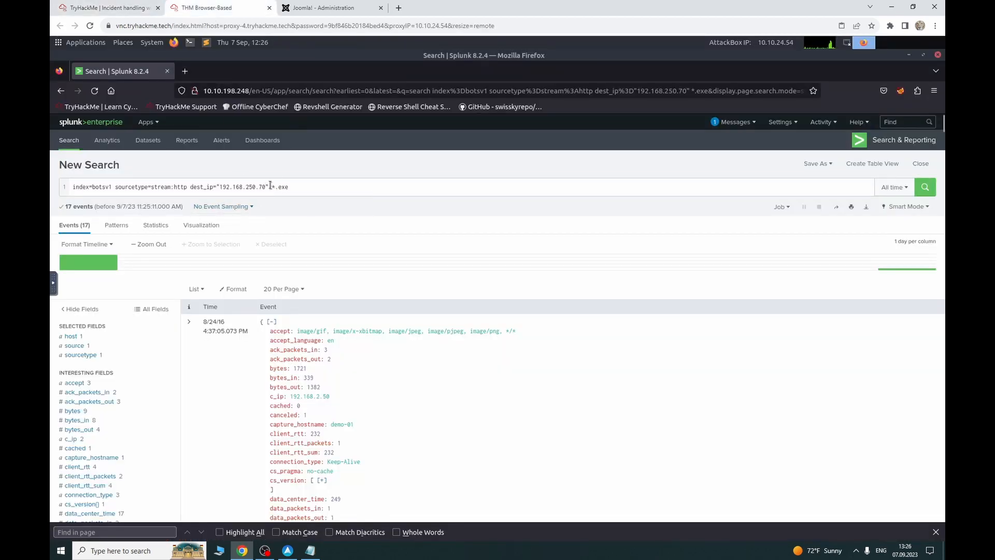
# Step: Broaden the query to index=botsv1 *.exe by deleting the sourcetype and dest_ip filters
pyautogui.moveTo(270, 185); pyautogui.dragTo(126, 185)
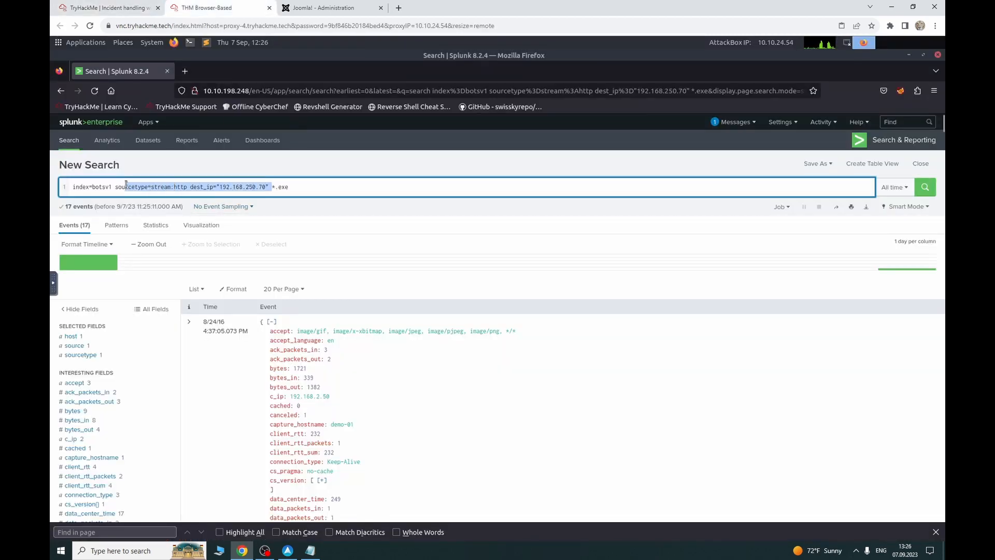
pyautogui.press('BackSpace')
pyautogui.press('BackSpace')
pyautogui.press('BackSpace')
pyautogui.press('BackSpace')
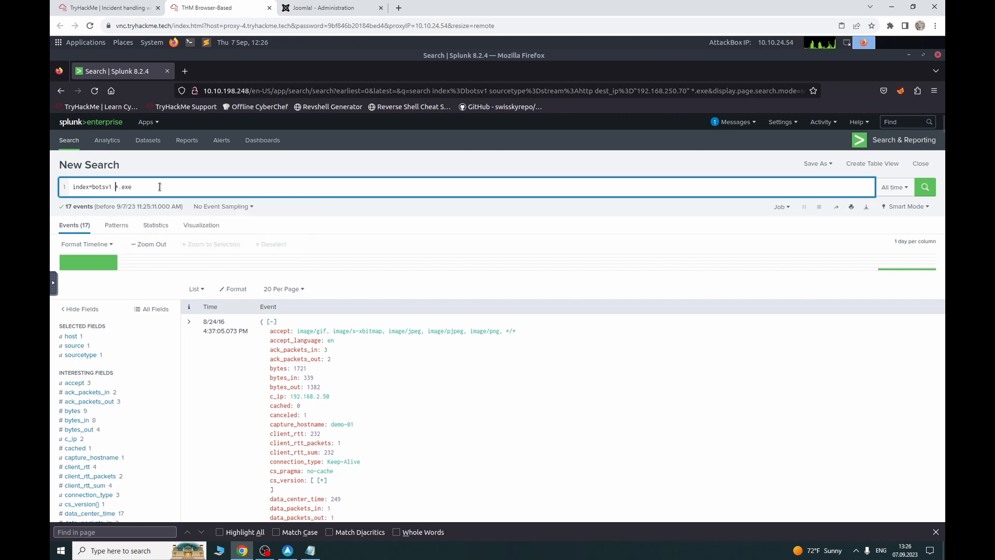
pyautogui.press('Return')
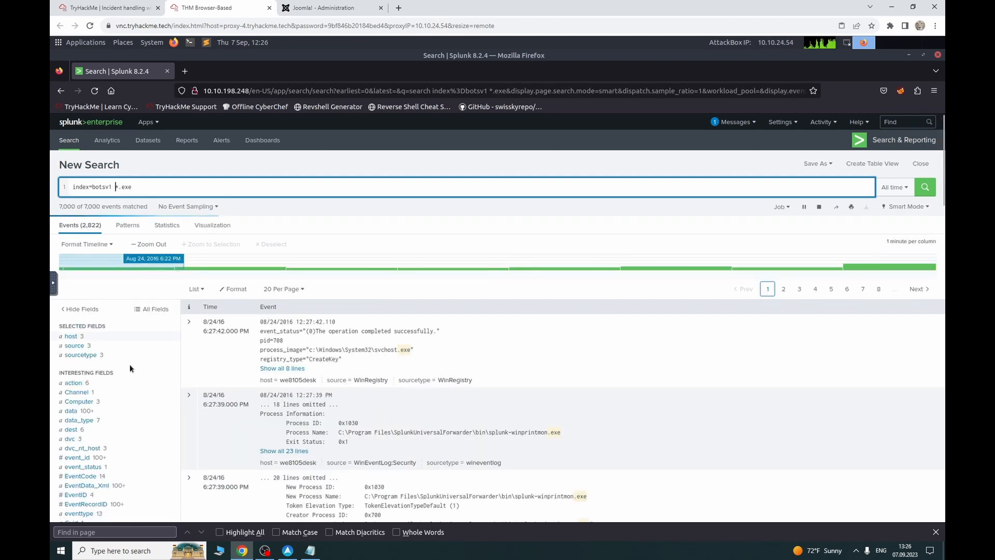
pyautogui.scroll(-10, 106, 379)
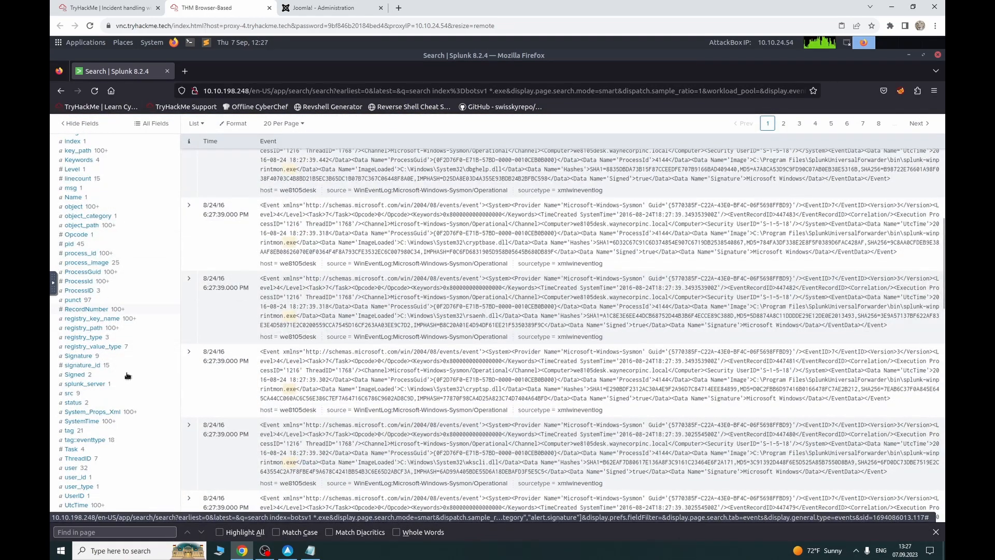
pyautogui.scroll(-2, 127, 376)
pyautogui.scroll(4, 128, 377)
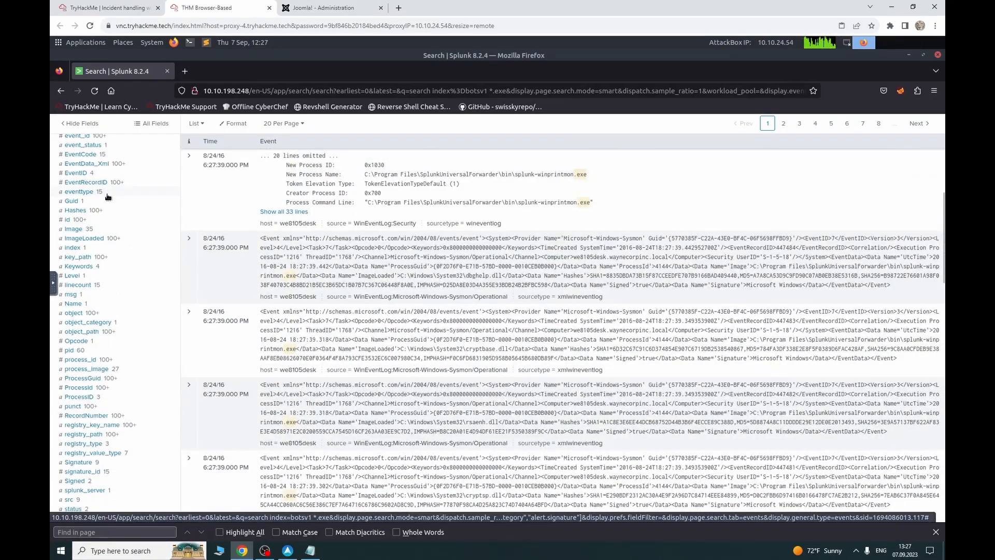
pyautogui.scroll(2, 105, 191)
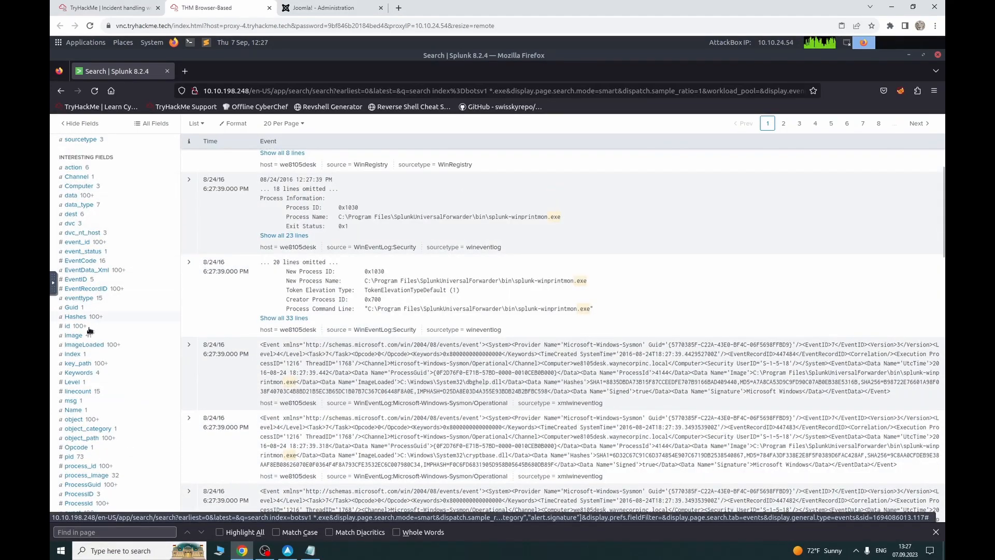
pyautogui.scroll(-4, 94, 430)
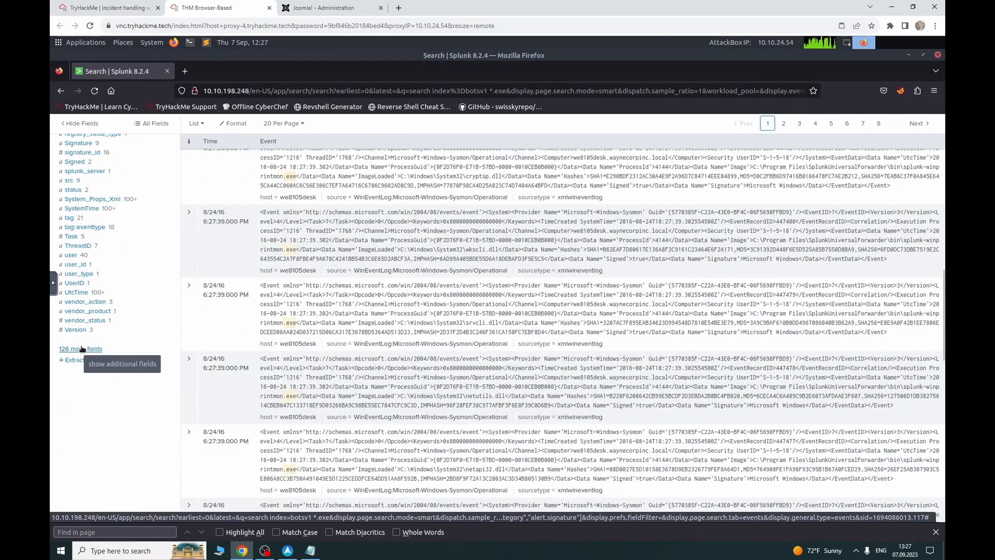
# Step: Browse all fields for 'file' and 'part' names, then show the sourcetype value breakdown
pyautogui.click(84, 348)
pyautogui.click(328, 171)
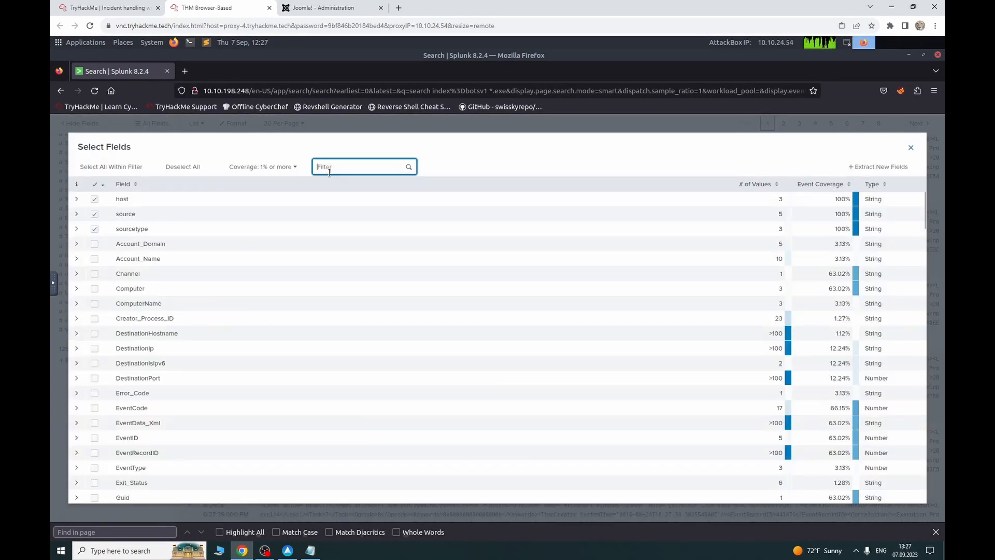
pyautogui.write('file')
pyautogui.press('BackSpace')
pyautogui.press('BackSpace')
pyautogui.press('BackSpace')
pyautogui.press('BackSpace')
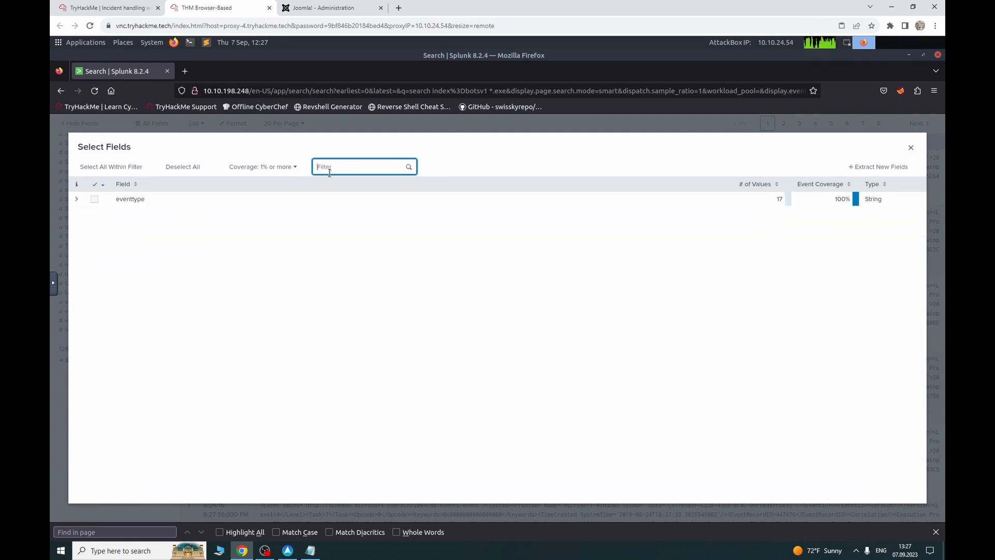
pyautogui.write('part')
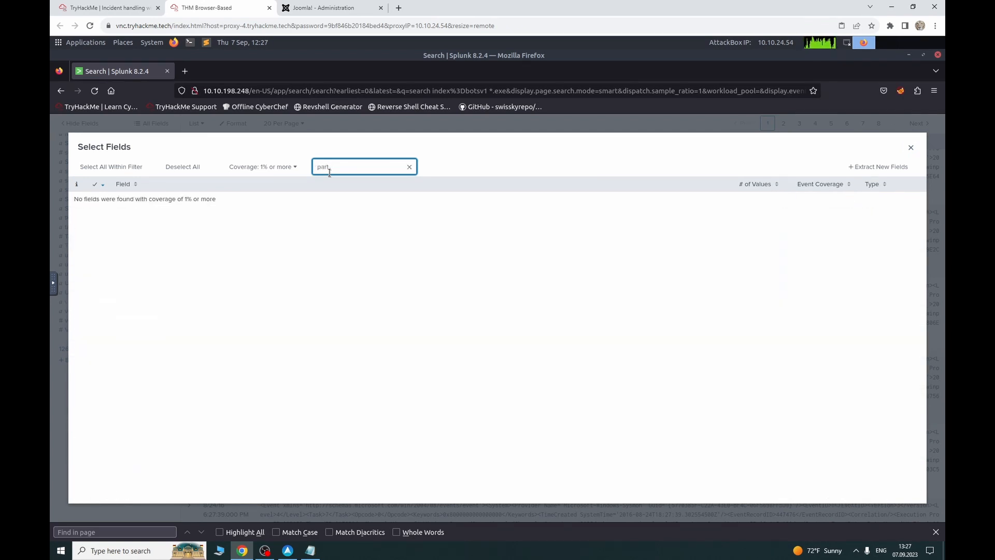
pyautogui.press('BackSpace')
pyautogui.press('BackSpace')
pyautogui.press('BackSpace')
pyautogui.press('BackSpace')
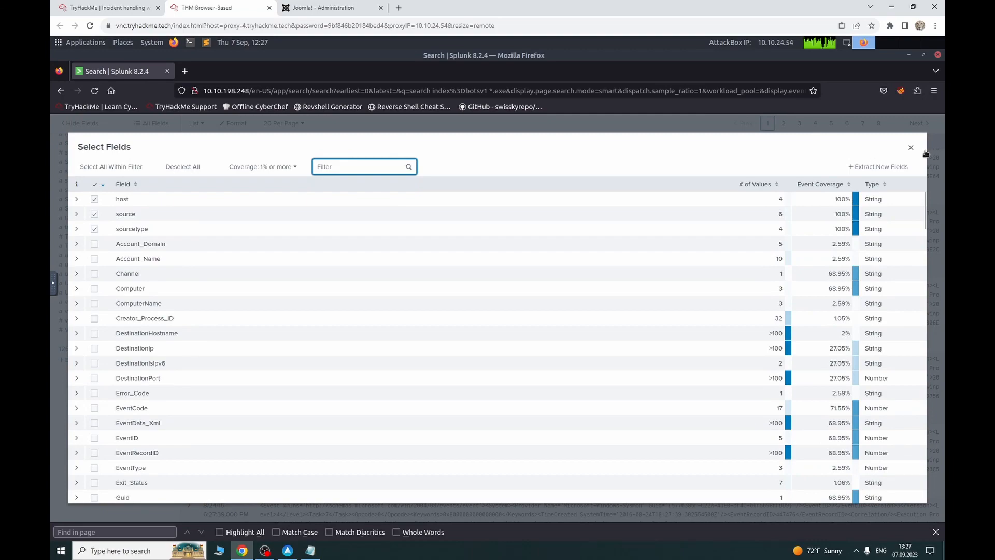
pyautogui.click(911, 148)
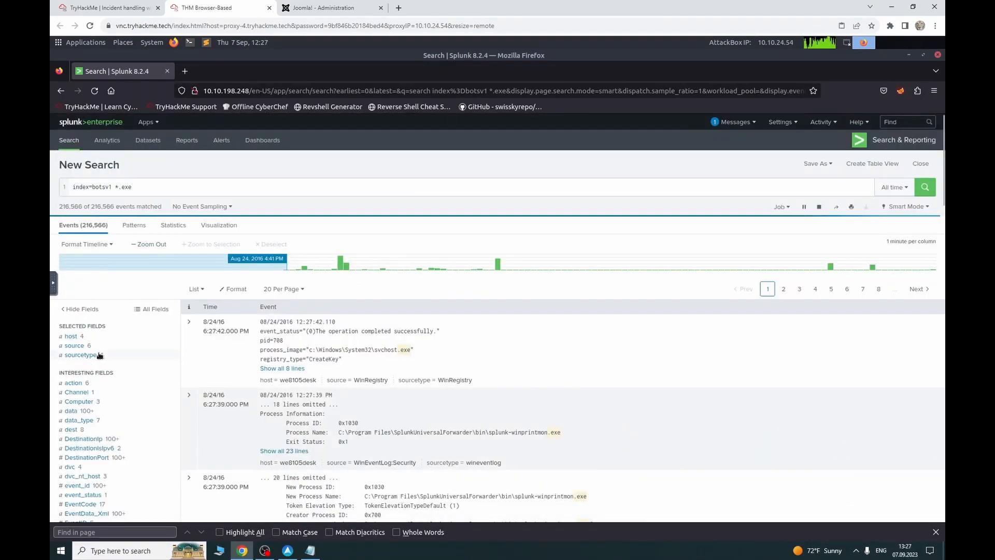
pyautogui.click(80, 355)
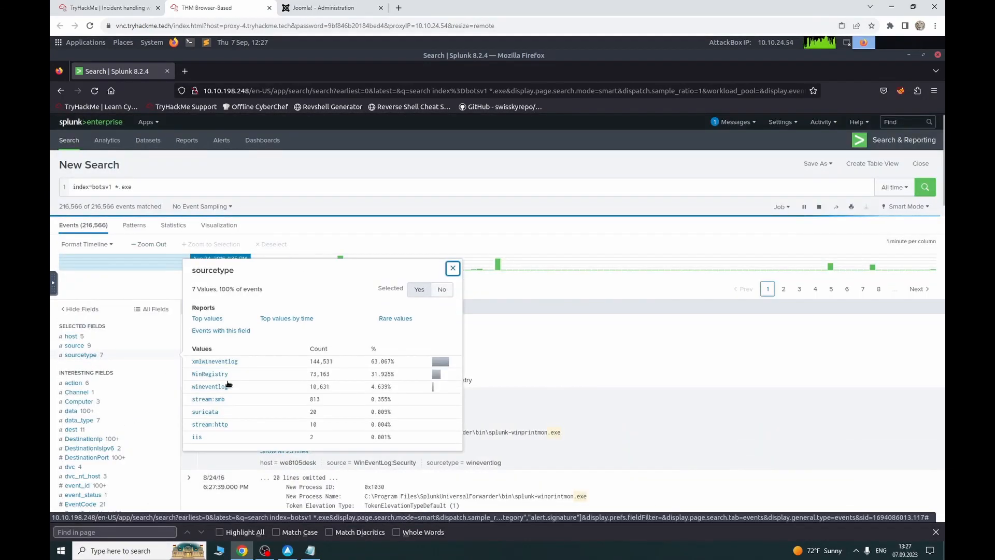
# Step: Limit the results to the stream:http sourcetype
pyautogui.click(214, 424)
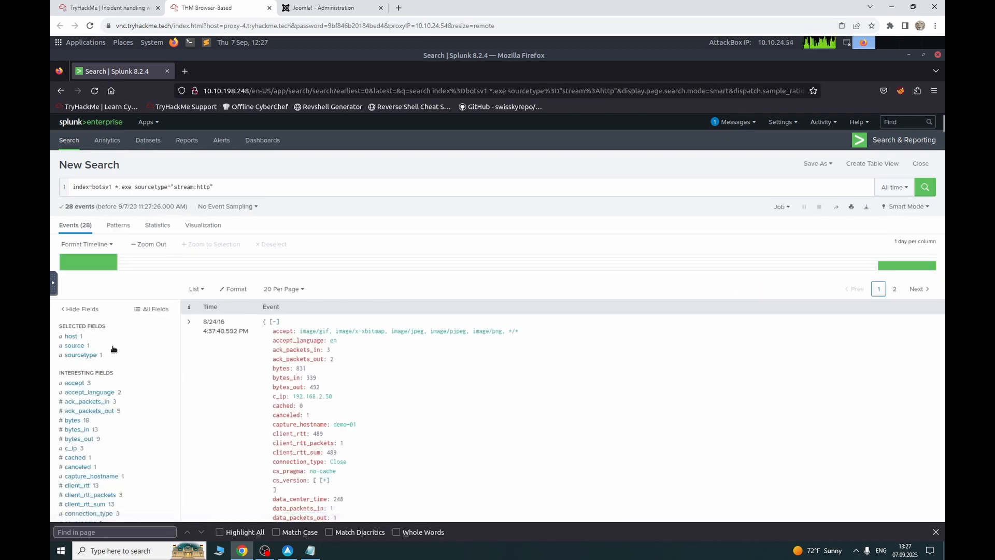
pyautogui.scroll(-3, 114, 348)
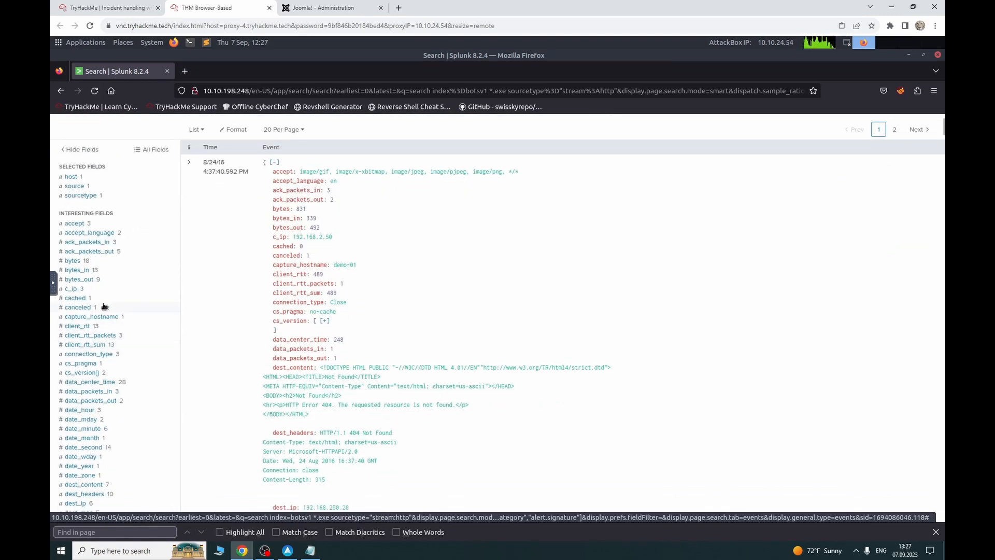
pyautogui.scroll(-2, 101, 382)
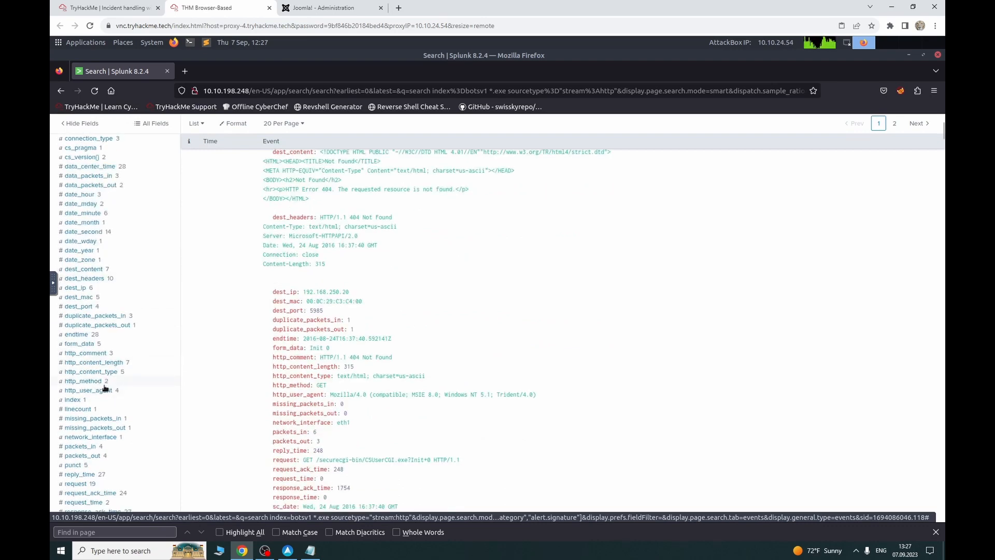
pyautogui.scroll(-10, 105, 388)
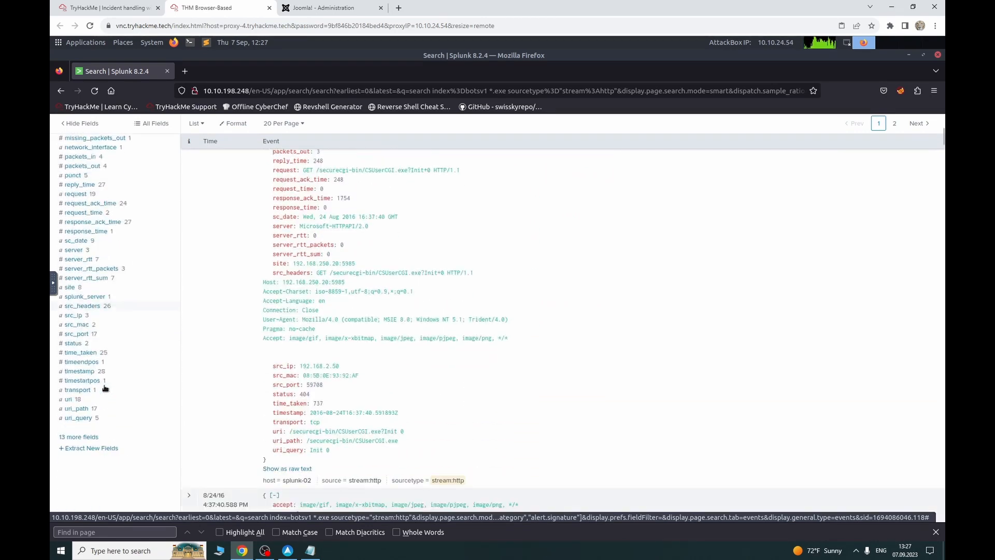
pyautogui.scroll(-3, 106, 387)
# Step: Add part_filename{} to the selected fields and filter on its 3791.exe value
pyautogui.click(83, 355)
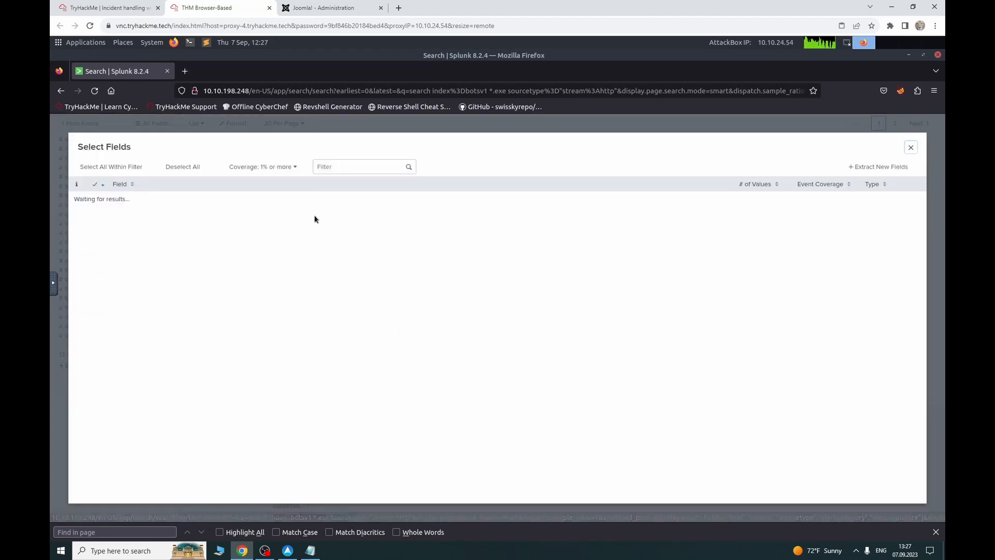
pyautogui.click(348, 167)
pyautogui.write('file')
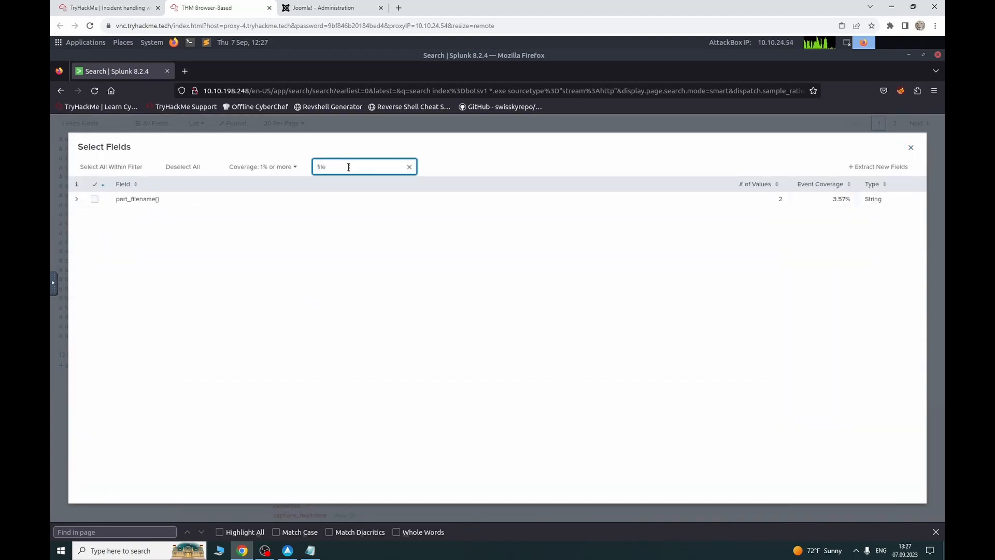
pyautogui.click(94, 199)
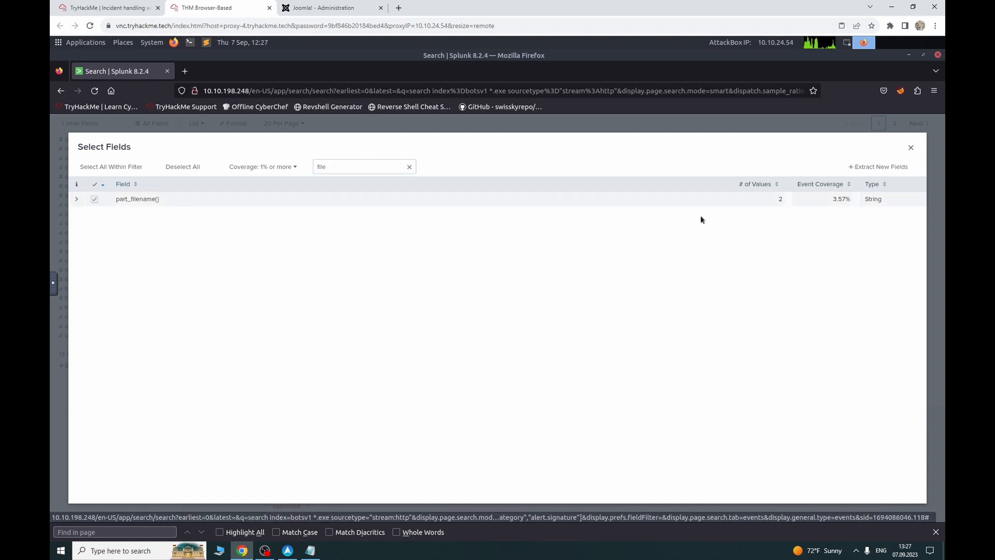
pyautogui.press('Escape')
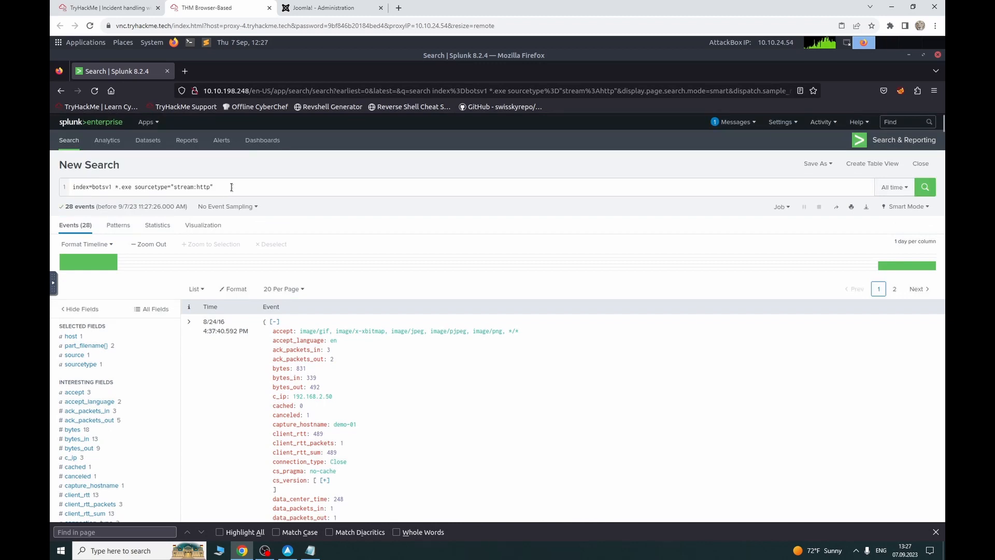
pyautogui.click(231, 187)
pyautogui.click(87, 345)
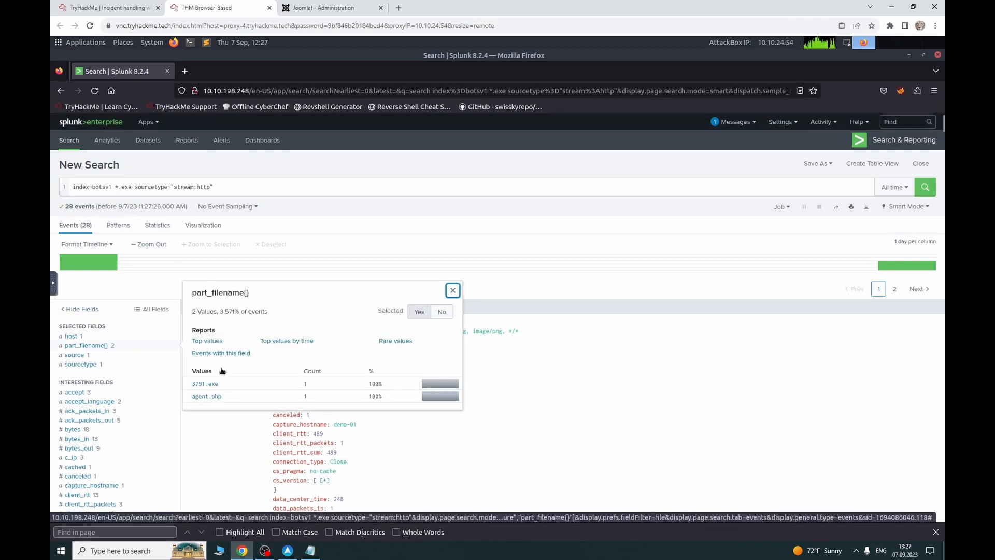
pyautogui.click(210, 385)
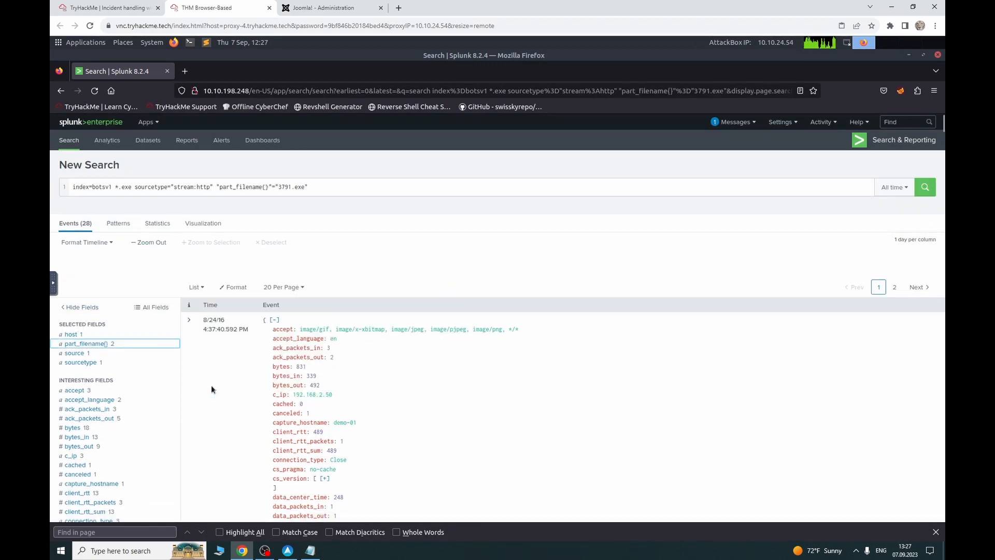
# Step: Delete the *.exe term from the query and rerun the search
pyautogui.click(133, 182)
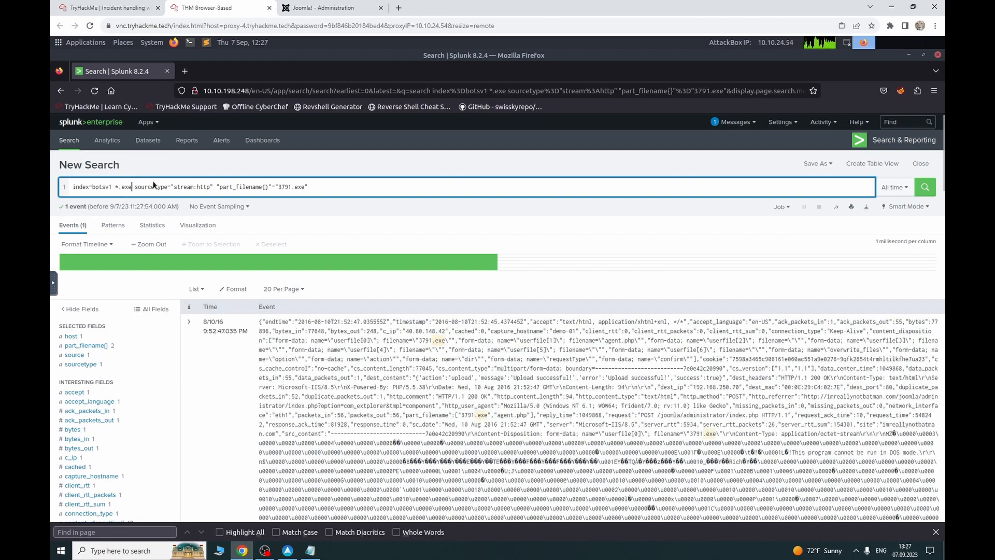
pyautogui.press('BackSpace')
pyautogui.press('BackSpace')
pyautogui.press('BackSpace')
pyautogui.press('BackSpace')
pyautogui.press('BackSpace')
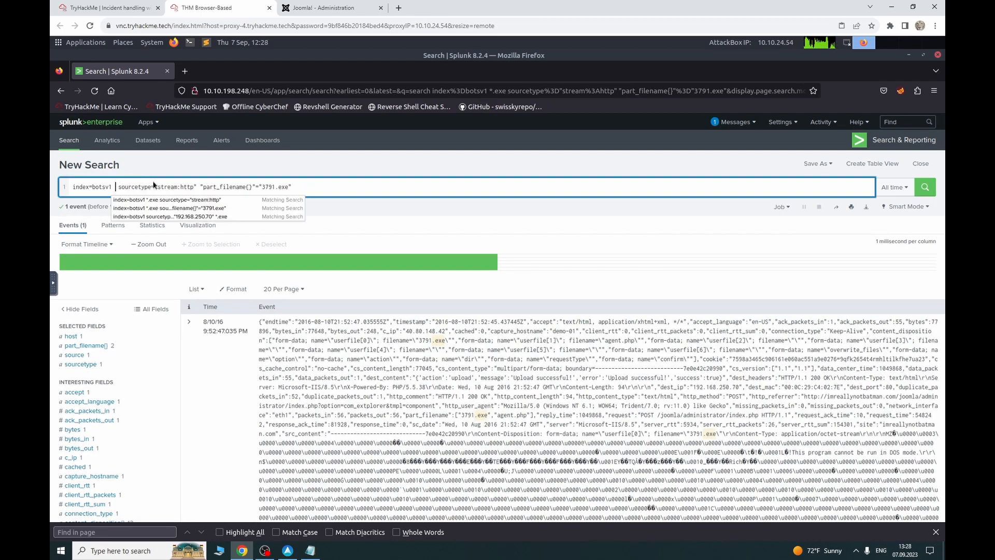
pyautogui.press('Return')
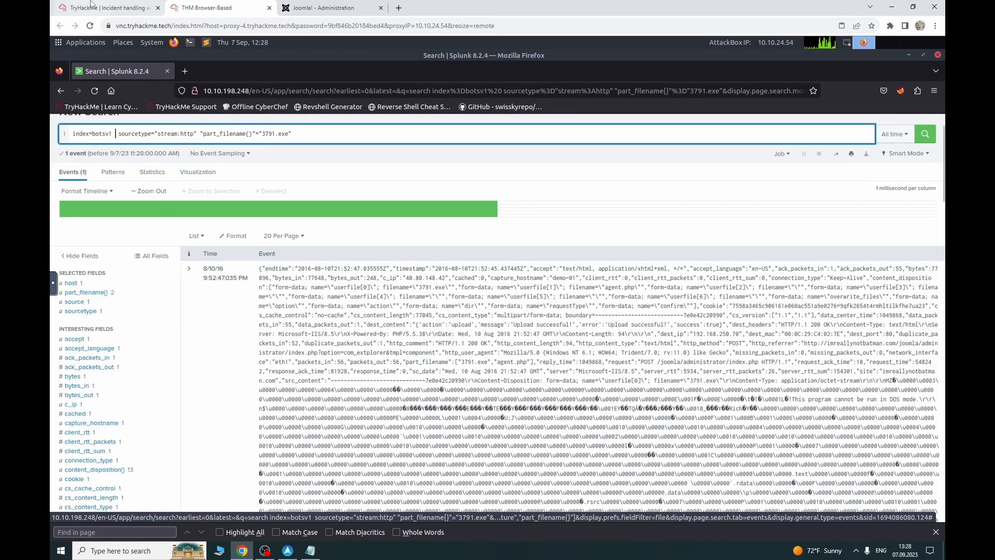
# Step: Remove the sourcetype and part_filename{} conditions, searching index=botsv1 "3791.exe" across all sources
pyautogui.click(101, 7)
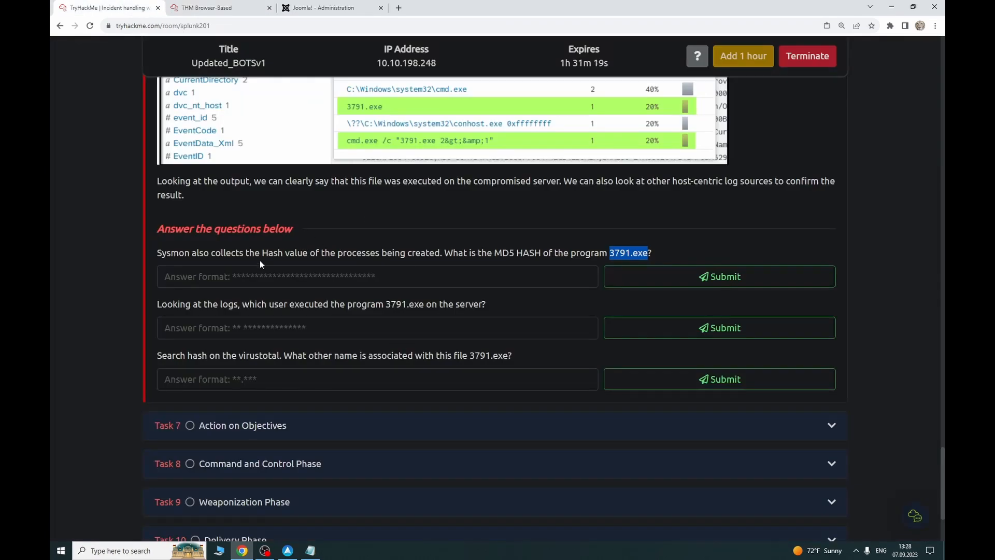
pyautogui.click(178, 4)
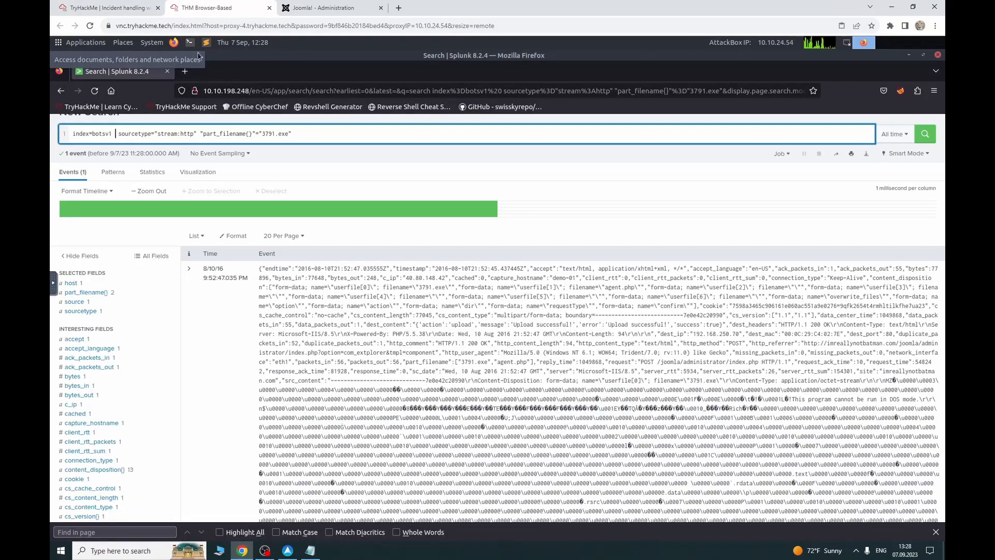
pyautogui.click(109, 313)
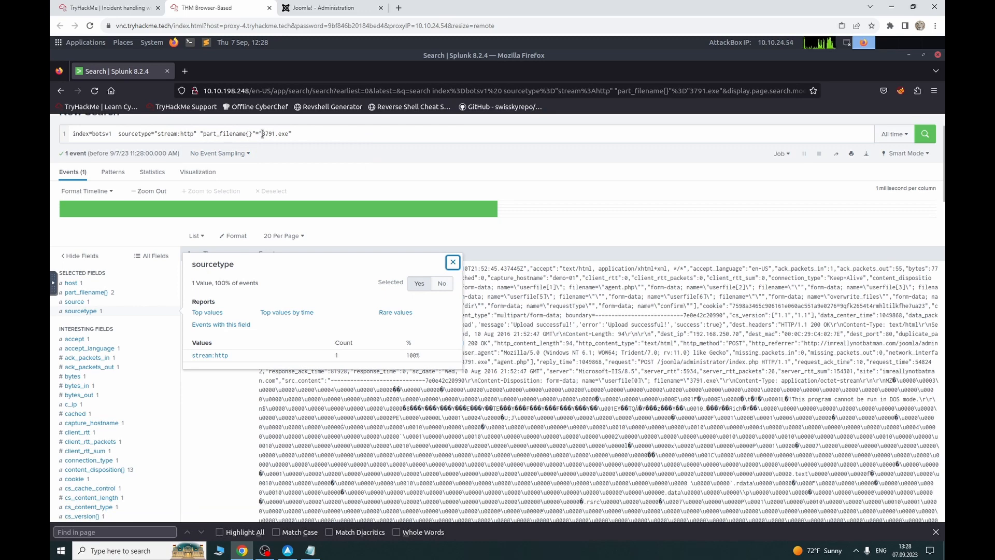
pyautogui.moveTo(261, 133); pyautogui.dragTo(119, 134)
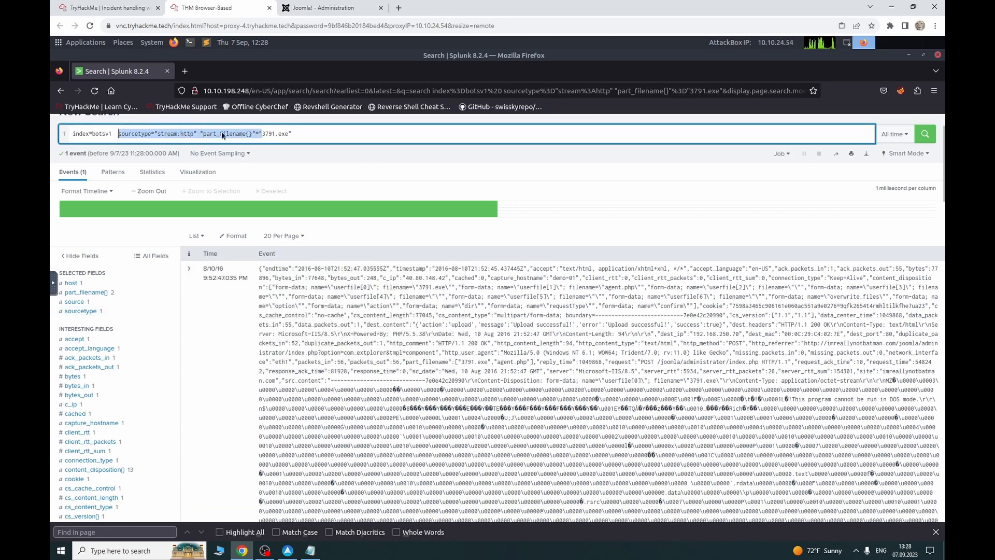
pyautogui.press('BackSpace')
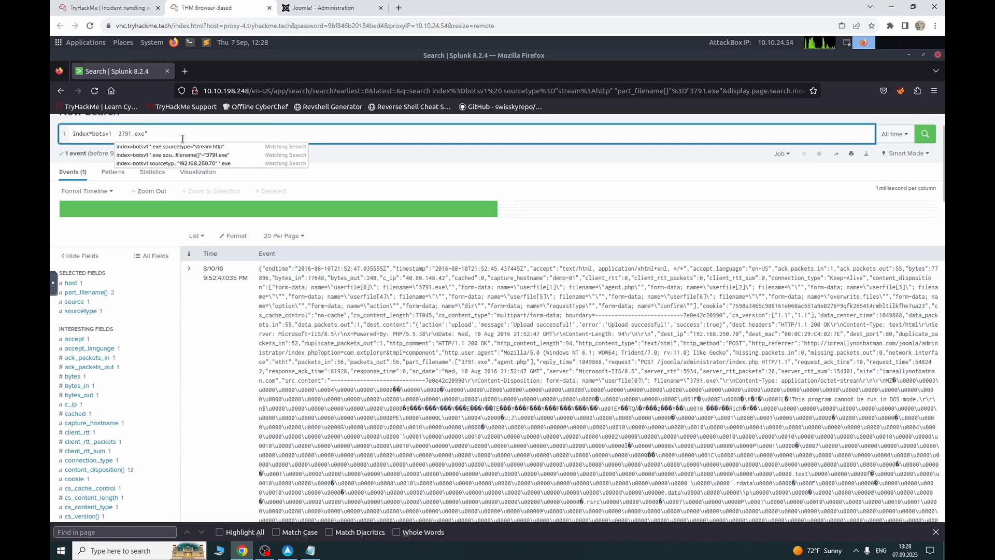
pyautogui.write('"')
pyautogui.press('Return')
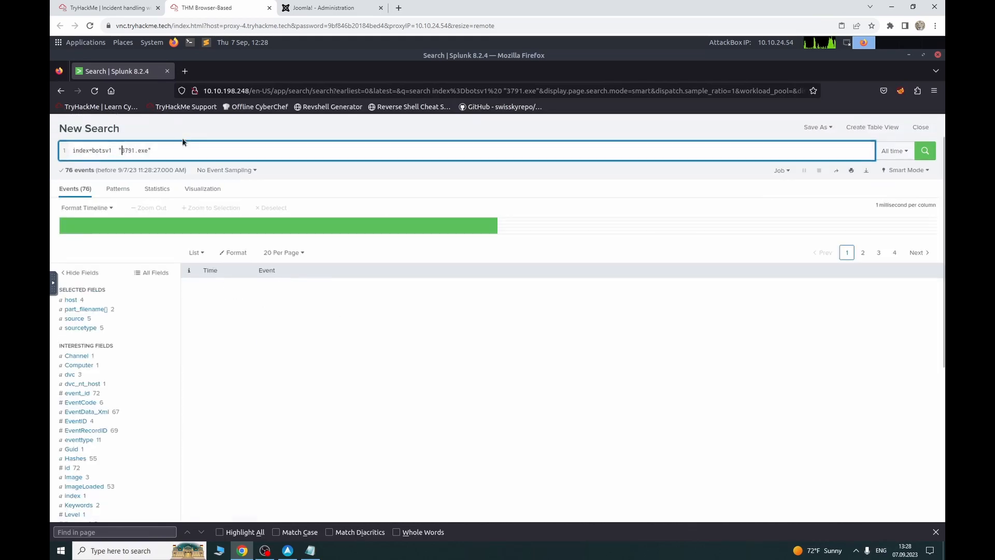
# Step: Limit the 3791.exe search to xmlwineventlog and view the Hashes field's top values
pyautogui.click(81, 328)
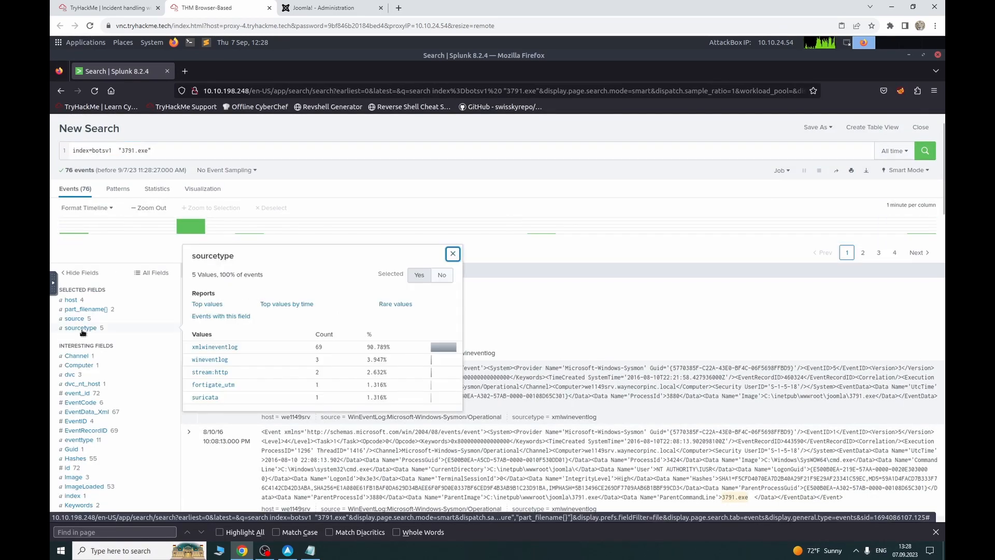
pyautogui.click(231, 350)
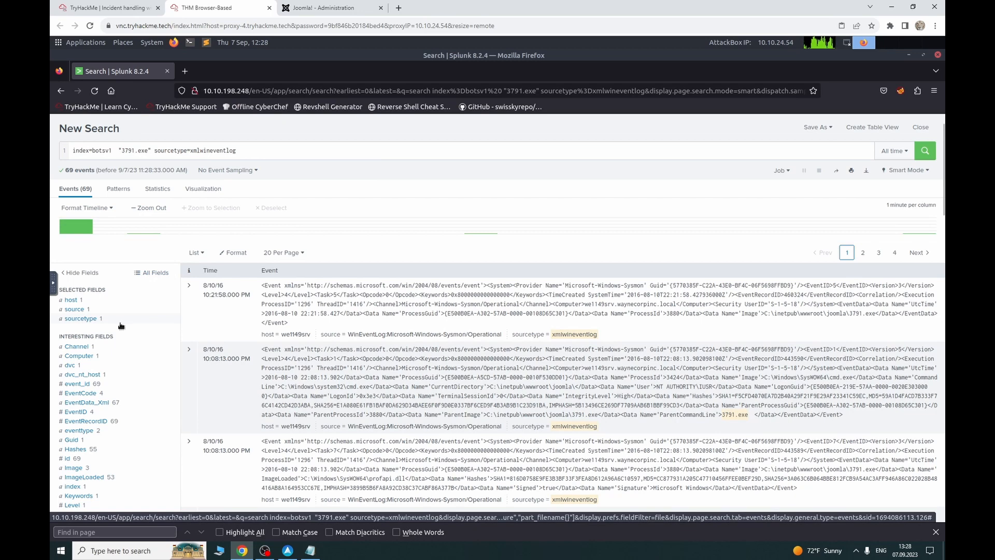
pyautogui.click(98, 451)
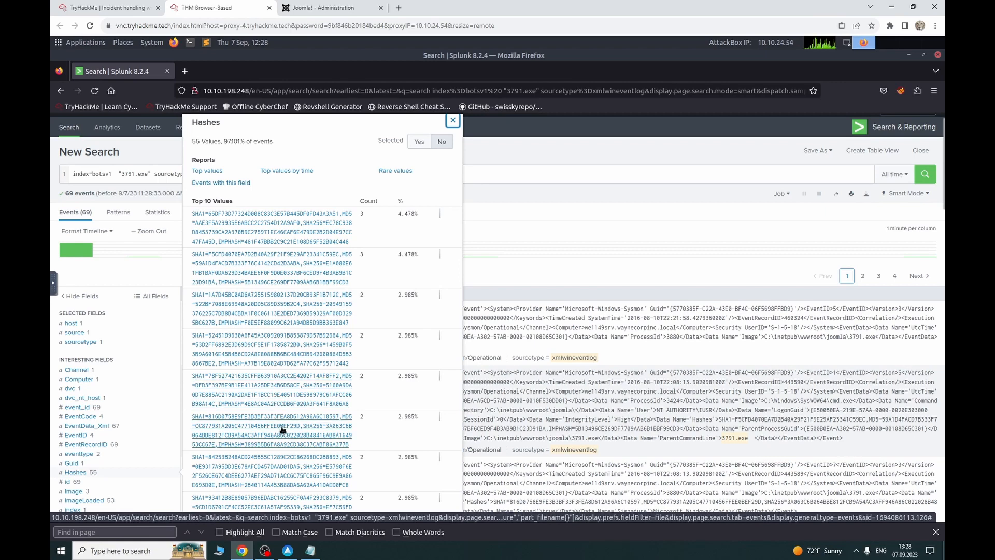
# Step: Check the program name in the second TryHackMe question, then close the Hashes summary
pyautogui.click(148, 5)
pyautogui.click(228, 8)
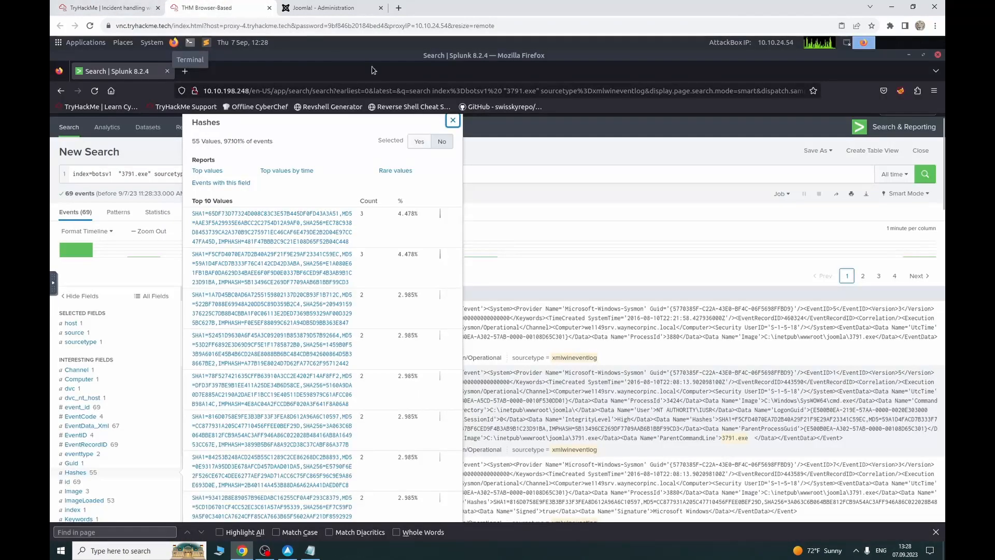
pyautogui.click(147, 7)
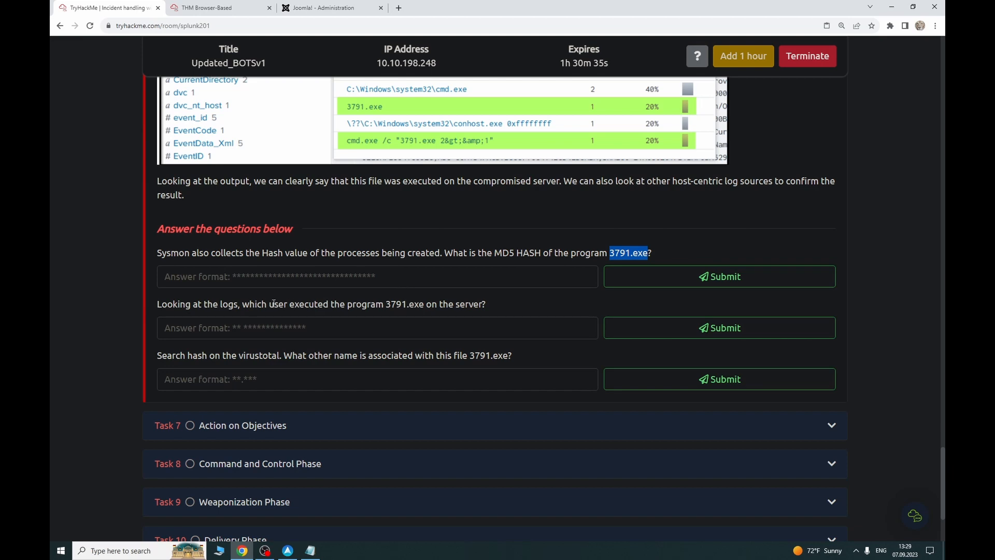
pyautogui.doubleClick(387, 306)
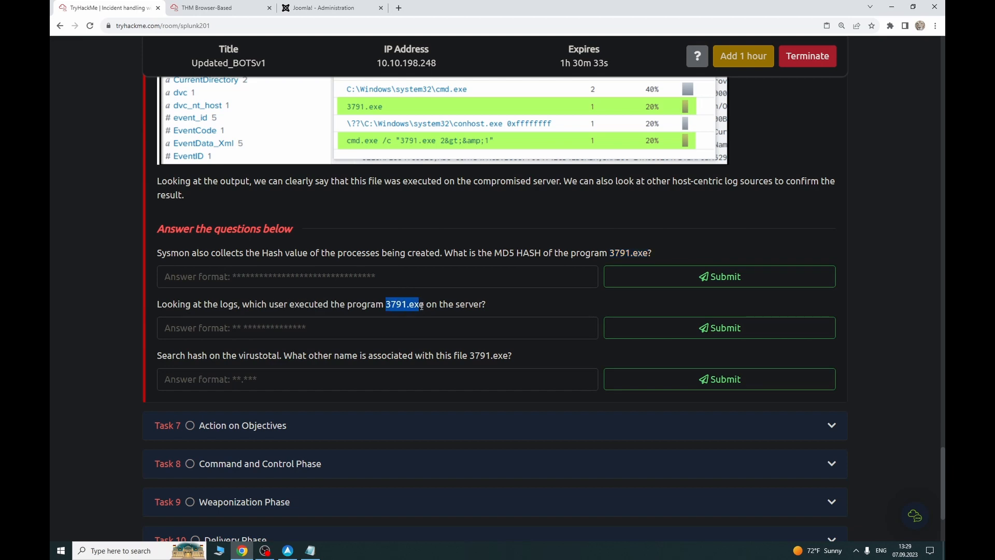
pyautogui.click(207, 8)
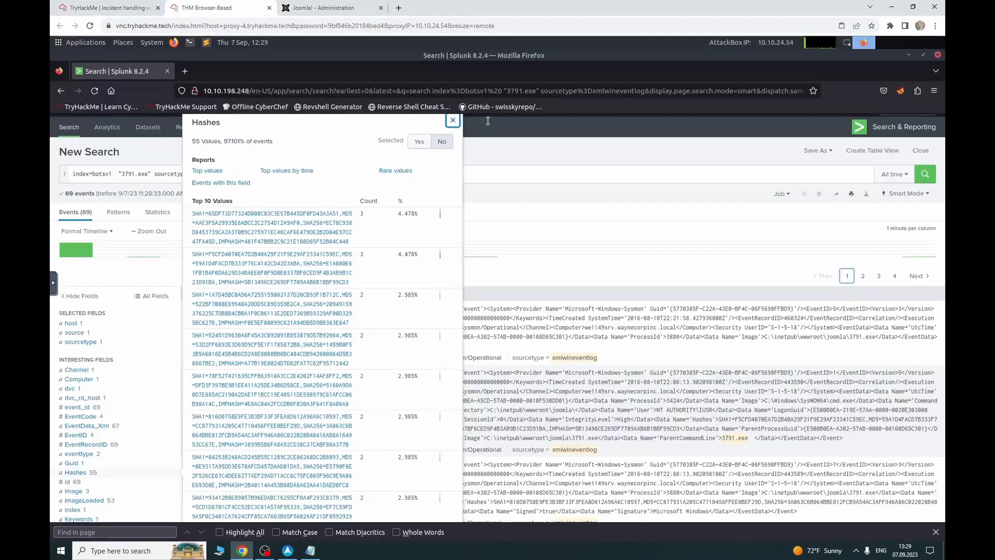
pyautogui.click(453, 121)
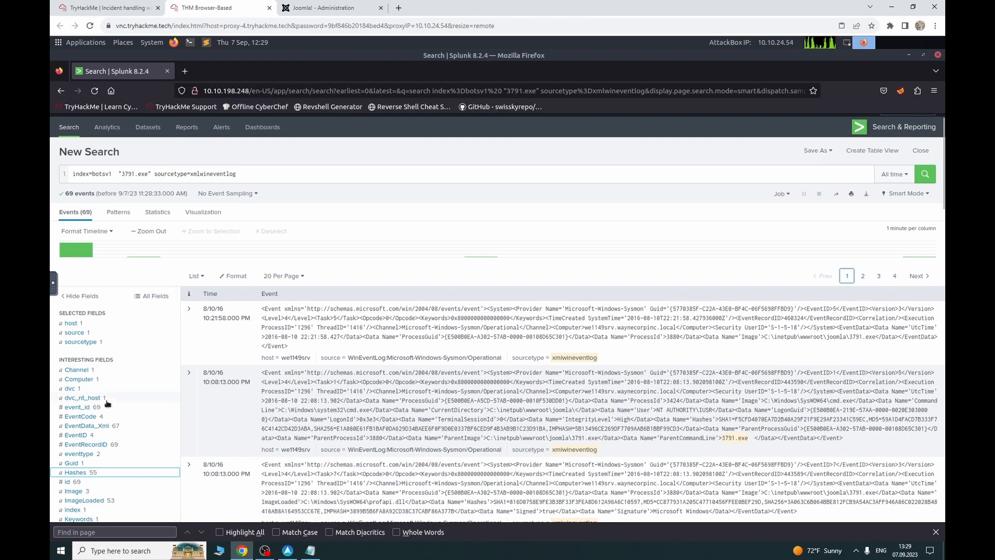
# Step: Add CommandLine to the selected fields via a 'comm' filter and show its four values
pyautogui.scroll(-10, 109, 415)
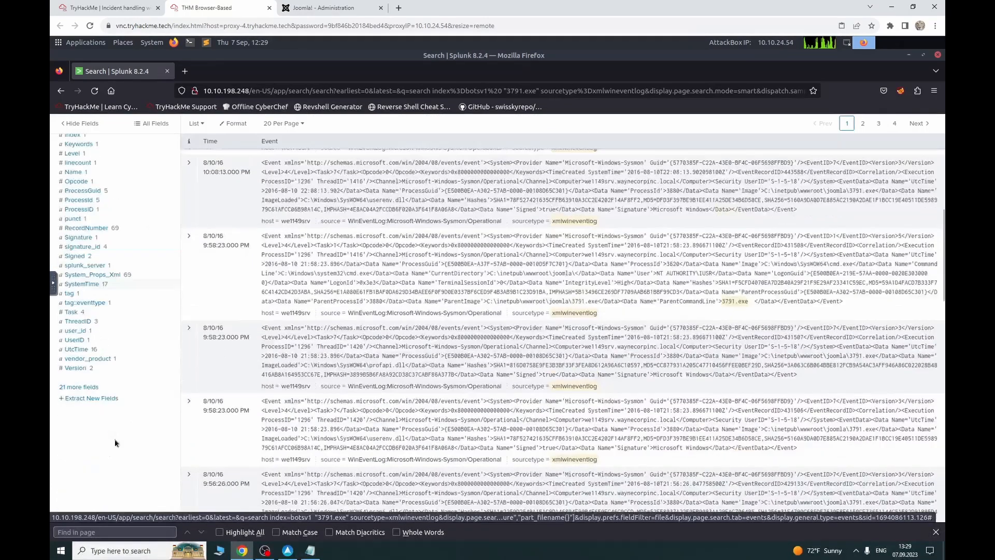
pyautogui.scroll(-3, 113, 438)
pyautogui.scroll(3, 74, 320)
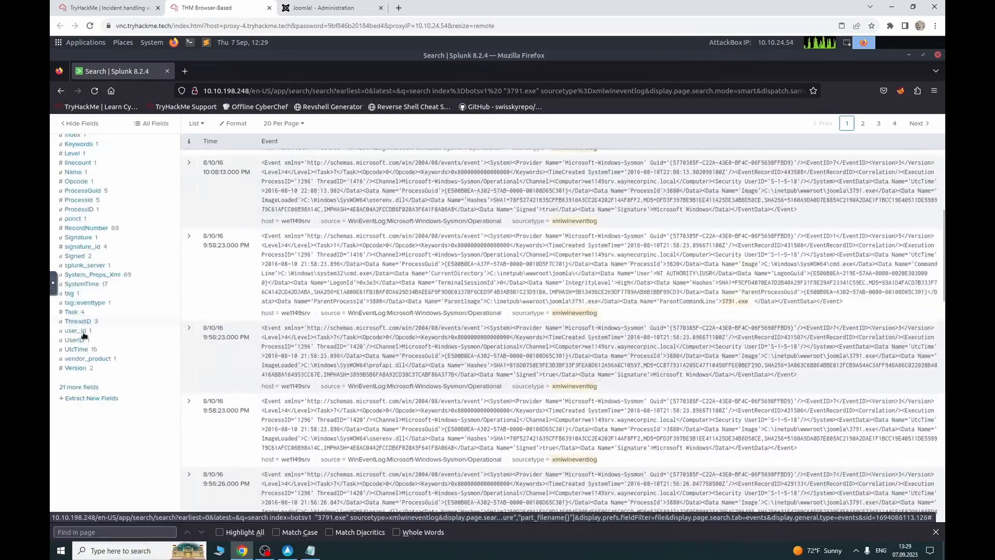
pyautogui.click(83, 390)
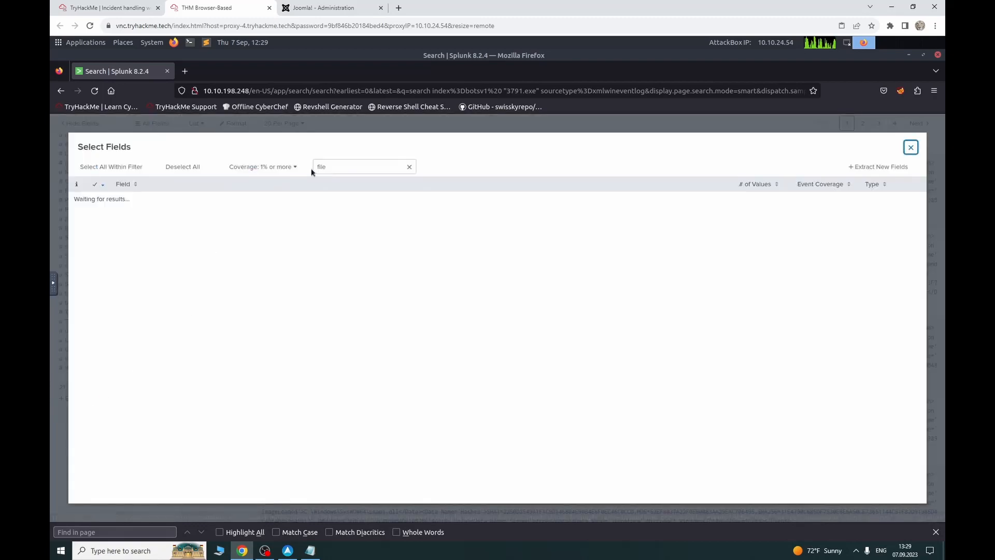
pyautogui.doubleClick(363, 165)
pyautogui.write('comm')
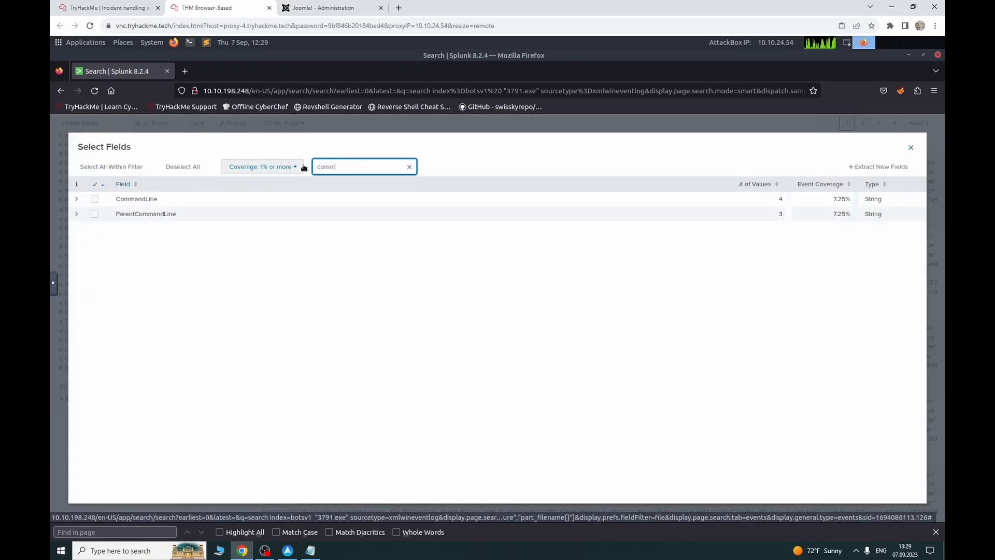
pyautogui.click(93, 199)
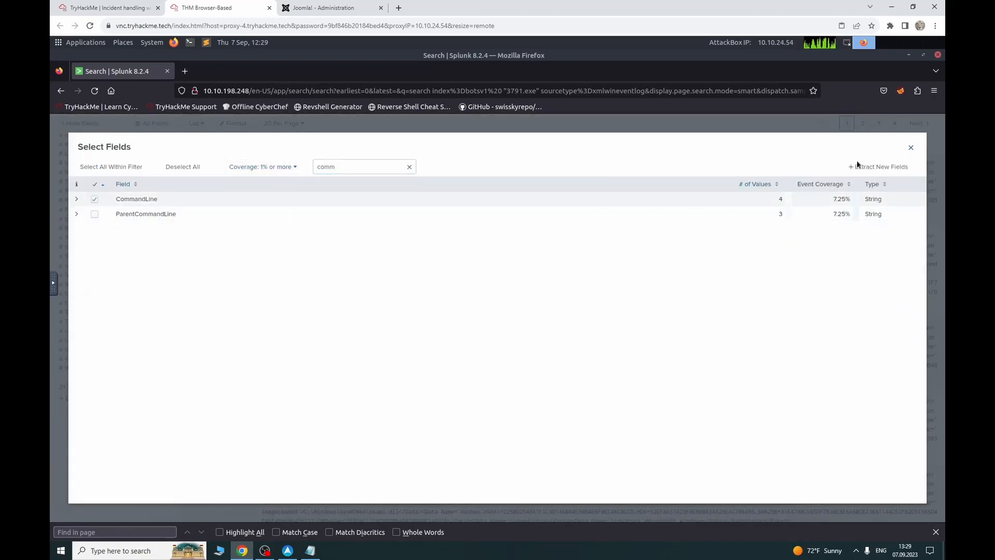
pyautogui.click(910, 147)
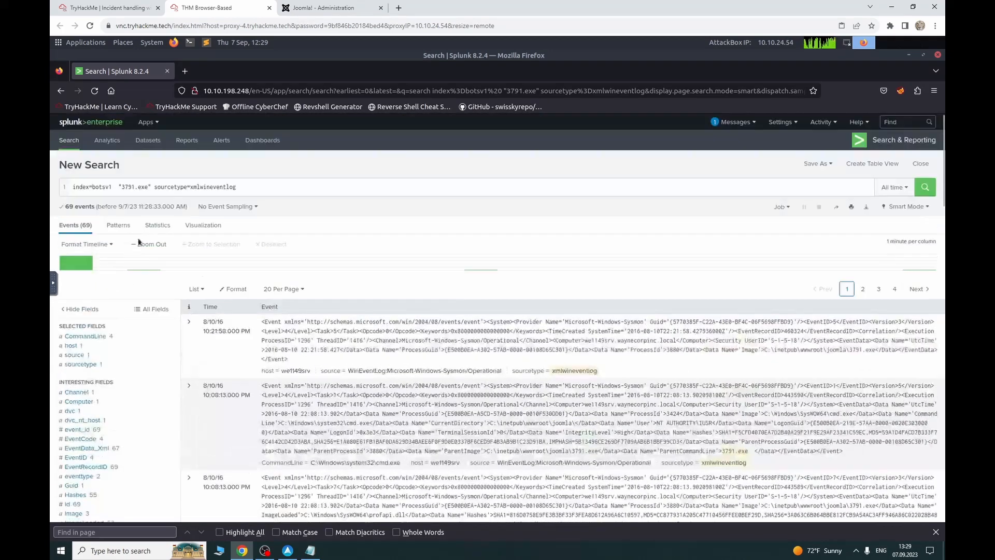
pyautogui.click(85, 337)
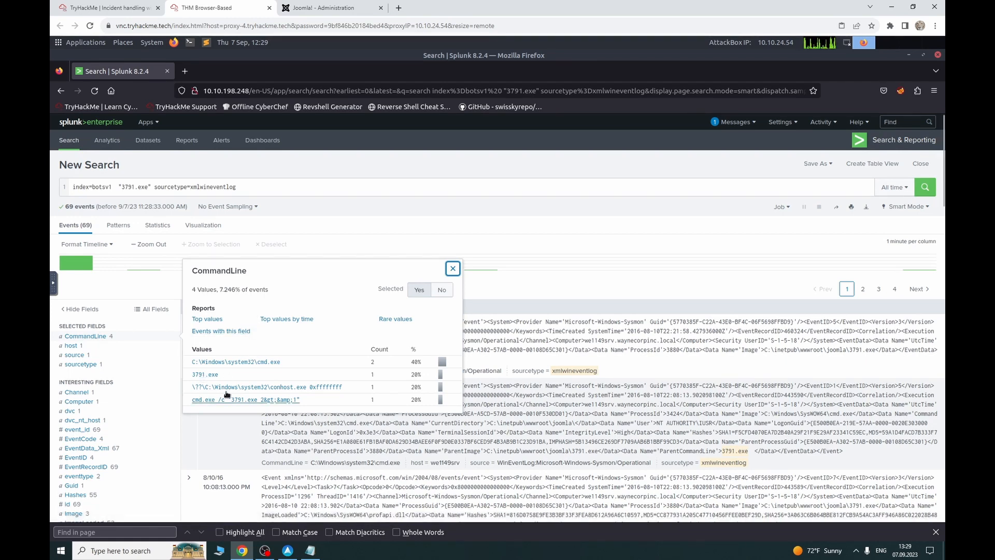
# Step: Filter to the CommandLine 3791.exe event and search the page for its md5 field
pyautogui.click(205, 374)
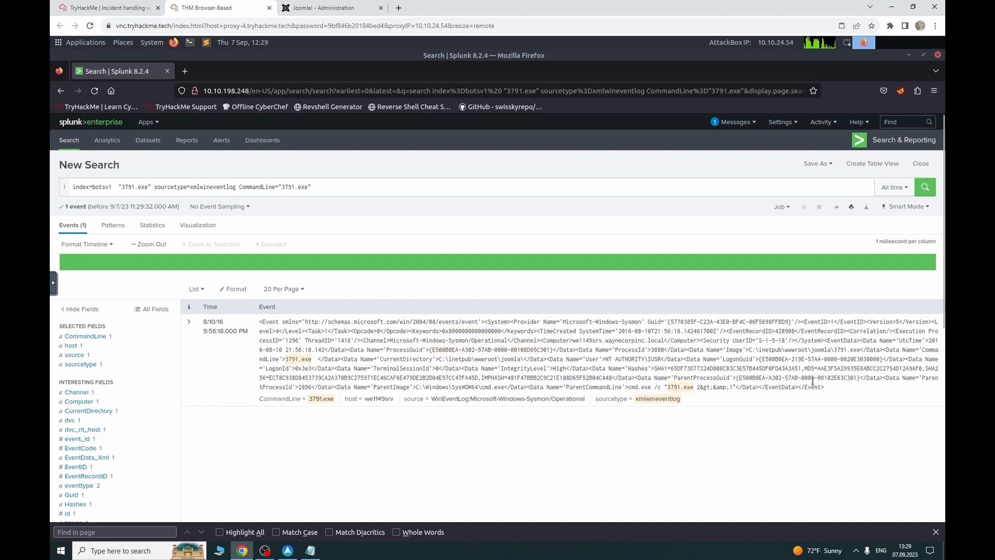
pyautogui.hotkey('ctrl', 'f')
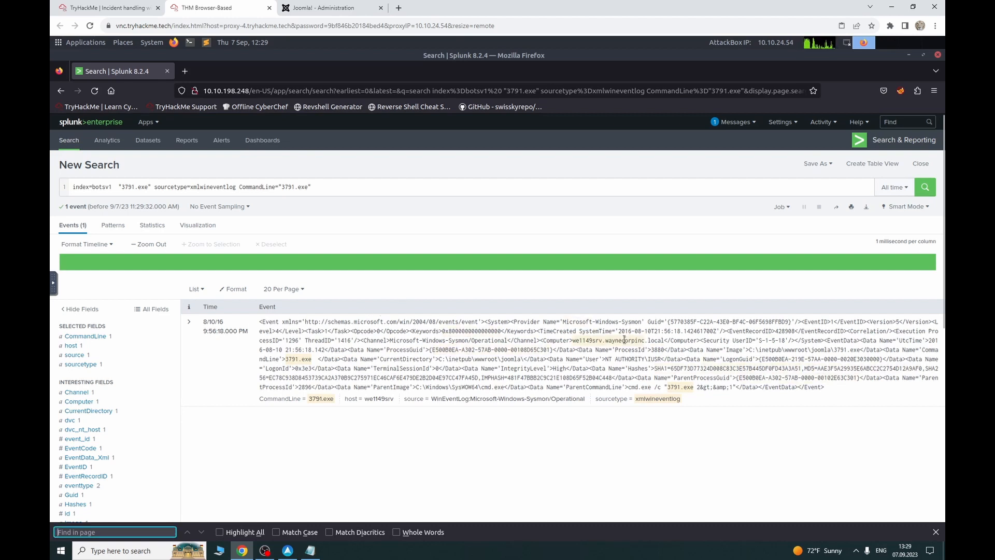
pyautogui.write('md5')
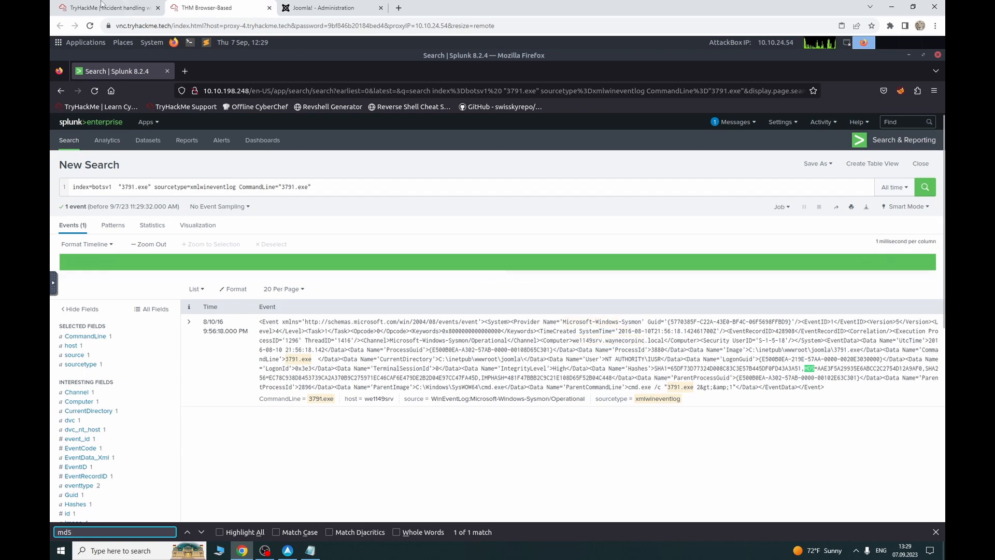
pyautogui.click(124, 8)
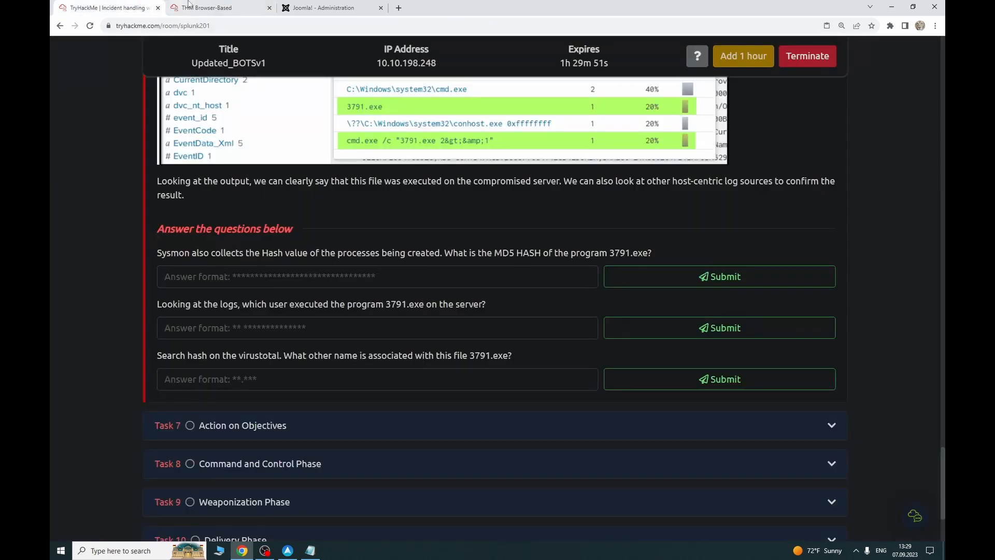
pyautogui.click(208, 8)
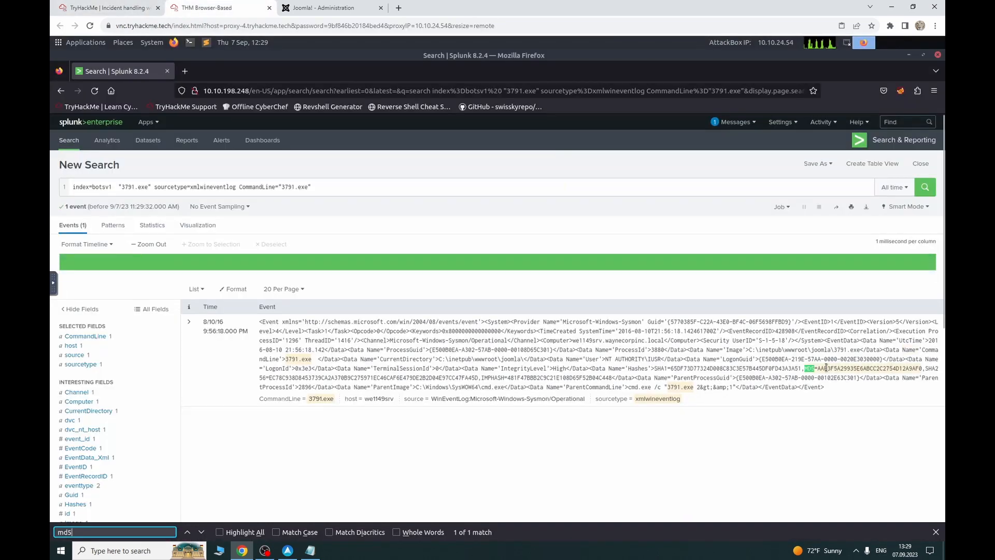
# Step: Copy the MD5 hash AAE3F5A29935E6ABCC2C2754D12A9AF0 into TryHackMe's first answer field
pyautogui.moveTo(817, 368); pyautogui.dragTo(928, 369)
pyautogui.rightClick(921, 368)
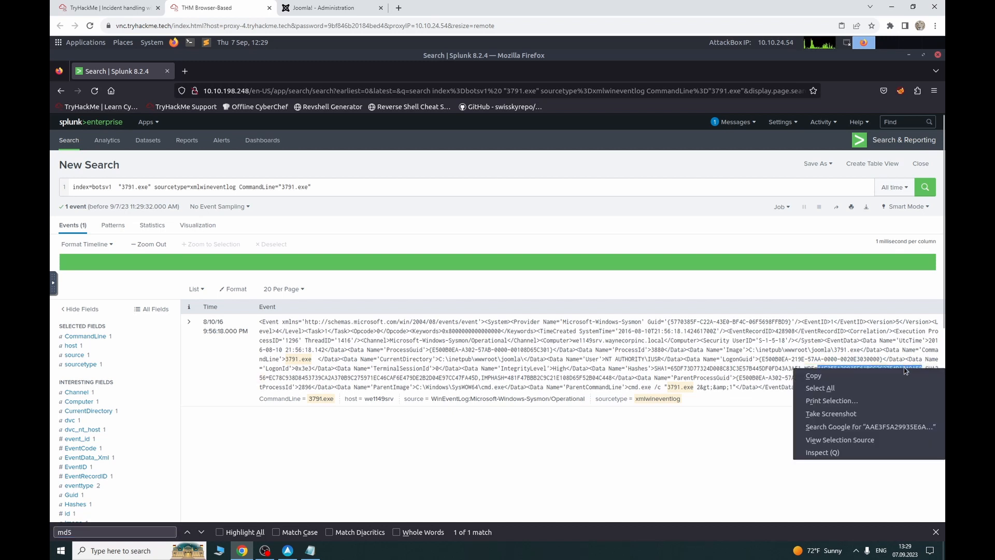
pyautogui.click(902, 376)
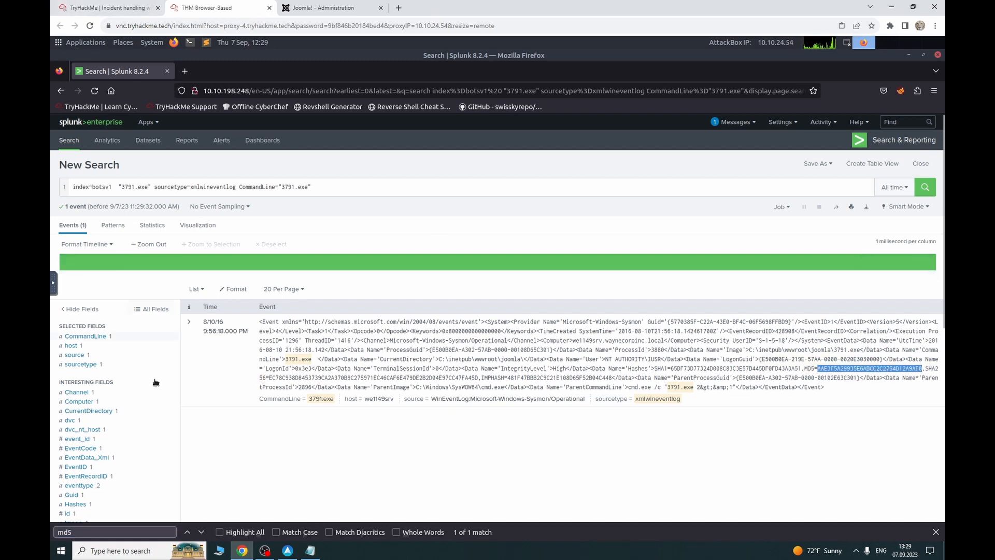
pyautogui.scroll(-3, 111, 412)
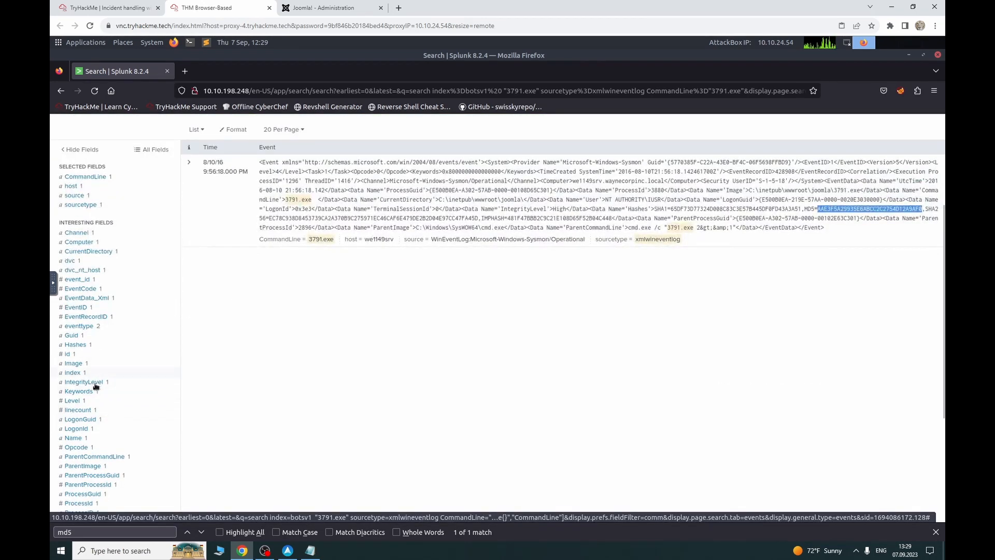
pyautogui.click(93, 345)
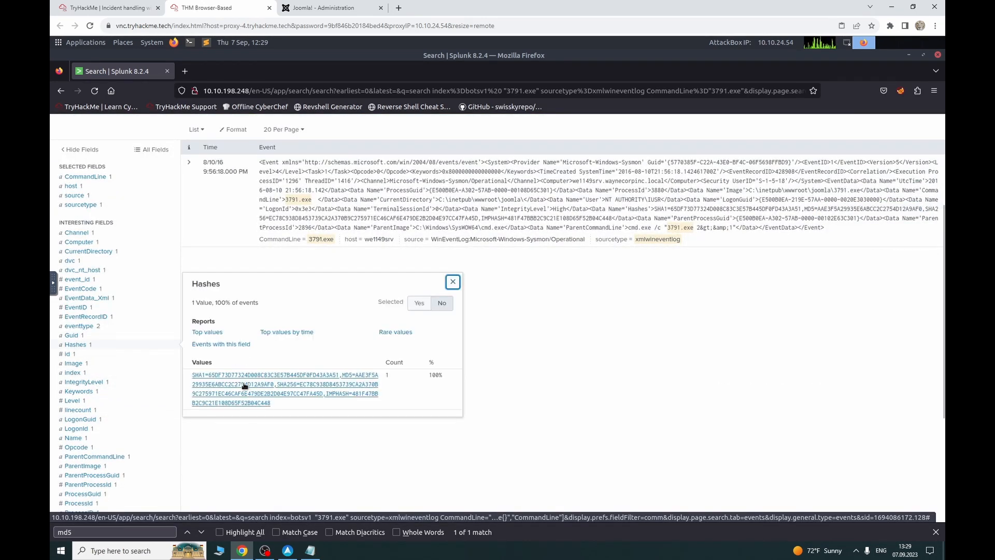
pyautogui.click(90, 6)
pyautogui.click(339, 281)
pyautogui.hotkey('ctrl', 'v')
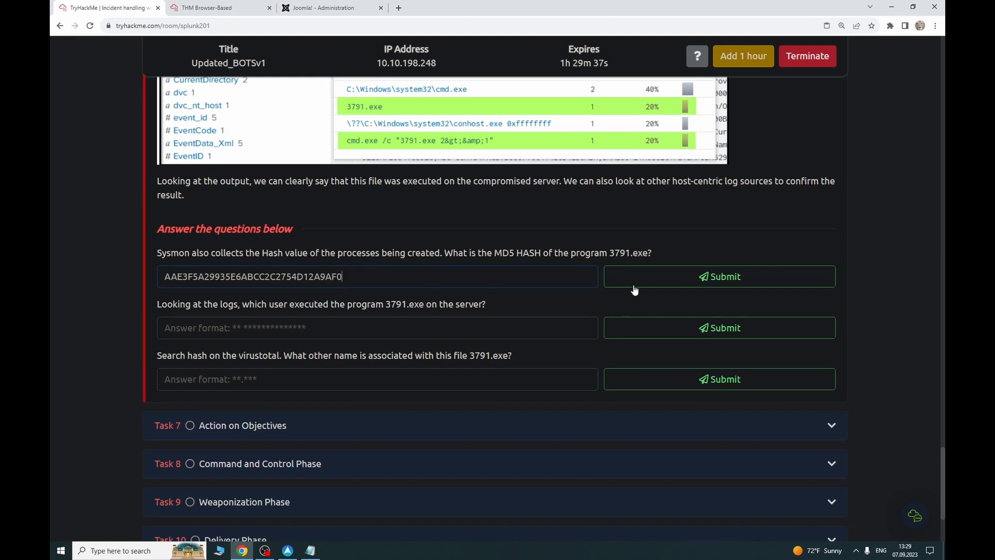
# Step: Submit AAE3F5A29935E6ABCC2C2754D12A9AF0 as the MD5 answer and go back to the Splunk event
pyautogui.click(649, 281)
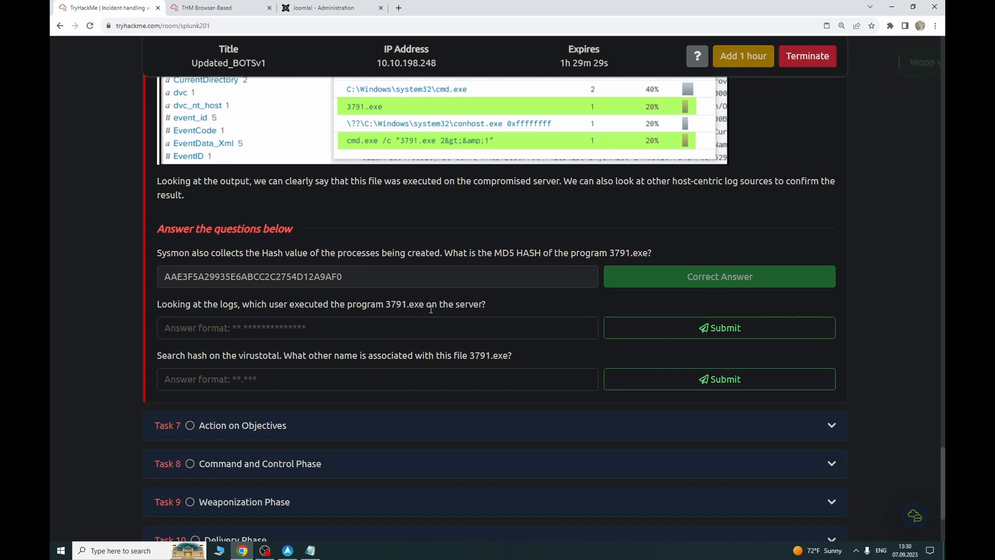
pyautogui.click(183, 7)
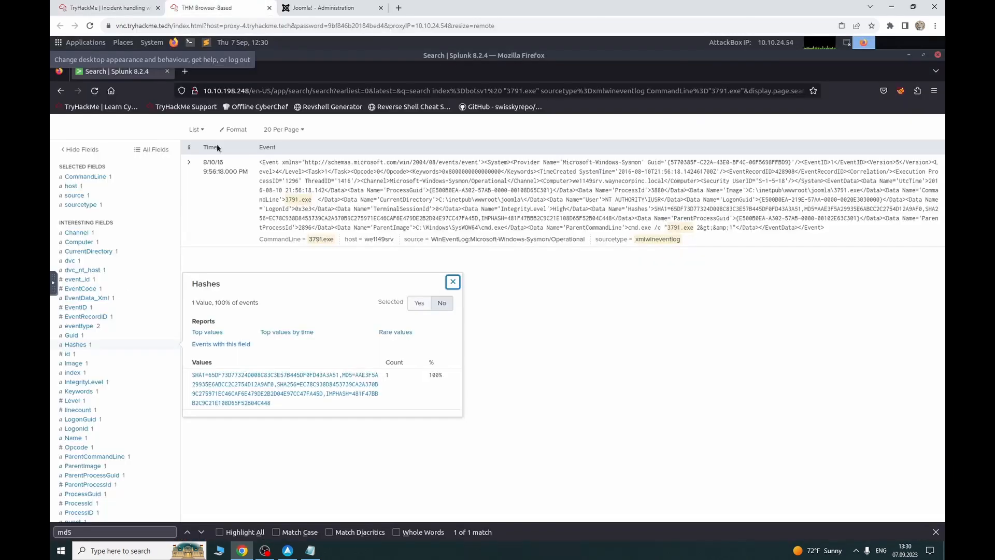
# Step: Copy the 3791.exe event's User value NT AUTHORITY\IUSR into TryHackMe's second answer field
pyautogui.click(166, 125)
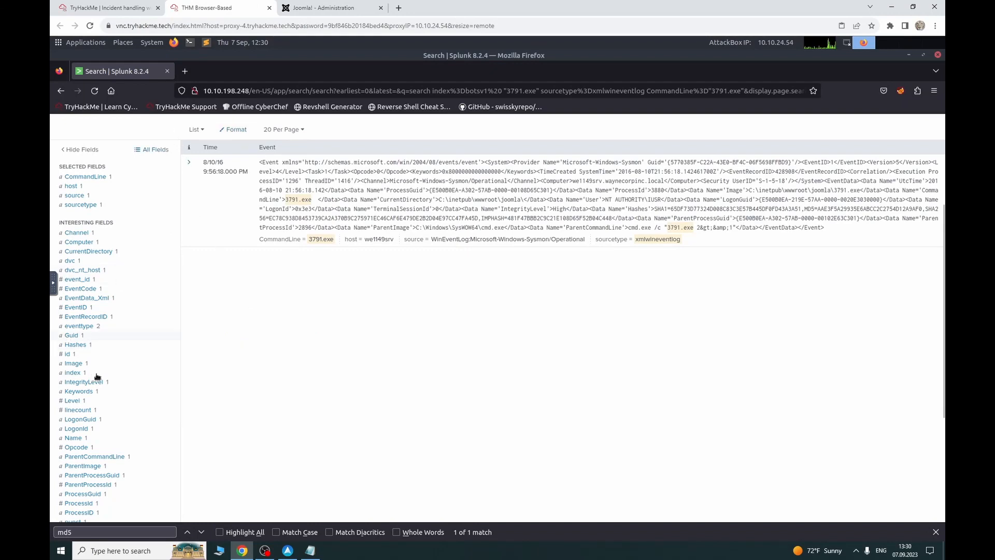
pyautogui.scroll(-3, 98, 376)
pyautogui.click(73, 462)
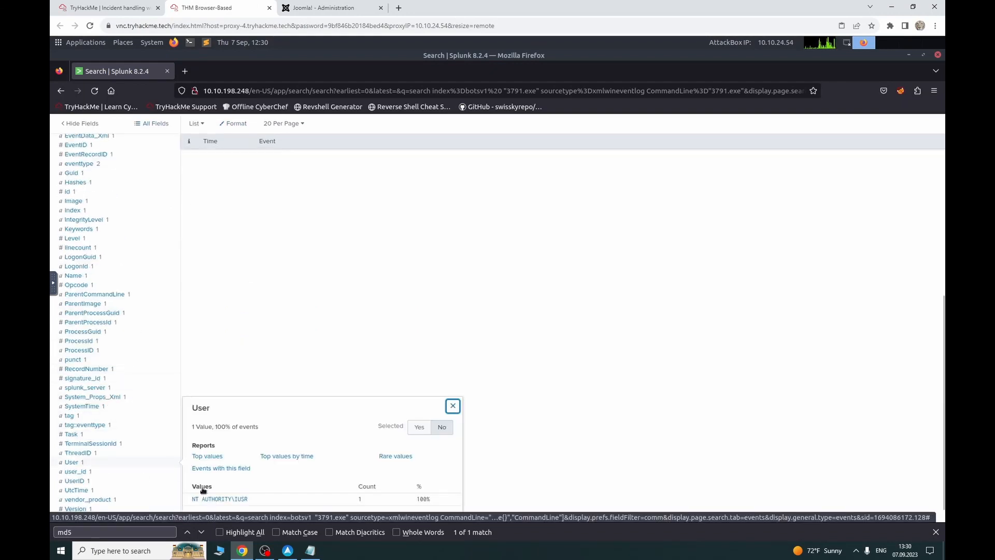
pyautogui.moveTo(266, 500); pyautogui.dragTo(181, 498)
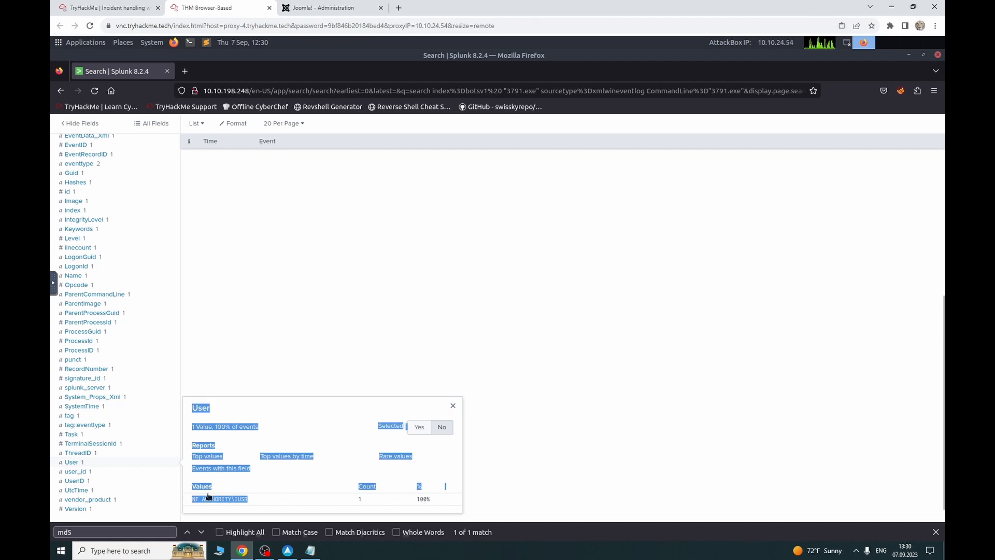
pyautogui.moveTo(271, 499); pyautogui.dragTo(190, 499)
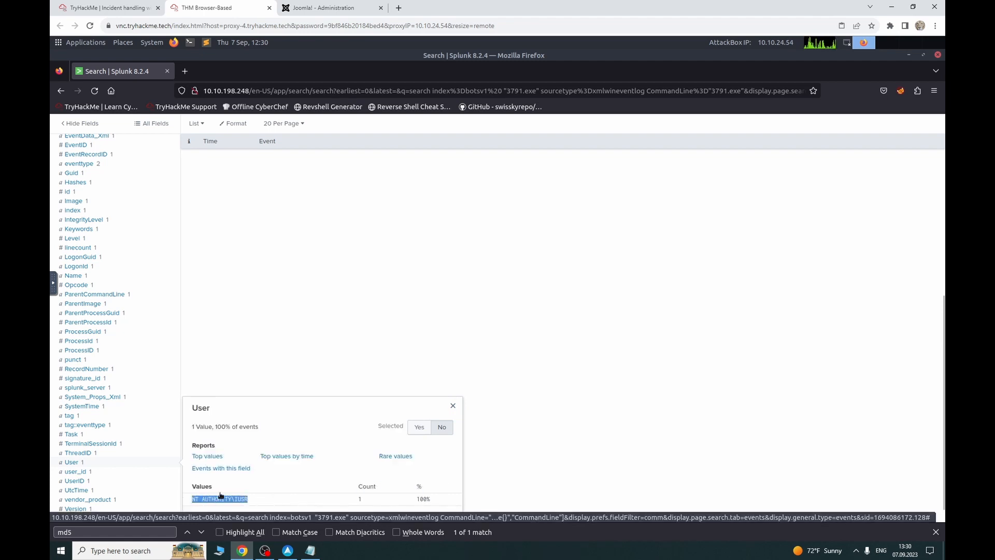
pyautogui.click(108, 8)
pyautogui.click(257, 333)
pyautogui.hotkey('ctrl', 'v')
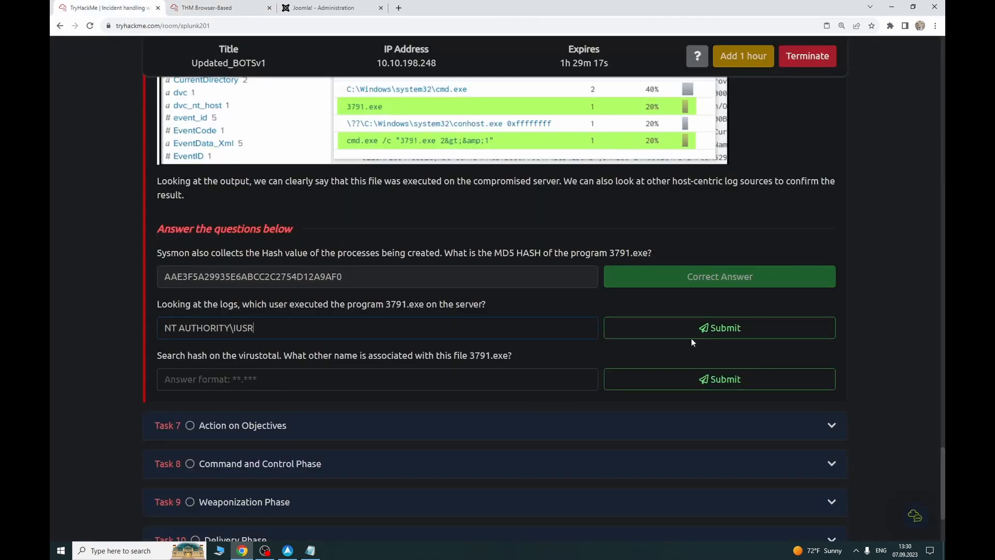
# Step: Submit NT AUTHORITY\IUSR as the executing user and copy the 3791.exe MD5 hash for lookup
pyautogui.click(693, 335)
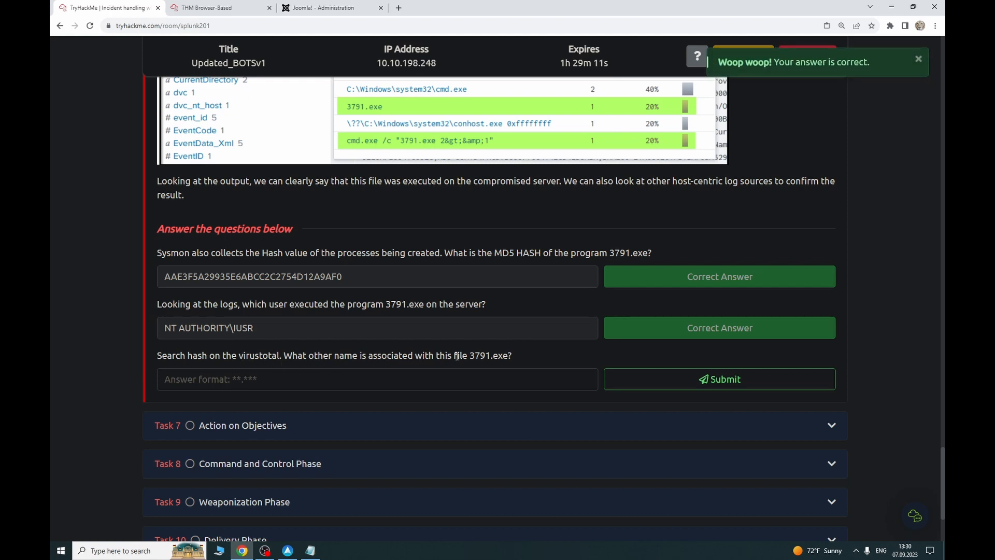
pyautogui.moveTo(359, 276); pyautogui.dragTo(164, 276)
pyautogui.hotkey('ctrl', 'c')
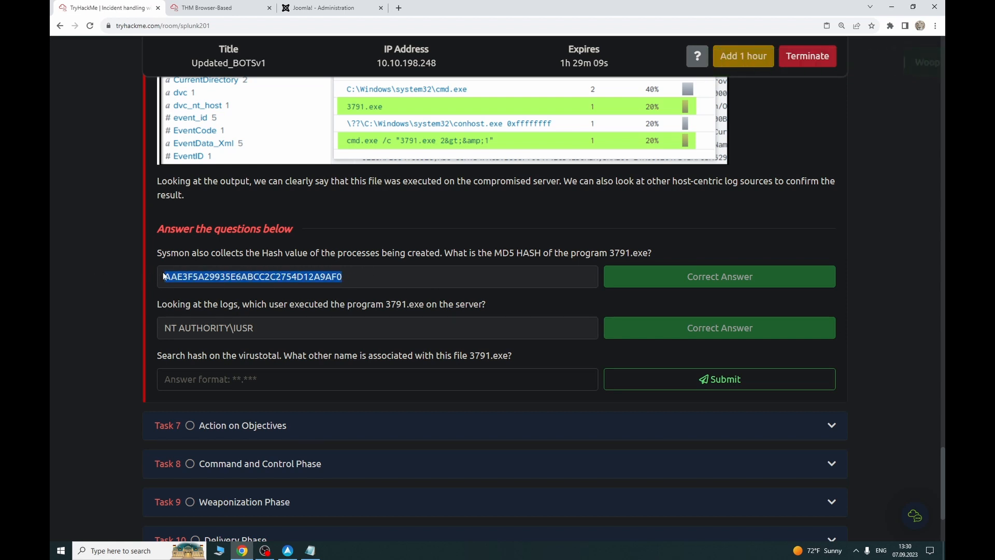
pyautogui.click(399, 8)
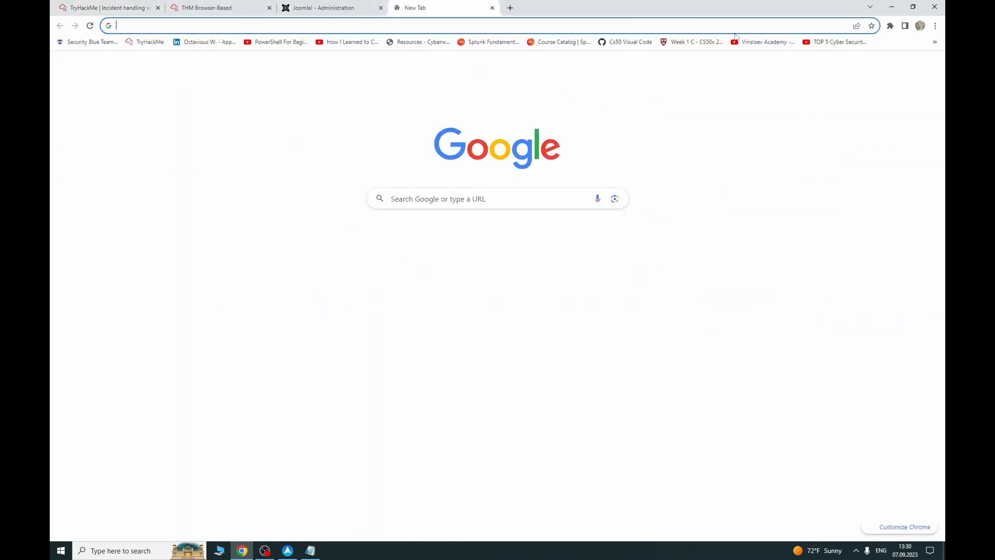
# Step: Open VirusTotal from the bookmarks and turn Dark Reader off for the site
pyautogui.click(936, 41)
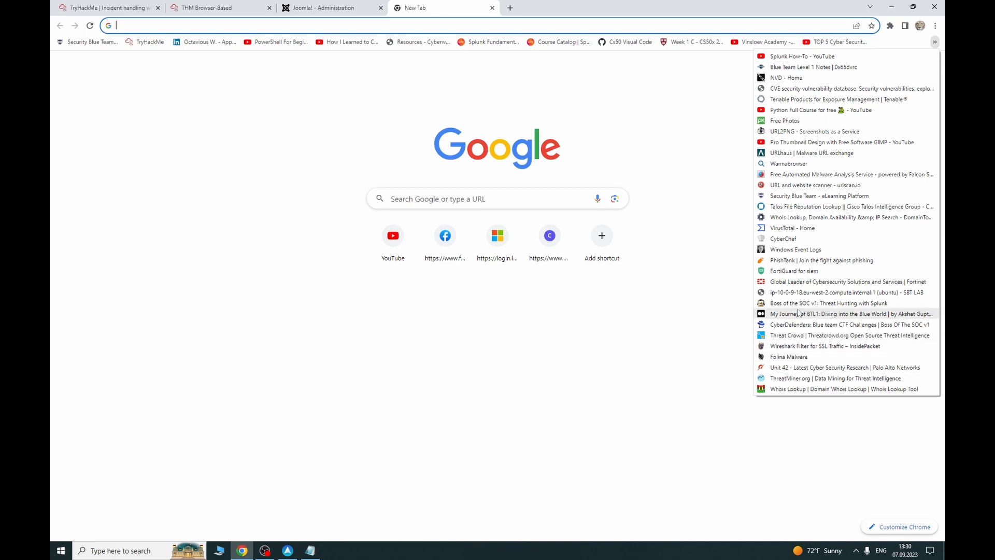
pyautogui.click(791, 230)
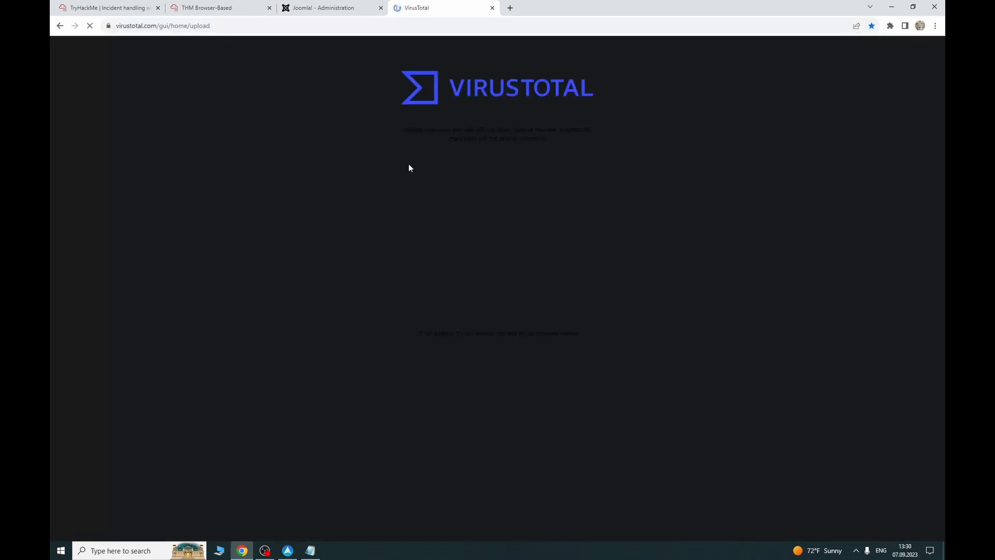
pyautogui.click(891, 25)
pyautogui.click(828, 99)
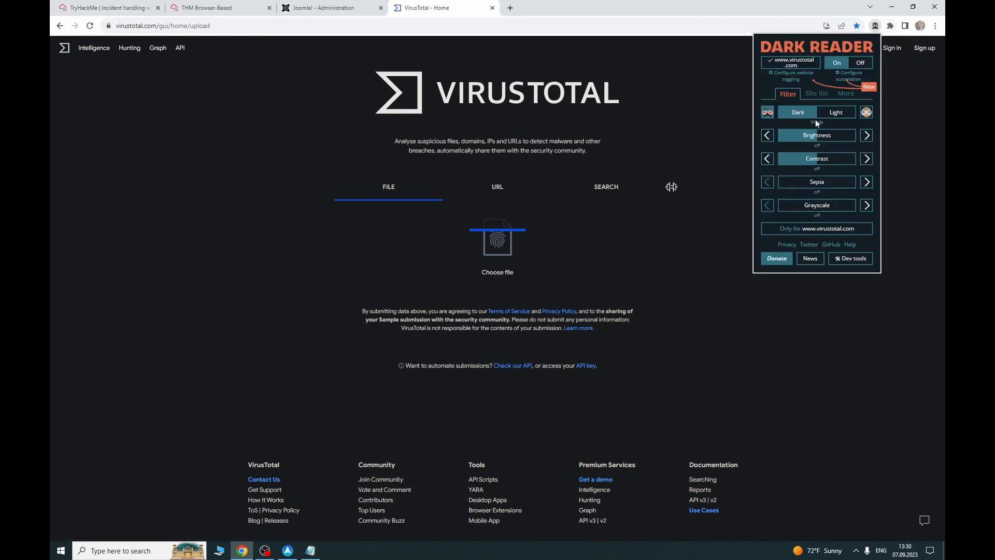
pyautogui.click(834, 114)
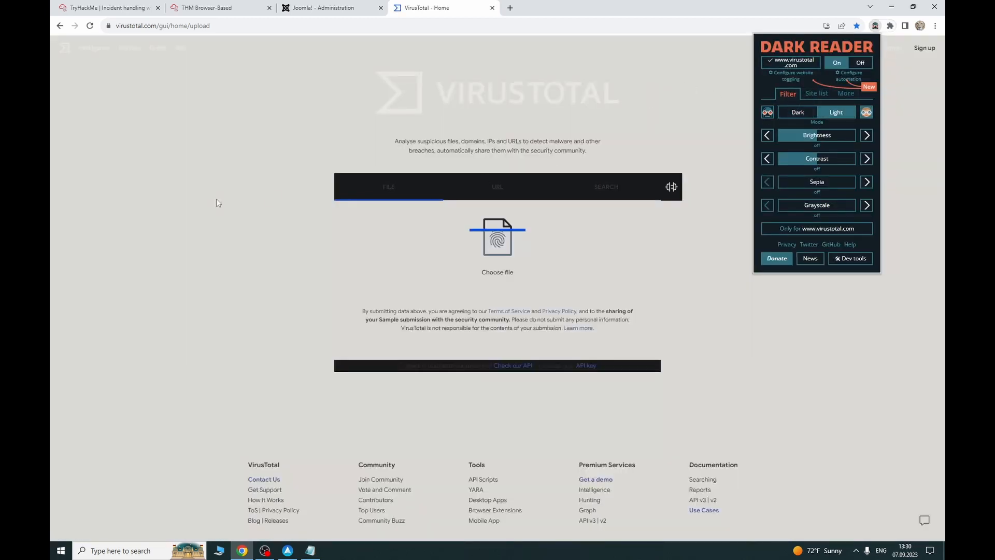
pyautogui.click(815, 113)
pyautogui.click(860, 62)
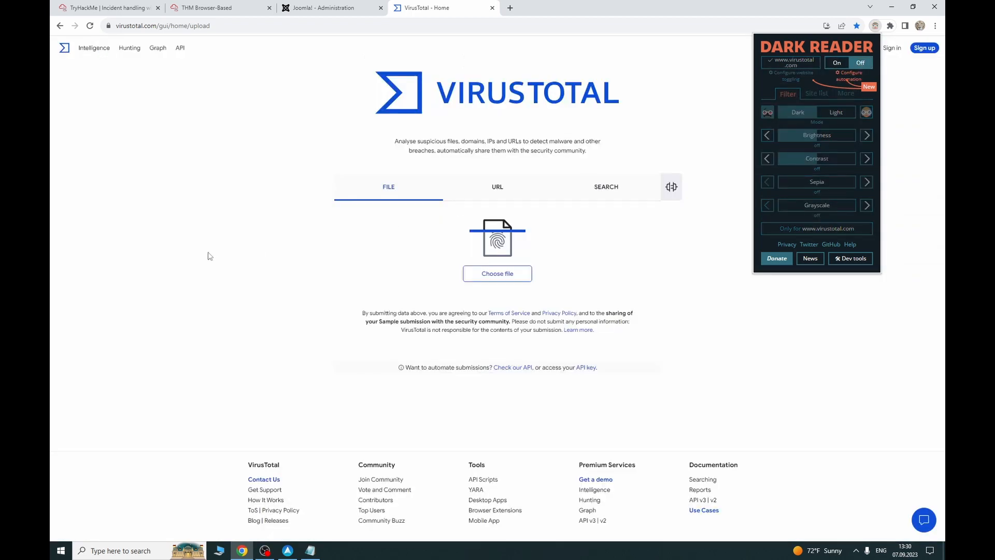
pyautogui.click(210, 256)
# Step: Look up the 3791.exe MD5 hash on VirusTotal to get its file report
pyautogui.click(612, 196)
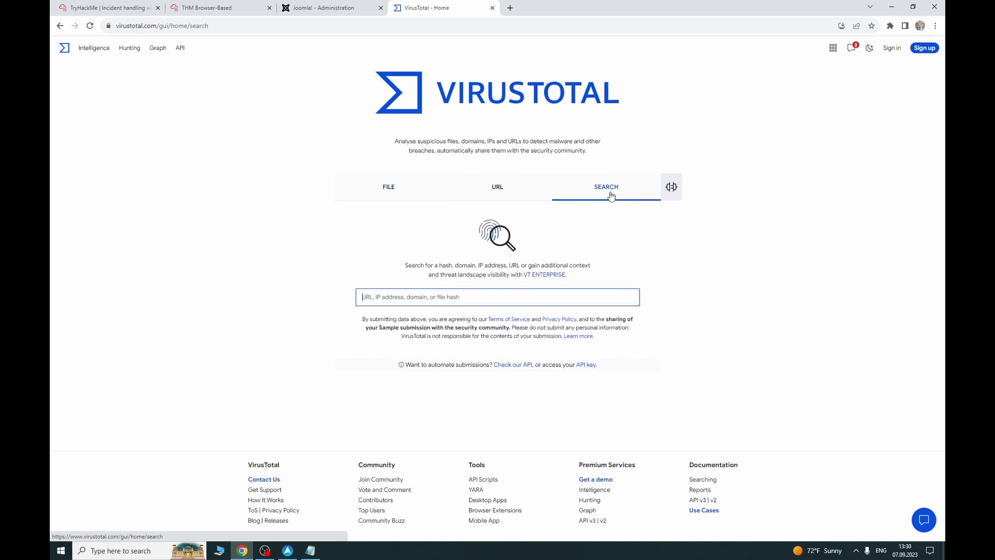
pyautogui.hotkey('ctrl', 'v')
pyautogui.press('Return')
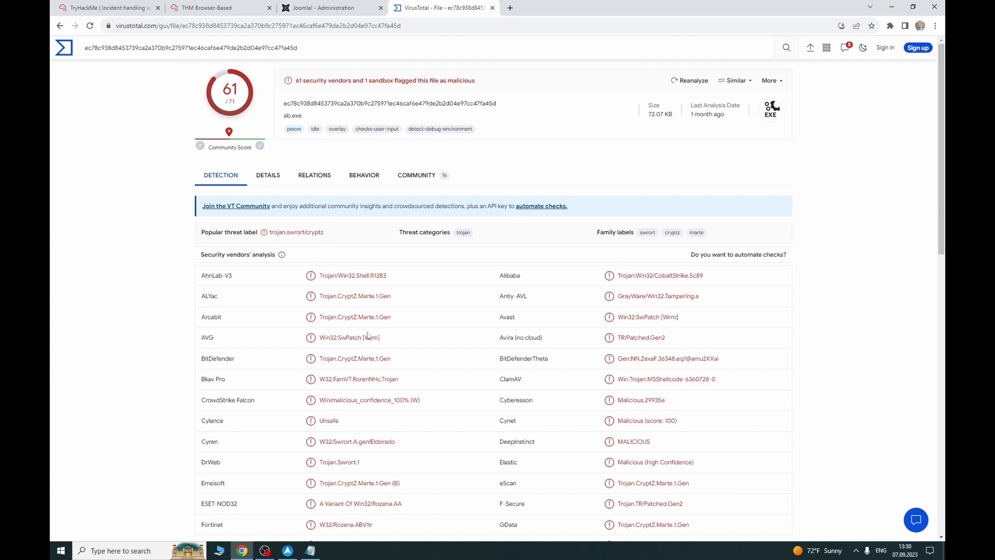
pyautogui.click(109, 8)
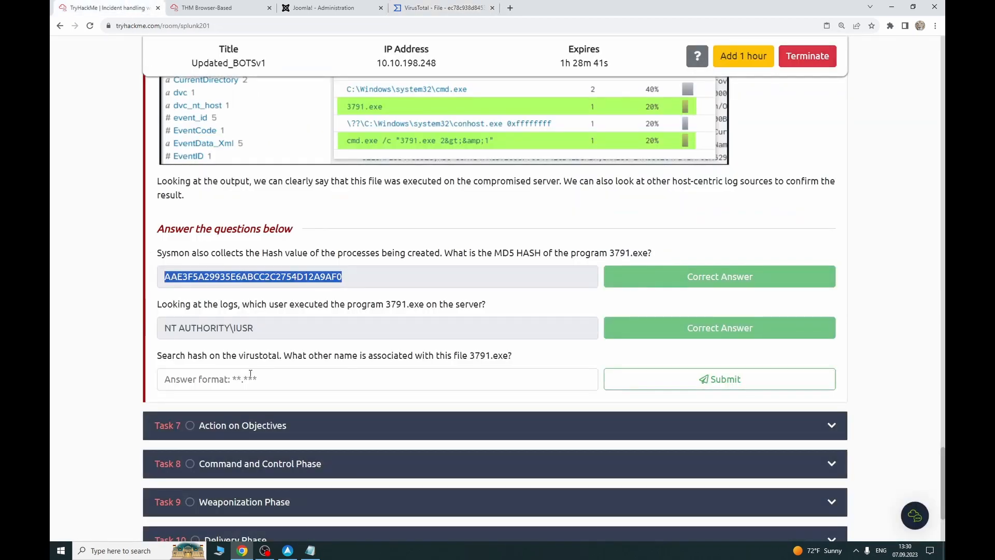
# Step: Copy the name ab.exe from the Names list in VirusTotal's Details tab
pyautogui.click(251, 373)
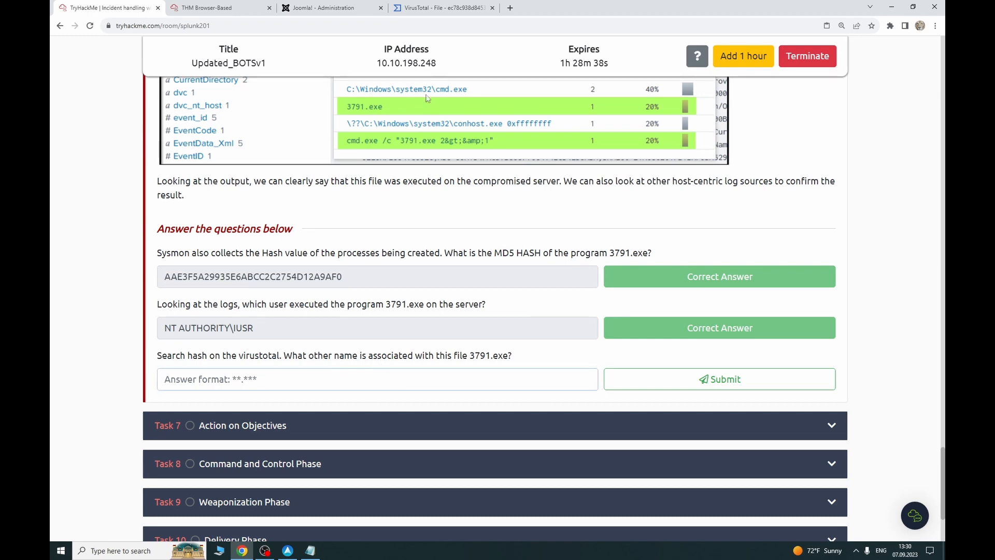
pyautogui.click(435, 9)
pyautogui.click(269, 178)
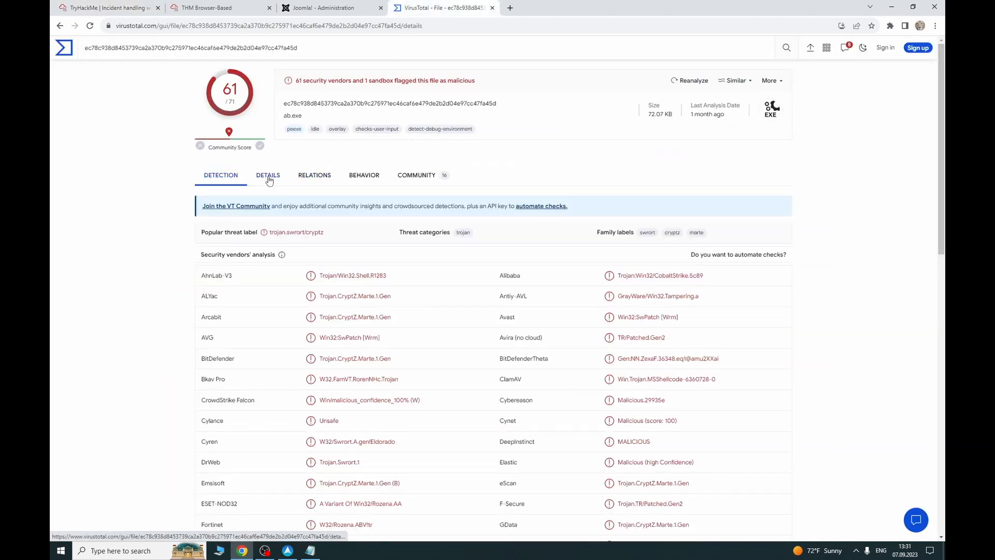
pyautogui.scroll(-2, 311, 360)
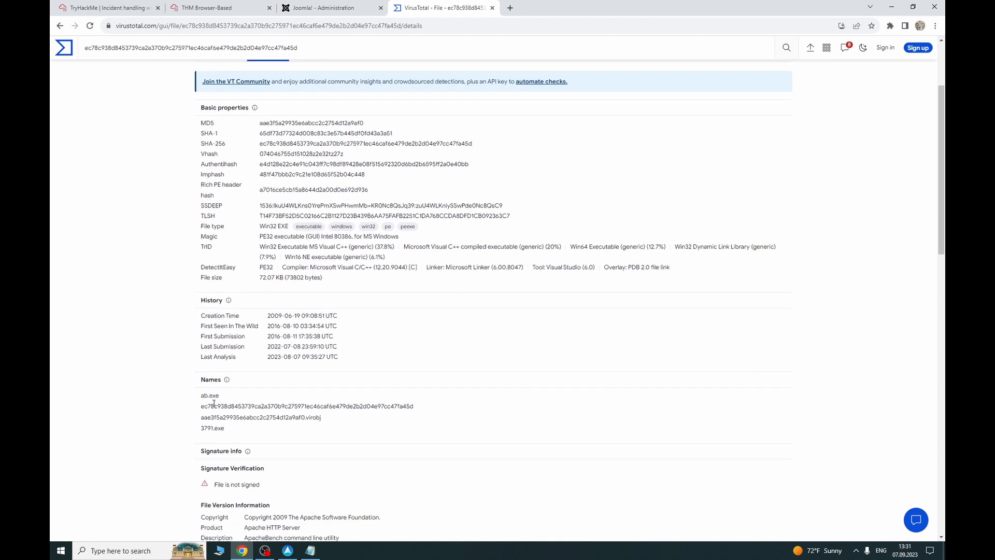
pyautogui.moveTo(229, 399); pyautogui.dragTo(200, 398)
pyautogui.hotkey('ctrl', 'c')
# Step: Submit ab.exe as the third TryHackMe answer
pyautogui.click(107, 8)
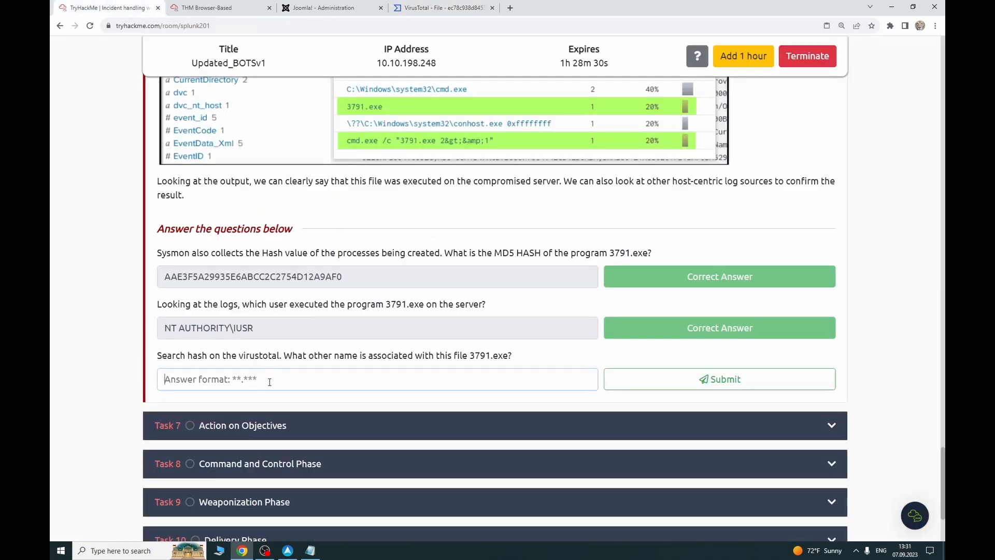
pyautogui.click(363, 379)
pyautogui.hotkey('ctrl', 'v')
pyautogui.click(666, 382)
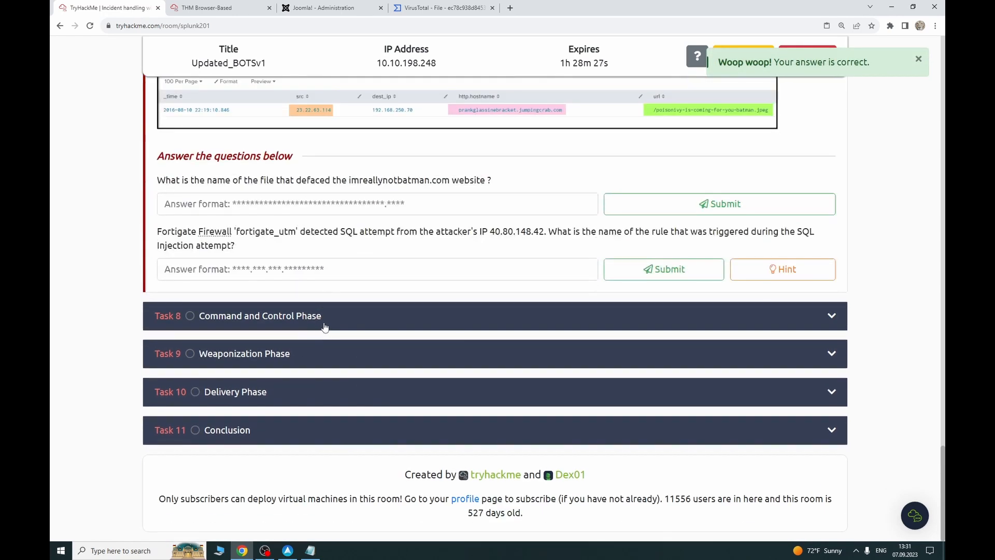
pyautogui.click(437, 8)
pyautogui.click(890, 26)
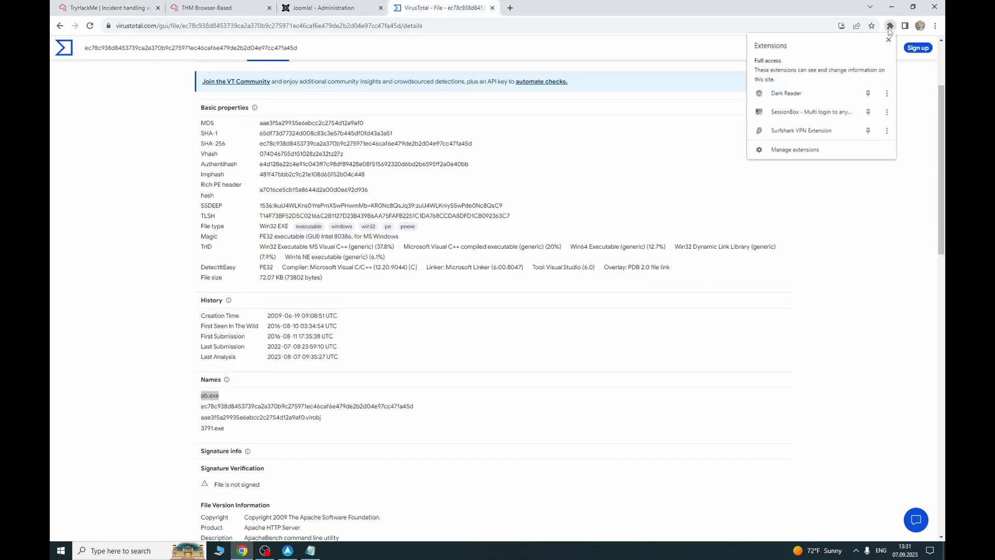
# Step: Pin Dark Reader and leave it off so VirusTotal keeps its light styling
pyautogui.click(868, 95)
pyautogui.click(875, 25)
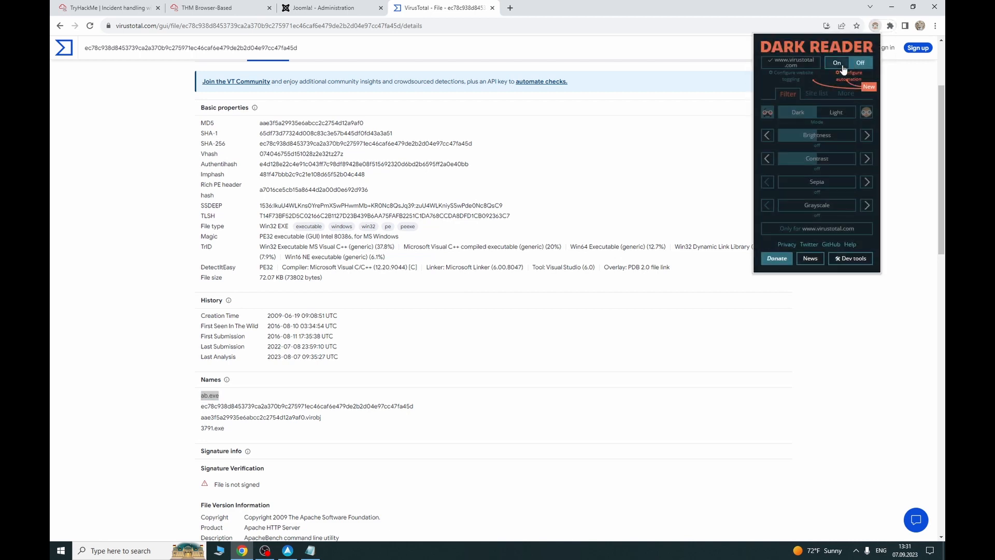
pyautogui.click(843, 69)
pyautogui.click(860, 65)
pyautogui.click(837, 65)
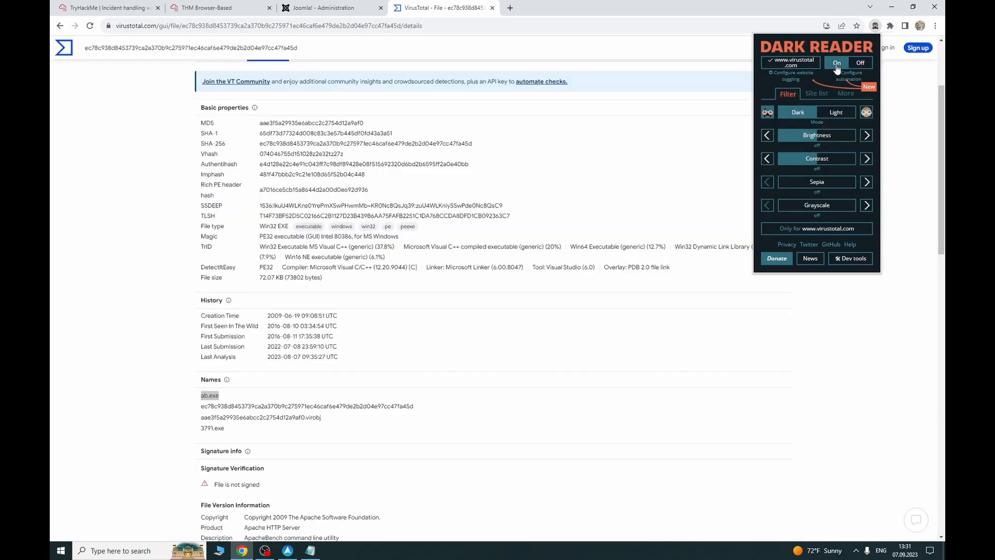
pyautogui.click(860, 65)
pyautogui.click(98, 8)
pyautogui.scroll(1, 392, 238)
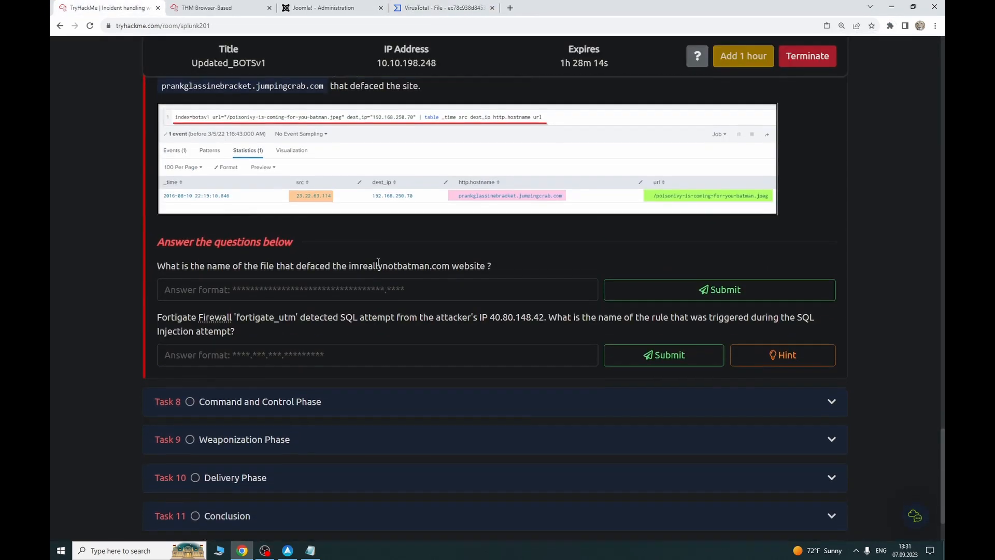
# Step: Scroll through the Task 7 defacement questions, then bring back the Splunk 3791.exe event
pyautogui.scroll(-1, 308, 227)
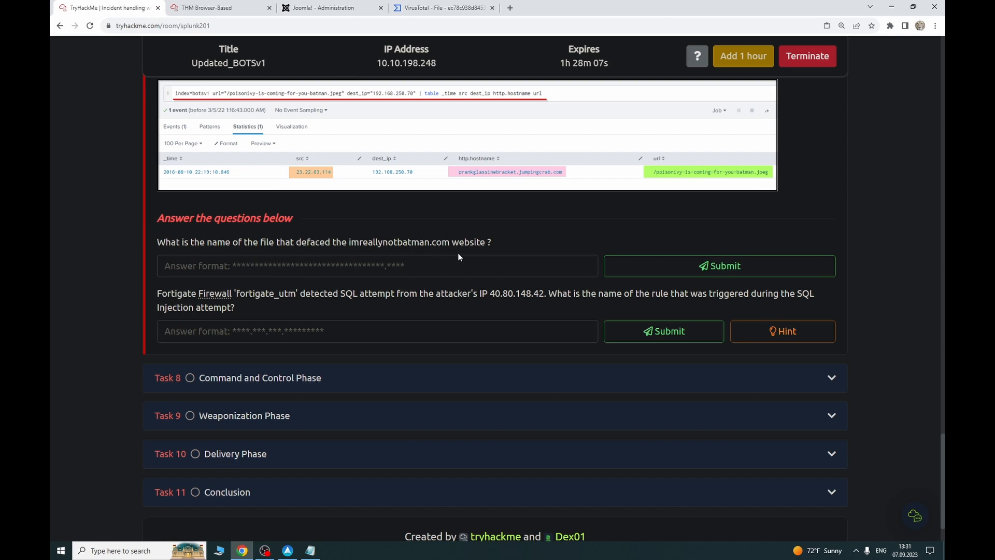
pyautogui.scroll(2, 284, 266)
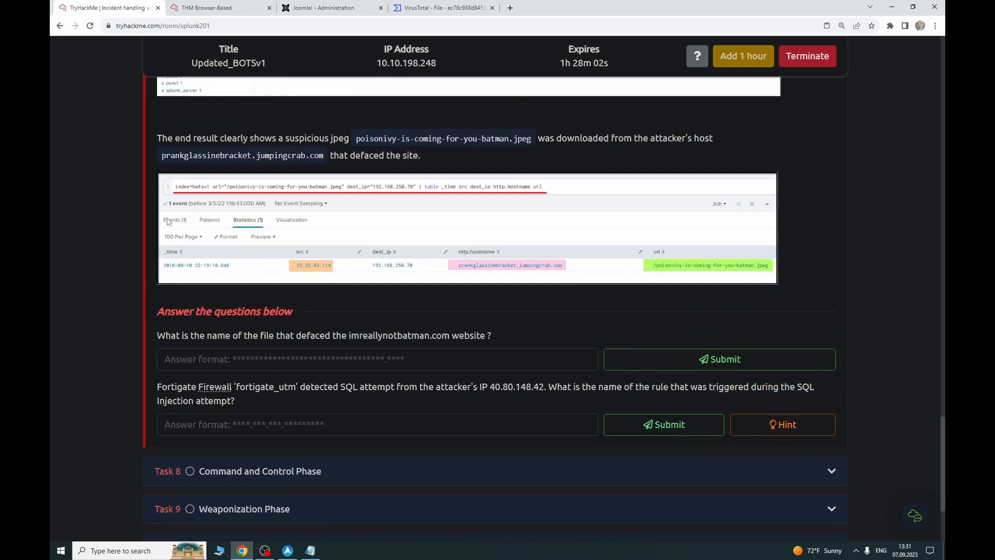
pyautogui.click(167, 6)
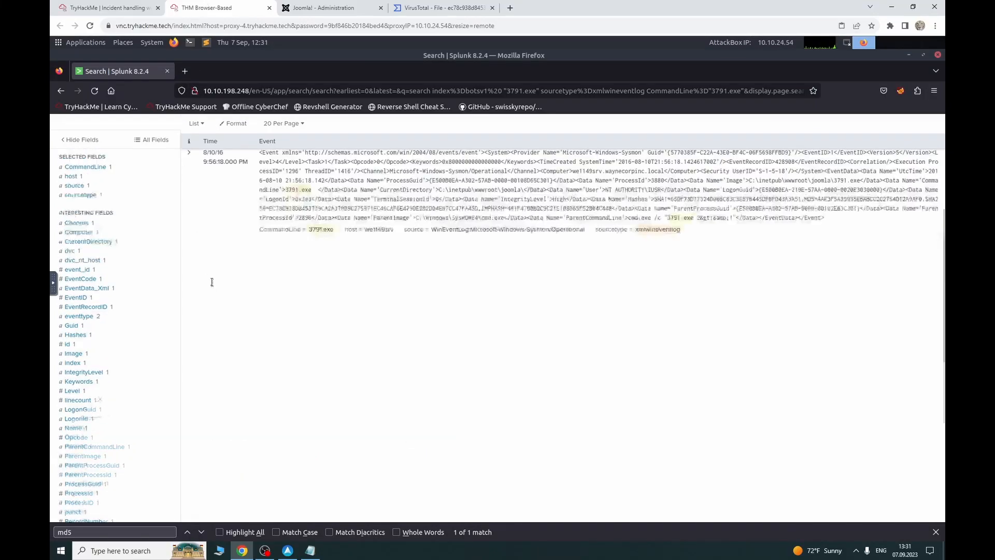
# Step: Trim the search to index=botsv1, removing the 3791.exe and sourcetype terms, and rerun it
pyautogui.moveTo(185, 187); pyautogui.dragTo(125, 186)
pyautogui.press('BackSpace')
pyautogui.moveTo(263, 186); pyautogui.dragTo(139, 187)
pyautogui.press('BackSpace')
pyautogui.press('BackSpace')
pyautogui.press('BackSpace')
pyautogui.press('BackSpace')
pyautogui.press('BackSpace')
pyautogui.press('BackSpace')
pyautogui.press('BackSpace')
pyautogui.press('BackSpace')
pyautogui.press('BackSpace')
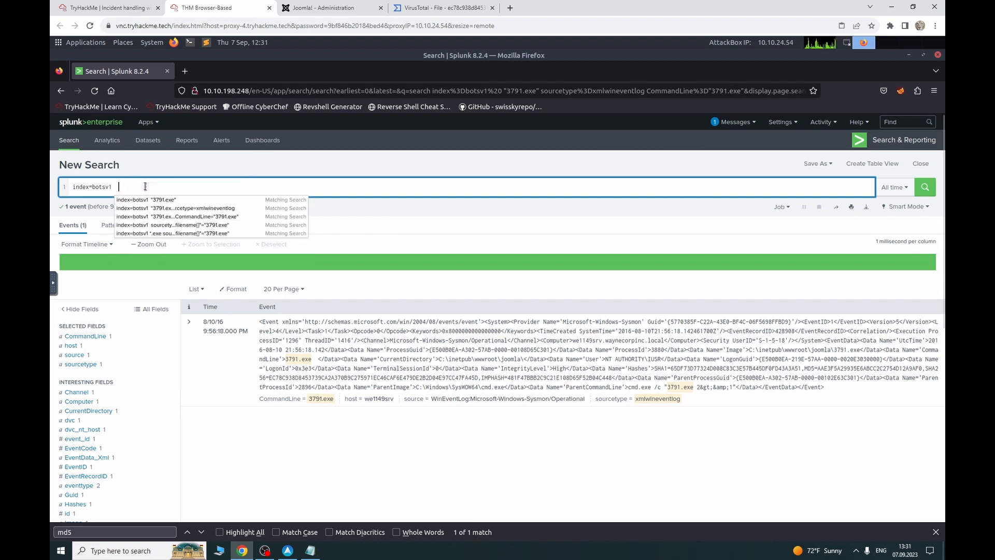
pyautogui.press('Return')
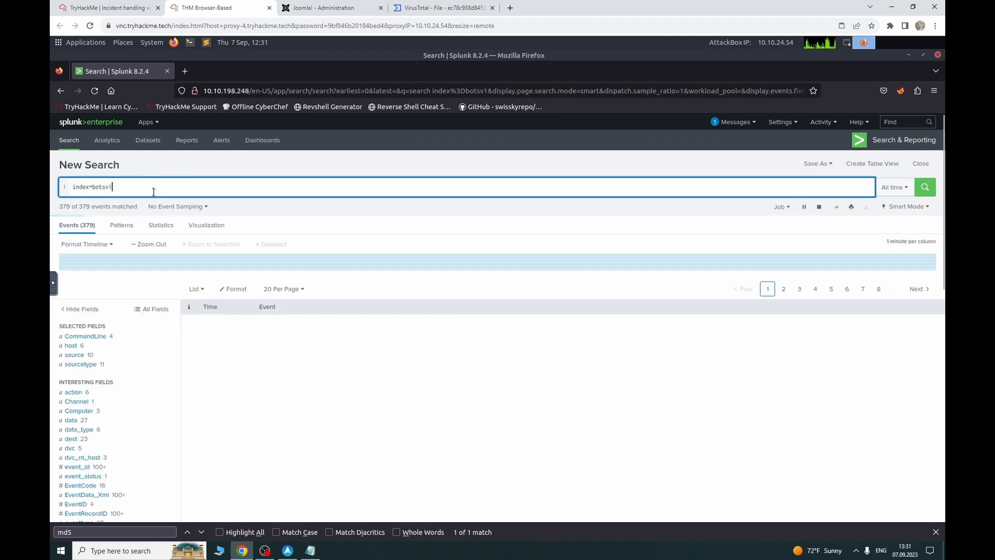
# Step: Show the Task 7 Action on Objective introduction in the TryHackMe room
pyautogui.click(104, 8)
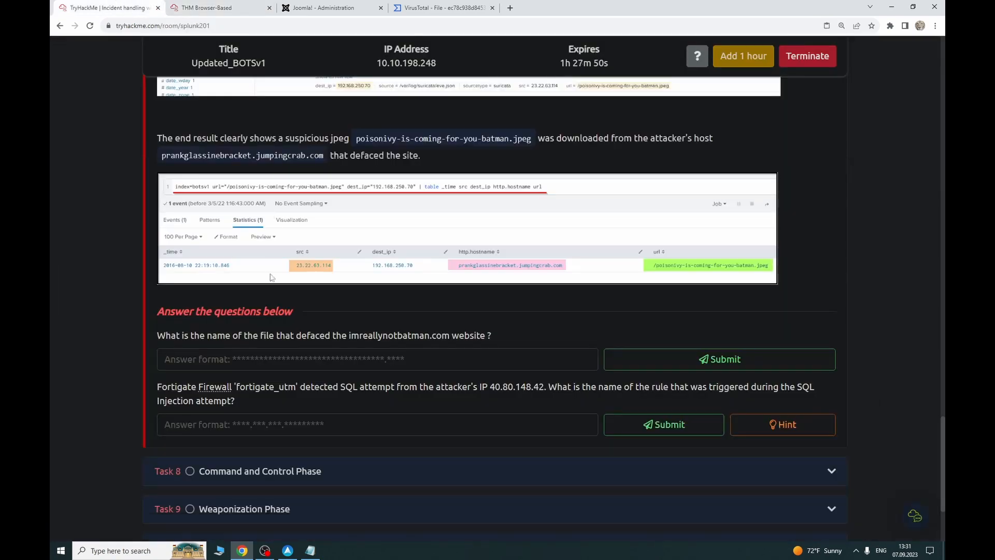
pyautogui.scroll(15, 279, 273)
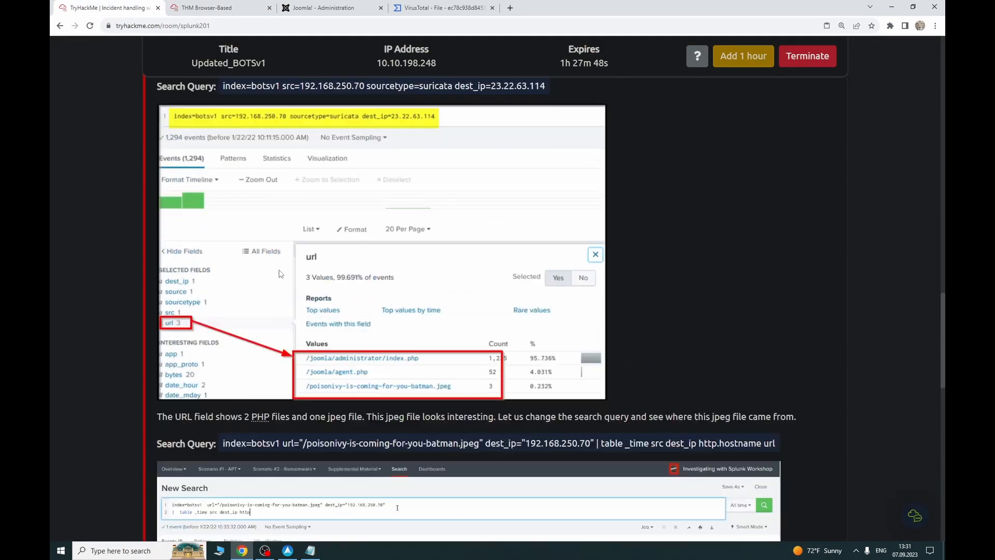
pyautogui.scroll(12, 280, 273)
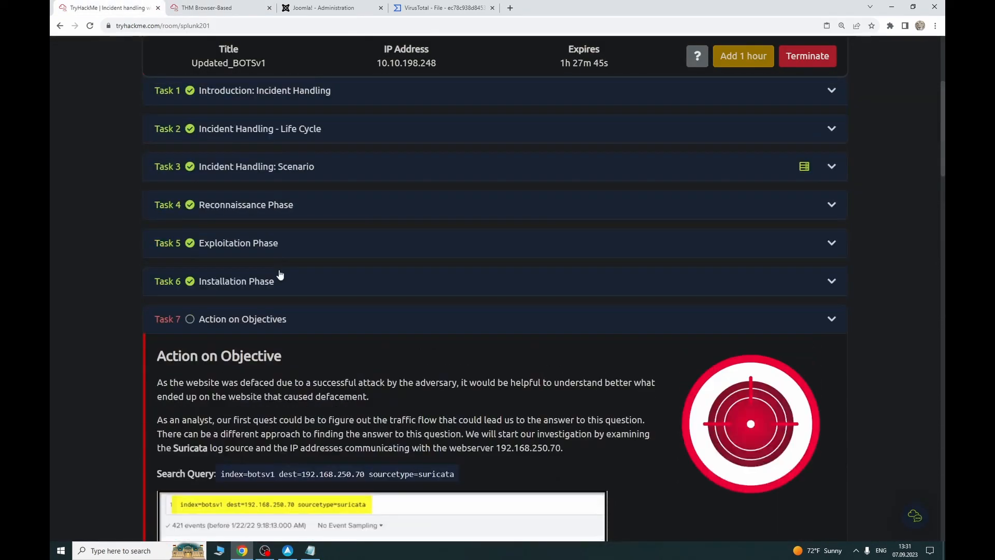
pyautogui.scroll(-2, 279, 274)
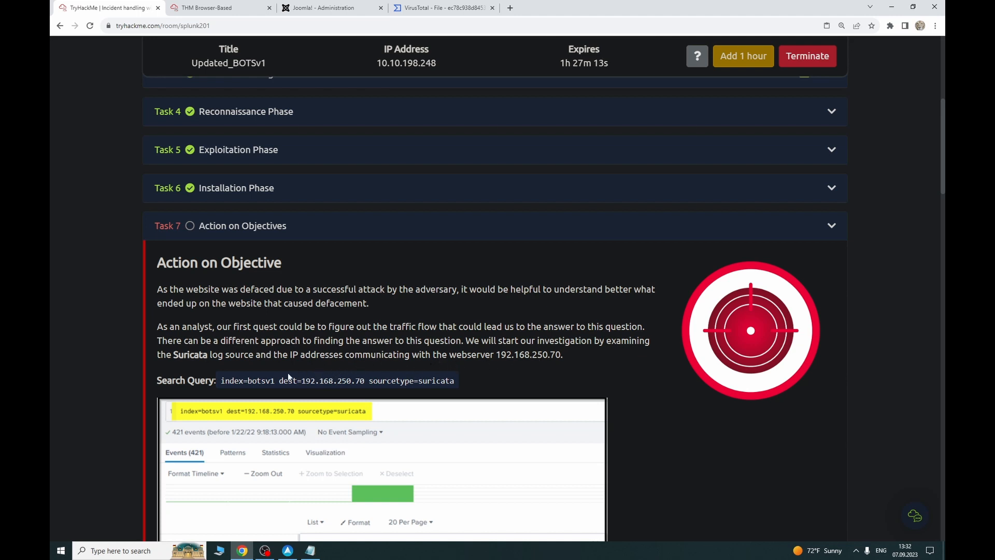
# Step: Read Task 7's suggested Suricata destination and sourcetype query, then return to the Splunk session
pyautogui.moveTo(280, 380); pyautogui.dragTo(441, 382)
pyautogui.click(353, 381)
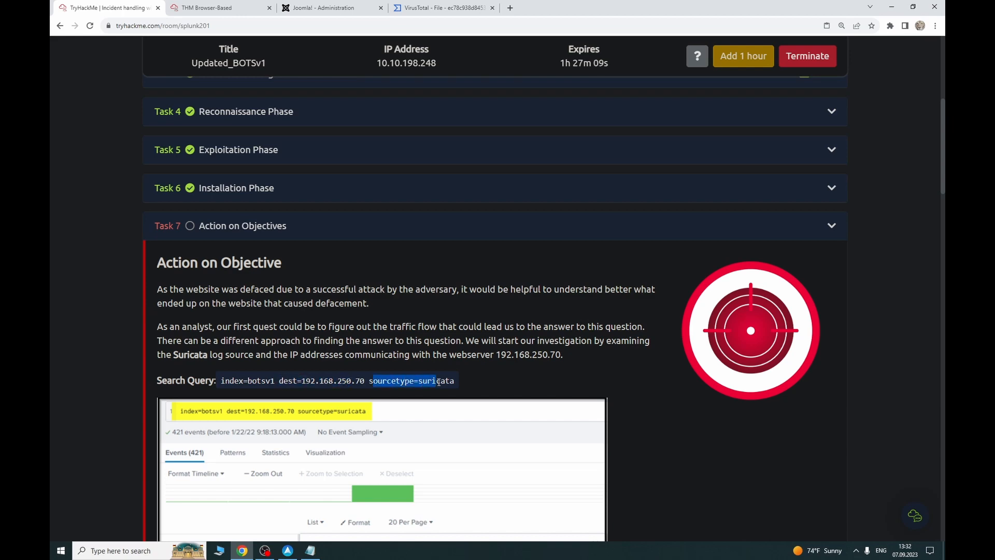
pyautogui.click(442, 382)
pyautogui.scroll(-10, 439, 386)
pyautogui.scroll(-20, 438, 385)
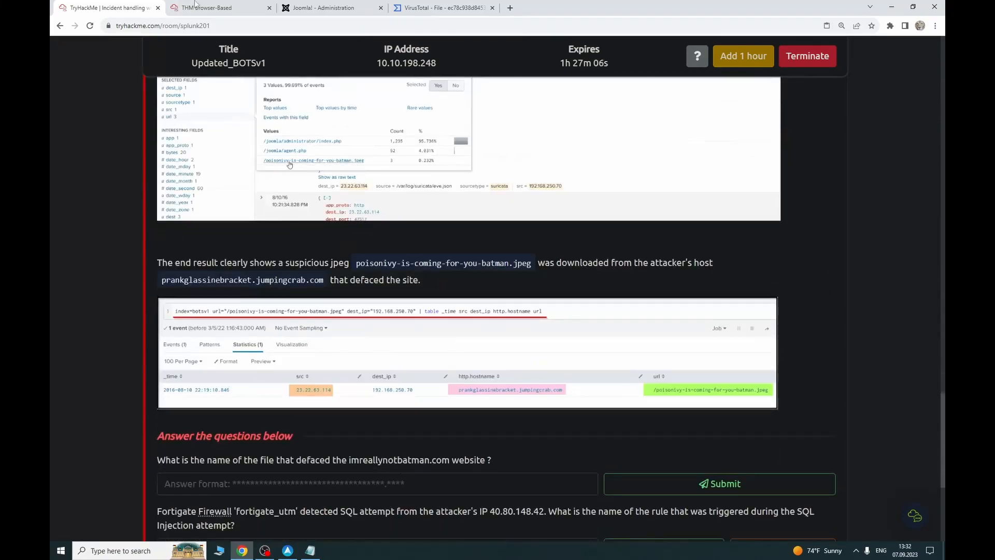
pyautogui.click(196, 6)
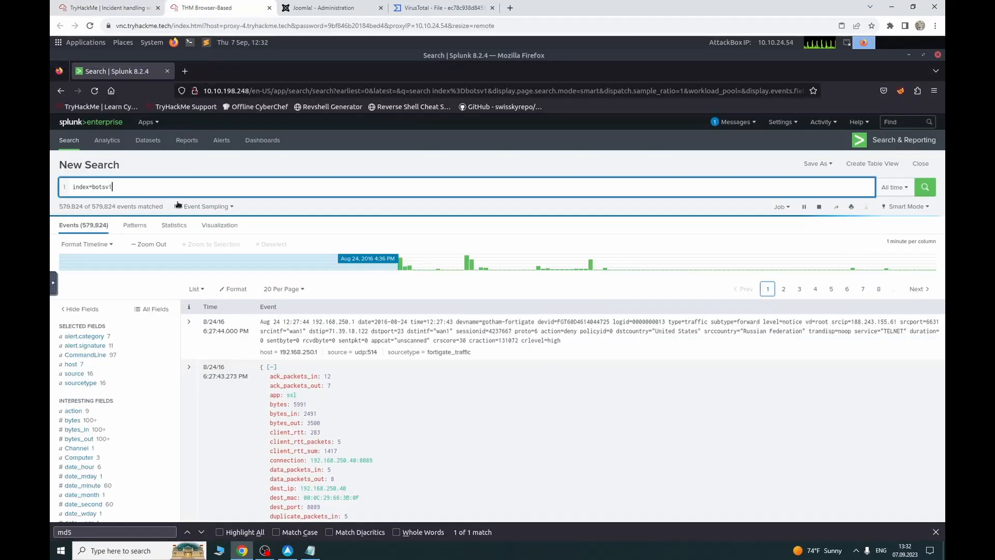
# Step: Filter to sourcetype=suricata and dest_ip 192.168.250.70, then list the 20 rarest url values
pyautogui.click(83, 383)
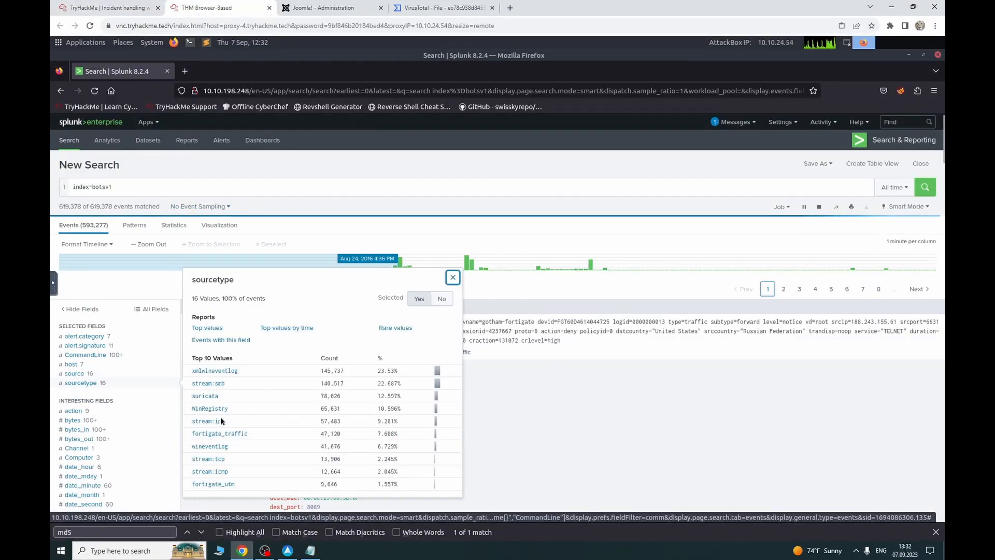
pyautogui.click(211, 396)
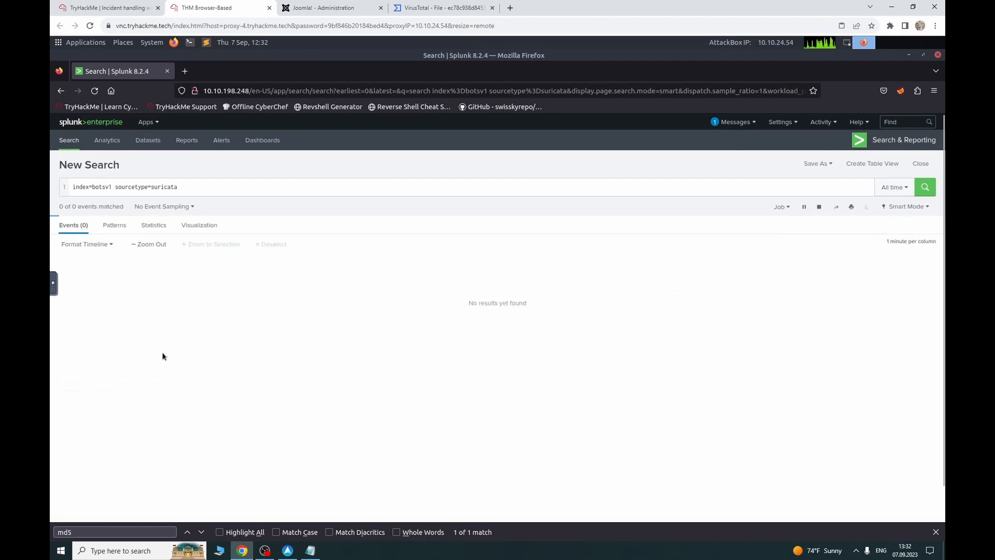
pyautogui.scroll(-3, 107, 367)
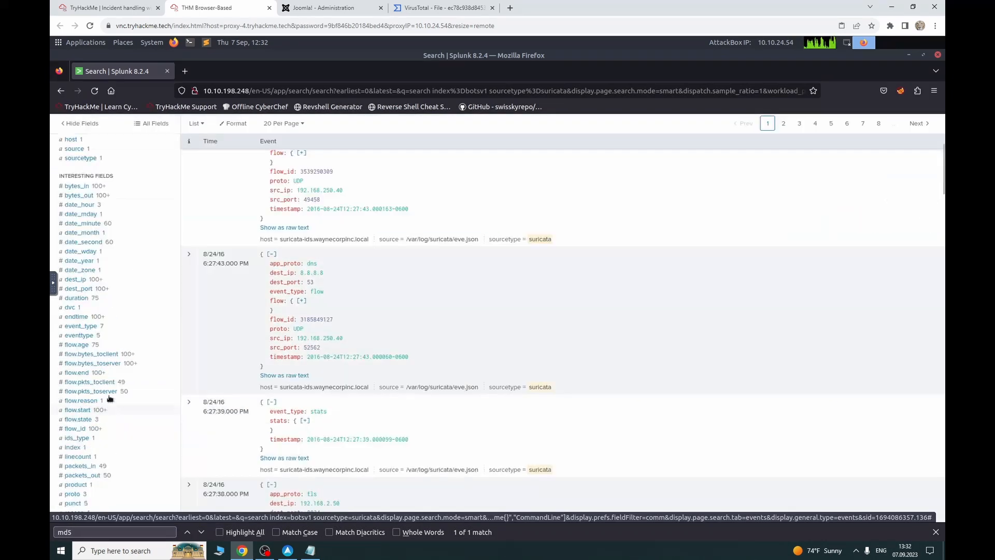
pyautogui.click(102, 280)
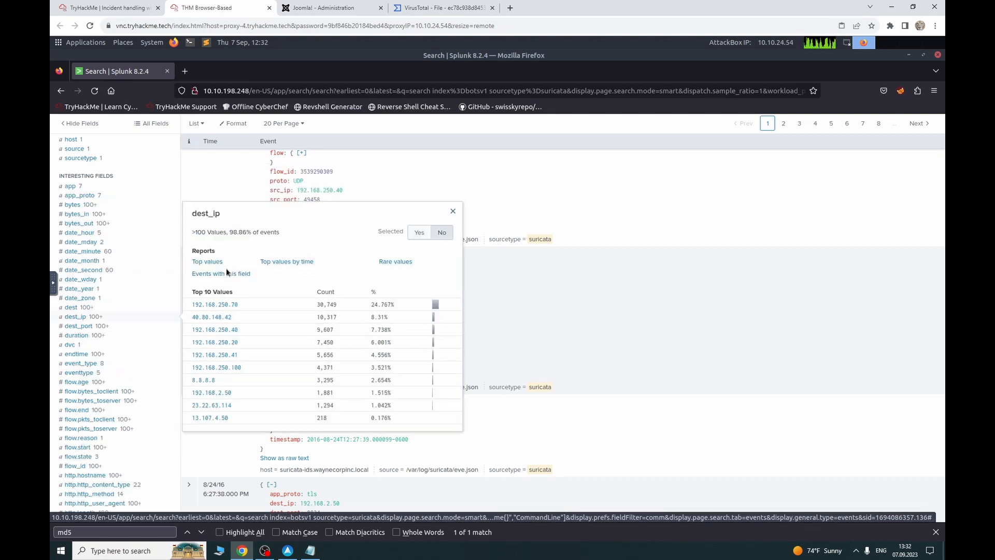
pyautogui.click(211, 305)
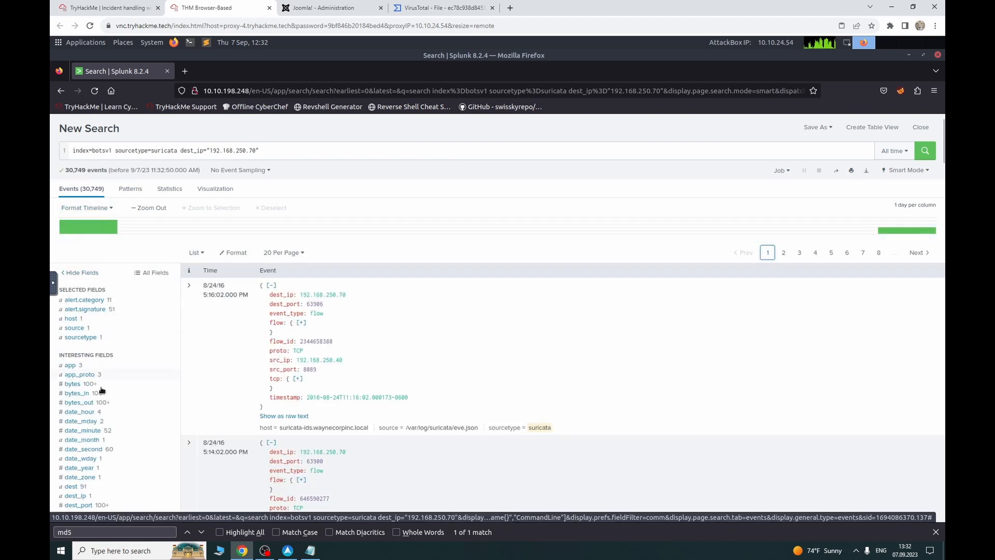
pyautogui.scroll(-15, 101, 390)
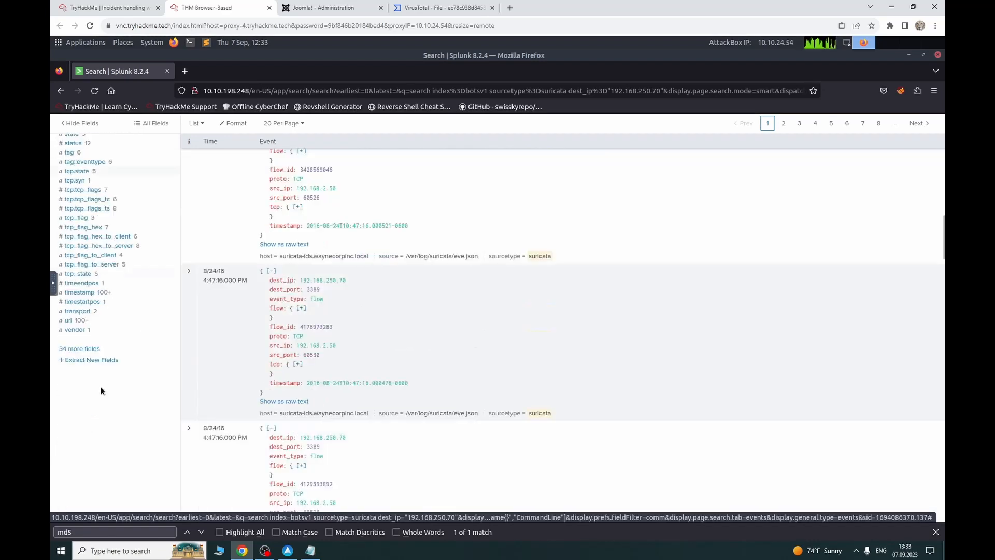
pyautogui.click(102, 321)
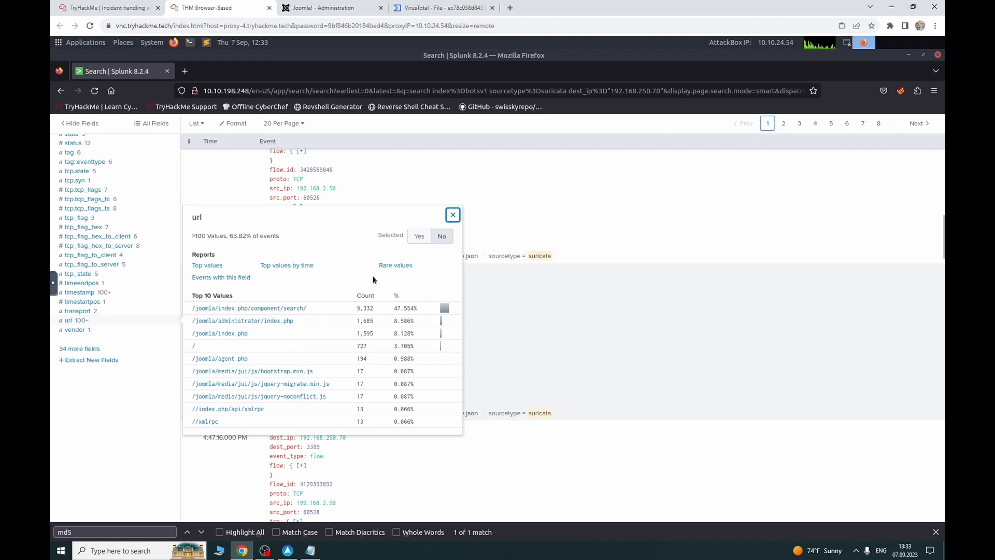
pyautogui.click(398, 267)
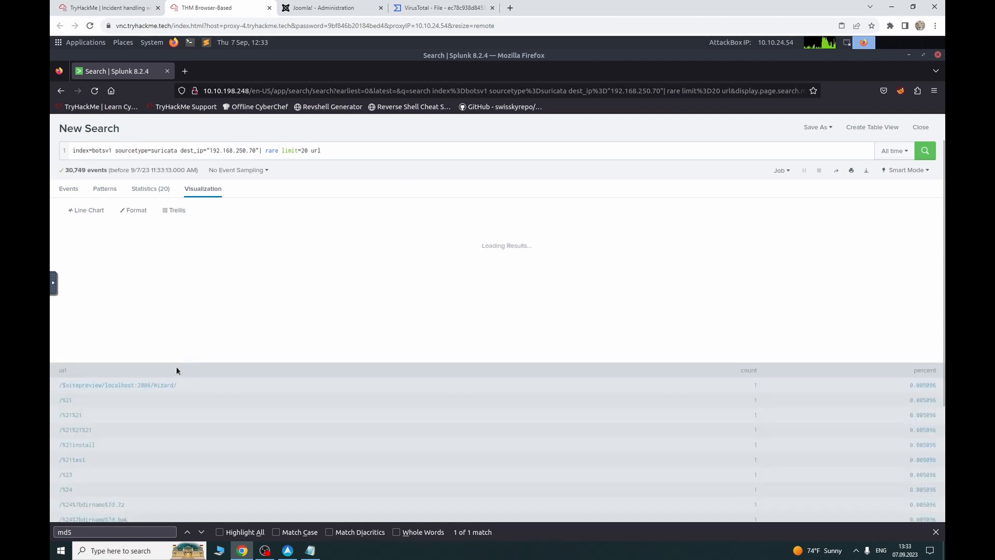
# Step: Delete '| rare limit=20 url' and rerun to list all 30,749 raw Suricata events
pyautogui.scroll(-1, 173, 370)
pyautogui.scroll(-5, 173, 371)
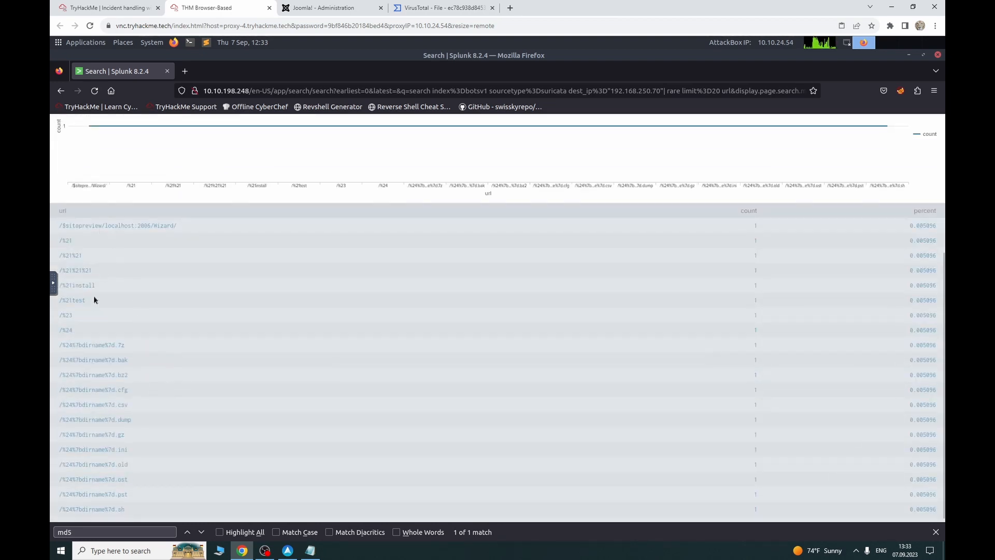
pyautogui.scroll(-1, 97, 311)
pyautogui.scroll(7, 145, 385)
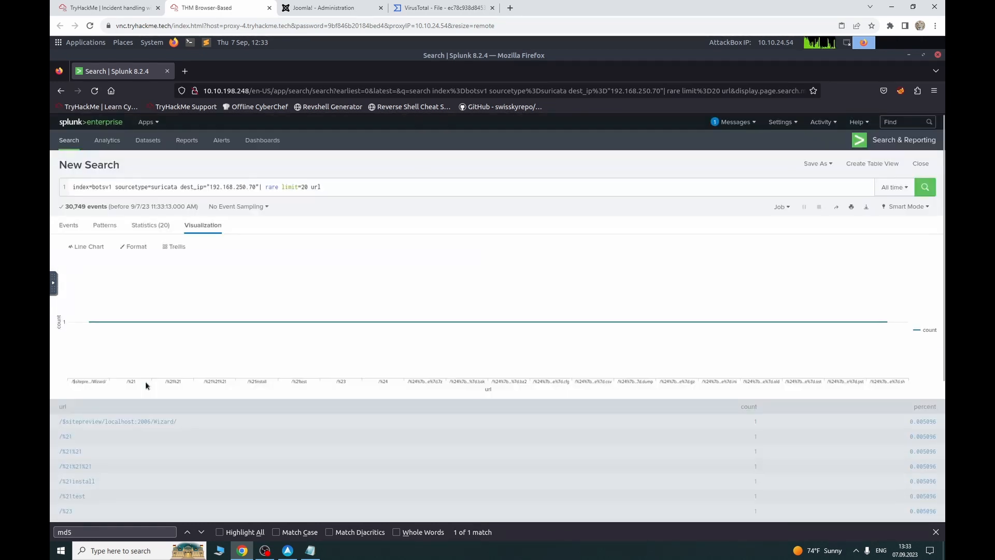
pyautogui.moveTo(332, 186); pyautogui.dragTo(259, 188)
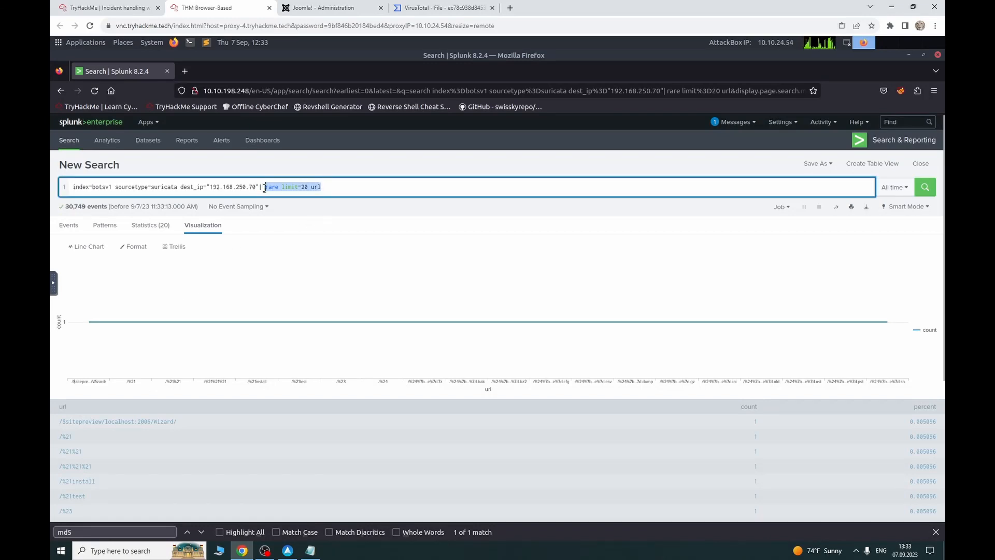
pyautogui.press('BackSpace')
pyautogui.press('Return')
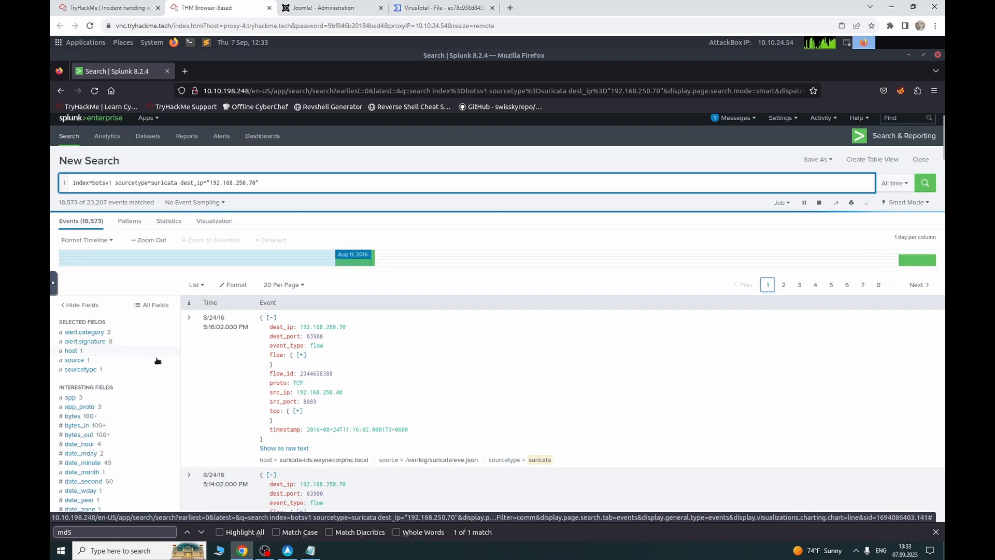
pyautogui.scroll(-12, 156, 363)
pyautogui.scroll(-4, 104, 420)
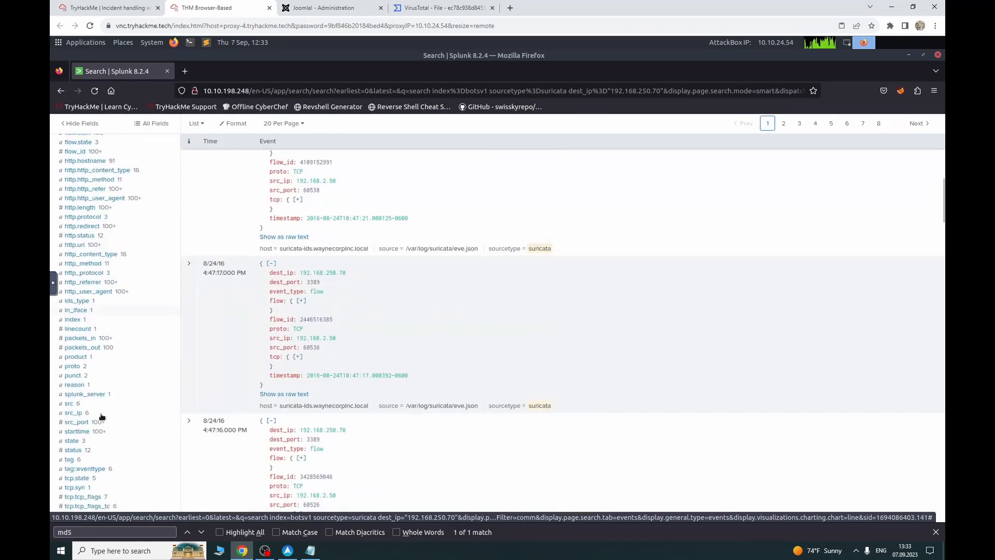
pyautogui.scroll(-3, 119, 446)
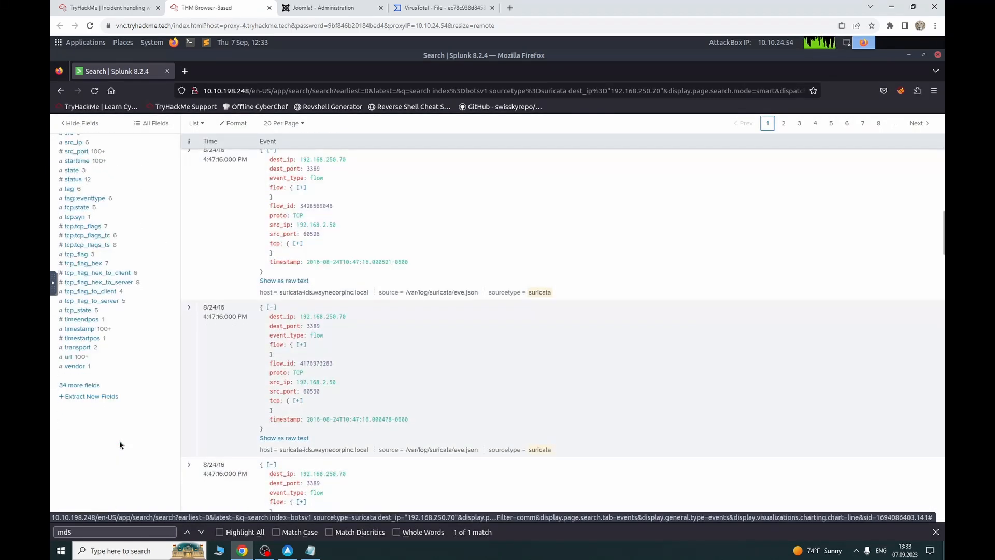
pyautogui.scroll(3, 105, 311)
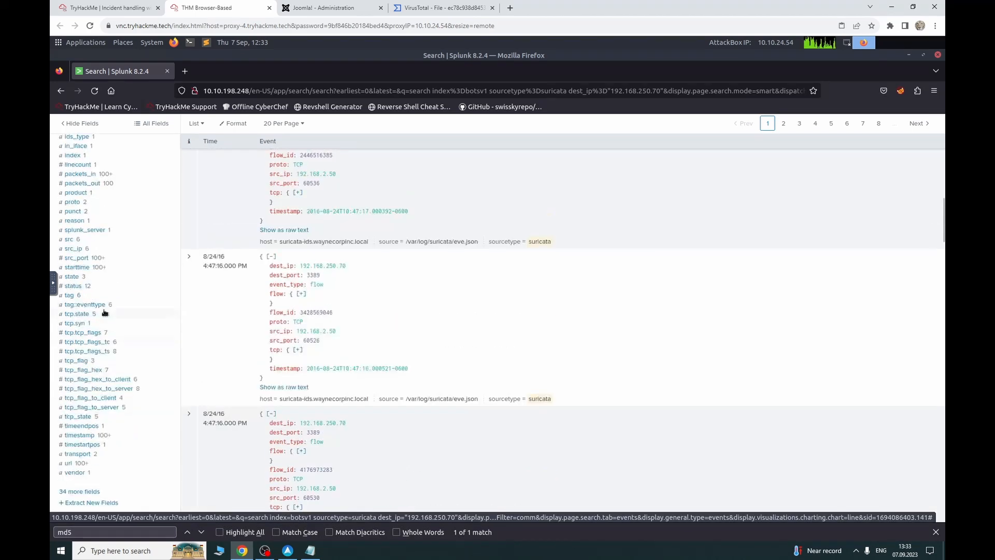
pyautogui.scroll(3, 105, 312)
pyautogui.scroll(8, 105, 312)
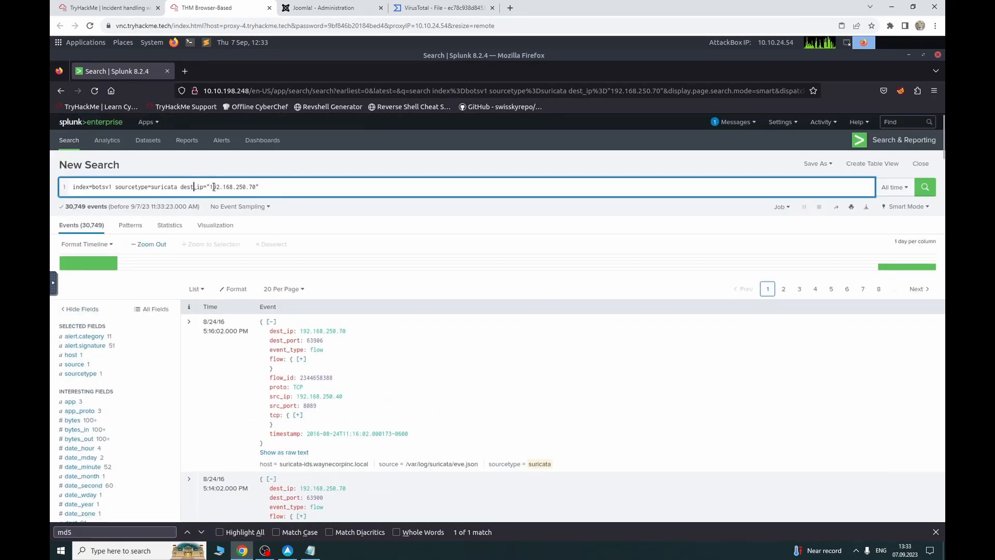
# Step: Change the filter to src_ip="192.168.250.70" to search the webserver's outbound Suricata traffic
pyautogui.press('BackSpace')
pyautogui.press('BackSpace')
pyautogui.press('BackSpace')
pyautogui.press('BackSpace')
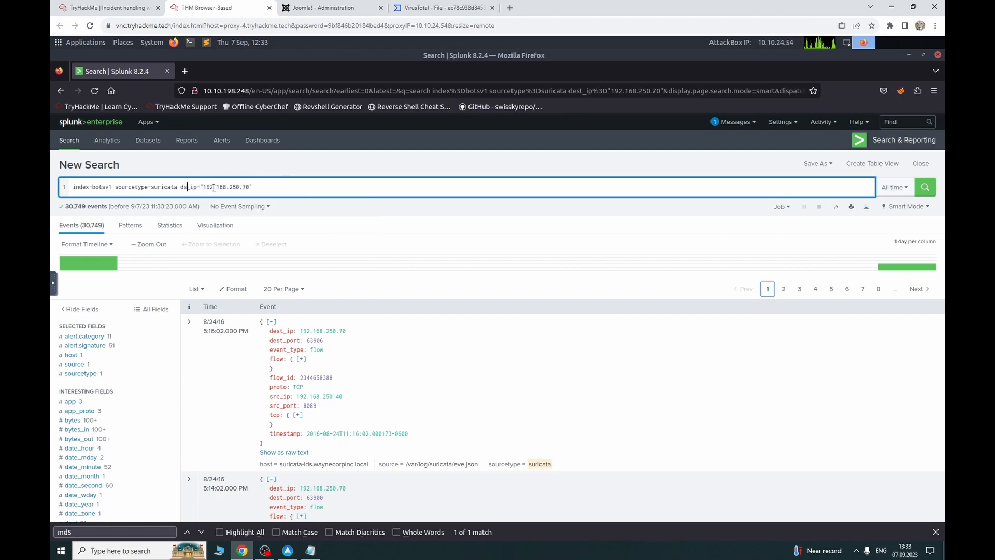
pyautogui.write('src')
pyautogui.press('Return')
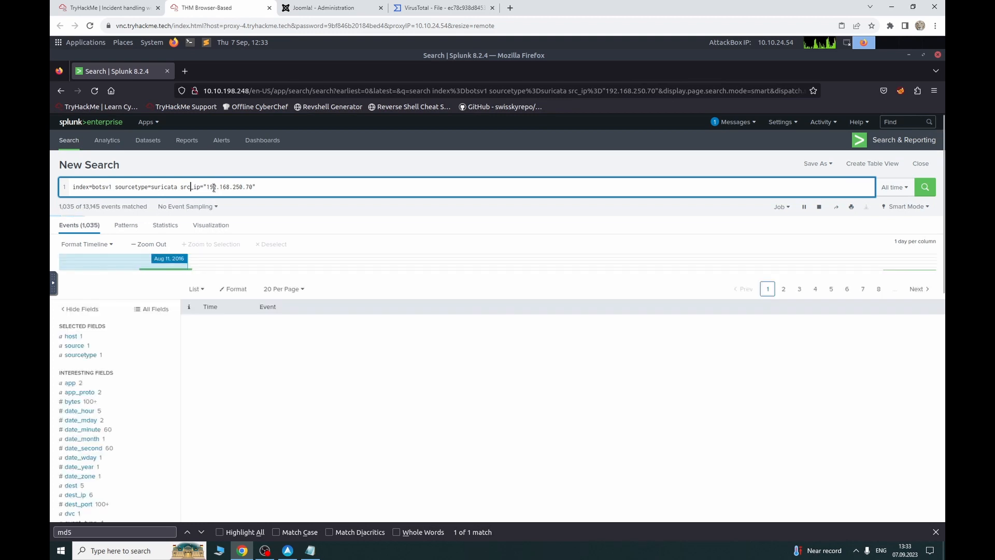
pyautogui.scroll(-4, 100, 456)
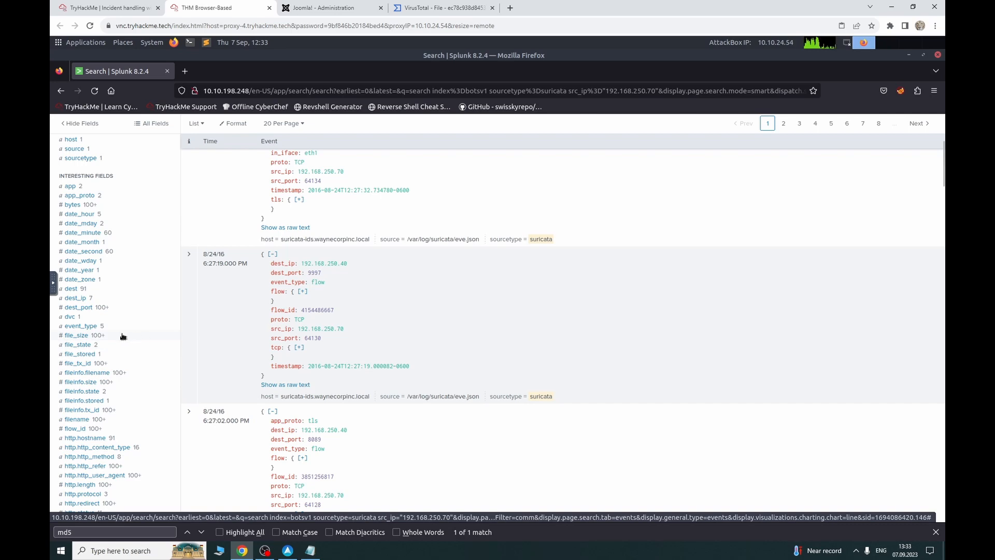
pyautogui.scroll(3, 108, 334)
pyautogui.scroll(2, 107, 334)
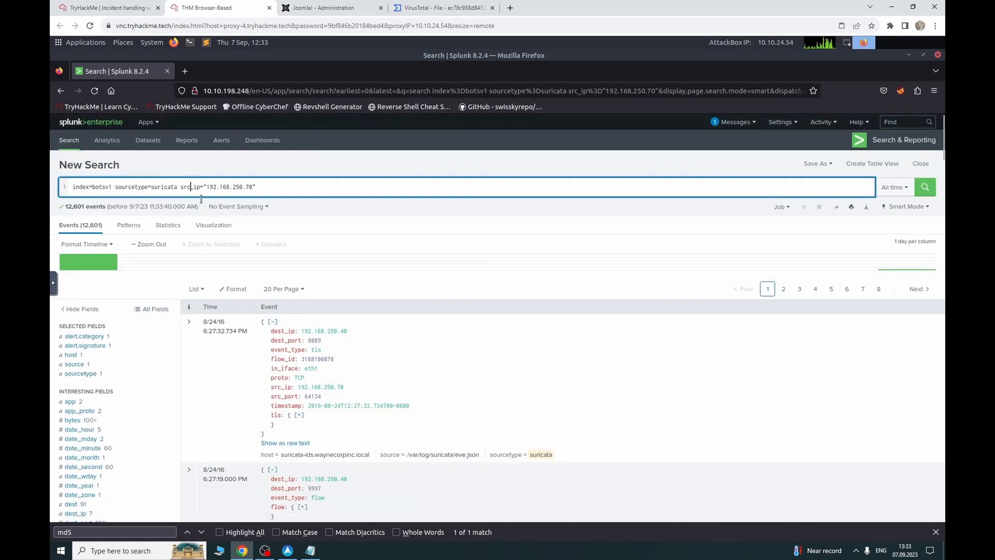
pyautogui.scroll(-6, 127, 370)
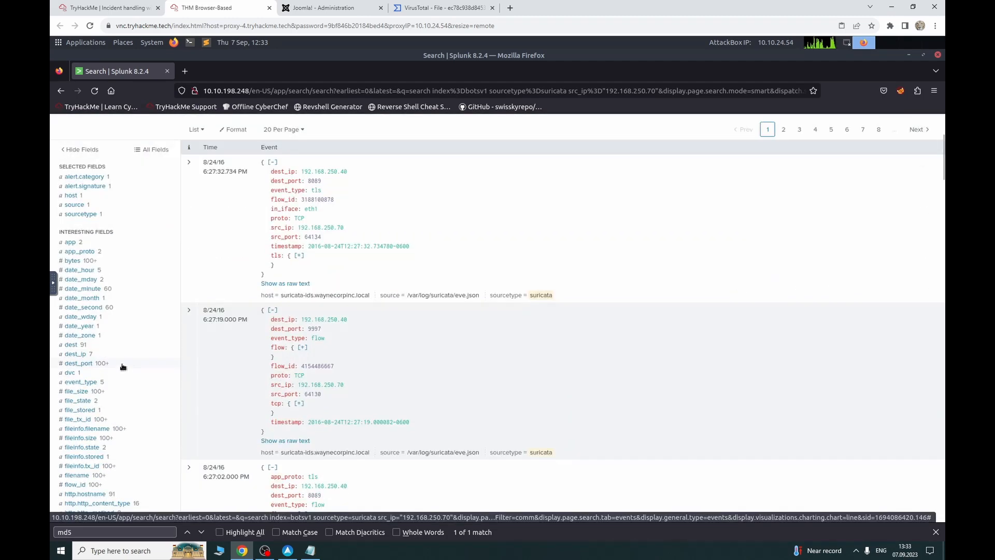
pyautogui.scroll(-4, 126, 359)
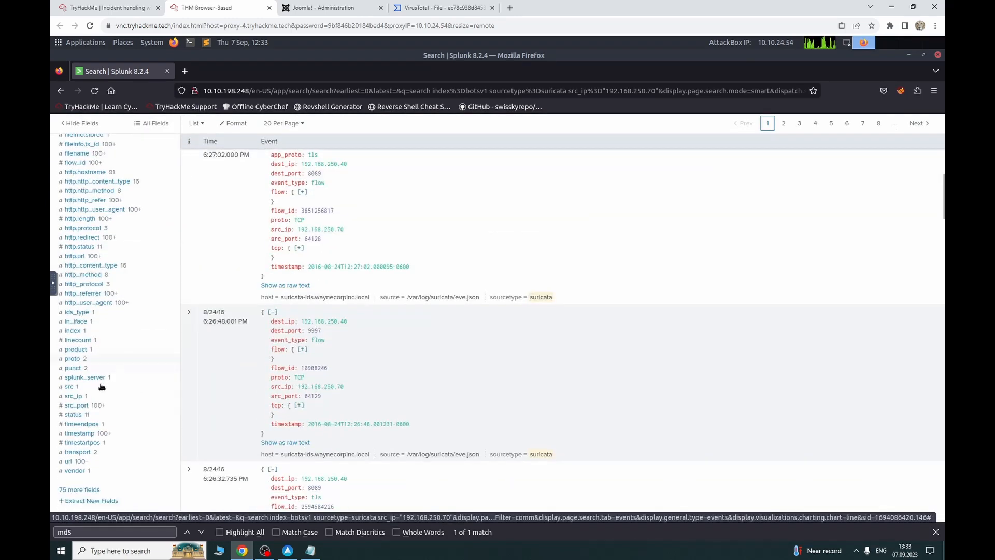
# Step: Inspect the src_ip and dest_ip value breakdowns for the webserver's outgoing traffic
pyautogui.click(100, 398)
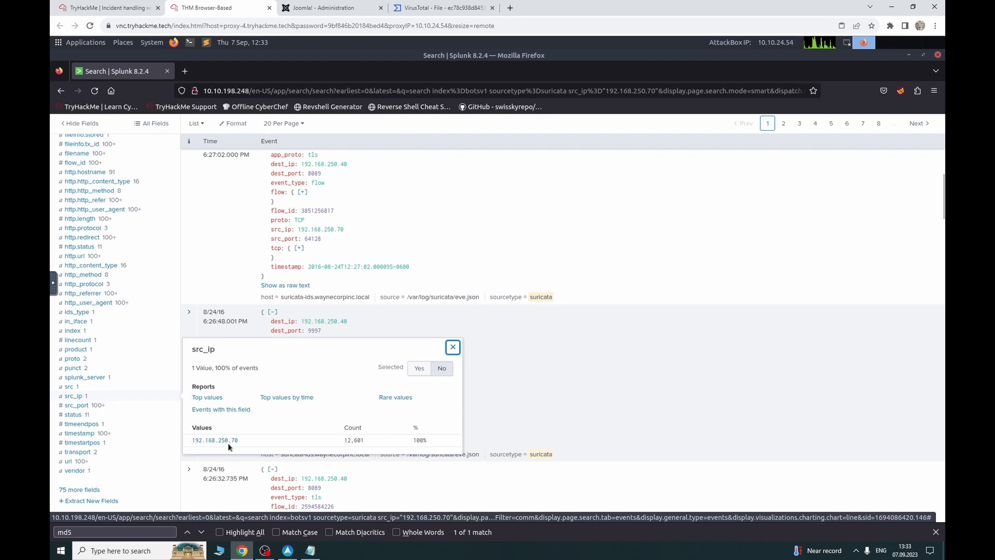
pyautogui.scroll(10, 128, 374)
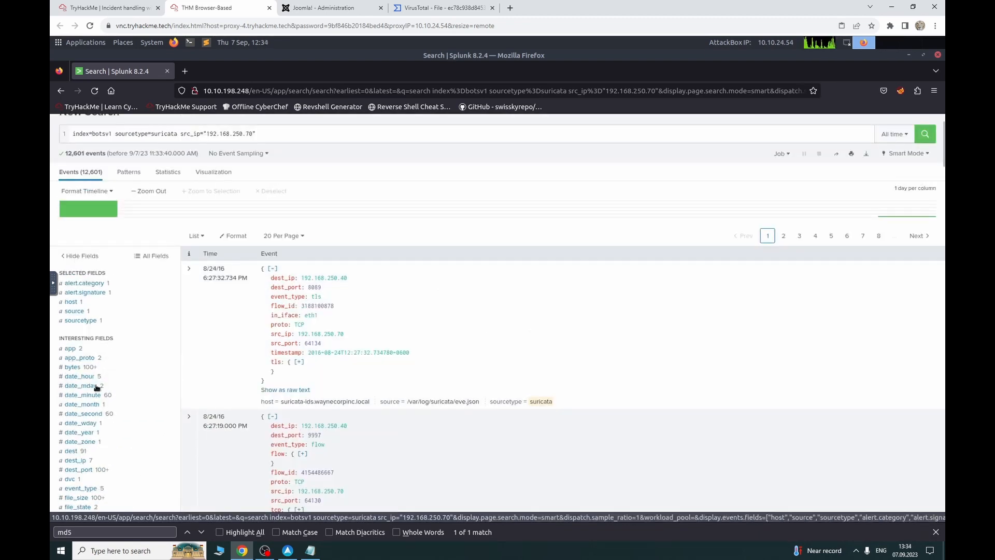
pyautogui.click(93, 461)
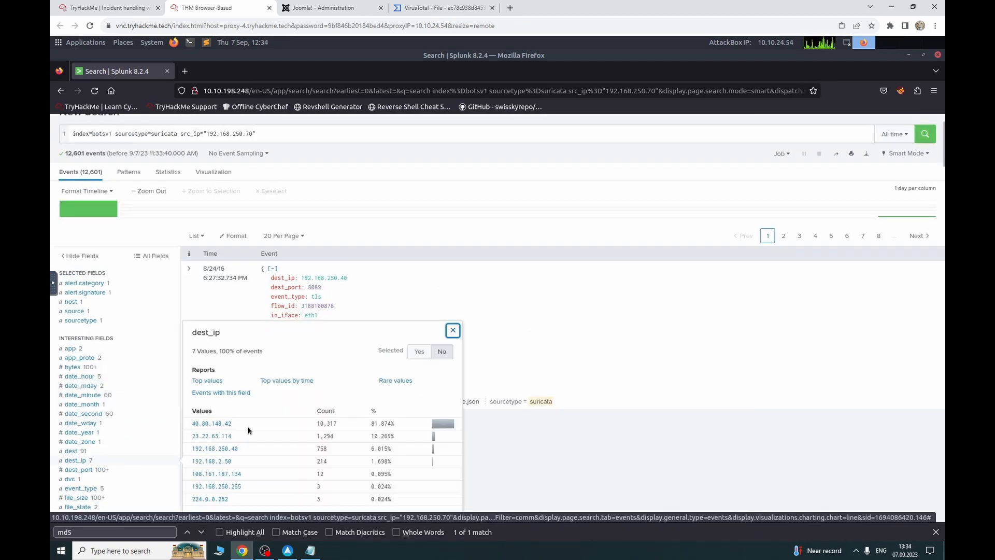
pyautogui.scroll(-2, 248, 426)
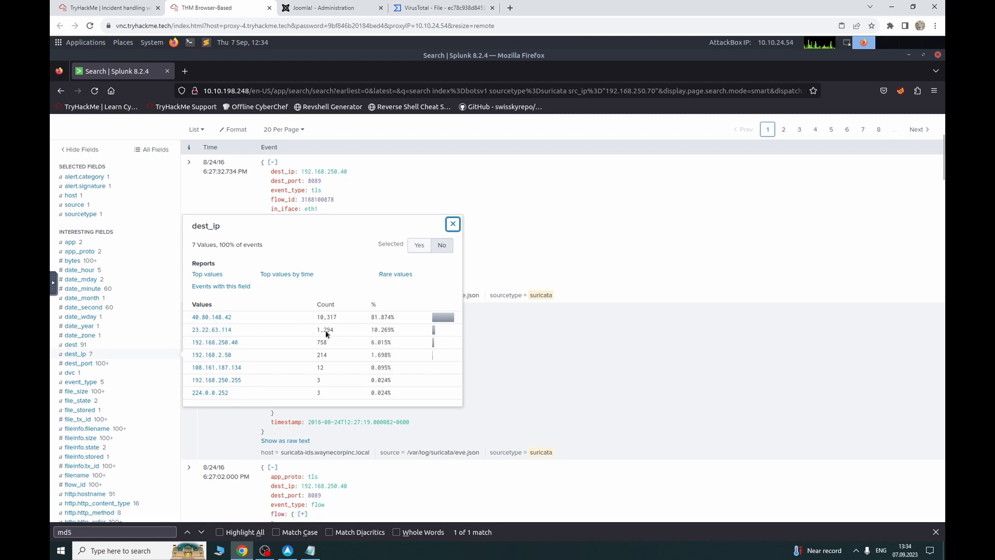
pyautogui.click(167, 129)
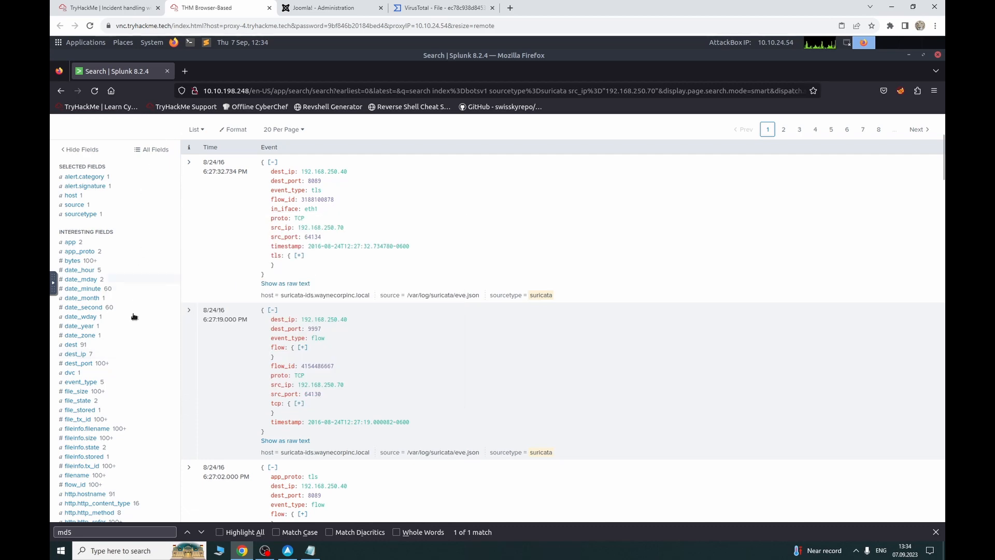
# Step: Check the value breakdowns of url, transport, src_ip, src, splunk_server and punct
pyautogui.scroll(-8, 133, 317)
pyautogui.click(69, 409)
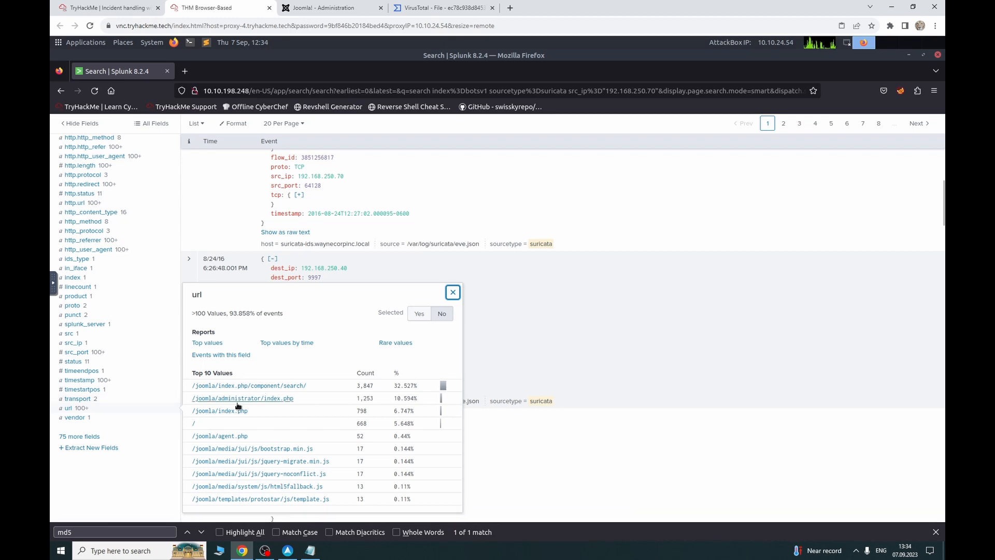
pyautogui.click(83, 399)
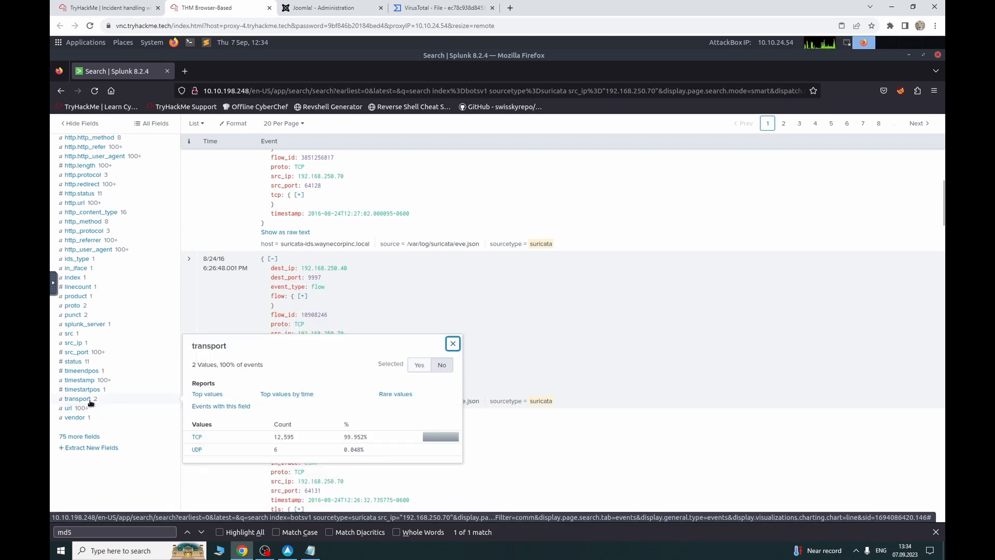
pyautogui.click(89, 408)
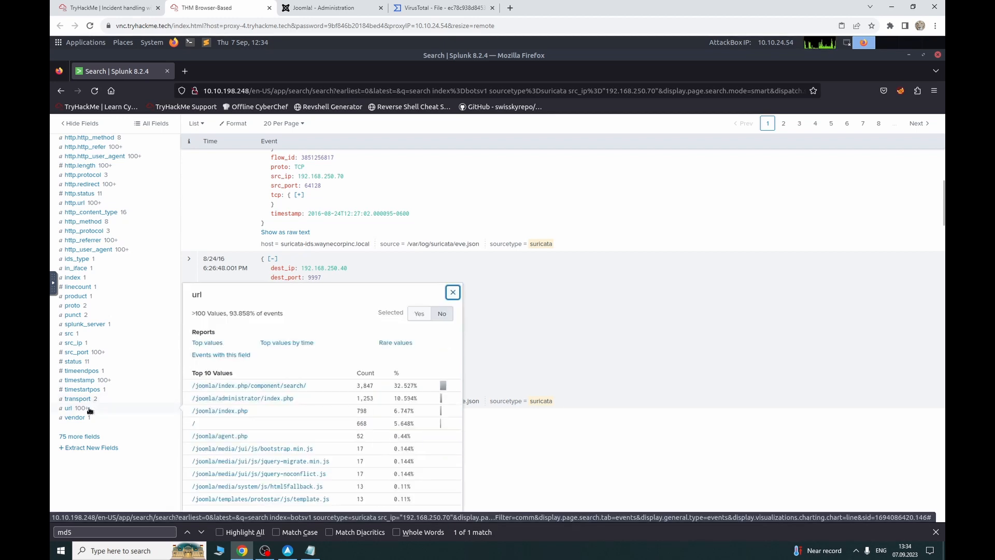
pyautogui.click(95, 343)
pyautogui.click(101, 334)
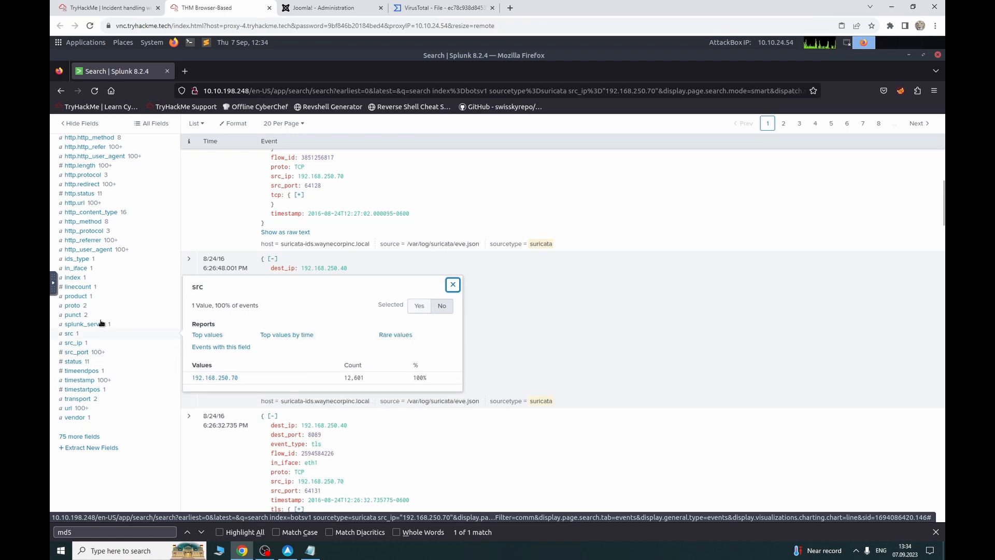
pyautogui.click(101, 323)
pyautogui.click(101, 314)
# Step: Review http_user_agent, http.http_refer and http.http_method values, then go to the TryHackMe room
pyautogui.scroll(3, 100, 303)
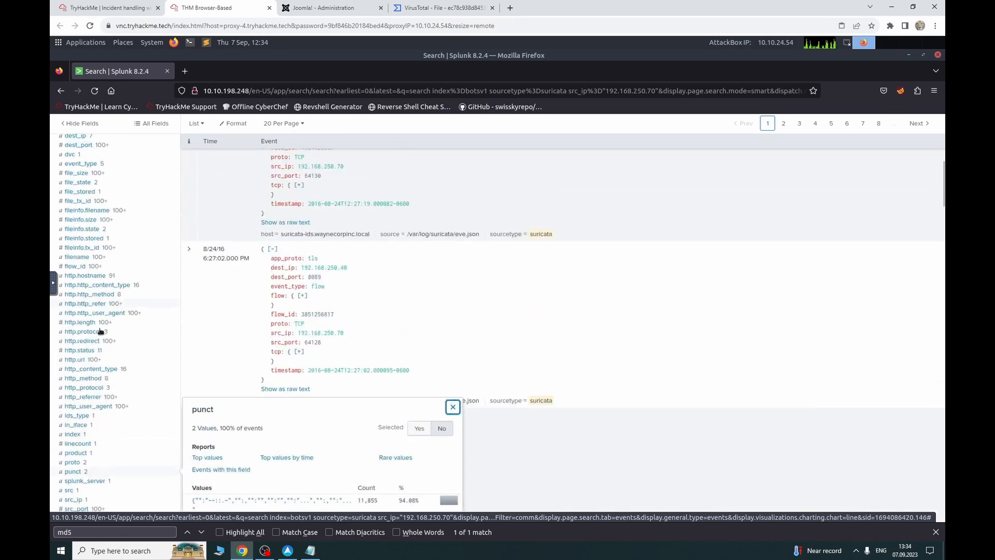
pyautogui.click(109, 409)
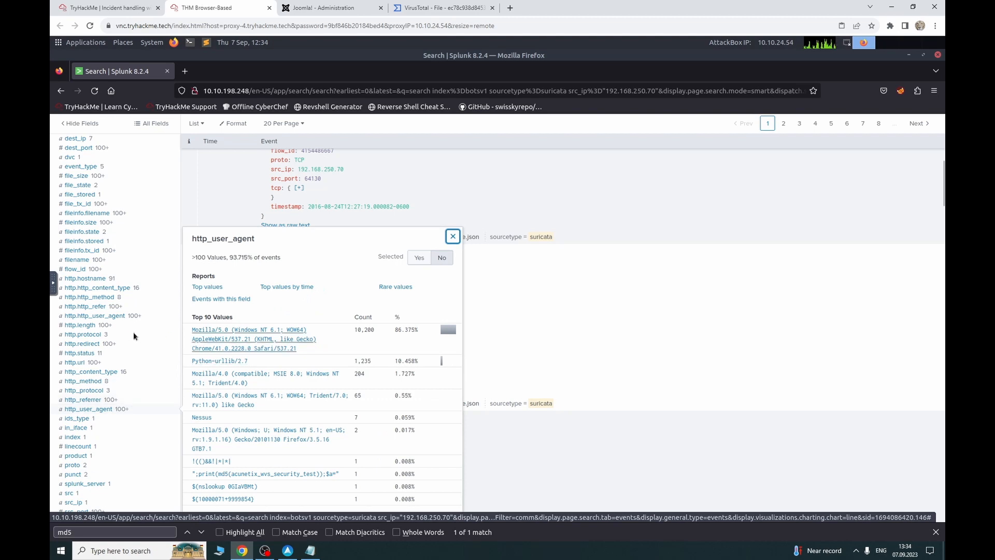
pyautogui.scroll(5, 133, 347)
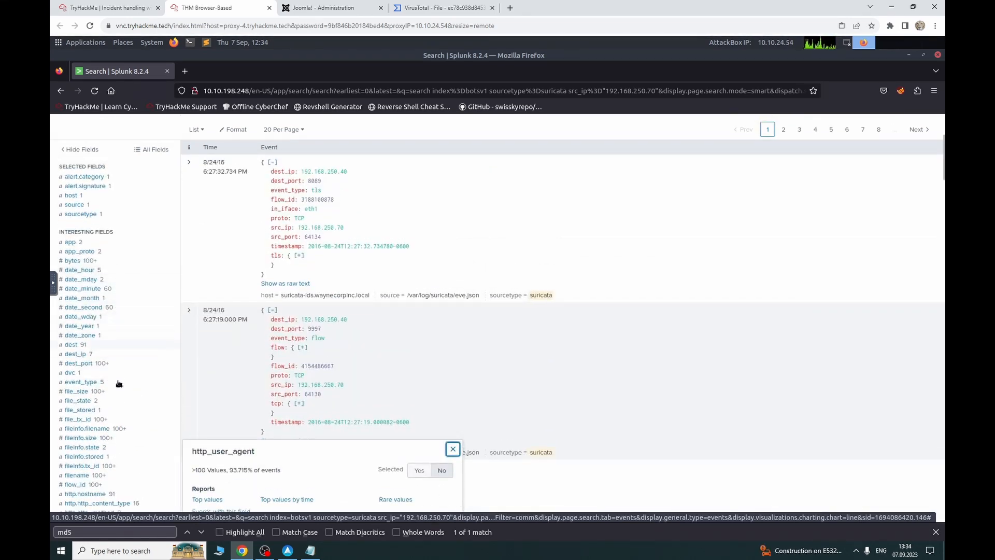
pyautogui.scroll(-2, 118, 391)
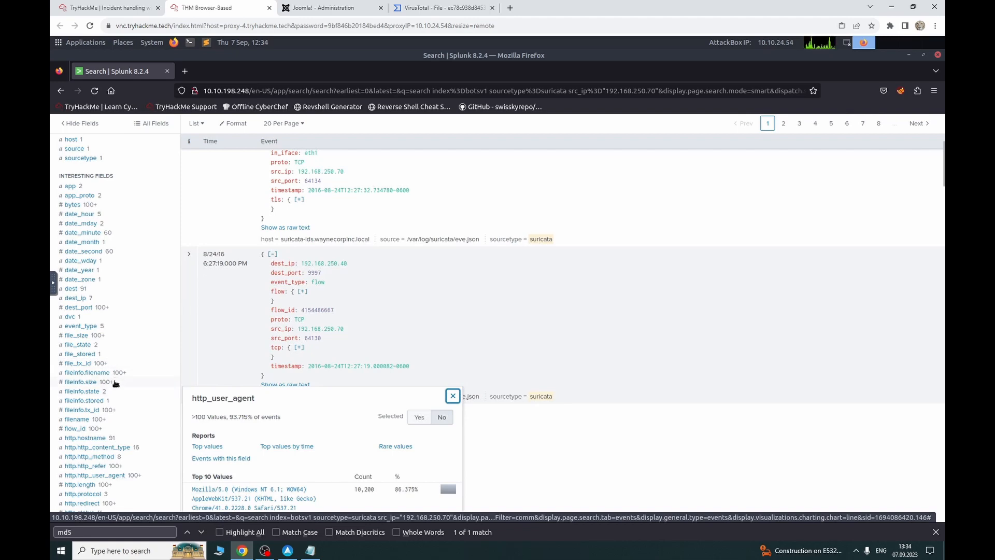
pyautogui.scroll(-5, 115, 384)
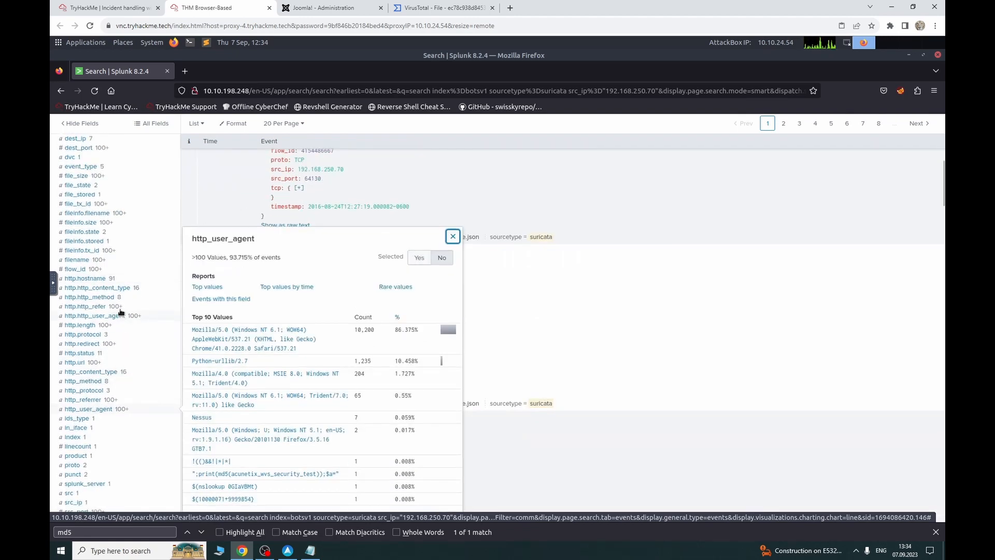
pyautogui.click(120, 307)
pyautogui.click(121, 298)
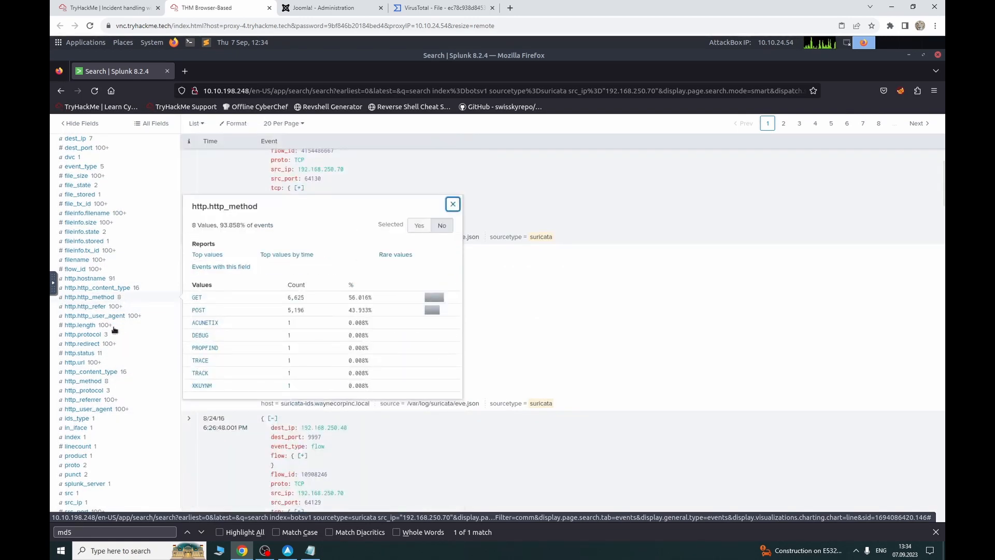
pyautogui.scroll(-2, 117, 358)
pyautogui.scroll(-4, 116, 360)
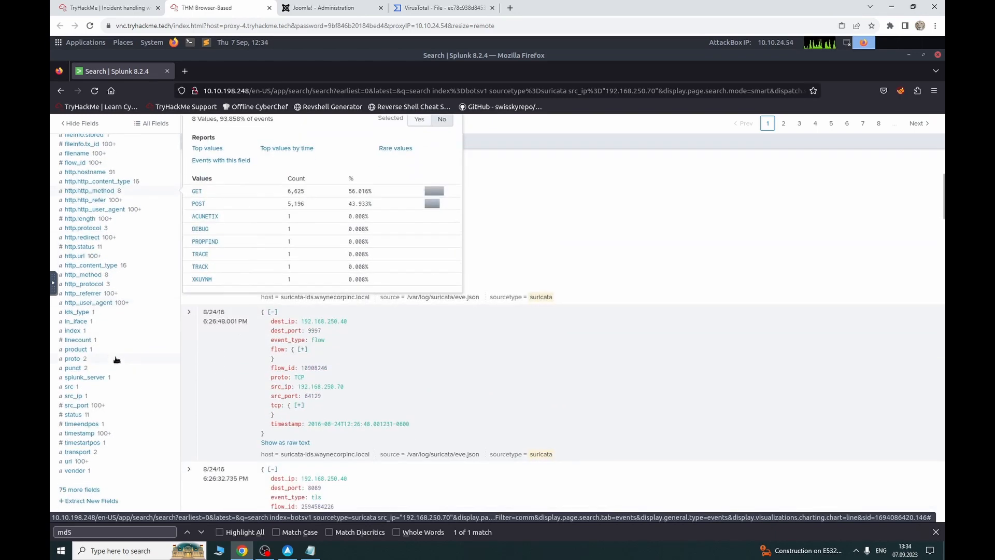
pyautogui.scroll(-2, 116, 360)
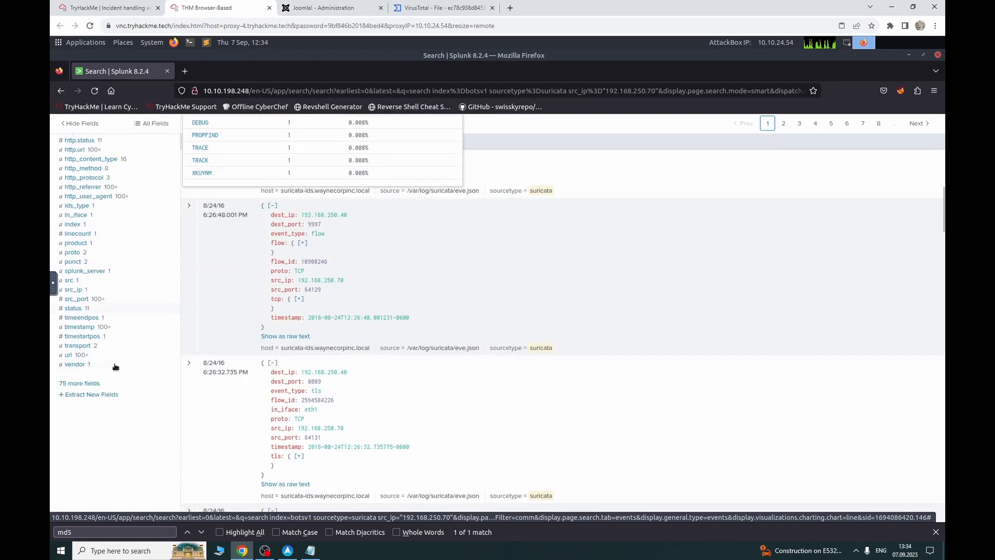
pyautogui.scroll(10, 116, 363)
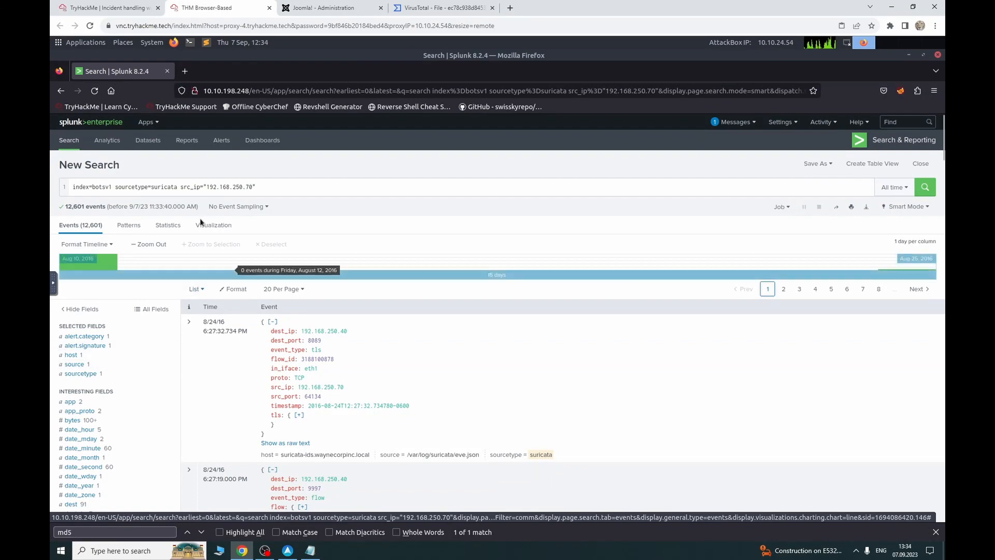
pyautogui.scroll(-8, 115, 395)
pyautogui.scroll(-2, 115, 395)
pyautogui.scroll(10, 115, 395)
pyautogui.click(124, 7)
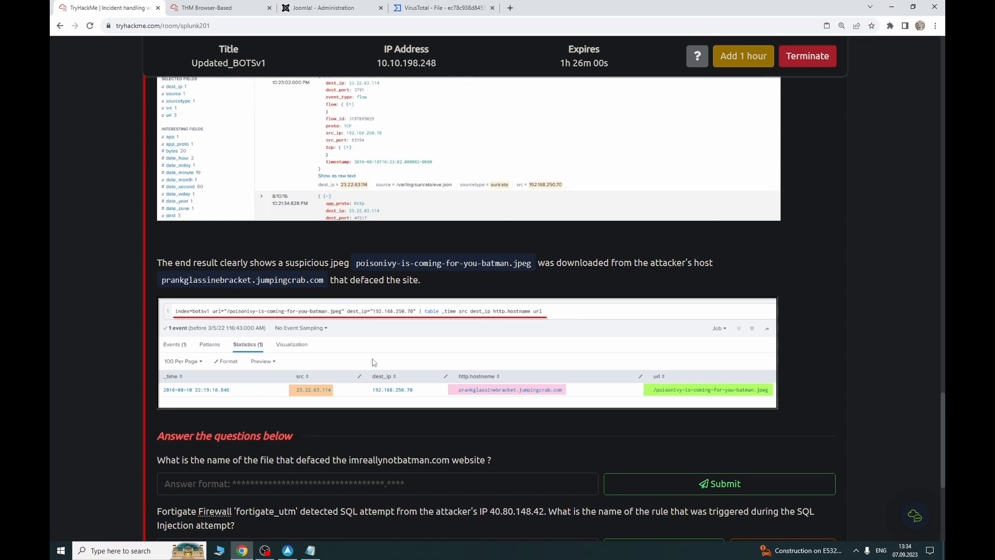
# Step: Scroll back to the room's earlier destination-IP pivot screenshots, then return to Splunk
pyautogui.scroll(10, 373, 366)
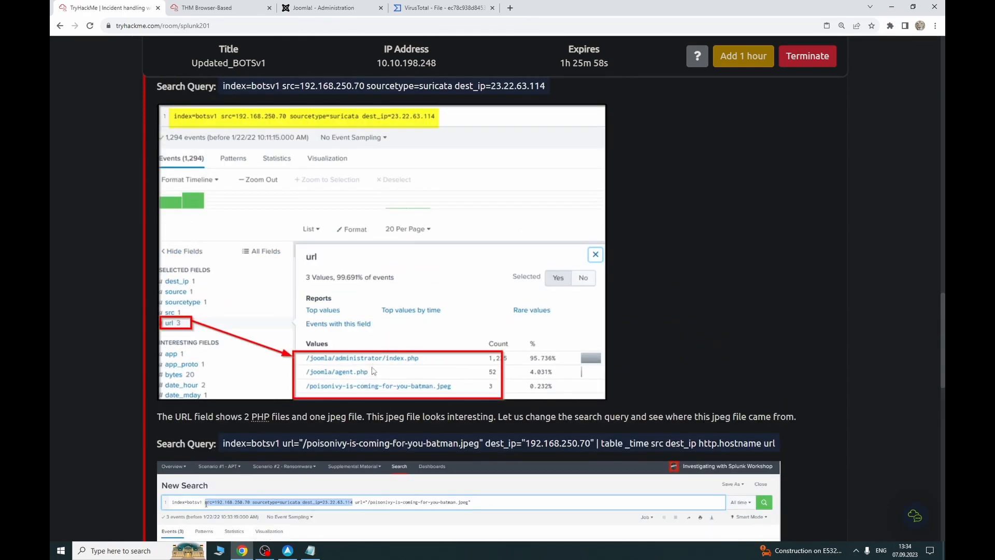
pyautogui.scroll(3, 373, 358)
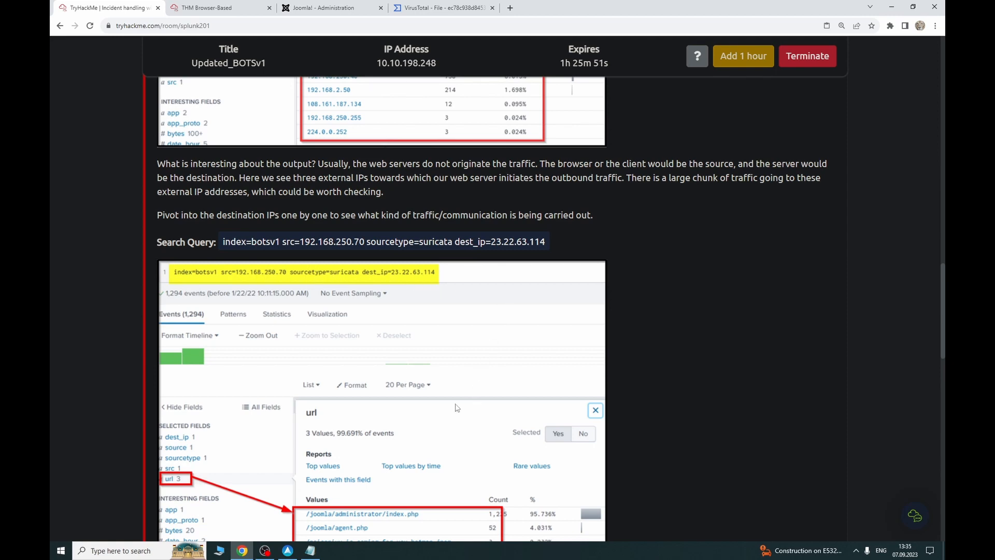
pyautogui.scroll(-2, 274, 97)
pyautogui.hotkey('ctrl', 'Tab')
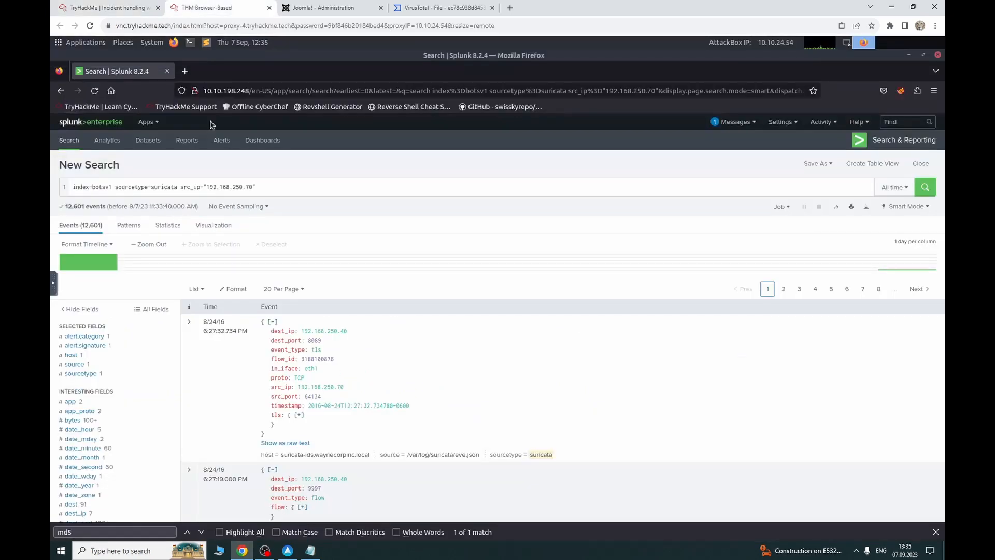
# Step: Add dest_ip="40.80.148.42" to the source 192.168.250.70 search, narrowing it to 10,317 events
pyautogui.scroll(-3, 134, 383)
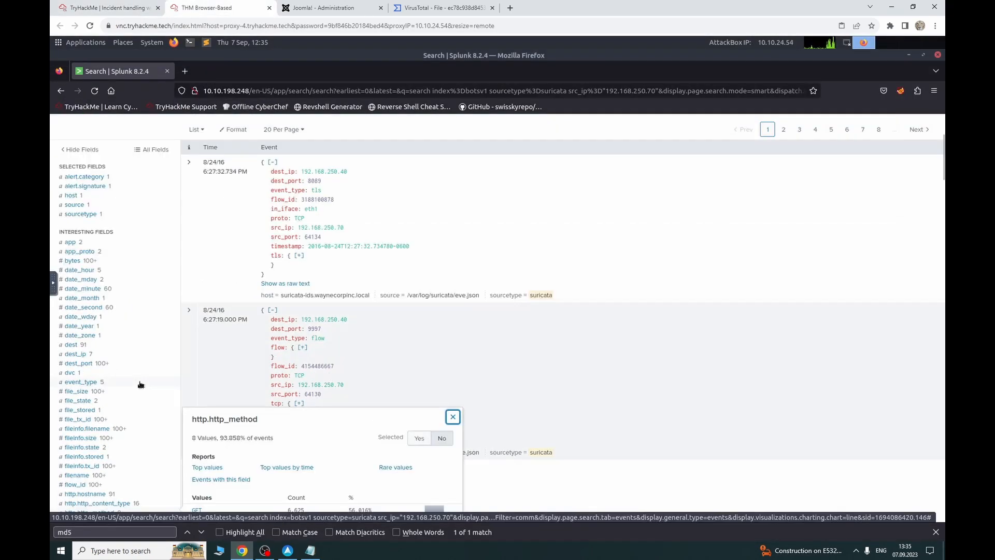
pyautogui.scroll(-2, 140, 384)
pyautogui.scroll(5, 133, 278)
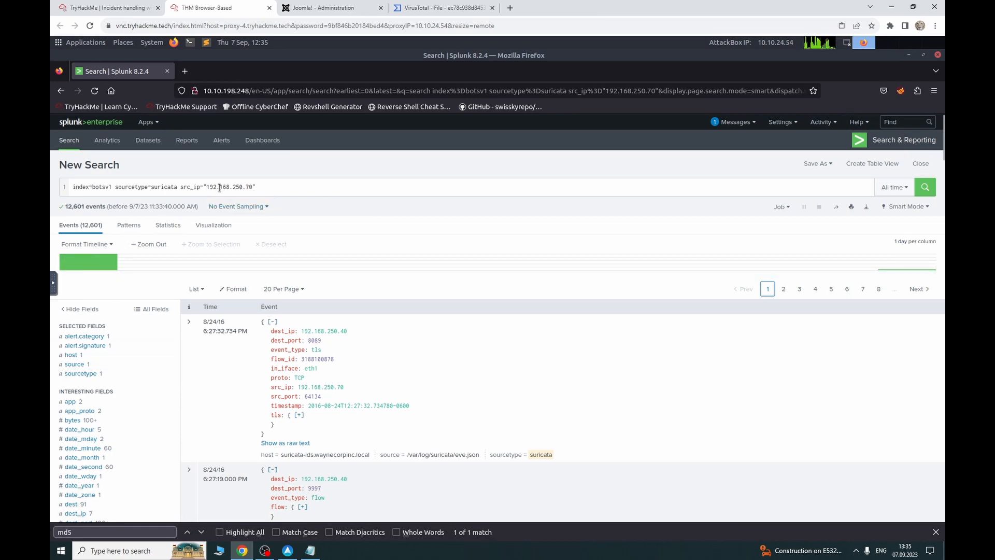
pyautogui.scroll(-10, 78, 413)
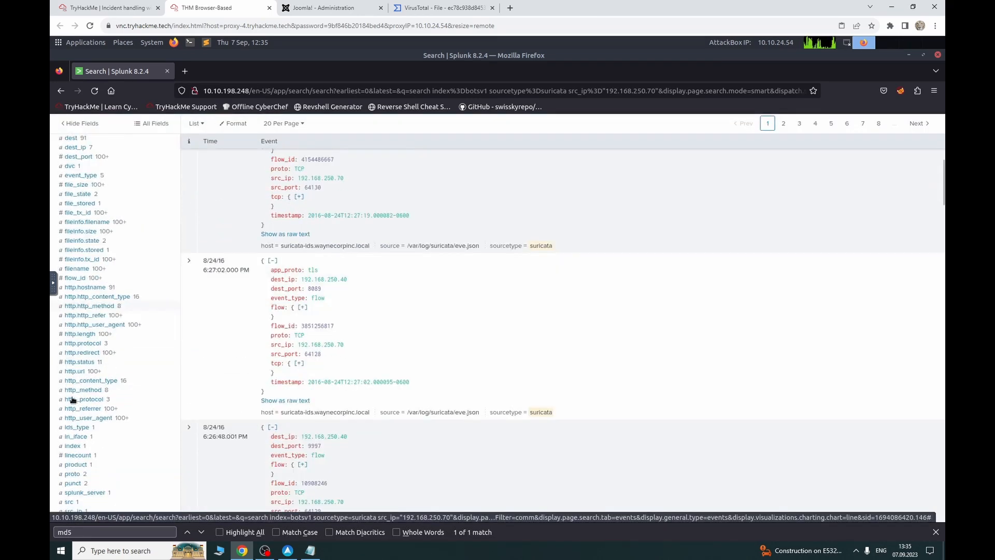
pyautogui.scroll(6, 96, 416)
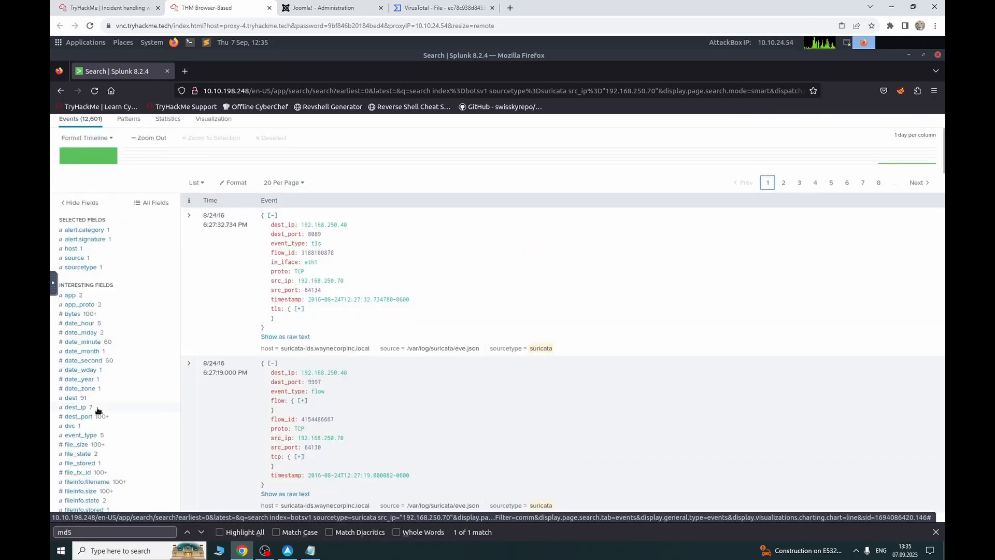
pyautogui.click(98, 409)
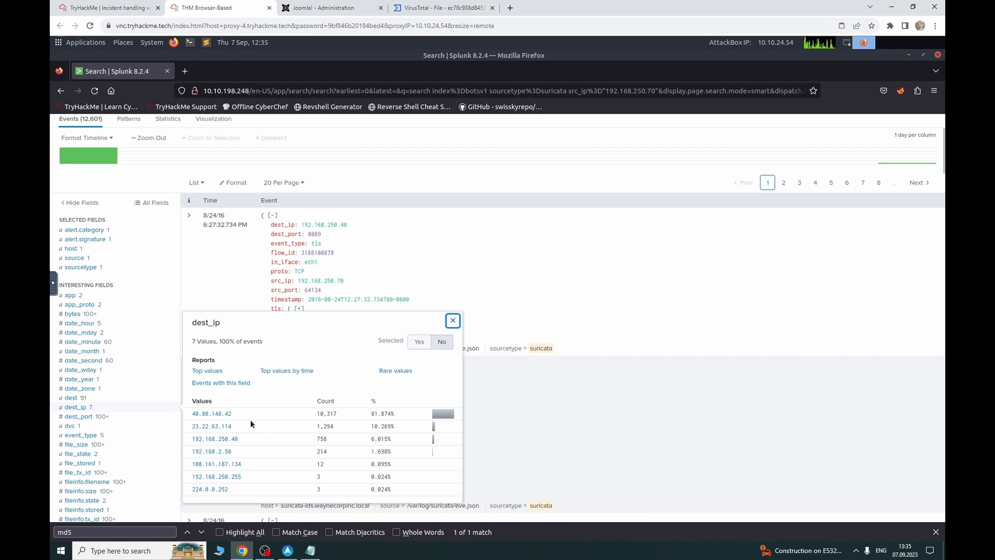
pyautogui.click(218, 414)
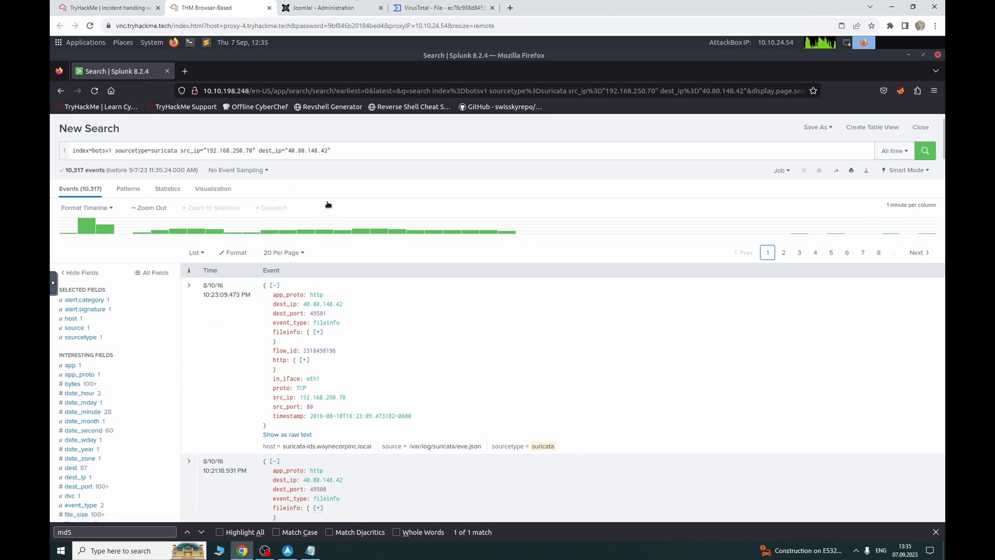
pyautogui.moveTo(338, 149); pyautogui.dragTo(275, 150)
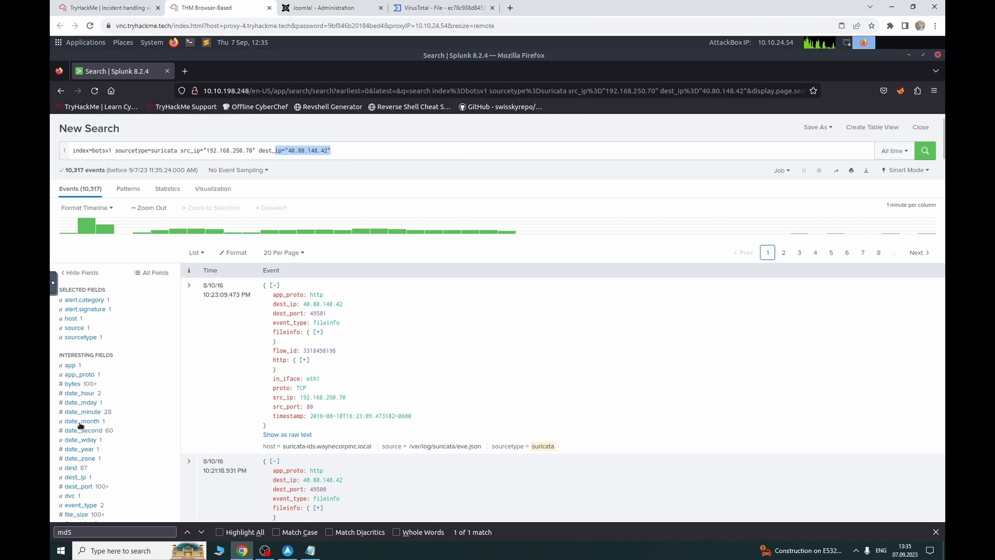
pyautogui.scroll(-7, 88, 420)
pyautogui.scroll(-3, 91, 415)
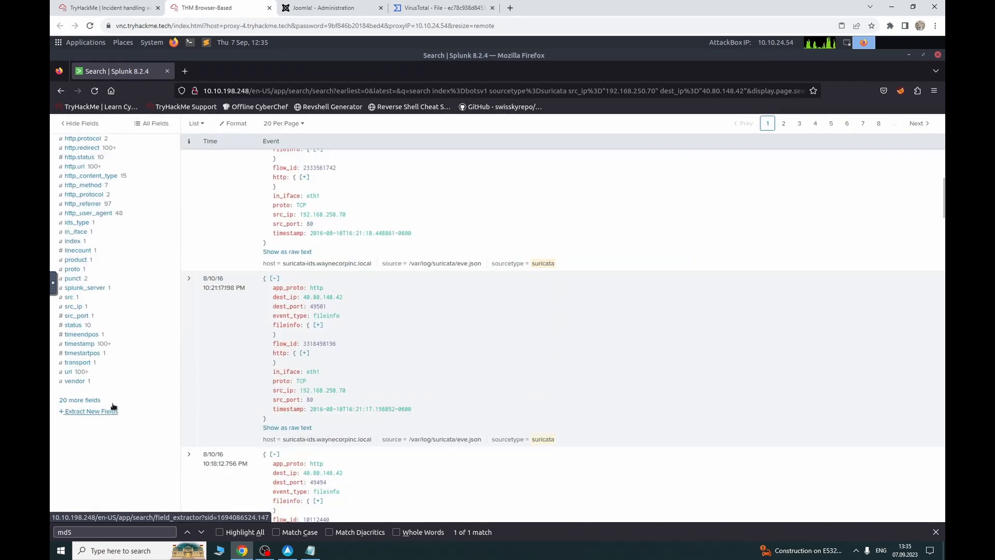
pyautogui.click(69, 372)
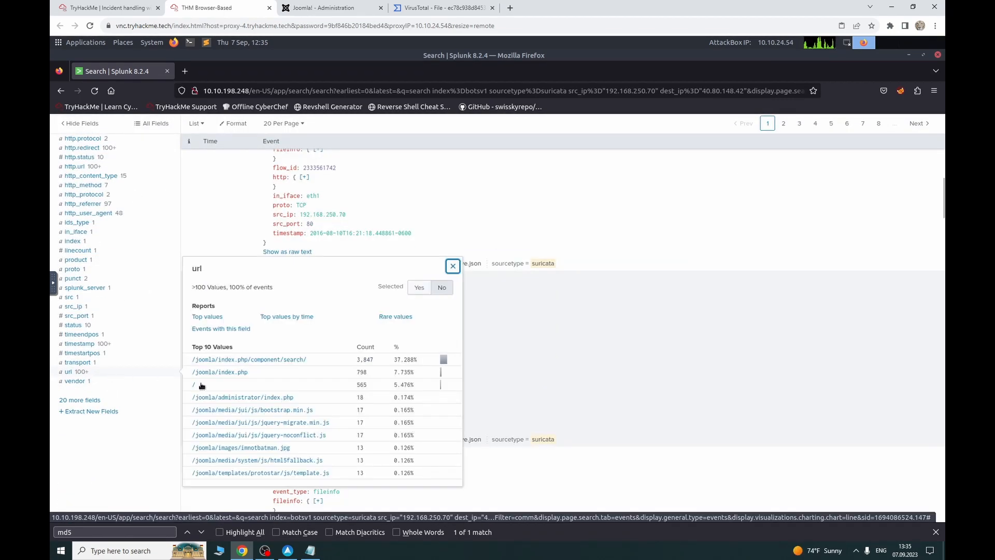
pyautogui.click(95, 334)
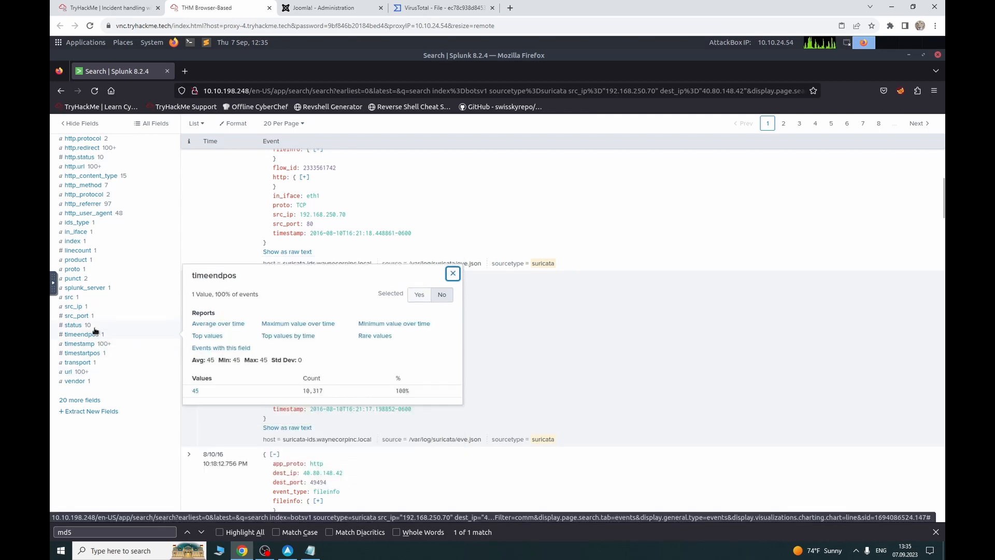
pyautogui.click(95, 327)
pyautogui.click(94, 322)
pyautogui.click(95, 314)
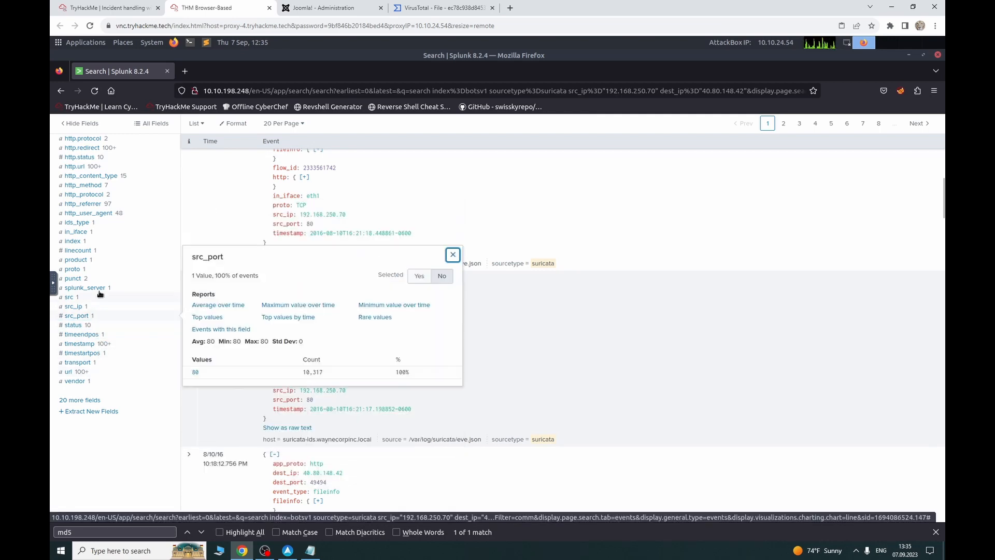
pyautogui.click(98, 289)
pyautogui.scroll(3, 99, 290)
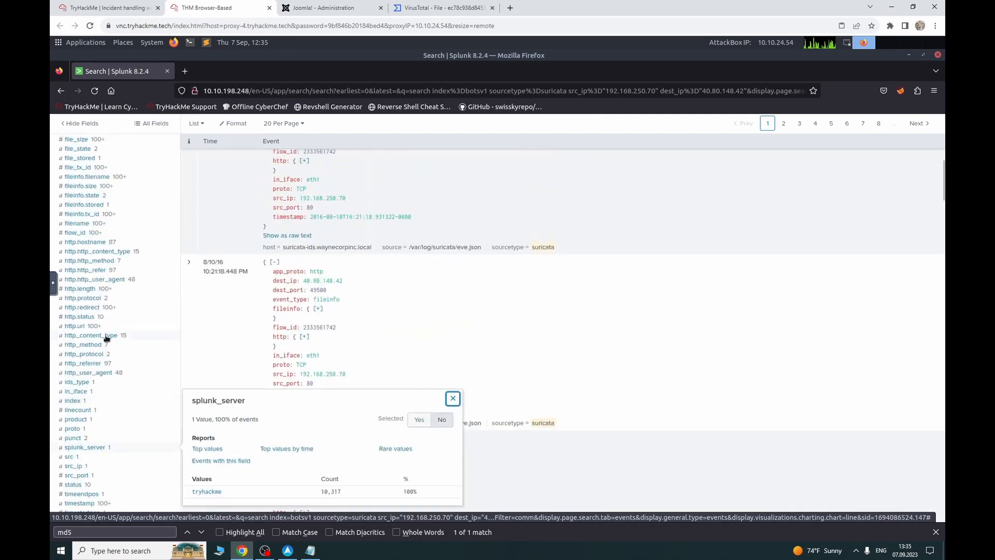
pyautogui.click(106, 336)
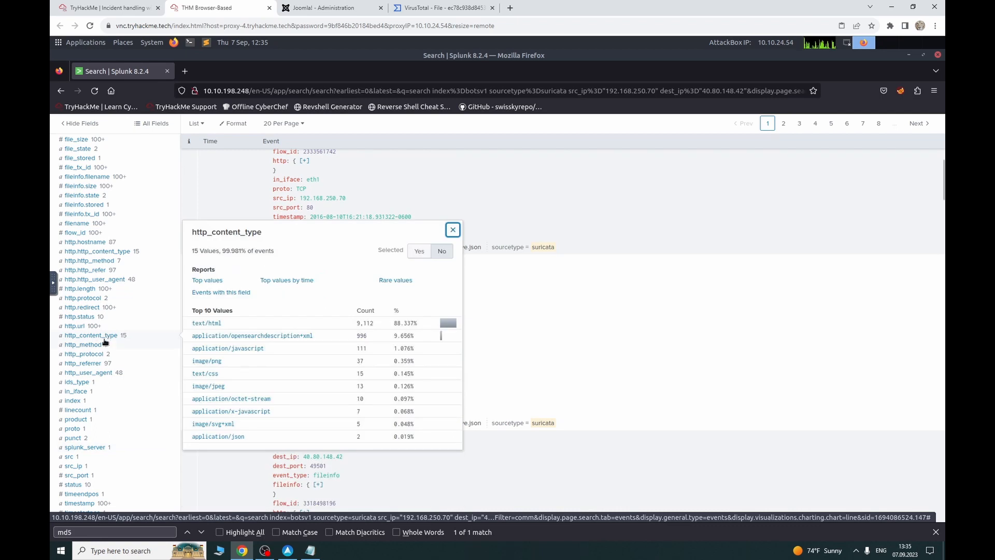
pyautogui.click(104, 346)
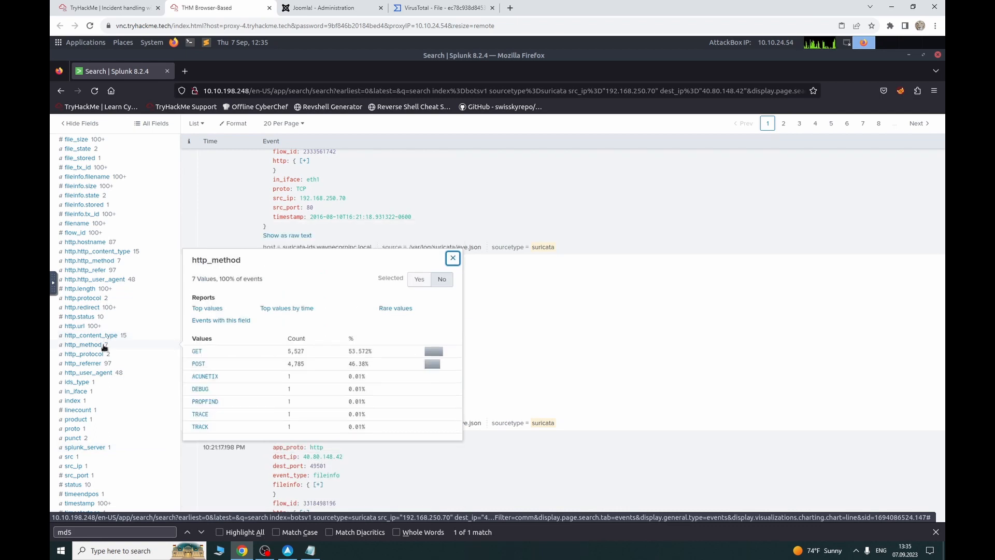
pyautogui.click(109, 326)
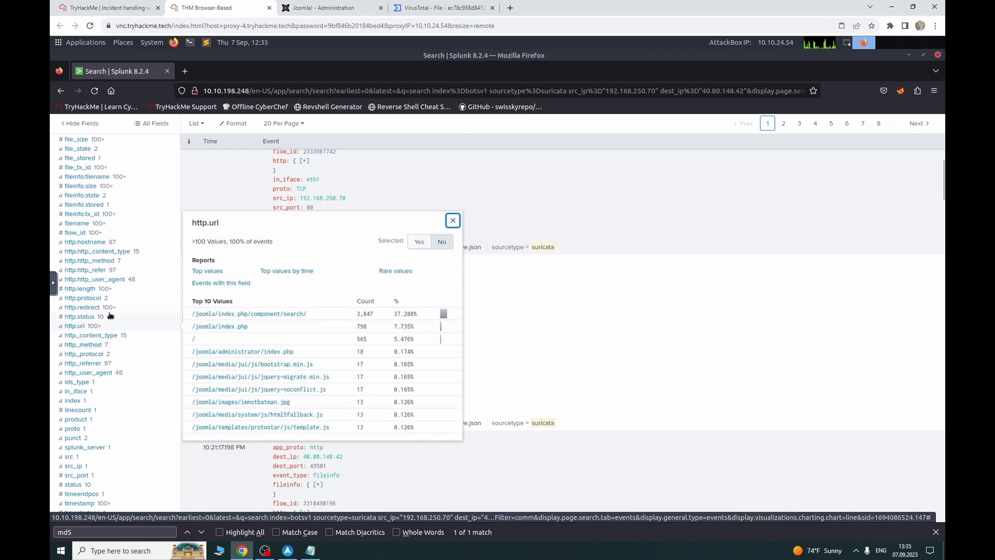
pyautogui.click(110, 316)
pyautogui.click(112, 298)
pyautogui.click(112, 290)
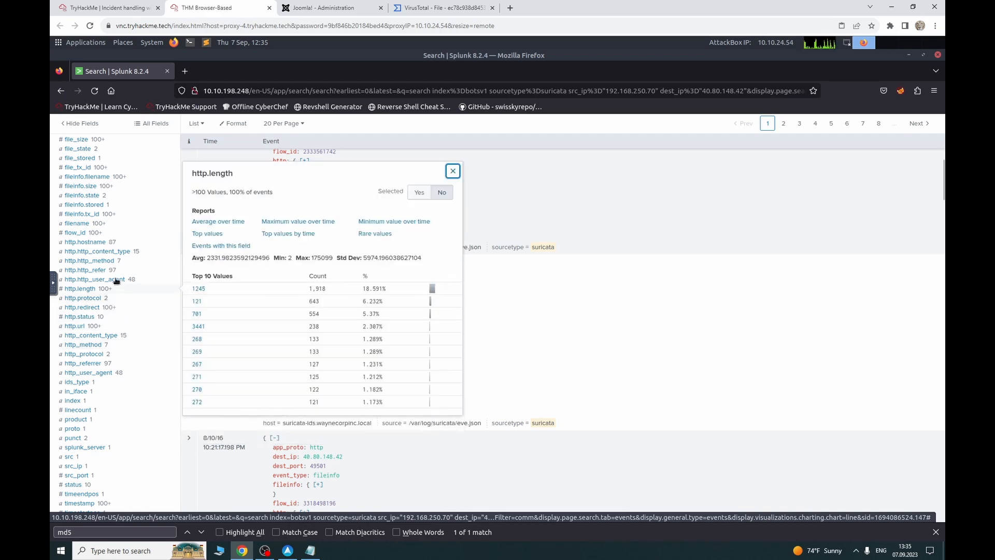
pyautogui.click(116, 280)
pyautogui.click(119, 270)
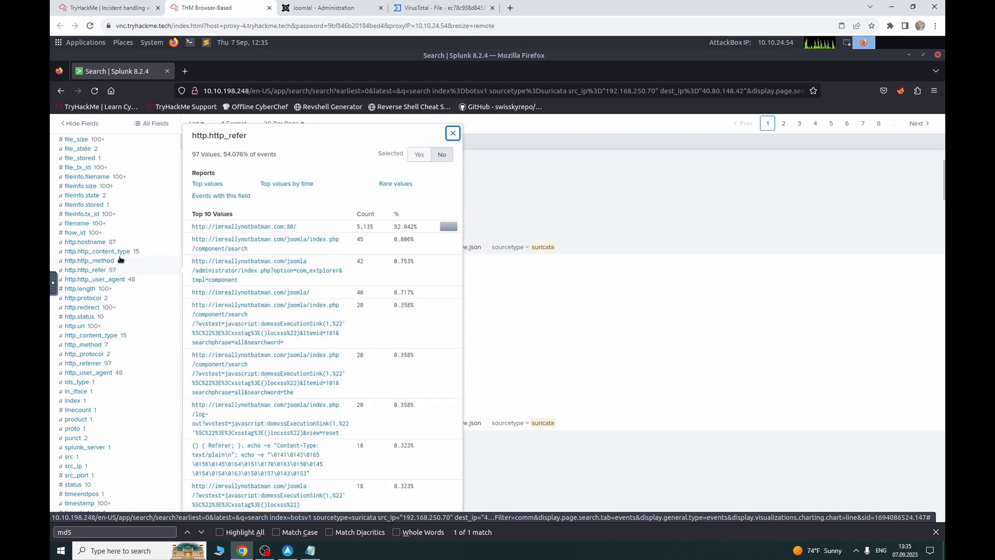
pyautogui.click(119, 261)
pyautogui.click(114, 242)
pyautogui.click(75, 233)
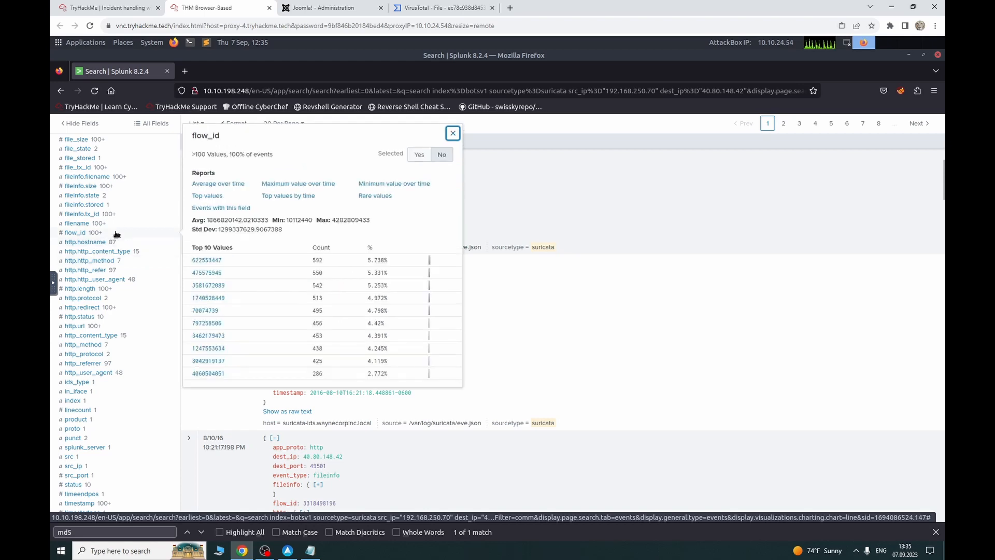
pyautogui.click(111, 242)
pyautogui.click(114, 233)
pyautogui.click(118, 213)
pyautogui.click(120, 203)
pyautogui.scroll(10, 138, 250)
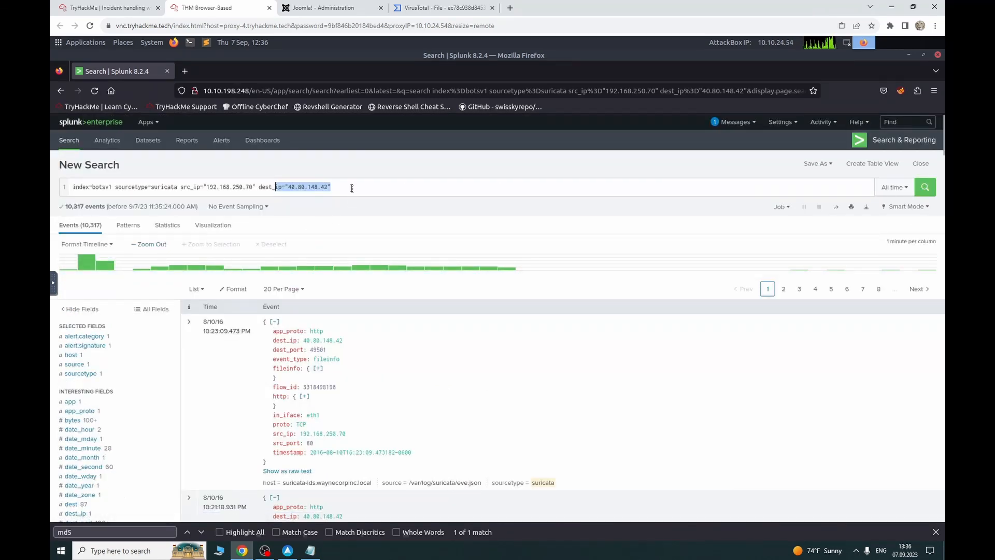
# Step: Replace the destination filter with dest_ip 23.22.63.114
pyautogui.moveTo(351, 188); pyautogui.dragTo(257, 188)
pyautogui.press('BackSpace')
pyautogui.press('Return')
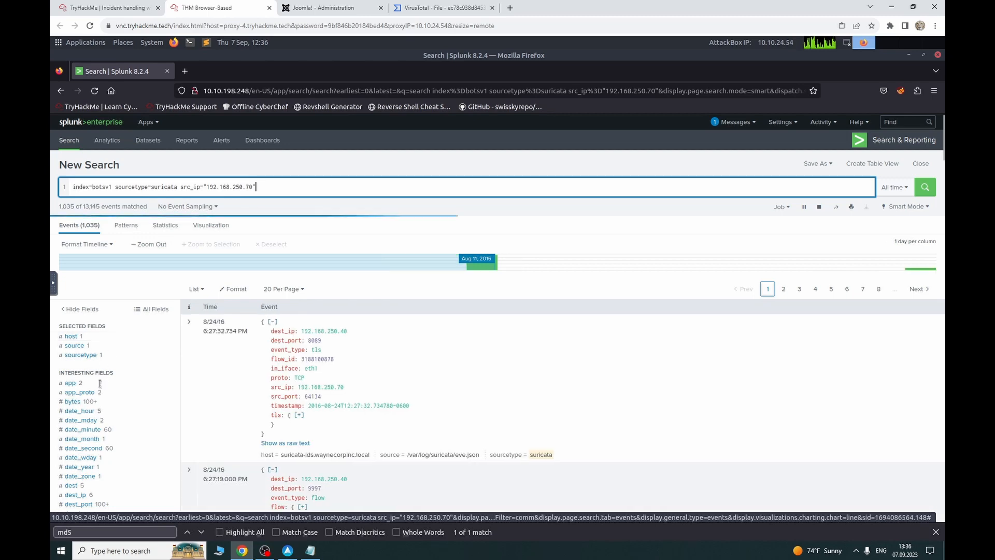
pyautogui.scroll(-5, 101, 385)
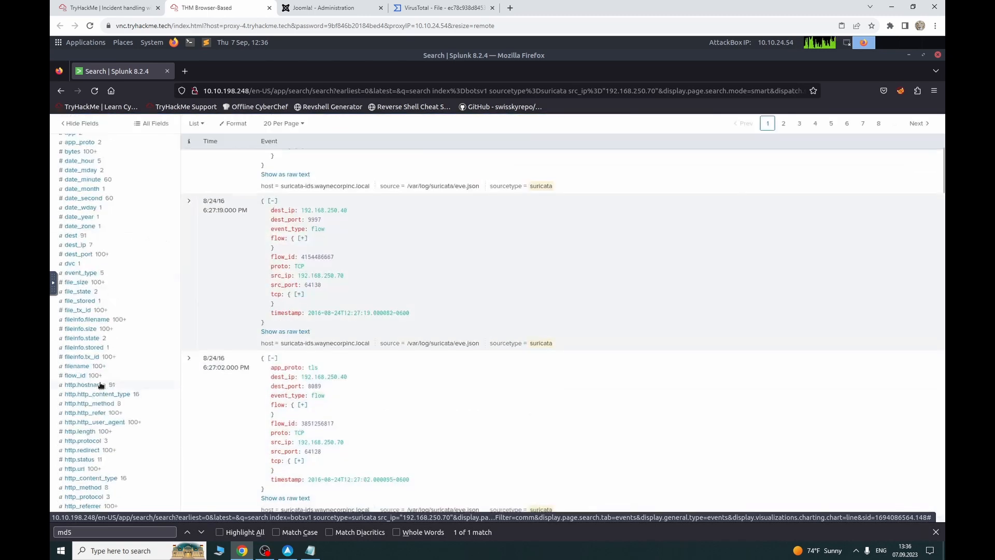
pyautogui.click(90, 246)
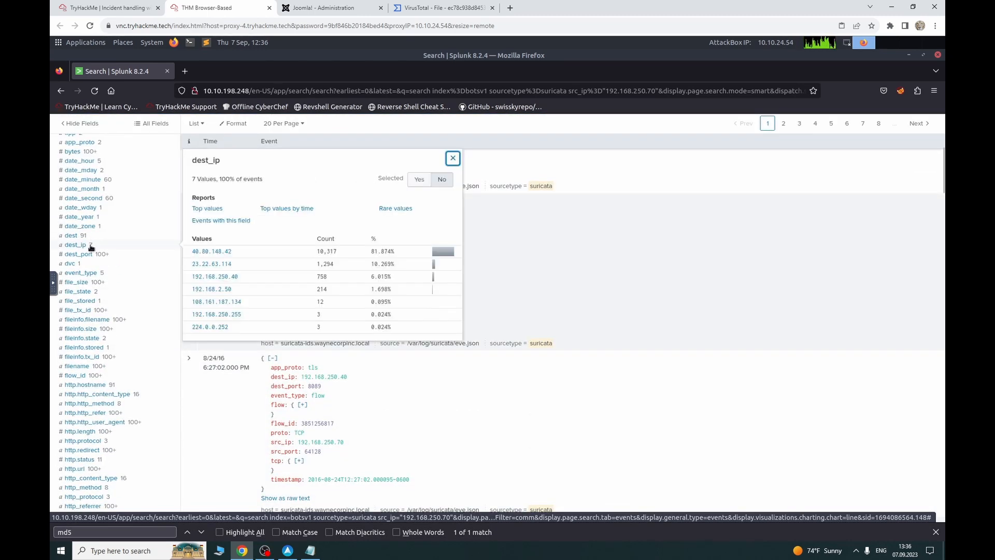
pyautogui.click(224, 265)
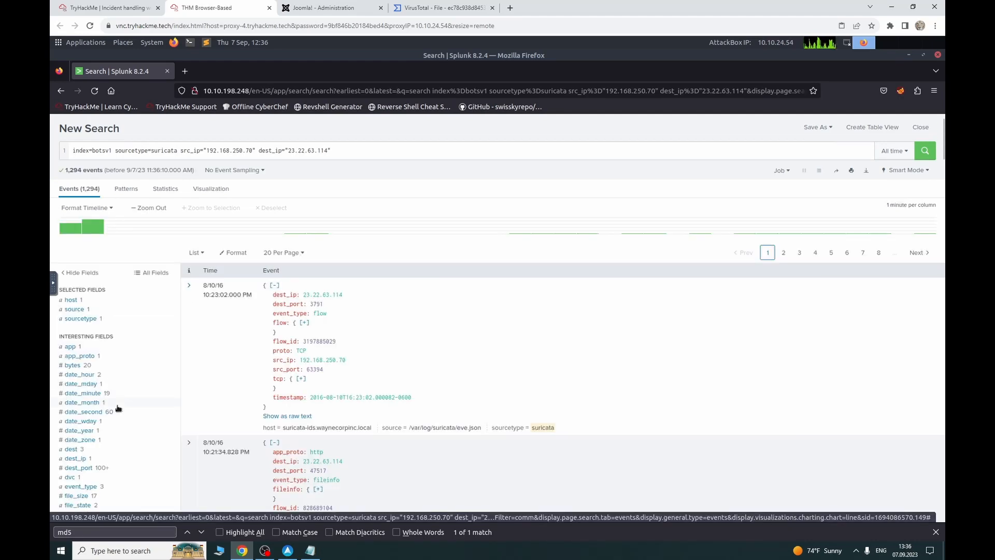
# Step: Filter the URLs to poisonivy-is-coming-for-you-batman.jpeg, returning 3 events
pyautogui.scroll(-3, 118, 408)
pyautogui.scroll(5, 119, 408)
pyautogui.scroll(-10, 118, 407)
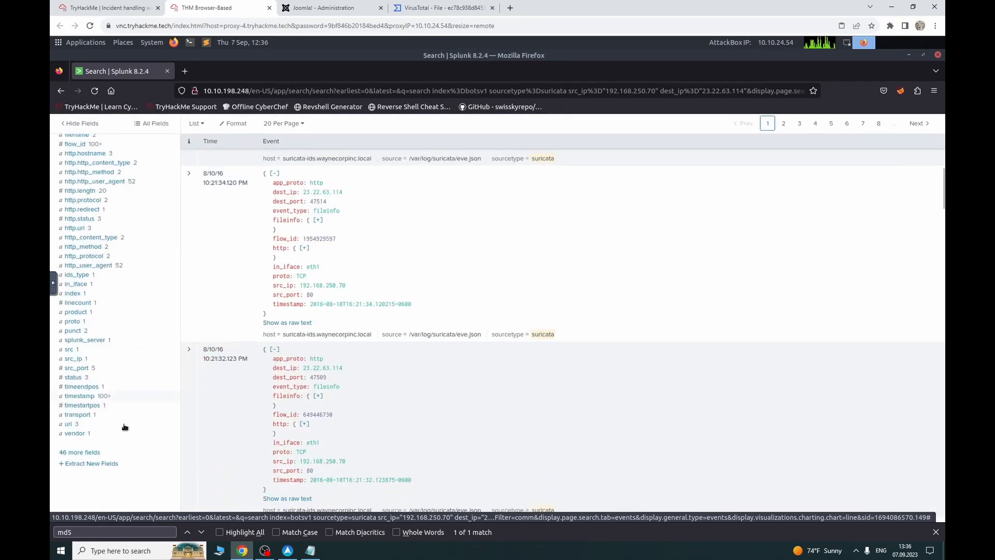
pyautogui.click(112, 435)
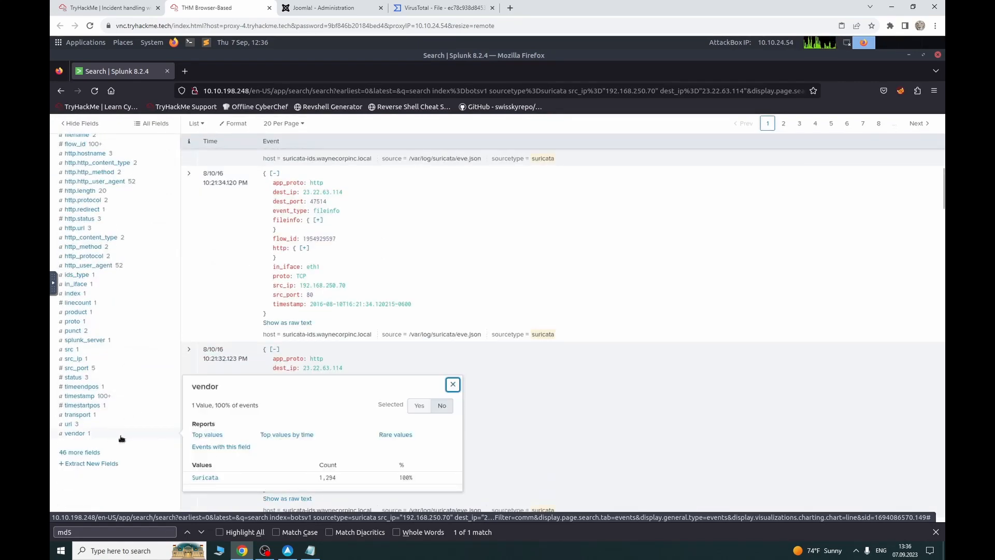
pyautogui.click(83, 424)
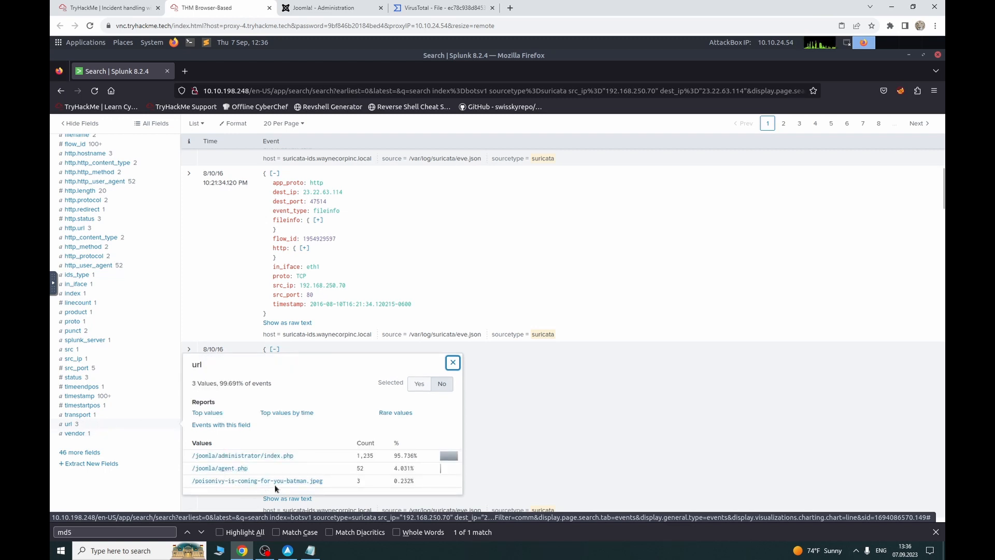
pyautogui.click(301, 481)
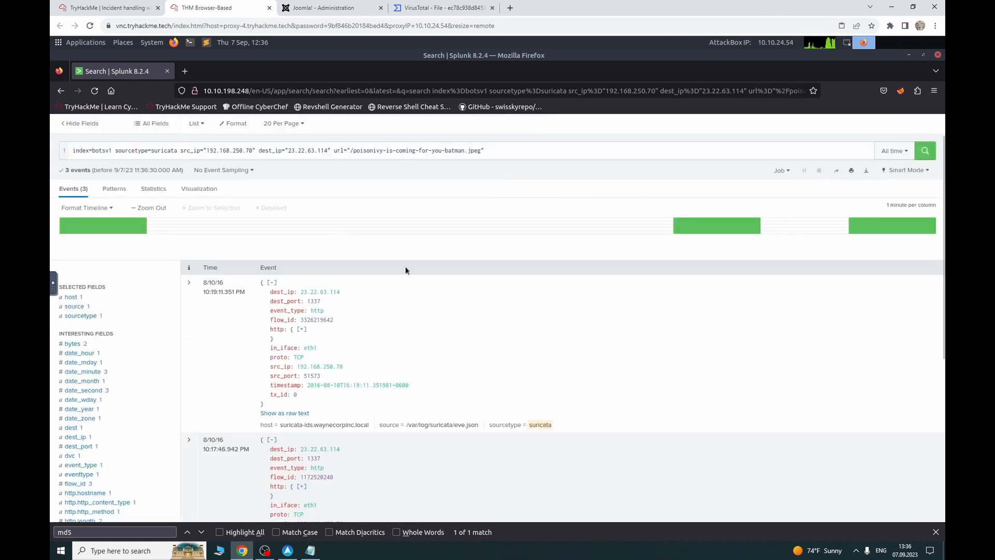
# Step: Copy the file name poisonivy-is-coming-for-you-batman.jpeg from the search query
pyautogui.moveTo(481, 151); pyautogui.dragTo(358, 150)
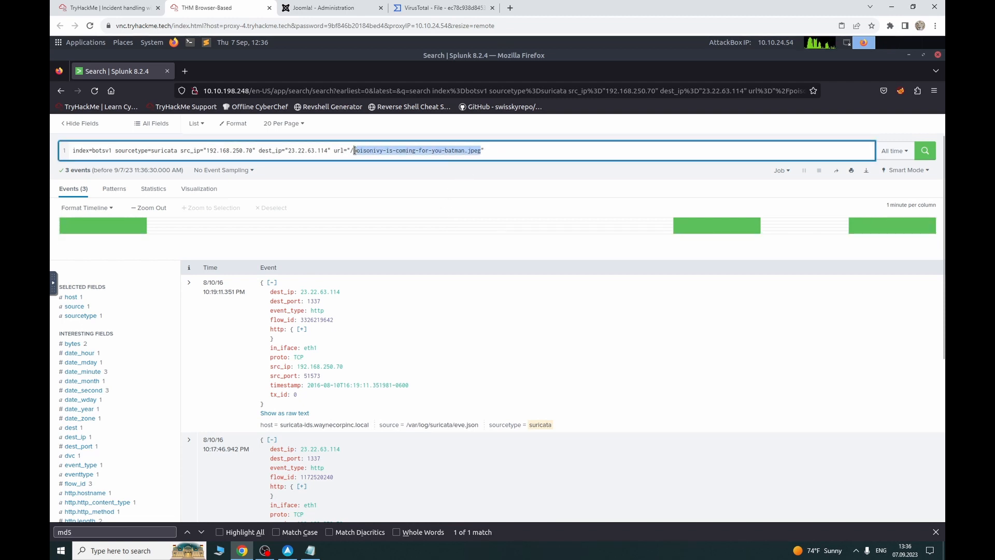
pyautogui.rightClick(362, 151)
pyautogui.click(382, 196)
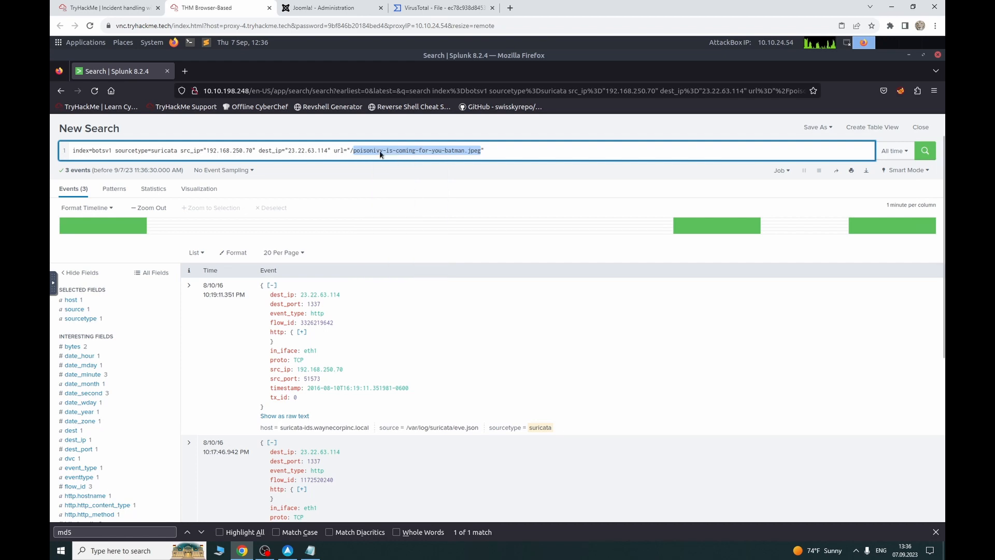
pyautogui.click(418, 150)
pyautogui.click(78, 8)
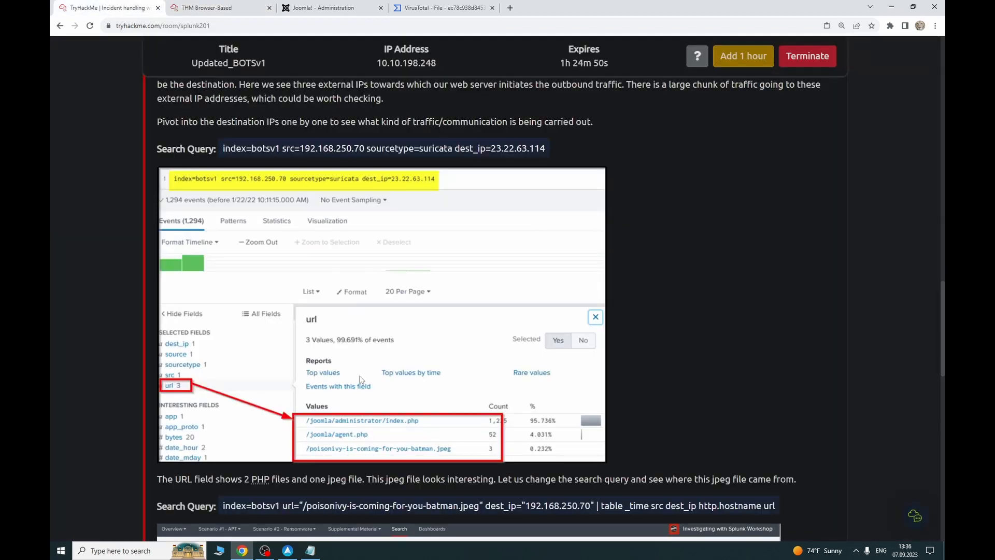
# Step: Paste poisonivy-is-coming-for-you-batman.jpeg as the defaced-file answer and submit it
pyautogui.scroll(-15, 344, 387)
pyautogui.scroll(-5, 343, 382)
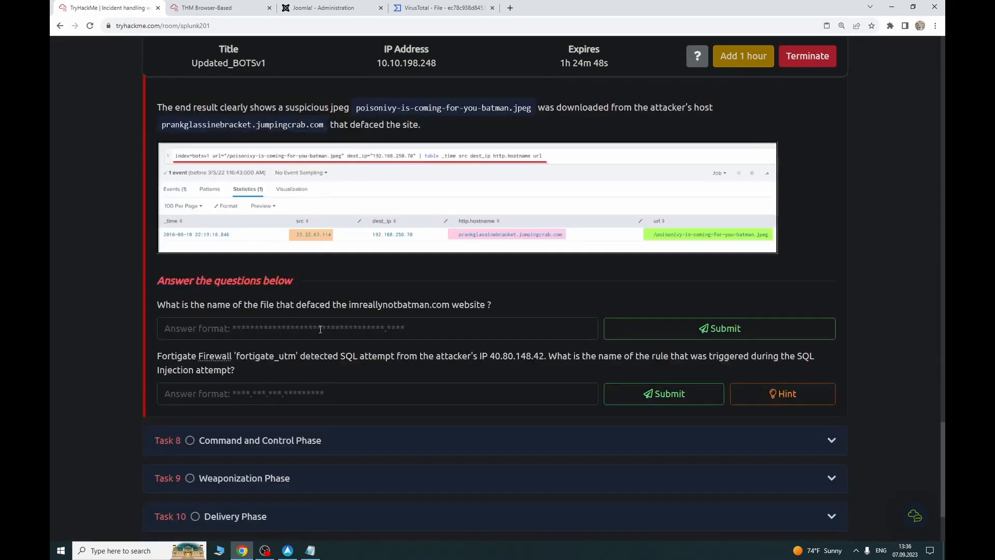
pyautogui.hotkey('ctrl', 'v')
pyautogui.click(617, 329)
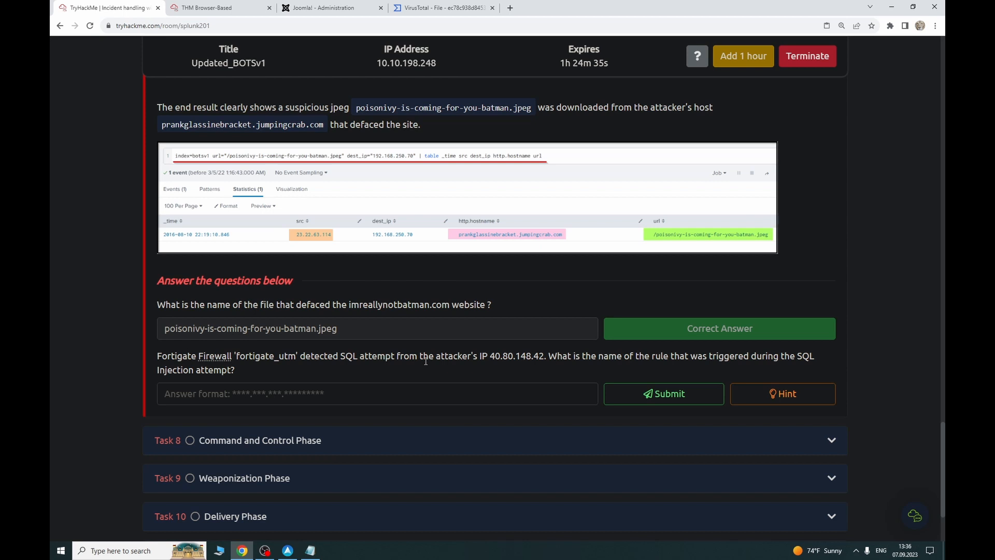
# Step: Highlight the attacker IP in the Fortigate SQL-injection question before returning to Splunk
pyautogui.moveTo(539, 355); pyautogui.dragTo(482, 355)
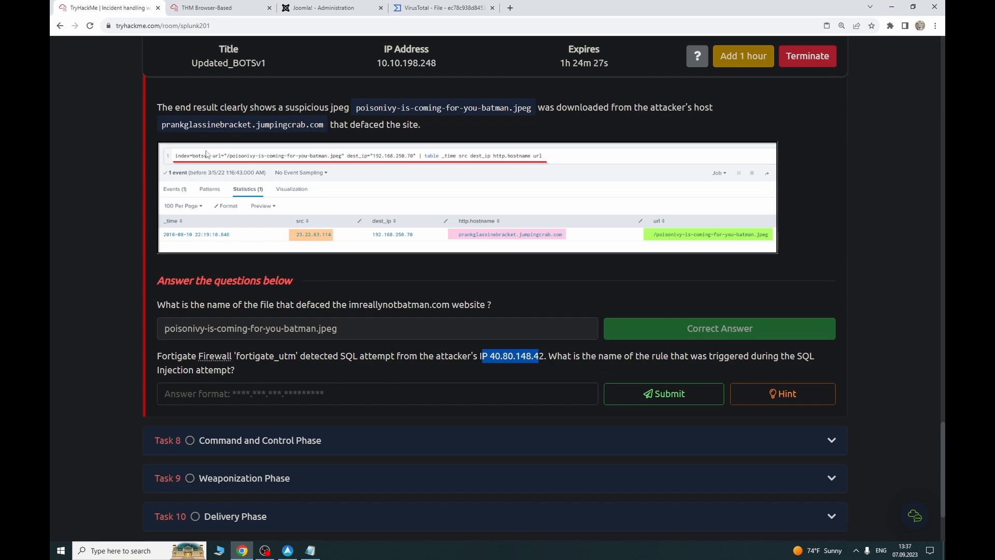
pyautogui.click(197, 6)
pyautogui.click(139, 8)
pyautogui.moveTo(233, 369); pyautogui.dragTo(214, 356)
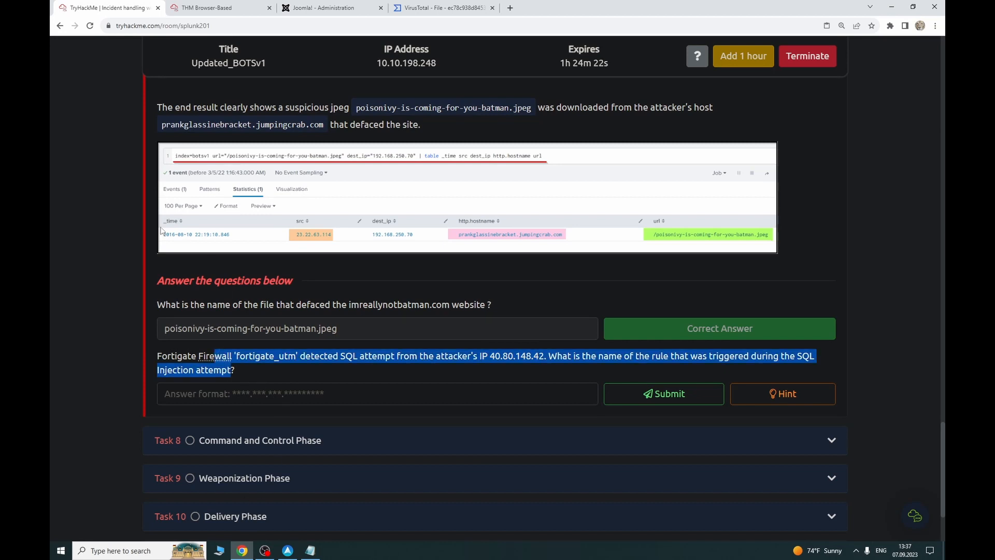
pyautogui.click(224, 372)
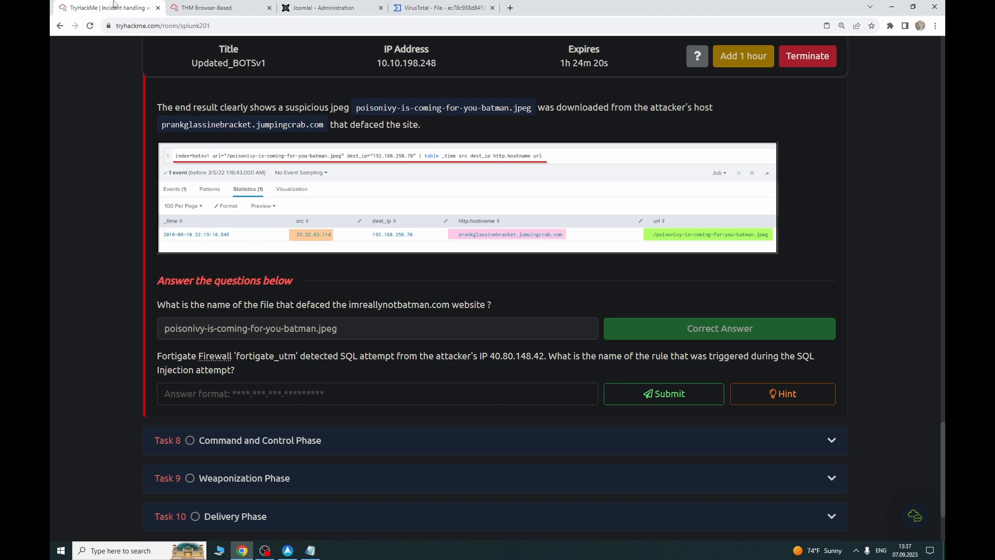
pyautogui.click(216, 7)
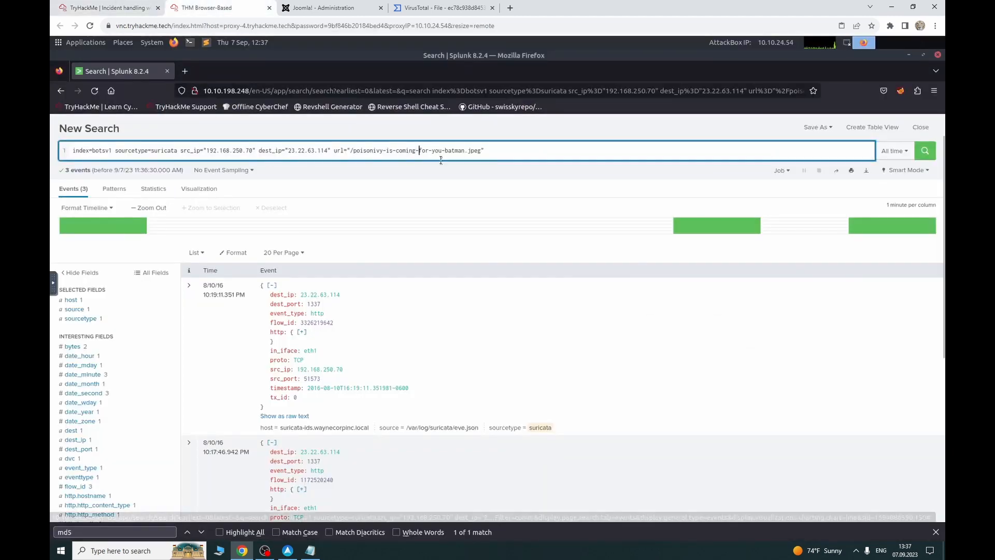
# Step: Replace the Suricata filters with sourcetype=fortigate_traffic on index botsv1
pyautogui.moveTo(221, 152); pyautogui.dragTo(165, 152)
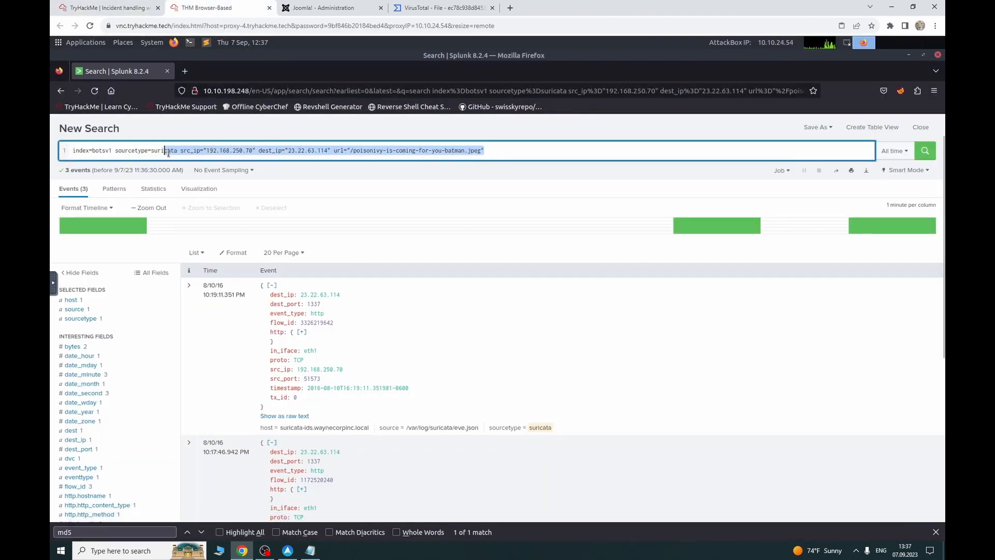
pyautogui.press('BackSpace')
pyautogui.press('BackSpace')
pyautogui.press('BackSpace')
pyautogui.press('BackSpace')
pyautogui.press('BackSpace')
pyautogui.press('BackSpace')
pyautogui.press('BackSpace')
pyautogui.press('BackSpace')
pyautogui.press('BackSpace')
pyautogui.press('BackSpace')
pyautogui.press('BackSpace')
pyautogui.press('BackSpace')
pyautogui.press('BackSpace')
pyautogui.press('BackSpace')
pyautogui.press('BackSpace')
pyautogui.press('BackSpace')
pyautogui.press('BackSpace')
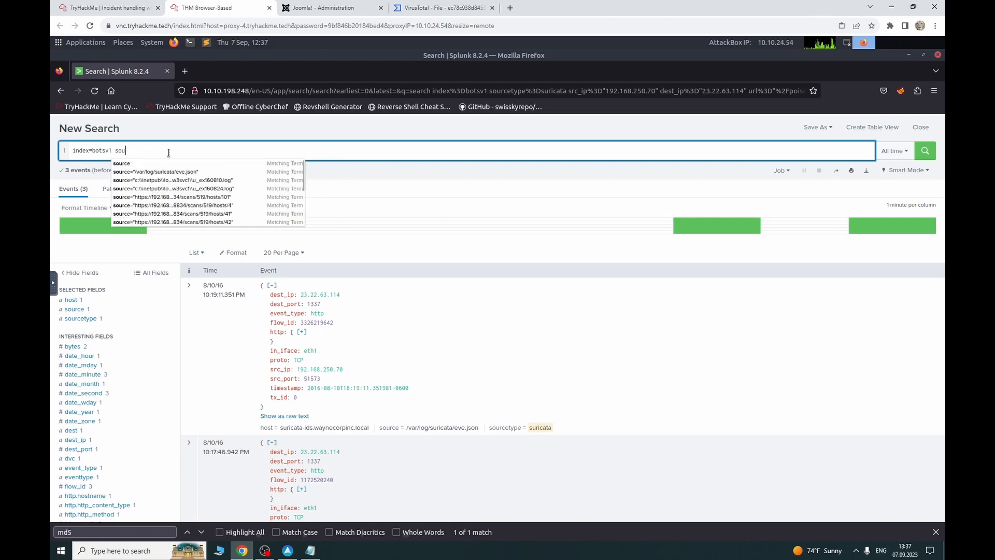
pyautogui.press('Return')
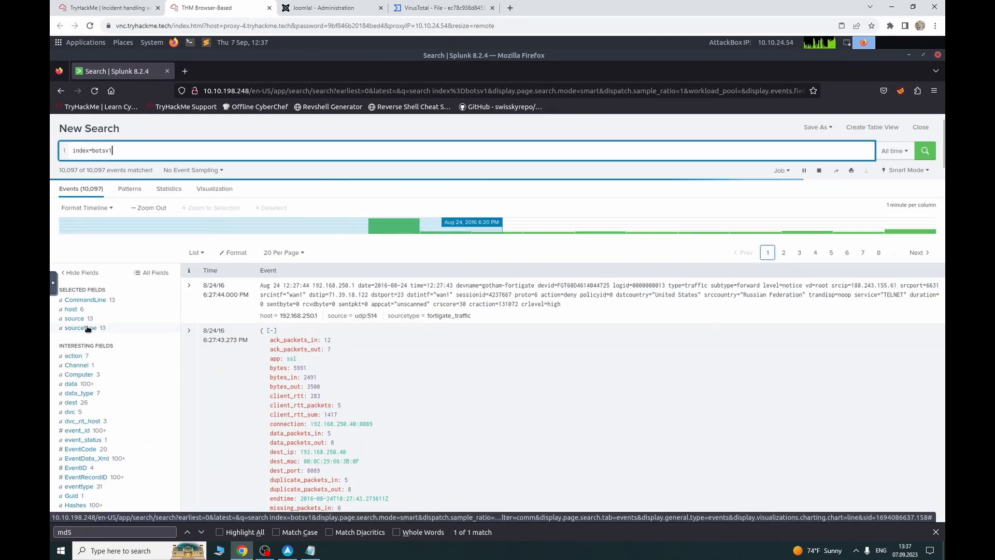
pyautogui.click(80, 328)
pyautogui.click(234, 342)
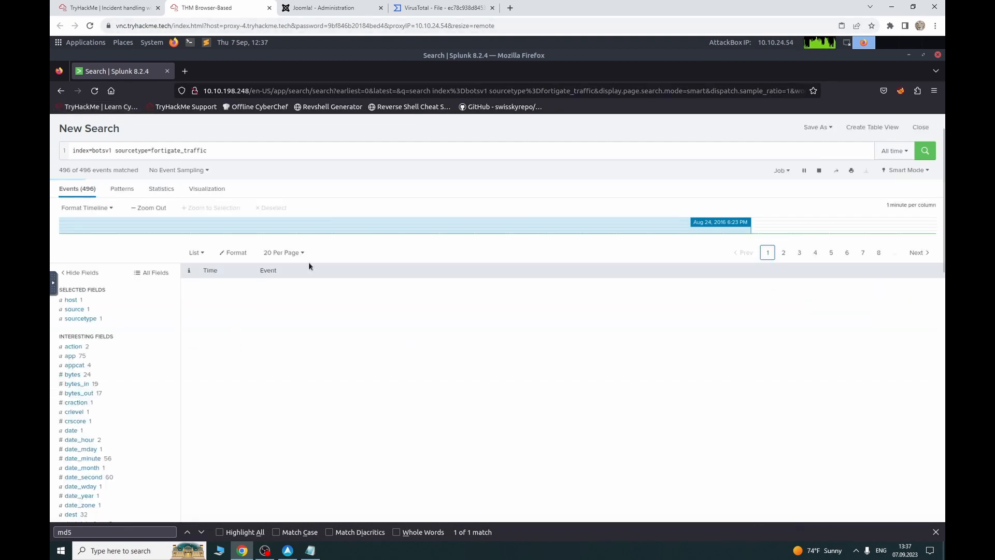
# Step: Check the question, then list the top src_ip values in the 55,279 fortigate_traffic events
pyautogui.click(119, 8)
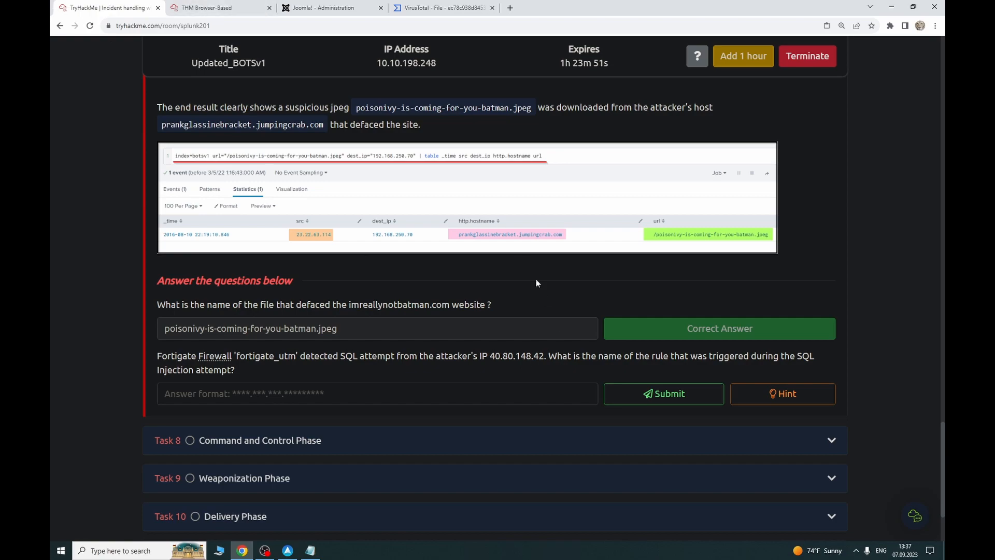
pyautogui.click(174, 4)
pyautogui.scroll(-5, 113, 388)
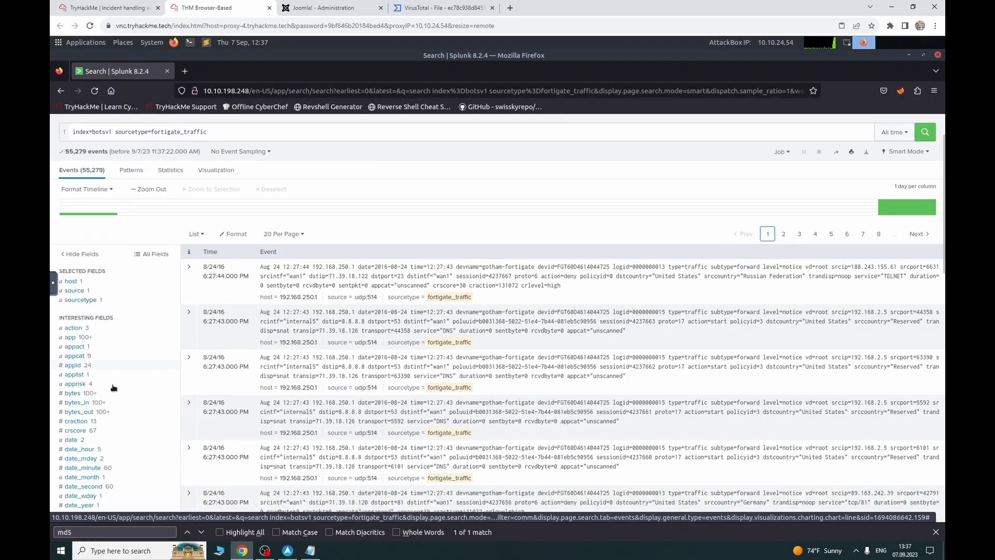
pyautogui.scroll(-4, 113, 388)
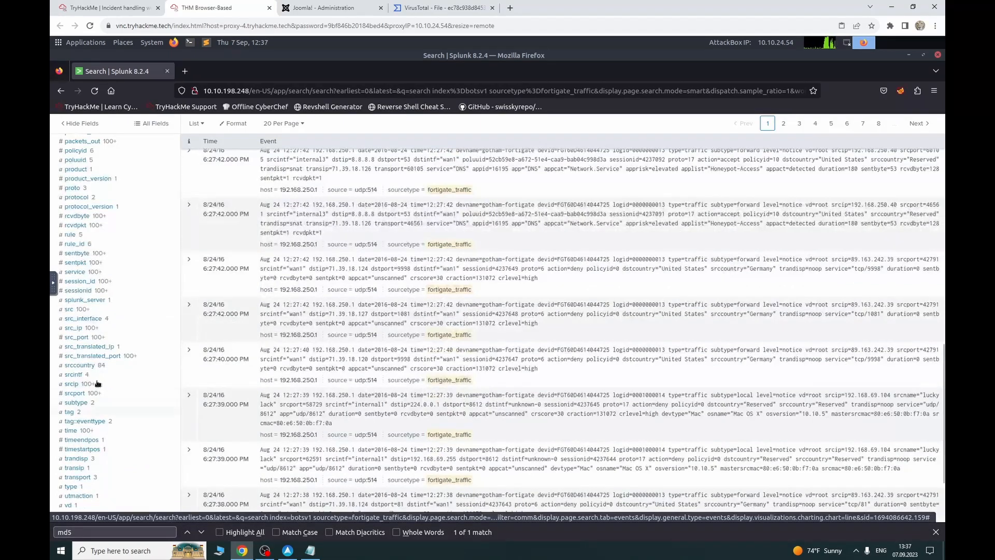
pyautogui.click(72, 384)
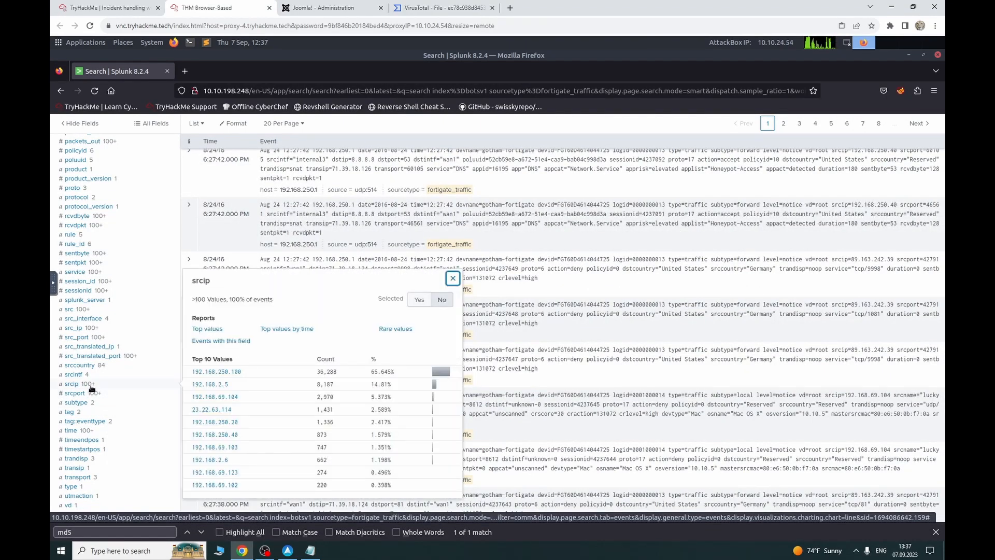
pyautogui.scroll(5, 89, 388)
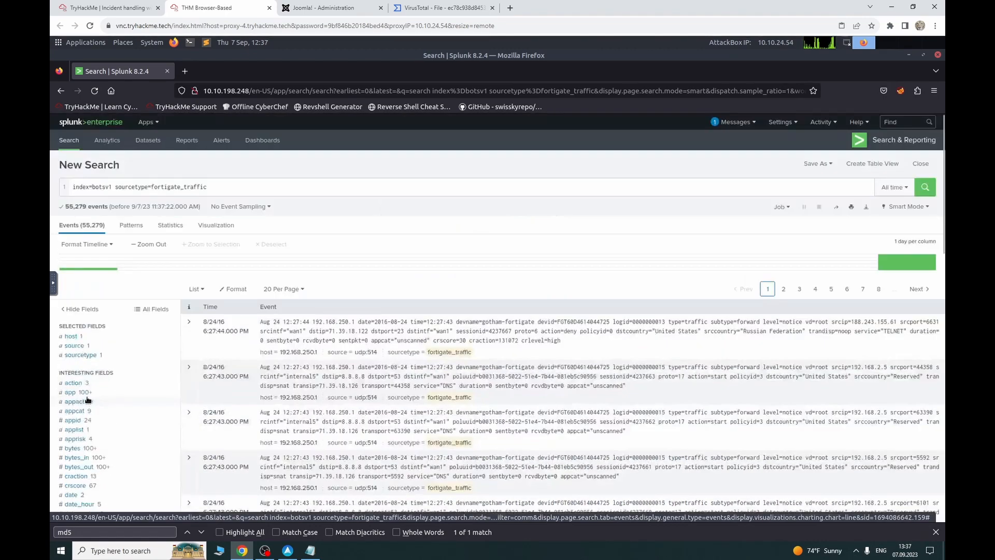
# Step: Append src_ip to the query and select attacker IP 40.80.148.42 in the question
pyautogui.click(246, 193)
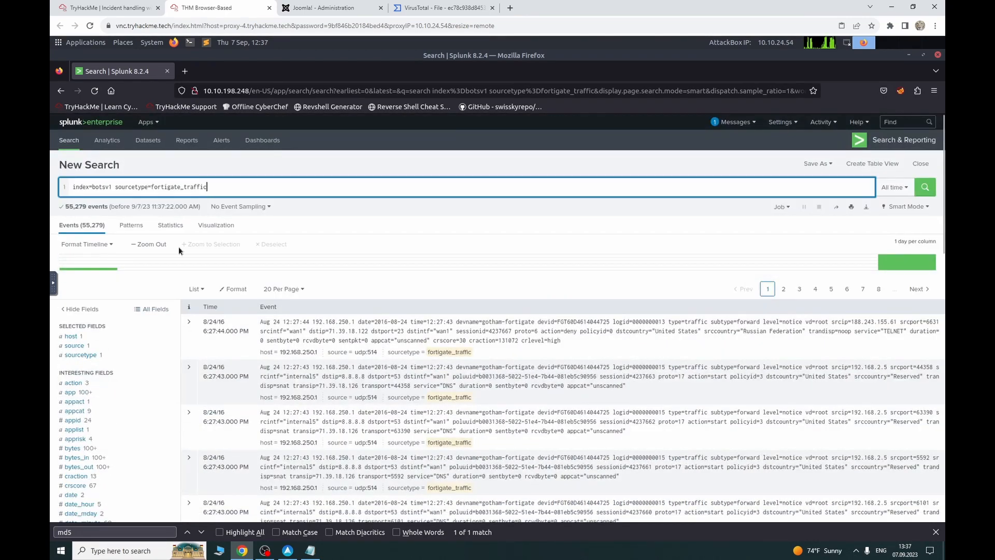
pyautogui.write('s')
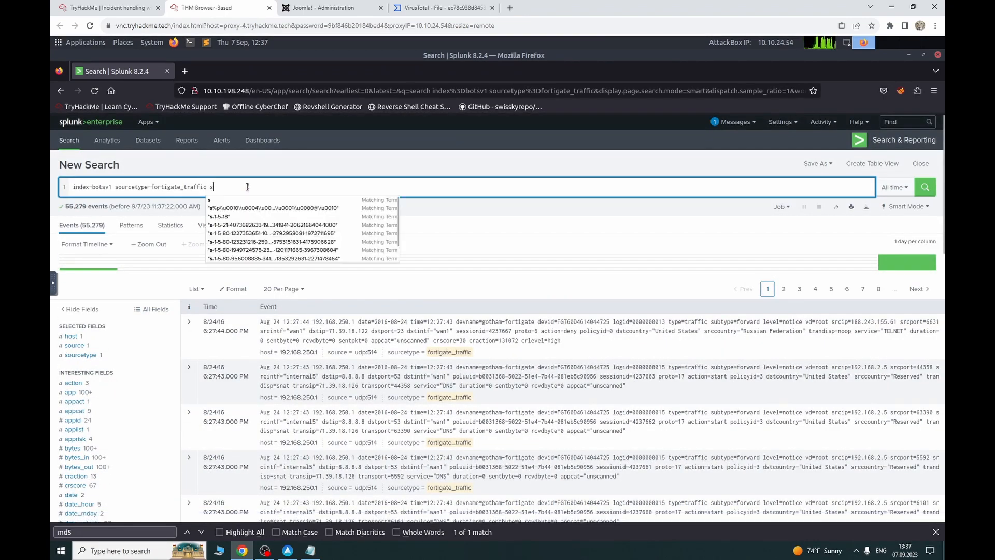
pyautogui.write('rc_ip=')
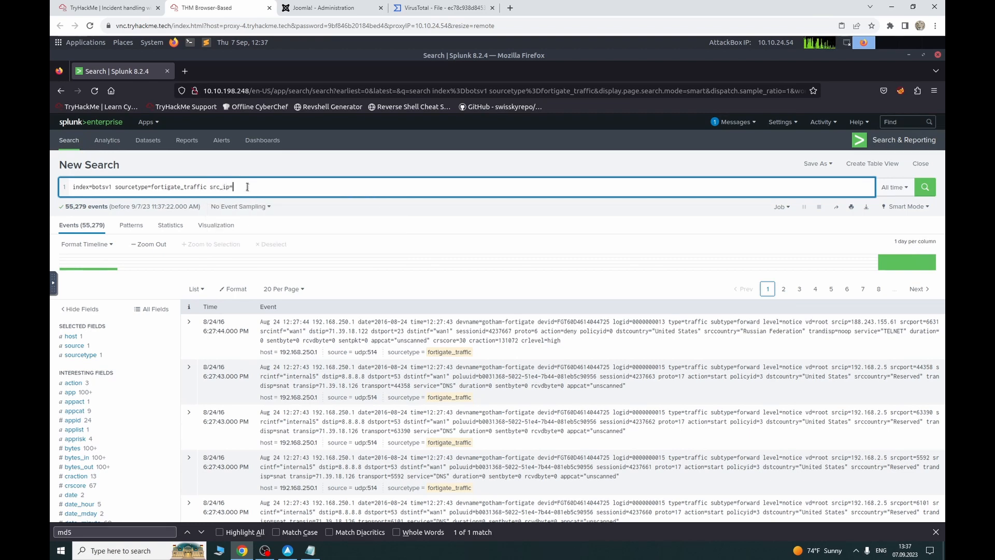
pyautogui.click(106, 7)
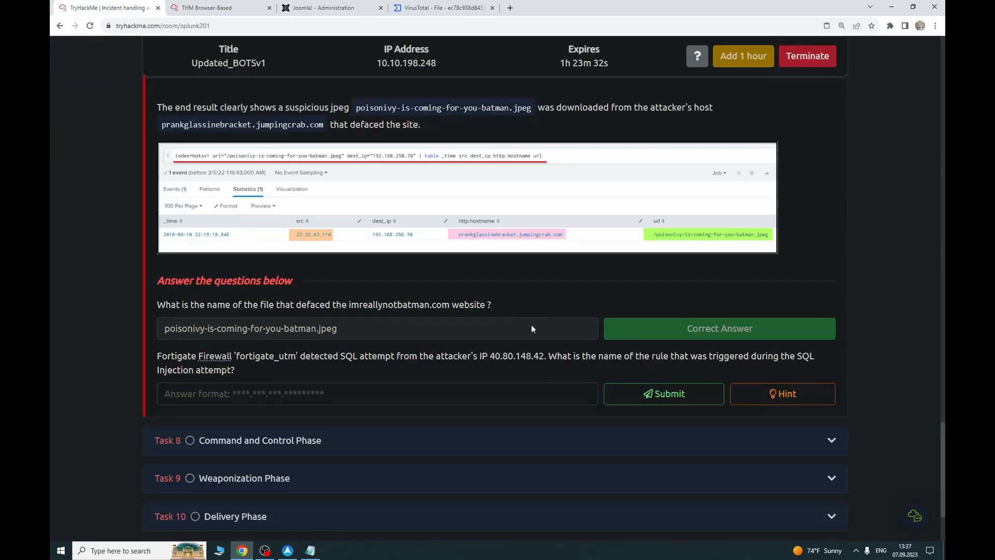
pyautogui.moveTo(545, 357); pyautogui.dragTo(489, 356)
pyautogui.hotkey('ctrl', 'c')
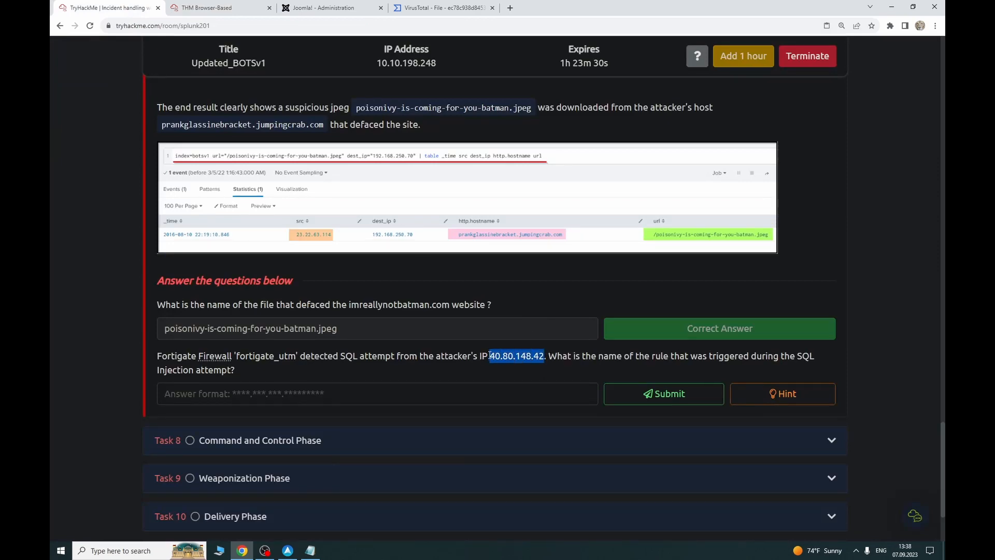
# Step: Paste 40.80.148.42 after src_ip= and rerun for 193 events, then show all fields
pyautogui.click(207, 6)
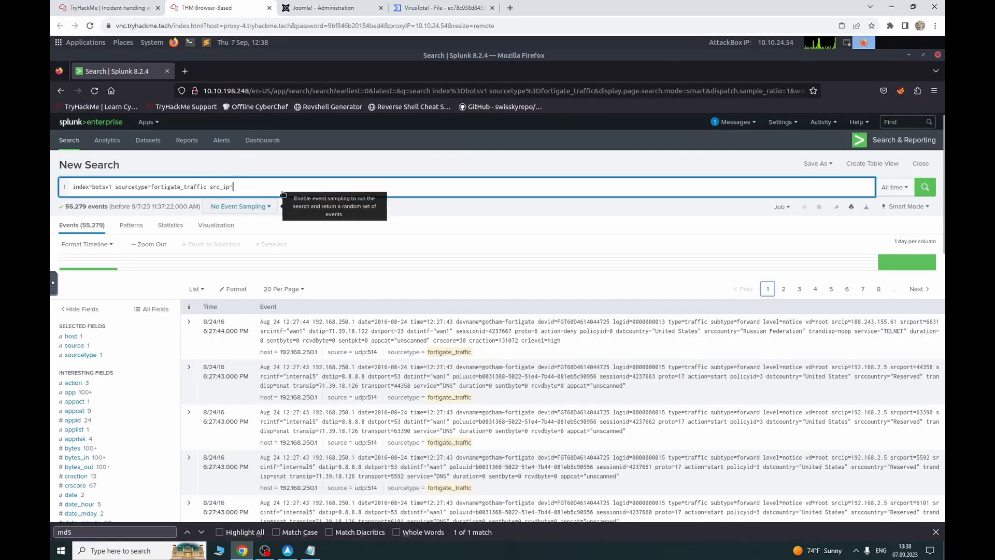
pyautogui.hotkey('ctrl', 'v')
pyautogui.press('Return')
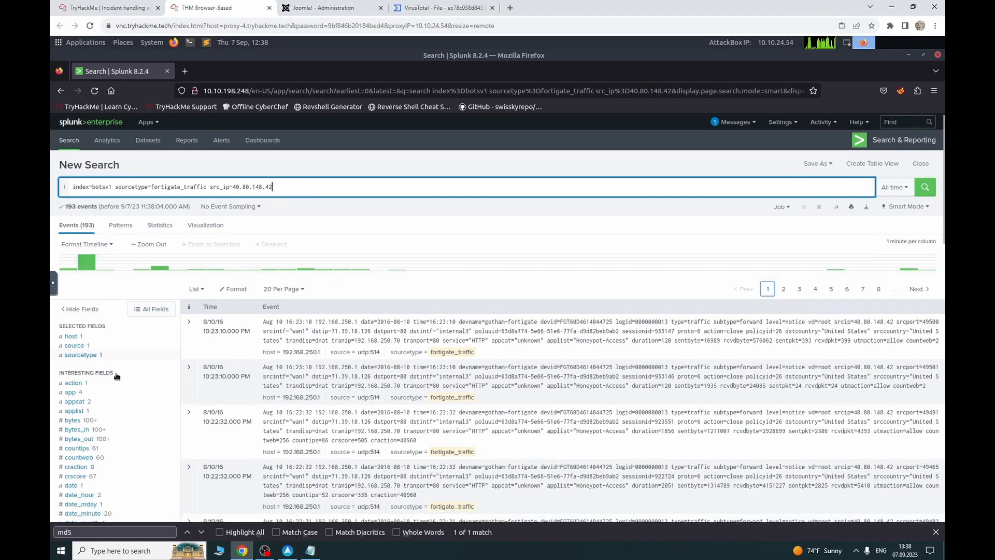
pyautogui.scroll(-1, 114, 424)
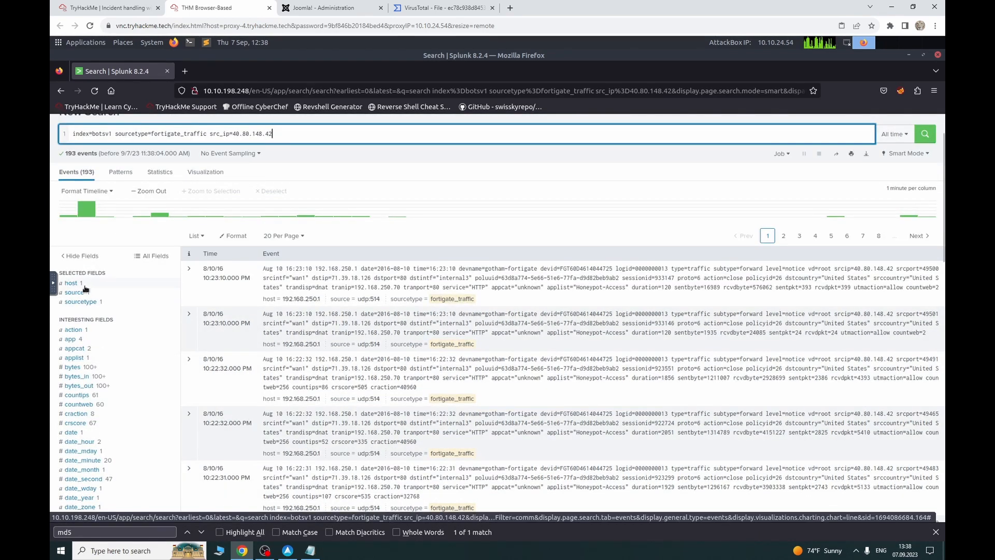
pyautogui.scroll(-2, 94, 381)
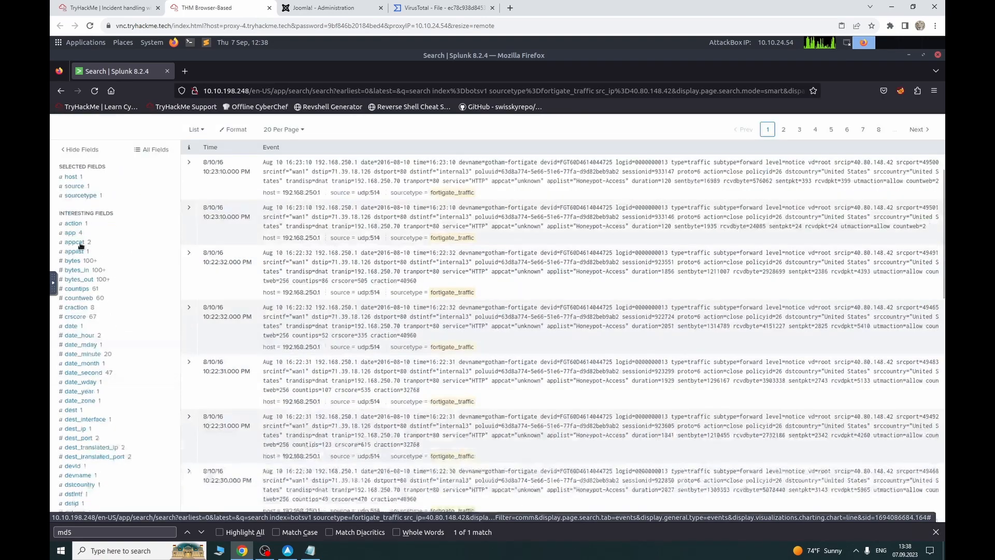
pyautogui.scroll(-10, 91, 386)
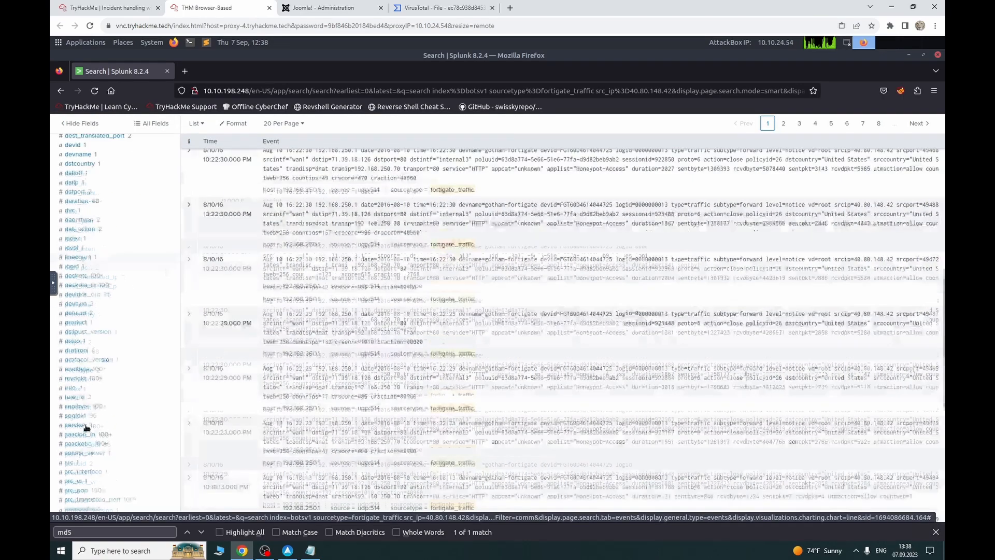
pyautogui.scroll(-3, 88, 426)
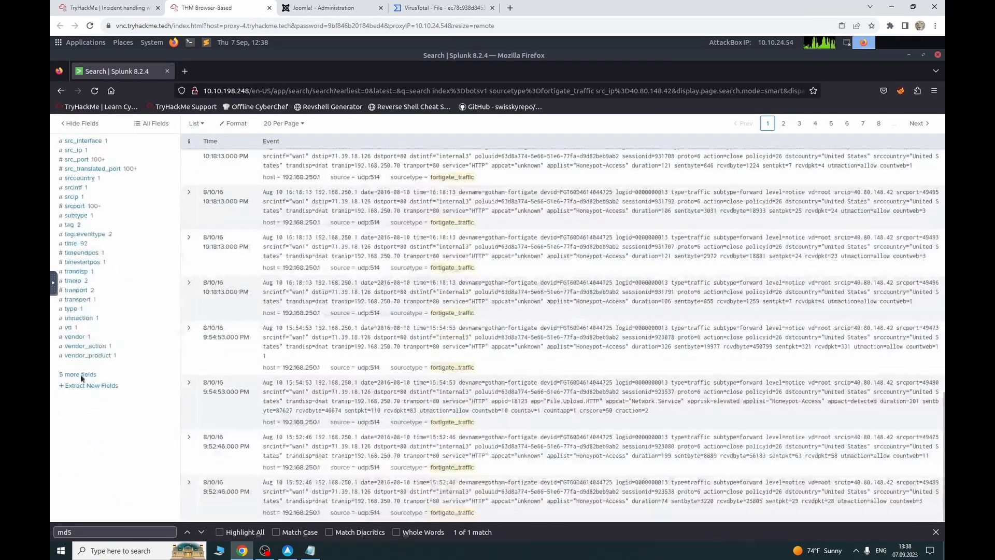
pyautogui.click(80, 374)
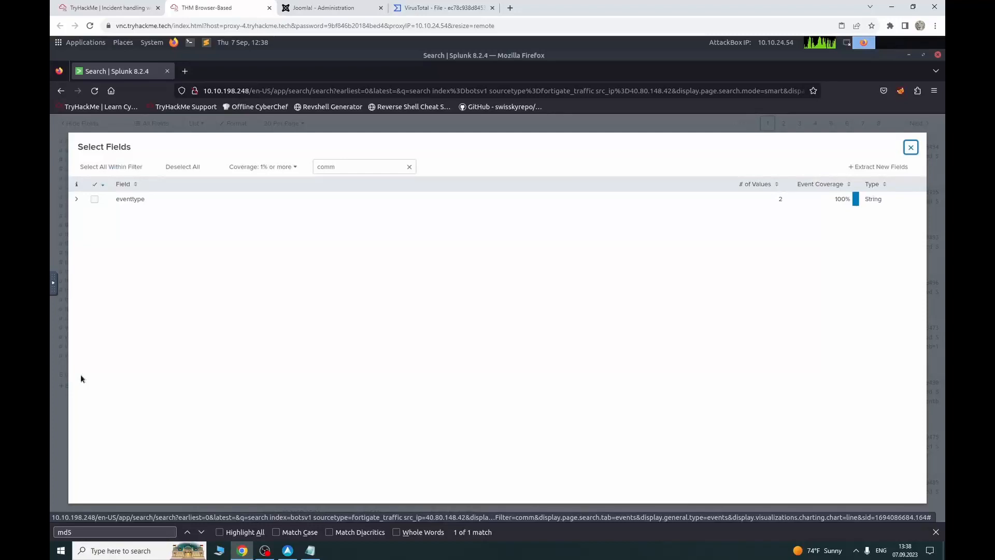
# Step: Clear the leftover field filter, then try filtering the field list by 'att' and 'sha'
pyautogui.doubleClick(321, 167)
pyautogui.press('BackSpace')
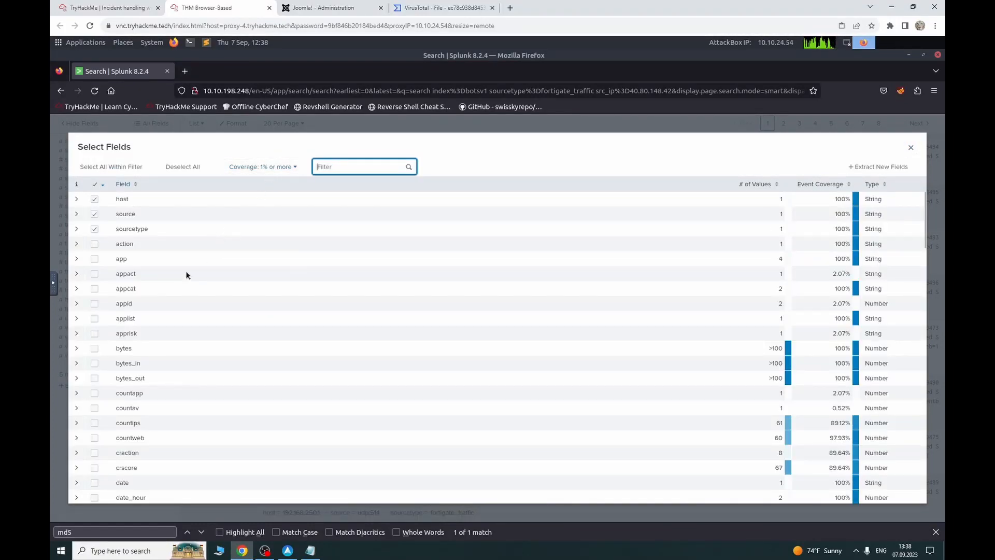
pyautogui.write('a')
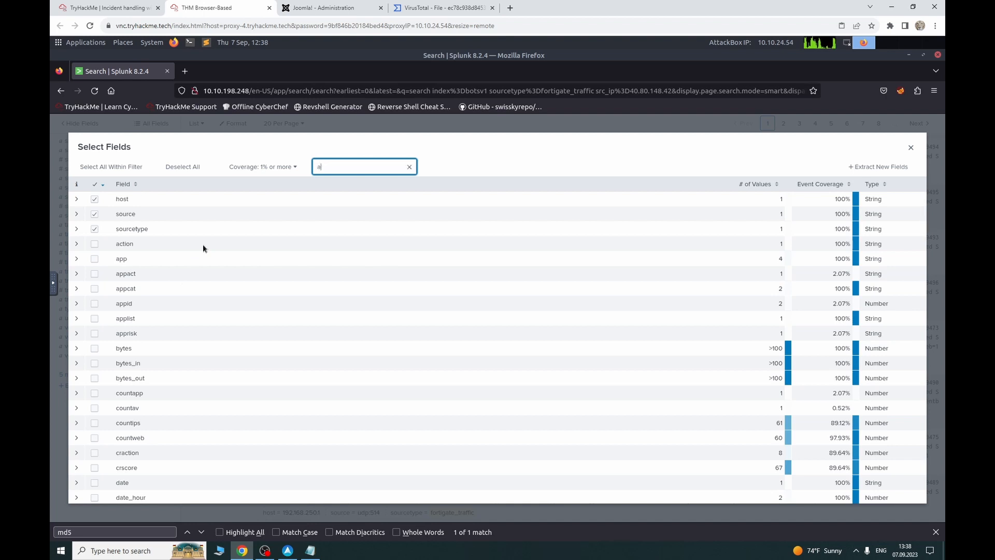
pyautogui.write('tt')
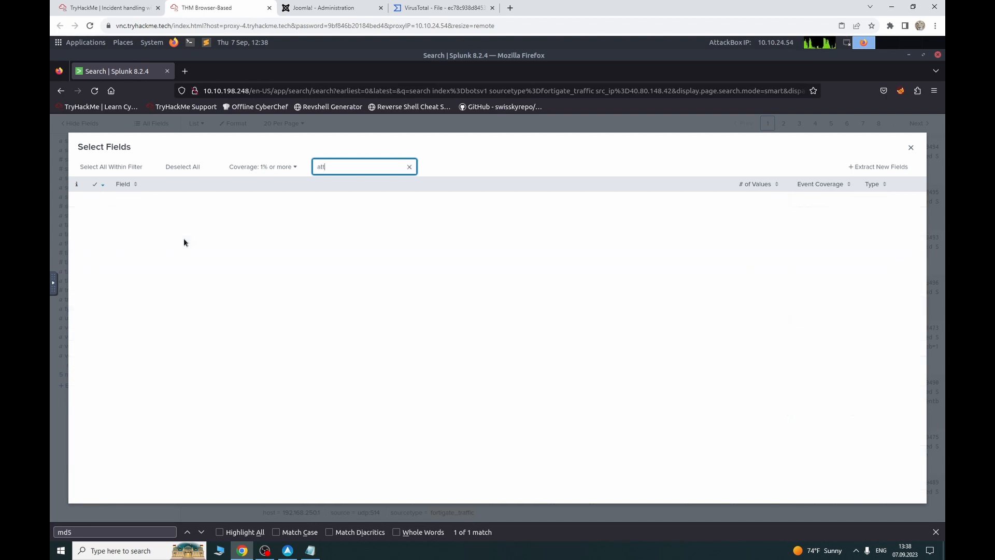
pyautogui.press('BackSpace')
pyautogui.press('BackSpace')
pyautogui.press('BackSpace')
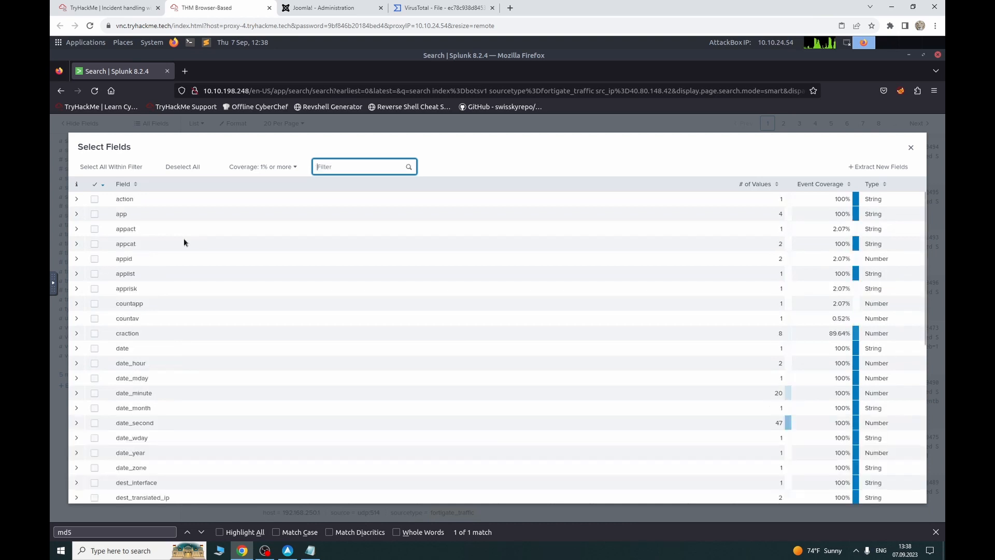
pyautogui.write('si')
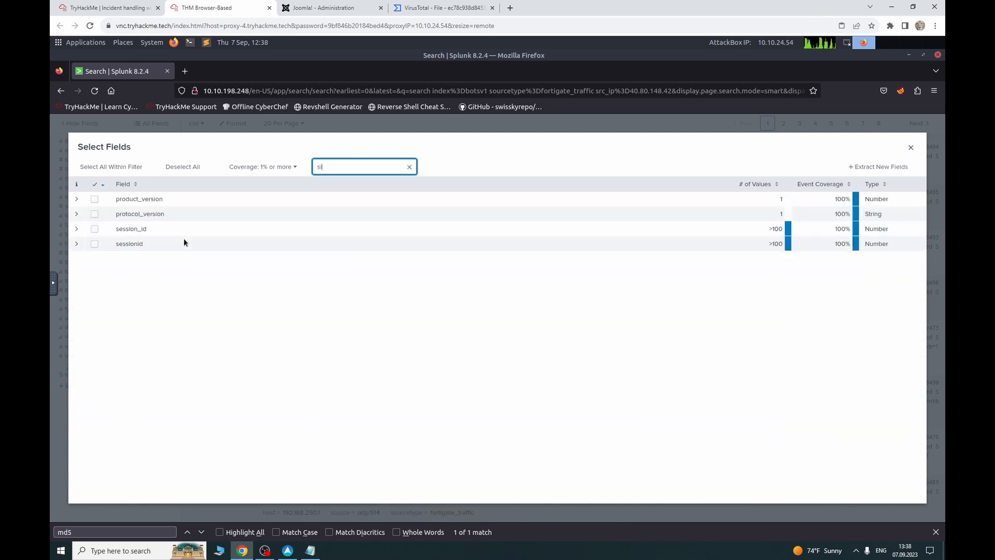
pyautogui.write('ha')
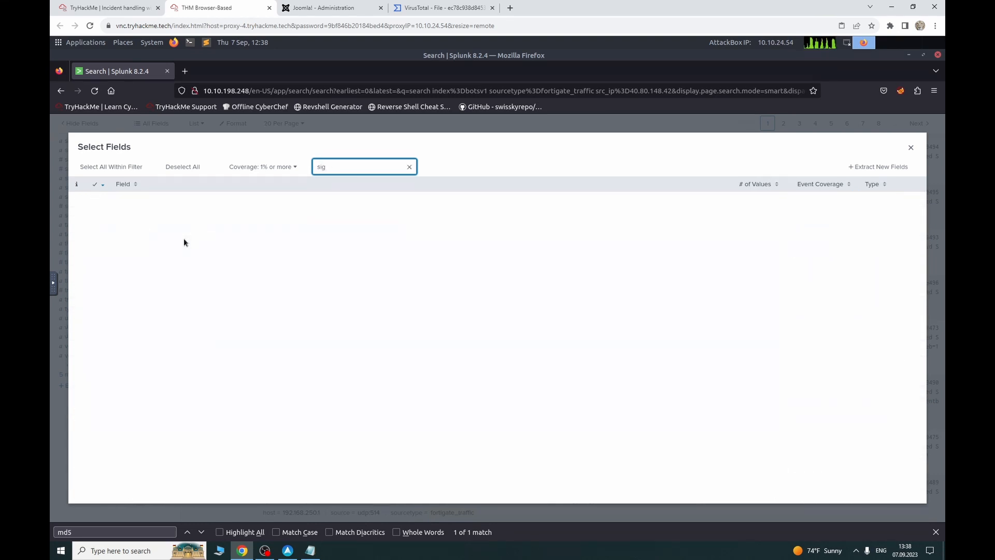
pyautogui.press('BackSpace')
pyautogui.press('BackSpace')
pyautogui.press('BackSpace')
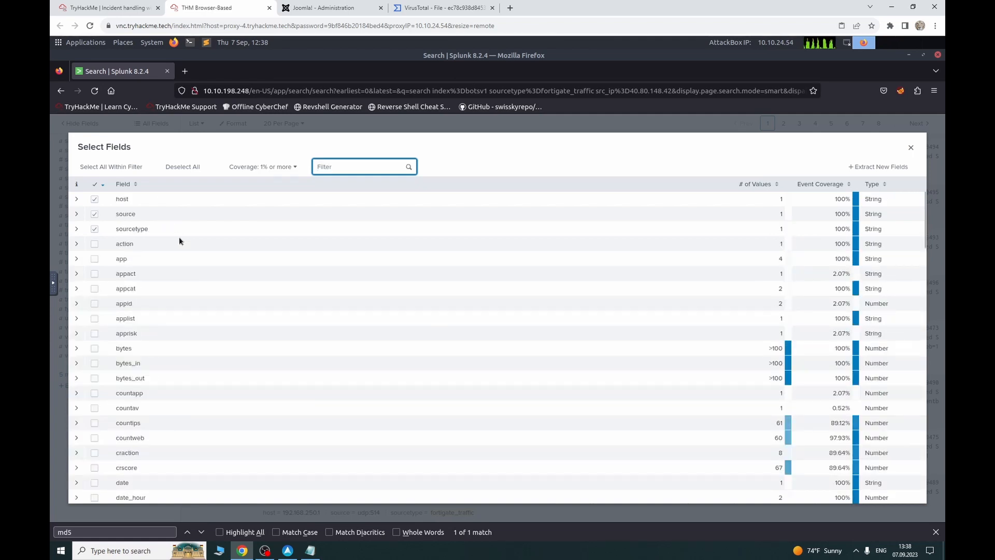
# Step: Tick the action field in the full field list and close the Select Fields dialog
pyautogui.scroll(-2, 188, 289)
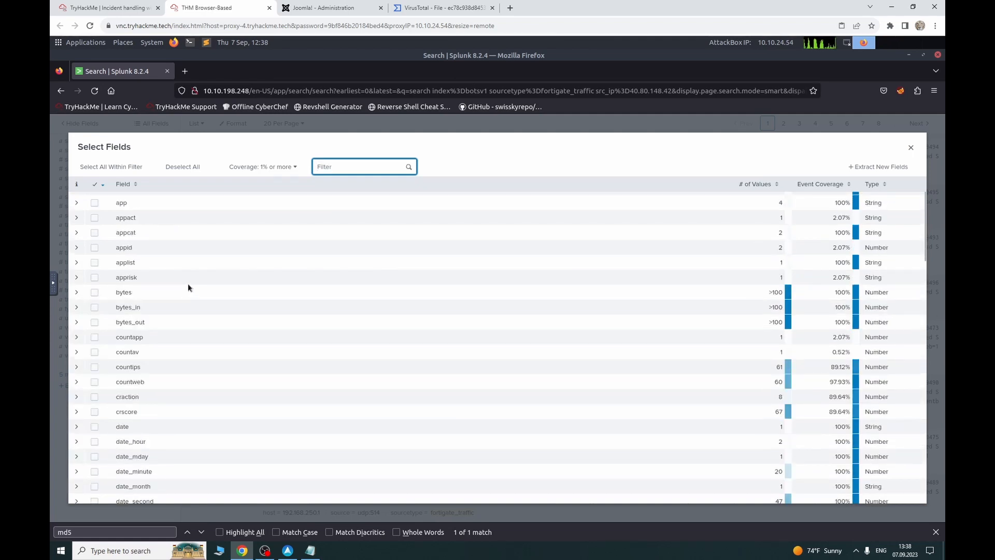
pyautogui.scroll(-6, 189, 287)
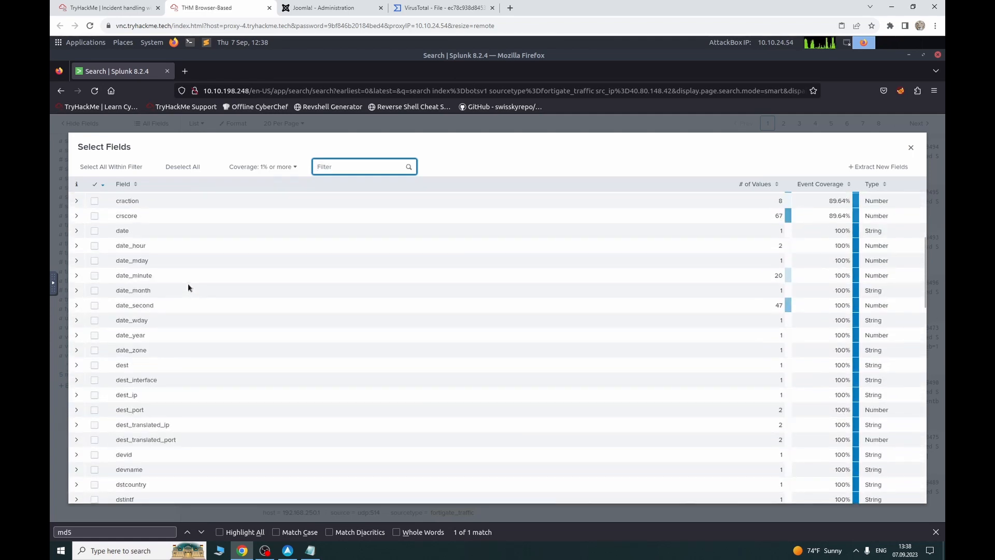
pyautogui.scroll(-7, 189, 288)
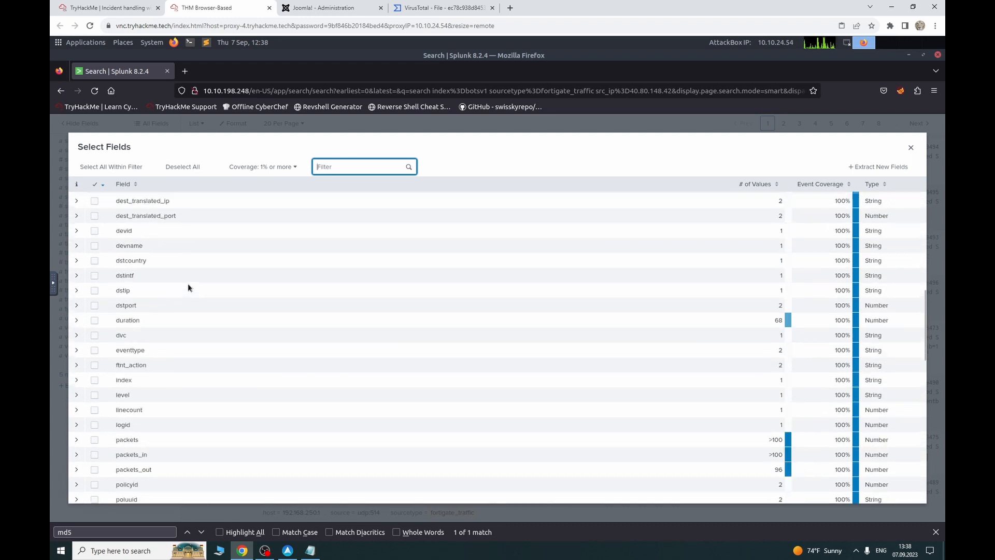
pyautogui.scroll(-8, 188, 287)
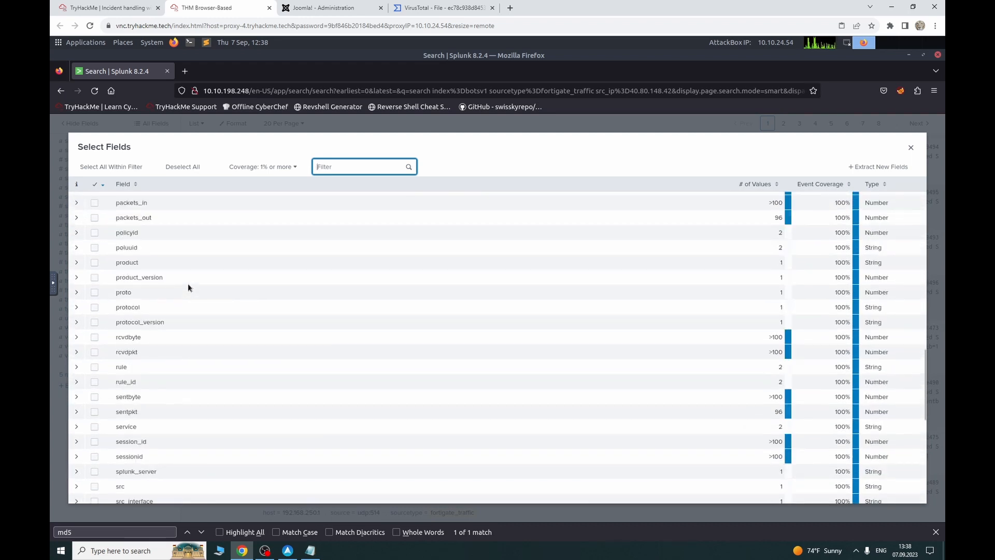
pyautogui.scroll(-9, 188, 287)
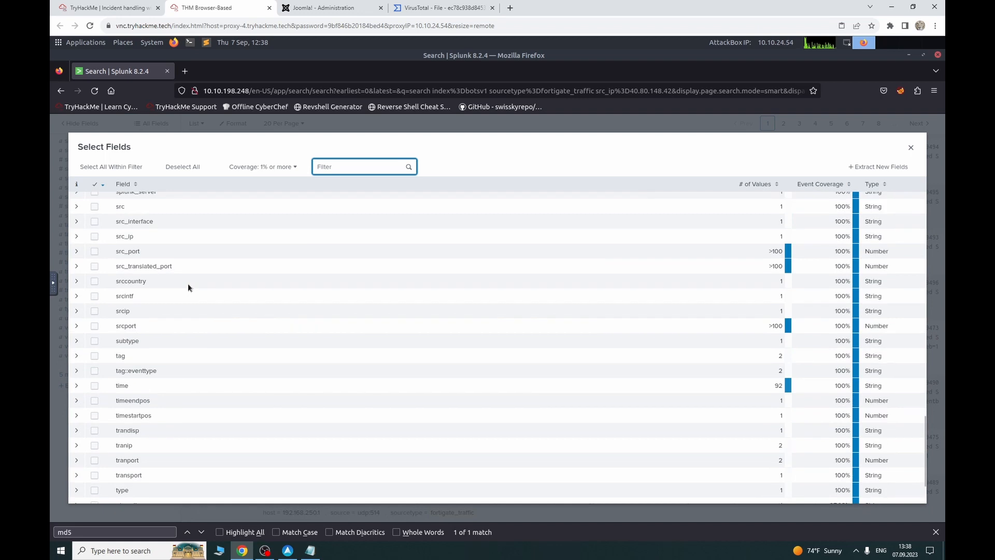
pyautogui.scroll(-2, 187, 286)
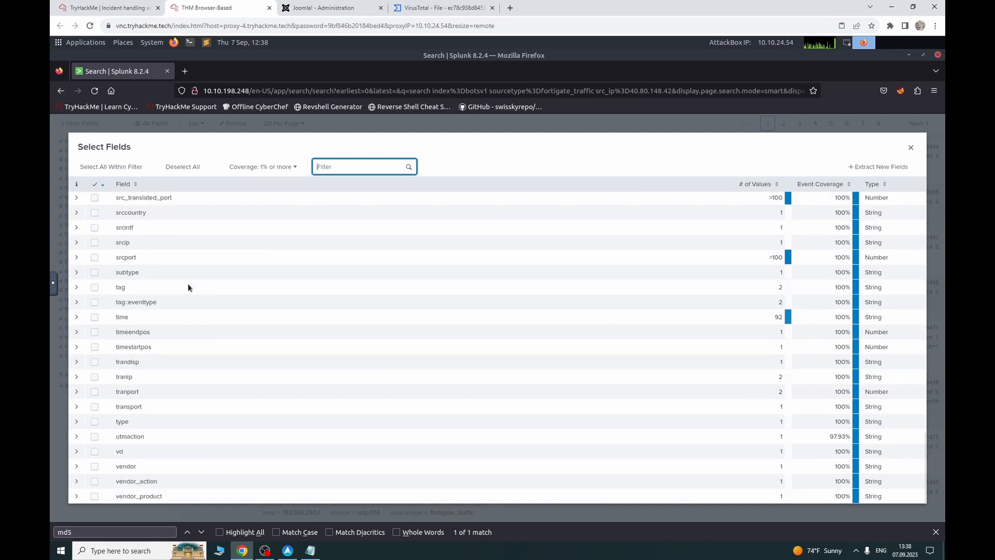
pyautogui.scroll(3, 164, 294)
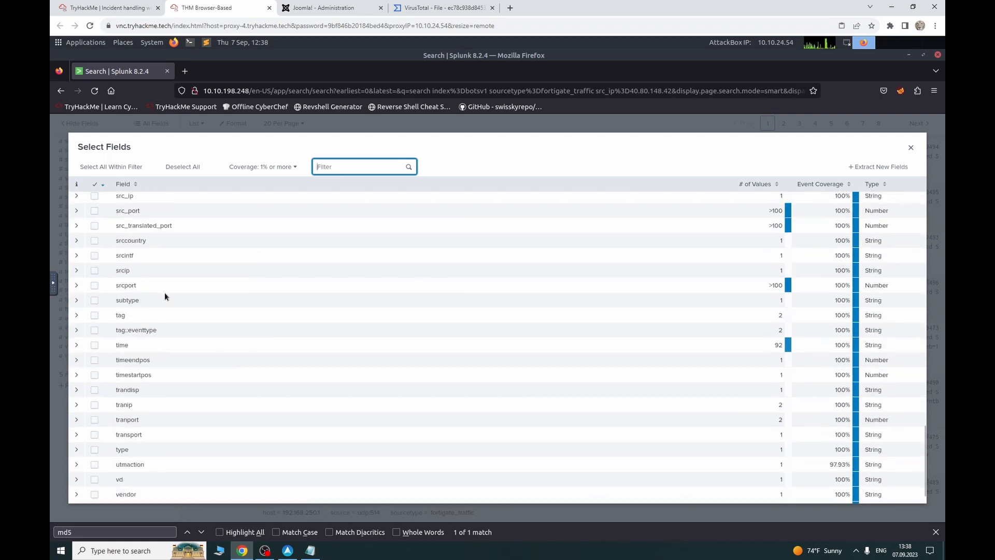
pyautogui.scroll(8, 165, 294)
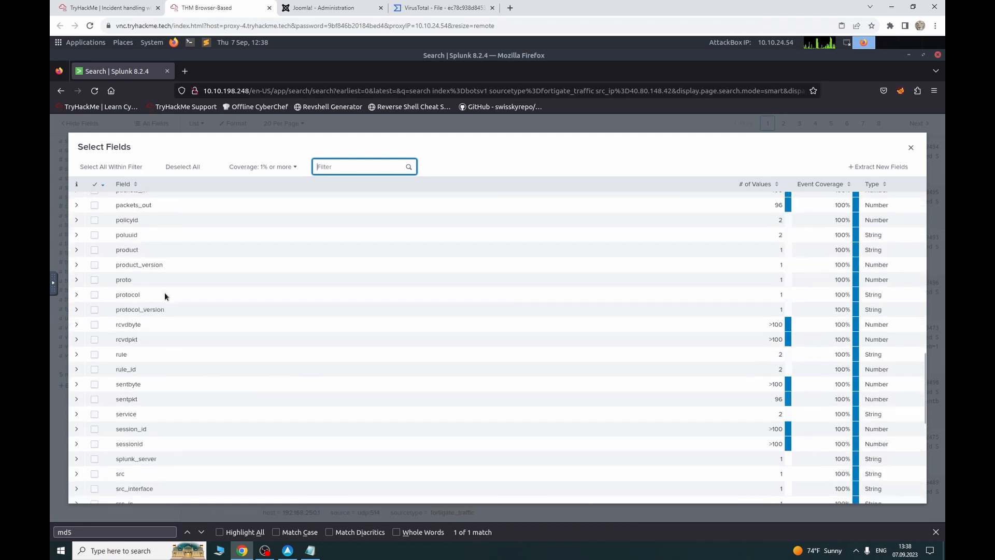
pyautogui.scroll(6, 165, 296)
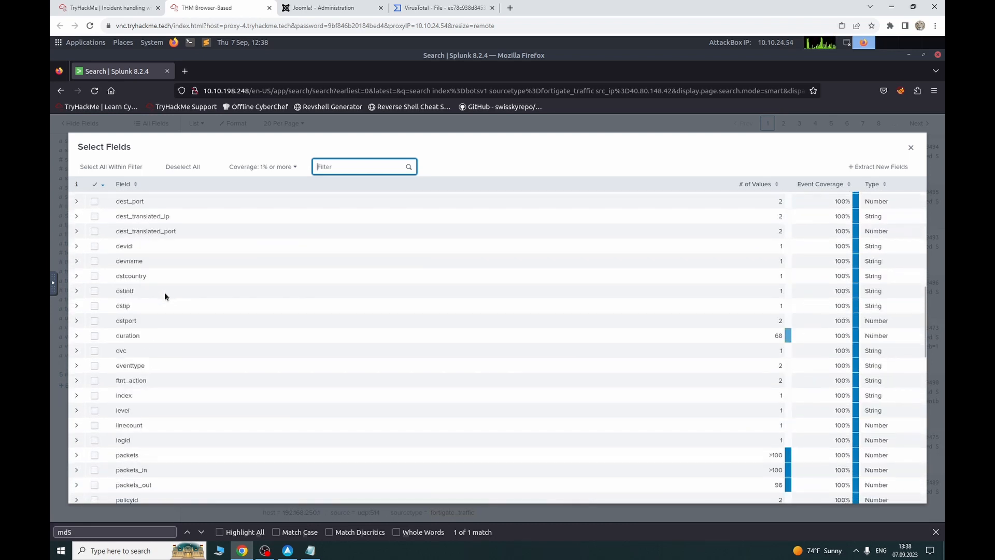
pyautogui.scroll(5, 165, 296)
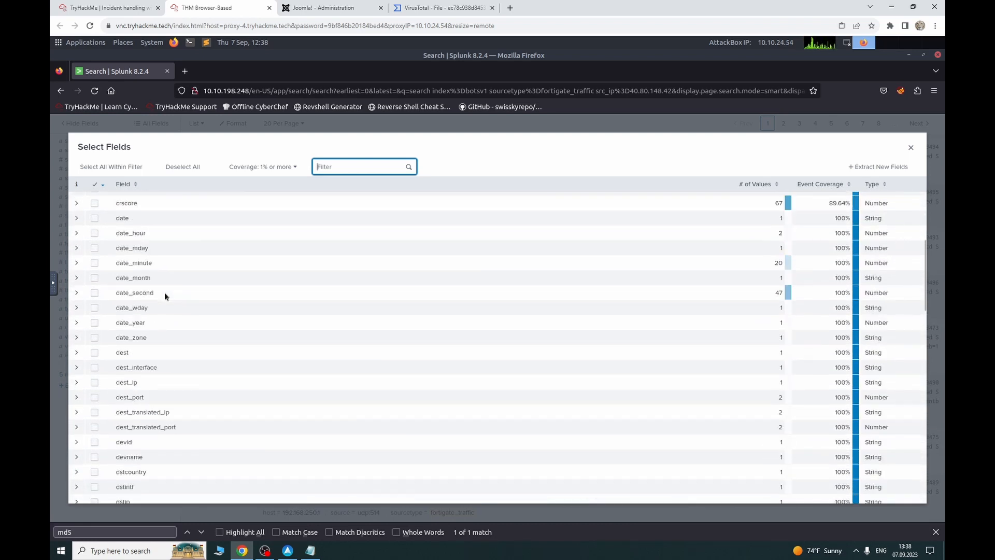
pyautogui.scroll(5, 165, 296)
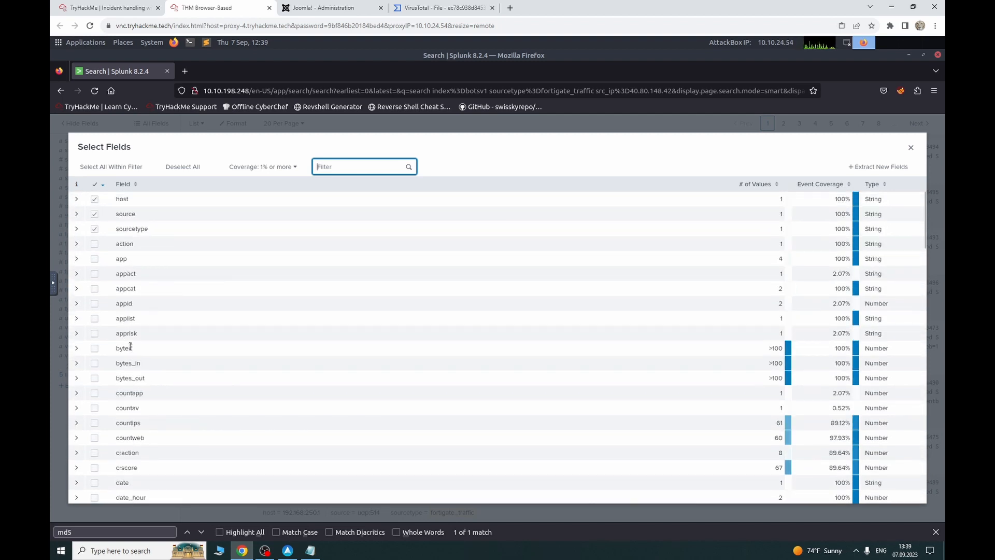
pyautogui.click(94, 243)
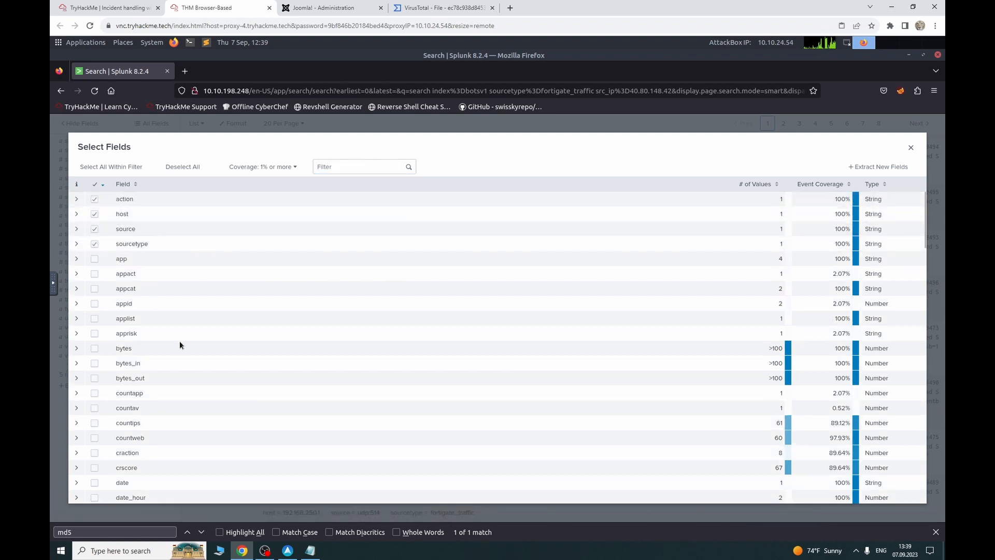
pyautogui.scroll(-6, 180, 342)
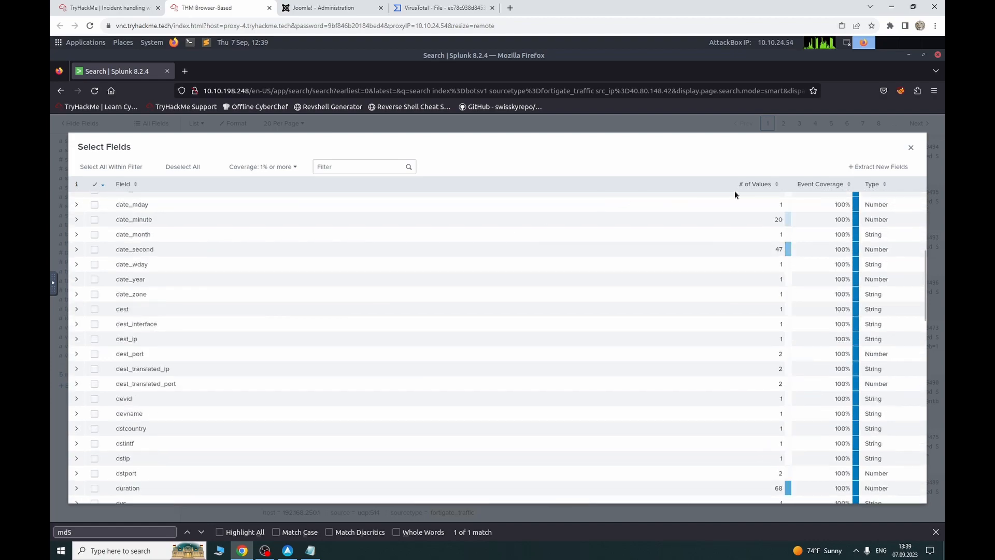
pyautogui.click(911, 147)
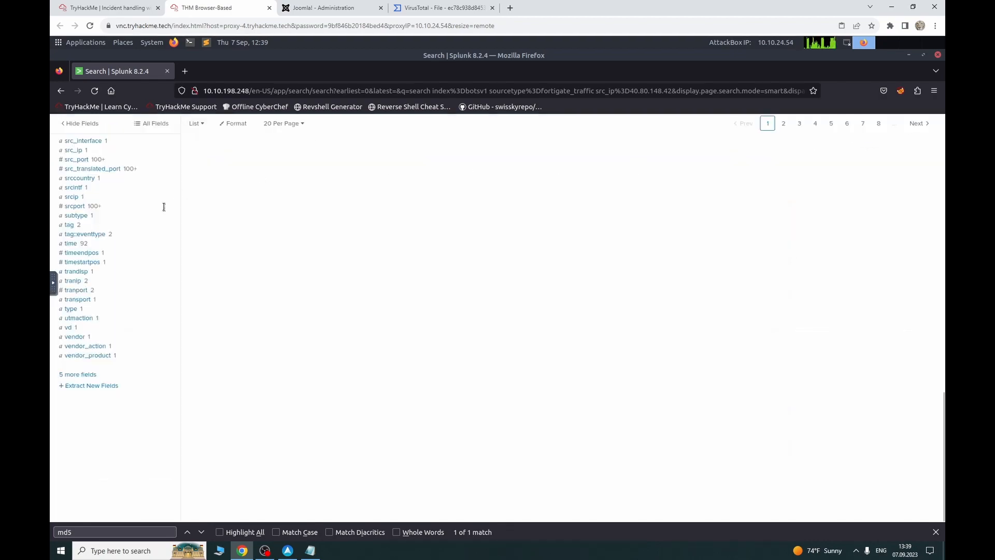
# Step: Check the action field's value summary and glance at the TryHackMe question
pyautogui.scroll(3, 164, 207)
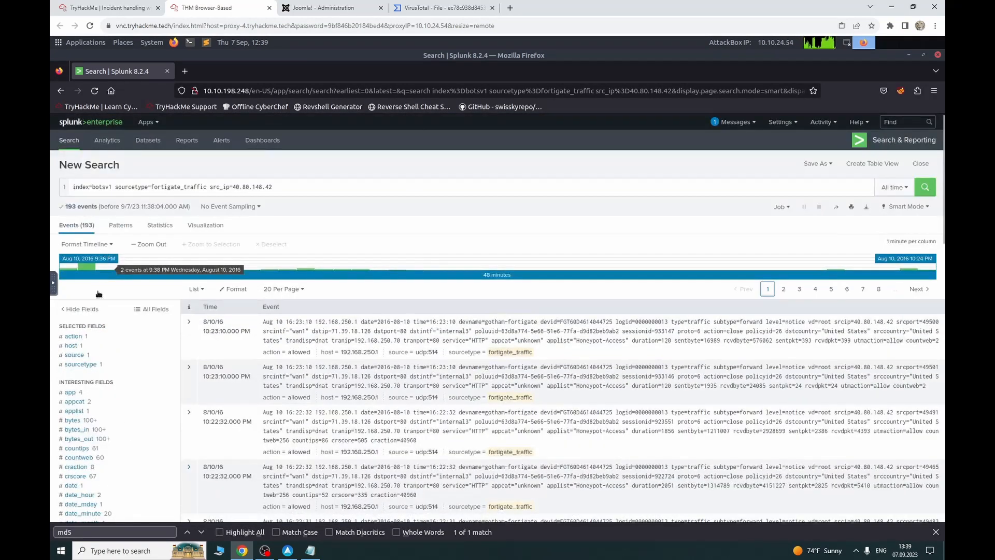
pyautogui.click(91, 338)
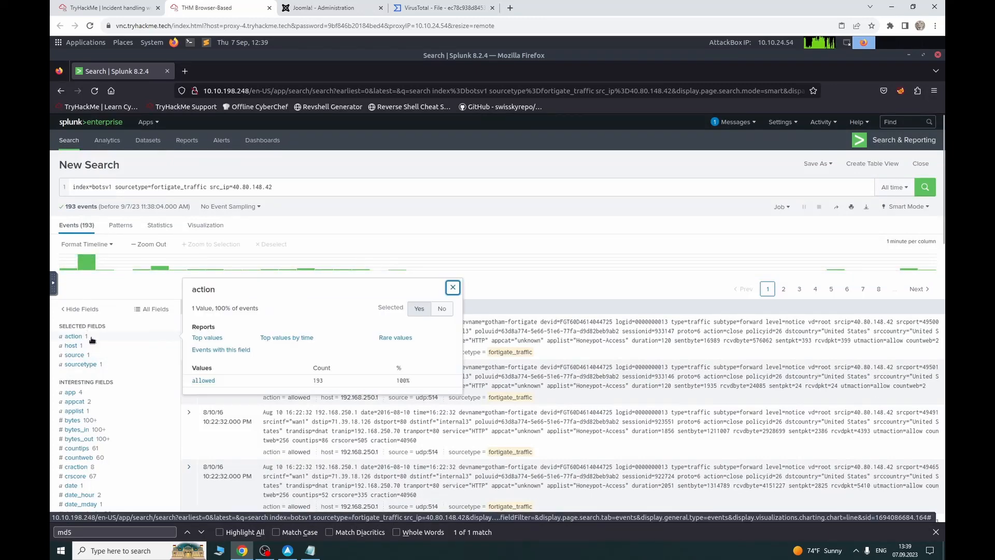
pyautogui.click(452, 287)
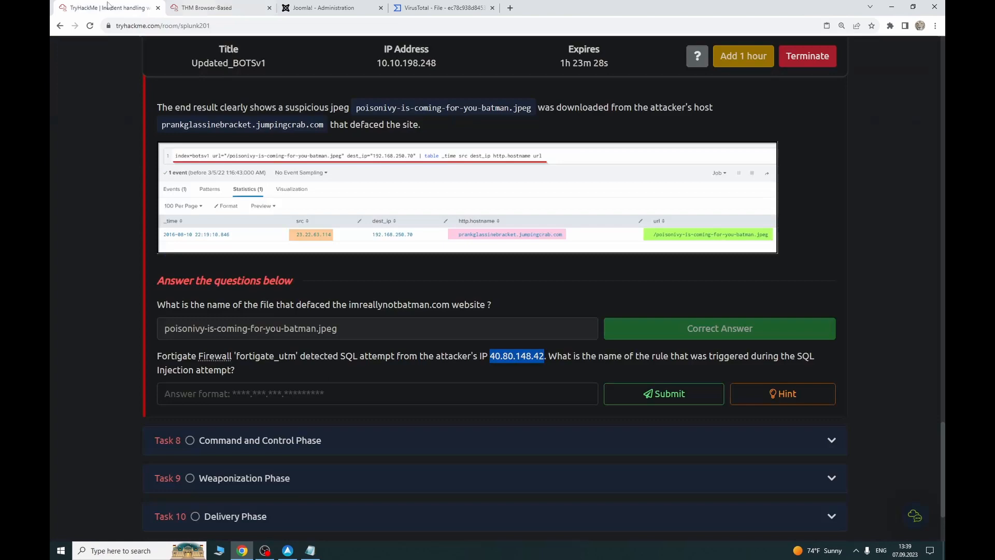
pyautogui.click(130, 7)
pyautogui.click(200, 8)
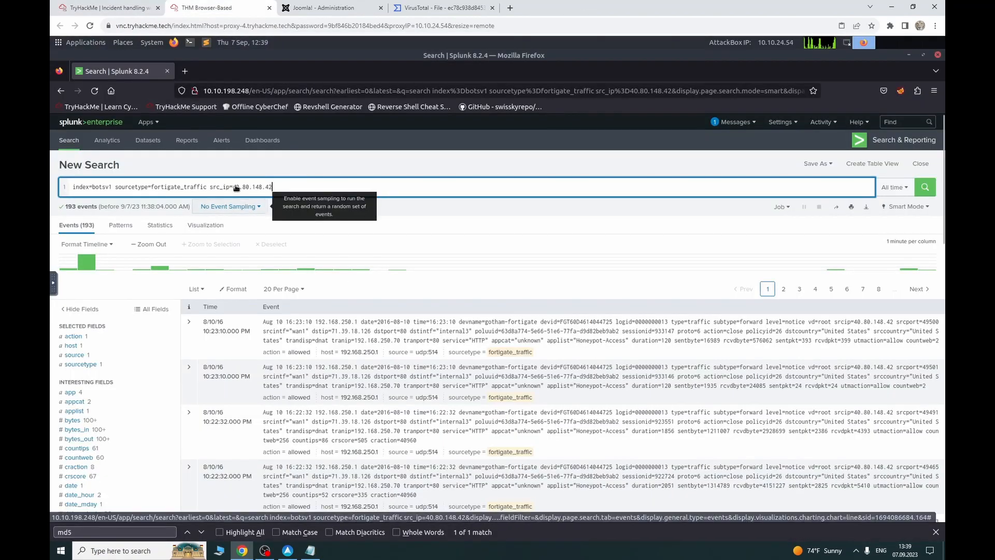
# Step: Wrap the attacker IP in quotes as src_ip="40.80.148.42" and rerun the search
pyautogui.write('"')
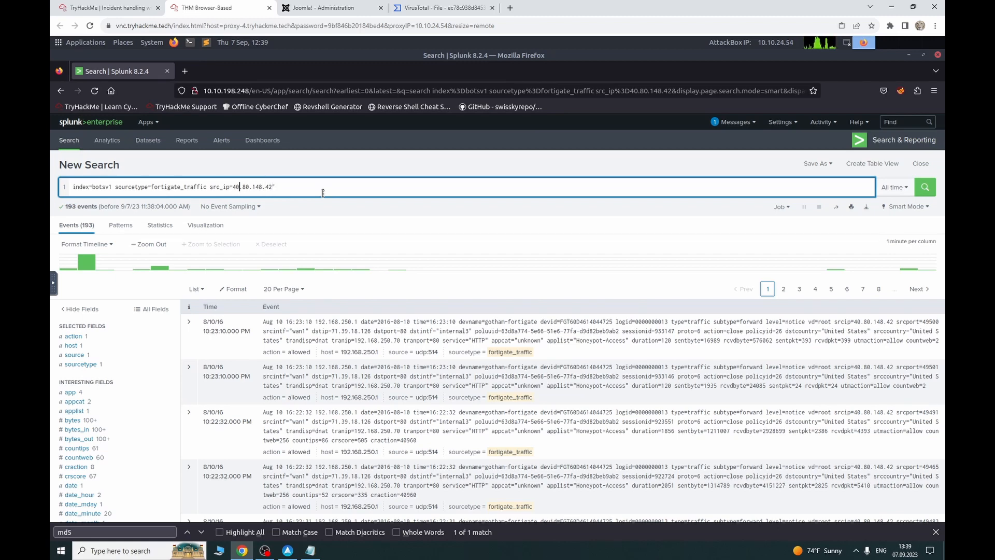
pyautogui.press('Left')
pyautogui.press('Left')
pyautogui.press('Left')
pyautogui.press('Left')
pyautogui.press('Left')
pyautogui.press('Left')
pyautogui.press('Left')
pyautogui.press('Left')
pyautogui.press('Left')
pyautogui.press('Left')
pyautogui.press('Left')
pyautogui.press('Left')
pyautogui.press('Left')
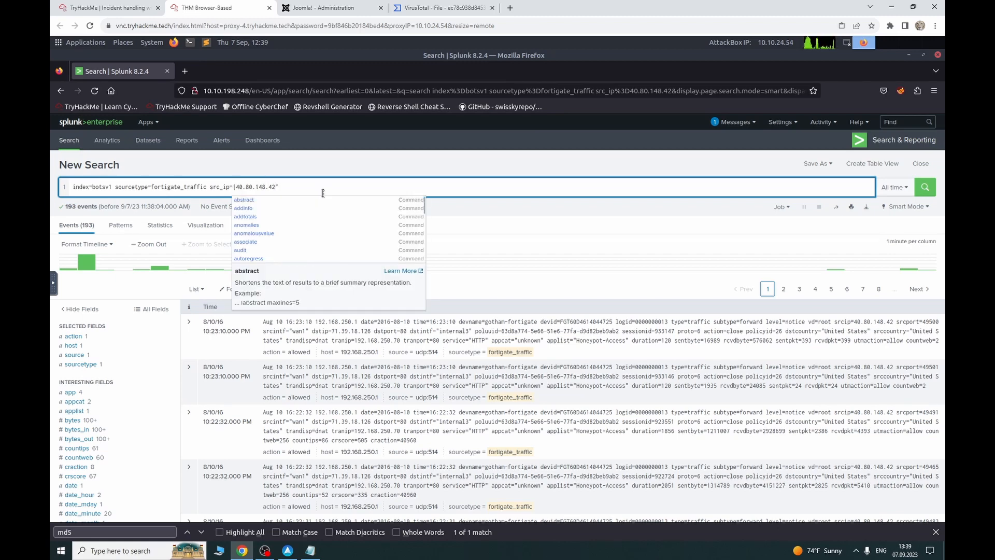
pyautogui.write('"')
pyautogui.press('Return')
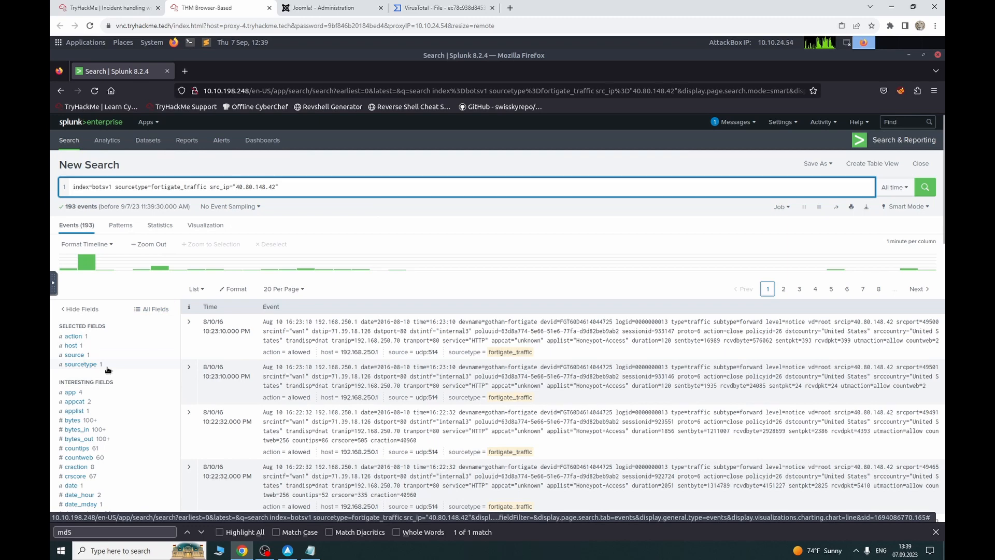
pyautogui.scroll(-15, 108, 368)
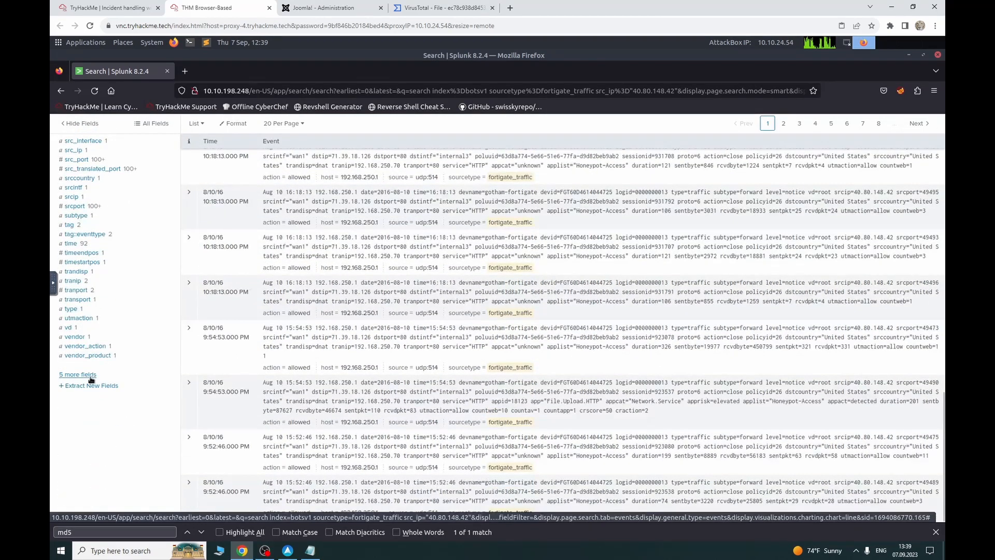
pyautogui.click(88, 374)
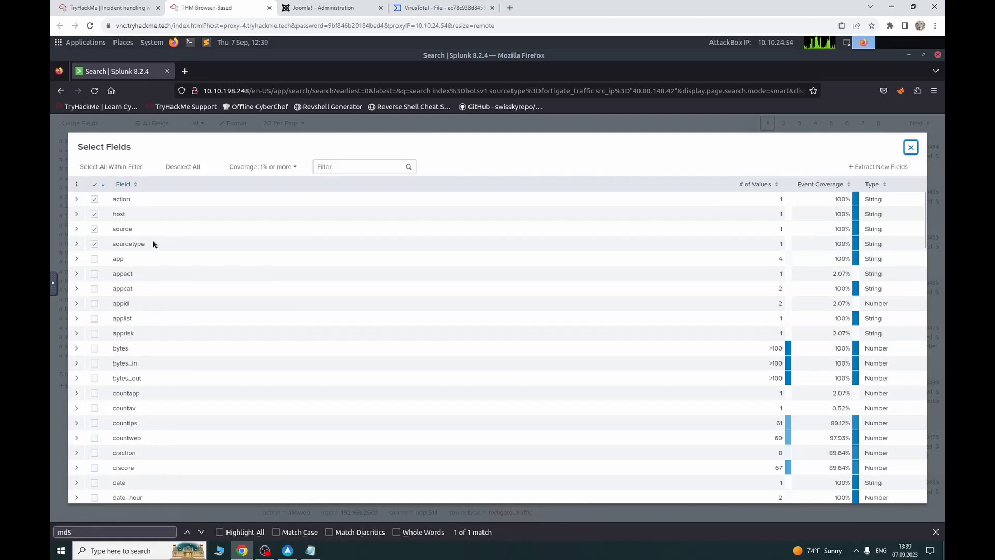
pyautogui.scroll(-5, 119, 332)
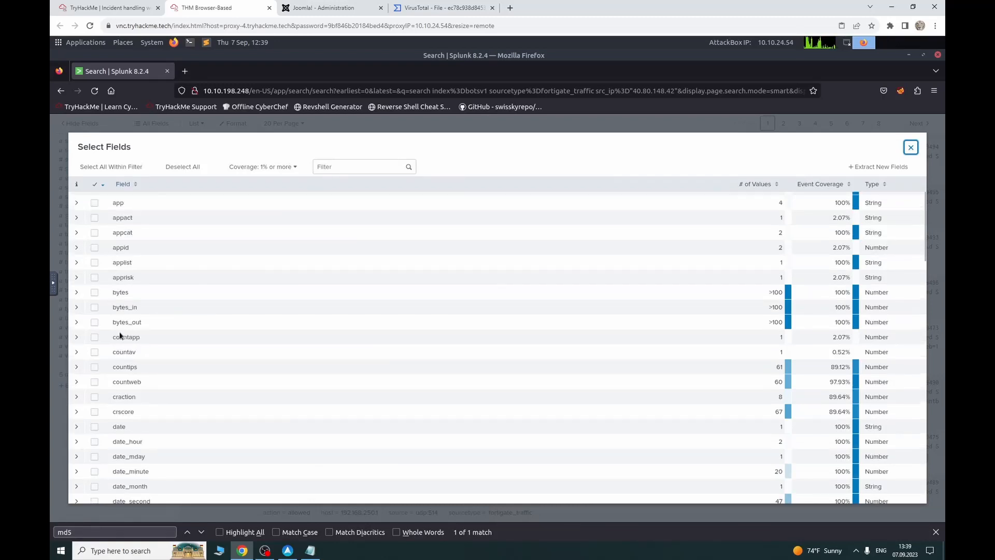
pyautogui.scroll(-4, 119, 332)
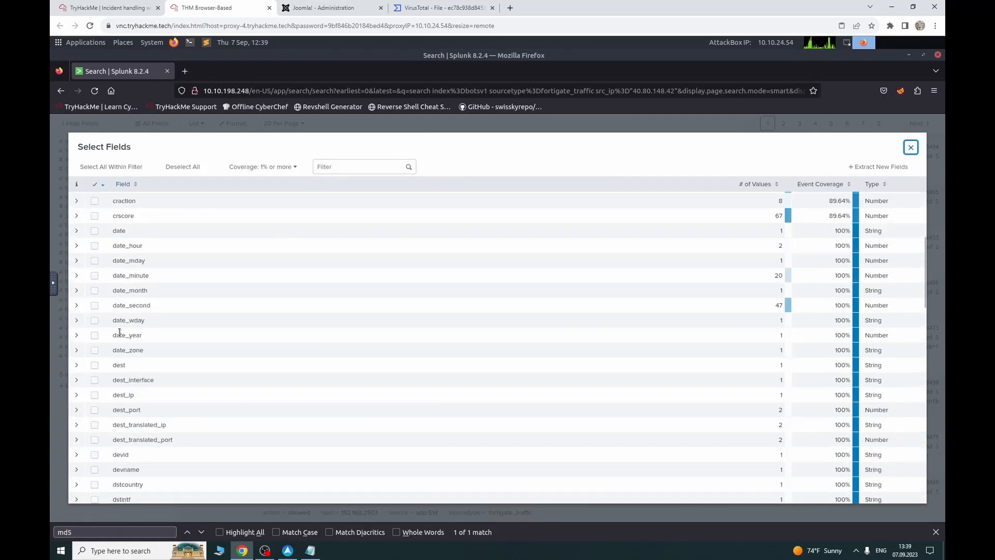
pyautogui.scroll(-4, 120, 332)
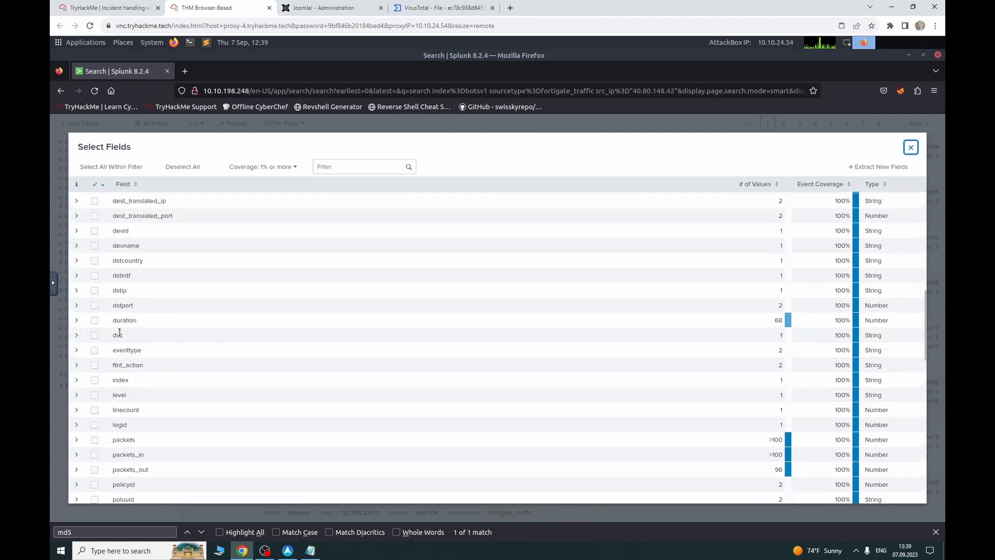
pyautogui.scroll(-4, 119, 332)
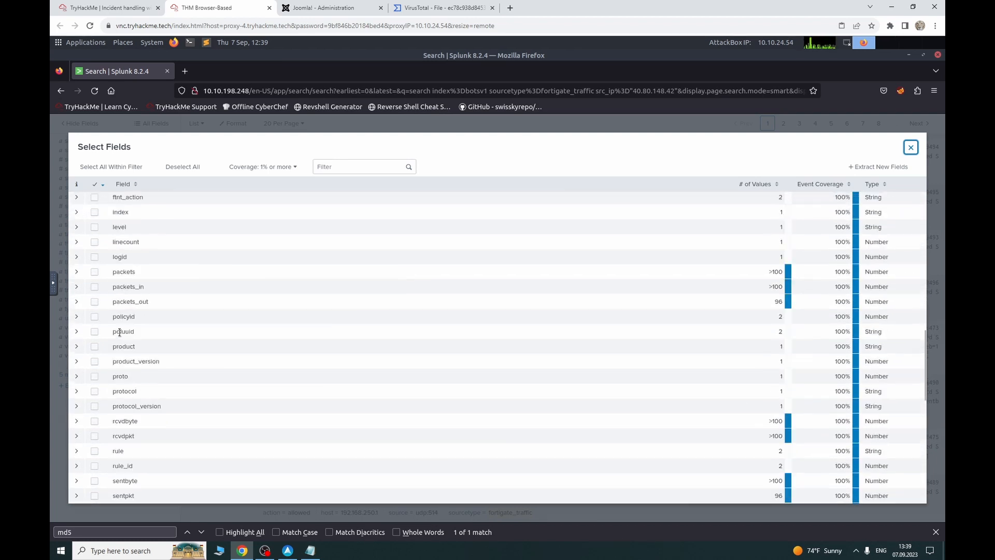
pyautogui.scroll(-4, 119, 335)
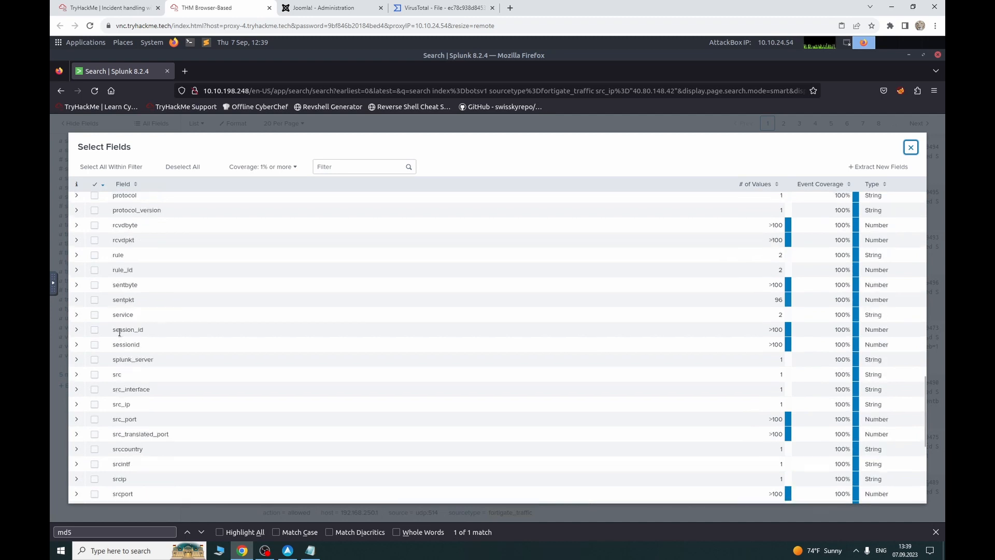
pyautogui.scroll(-3, 119, 335)
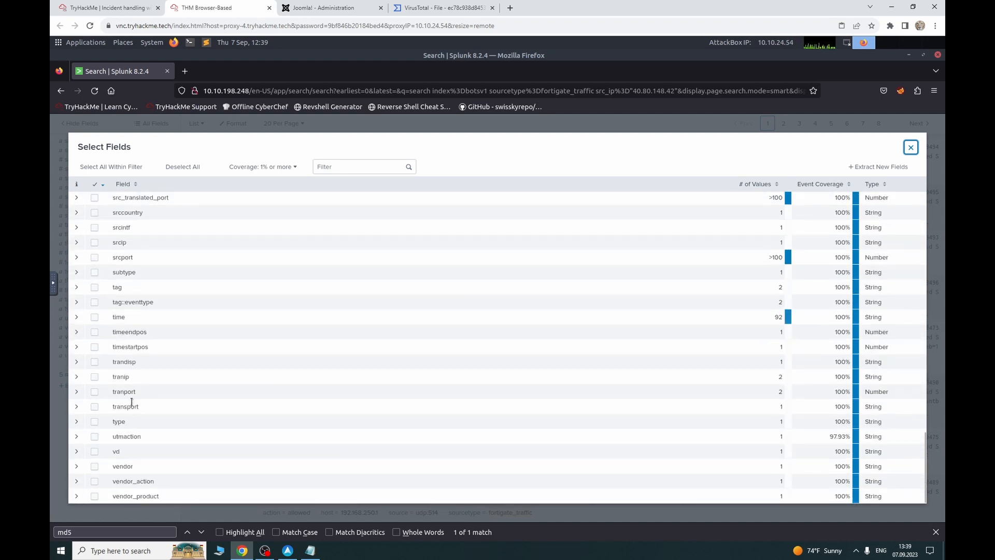
pyautogui.scroll(5, 131, 399)
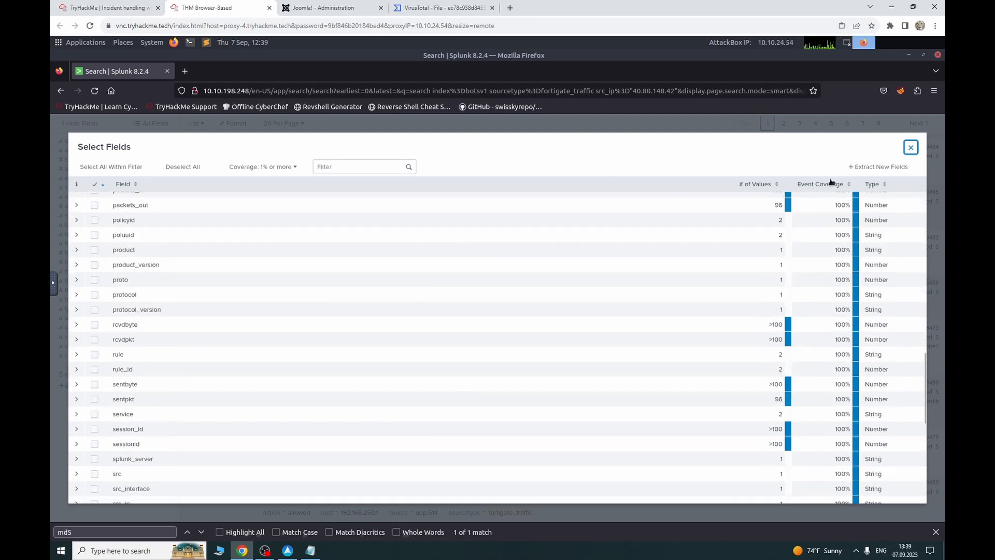
pyautogui.click(914, 149)
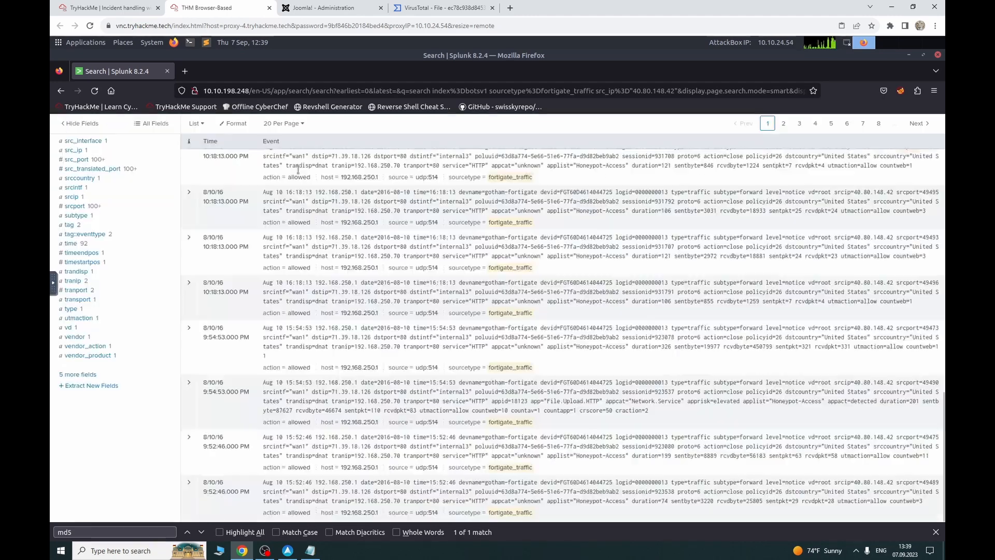
pyautogui.scroll(15, 257, 243)
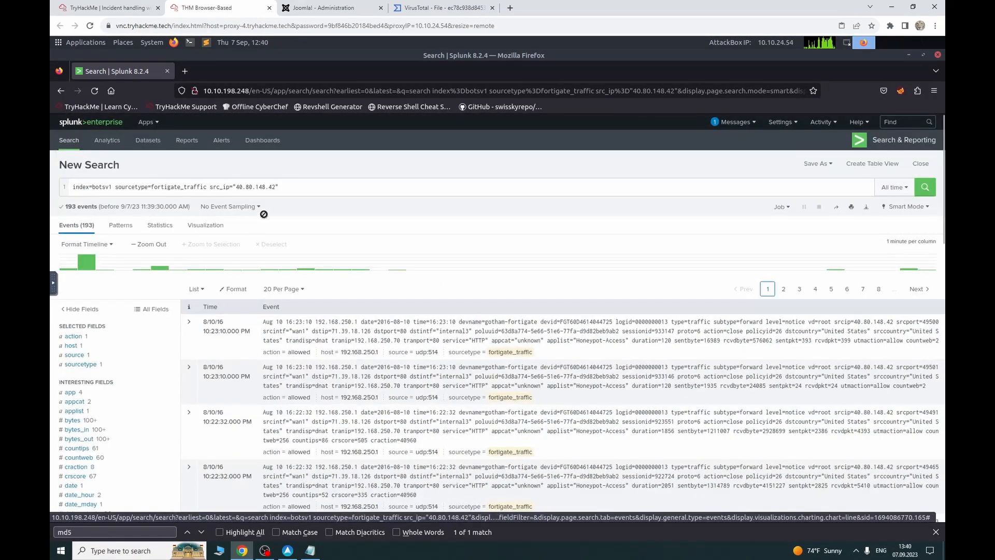
pyautogui.click(93, 7)
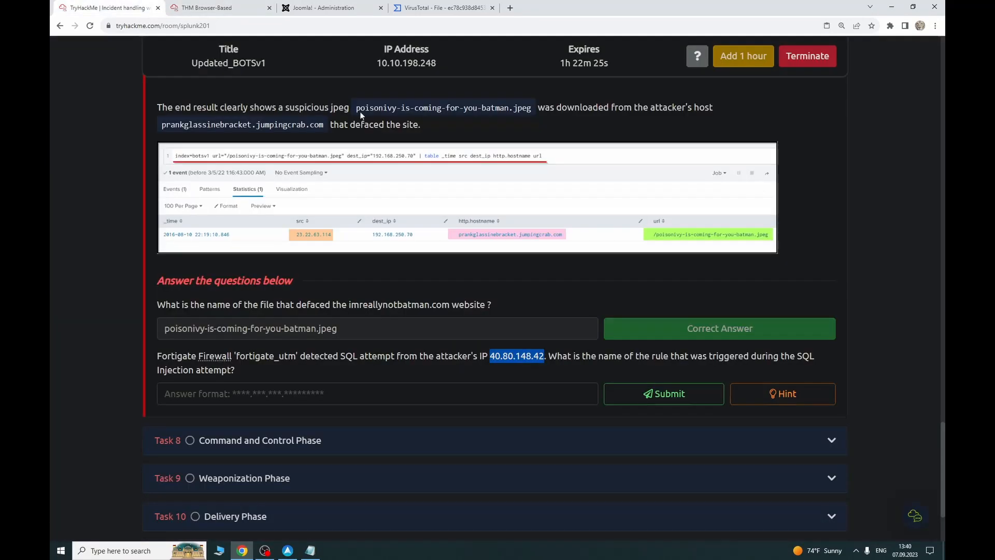
pyautogui.click(207, 7)
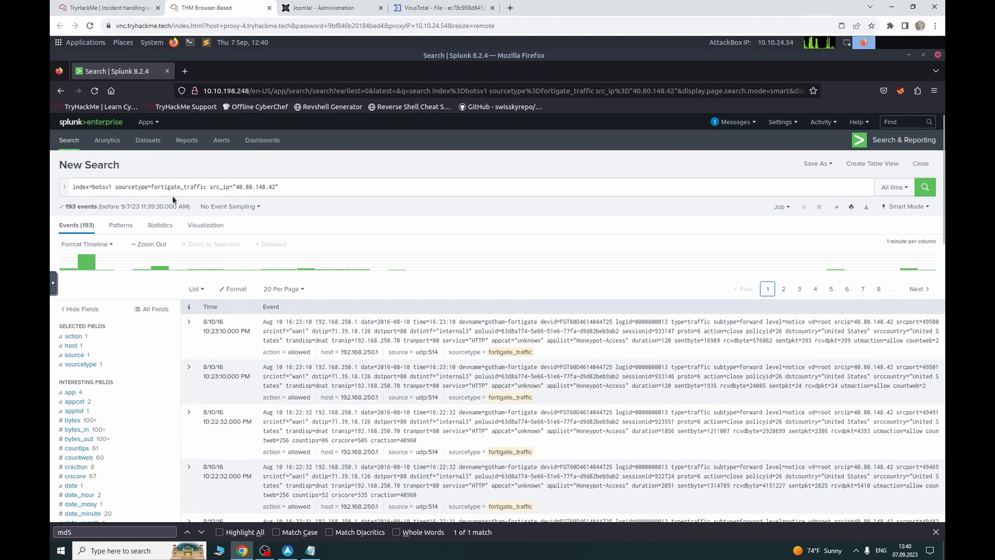
pyautogui.click(93, 7)
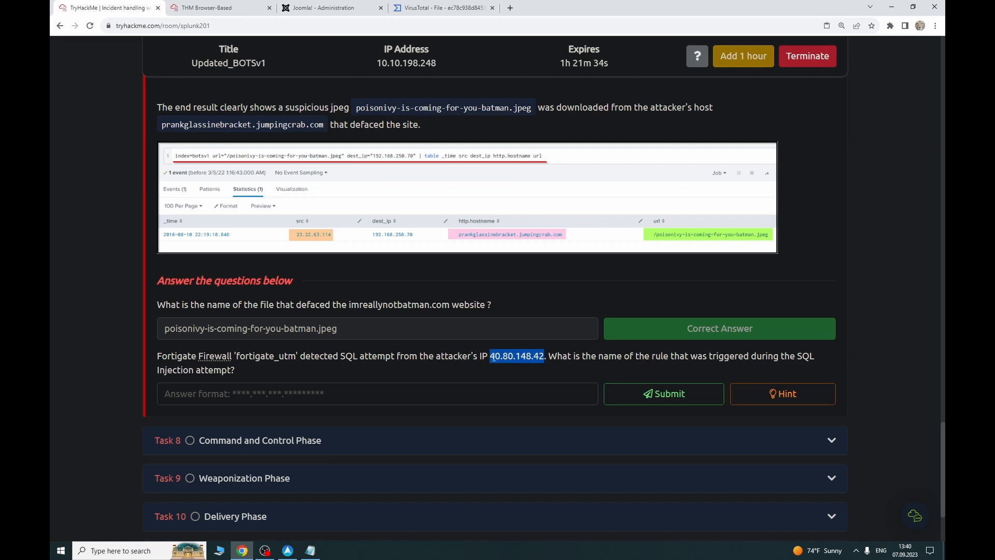
pyautogui.moveTo(488, 356); pyautogui.dragTo(544, 358)
pyautogui.moveTo(239, 356); pyautogui.dragTo(285, 358)
pyautogui.click(564, 376)
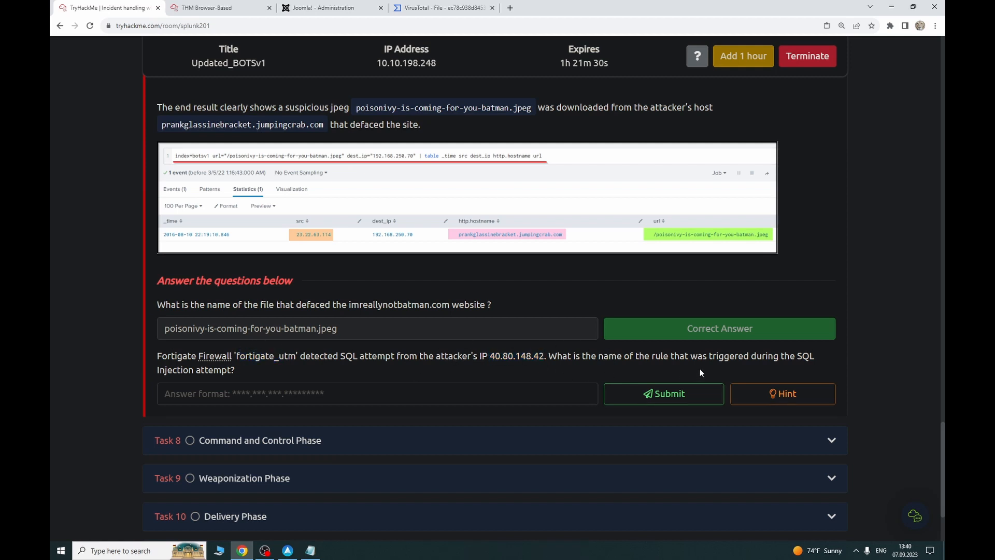
pyautogui.click(783, 394)
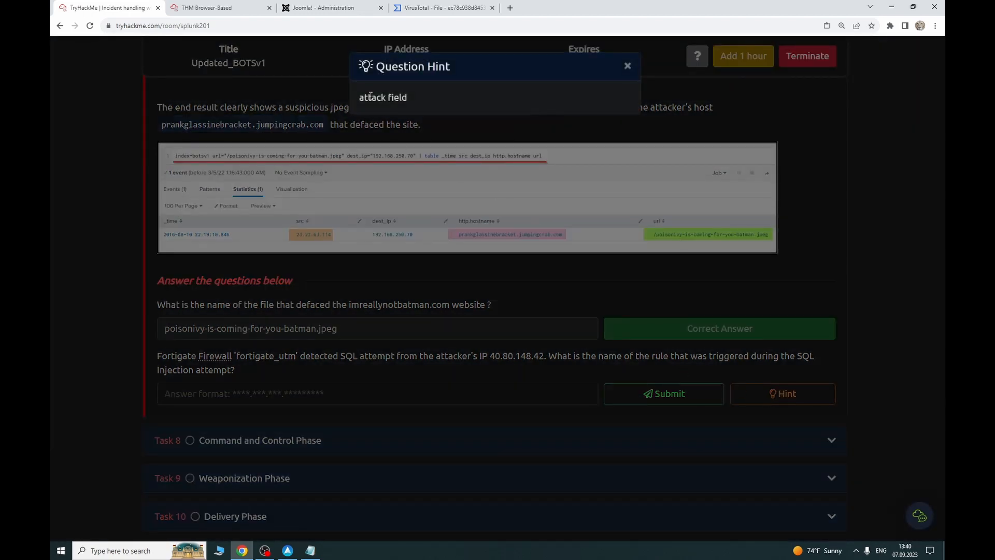
pyautogui.click(628, 66)
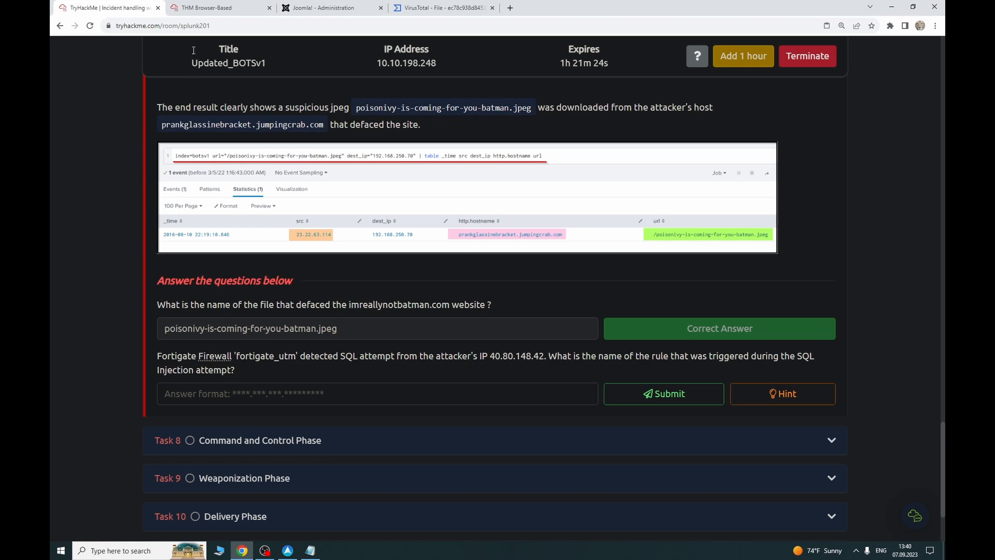
pyautogui.click(174, 6)
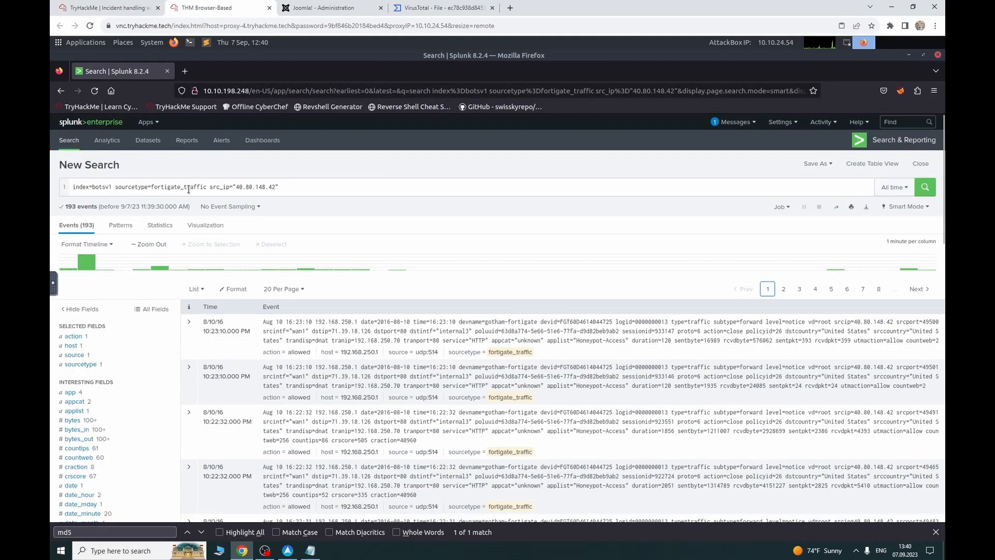
# Step: Rerun the search with 40.80.148.42 as plain free text, dropping the src_ip field name
pyautogui.moveTo(284, 186); pyautogui.dragTo(219, 186)
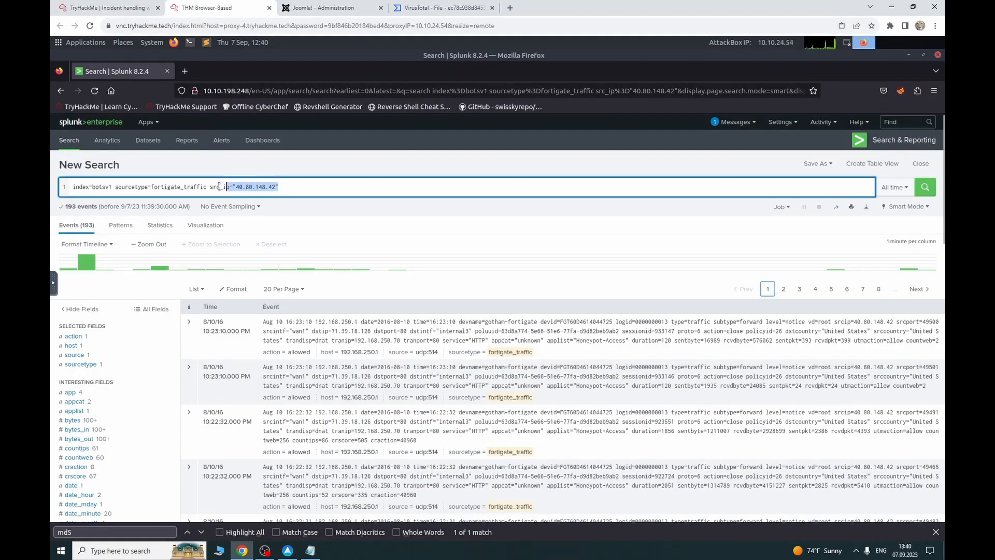
pyautogui.click(269, 186)
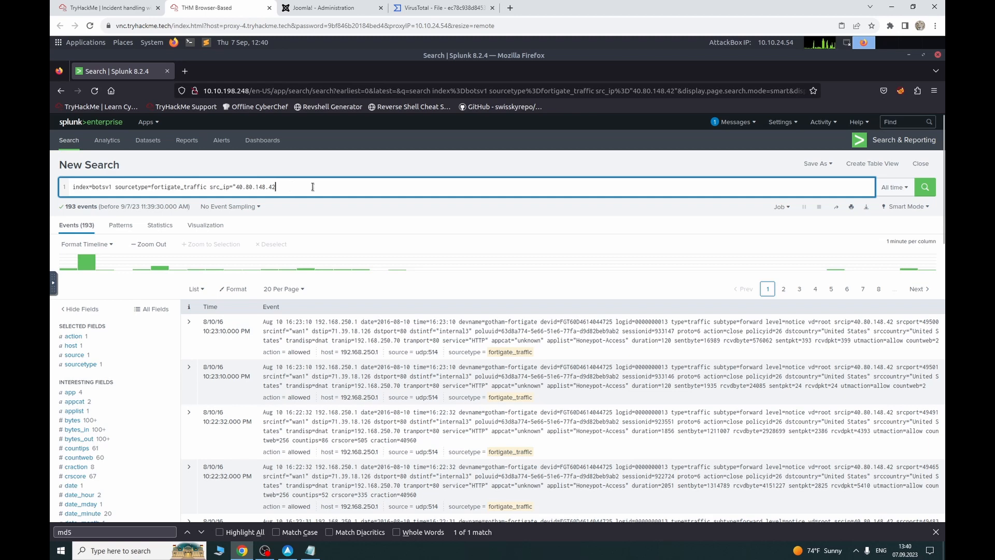
pyautogui.press('Left')
pyautogui.press('BackSpace')
pyautogui.press('BackSpace')
pyautogui.press('BackSpace')
pyautogui.press('BackSpace')
pyautogui.press('BackSpace')
pyautogui.press('BackSpace')
pyautogui.press('BackSpace')
pyautogui.press('BackSpace')
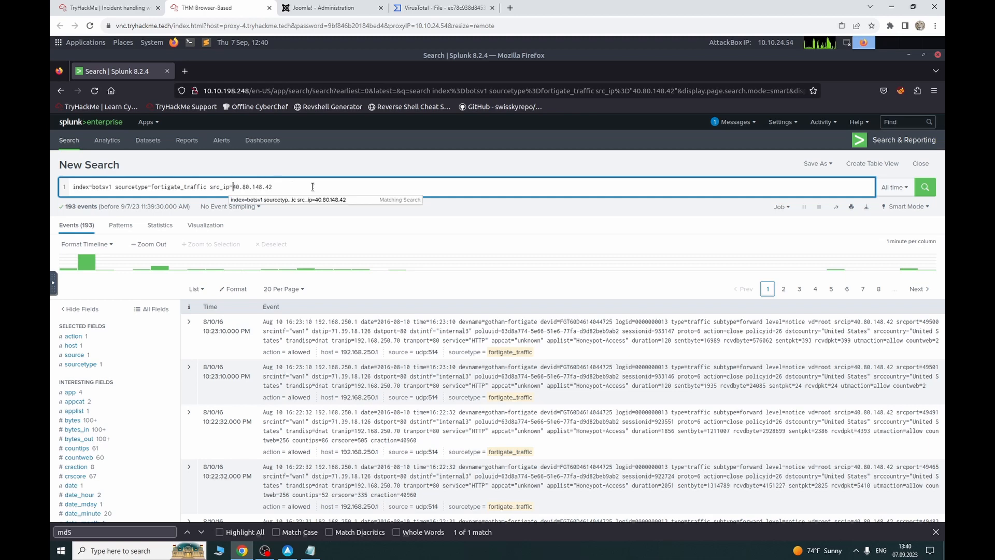
pyautogui.press('Return')
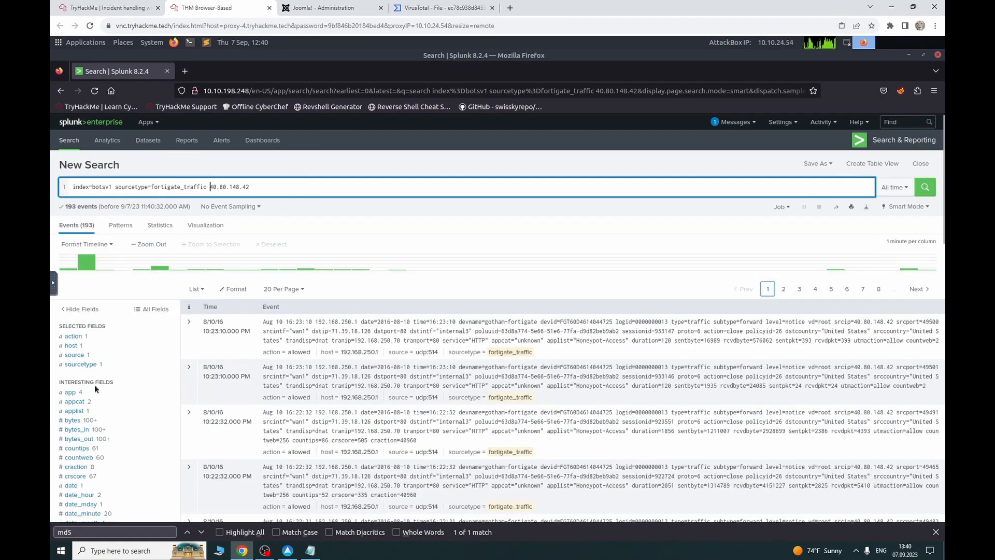
pyautogui.scroll(-10, 94, 385)
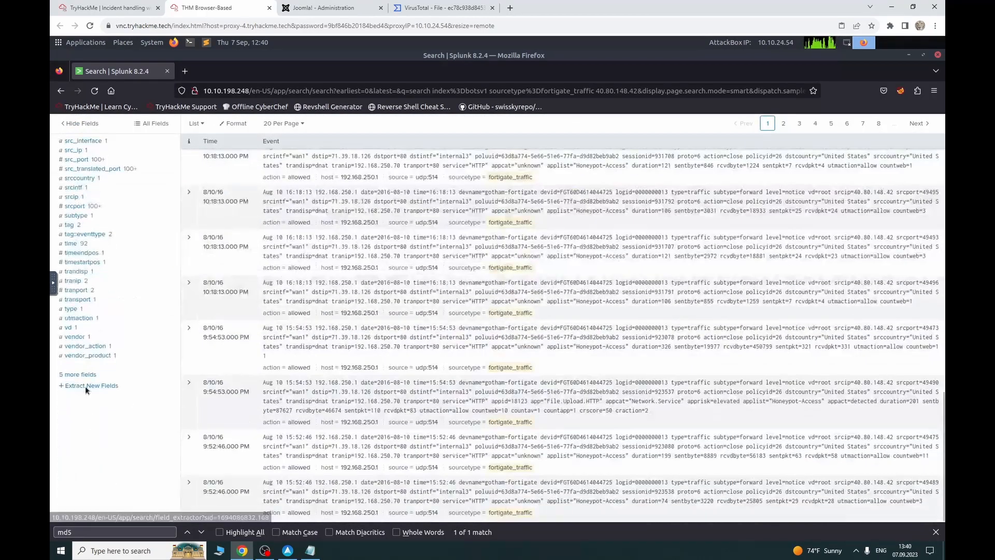
# Step: Open the full field list, filter by 'att', clear it, and close the dialog
pyautogui.click(78, 375)
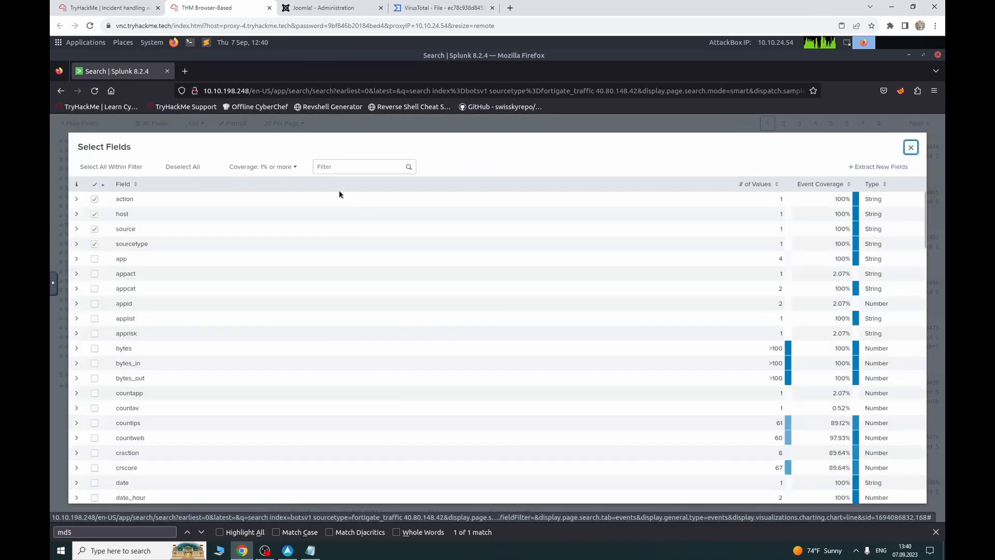
pyautogui.click(340, 167)
pyautogui.write('att')
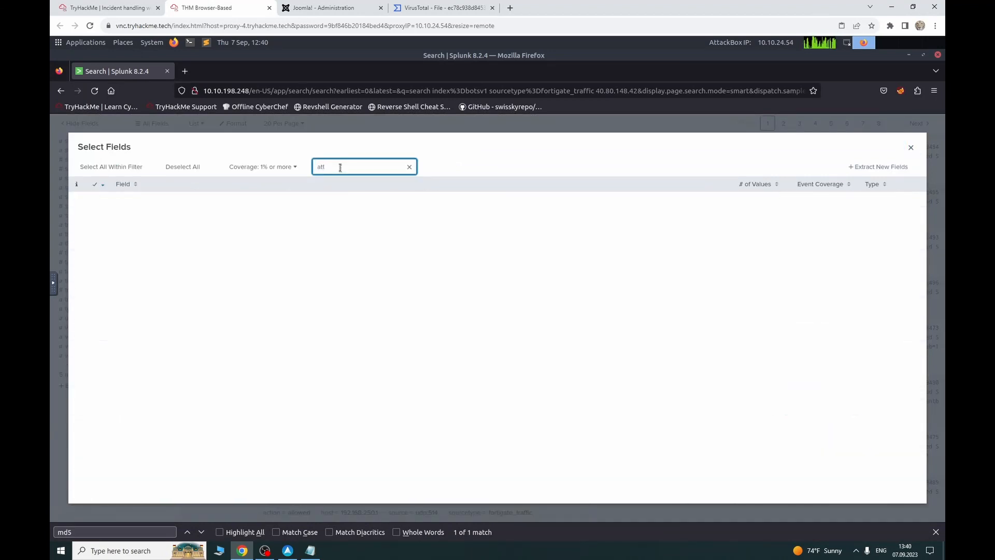
pyautogui.press('BackSpace')
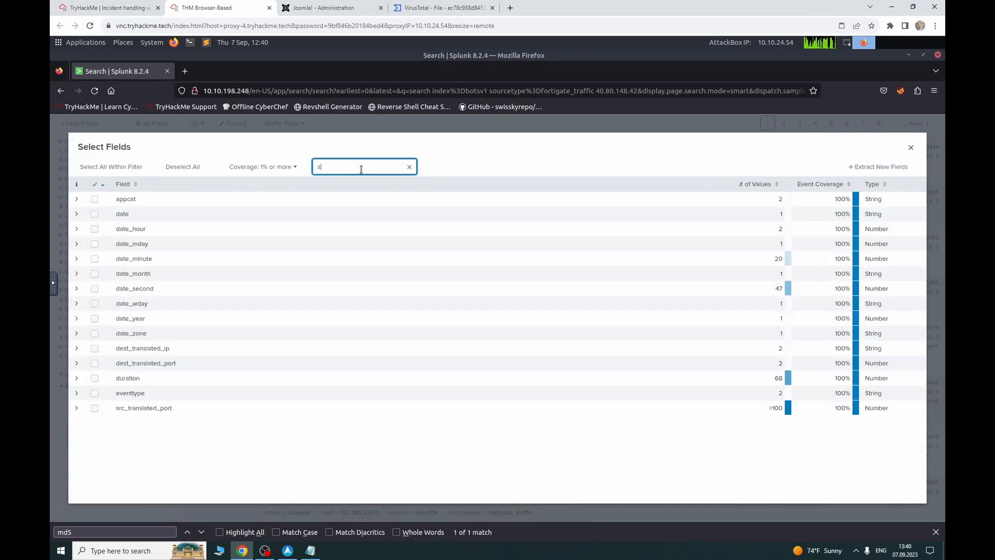
pyautogui.press('BackSpace')
pyautogui.click(911, 148)
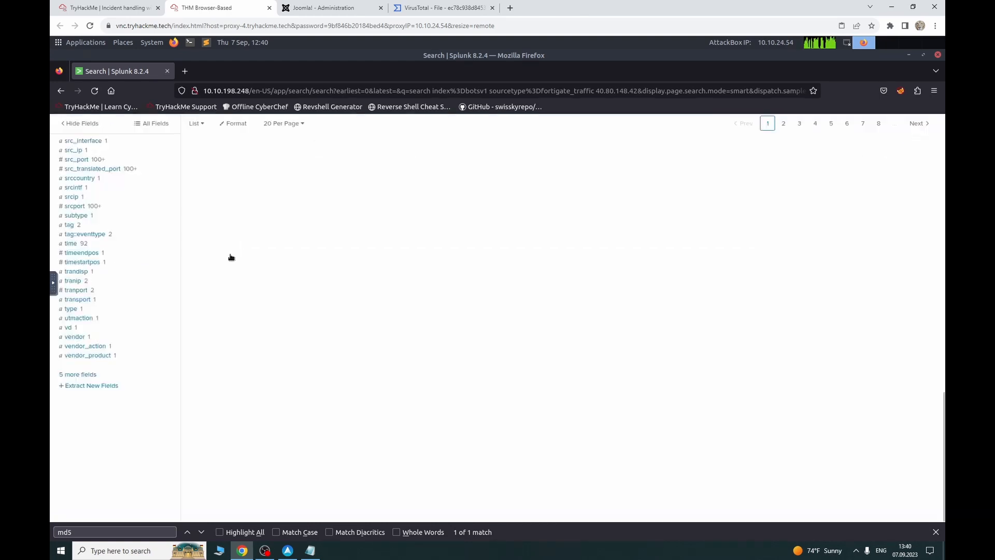
pyautogui.scroll(10, 231, 258)
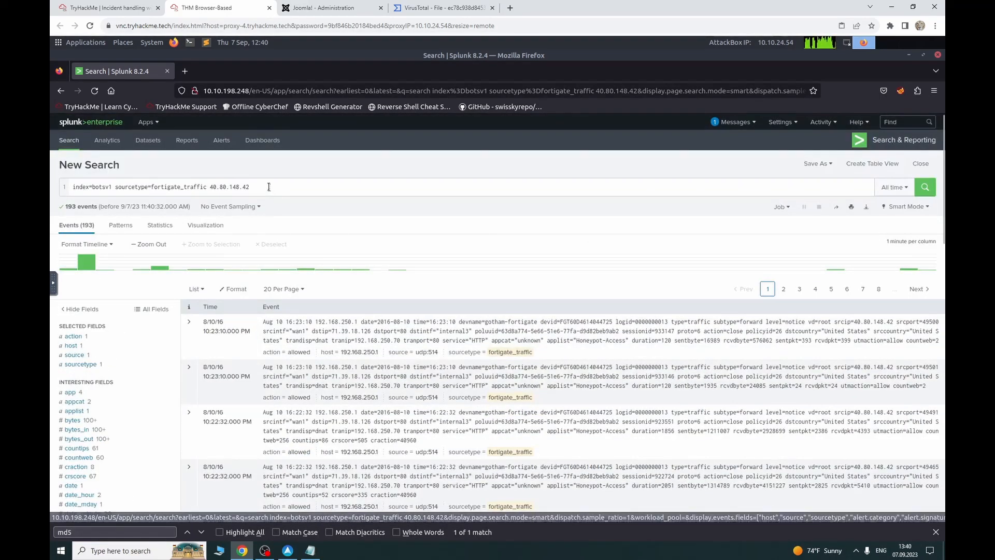
pyautogui.moveTo(269, 187); pyautogui.dragTo(207, 187)
# Step: Drop the attacker IP term and rerun index=botsv1 sourcetype=fortigate_traffic
pyautogui.press('BackSpace')
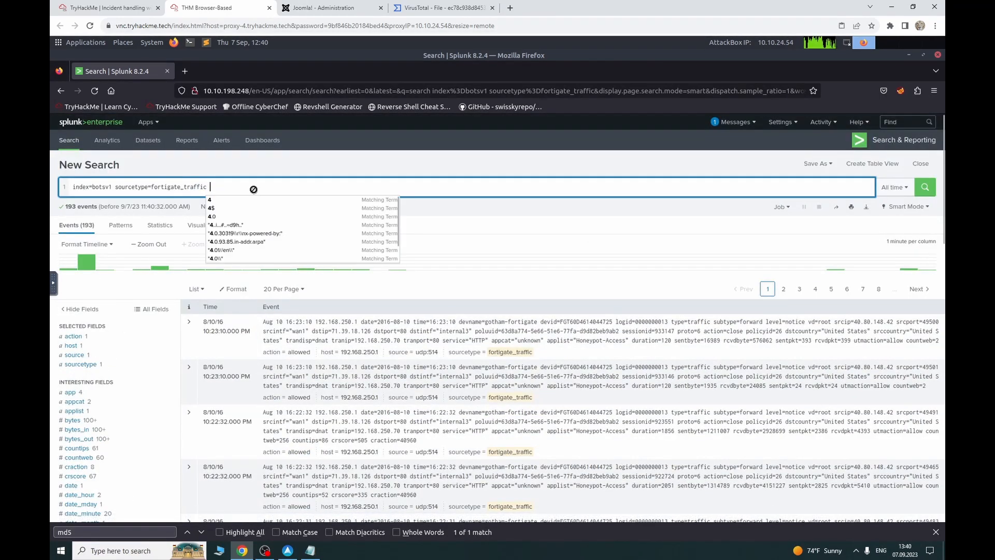
pyautogui.press('Return')
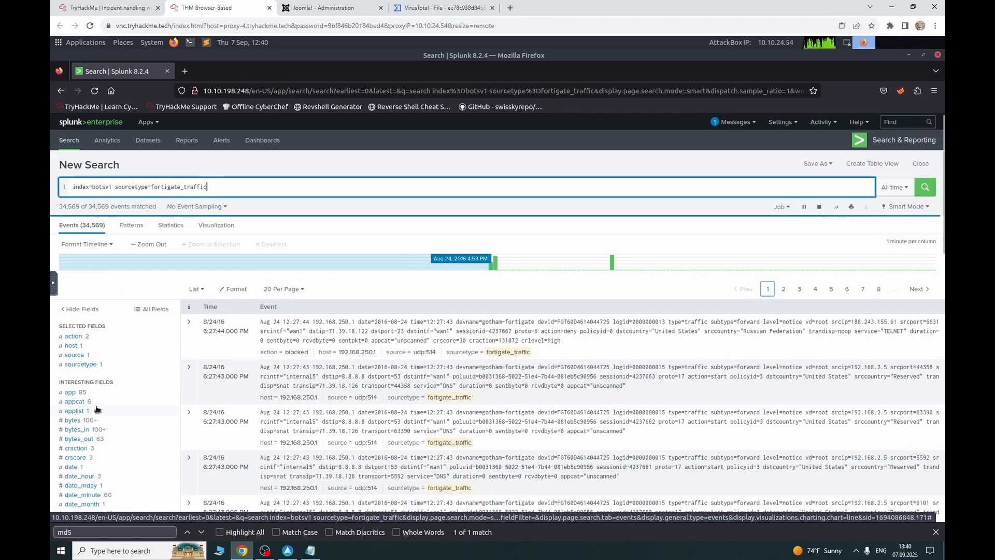
pyautogui.scroll(-3, 96, 410)
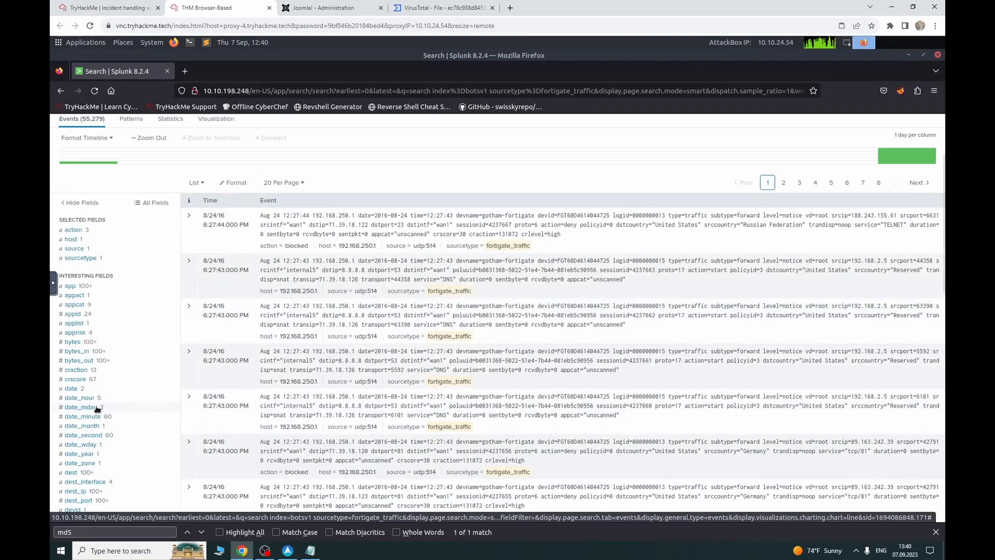
pyautogui.scroll(-8, 97, 409)
pyautogui.scroll(-3, 97, 408)
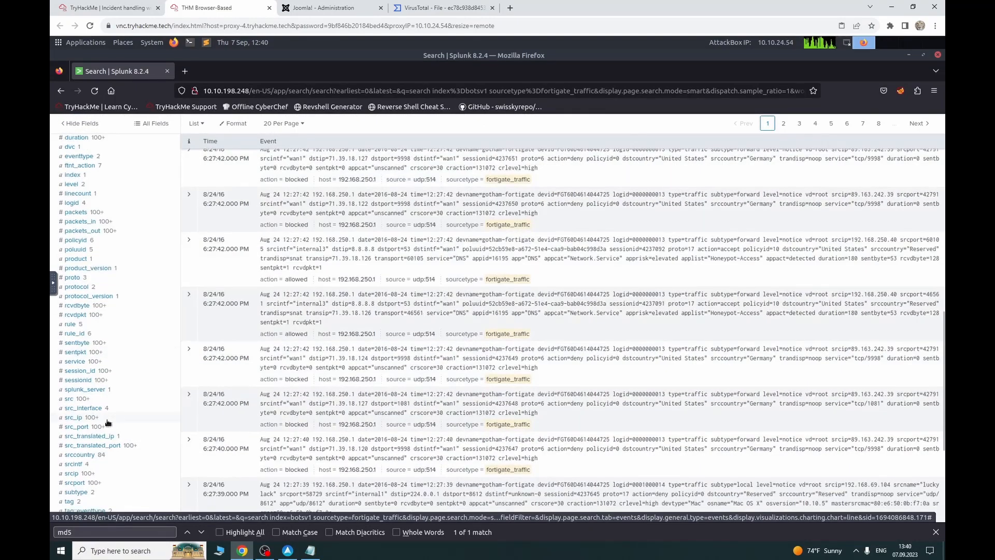
# Step: Review the top src_ip values and compare them with the TryHackMe question
pyautogui.click(106, 418)
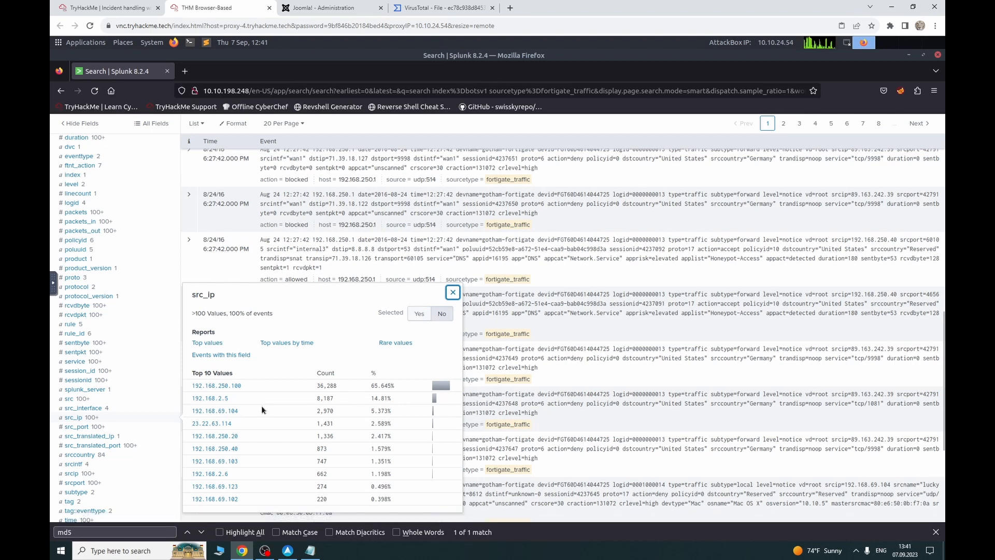
pyautogui.click(107, 8)
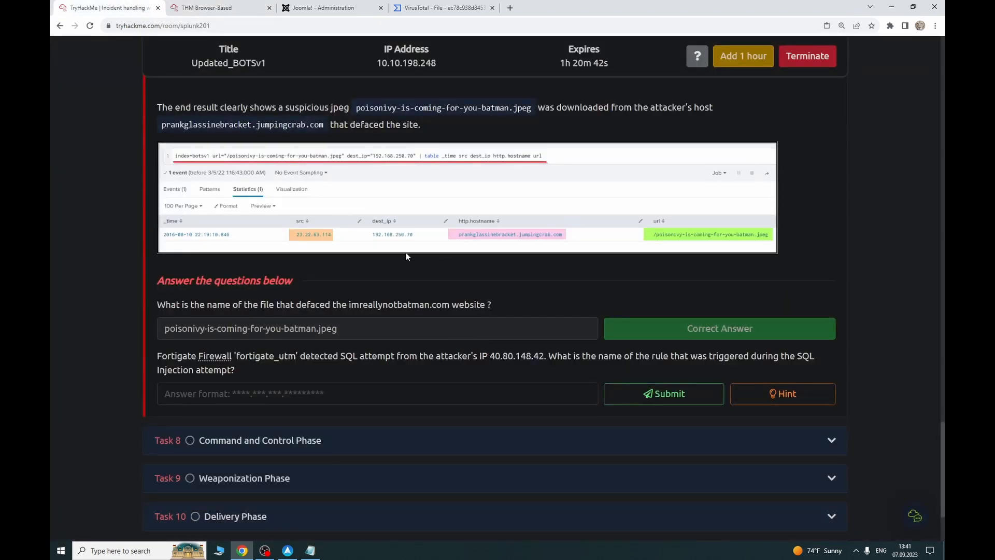
pyautogui.click(202, 8)
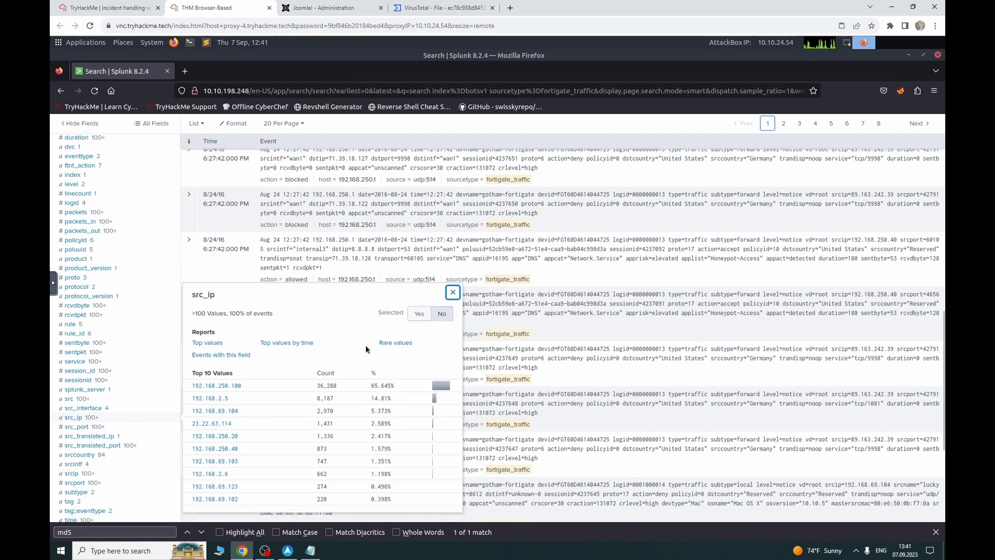
pyautogui.scroll(10, 267, 357)
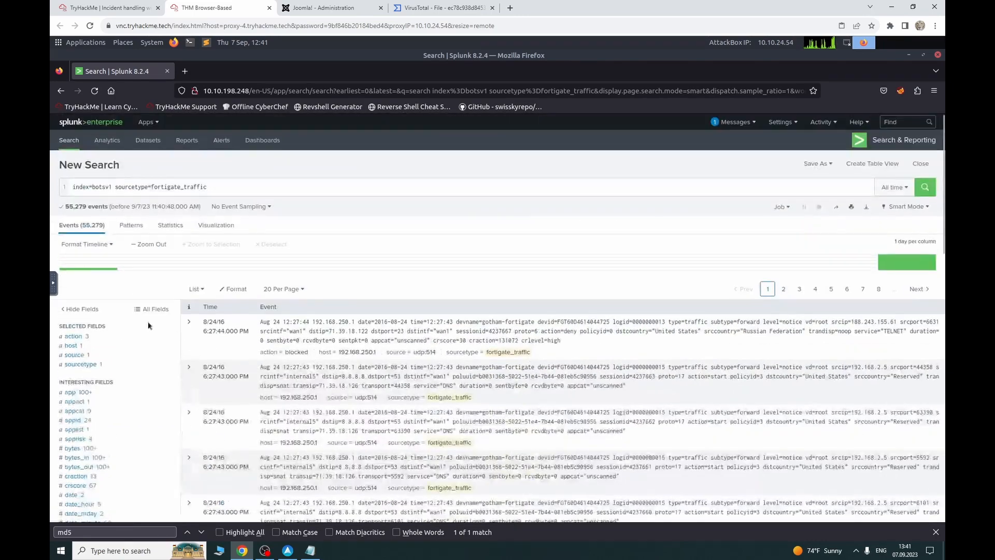
# Step: Review the source and sourcetype field summaries against the TryHackMe question
pyautogui.click(88, 366)
pyautogui.click(94, 357)
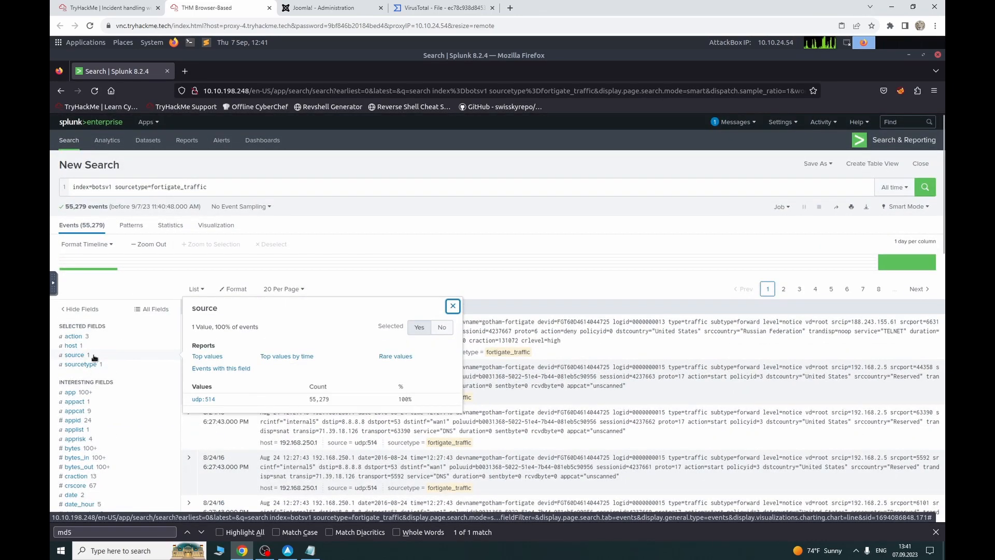
pyautogui.click(94, 365)
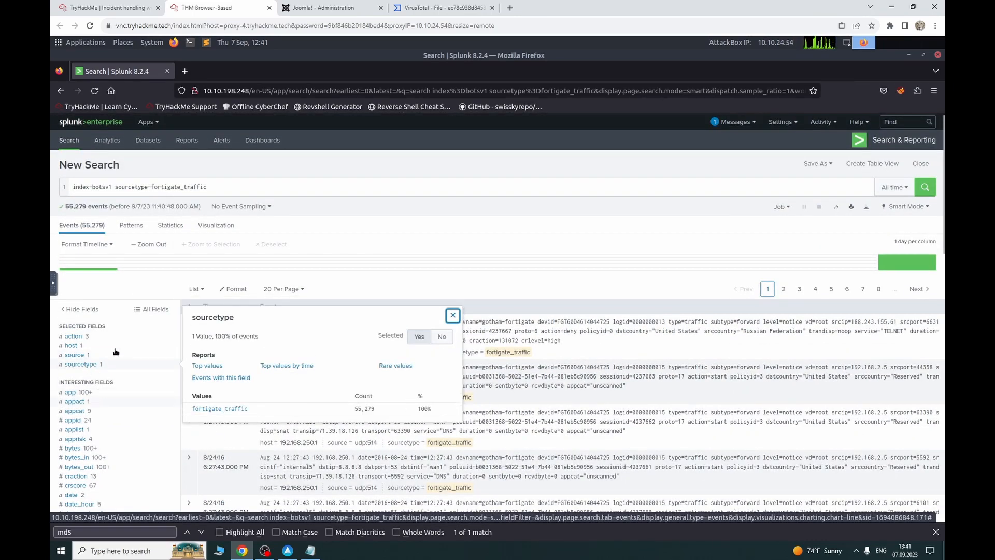
pyautogui.click(224, 186)
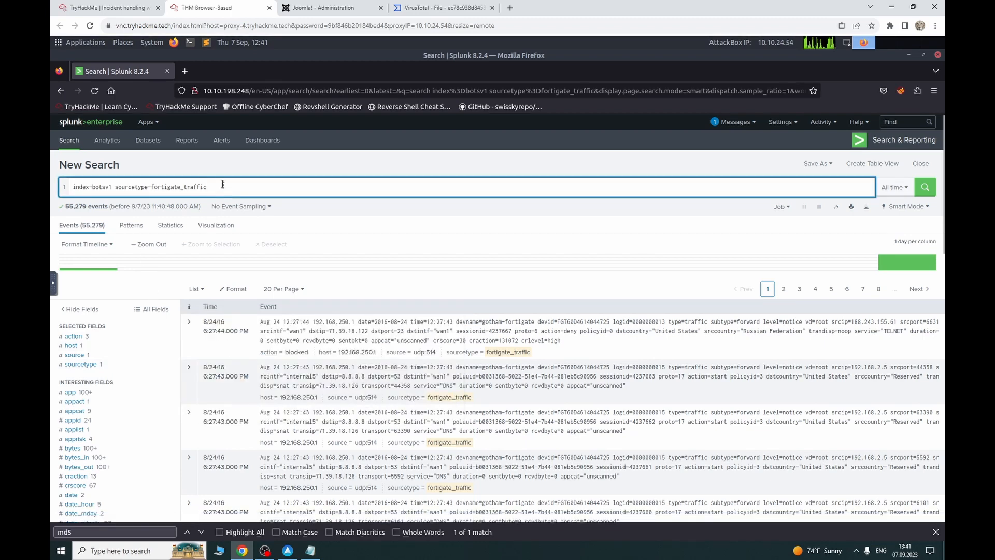
pyautogui.click(98, 7)
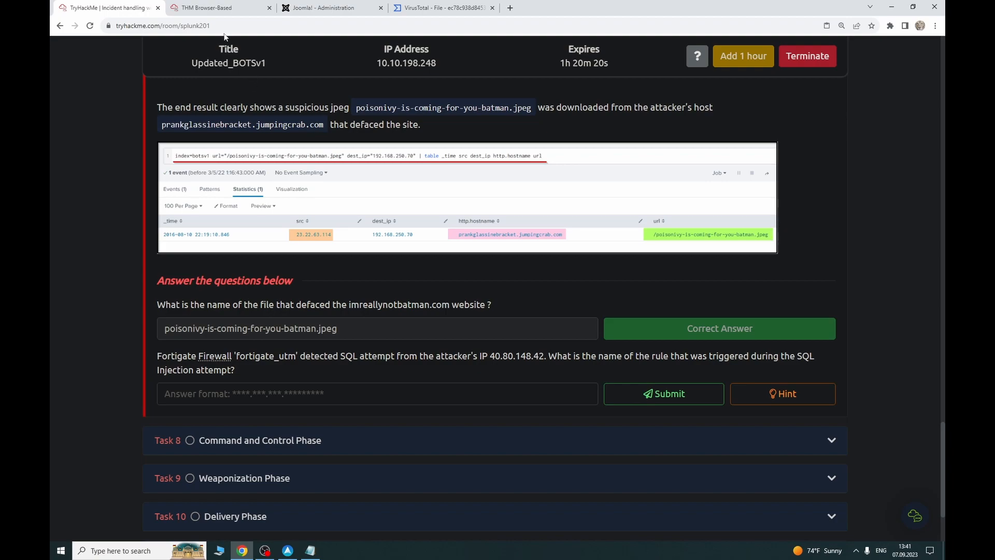
pyautogui.click(223, 7)
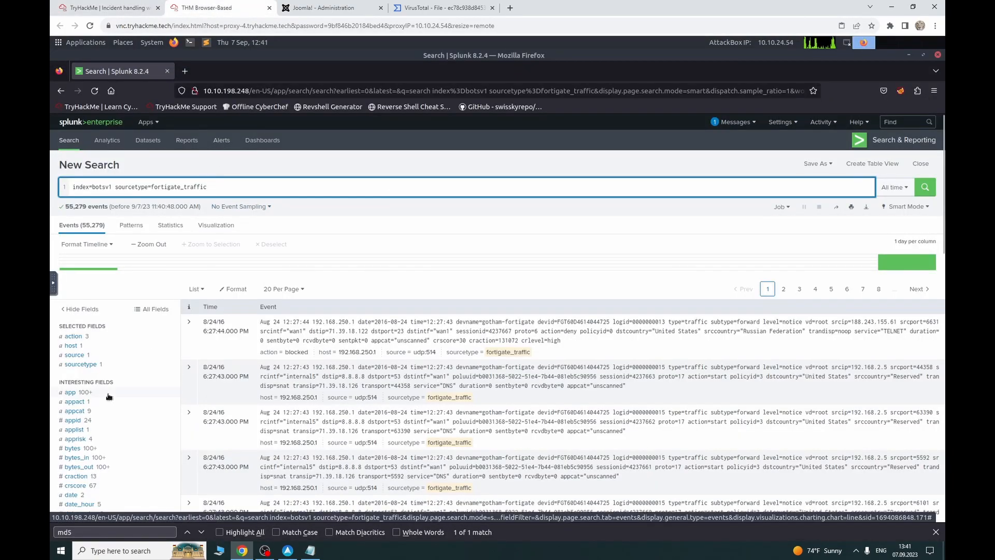
# Step: Append | rare limit=20 srcip using the srcip field's Rare values option
pyautogui.scroll(-15, 109, 396)
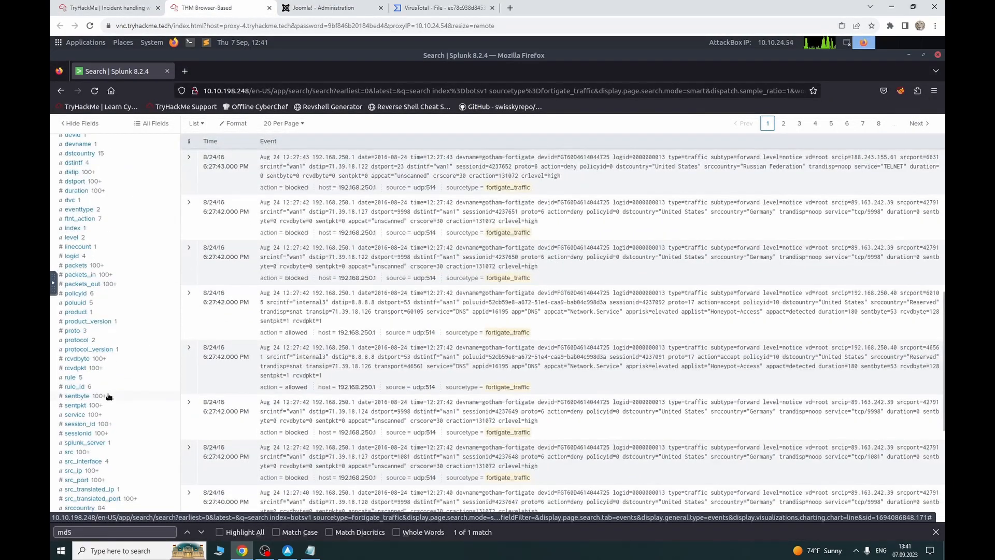
pyautogui.scroll(-3, 108, 384)
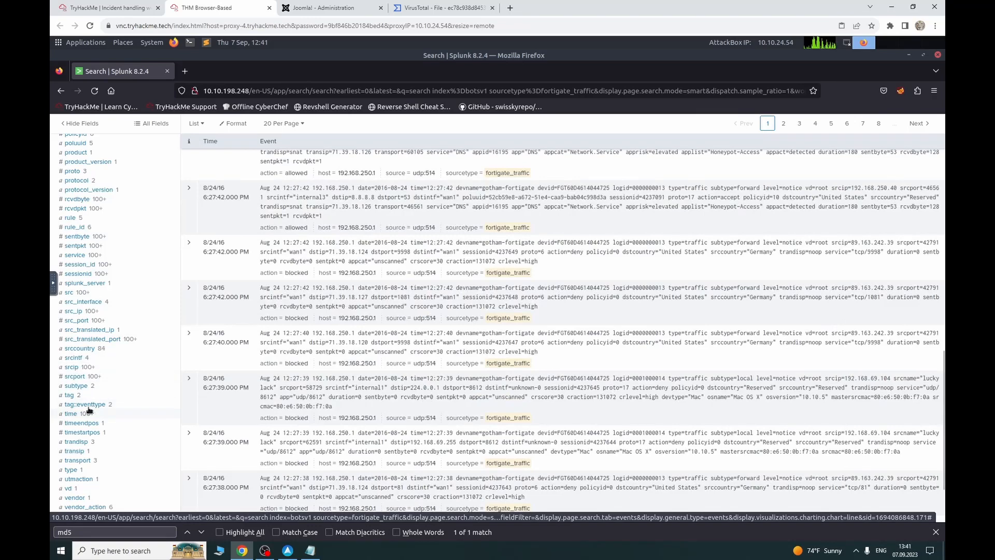
pyautogui.click(94, 368)
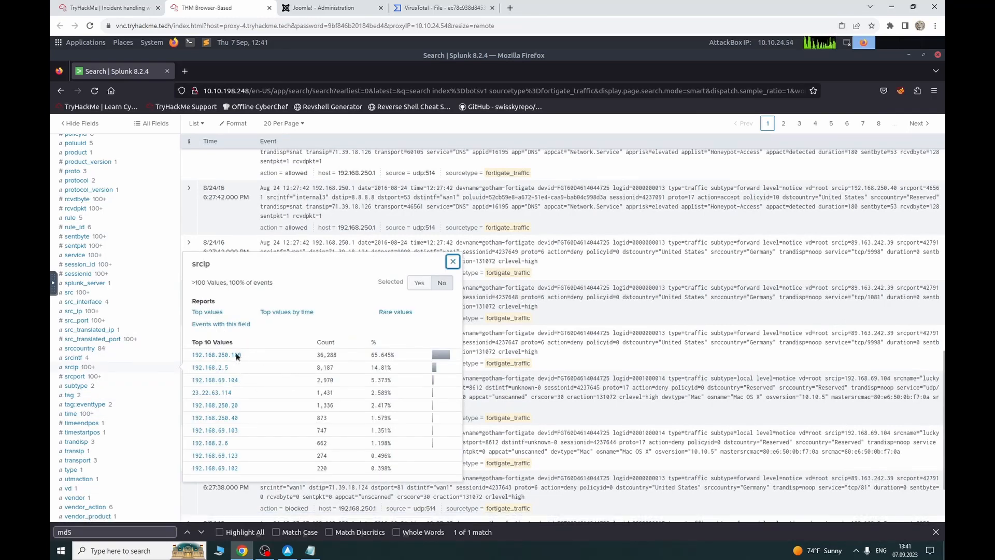
pyautogui.click(394, 312)
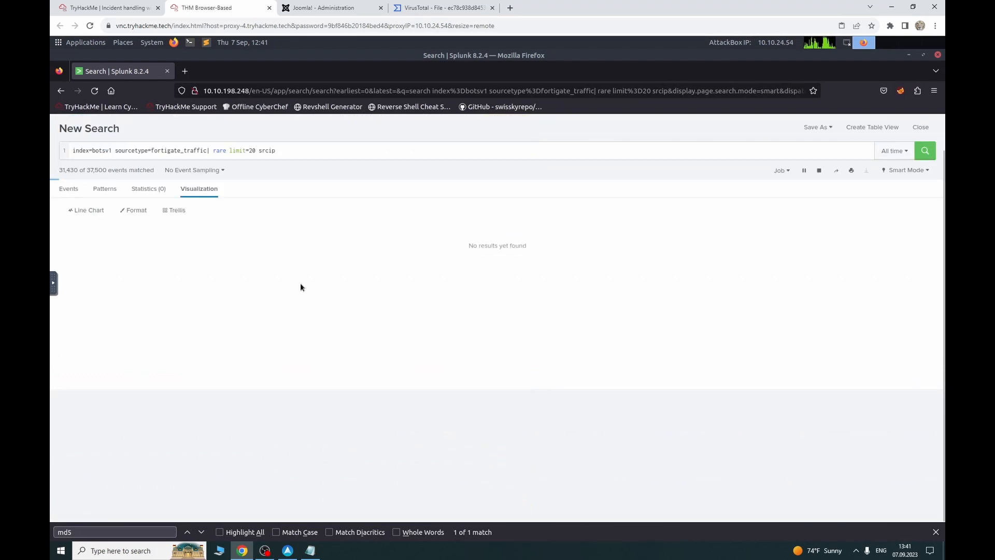
# Step: Remove '| rare limit=20 srcip', rerun the plain fortigate_traffic search, and view the TryHackMe questions
pyautogui.scroll(-3, 151, 436)
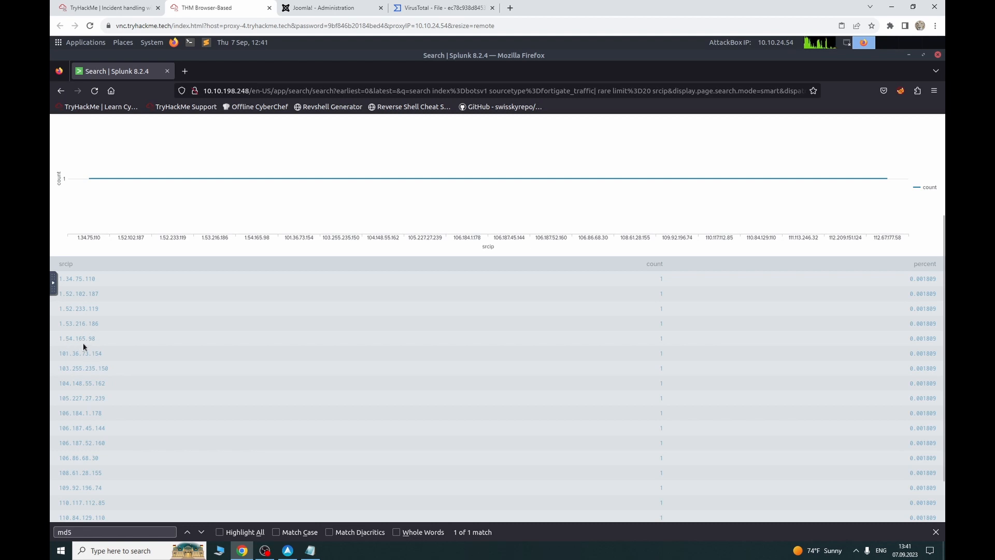
pyautogui.scroll(-2, 86, 356)
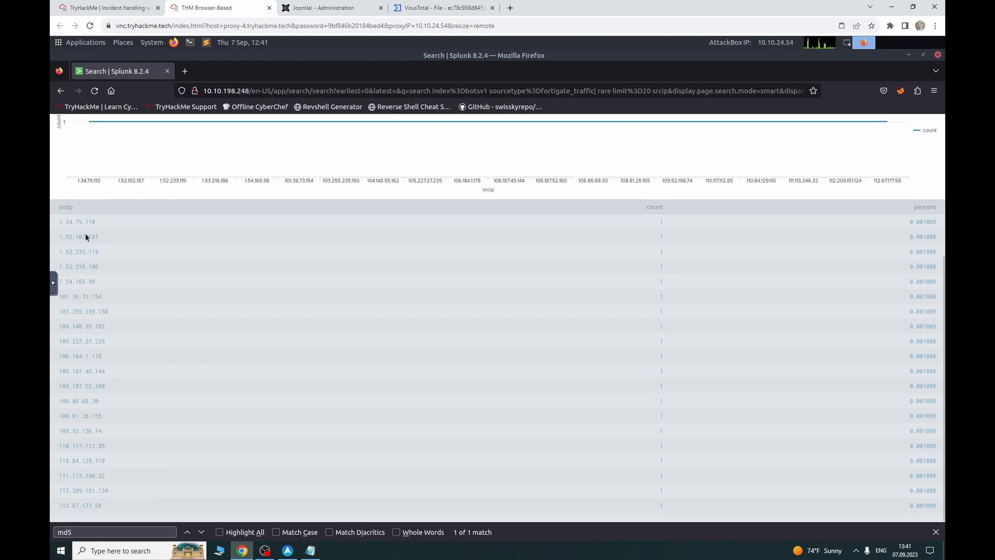
pyautogui.scroll(3, 98, 460)
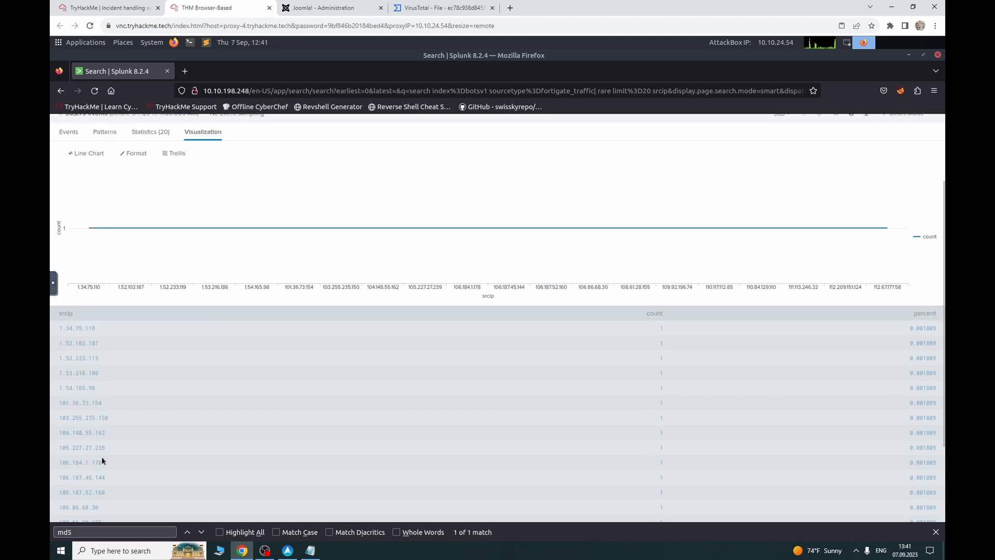
pyautogui.scroll(3, 125, 365)
pyautogui.moveTo(276, 187); pyautogui.dragTo(217, 185)
pyautogui.press('BackSpace')
pyautogui.press('BackSpace')
pyautogui.press('BackSpace')
pyautogui.press('BackSpace')
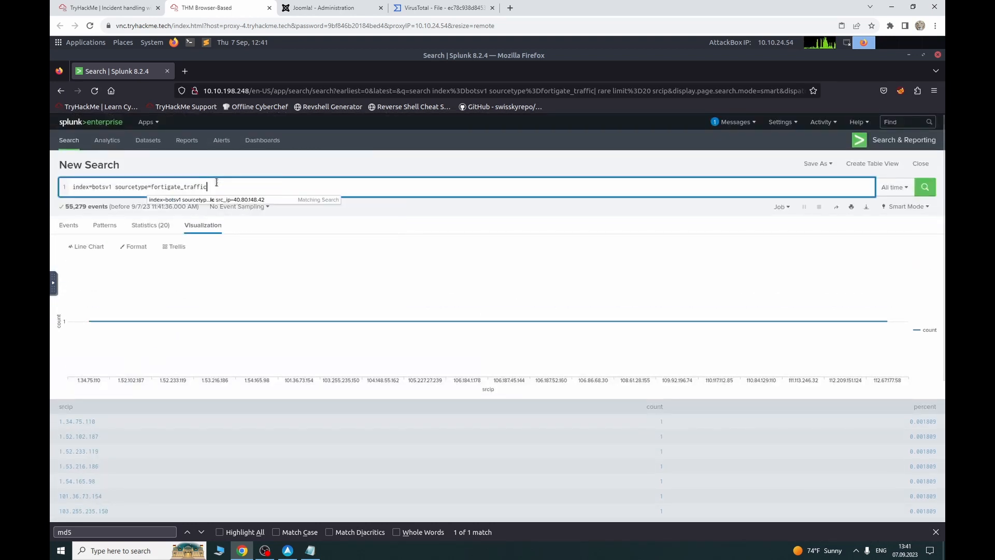
pyautogui.press('Return')
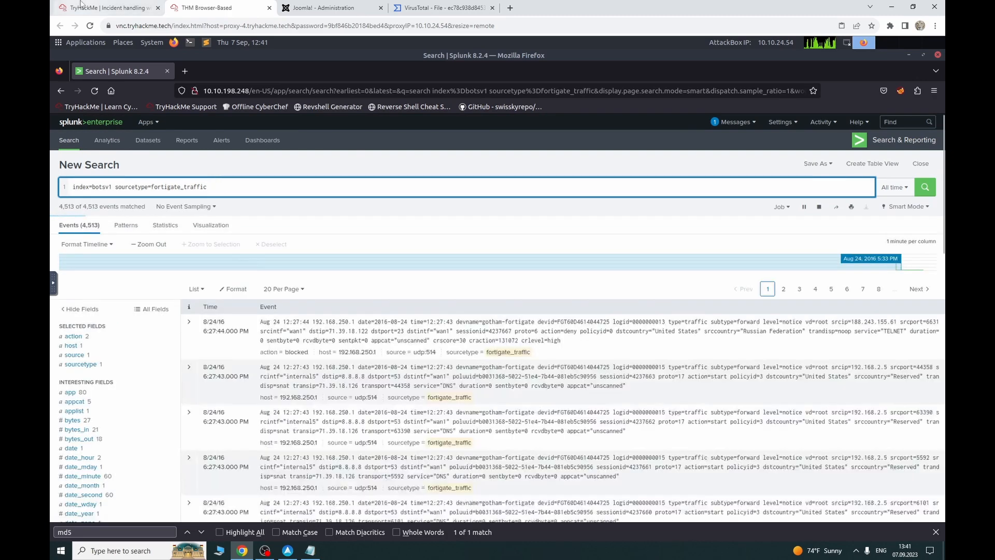
pyautogui.click(124, 8)
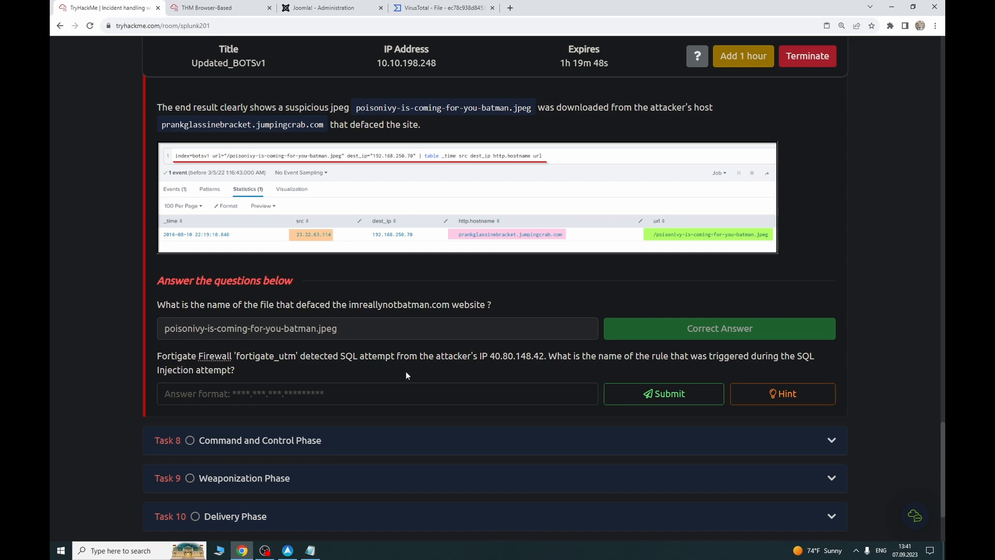
pyautogui.scroll(6, 347, 325)
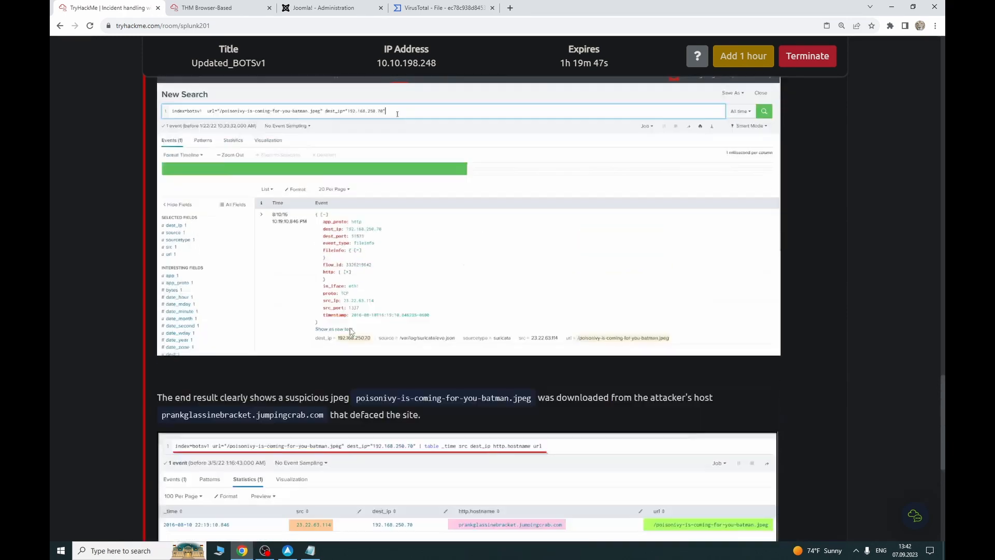
pyautogui.scroll(1, 350, 332)
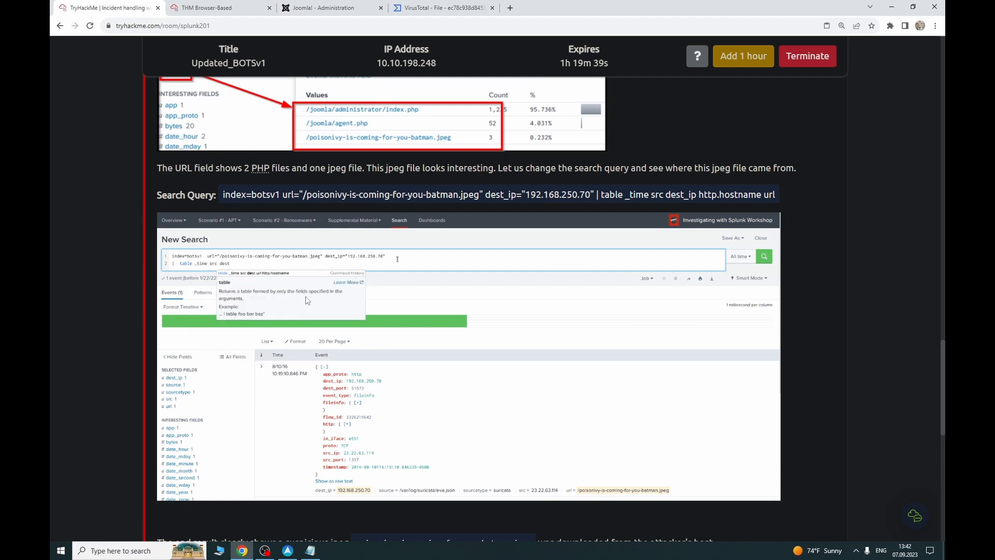
pyautogui.scroll(10, 304, 327)
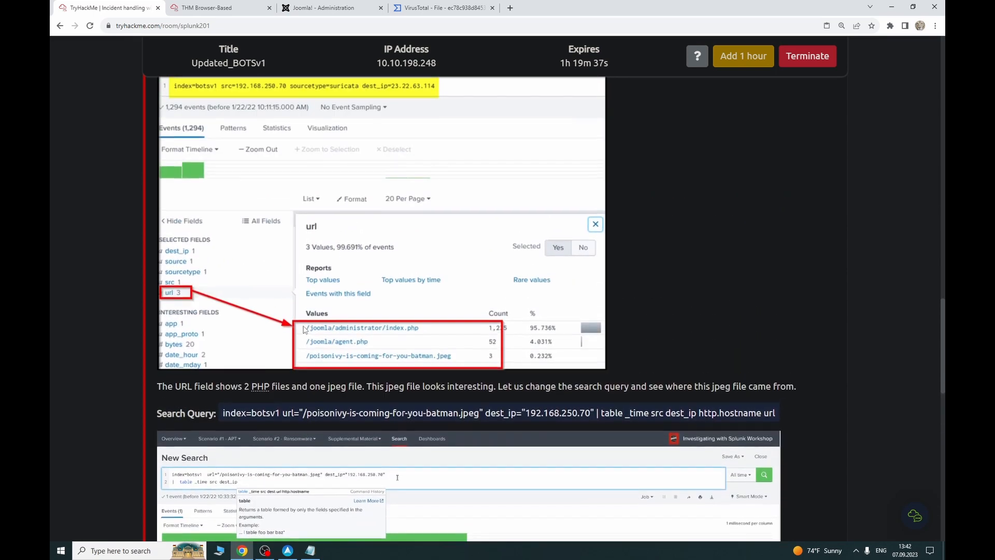
pyautogui.scroll(1, 305, 331)
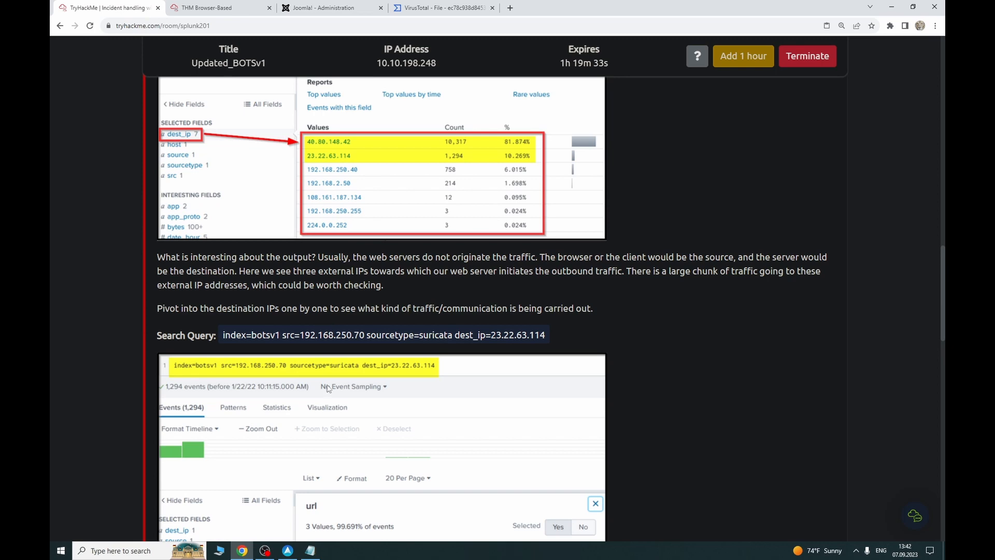
pyautogui.scroll(-10, 328, 325)
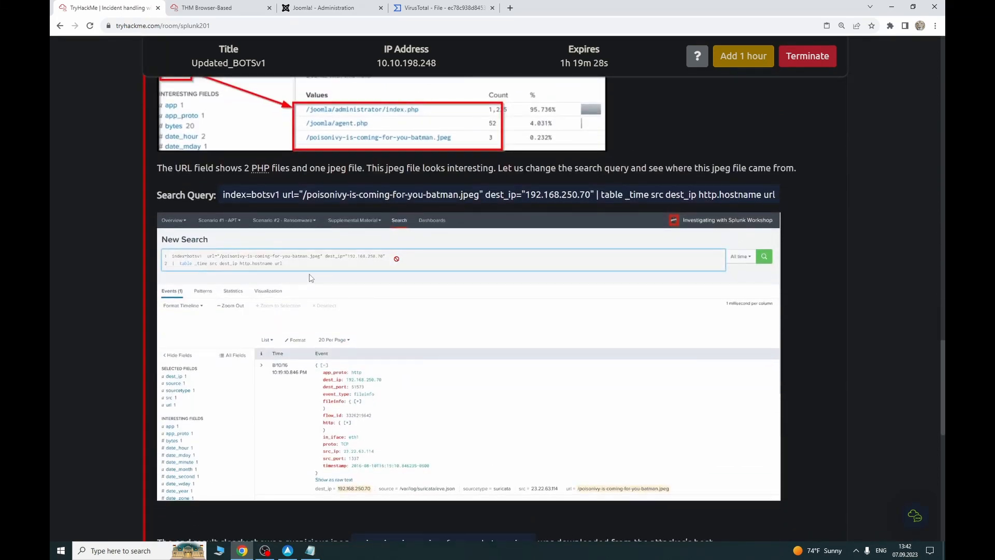
pyautogui.scroll(-1, 310, 277)
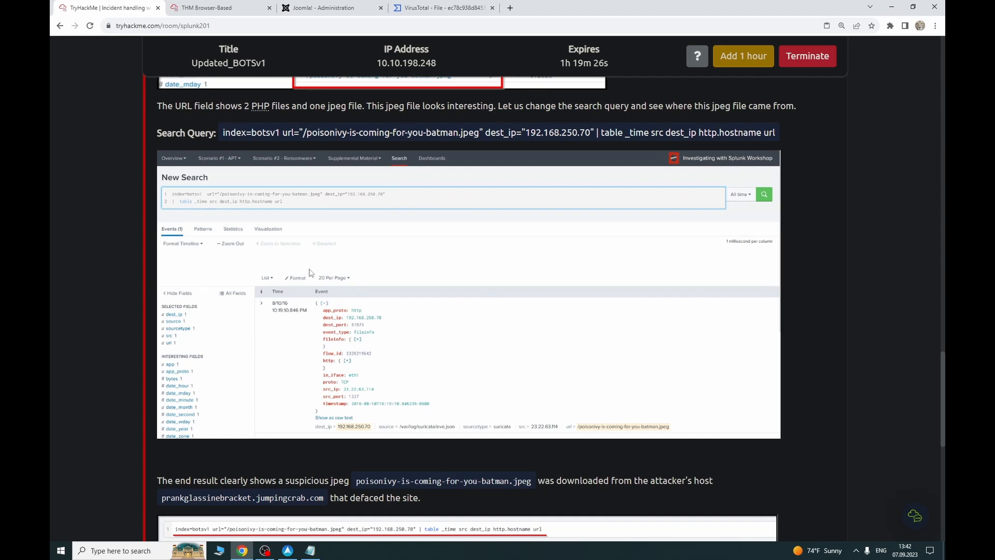
pyautogui.scroll(-1, 309, 274)
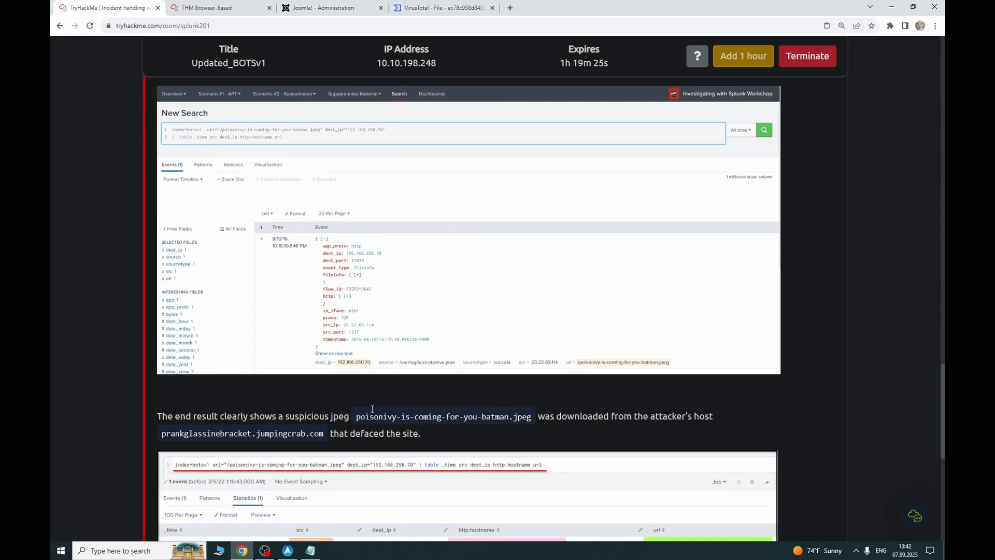
pyautogui.scroll(-5, 342, 412)
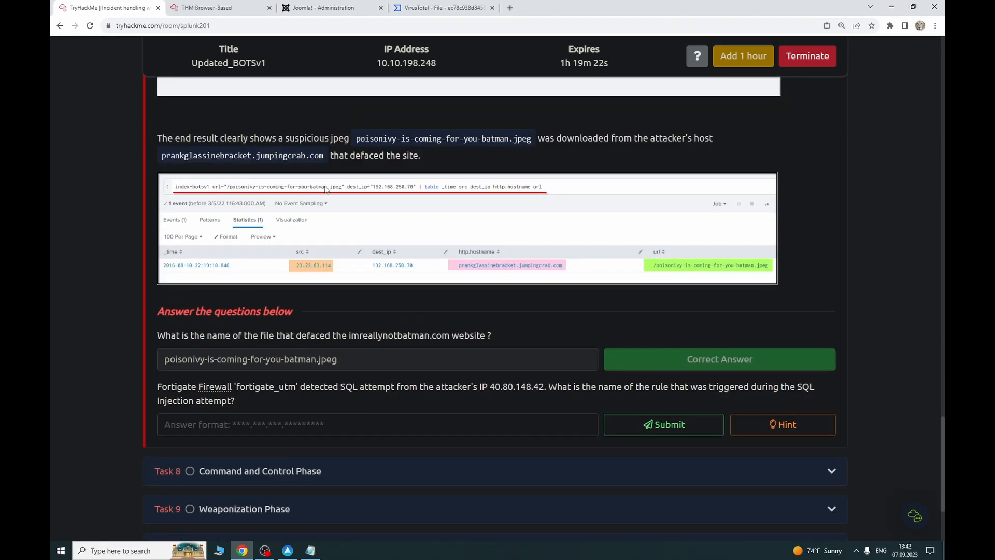
# Step: Back in Splunk, cut the query down to index=botsv1 and run it
pyautogui.click(207, 8)
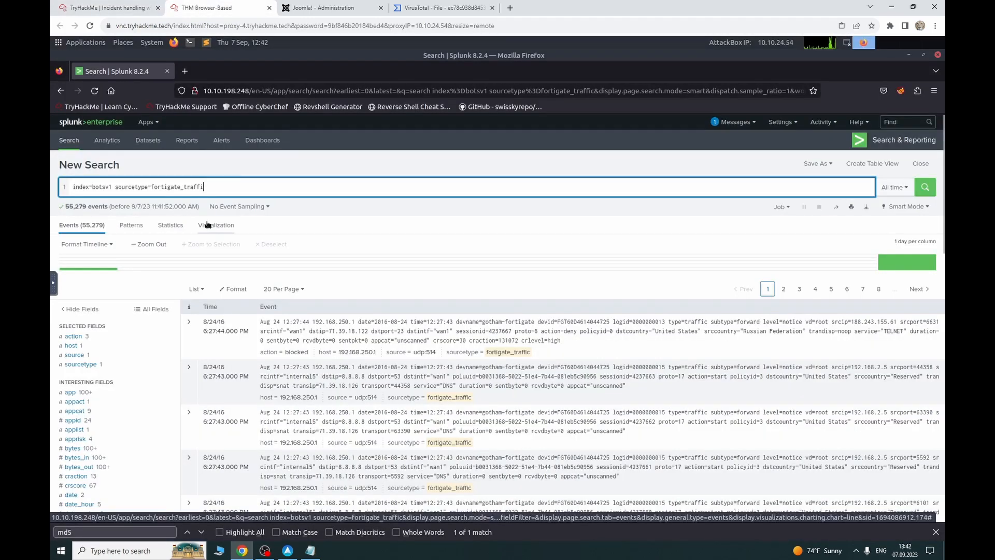
pyautogui.press('BackSpace')
pyautogui.press('BackSpace')
pyautogui.press('BackSpace')
pyautogui.press('BackSpace')
pyautogui.press('BackSpace')
pyautogui.press('BackSpace')
pyautogui.press('BackSpace')
pyautogui.press('BackSpace')
pyautogui.press('BackSpace')
pyautogui.press('BackSpace')
pyautogui.press('BackSpace')
pyautogui.press('BackSpace')
pyautogui.press('BackSpace')
pyautogui.press('BackSpace')
pyautogui.press('BackSpace')
pyautogui.press('BackSpace')
pyautogui.press('BackSpace')
pyautogui.press('BackSpace')
pyautogui.press('BackSpace')
pyautogui.press('BackSpace')
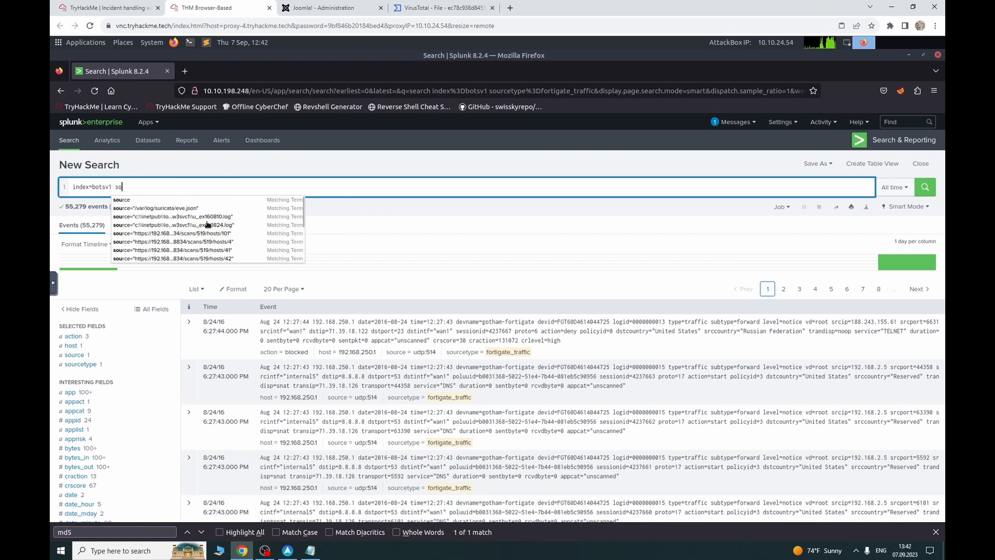
pyautogui.press('BackSpace')
pyautogui.press('BackSpace')
pyautogui.press('BackSpace')
pyautogui.press('Return')
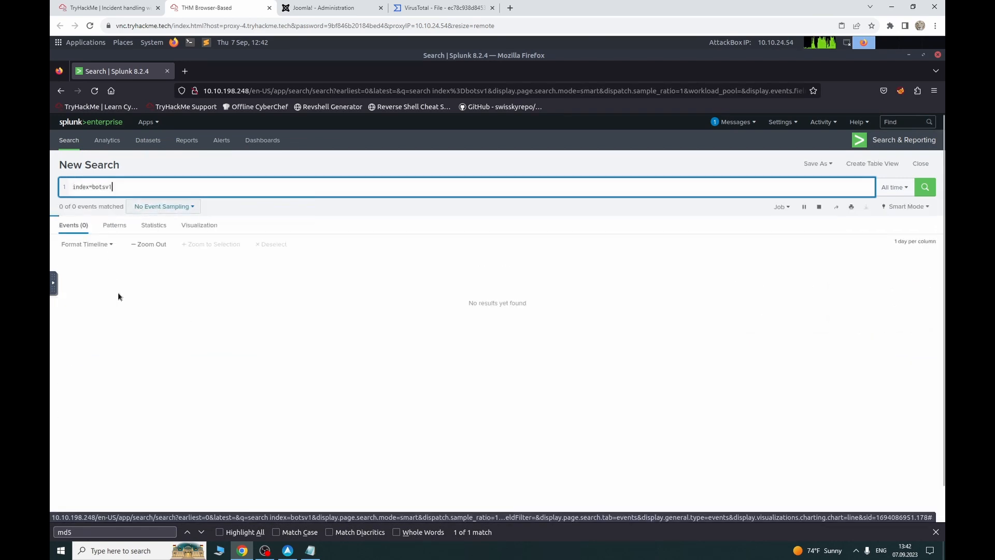
# Step: Limit the search to sourcetype fortigate_traffic and show its 16 more fields
pyautogui.click(81, 374)
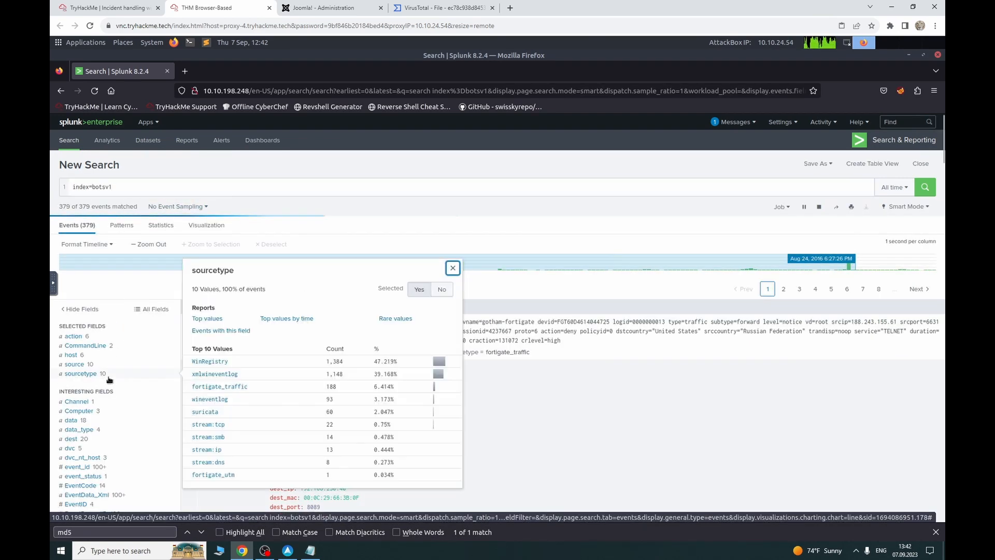
pyautogui.click(228, 391)
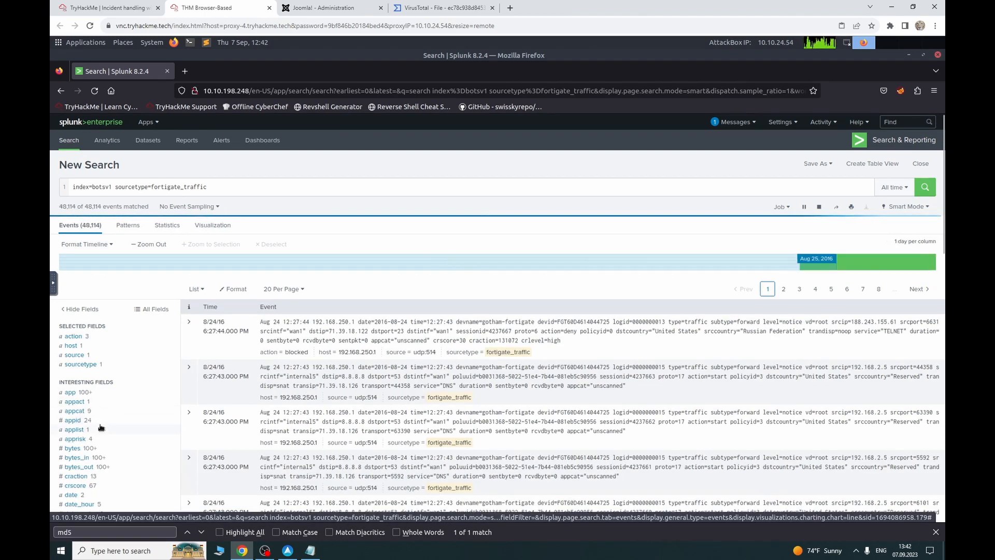
pyautogui.scroll(-10, 101, 425)
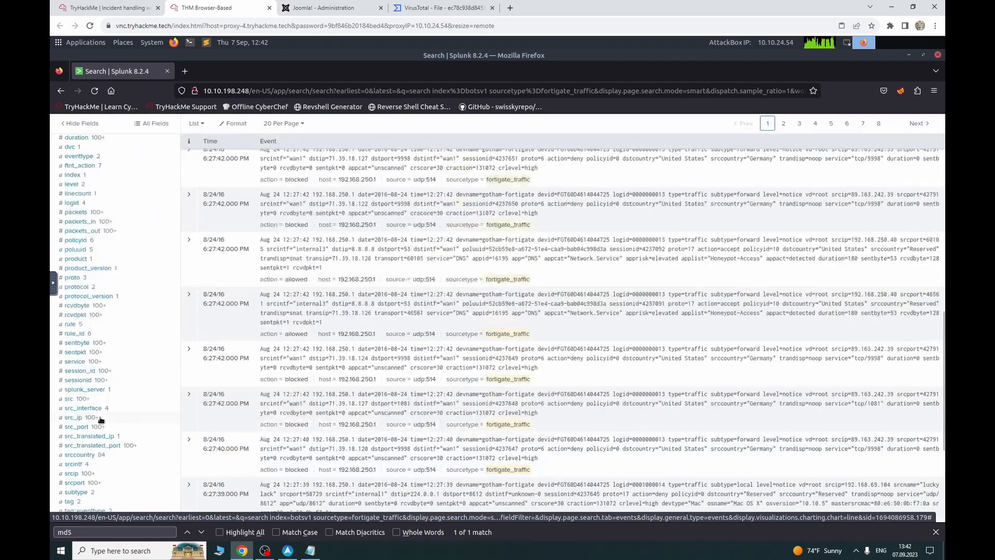
pyautogui.scroll(-5, 101, 420)
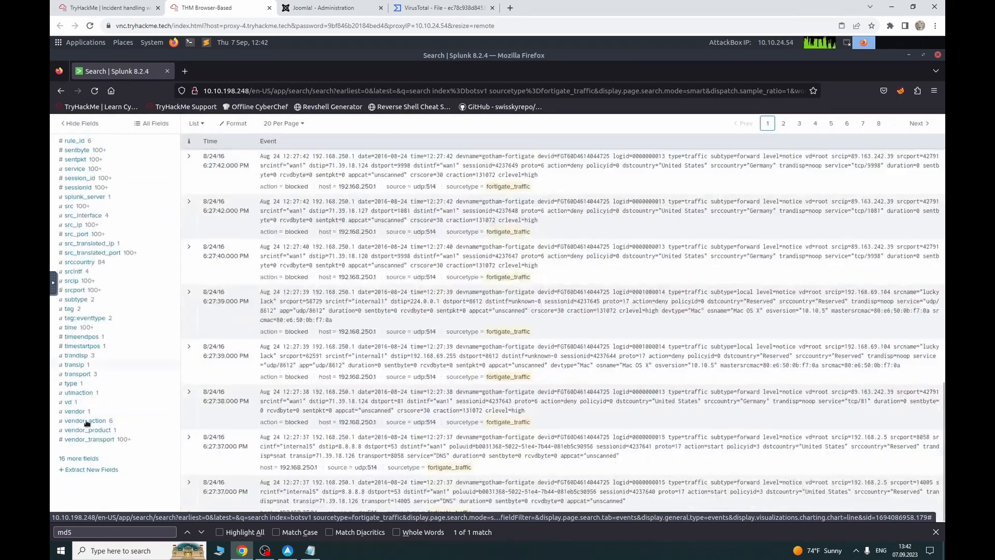
pyautogui.click(83, 459)
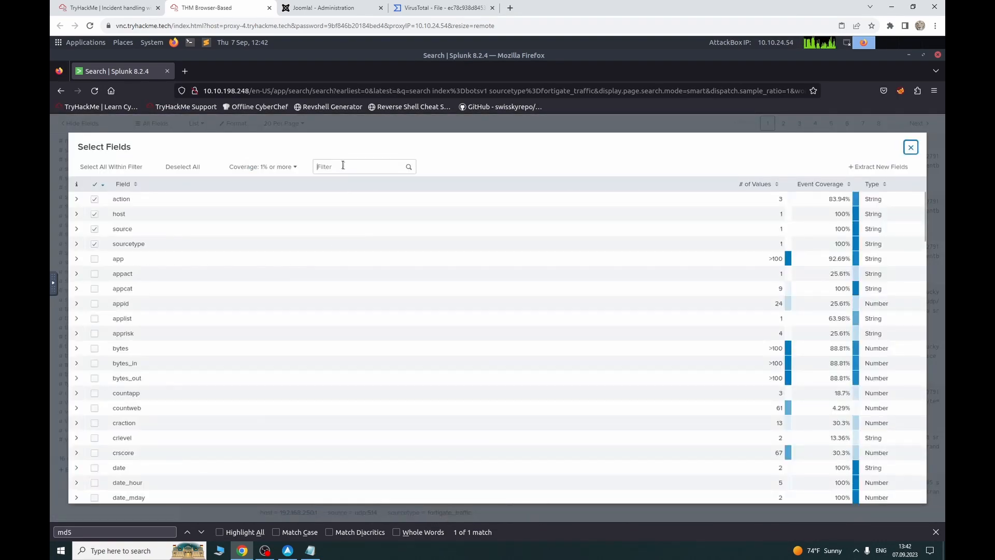
# Step: Filter the field list by 'att', clear it, scroll through every field, and close the dialog
pyautogui.click(341, 167)
pyautogui.write('att')
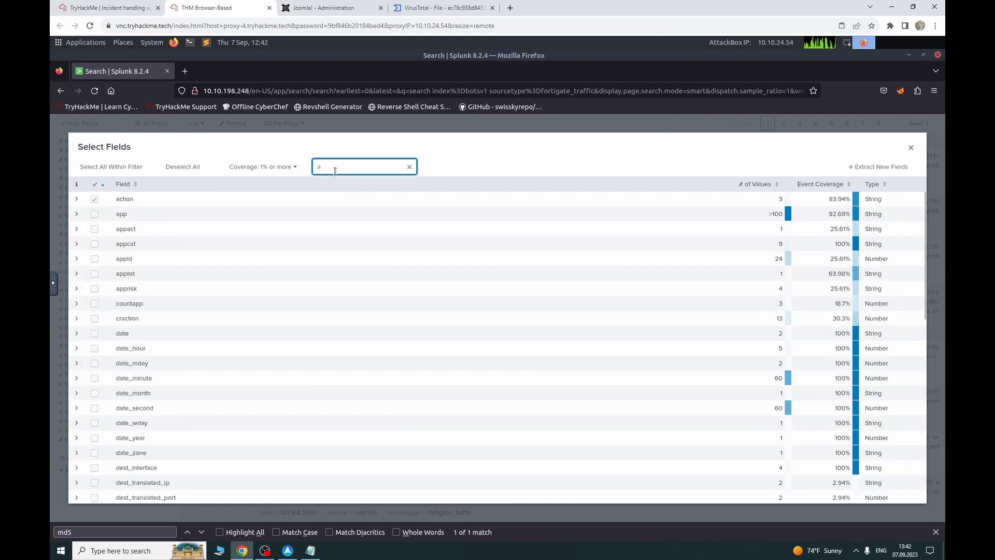
pyautogui.press('BackSpace')
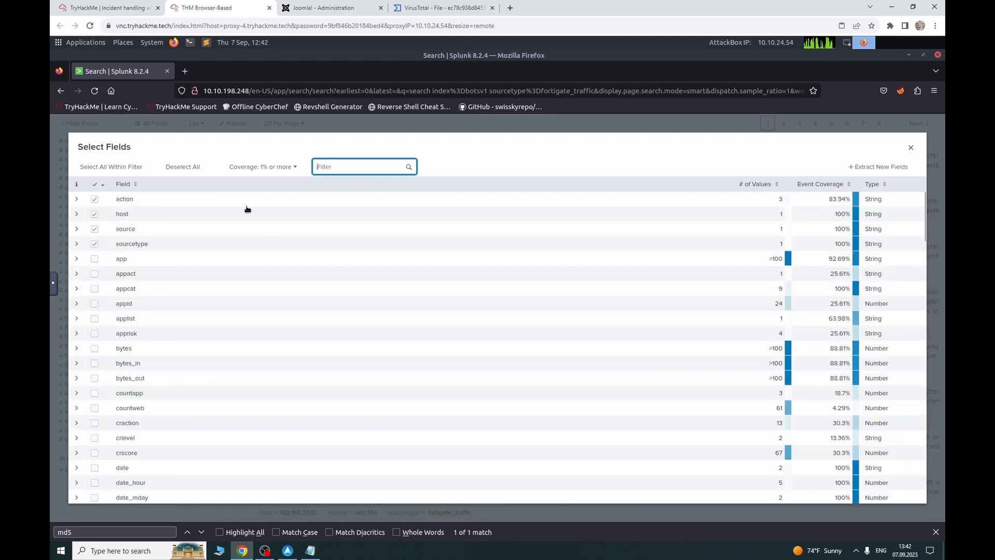
pyautogui.scroll(-5, 154, 322)
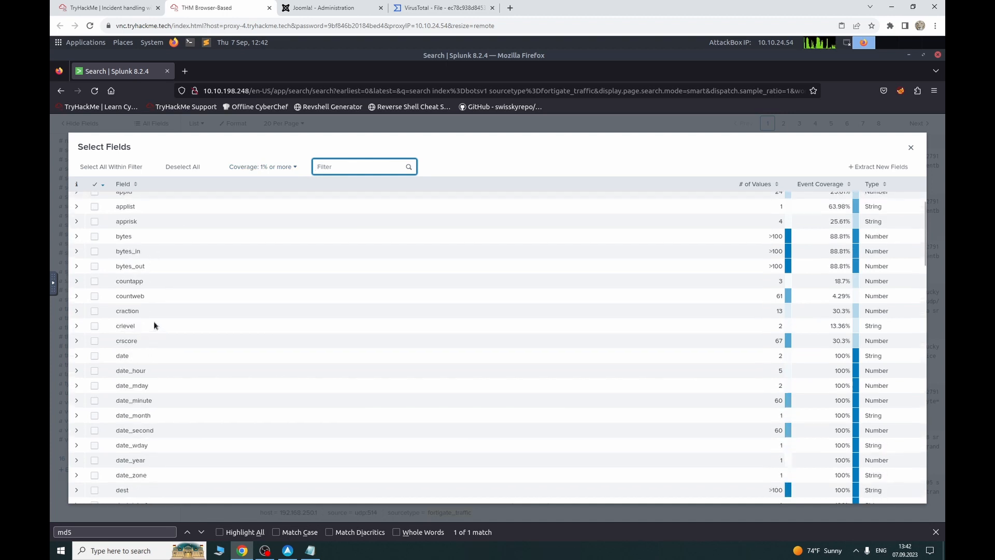
pyautogui.scroll(-5, 154, 321)
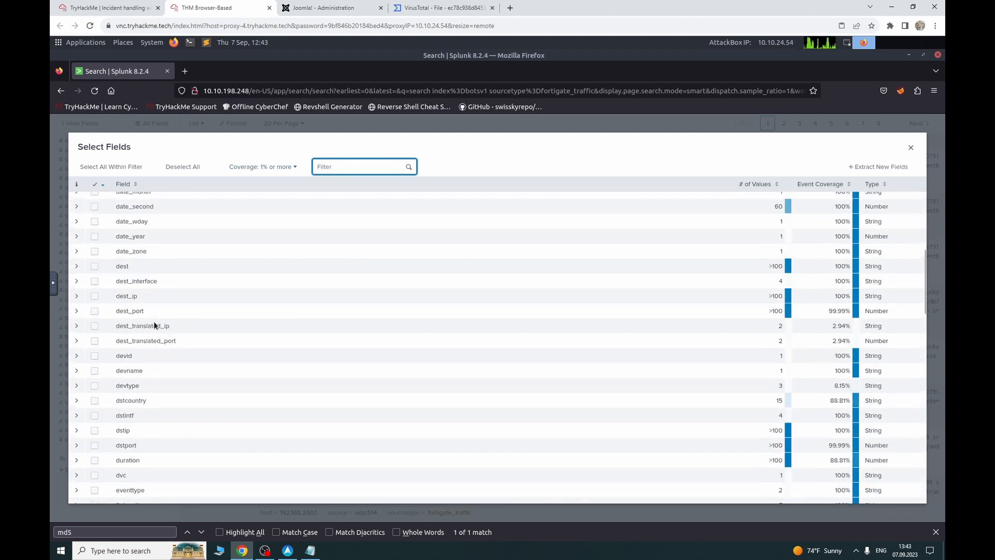
pyautogui.scroll(-4, 154, 325)
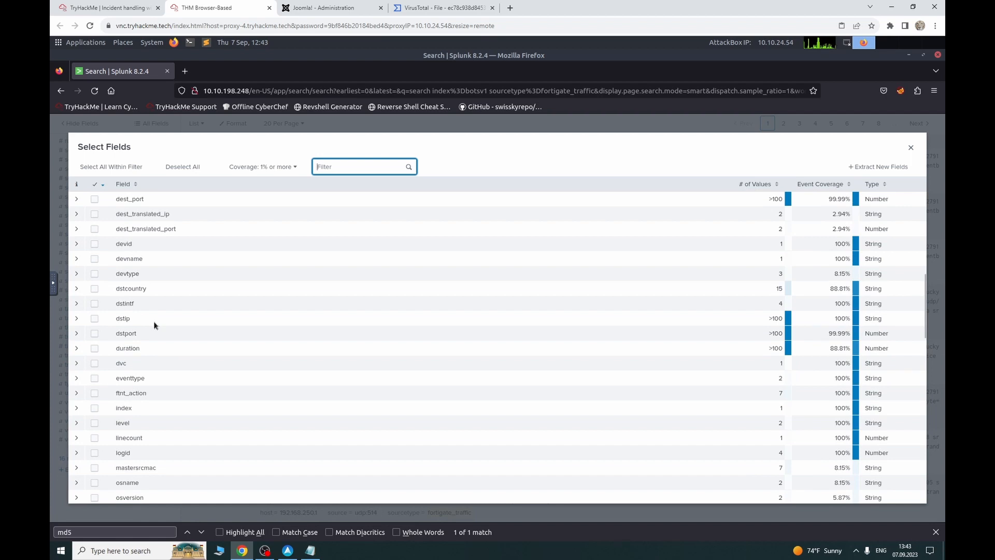
pyautogui.scroll(-5, 153, 325)
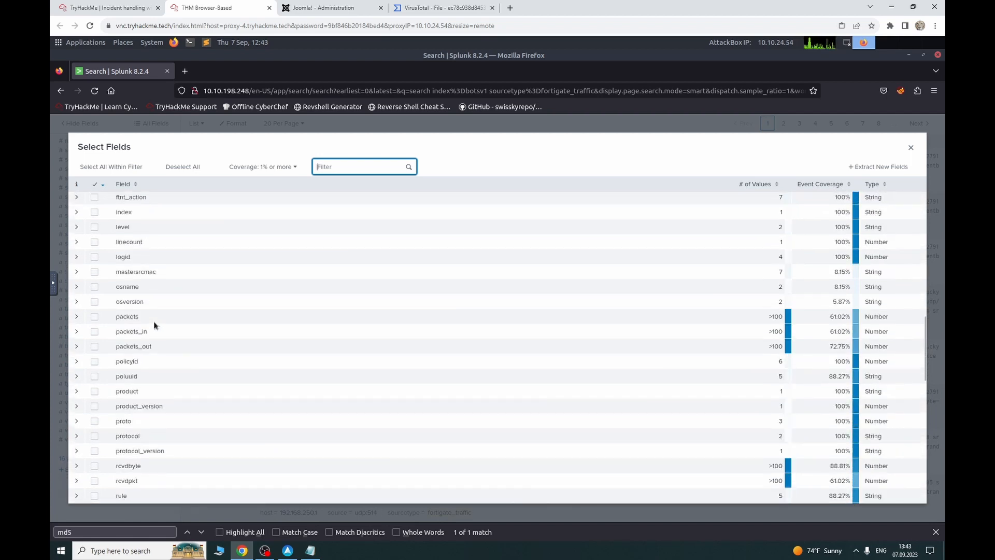
pyautogui.scroll(-5, 154, 325)
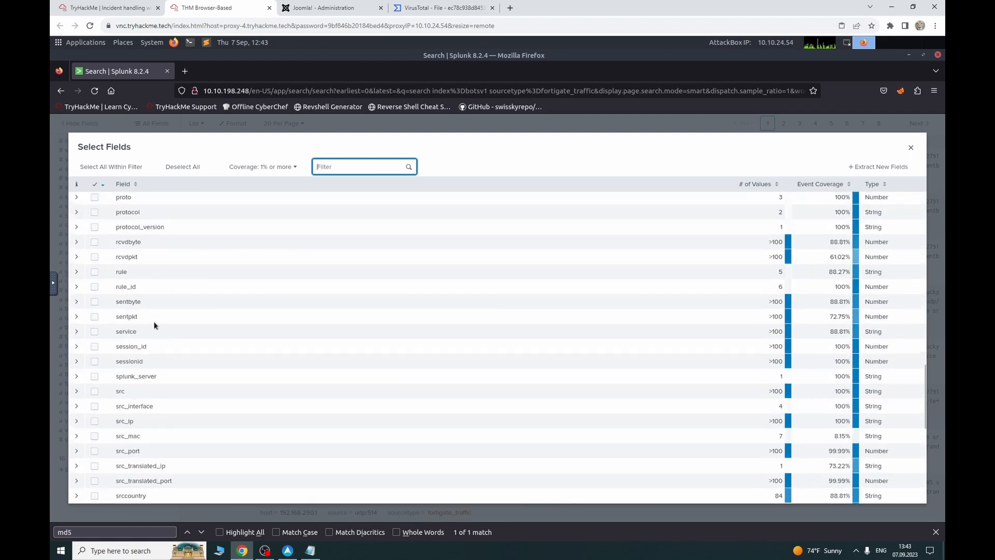
pyautogui.scroll(-5, 154, 325)
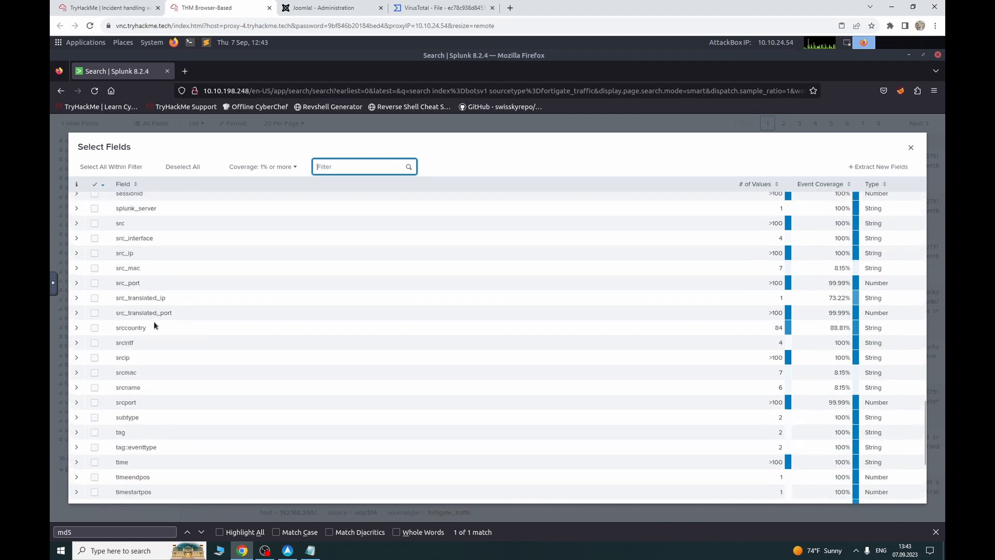
pyautogui.scroll(-2, 154, 325)
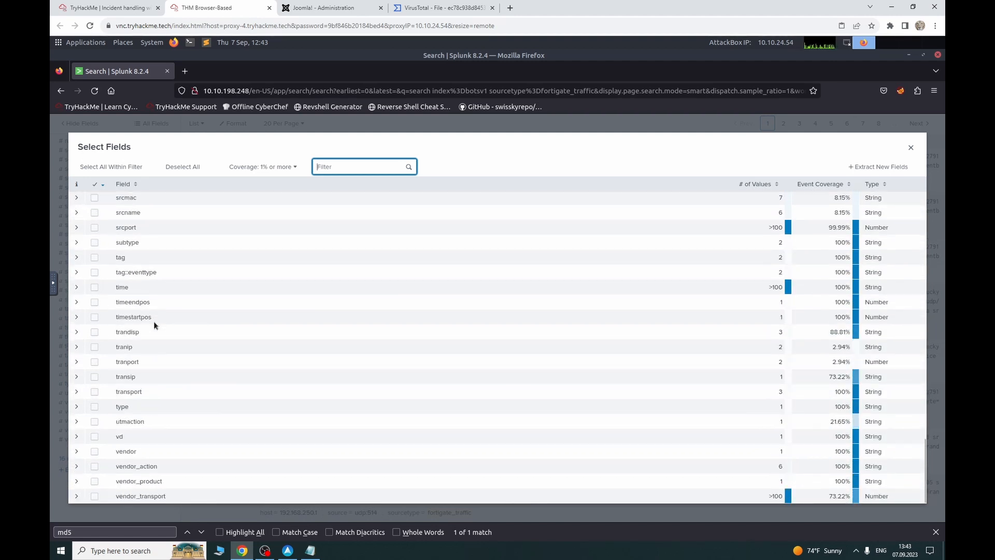
pyautogui.click(911, 147)
pyautogui.scroll(5, 235, 169)
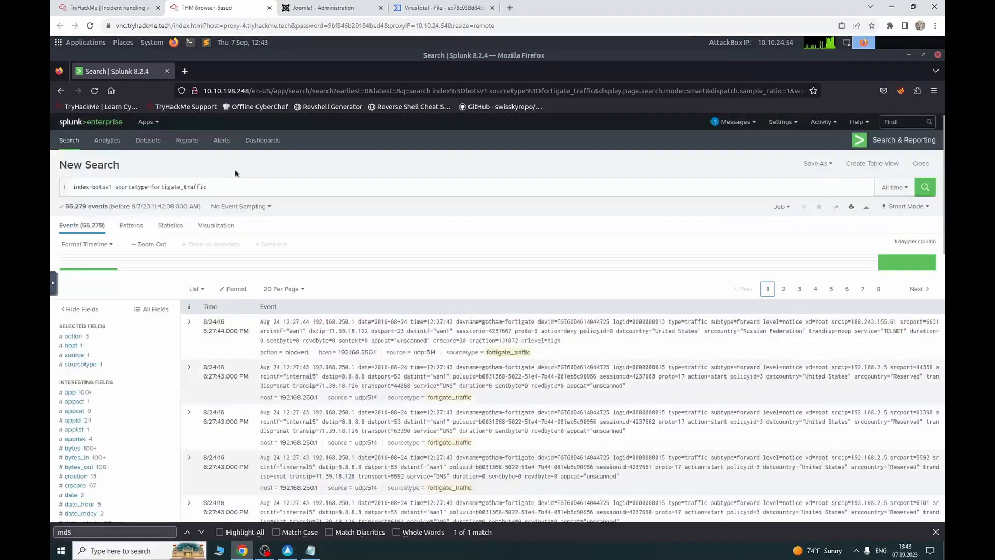
# Step: Replace the fortigate_traffic sourcetype with suricata and run the search
pyautogui.click(106, 8)
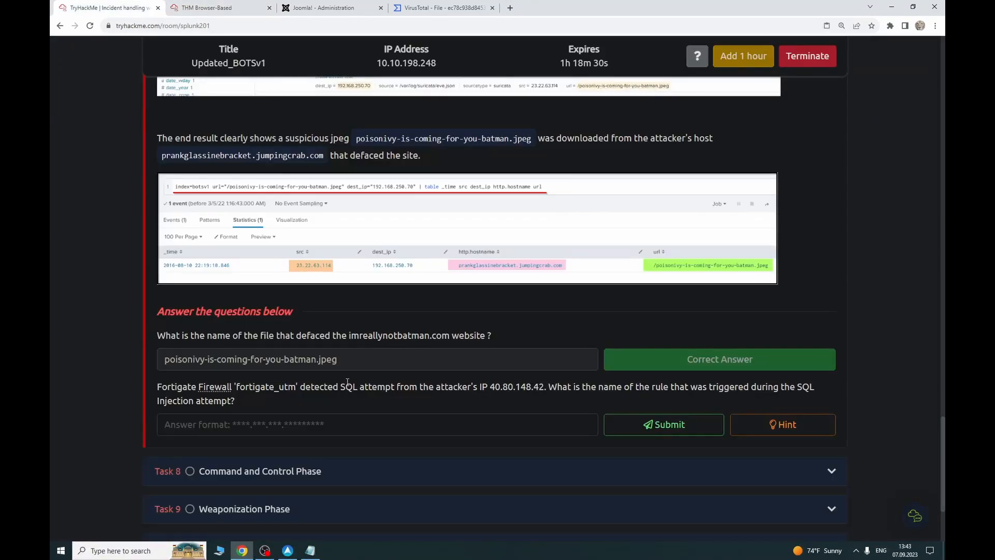
pyautogui.click(222, 7)
pyautogui.moveTo(231, 192); pyautogui.dragTo(161, 186)
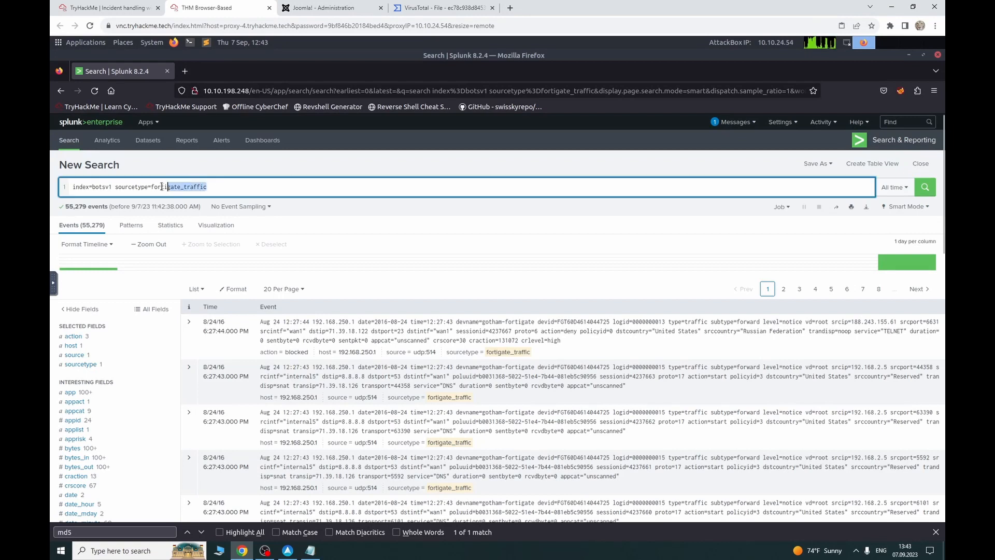
pyautogui.press('BackSpace')
pyautogui.press('BackSpace')
pyautogui.press('BackSpace')
pyautogui.press('BackSpace')
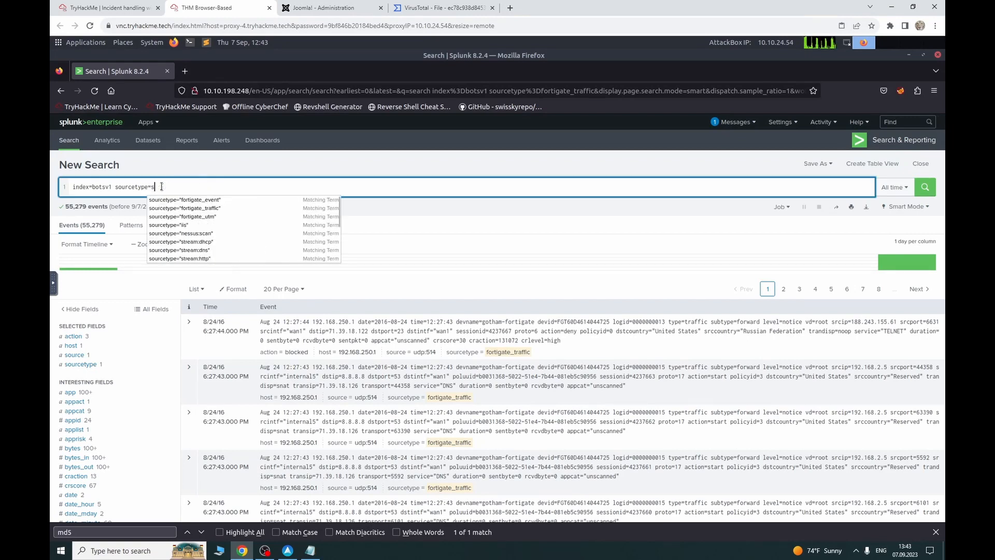
pyautogui.write('sur')
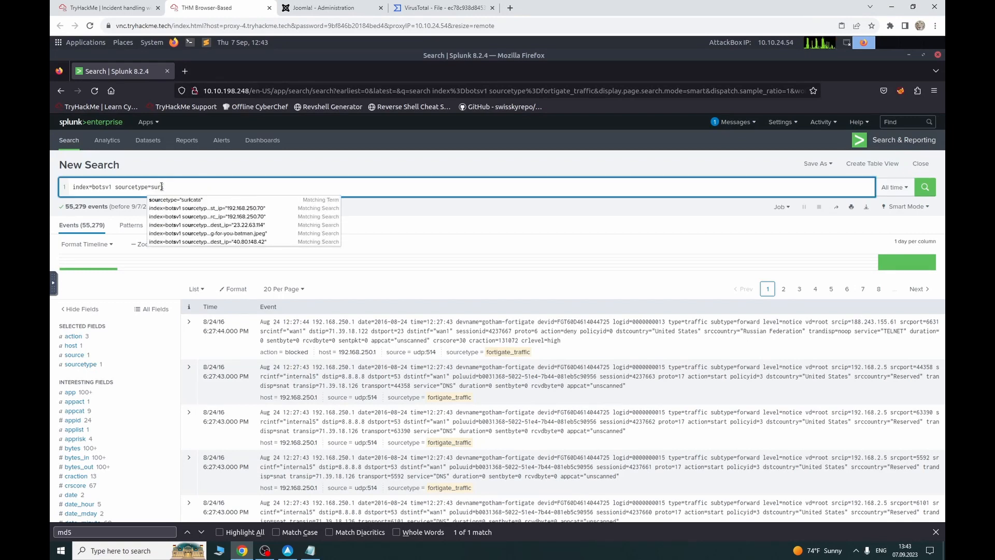
pyautogui.click(165, 199)
pyautogui.press('Return')
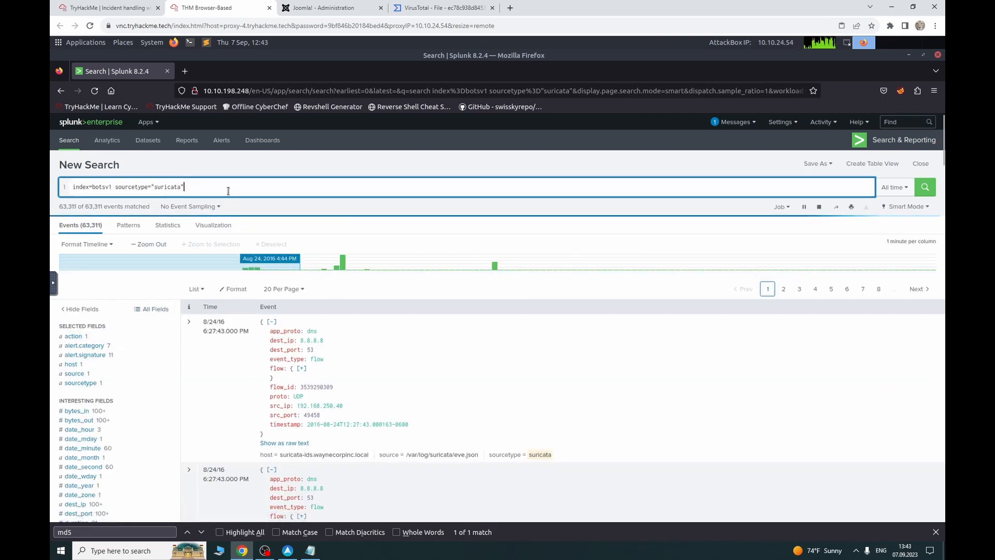
# Step: Add src_ip="40.80.148.42", taken from the TryHackMe question, and rerun the search
pyautogui.write('src_')
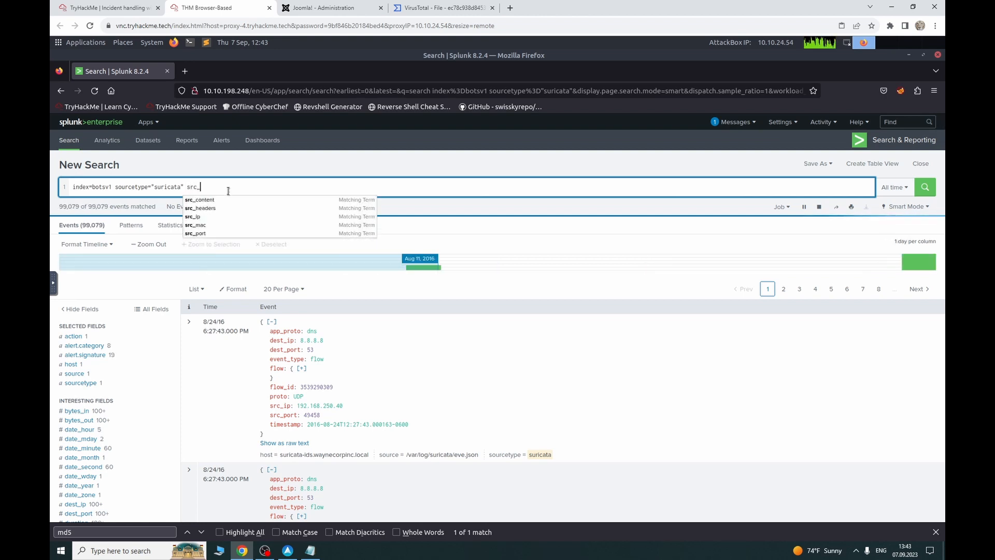
pyautogui.write('ip=')
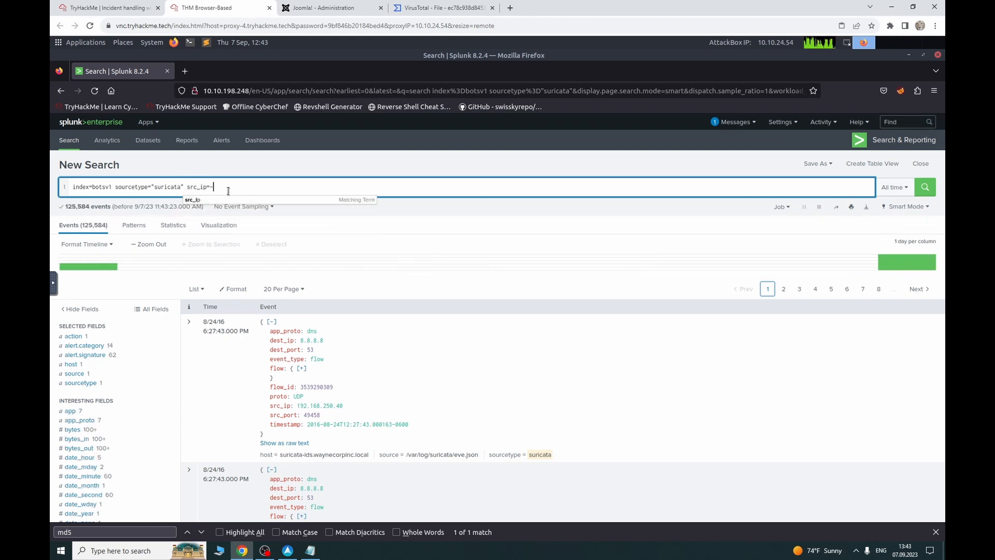
pyautogui.click(87, 7)
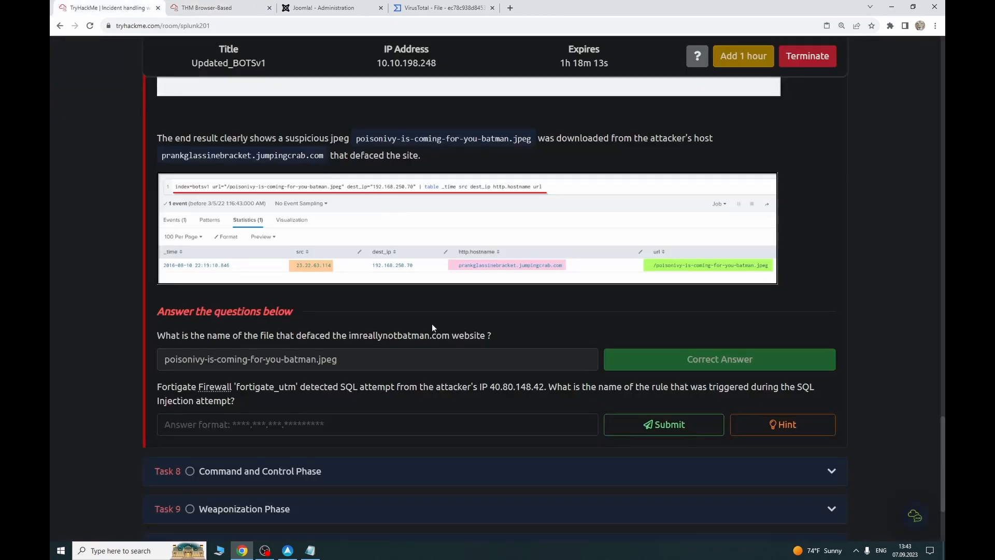
pyautogui.moveTo(489, 388); pyautogui.dragTo(544, 386)
pyautogui.hotkey('ctrl', 'c')
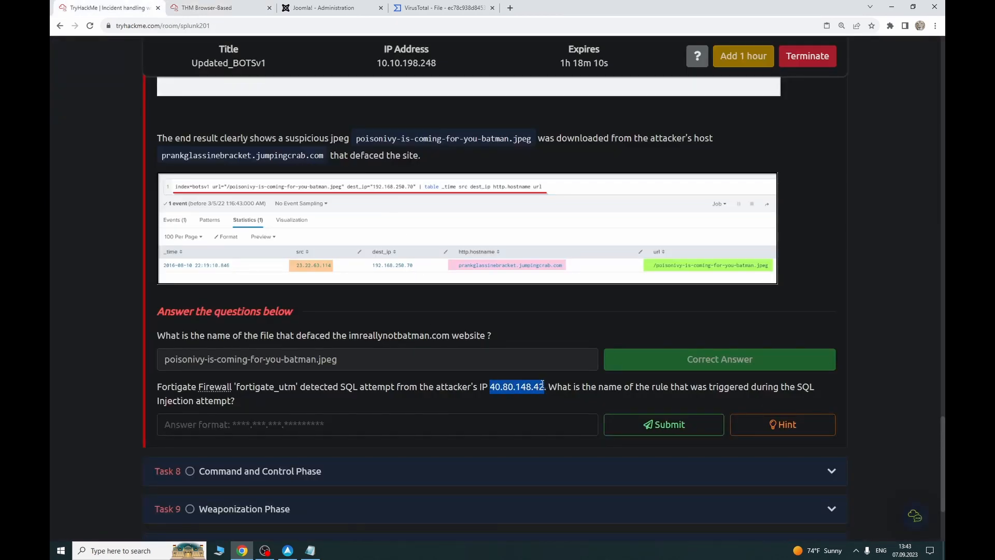
pyautogui.click(171, 7)
pyautogui.write('""')
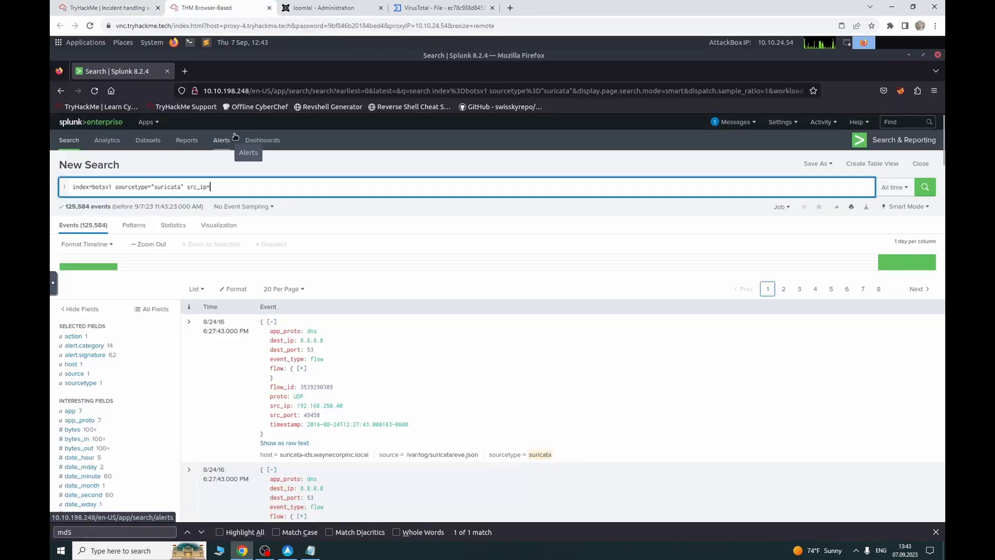
pyautogui.hotkey('ctrl', 'v')
pyautogui.press('Return')
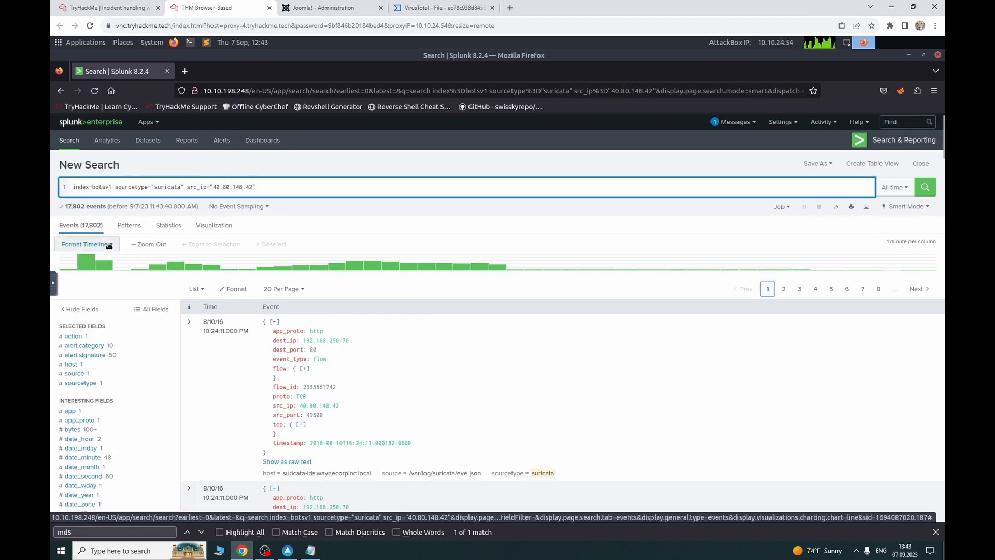
# Step: Compare the top alert.category and alert.signature values for the attacker's events
pyautogui.click(106, 8)
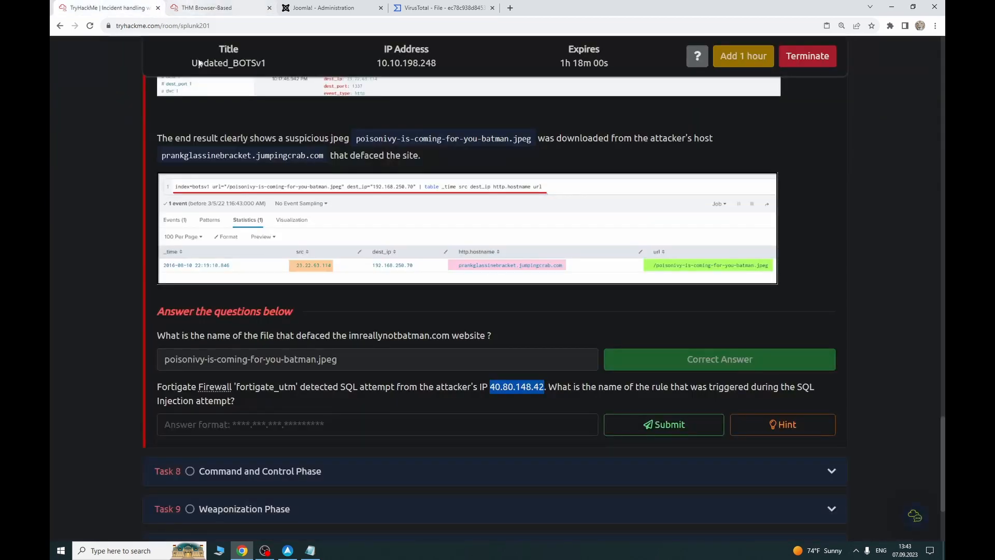
pyautogui.click(257, 6)
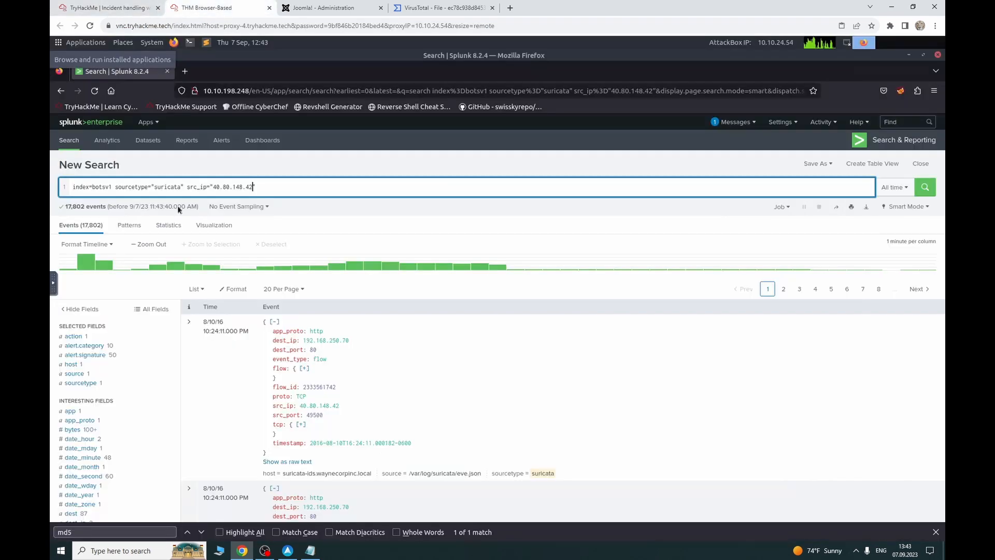
pyautogui.click(92, 353)
pyautogui.click(98, 345)
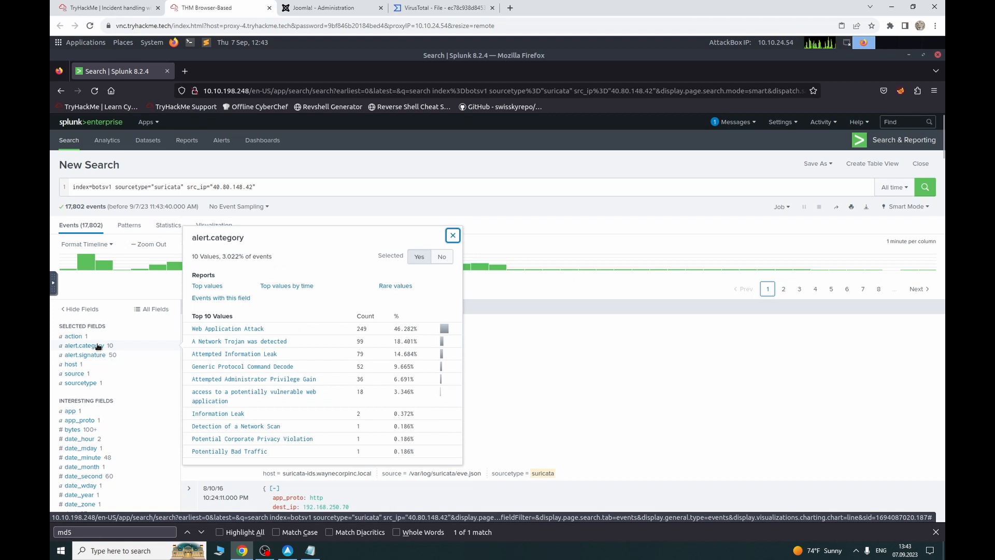
pyautogui.click(97, 356)
pyautogui.click(102, 345)
pyautogui.click(106, 357)
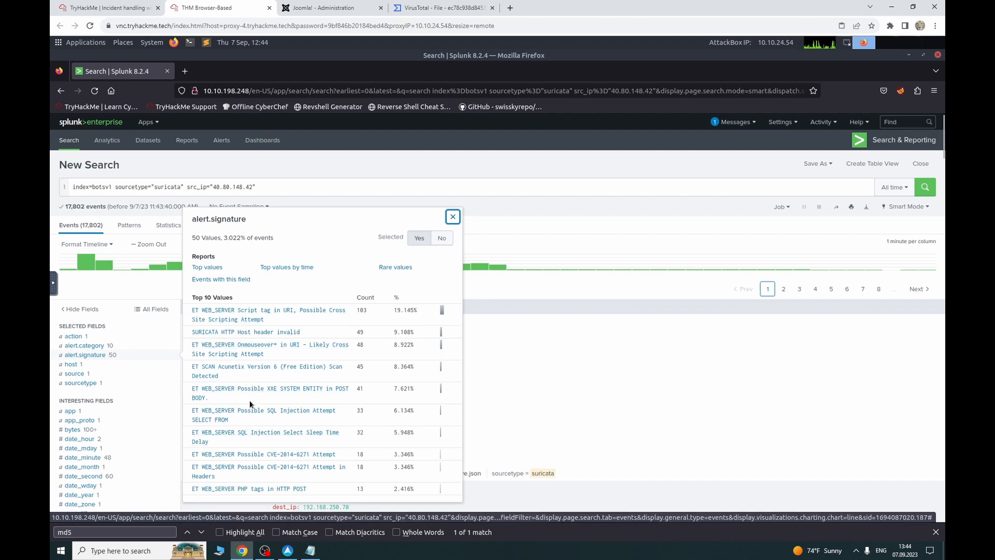
# Step: Copy the 'ET WEB_SERVER Possible SQL Injection Attempt SELECT FROM' signature and close the popup
pyautogui.moveTo(229, 421); pyautogui.dragTo(223, 410)
pyautogui.moveTo(224, 411); pyautogui.dragTo(252, 425)
pyautogui.click(233, 424)
pyautogui.tripleClick(217, 418)
pyautogui.hotkey('ctrl', 'c')
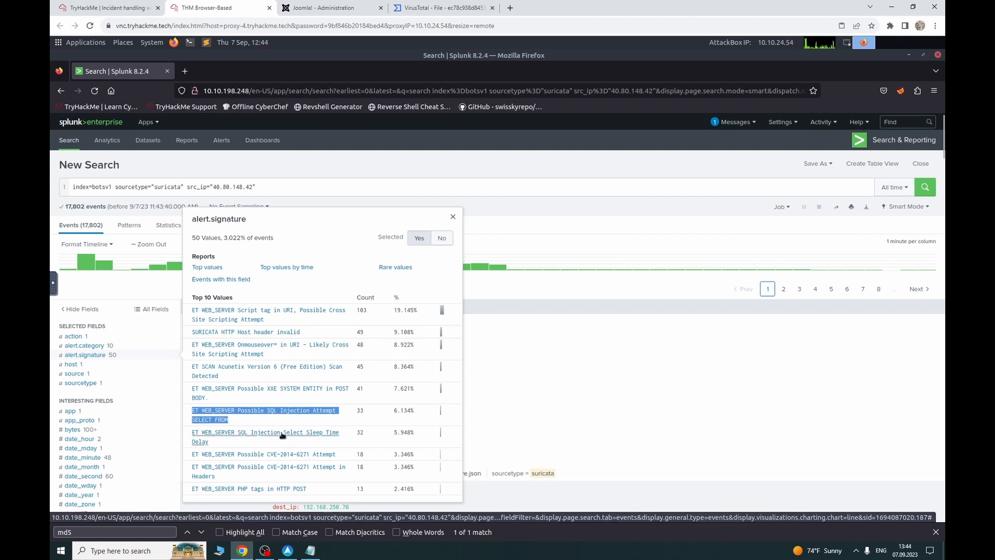
pyautogui.click(248, 169)
pyautogui.scroll(-10, 134, 450)
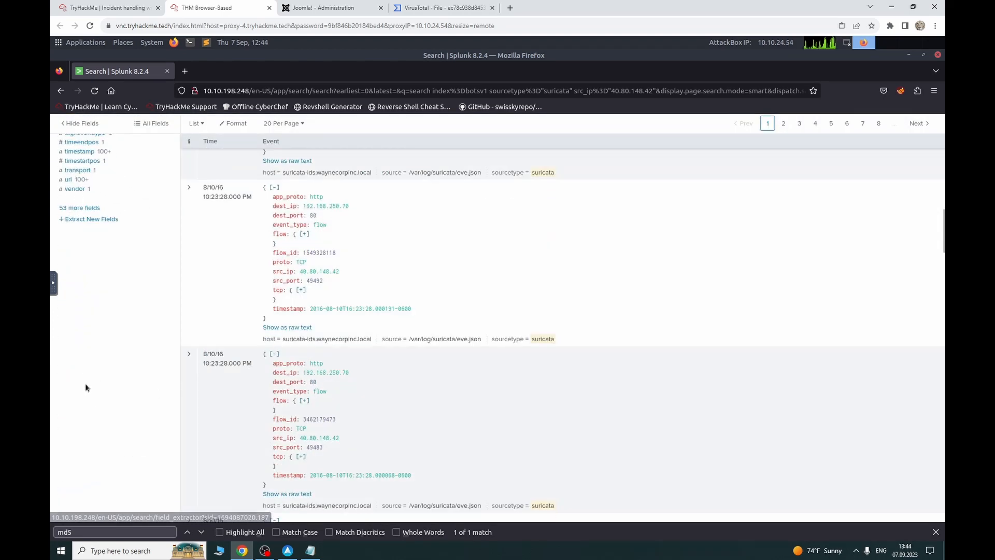
# Step: Filter the full field list and add alert.action and alert.severity to the selected fields
pyautogui.click(88, 208)
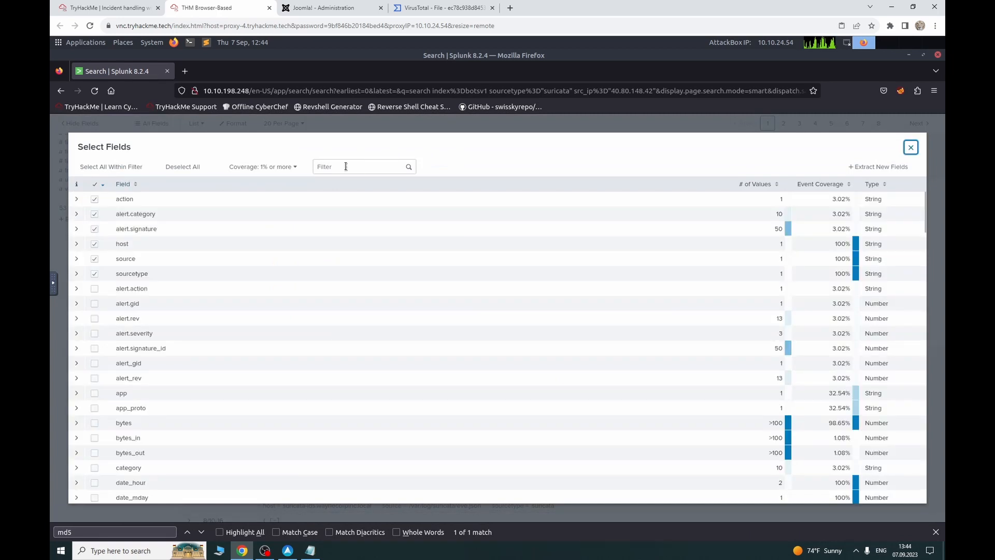
pyautogui.click(345, 166)
pyautogui.write('att')
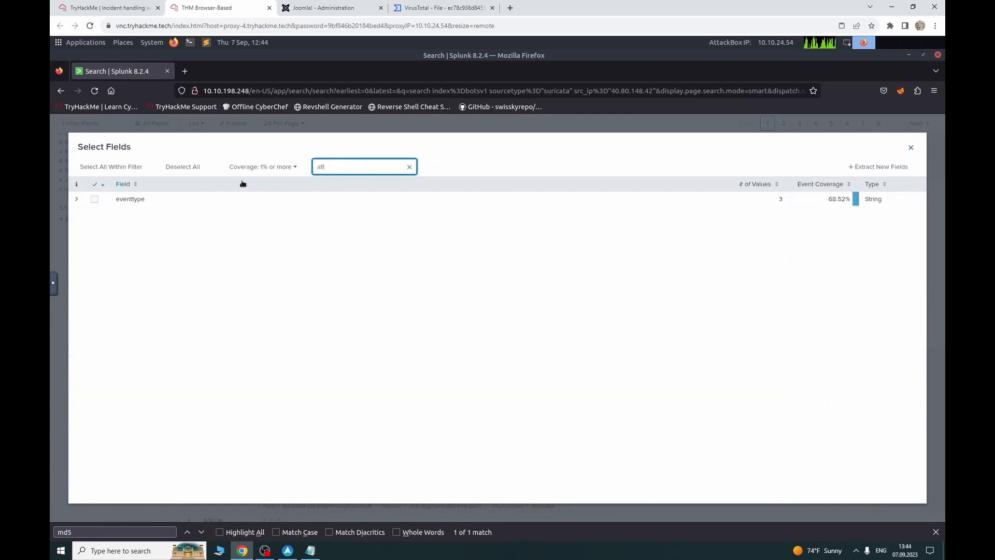
pyautogui.press('BackSpace')
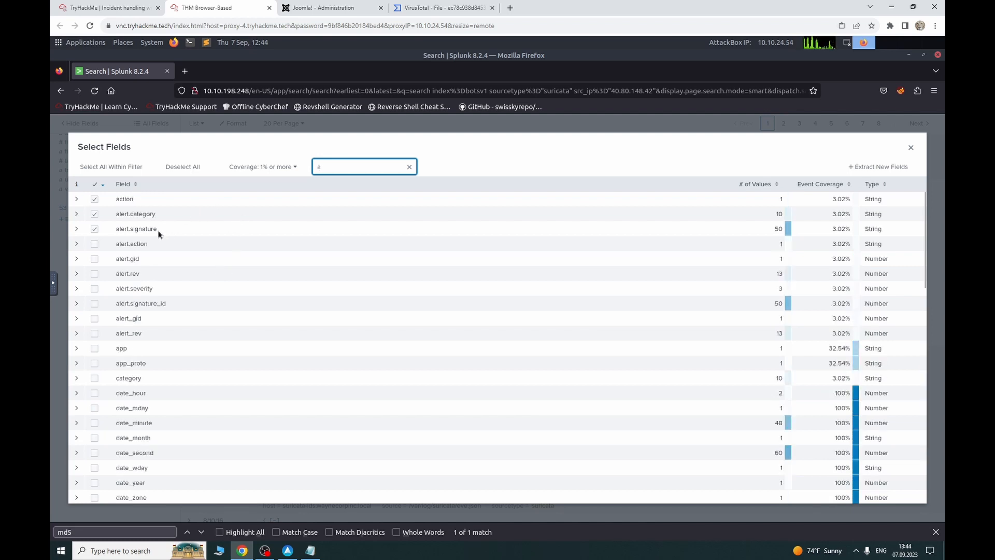
pyautogui.click(95, 244)
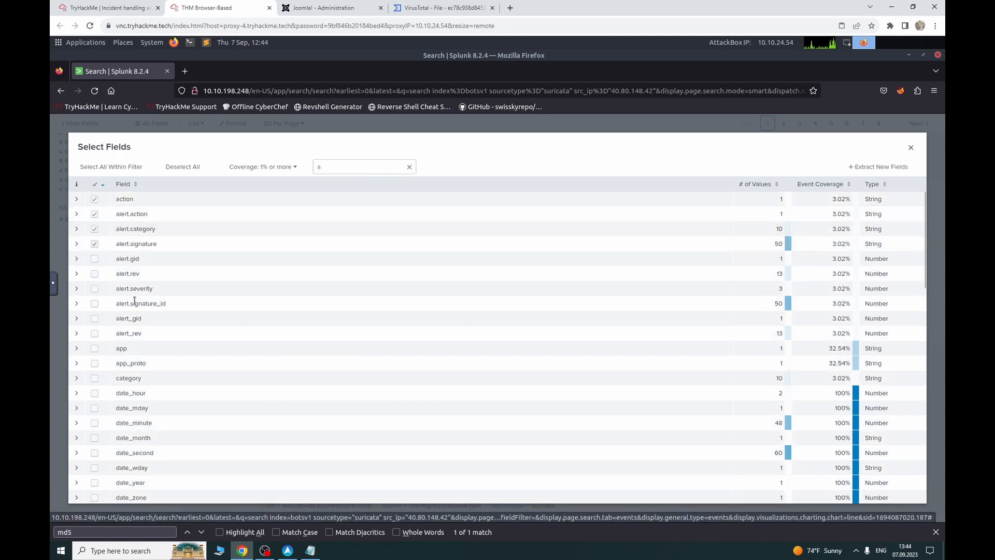
pyautogui.click(94, 290)
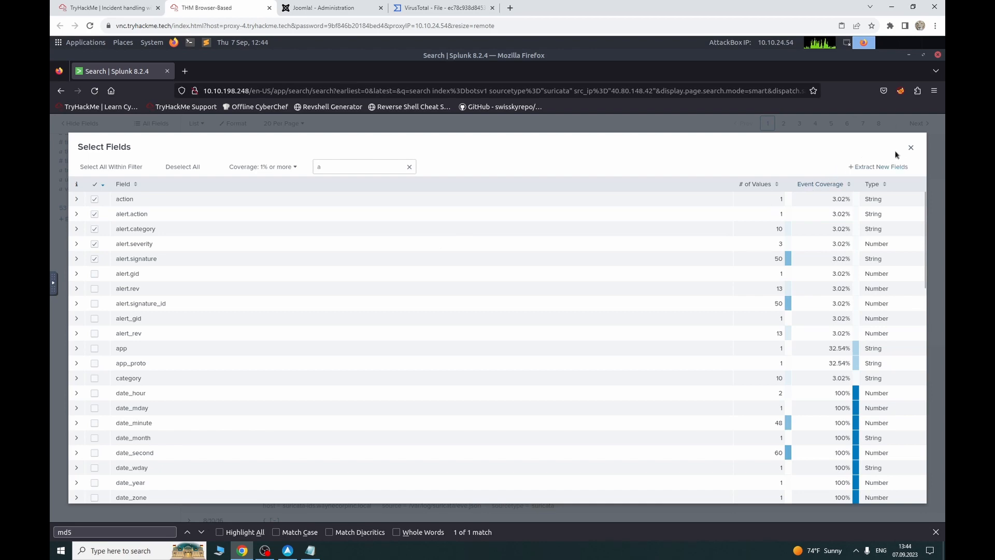
pyautogui.click(911, 147)
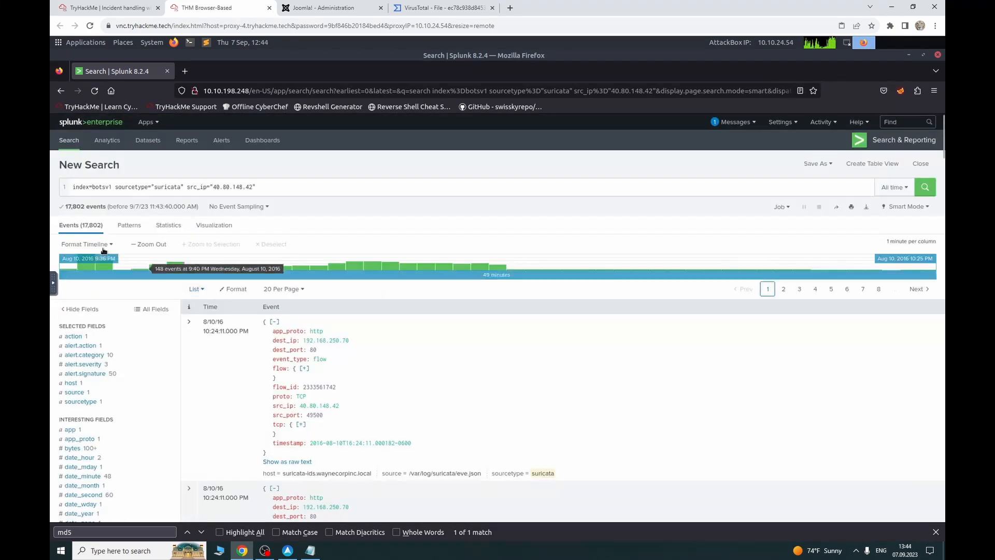
# Step: Review the value summaries for action, alert.category, alert.severity and alert.signature, then return to TryHackMe
pyautogui.click(105, 355)
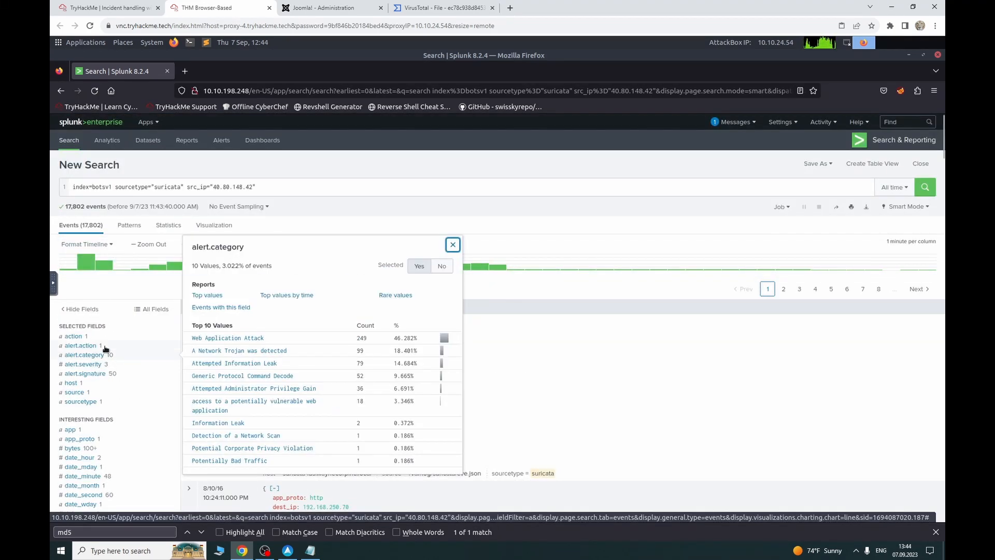
pyautogui.click(104, 346)
pyautogui.click(104, 354)
pyautogui.click(102, 338)
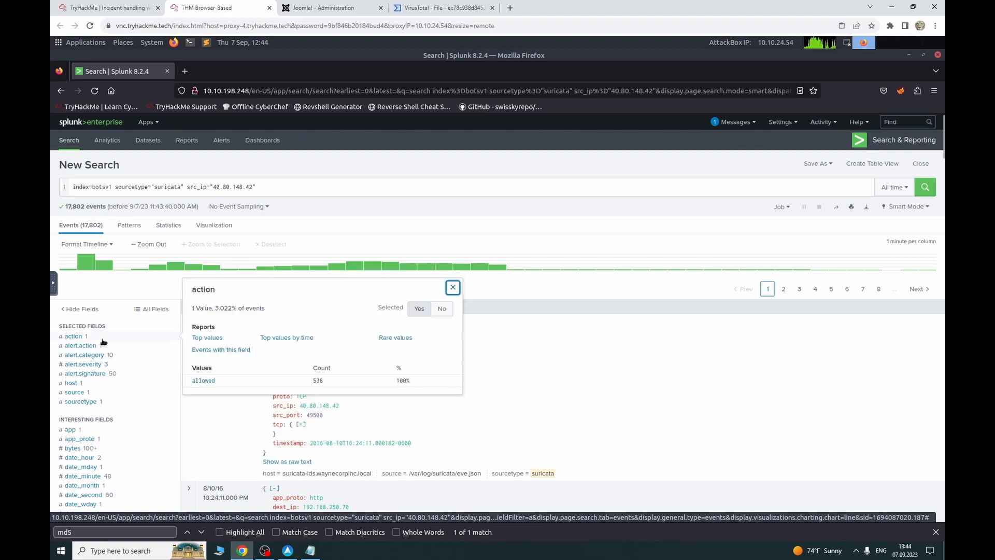
pyautogui.click(102, 355)
pyautogui.click(104, 364)
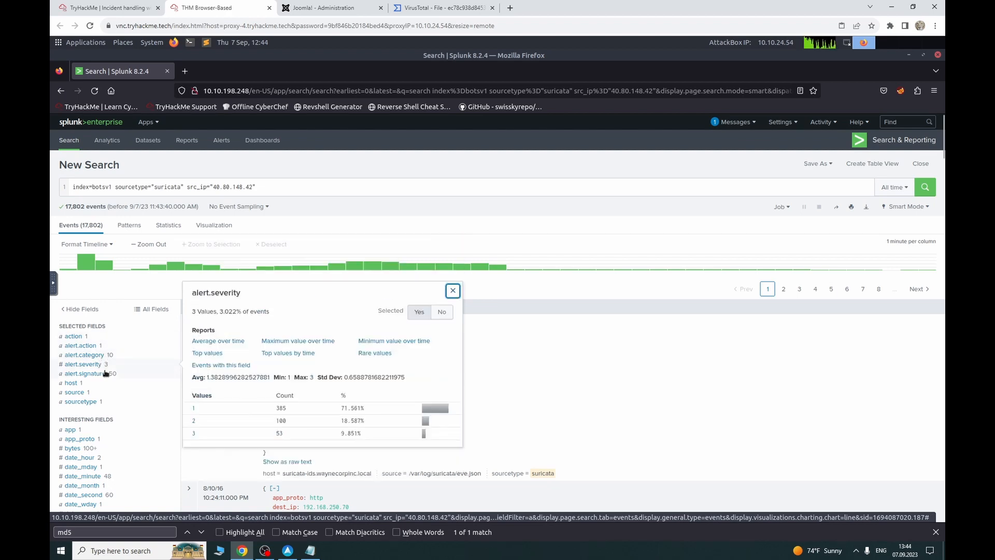
pyautogui.click(106, 374)
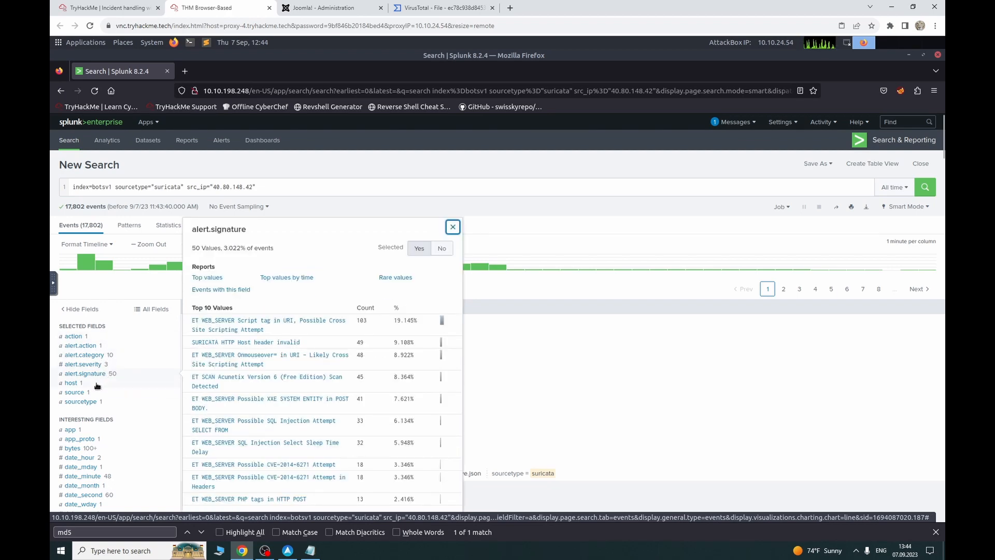
pyautogui.click(97, 384)
pyautogui.click(104, 374)
pyautogui.click(123, 13)
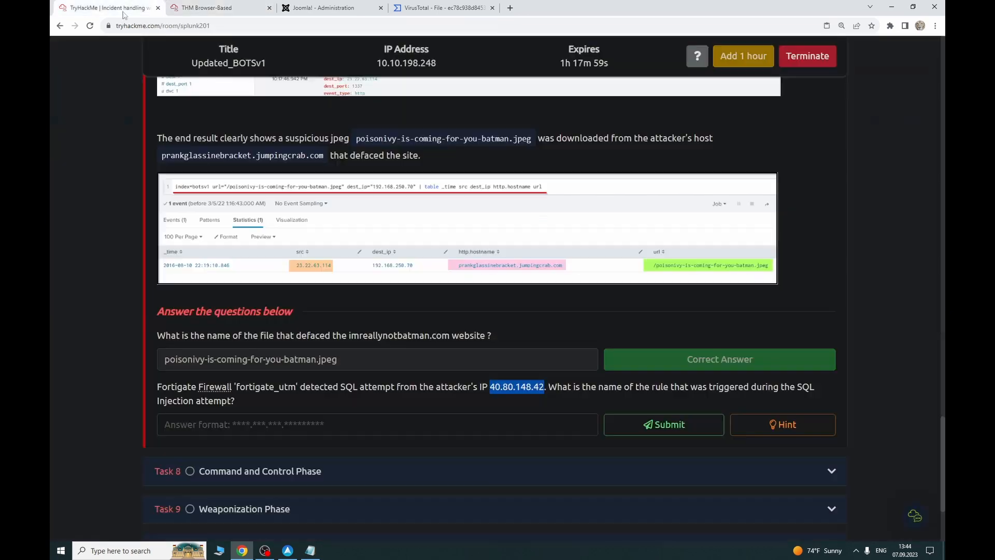
# Step: Submit the copied signature as the answer, clear it after rejection, and read the hint
pyautogui.click(289, 423)
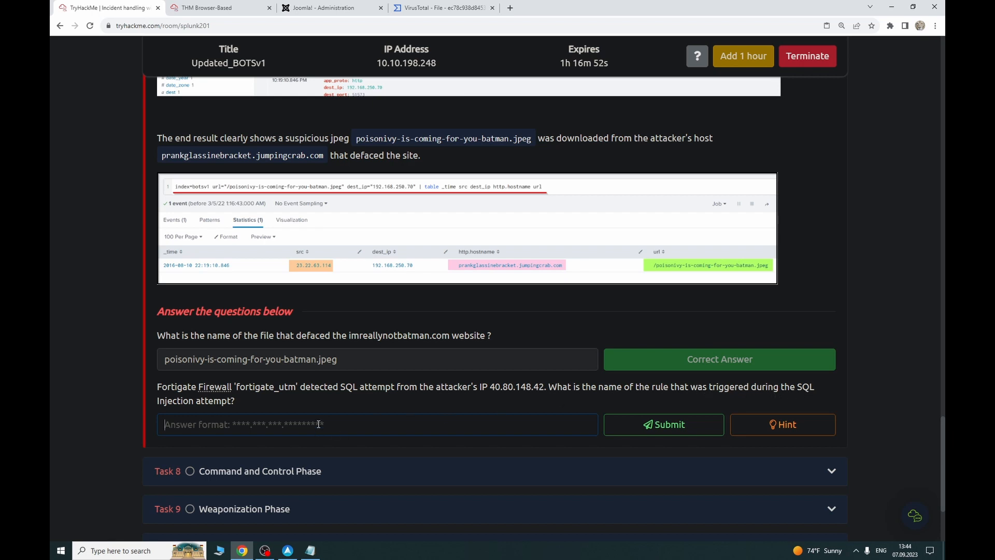
pyautogui.hotkey('ctrl', 'v')
pyautogui.press('Return')
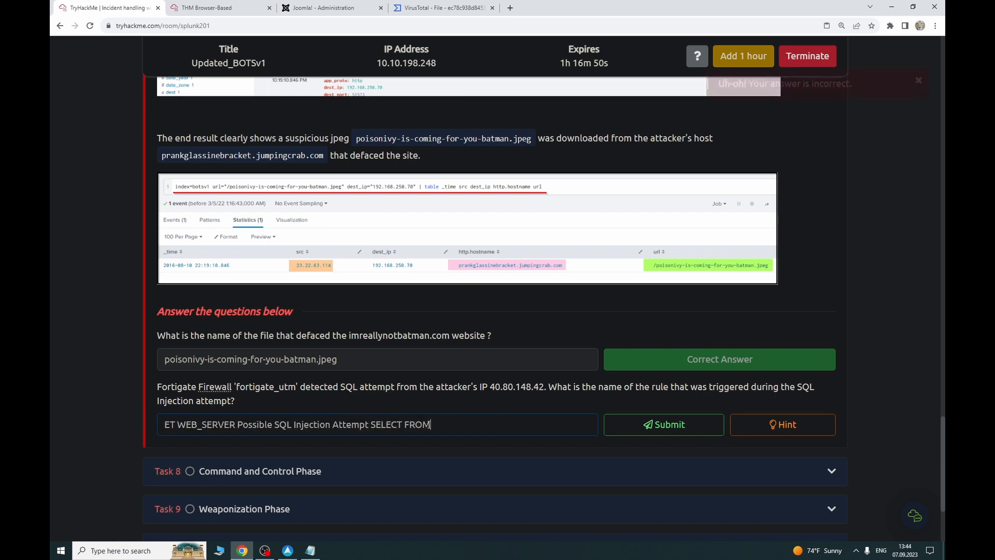
pyautogui.hotkey('ctrl', 'a')
pyautogui.press('BackSpace')
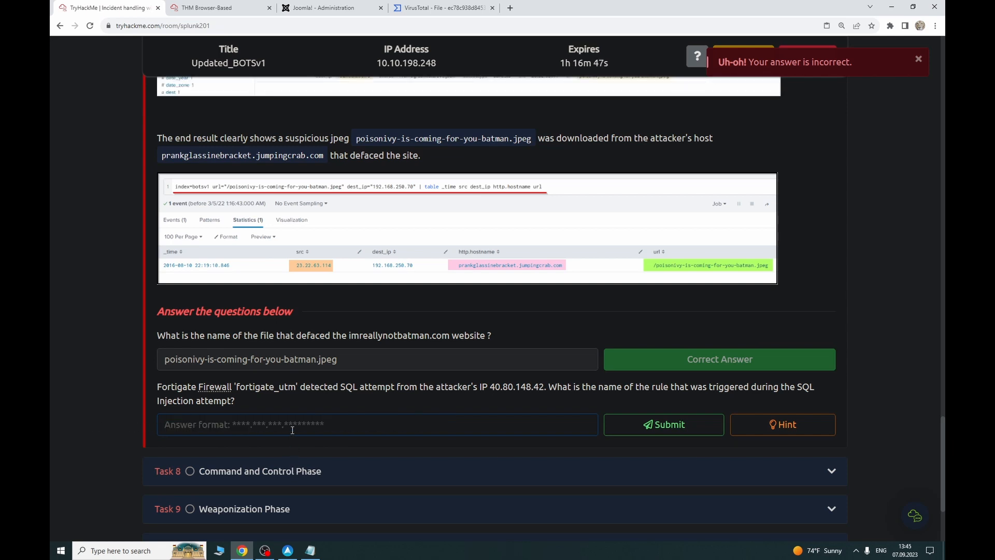
pyautogui.click(739, 431)
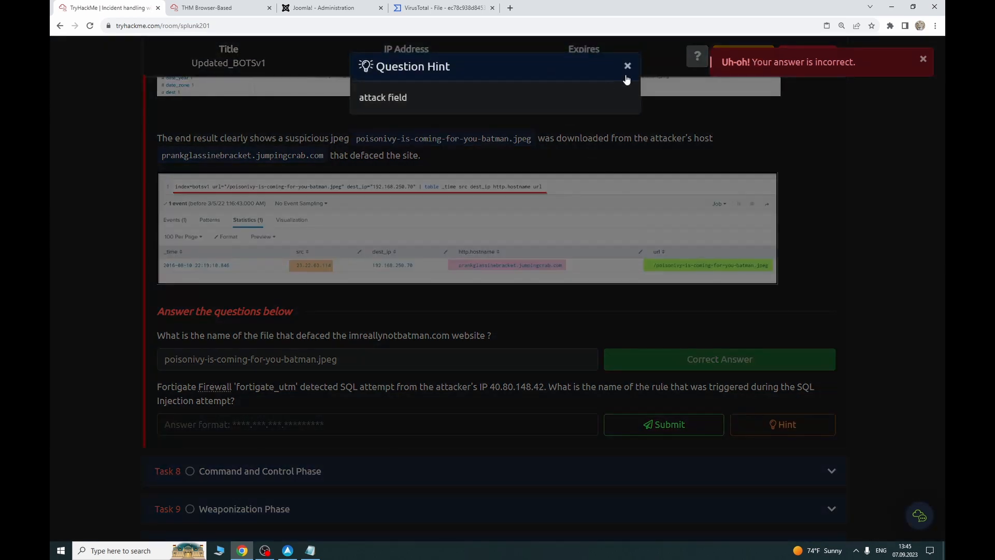
pyautogui.click(627, 67)
# Step: Compare the question against the Splunk results, then close the signature summary to edit the query
pyautogui.click(218, 8)
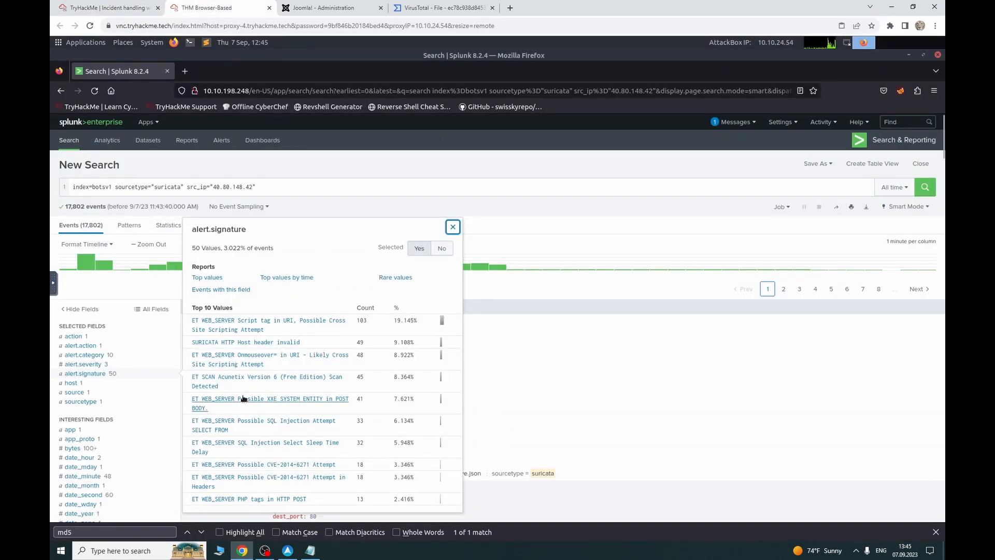
pyautogui.click(123, 7)
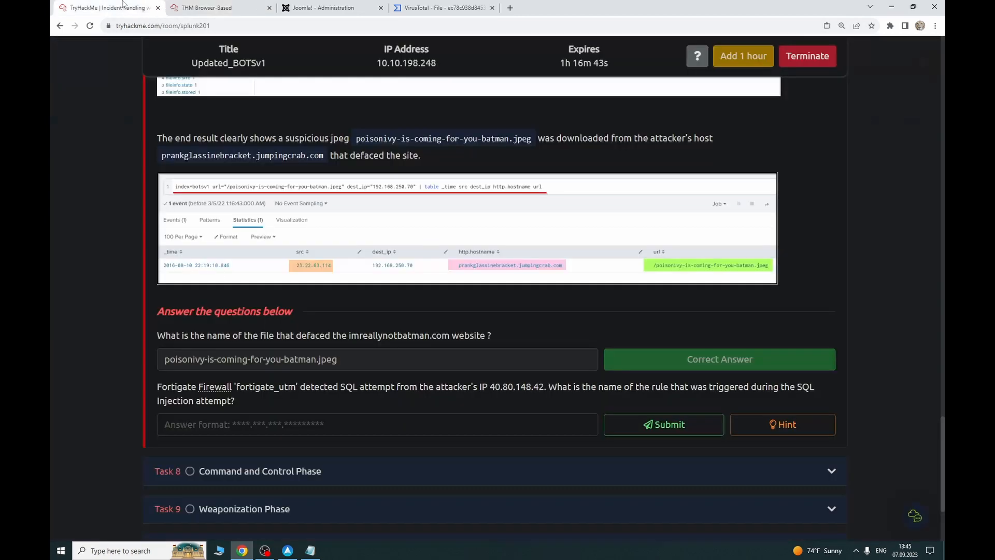
pyautogui.click(207, 8)
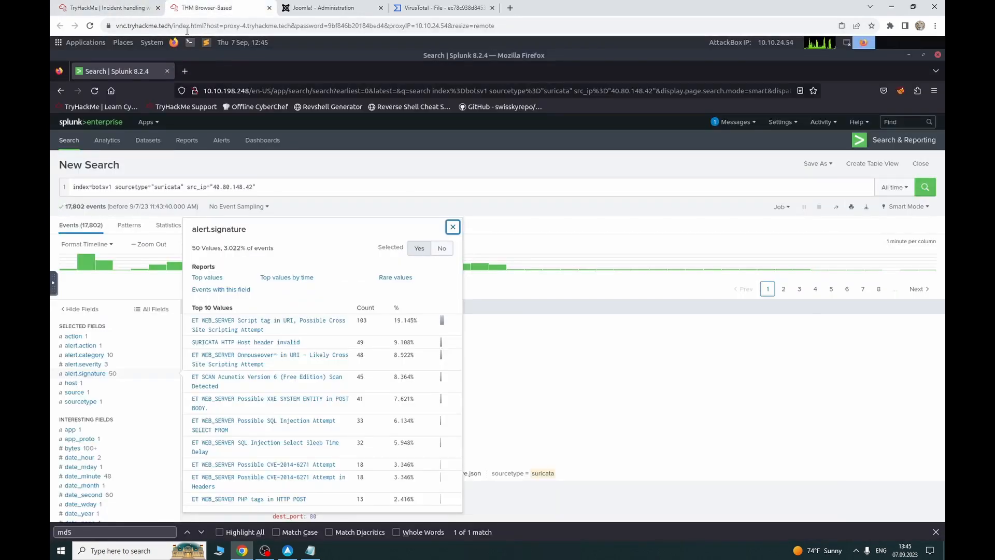
pyautogui.click(104, 7)
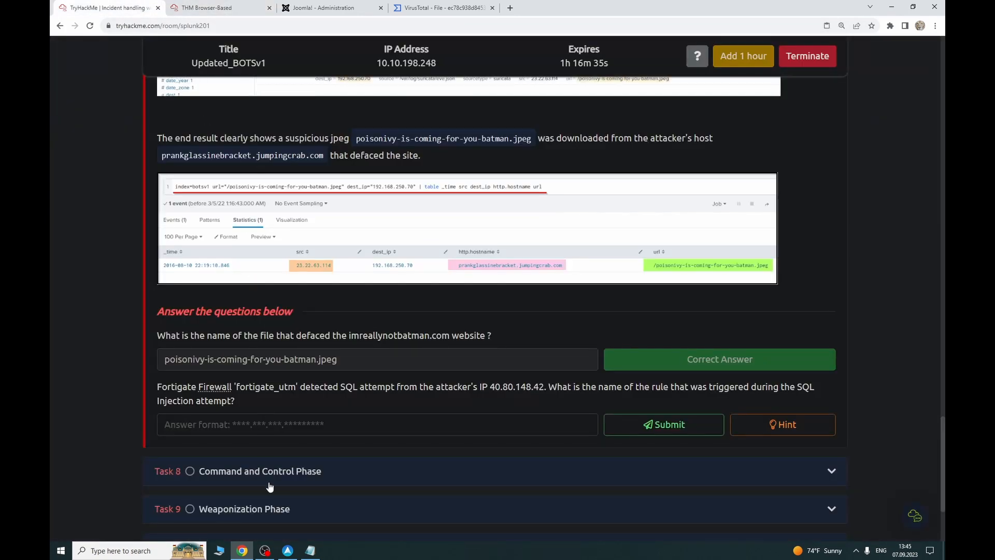
pyautogui.click(266, 551)
pyautogui.click(270, 553)
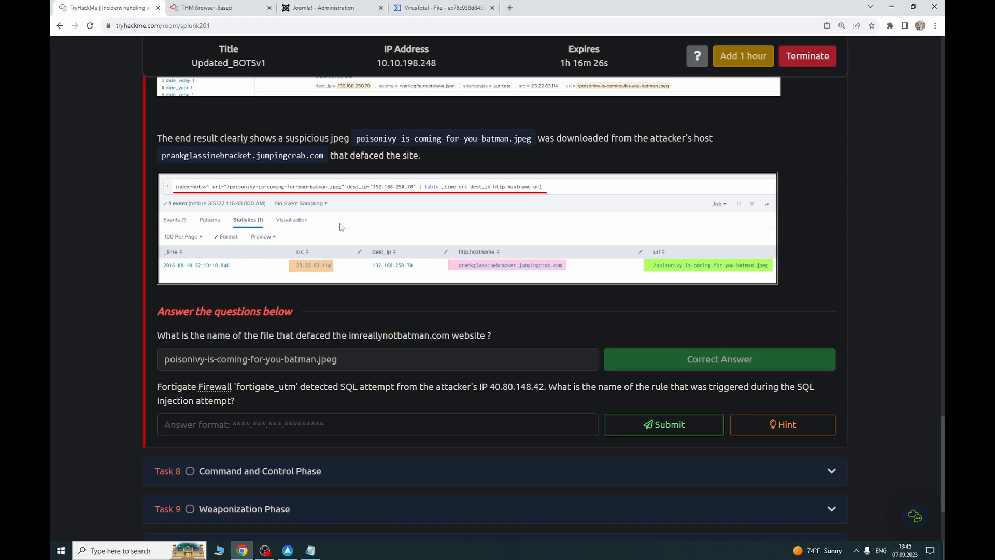
pyautogui.click(207, 8)
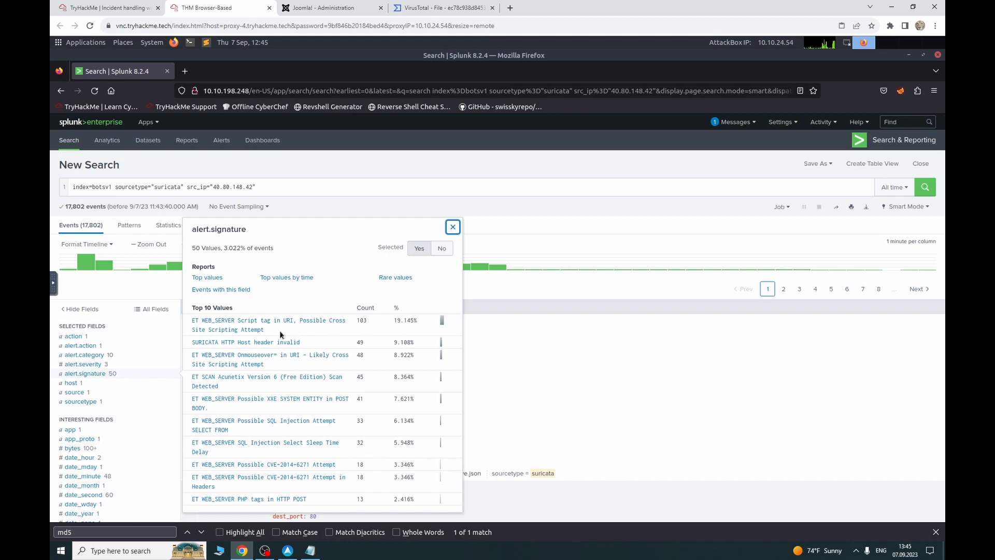
pyautogui.click(114, 7)
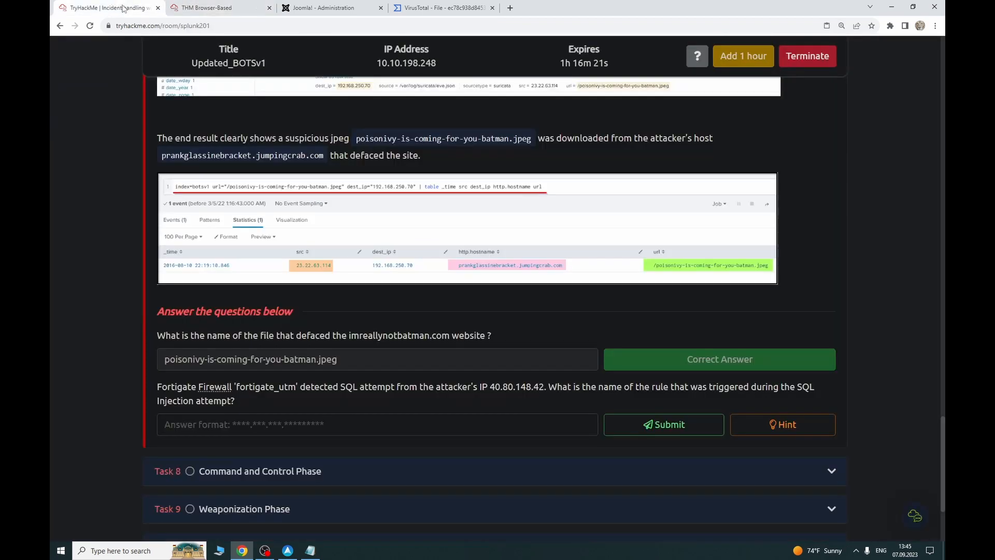
pyautogui.click(228, 7)
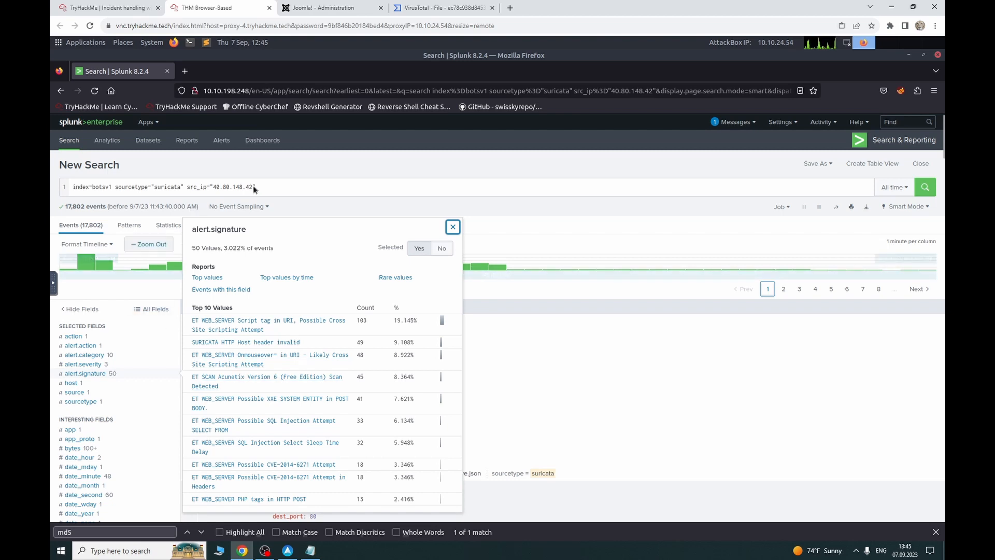
pyautogui.click(267, 184)
pyautogui.keyDown('shift'); pyautogui.click(167, 185); pyautogui.keyUp('shift')
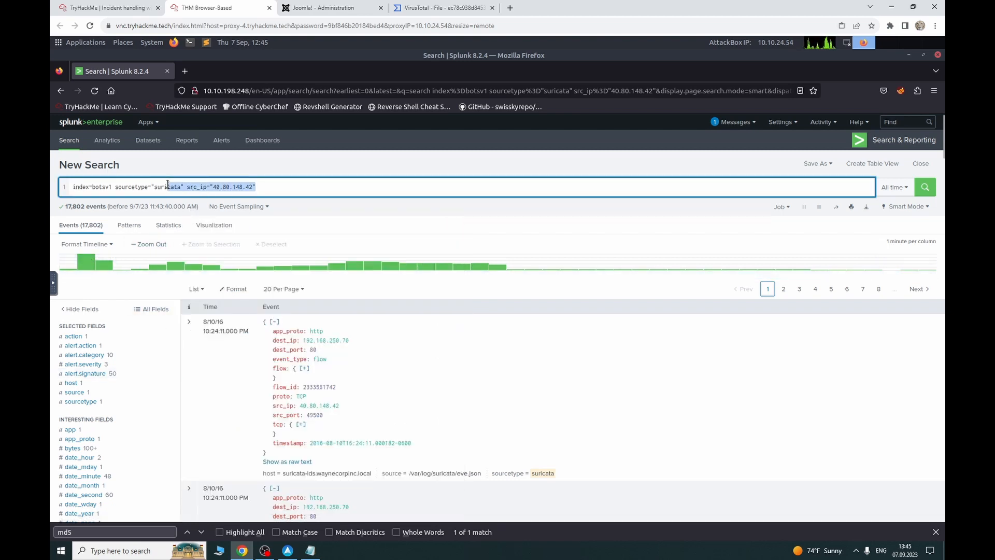
pyautogui.press('BackSpace')
pyautogui.press('BackSpace')
pyautogui.press('BackSpace')
pyautogui.press('BackSpace')
pyautogui.press('BackSpace')
pyautogui.press('BackSpace')
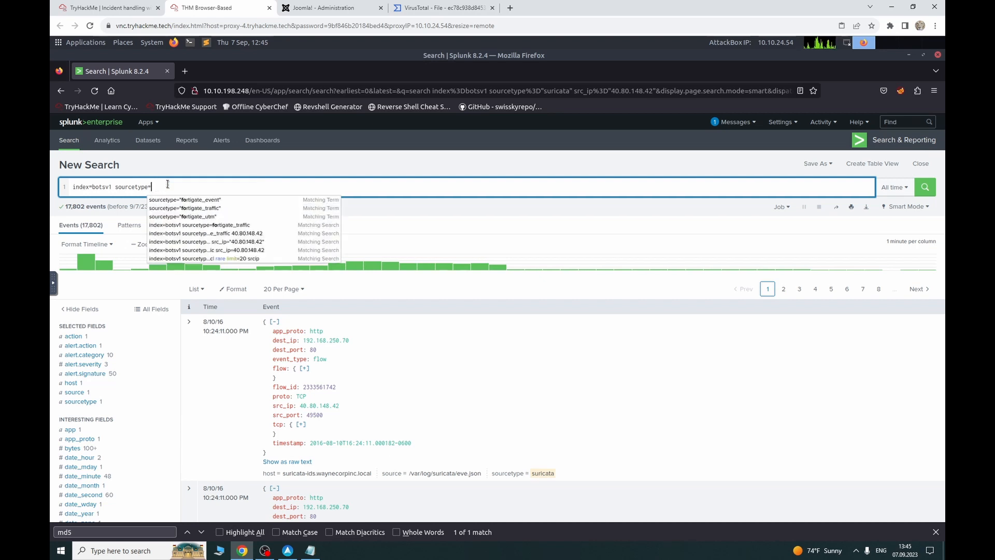
pyautogui.write('"forti')
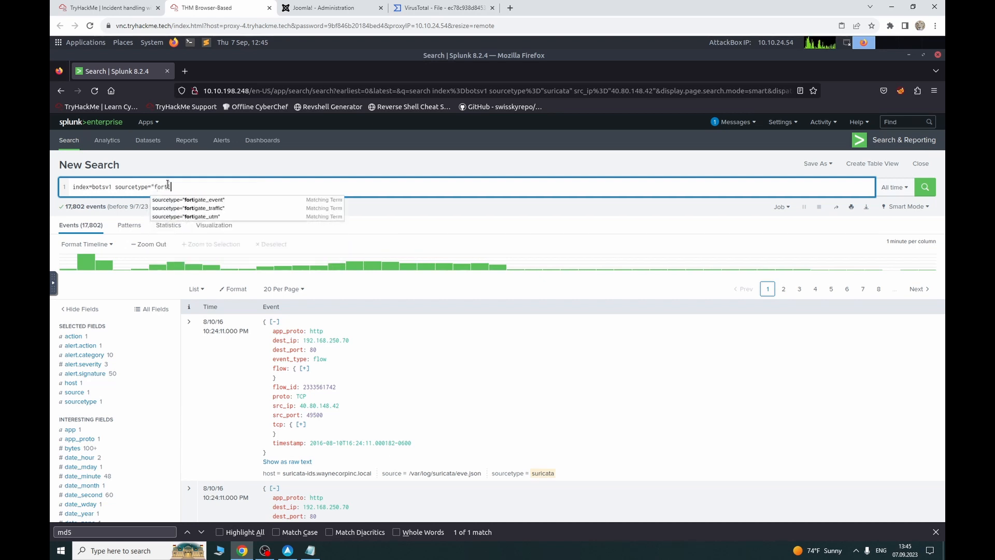
pyautogui.press('Down')
pyautogui.press('Down')
pyautogui.press('Down')
pyautogui.press('Return')
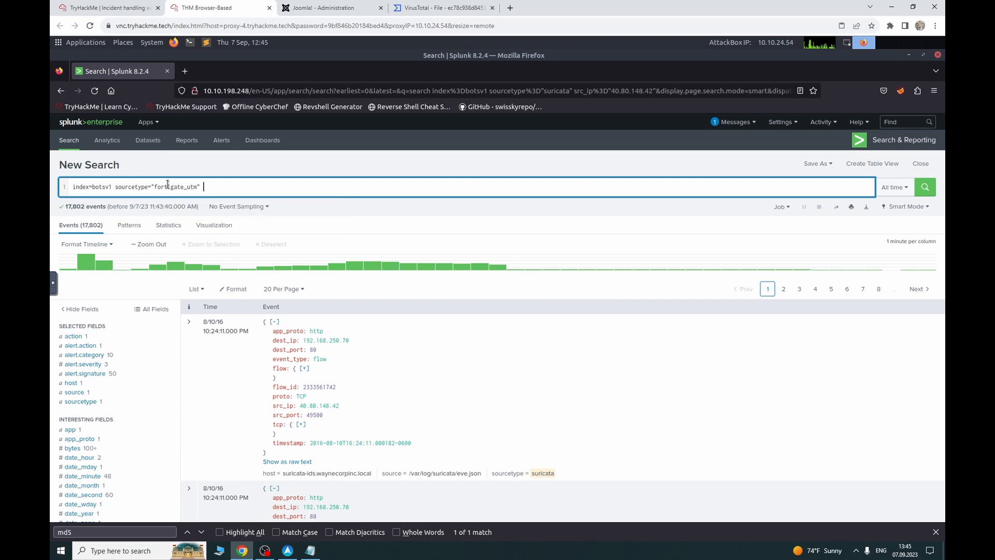
pyautogui.press('Return')
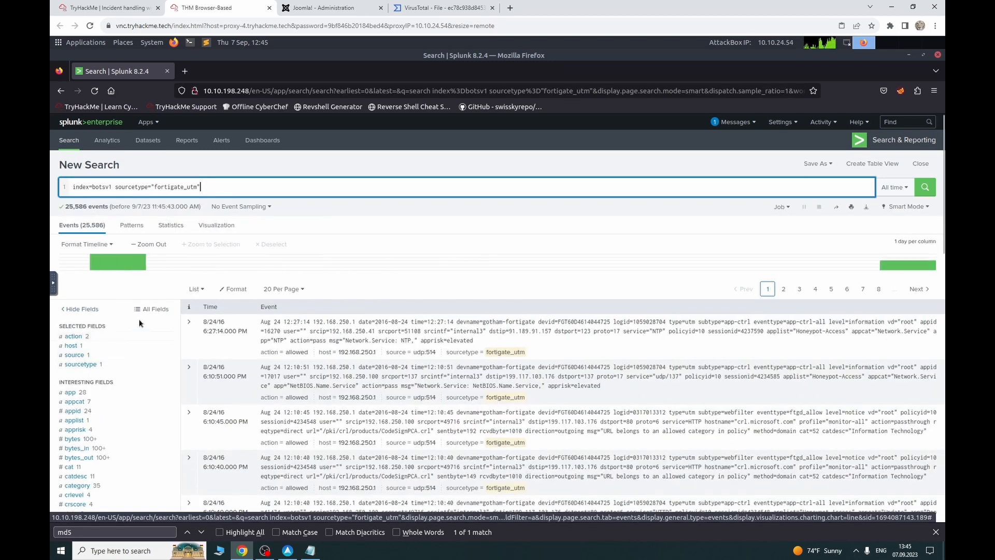
pyautogui.scroll(-3, 111, 366)
pyautogui.click(103, 7)
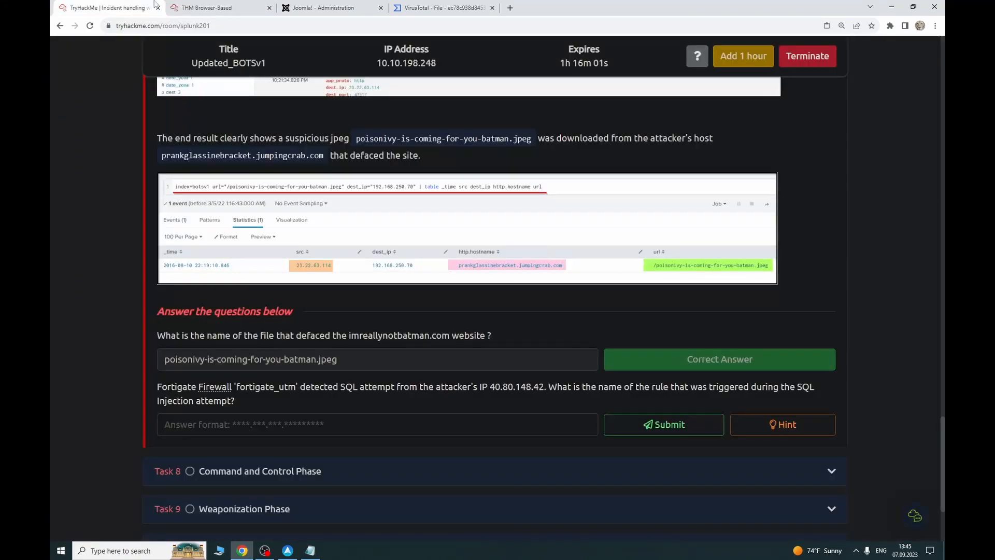
pyautogui.click(242, 5)
pyautogui.scroll(5, 161, 257)
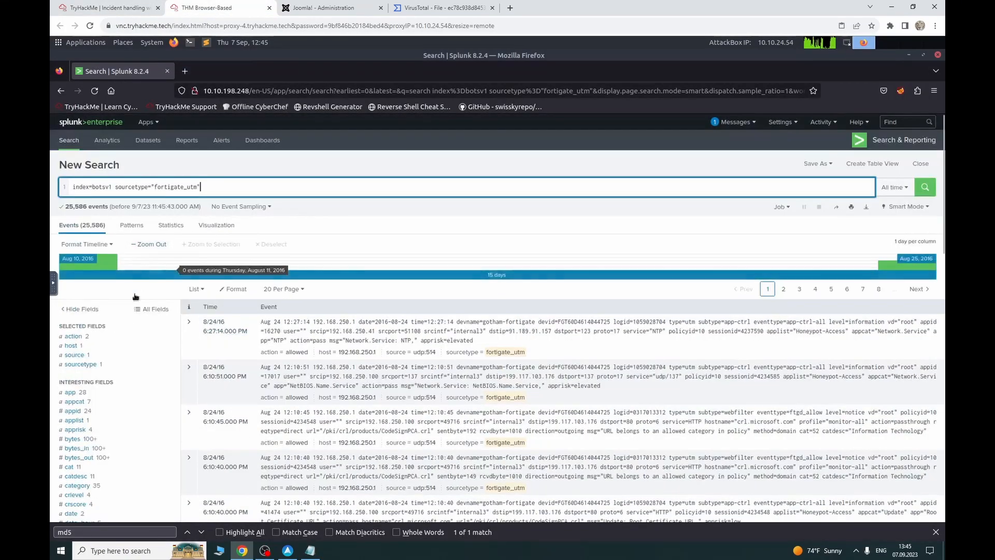
pyautogui.scroll(-5, 120, 334)
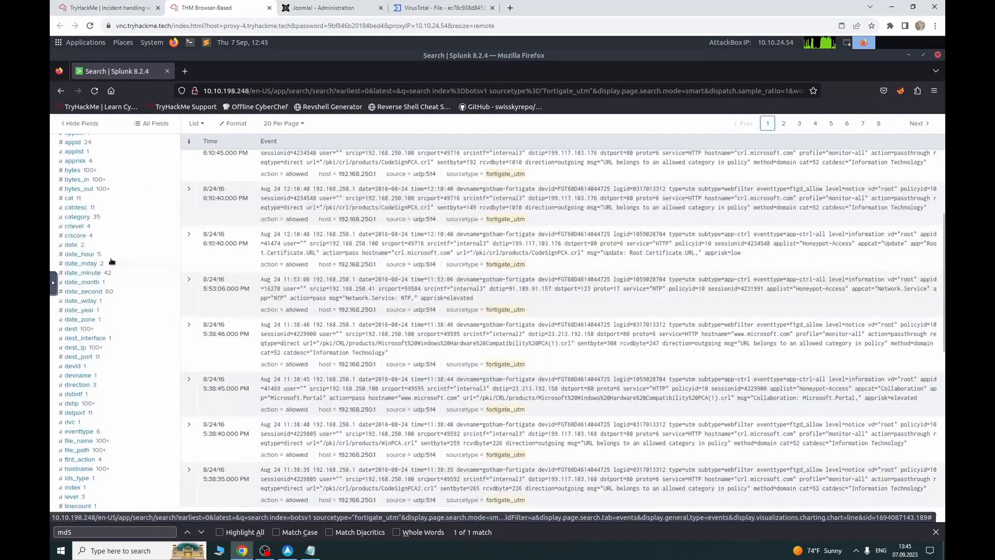
pyautogui.click(89, 349)
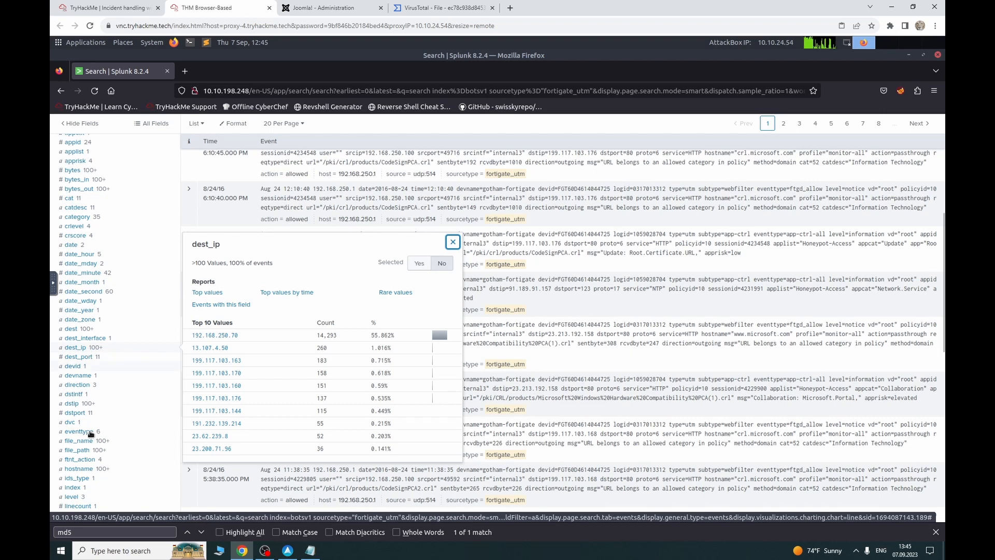
pyautogui.scroll(5, 160, 269)
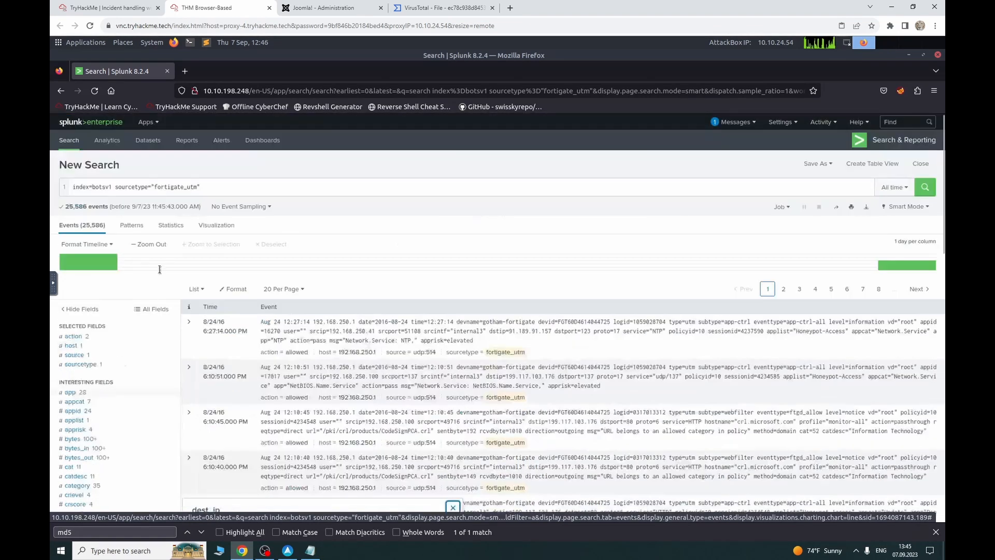
pyautogui.click(217, 190)
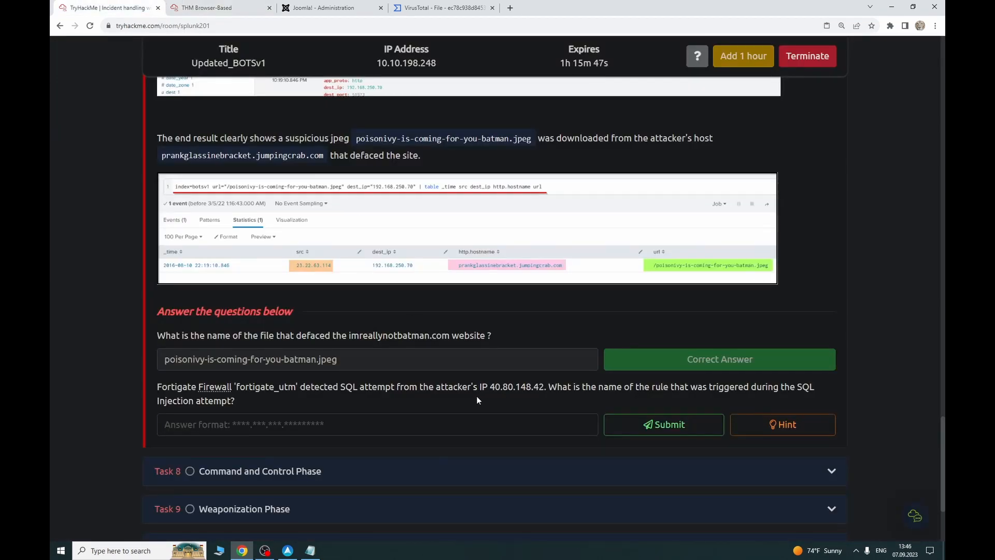
# Step: Begin a source_ip=" filter in the fortigate_utm query, erasing the wrongly pasted signature text
pyautogui.click(209, 6)
pyautogui.write('soruce_')
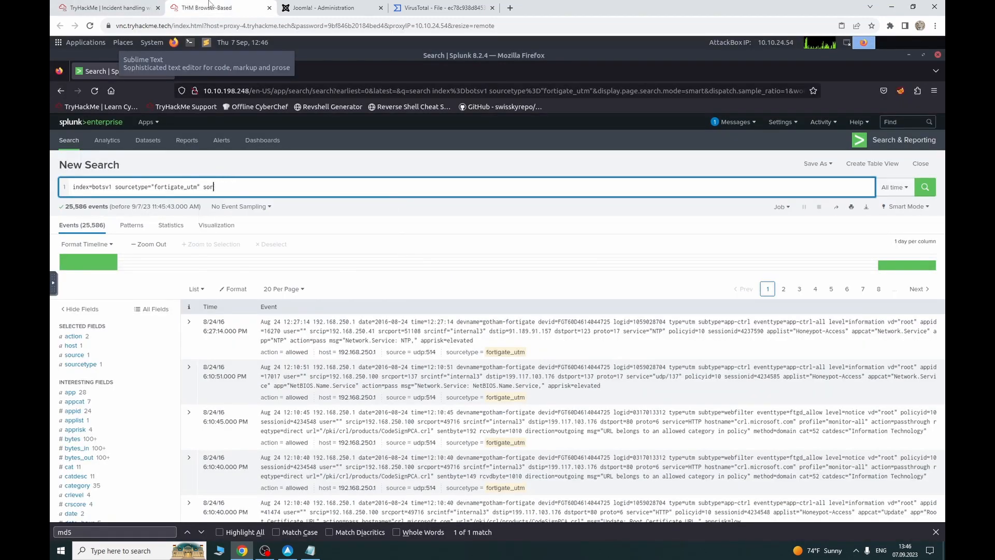
pyautogui.press('BackSpace')
pyautogui.write('urce_ip="')
pyautogui.write('ET WEB_SERVER Possible SQL Injection Attempt SELECT FROM')
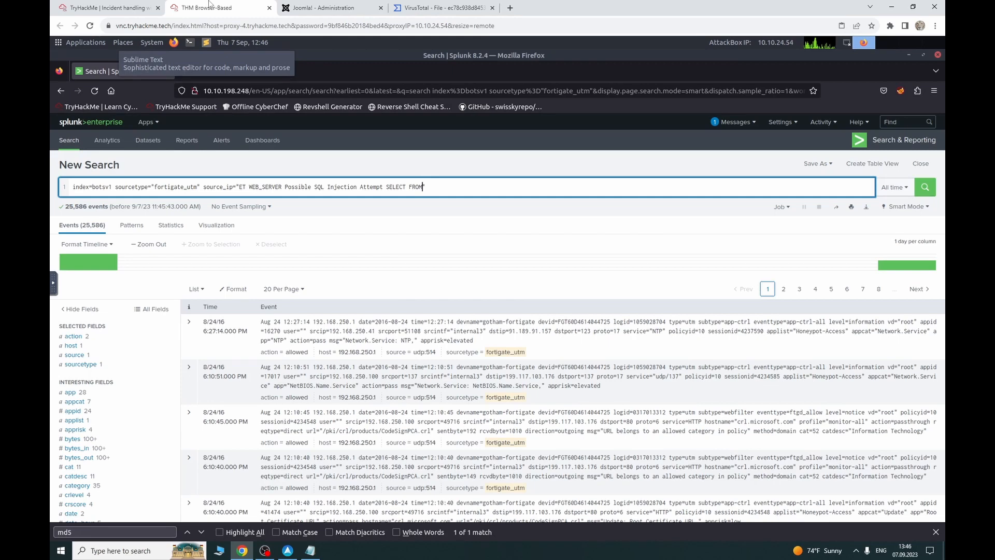
pyautogui.press('BackSpace')
pyautogui.press('BackSpace')
pyautogui.press('BackSpace')
pyautogui.press('BackSpace')
pyautogui.press('BackSpace')
pyautogui.press('BackSpace')
pyautogui.press('BackSpace')
pyautogui.press('BackSpace')
pyautogui.press('BackSpace')
pyautogui.press('BackSpace')
pyautogui.press('BackSpace')
pyautogui.press('BackSpace')
pyautogui.press('BackSpace')
pyautogui.press('BackSpace')
pyautogui.press('BackSpace')
pyautogui.press('BackSpace')
pyautogui.press('BackSpace')
pyautogui.press('BackSpace')
pyautogui.press('BackSpace')
pyautogui.press('BackSpace')
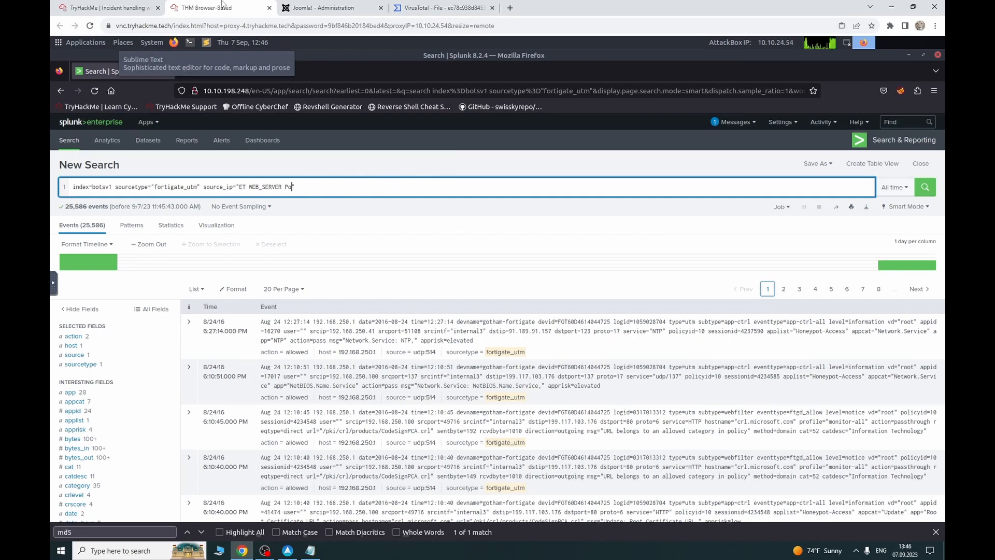
pyautogui.press('BackSpace')
pyautogui.press('BackSpace')
pyautogui.press('BackSpace')
pyautogui.press('BackSpace')
pyautogui.press('BackSpace')
pyautogui.press('BackSpace')
pyautogui.press('BackSpace')
pyautogui.press('BackSpace')
pyautogui.press('BackSpace')
pyautogui.press('BackSpace')
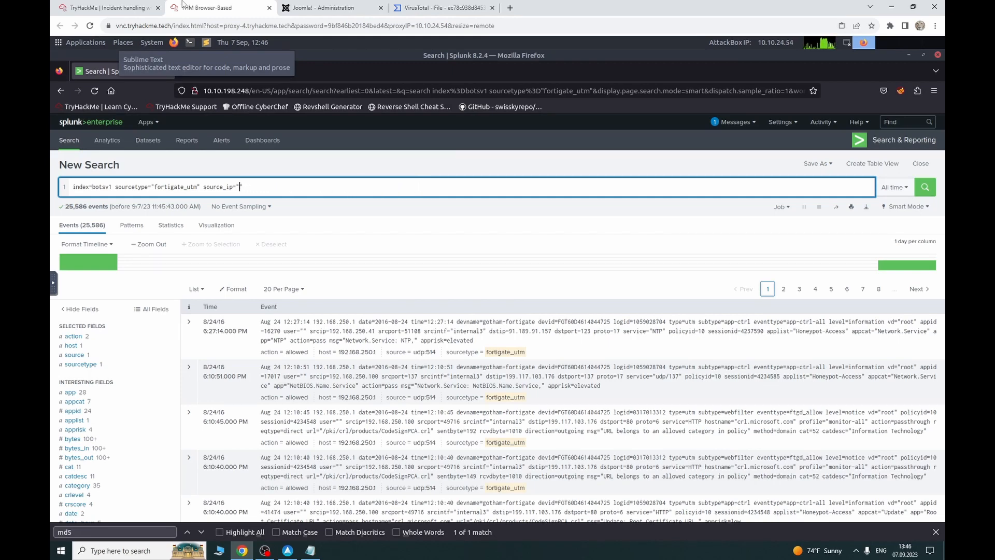
# Step: Copy 40.80.148.42 from the question into the filter and run it without the stray space
pyautogui.click(109, 8)
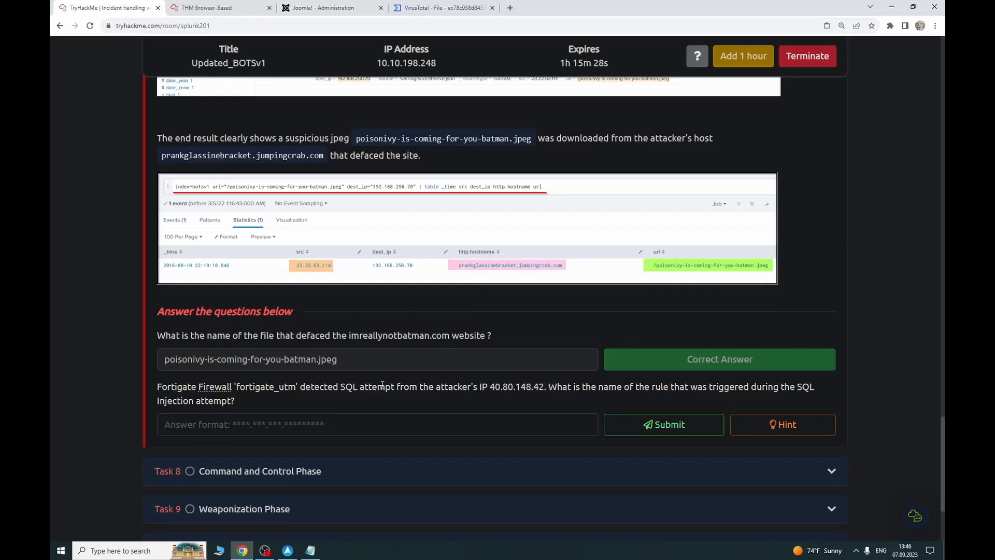
pyautogui.moveTo(499, 389); pyautogui.dragTo(550, 391)
pyautogui.hotkey('ctrl', 'c')
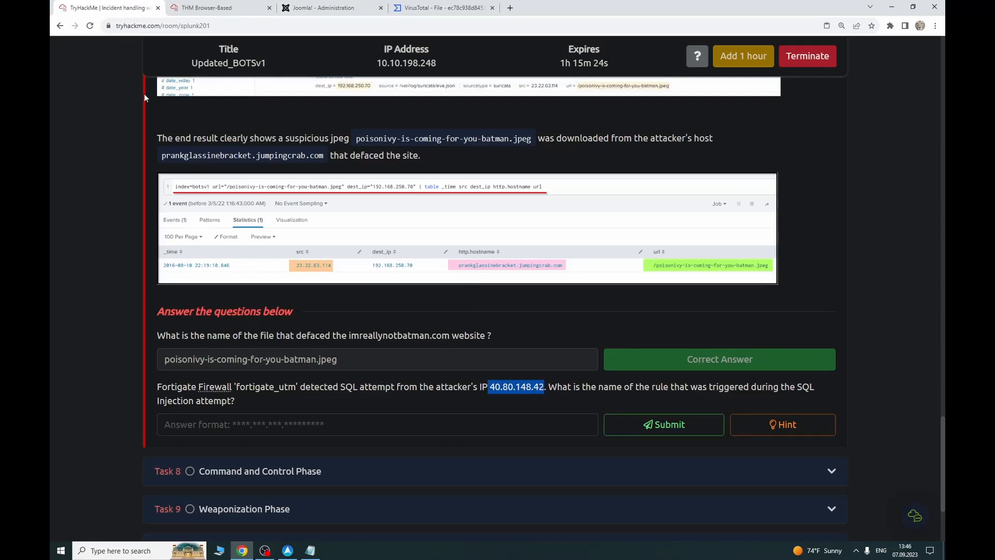
pyautogui.click(199, 7)
pyautogui.hotkey('ctrl', 'v')
pyautogui.press('Return')
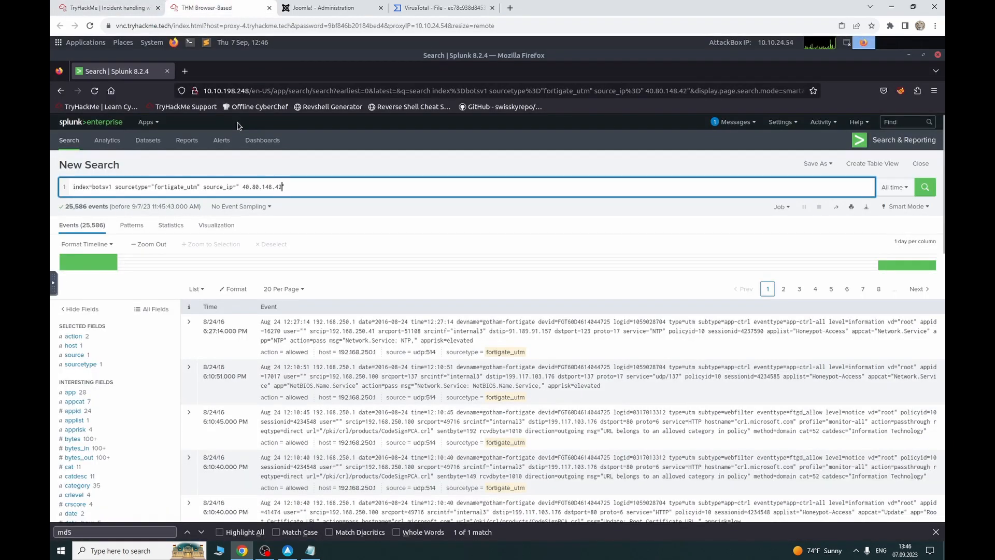
pyautogui.press('Left')
pyautogui.press('Left')
pyautogui.press('Left')
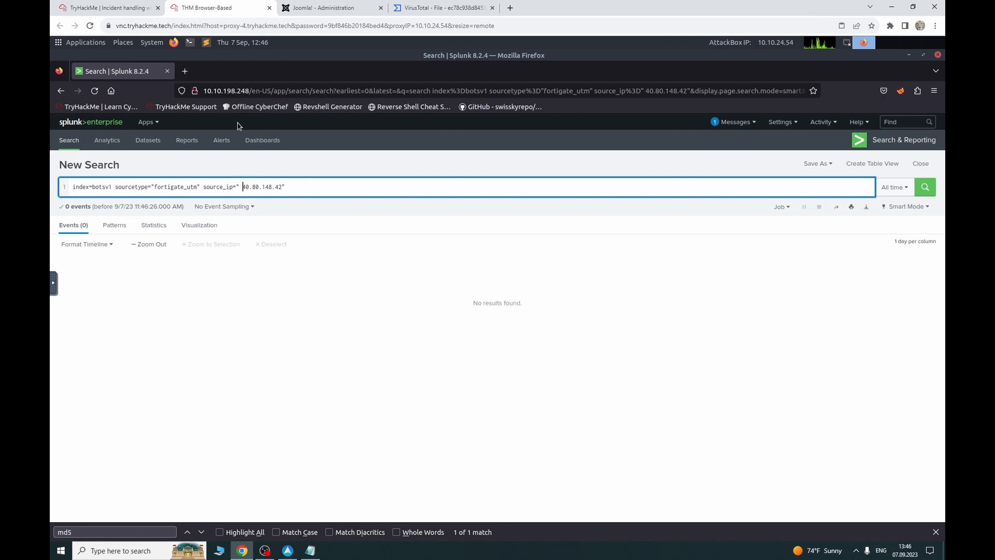
pyautogui.press('BackSpace')
pyautogui.press('Return')
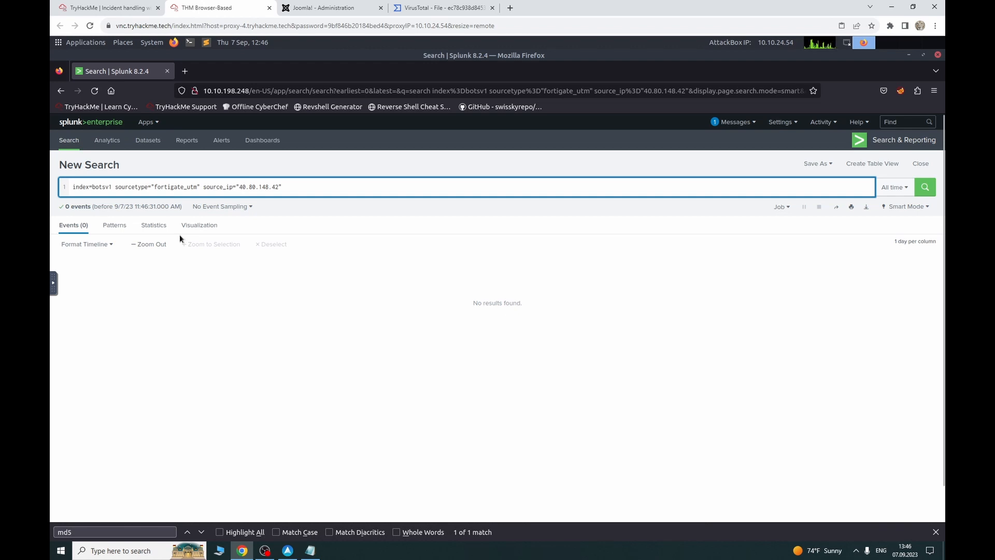
# Step: Rename the source_ip field to srcip and rerun, matching 5,516 attacker events
pyautogui.press('Left')
pyautogui.press('Left')
pyautogui.press('Left')
pyautogui.press('Left')
pyautogui.press('Left')
pyautogui.press('BackSpace')
pyautogui.press('BackSpace')
pyautogui.press('BackSpace')
pyautogui.press('BackSpace')
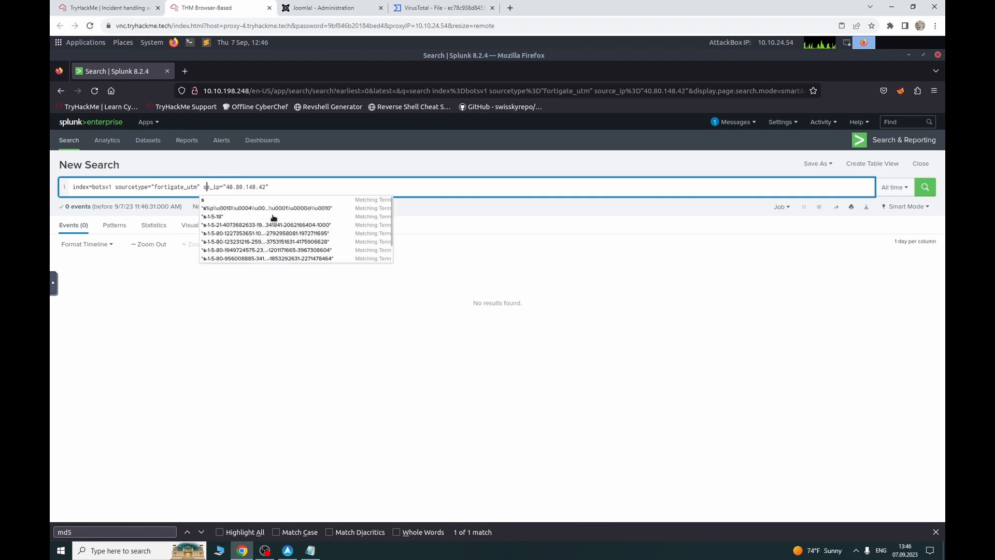
pyautogui.press('BackSpace')
pyautogui.write('c_')
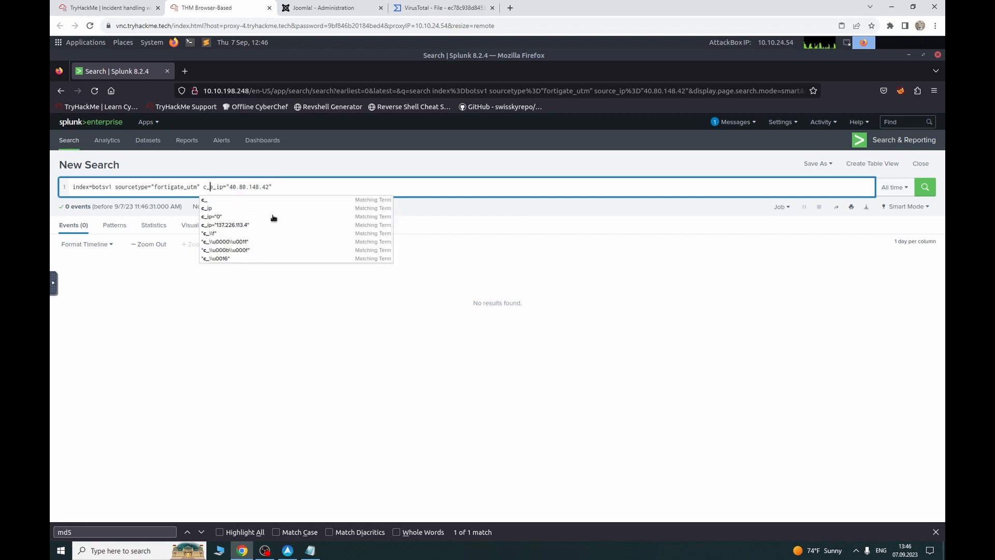
pyautogui.press('BackSpace')
pyautogui.press('BackSpace')
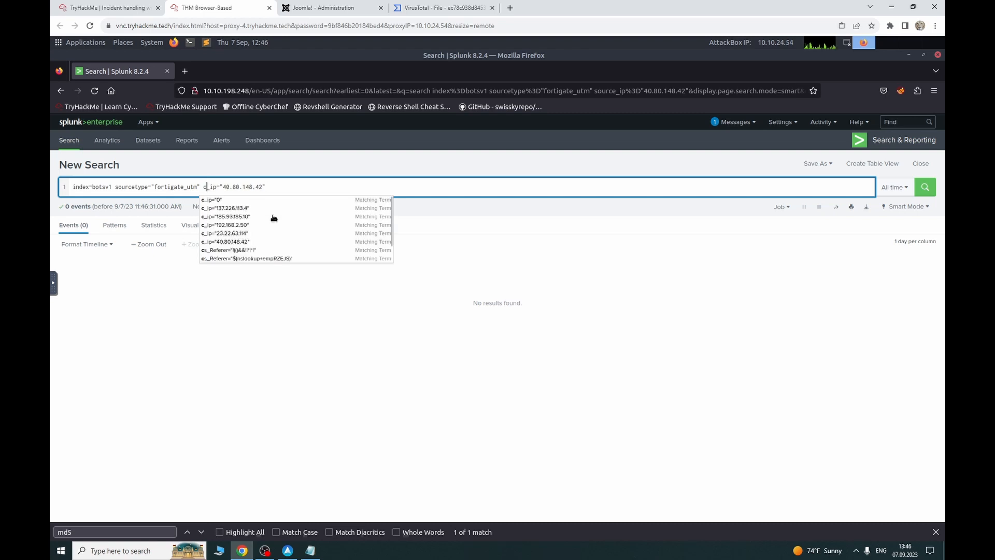
pyautogui.press('Return')
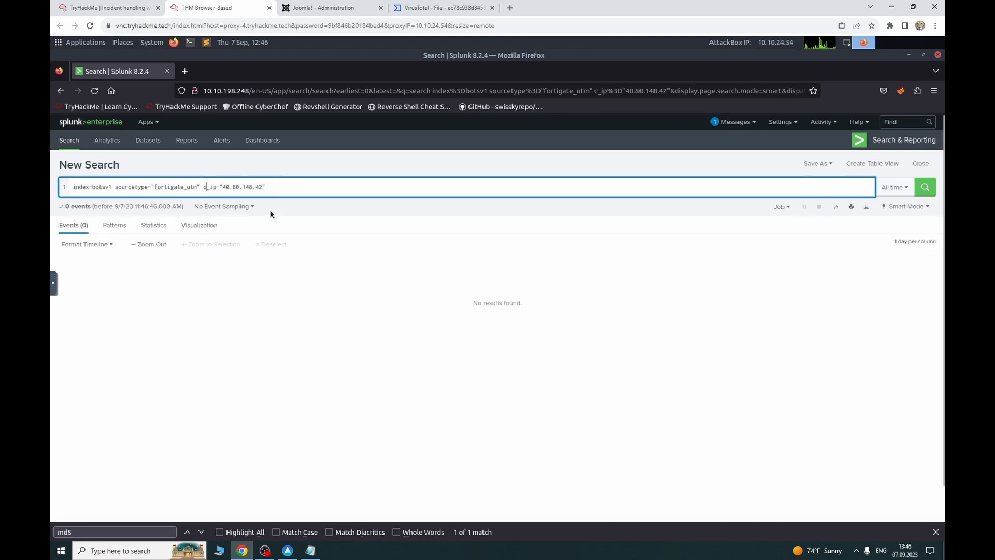
pyautogui.press('BackSpace')
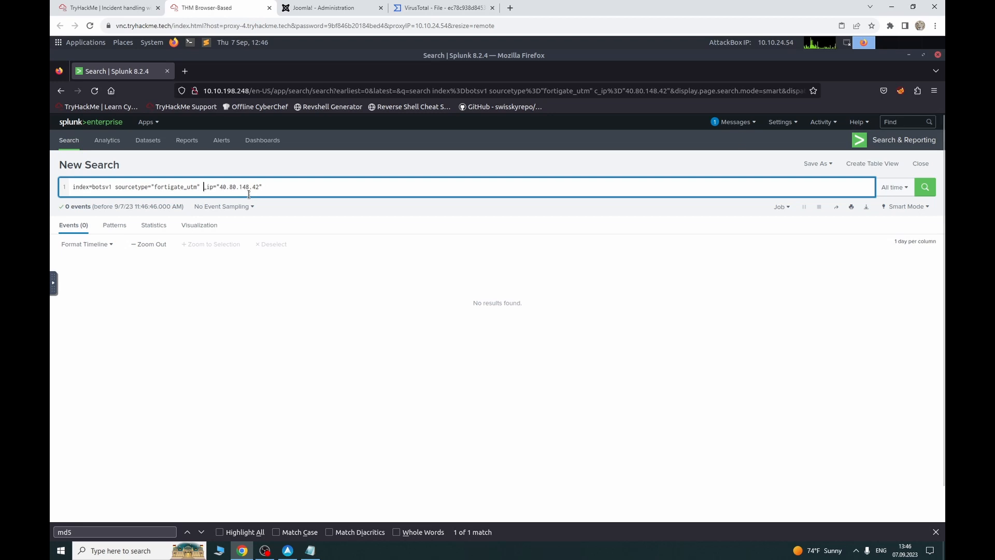
pyautogui.write('src')
pyautogui.press('Return')
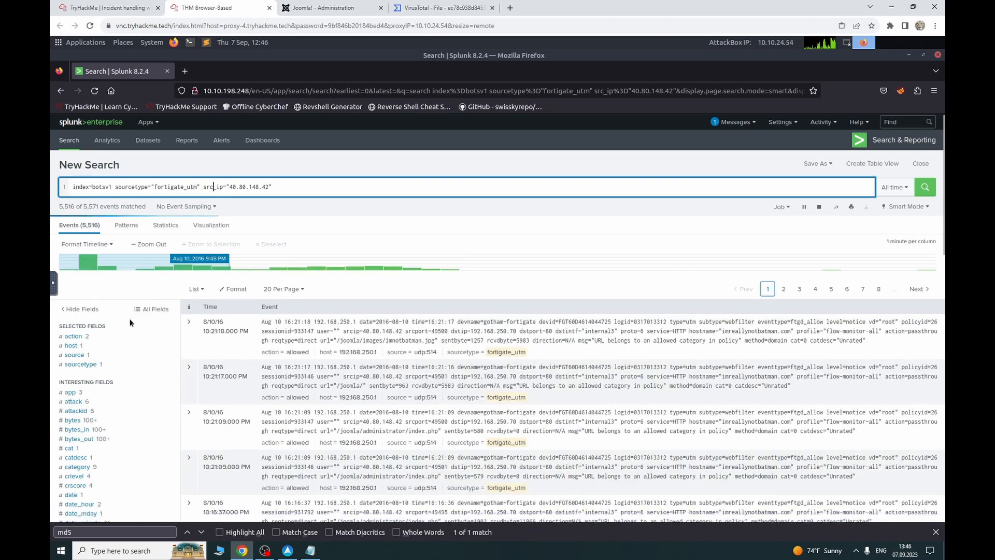
# Step: Copy HTTP.URI.SQL.Injection (199 events) from the attack field's top values and return to the question
pyautogui.click(74, 336)
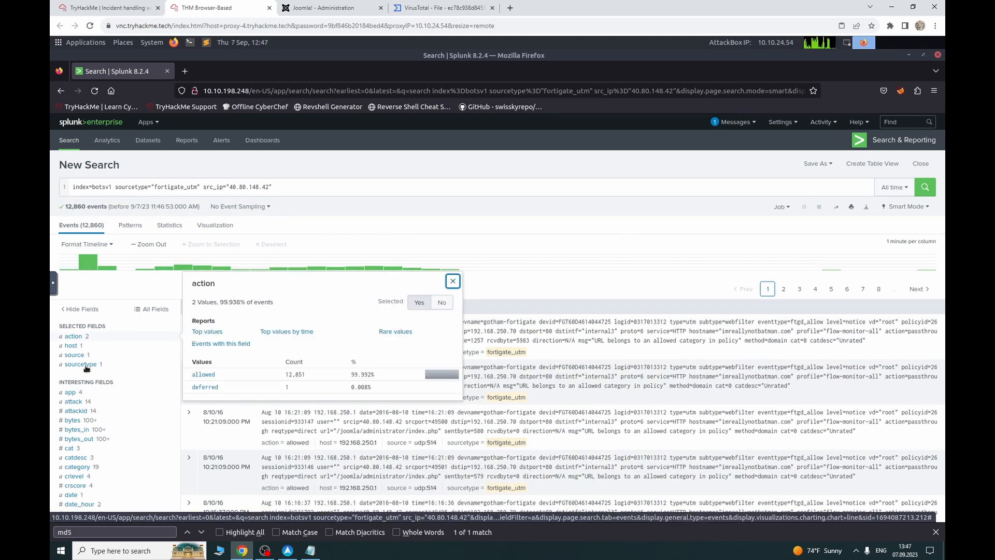
pyautogui.click(81, 404)
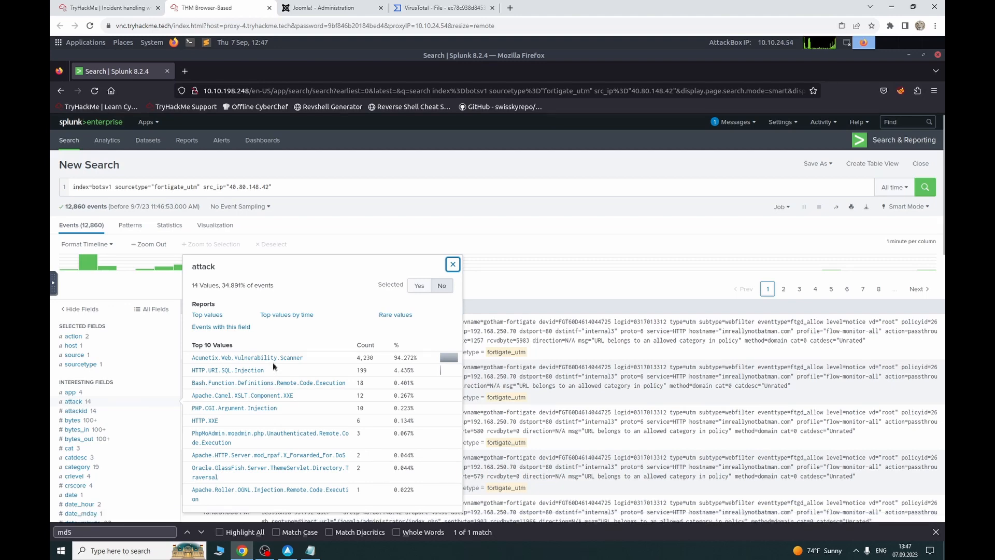
pyautogui.moveTo(266, 371); pyautogui.dragTo(190, 374)
pyautogui.hotkey('ctrl', 'c')
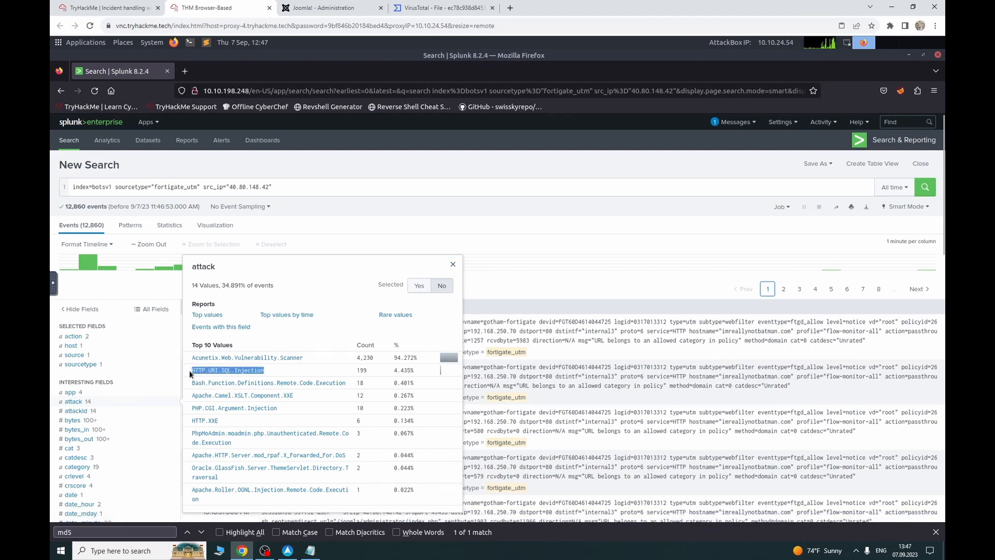
pyautogui.click(99, 8)
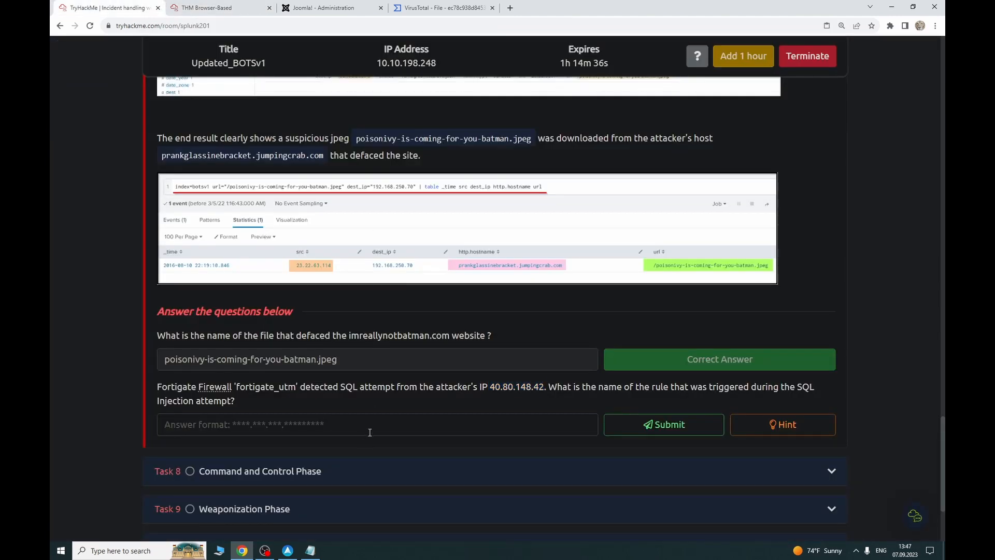
# Step: Submit HTTP.URI.SQL.Injection as the triggered rule and close Splunk's attack values summary
pyautogui.hotkey('ctrl', 'v')
pyautogui.click(636, 432)
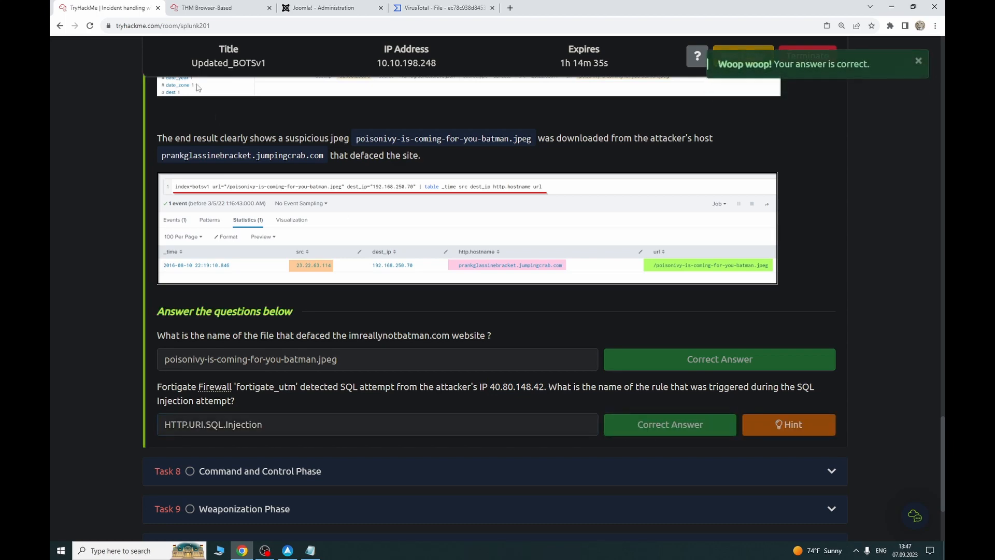
pyautogui.click(188, 7)
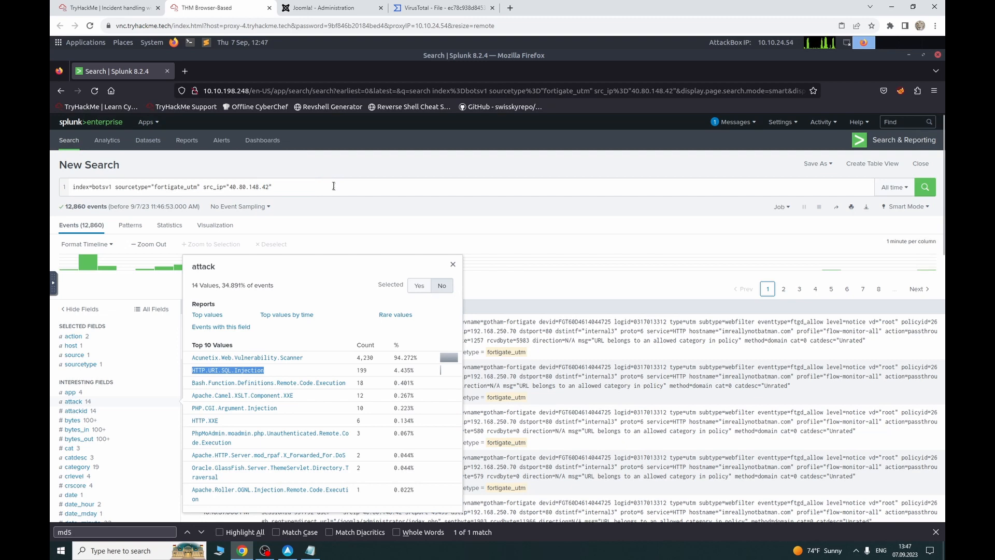
pyautogui.click(266, 170)
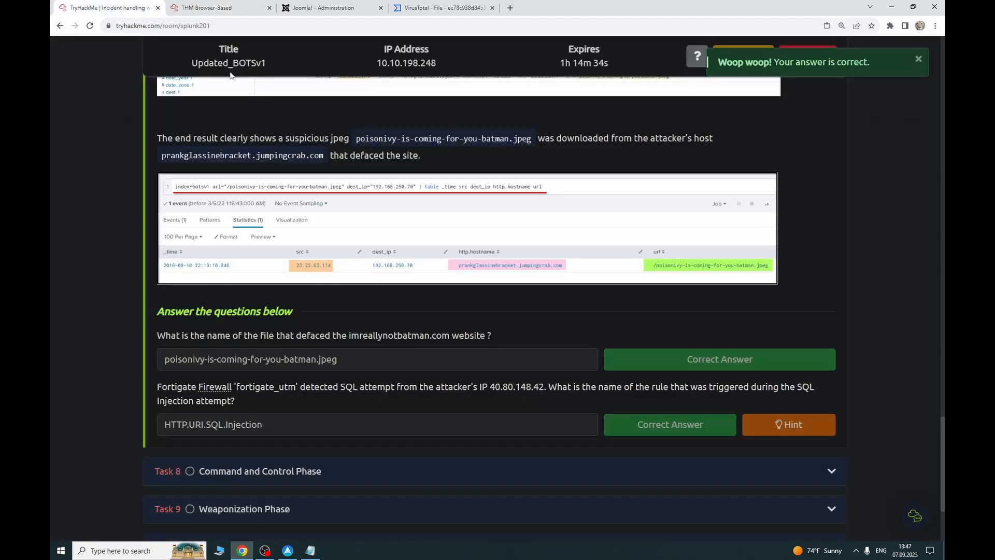
pyautogui.click(129, 8)
# Step: Expand Task 8, the Command and Control Phase walkthrough
pyautogui.scroll(-3, 336, 398)
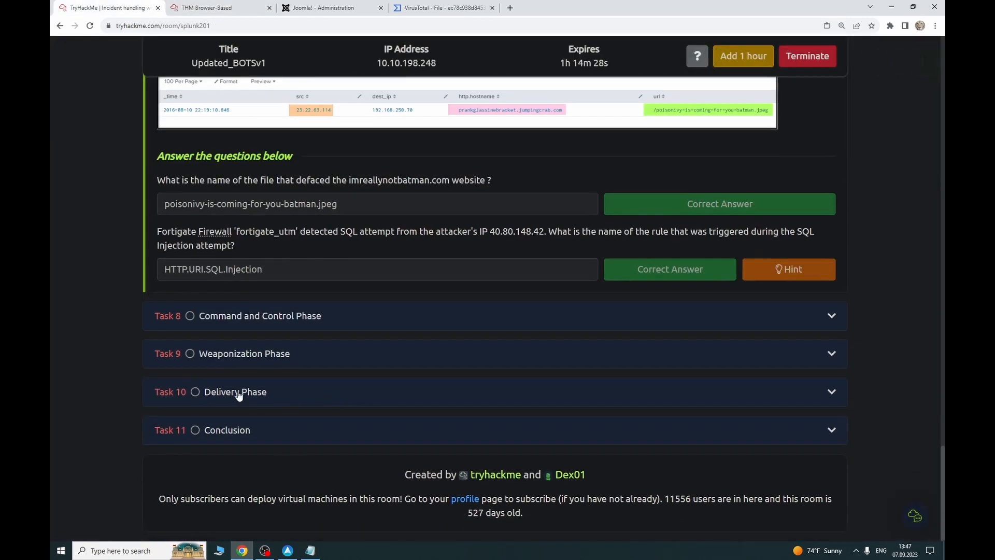
pyautogui.click(349, 318)
pyautogui.scroll(6, 349, 317)
pyautogui.scroll(15, 254, 415)
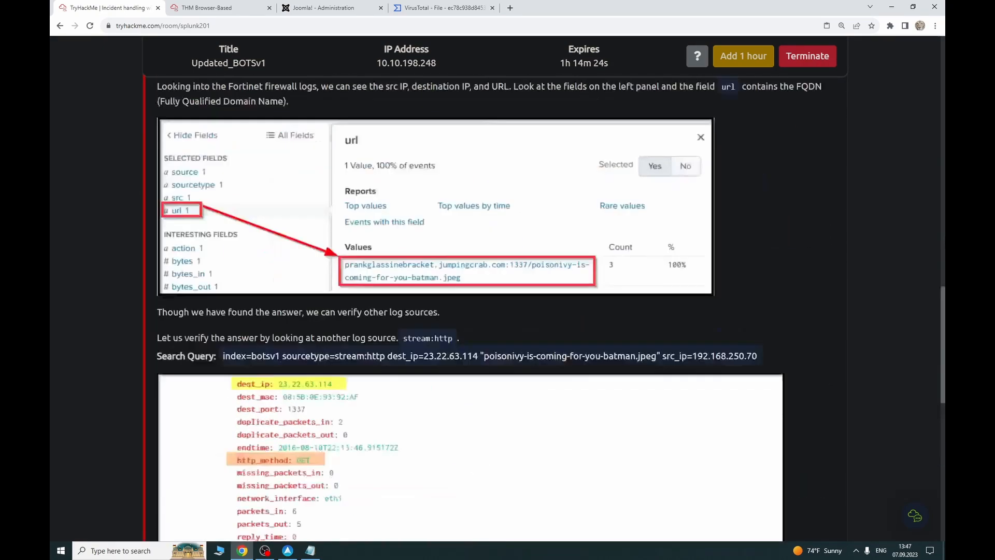
pyautogui.scroll(-2, 253, 416)
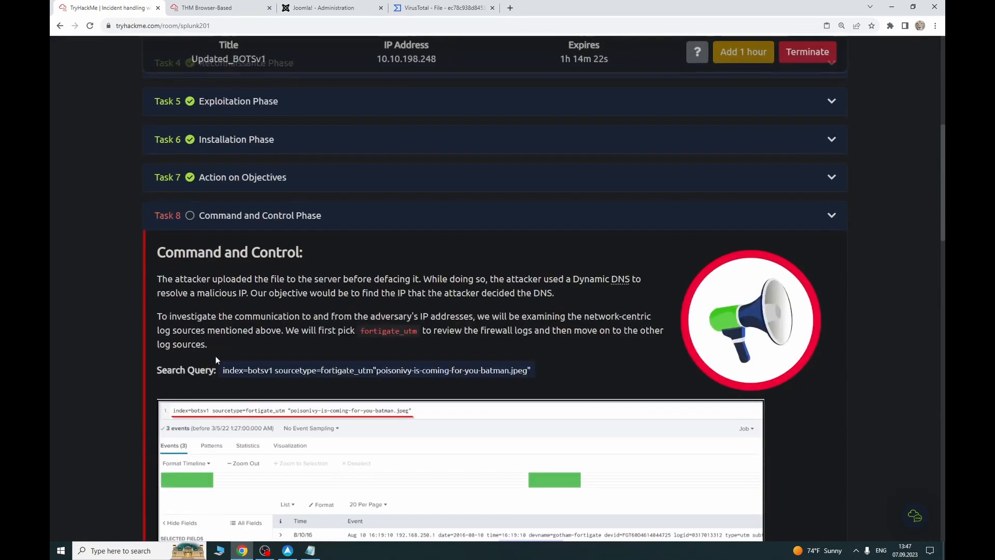
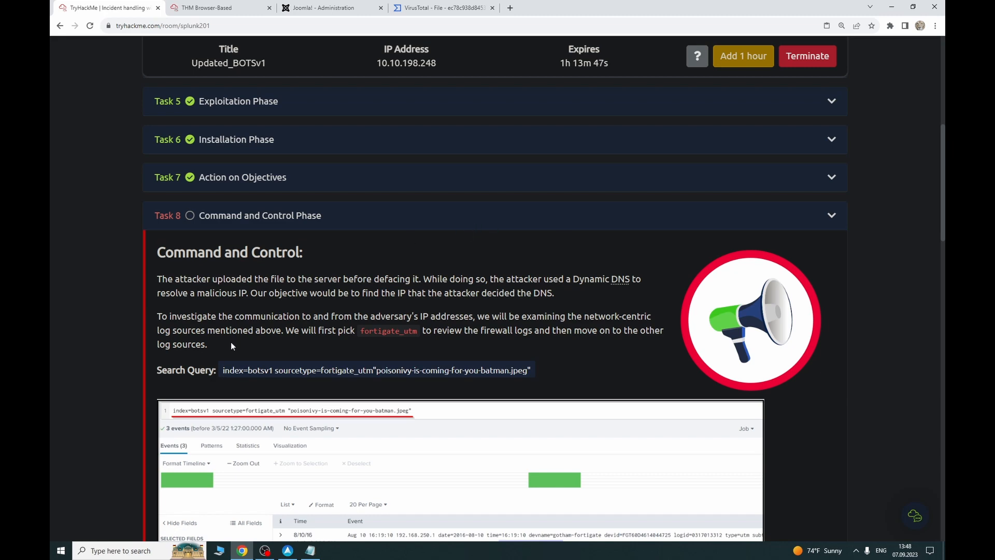
# Step: Delete the source IP value from the fortigate_utm search query
pyautogui.click(202, 8)
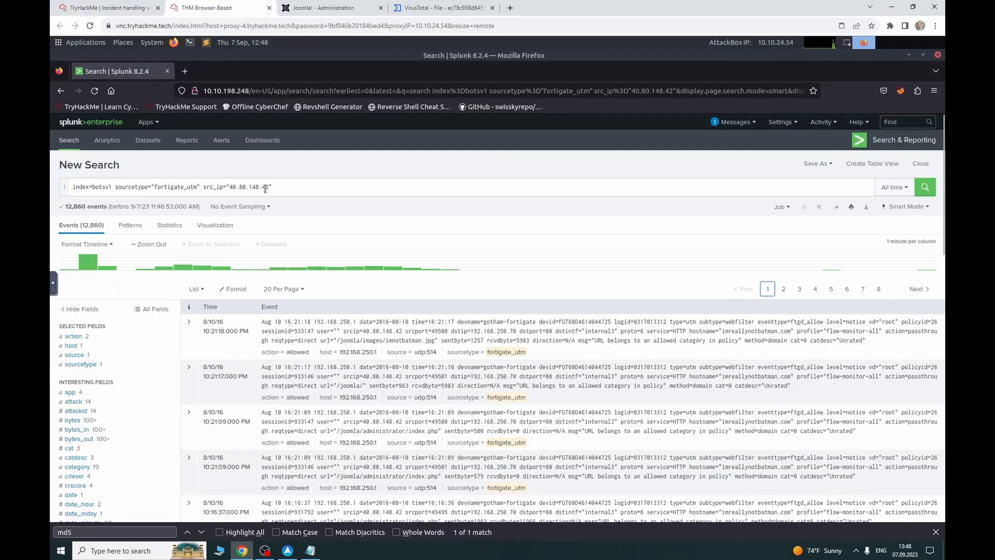
pyautogui.moveTo(270, 187); pyautogui.dragTo(224, 187)
pyautogui.press('BackSpace')
pyautogui.press('BackSpace')
pyautogui.press('BackSpace')
pyautogui.press('BackSpace')
pyautogui.press('BackSpace')
pyautogui.press('BackSpace')
pyautogui.press('BackSpace')
pyautogui.press('BackSpace')
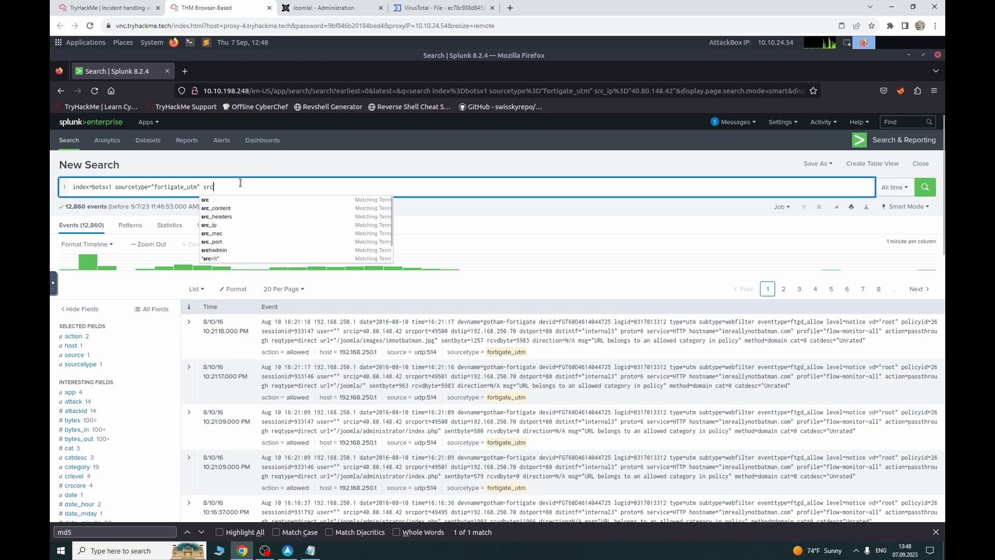
# Step: Search for "poisonivy-is-coming-for-you-batman.jpeg" with correctly balanced quotes, returning 3 events
pyautogui.click(130, 7)
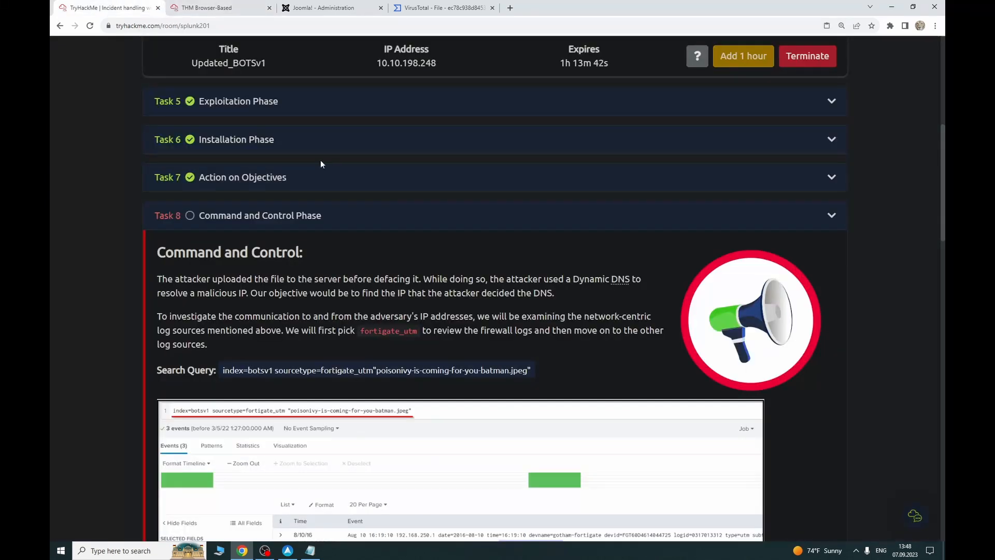
pyautogui.moveTo(533, 371); pyautogui.dragTo(381, 370)
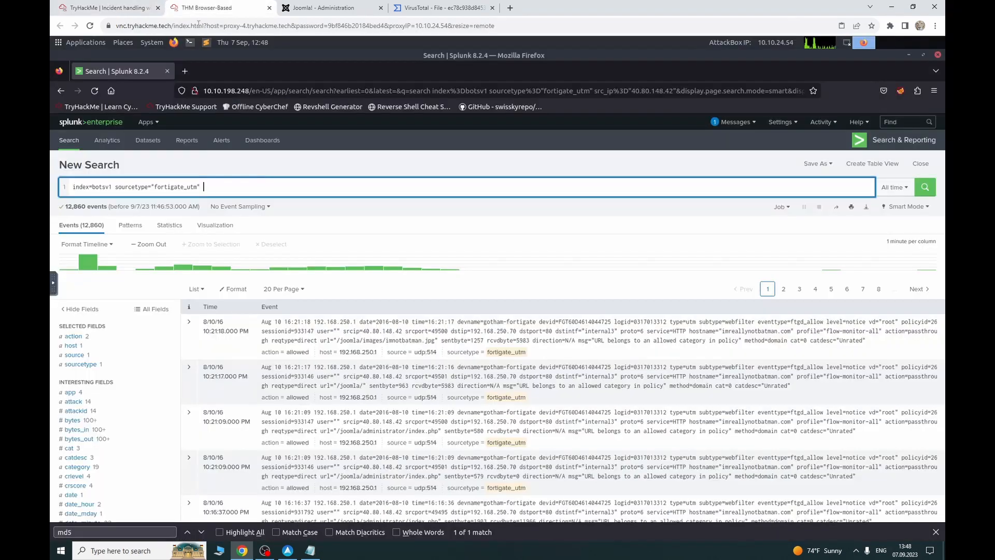
pyautogui.click(208, 7)
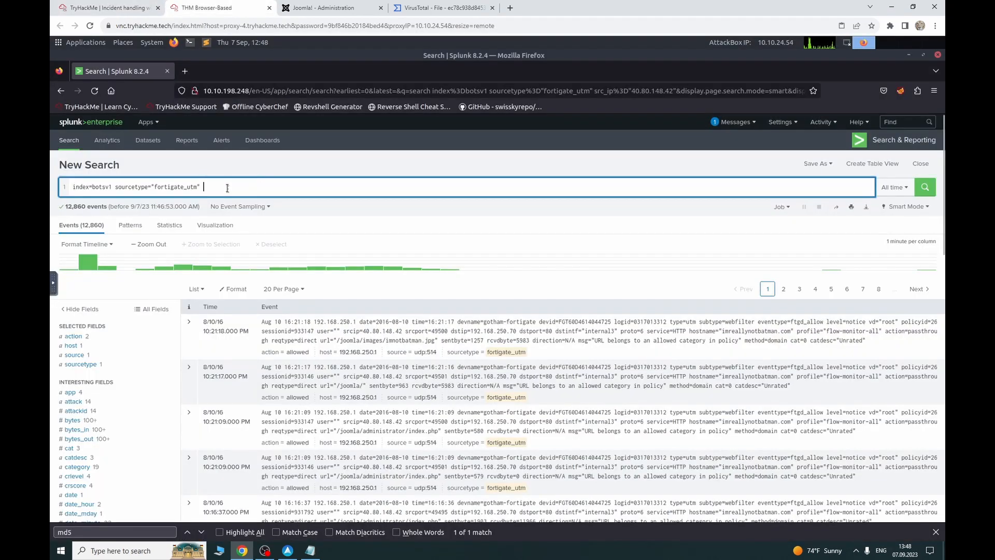
pyautogui.write('poisonivy-is-coming-for-you-batman.jpeg"')
pyautogui.press('Return')
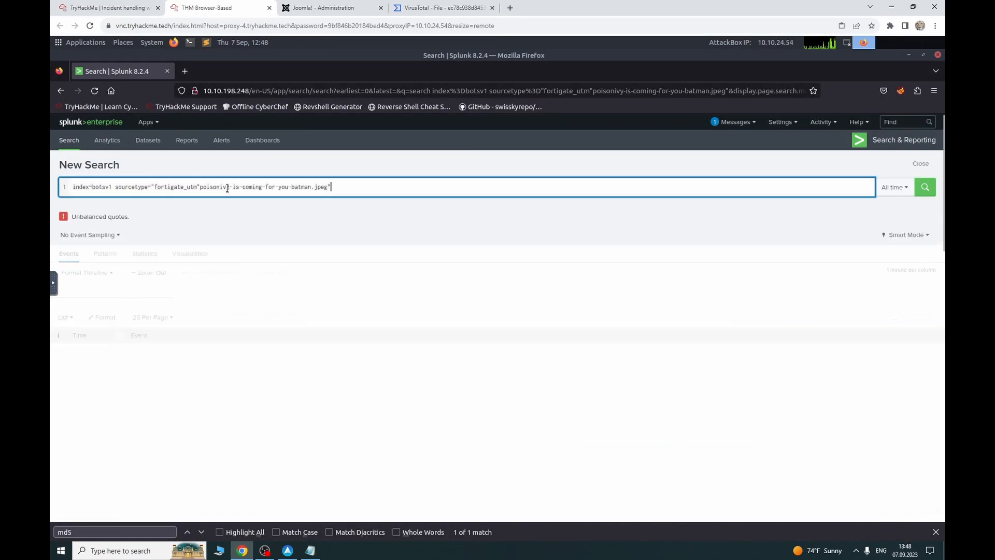
pyautogui.press('Left')
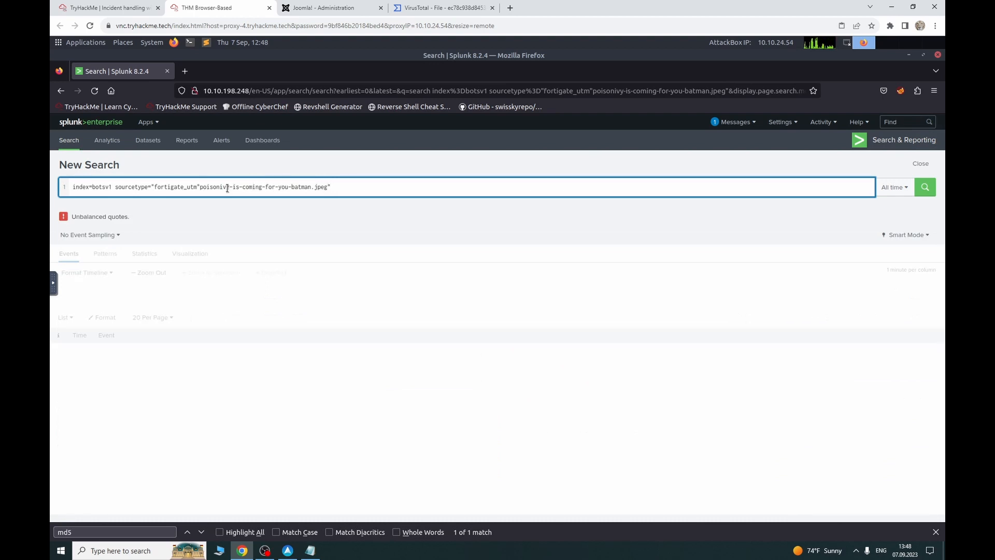
pyautogui.write('"')
pyautogui.press('Return')
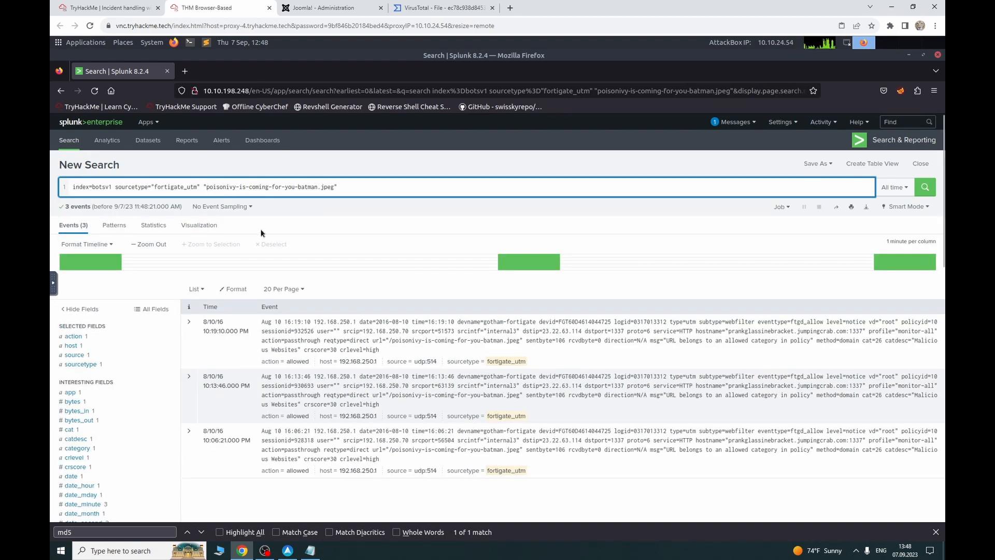
# Step: Scroll down the room's task page to the next question
pyautogui.click(126, 5)
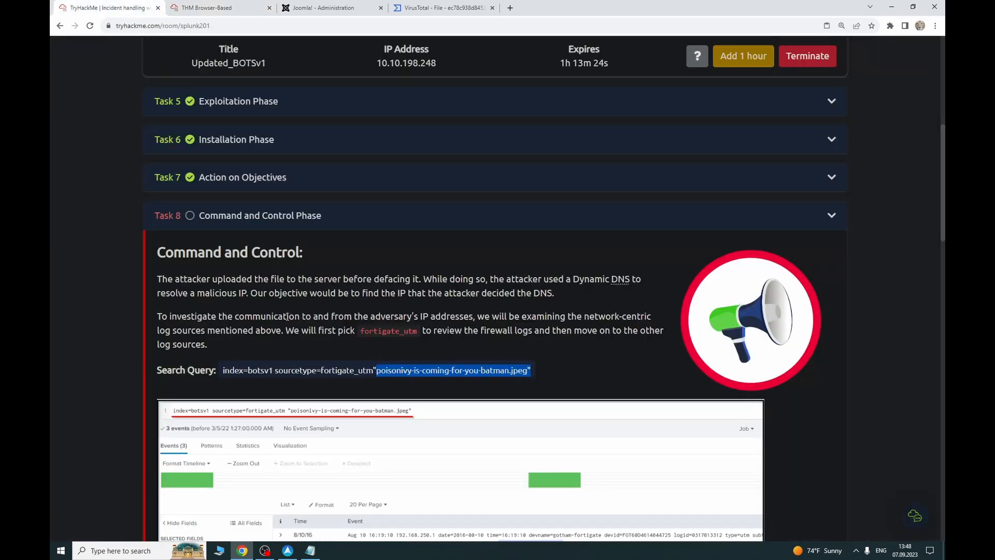
pyautogui.scroll(-4, 556, 314)
pyautogui.scroll(-3, 556, 314)
pyautogui.moveTo(943, 245); pyautogui.dragTo(926, 491)
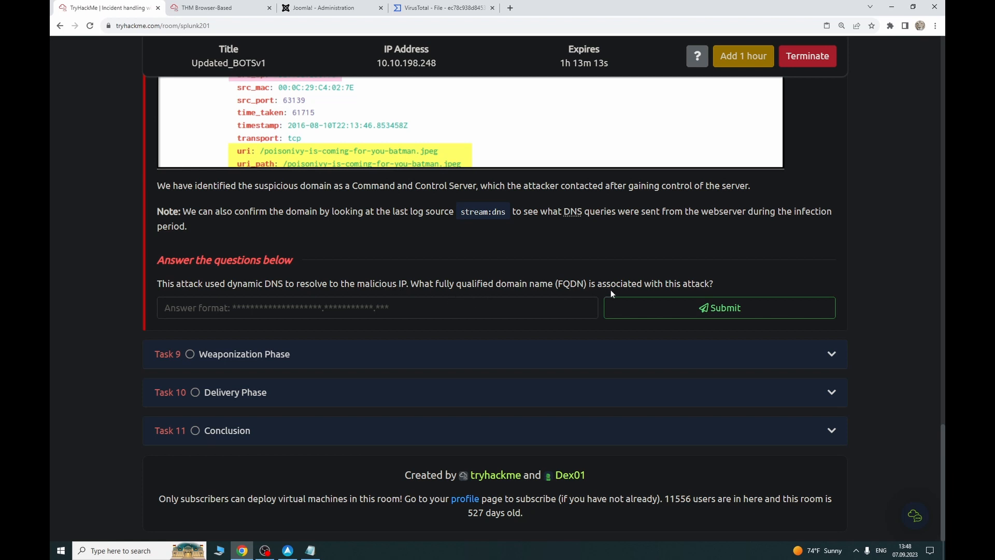
# Step: Copy the url value prankglassinebracket.jumpingcrab.com:1337/poisonivy-is-coming-for-you-batman.jpeg from the url field
pyautogui.click(181, 5)
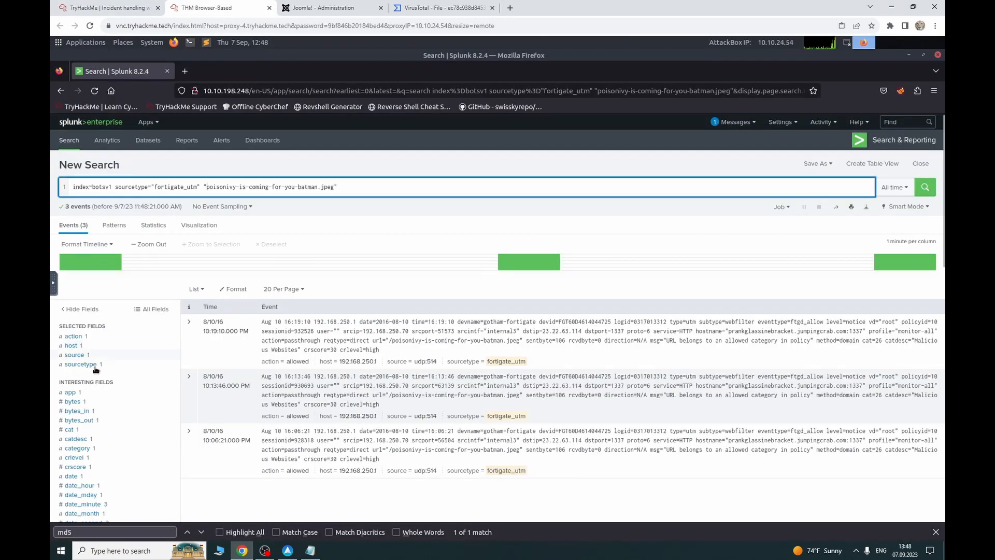
pyautogui.scroll(-4, 119, 335)
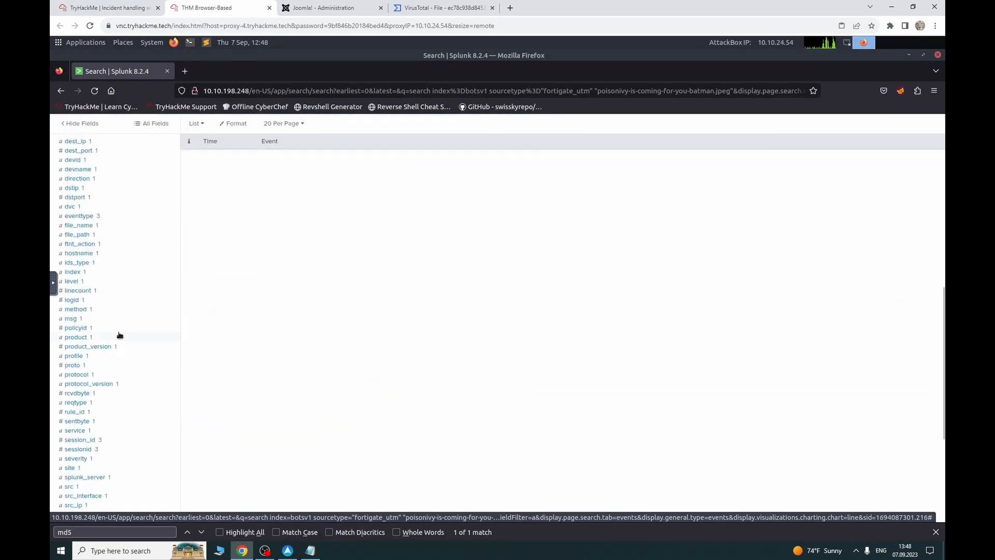
pyautogui.scroll(-4, 119, 335)
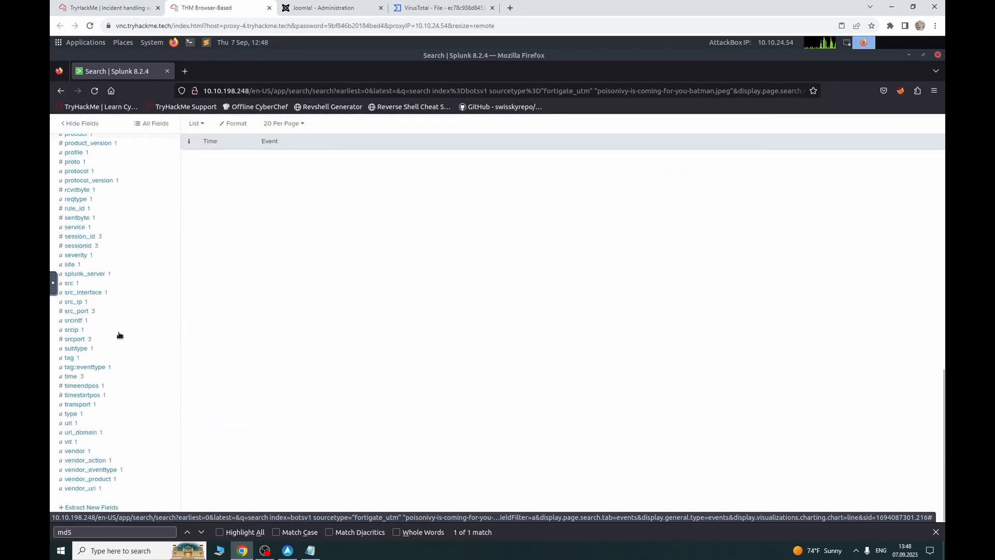
pyautogui.click(99, 423)
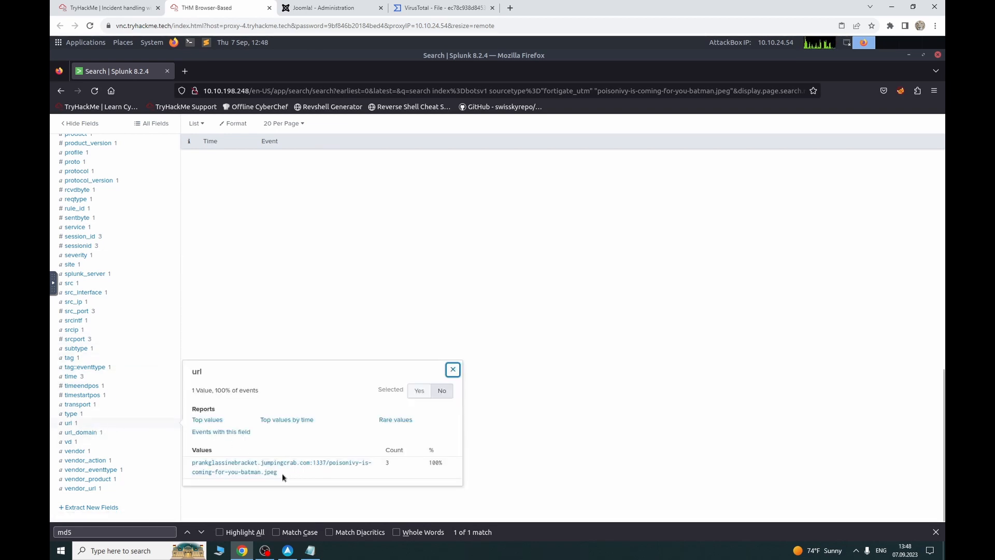
pyautogui.moveTo(282, 474); pyautogui.dragTo(191, 461)
pyautogui.hotkey('ctrl', 'c')
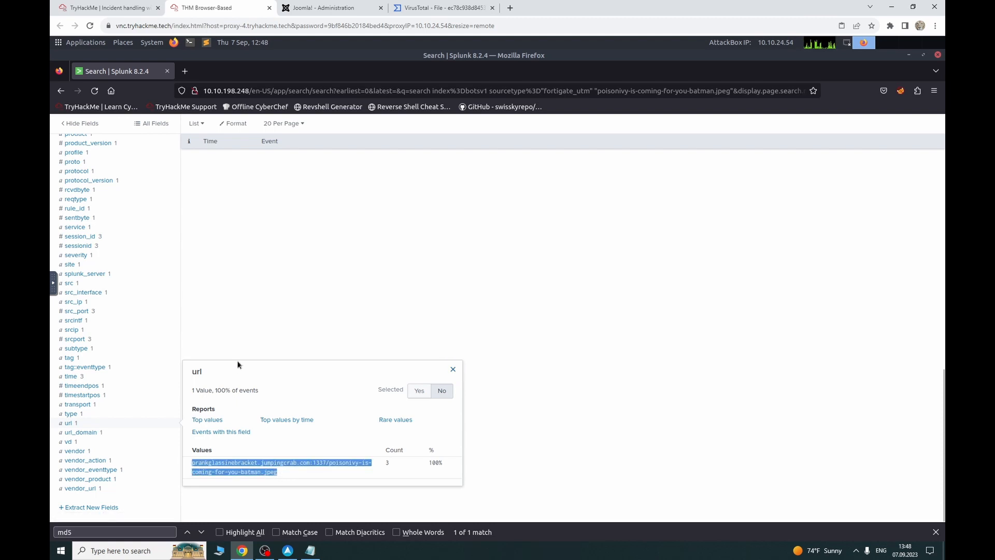
pyautogui.click(205, 297)
pyautogui.scroll(6, 202, 299)
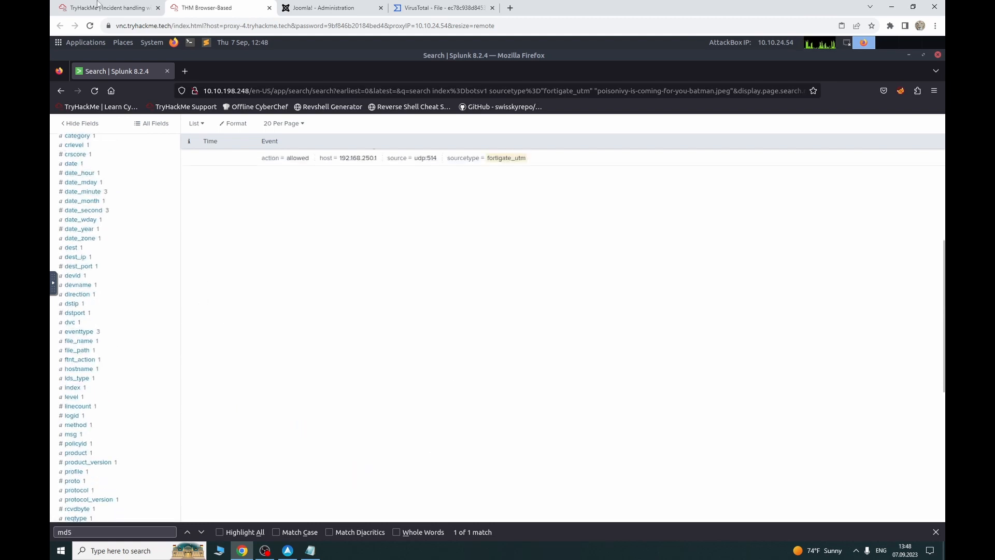
pyautogui.click(98, 5)
# Step: Submit prankglassinebracket.jumpingcrab.com:1337 as the FQDN answer, with the path trimmed
pyautogui.click(252, 315)
pyautogui.hotkey('ctrl', 'v')
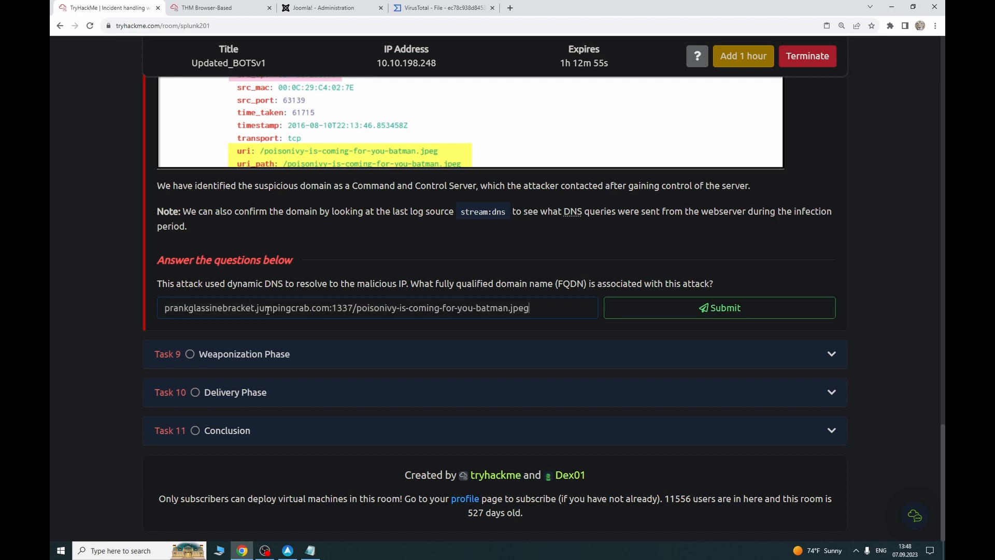
pyautogui.moveTo(536, 310); pyautogui.dragTo(361, 311)
pyautogui.press('BackSpace')
pyautogui.press('BackSpace')
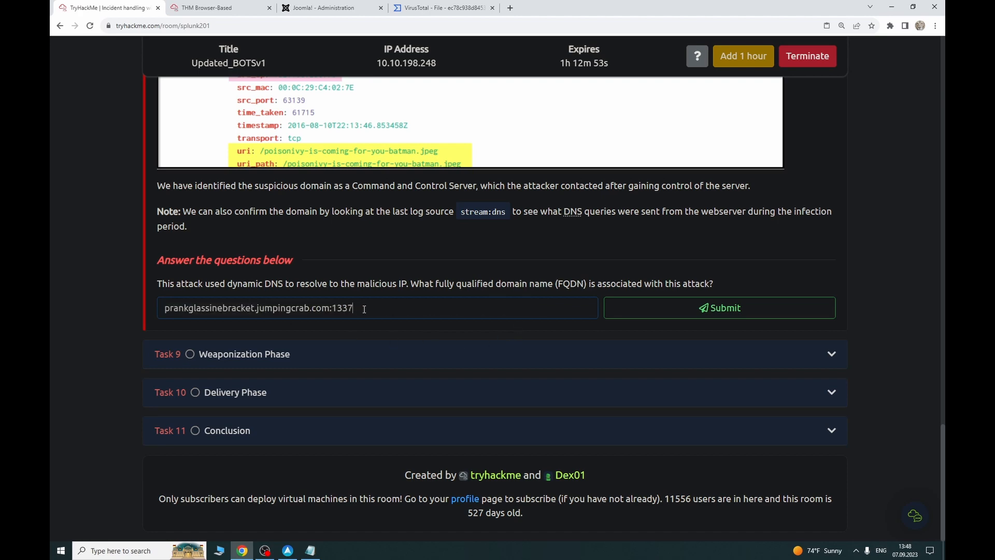
pyautogui.press('Return')
# Step: Expand the first matching event: category Malicious Websites, port 1337, source 192.168.250.70
pyautogui.click(203, 8)
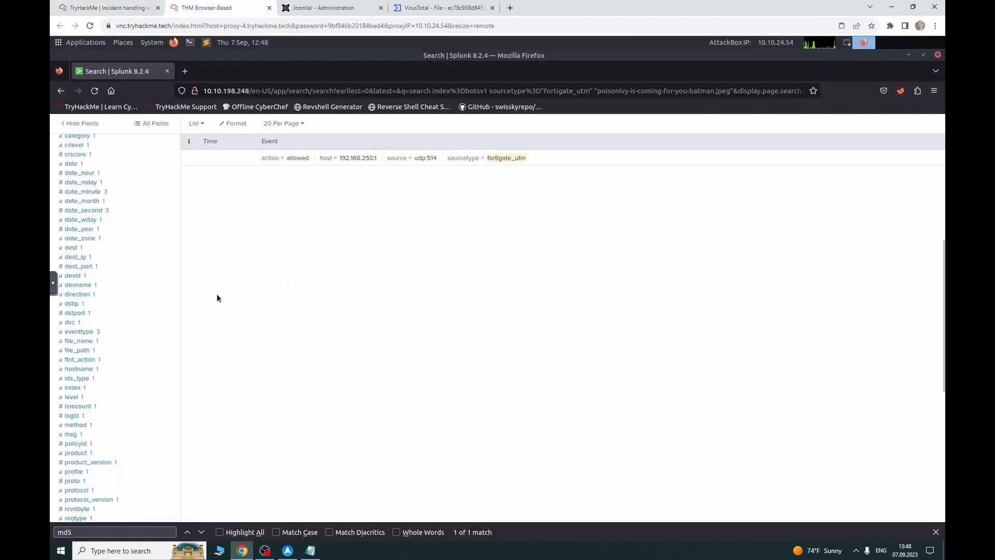
pyautogui.scroll(5, 216, 294)
pyautogui.click(189, 322)
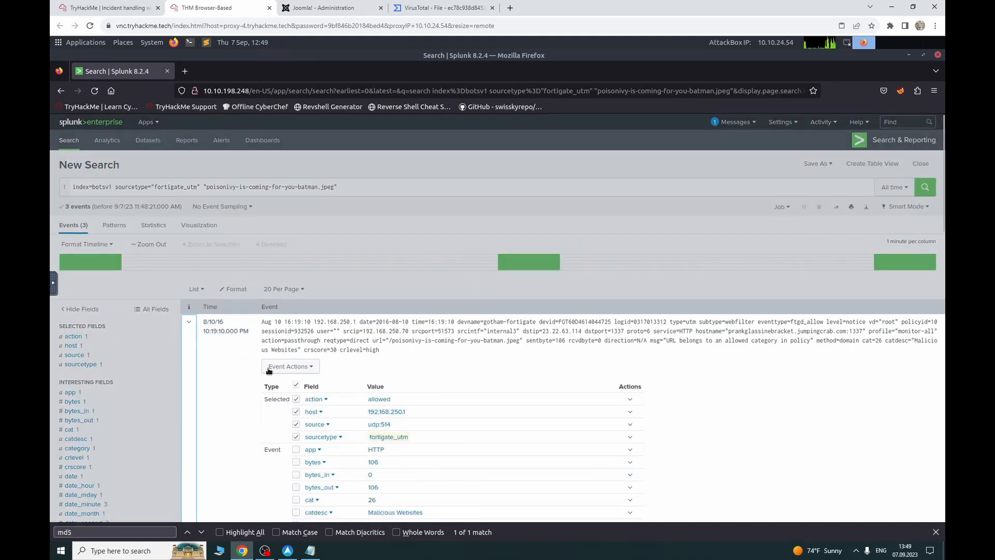
pyautogui.scroll(-3, 389, 423)
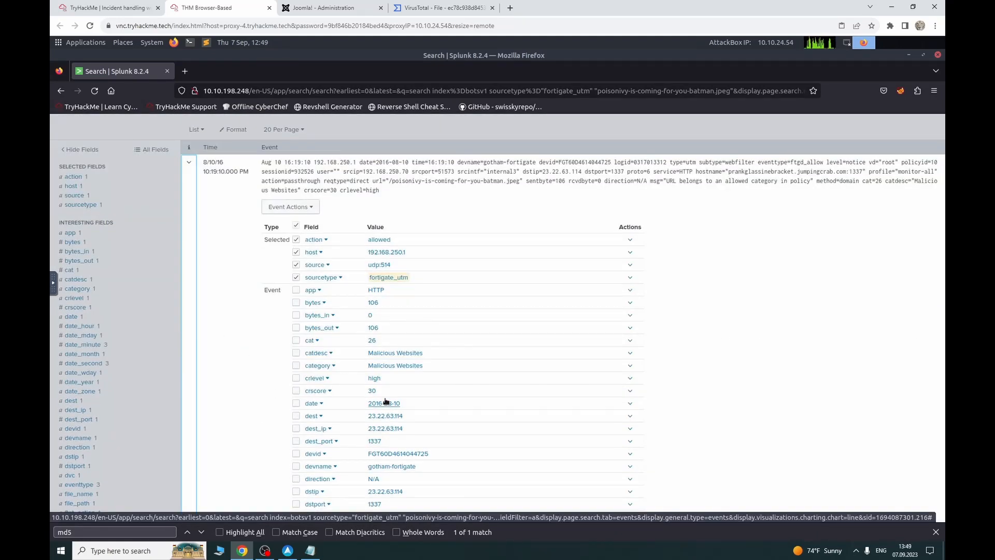
pyautogui.scroll(-12, 387, 399)
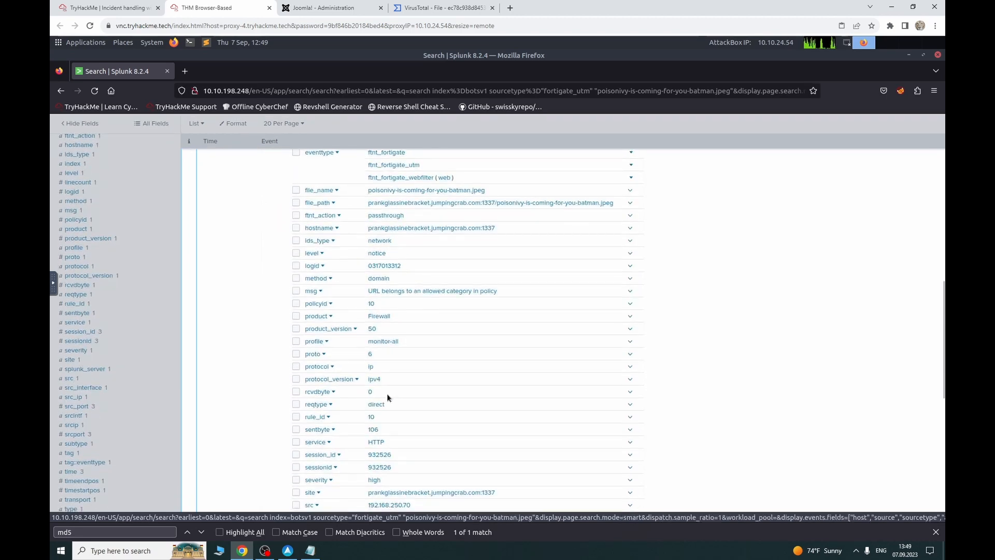
pyautogui.scroll(-1, 387, 397)
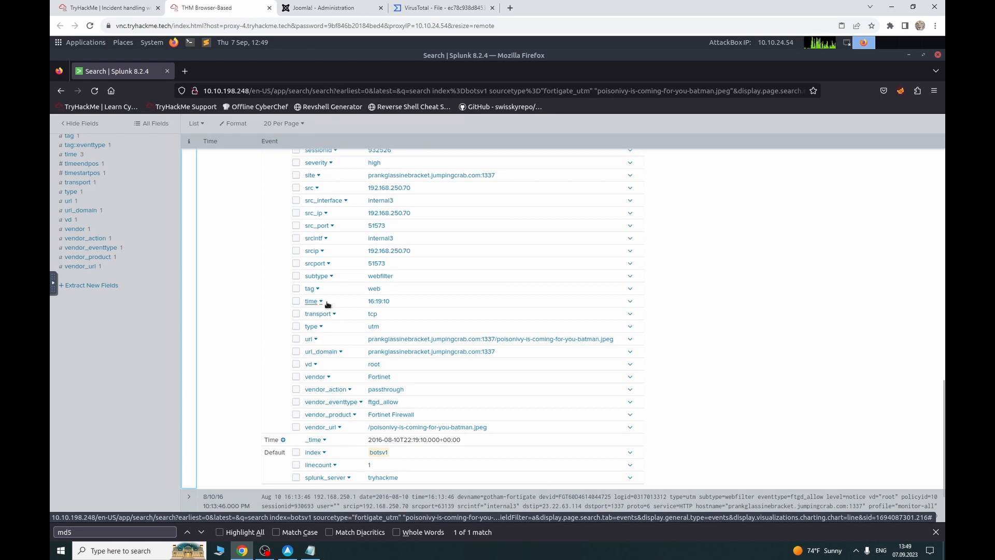
pyautogui.scroll(1, 327, 304)
pyautogui.scroll(1, 327, 305)
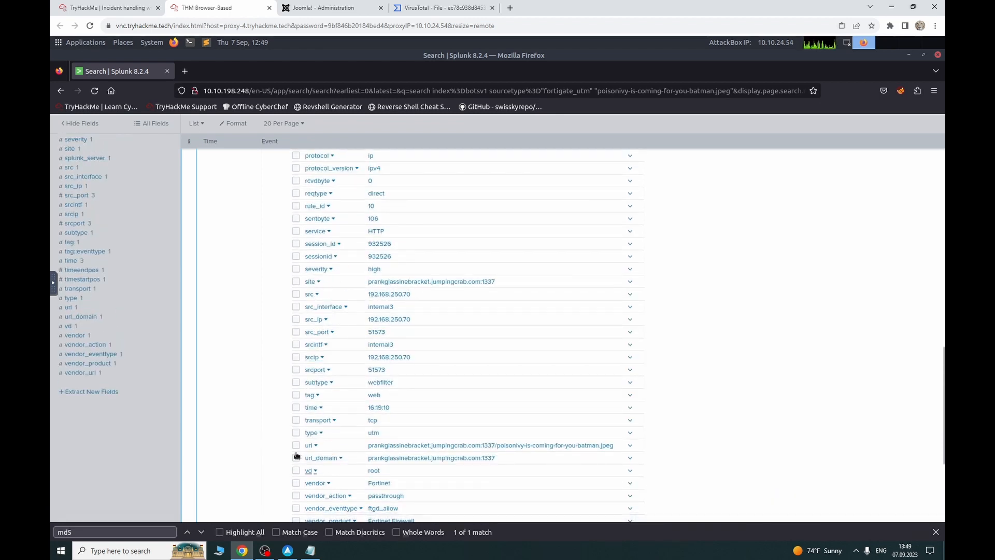
pyautogui.scroll(4, 337, 445)
pyautogui.scroll(3, 339, 365)
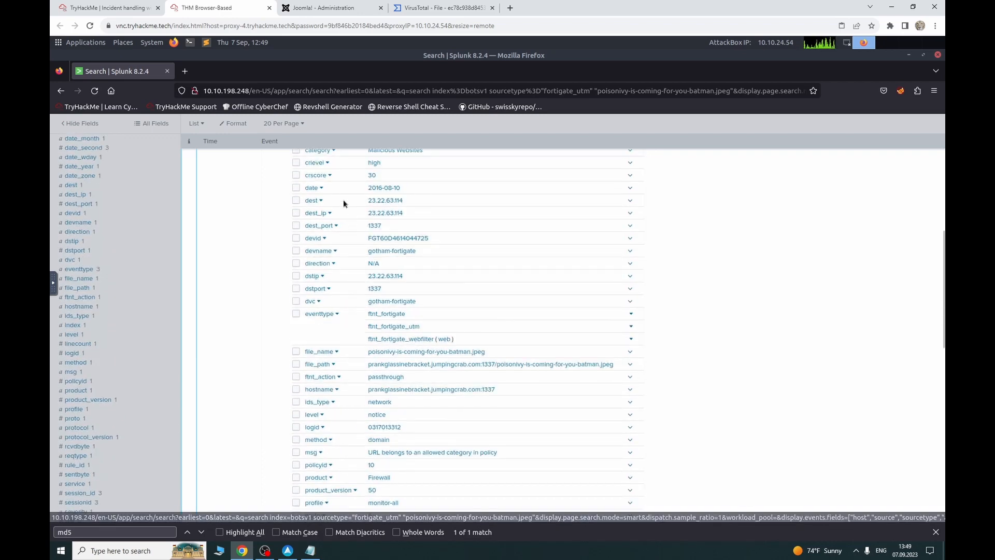
pyautogui.scroll(3, 346, 207)
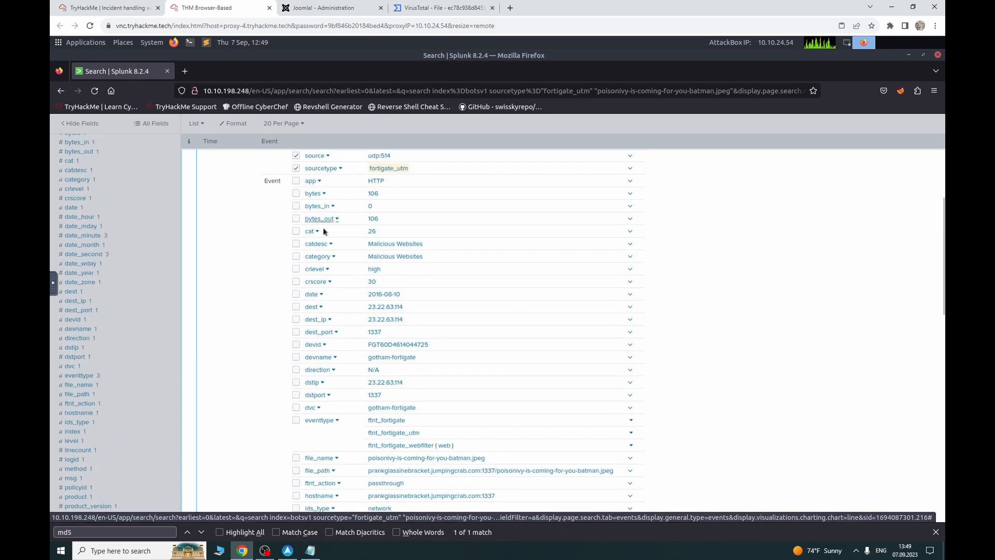
pyautogui.scroll(-3, 327, 405)
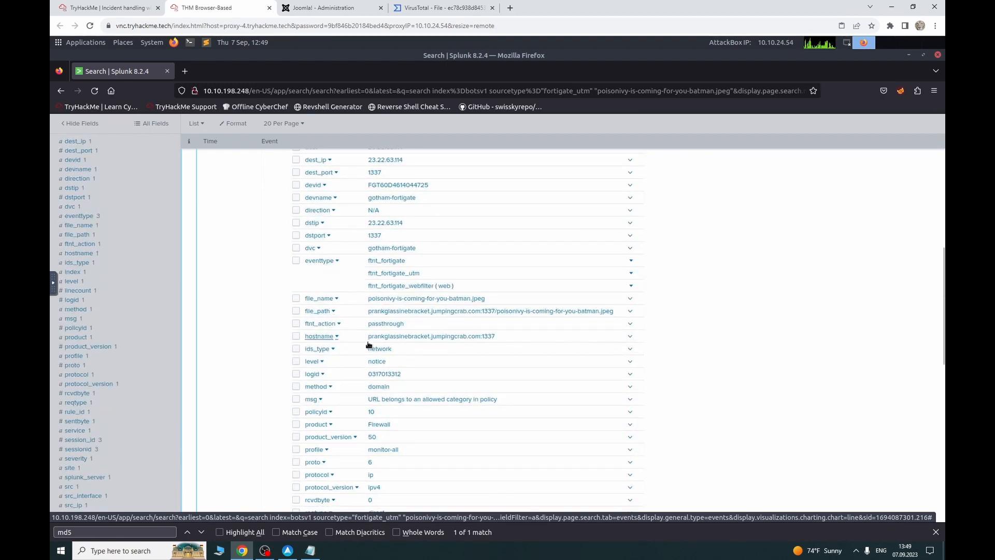
# Step: Expand Task 9 Weaponization Phase and copy the domain prankglassinebracket.jumpingcrab.com
pyautogui.click(118, 8)
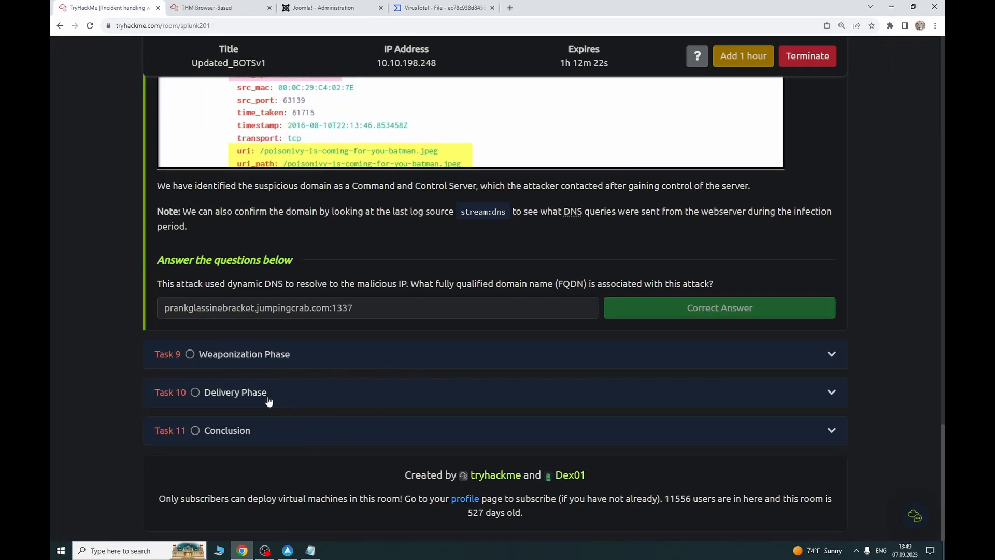
pyautogui.click(261, 362)
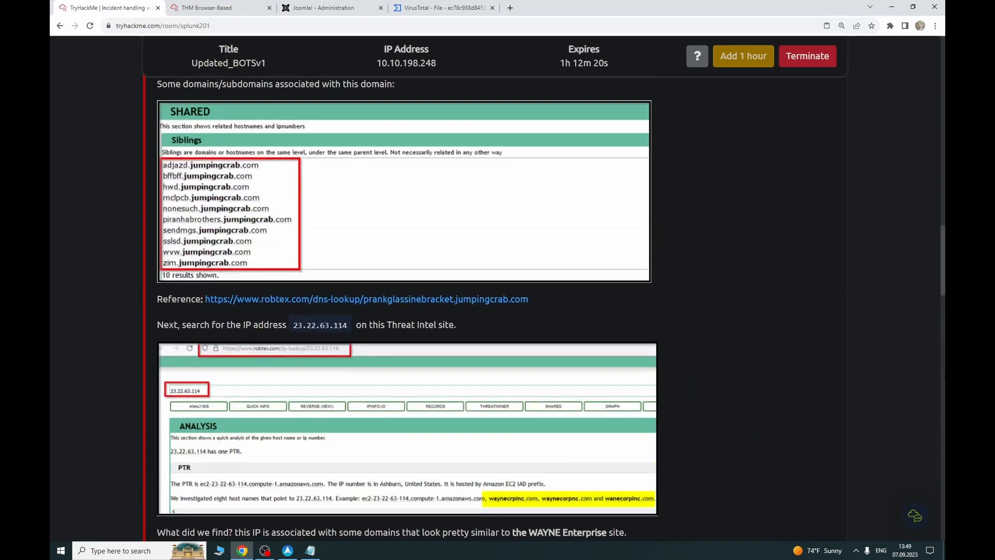
pyautogui.moveTo(943, 273); pyautogui.dragTo(943, 125)
pyautogui.scroll(-3, 478, 271)
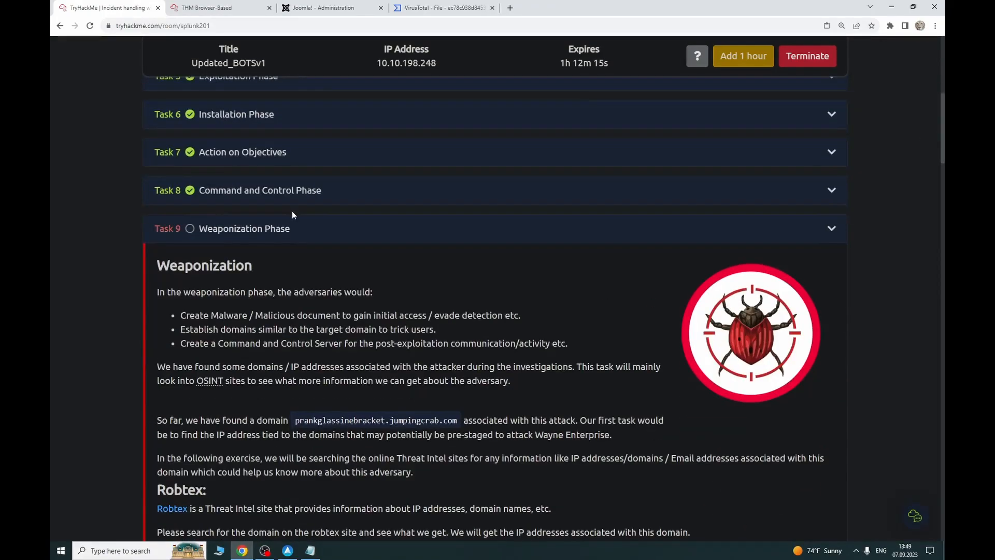
pyautogui.scroll(-3, 291, 316)
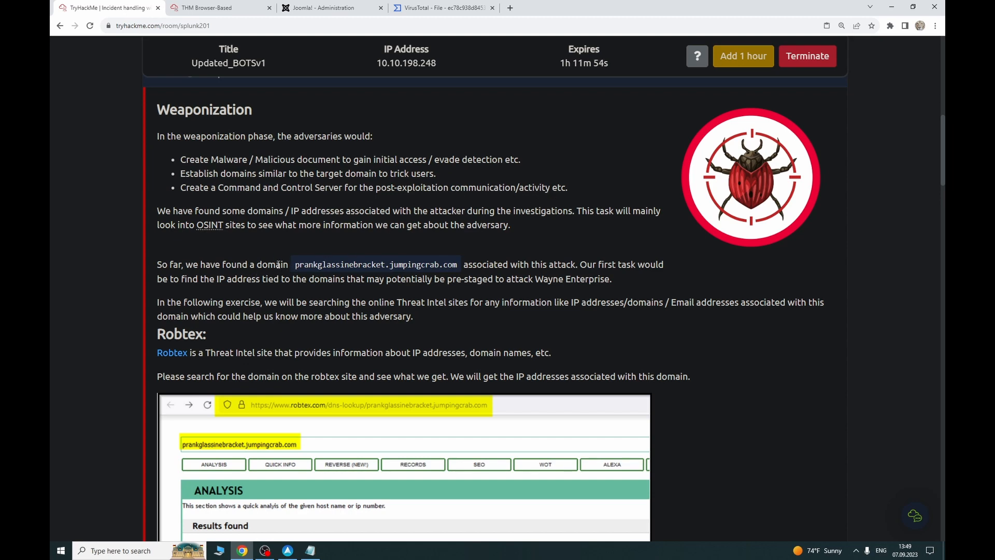
pyautogui.moveTo(295, 268); pyautogui.dragTo(457, 269)
pyautogui.rightClick(423, 268)
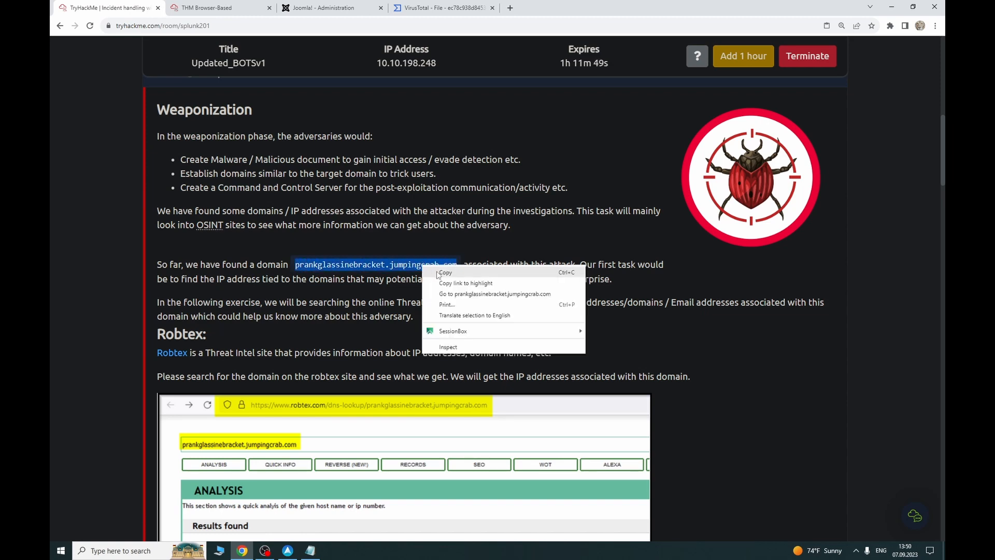
pyautogui.click(438, 272)
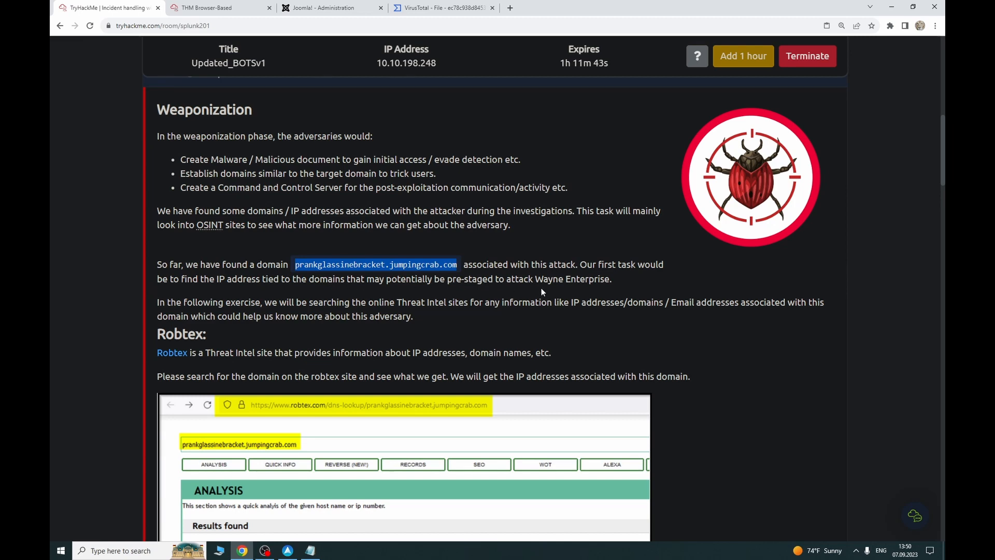
pyautogui.scroll(-5, 501, 325)
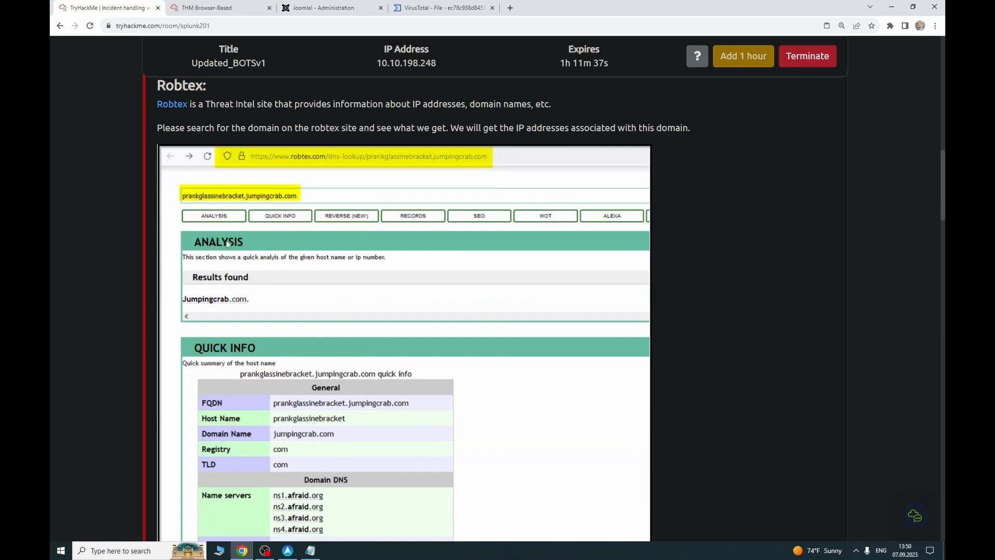
pyautogui.scroll(-2, 248, 291)
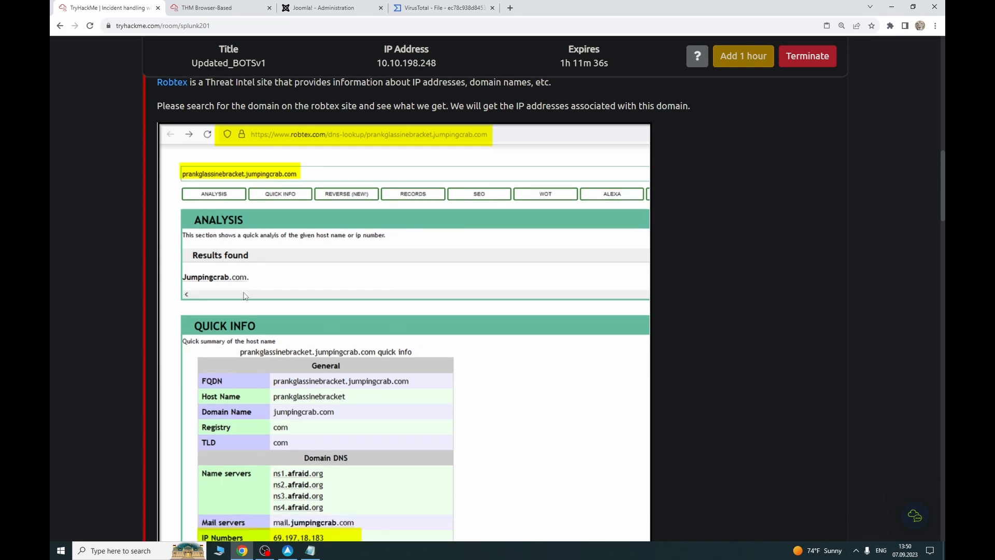
pyautogui.scroll(-4, 259, 283)
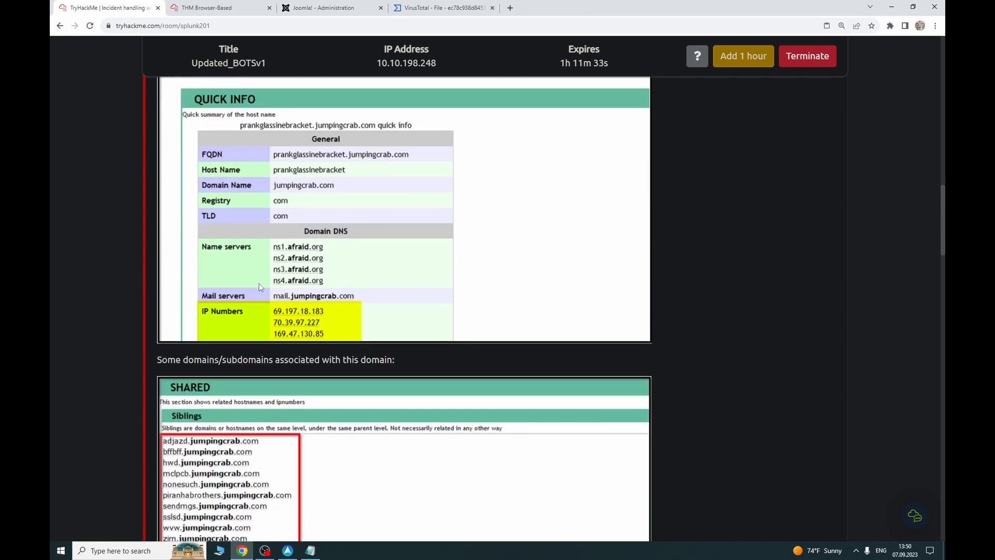
pyautogui.scroll(-10, 303, 303)
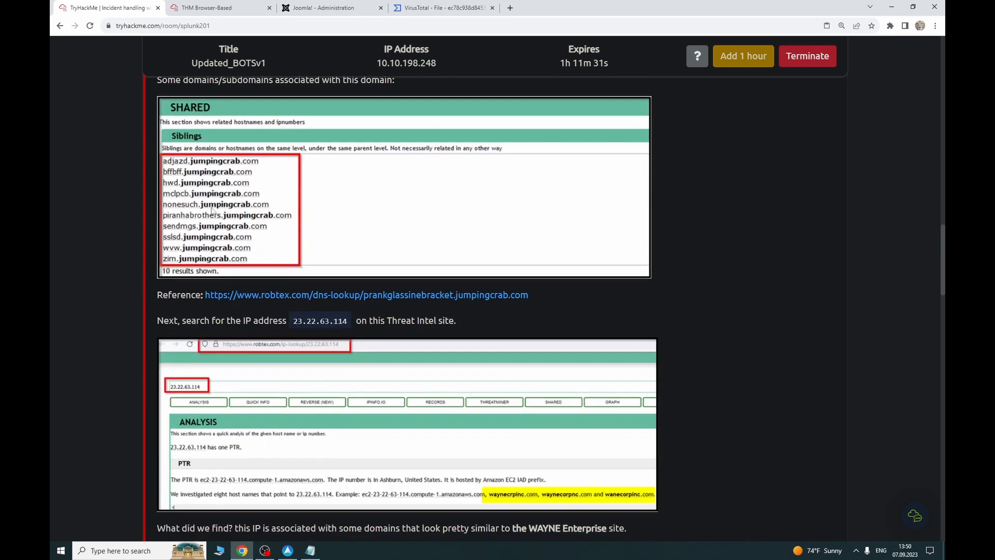
pyautogui.scroll(-5, 253, 316)
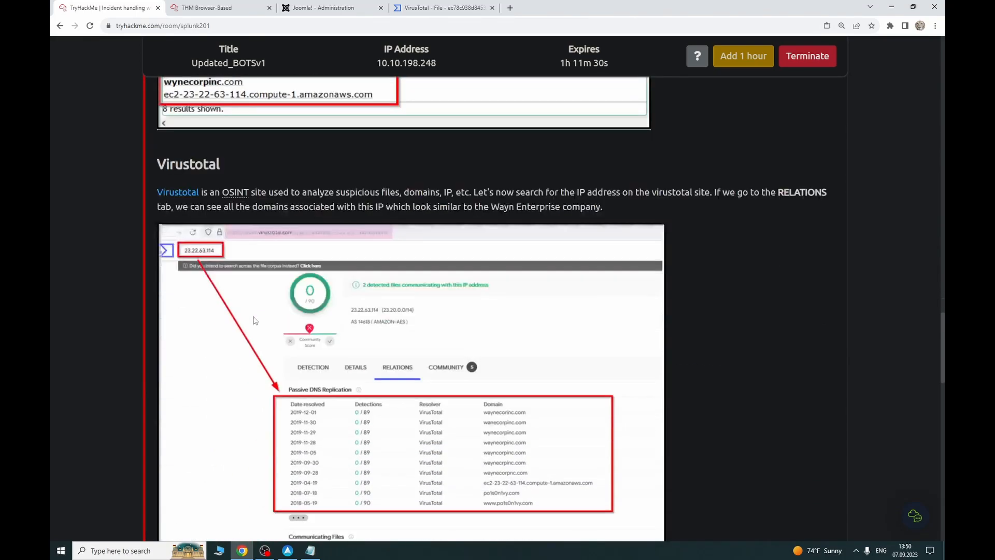
pyautogui.scroll(2, 293, 268)
pyautogui.scroll(-8, 258, 353)
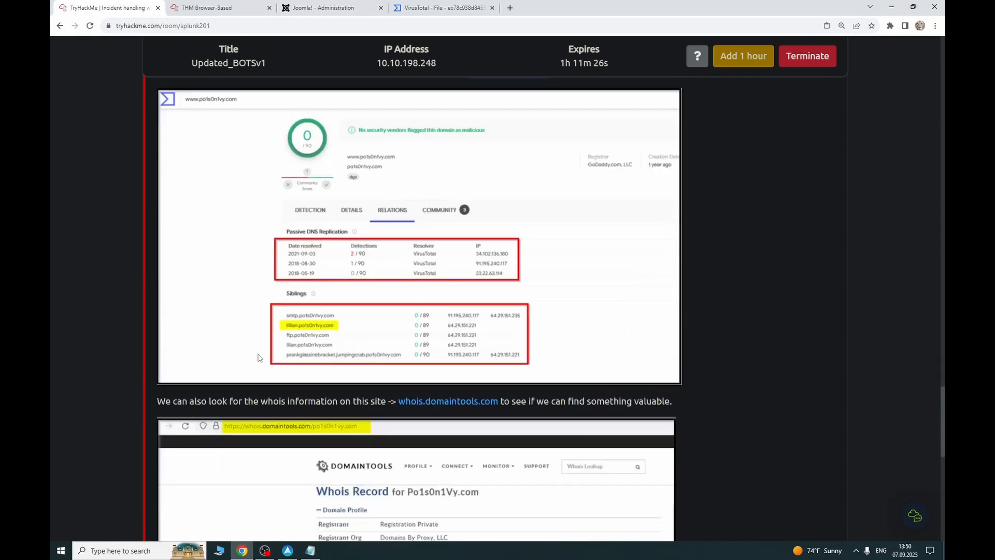
pyautogui.scroll(8, 259, 357)
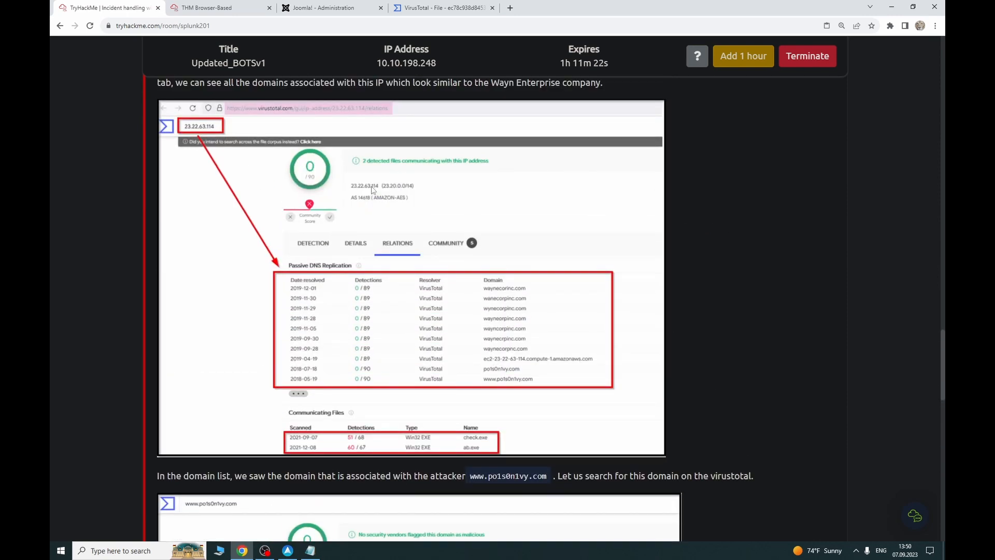
pyautogui.scroll(-8, 354, 244)
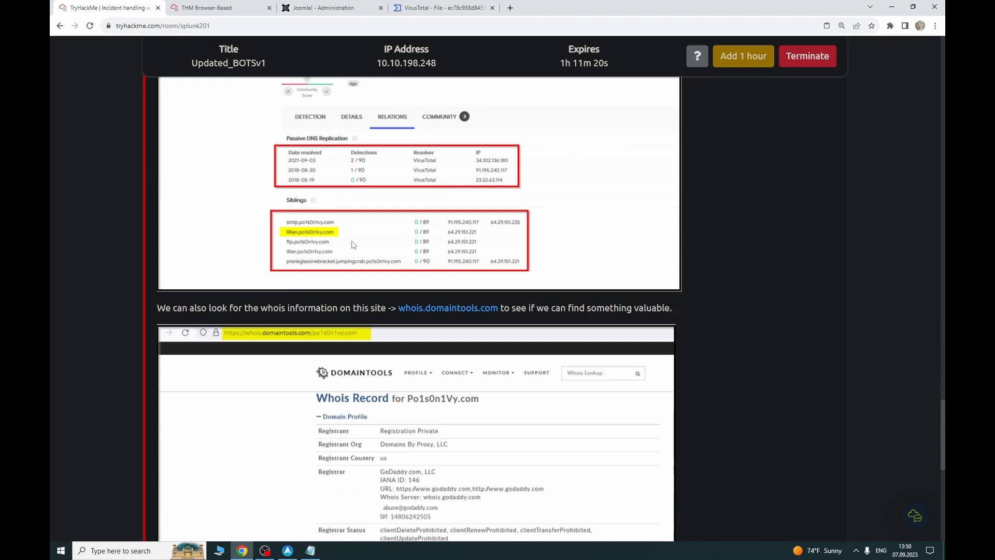
pyautogui.scroll(-4, 354, 245)
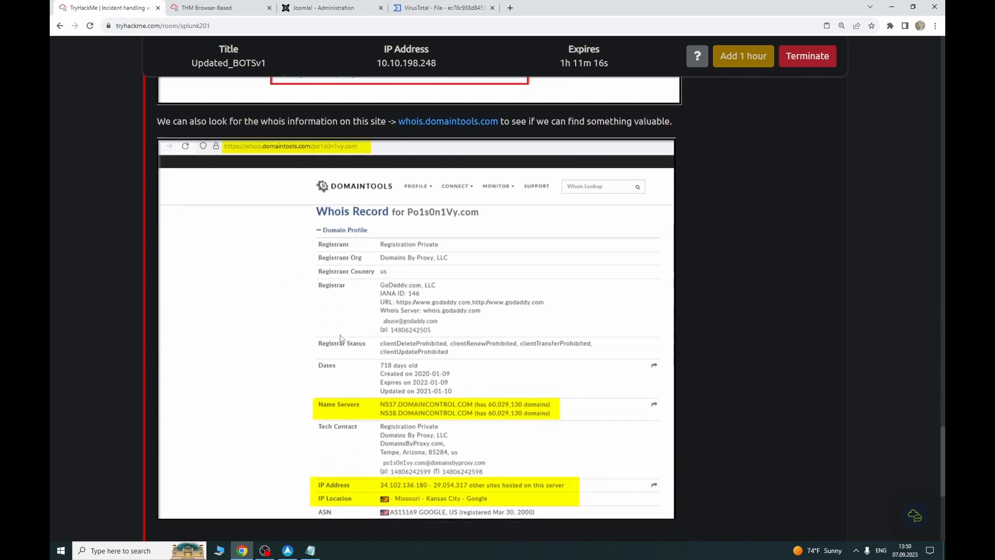
pyautogui.scroll(-2, 341, 338)
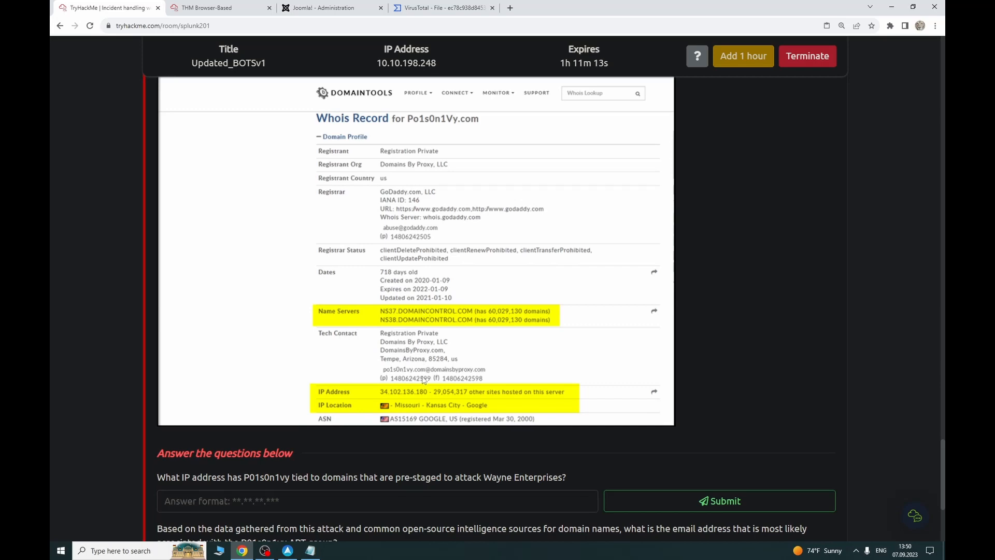
pyautogui.scroll(-3, 386, 362)
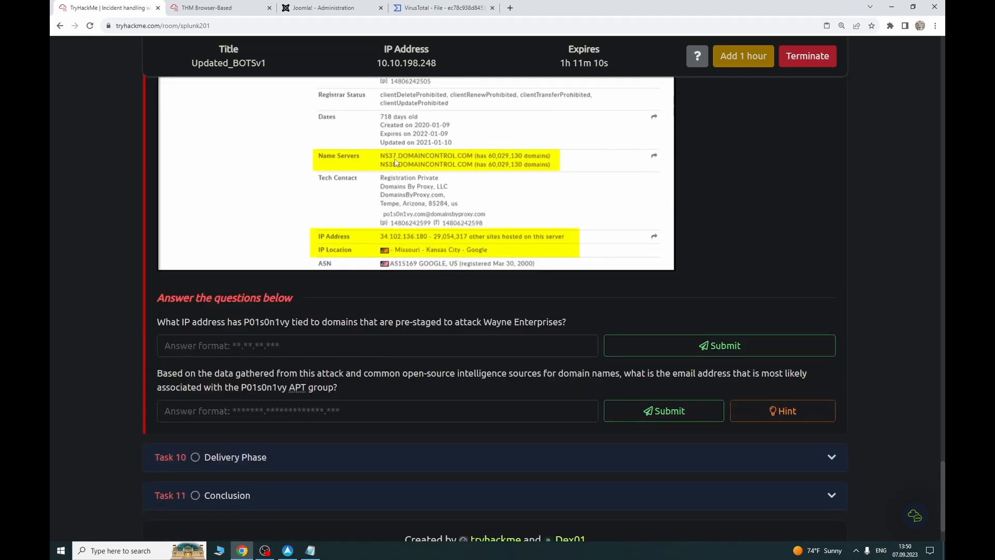
pyautogui.click(445, 7)
pyautogui.click(101, 8)
pyautogui.click(310, 550)
pyautogui.click(310, 550)
pyautogui.scroll(10, 327, 305)
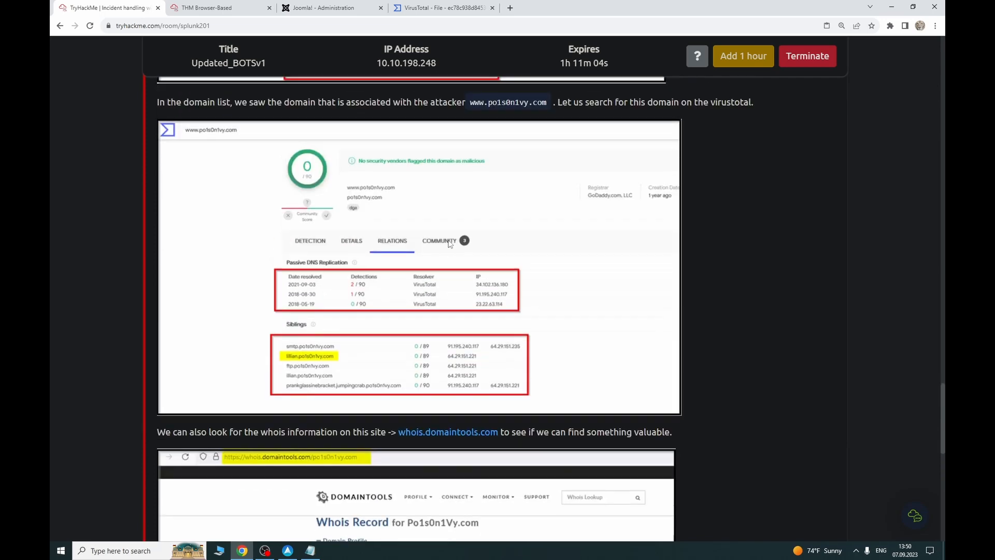
pyautogui.scroll(2, 467, 311)
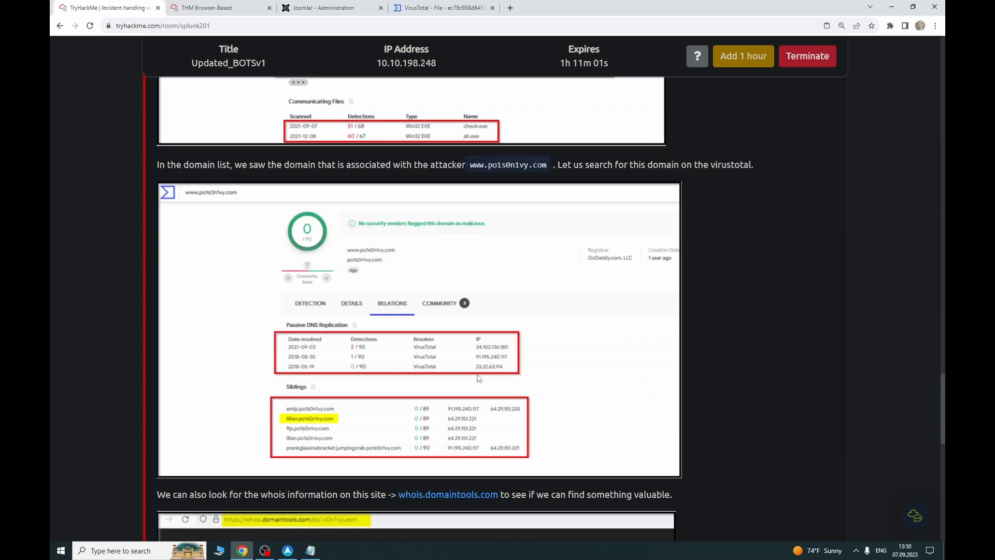
# Step: Go to VirusTotal's home page and bring up its hash, IP and URL search box
pyautogui.click(440, 8)
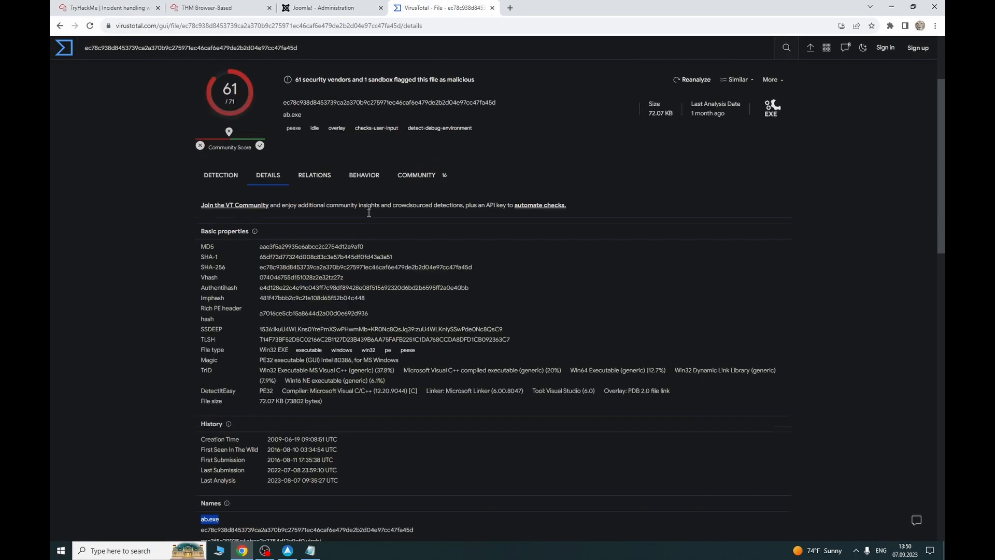
pyautogui.click(65, 49)
pyautogui.click(607, 187)
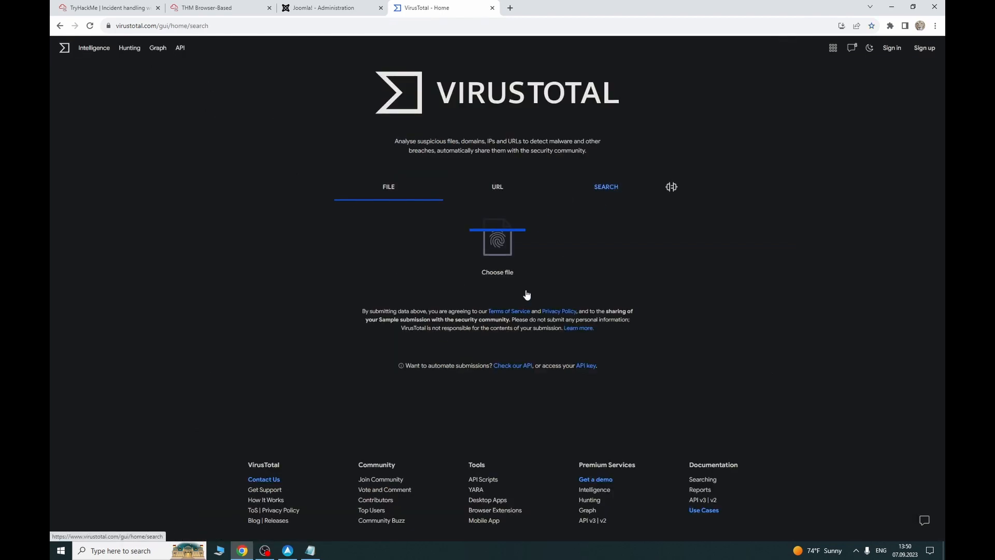
pyautogui.click(602, 190)
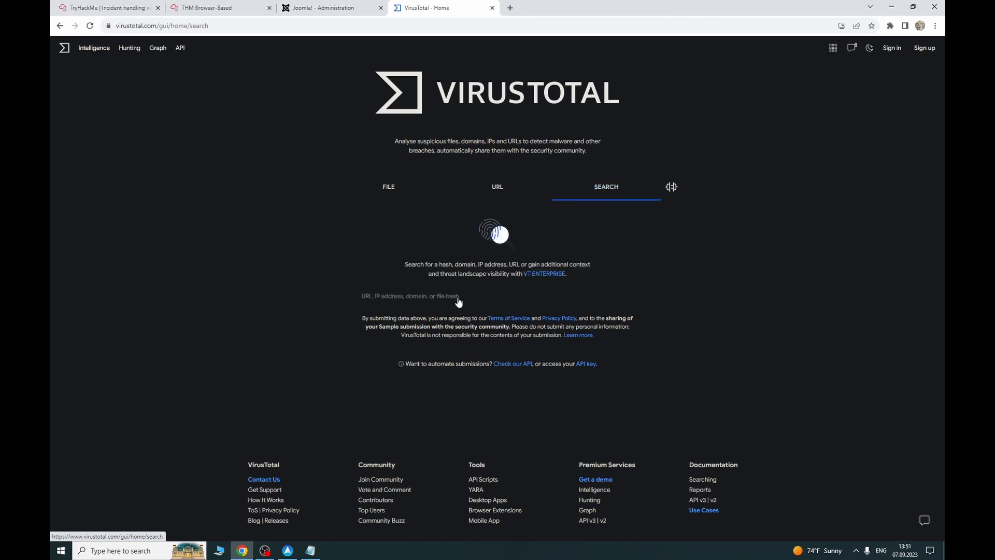
pyautogui.click(395, 298)
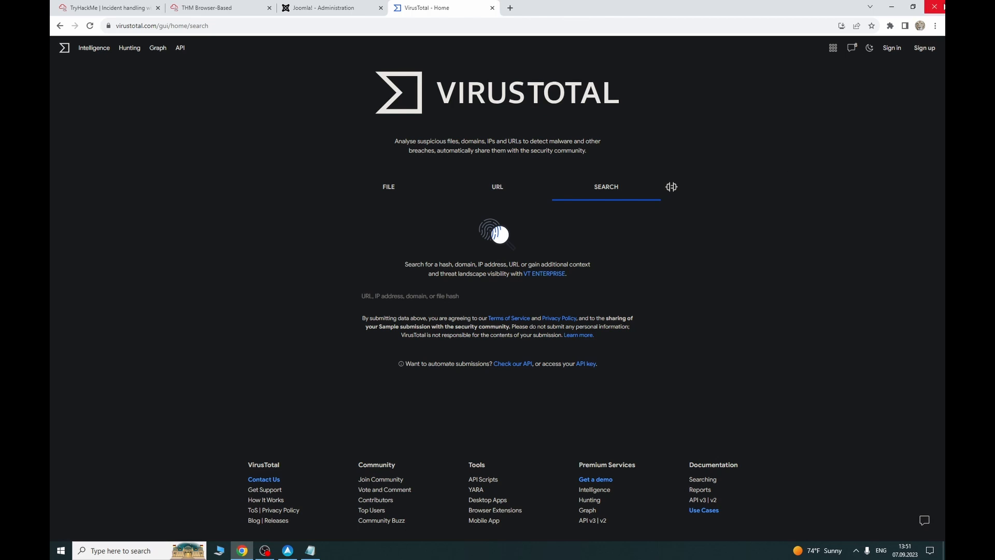
# Step: Turn Dark Reader off for VirusTotal
pyautogui.click(890, 26)
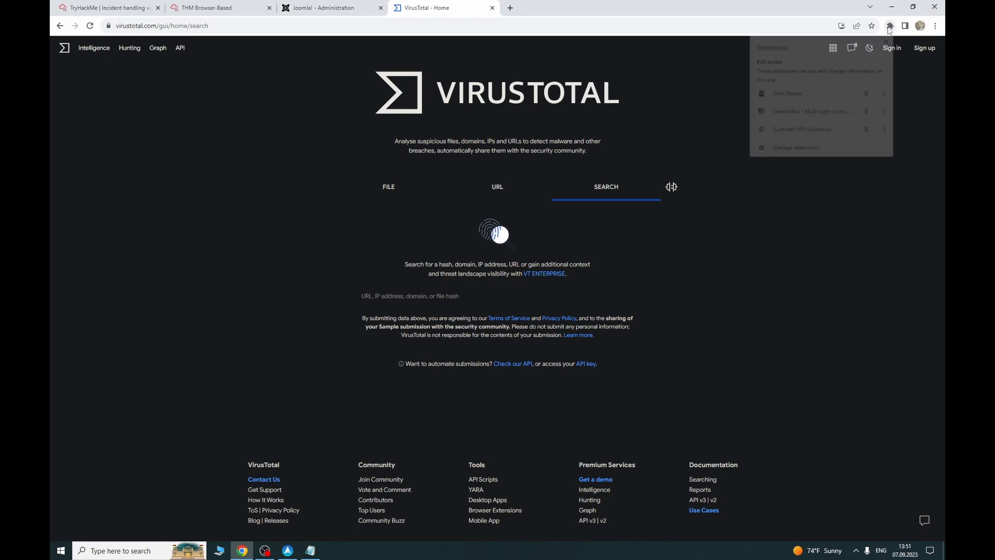
pyautogui.click(825, 96)
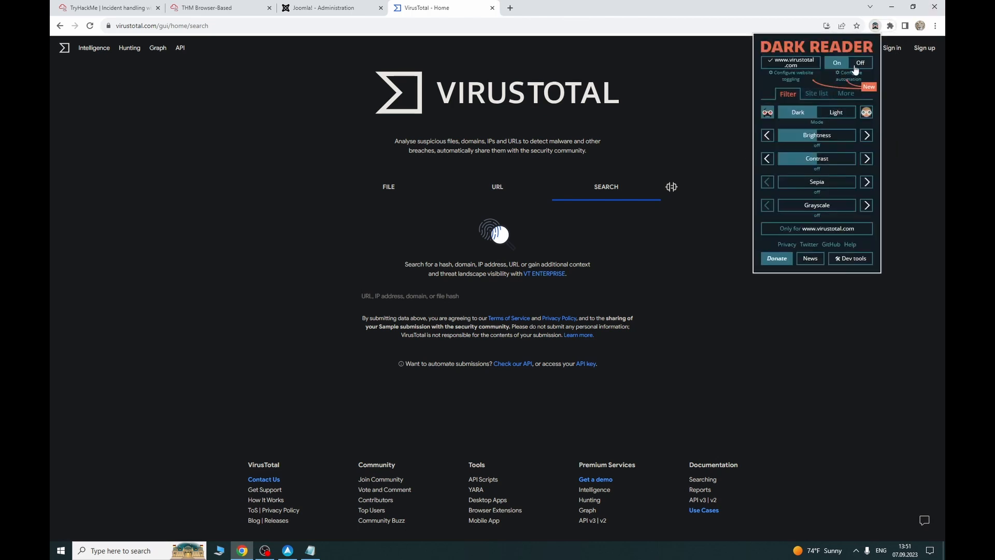
pyautogui.click(856, 65)
pyautogui.click(706, 8)
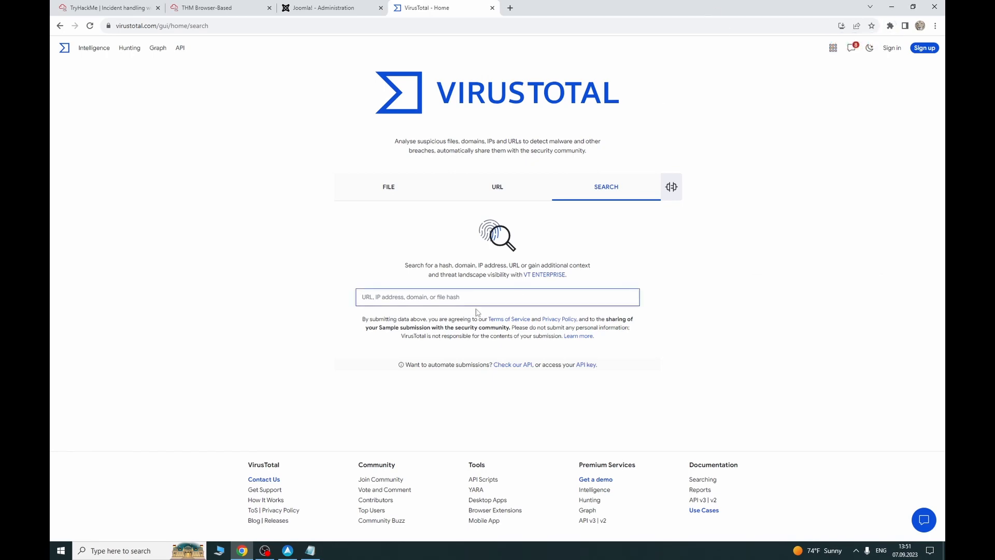
# Step: Search VirusTotal for the IP address 23.22.63.114
pyautogui.write('23.22.')
pyautogui.click(208, 8)
pyautogui.click(104, 8)
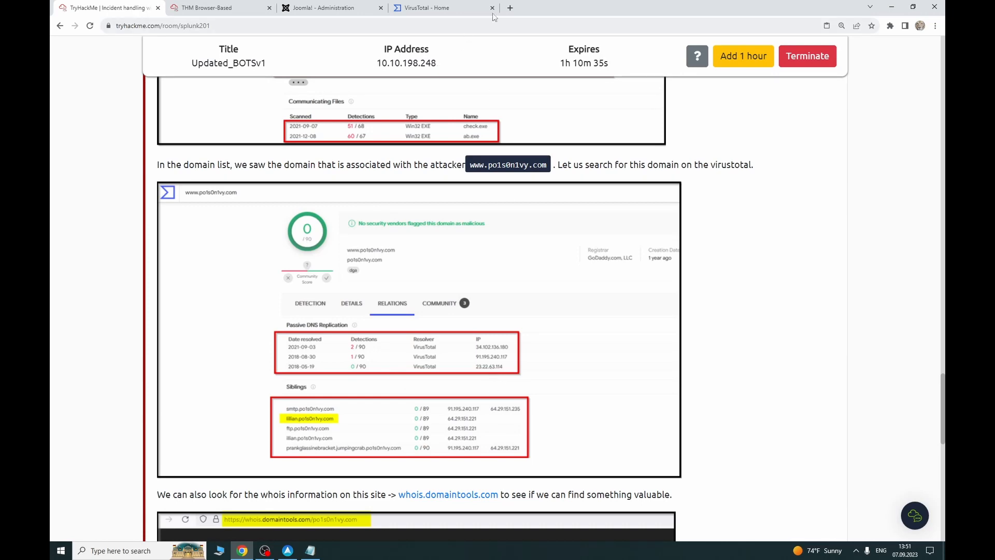
pyautogui.click(440, 8)
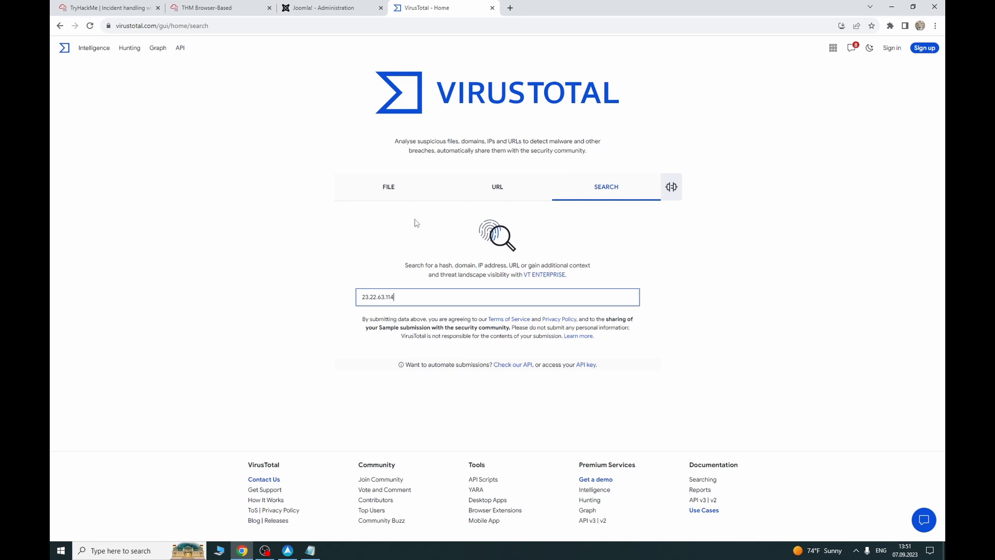
pyautogui.press('Return')
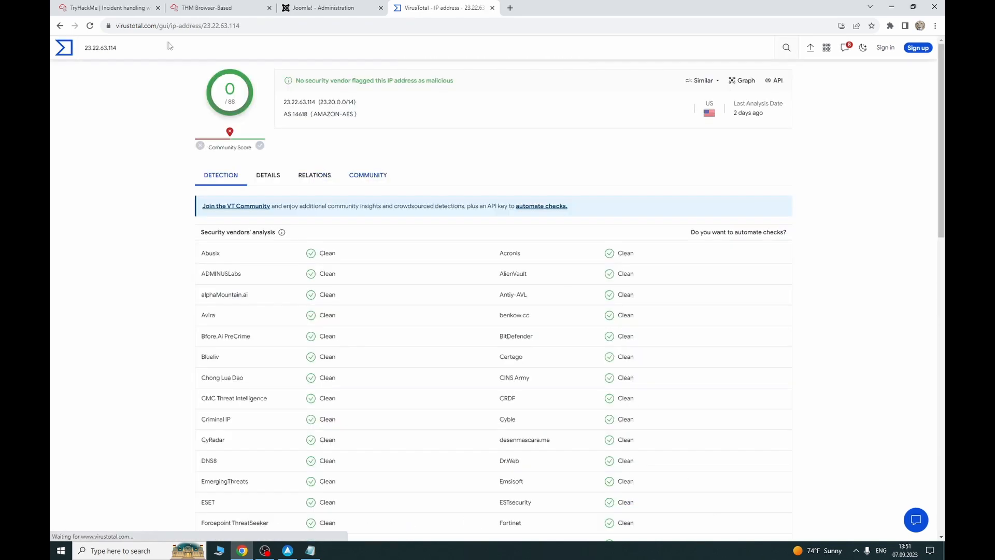
# Step: Copy 23.22.63.114 from the VirusTotal report and submit it as the pre-staged IP answer
pyautogui.click(101, 8)
pyautogui.scroll(-6, 297, 271)
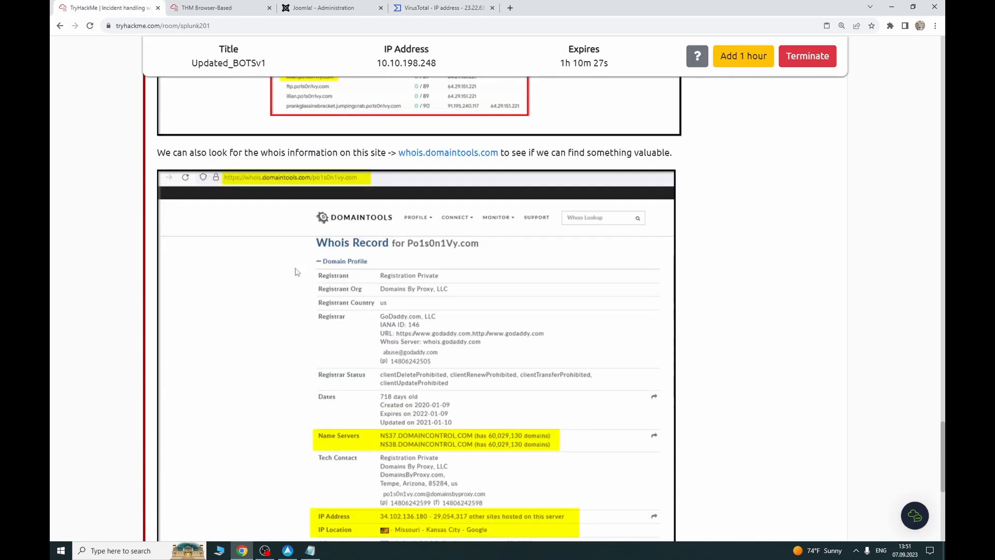
pyautogui.scroll(-7, 297, 272)
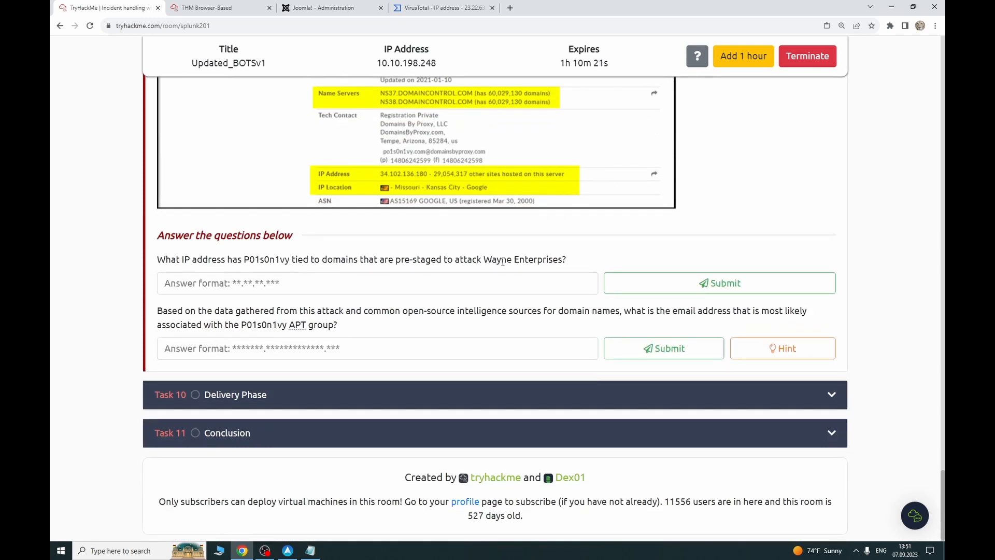
pyautogui.click(440, 8)
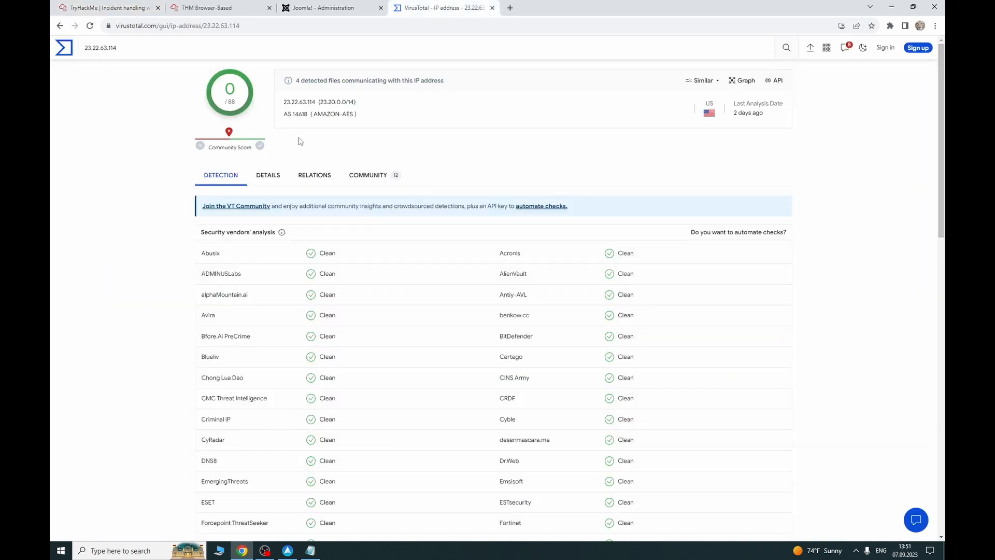
pyautogui.moveTo(317, 101)
pyautogui.mouseDown()
pyautogui.moveTo(269, 101)
pyautogui.moveTo(319, 102)
pyautogui.mouseUp()
pyautogui.click(285, 101)
pyautogui.hotkey('ctrl', 'c')
pyautogui.click(96, 6)
pyautogui.click(314, 291)
pyautogui.hotkey('ctrl', 'v')
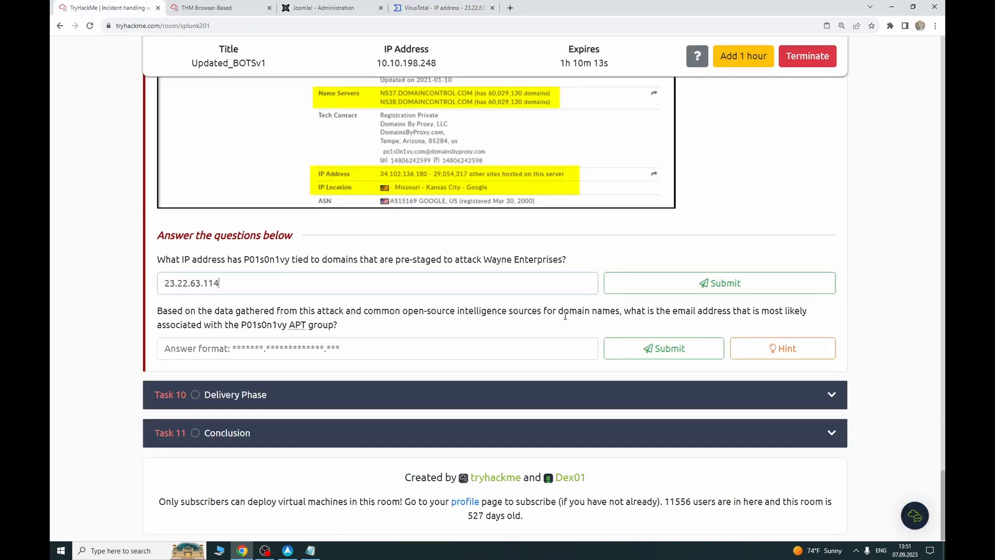
pyautogui.click(622, 291)
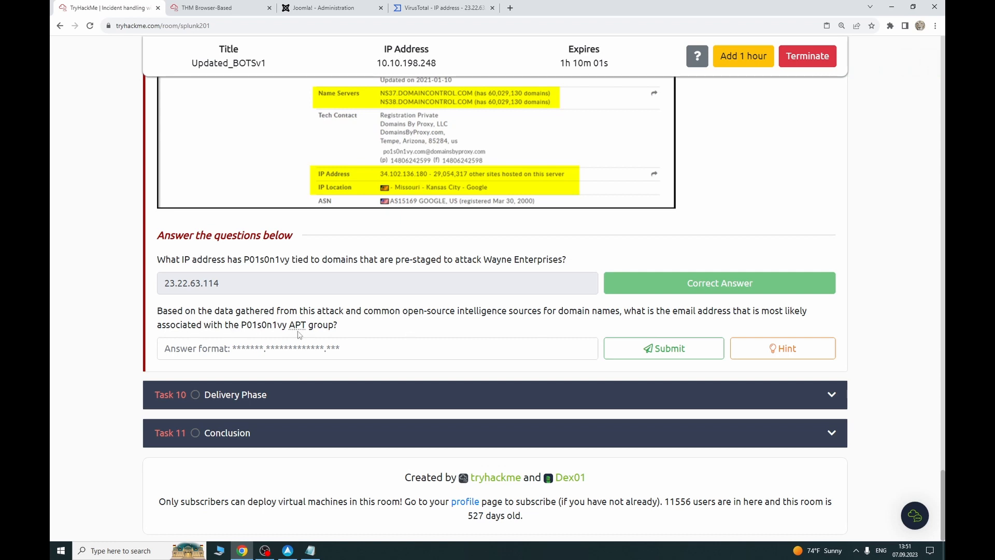
# Step: Browse the 23.22.63.114 report's details and all its passive DNS resolutions
pyautogui.click(440, 8)
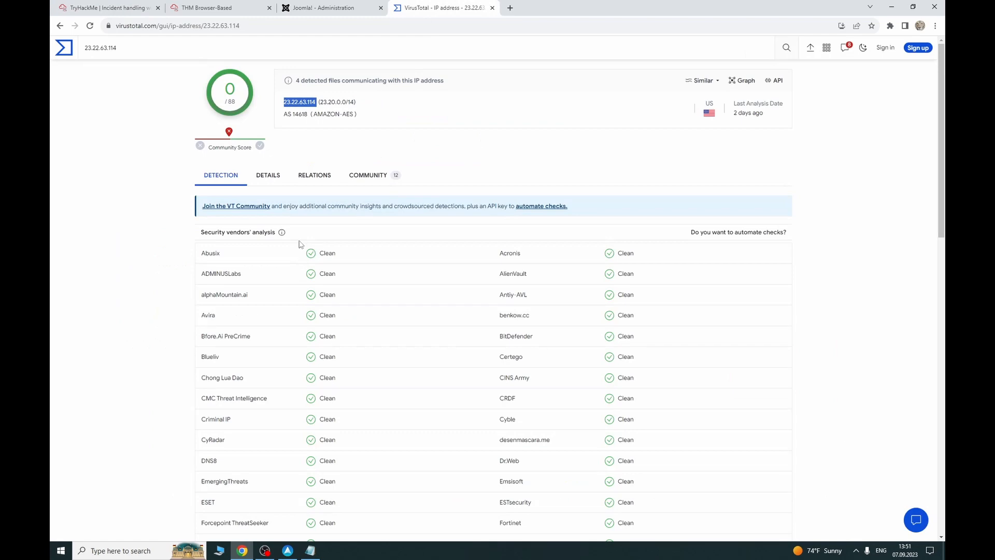
pyautogui.click(261, 174)
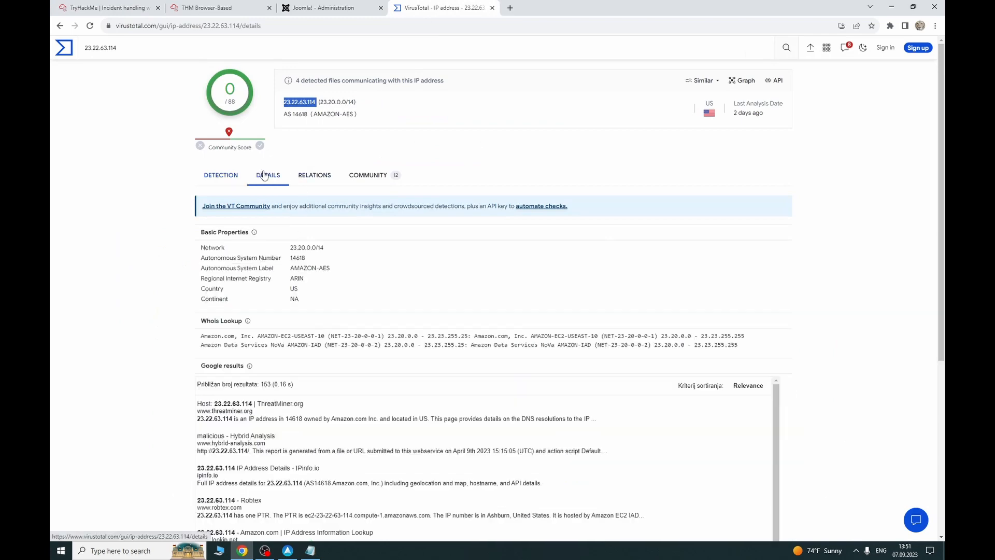
pyautogui.click(314, 177)
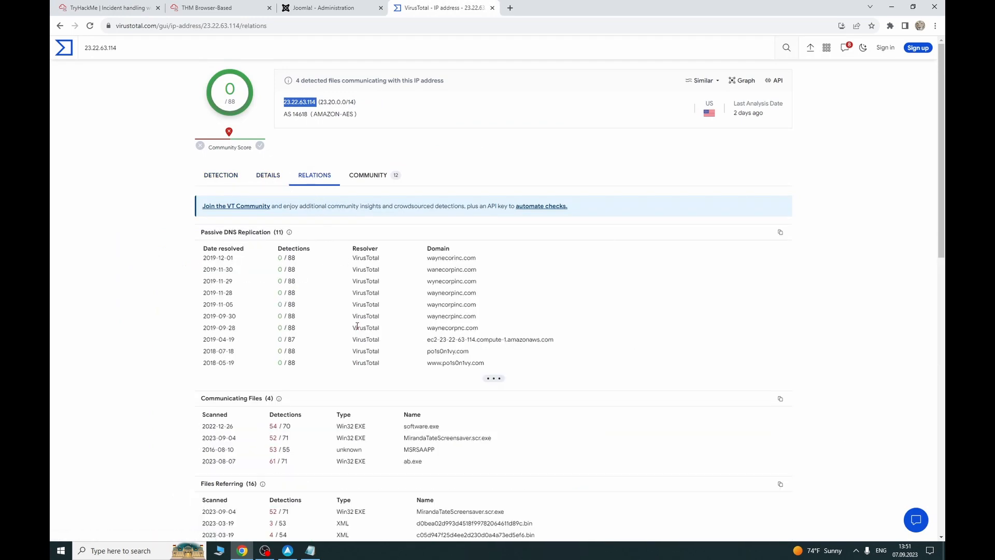
pyautogui.click(495, 379)
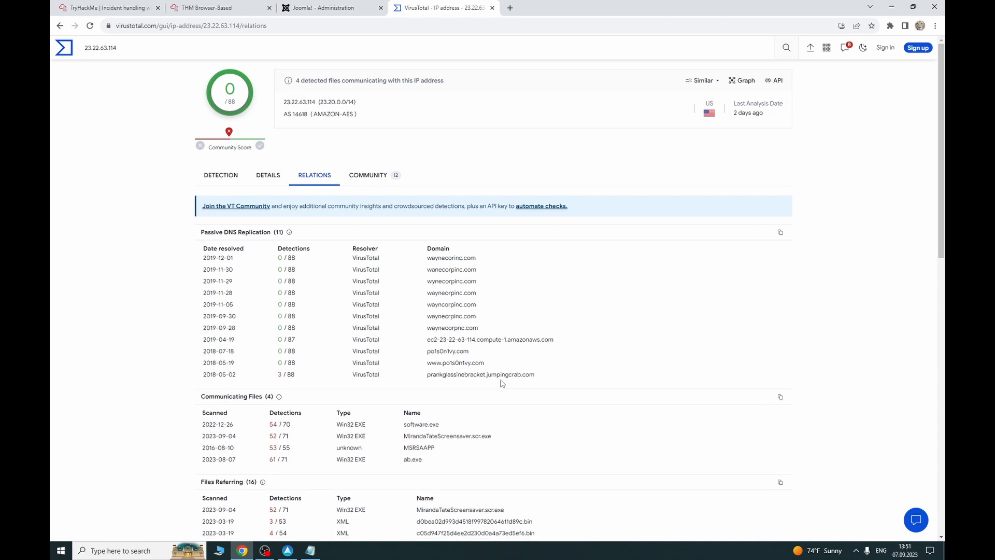
pyautogui.scroll(-1, 440, 339)
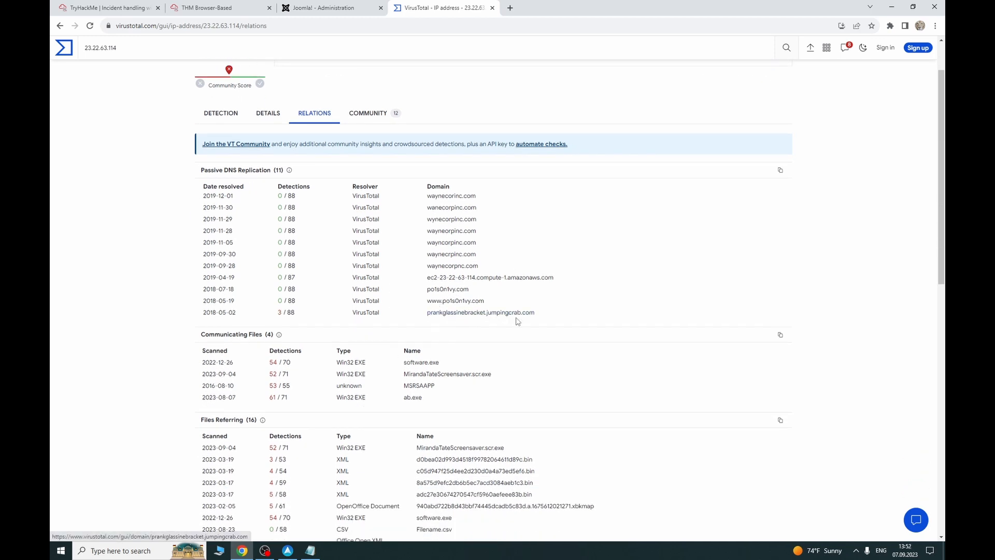
pyautogui.click(119, 10)
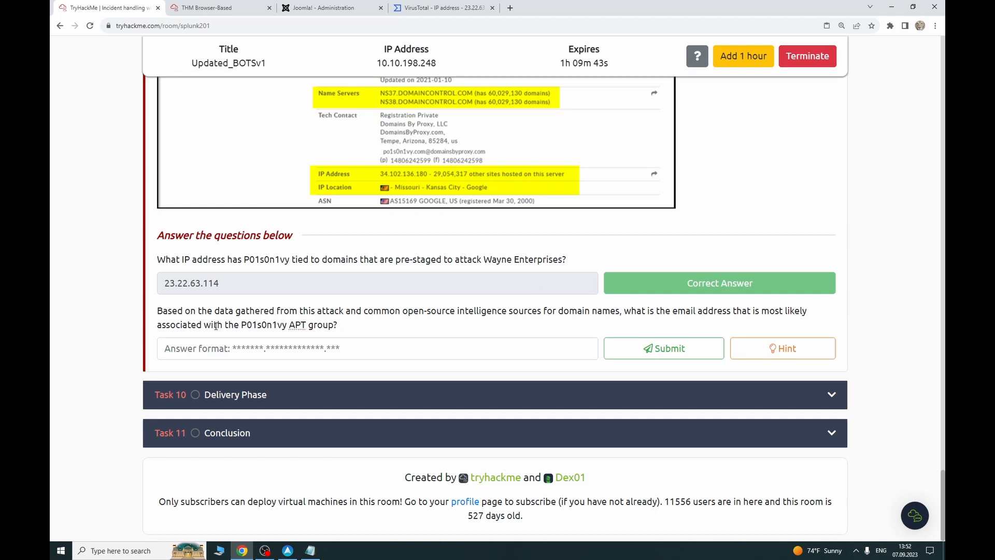
pyautogui.click(440, 8)
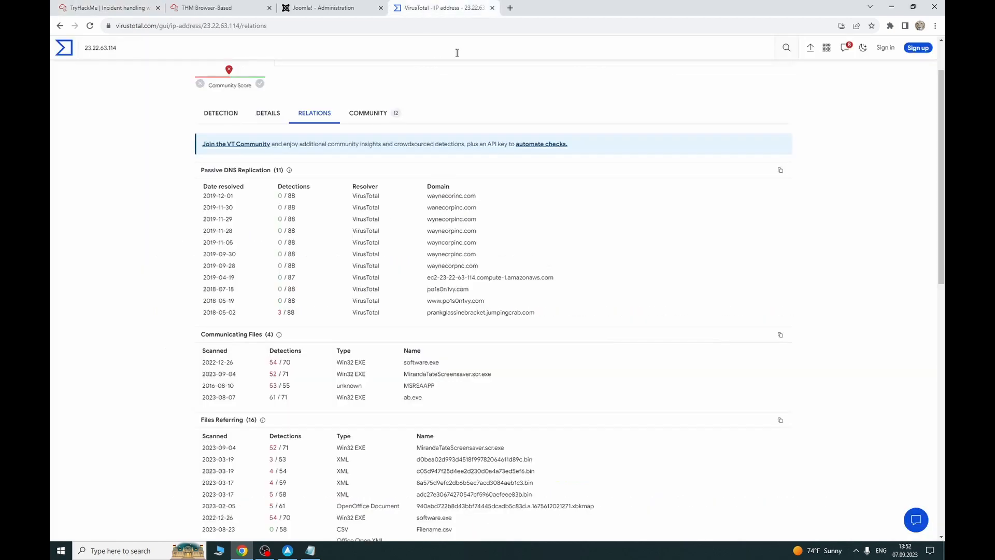
pyautogui.scroll(-1, 339, 345)
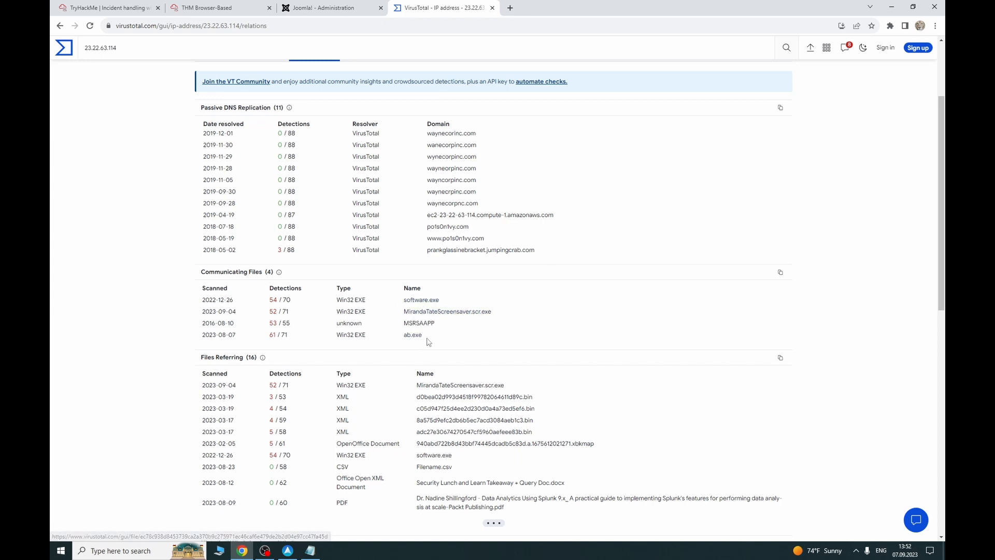
pyautogui.scroll(2, 428, 341)
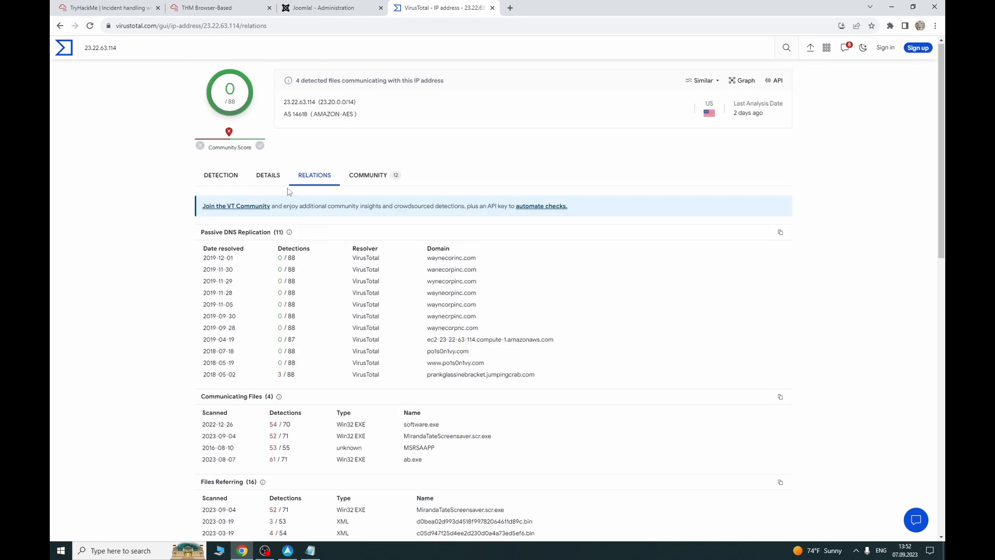
# Step: Search the IP's community and Whois data for e-mail addresses, then clear the search
pyautogui.click(381, 179)
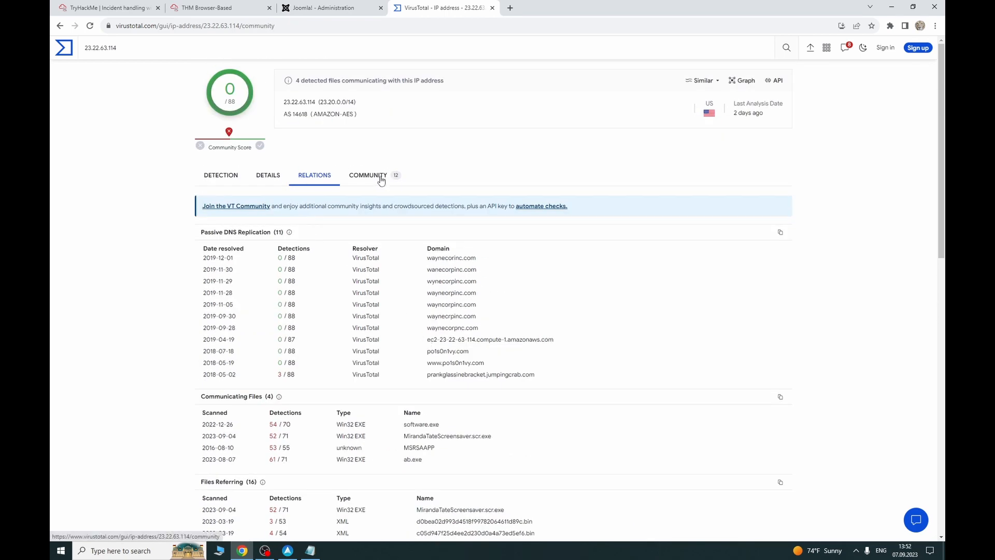
pyautogui.hotkey('ctrl', 'f')
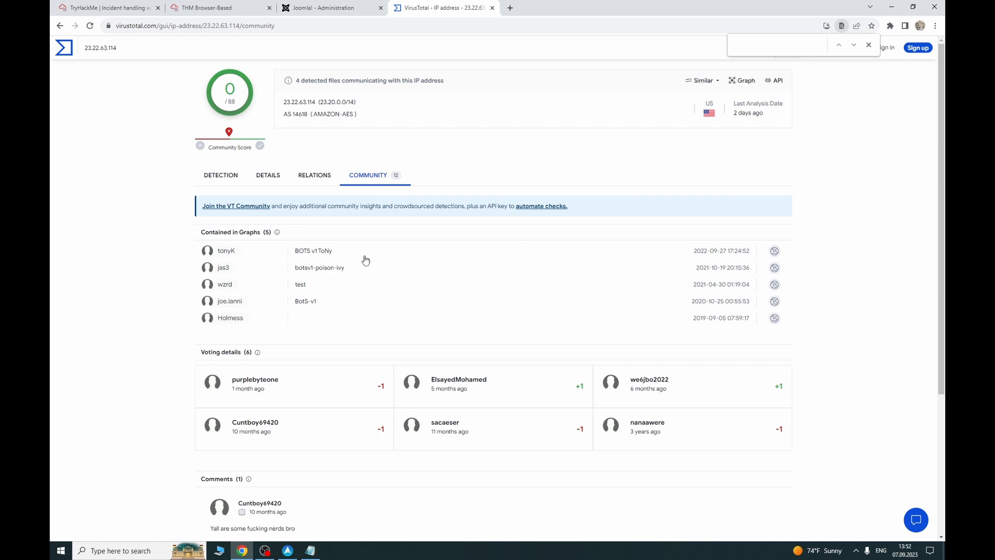
pyautogui.click(314, 177)
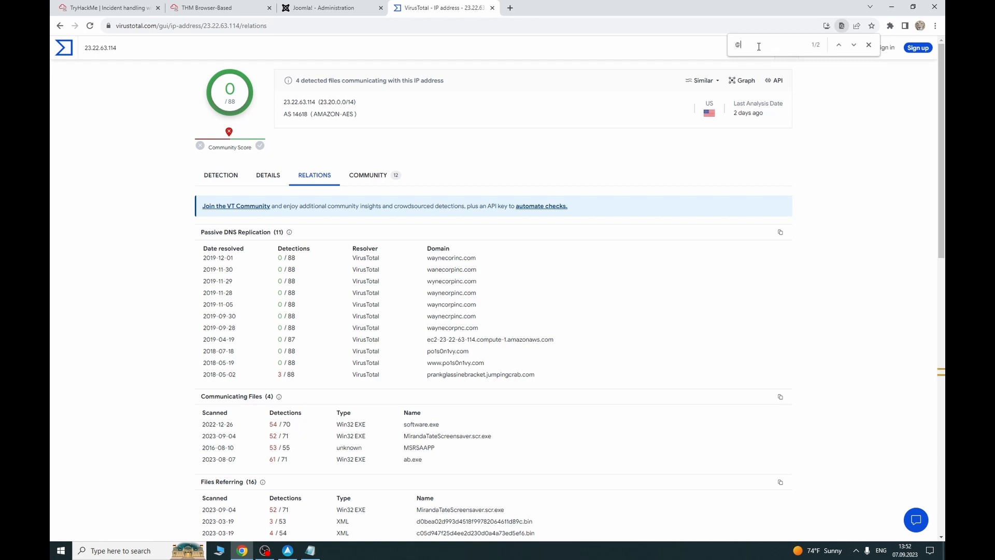
pyautogui.click(839, 46)
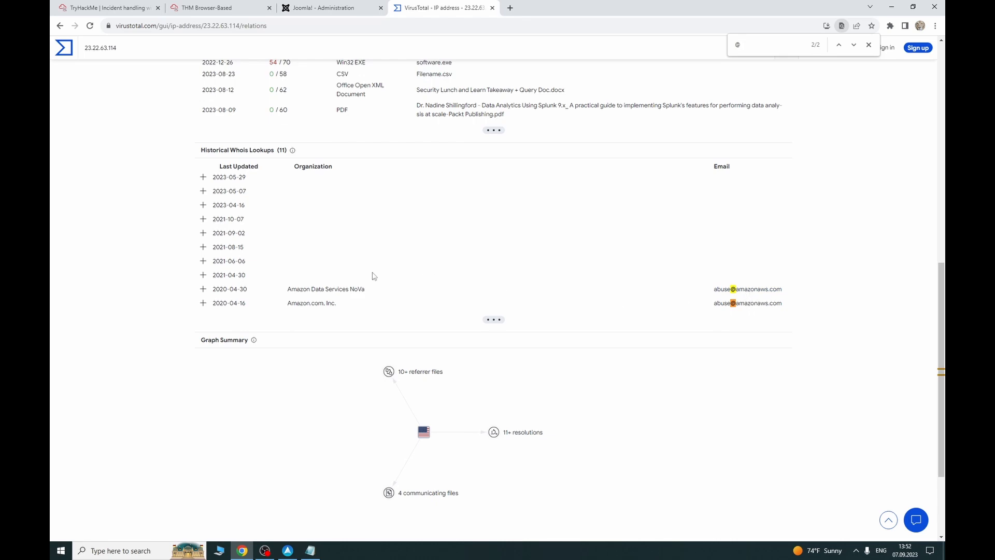
pyautogui.scroll(3, 360, 320)
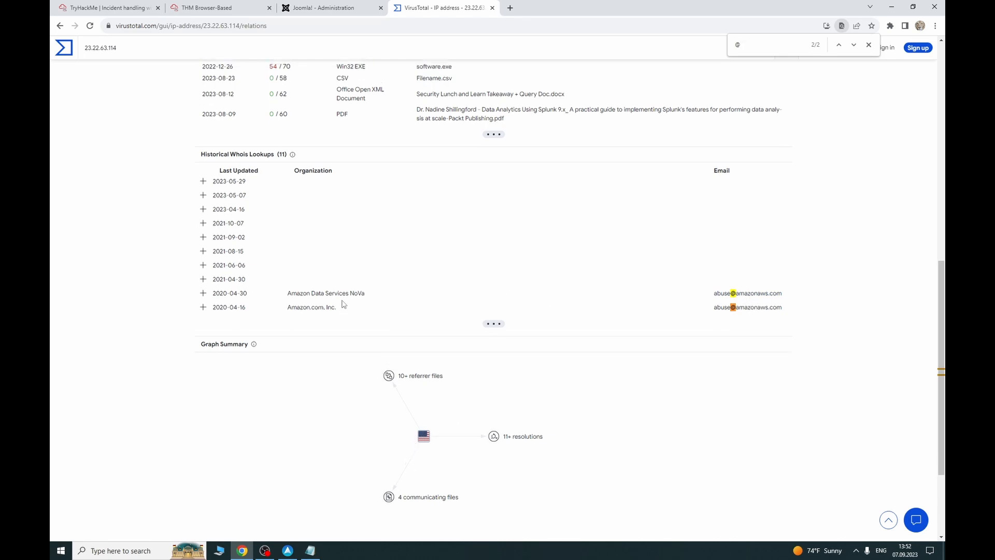
pyautogui.scroll(6, 342, 304)
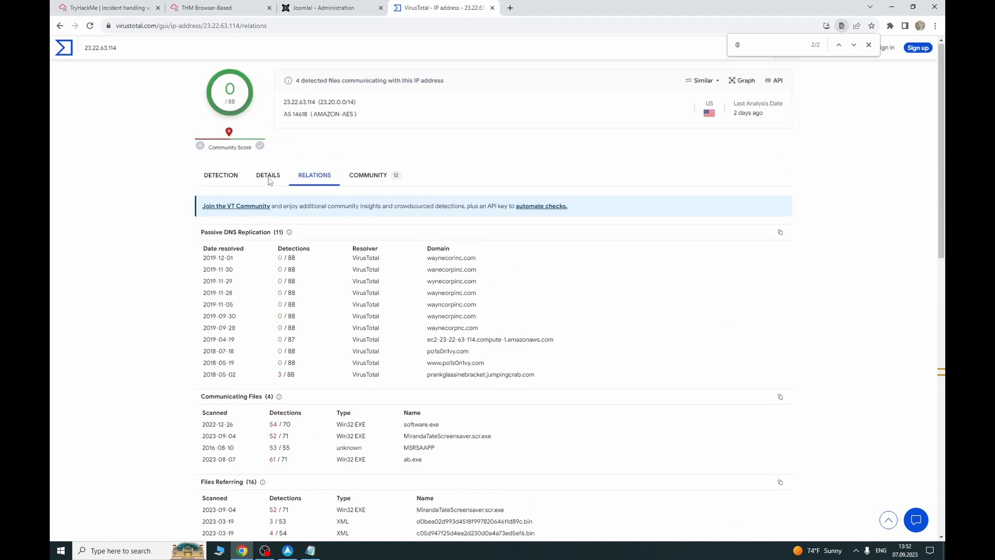
pyautogui.click(267, 176)
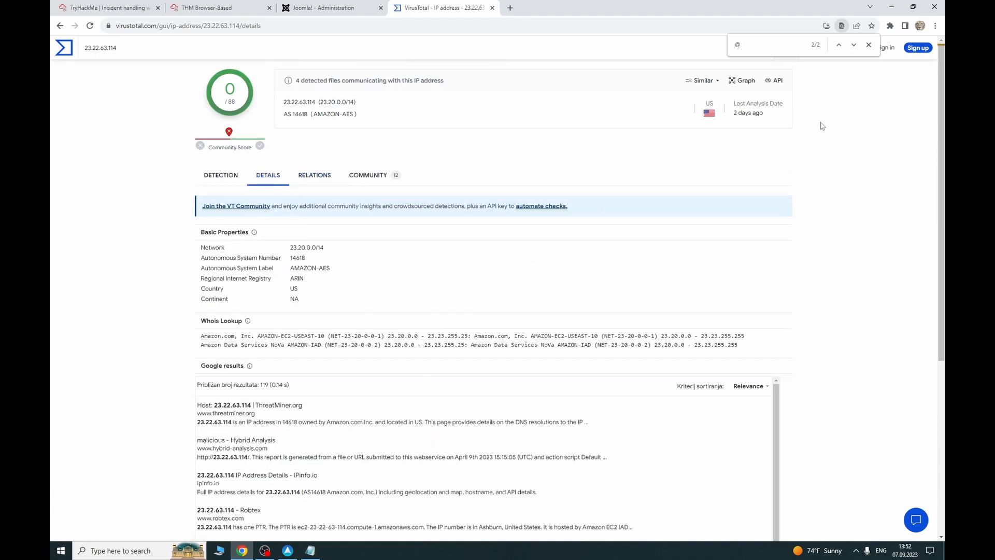
pyautogui.hotkey('ctrl', 'f')
pyautogui.press('BackSpace')
pyautogui.click(869, 44)
pyautogui.click(314, 175)
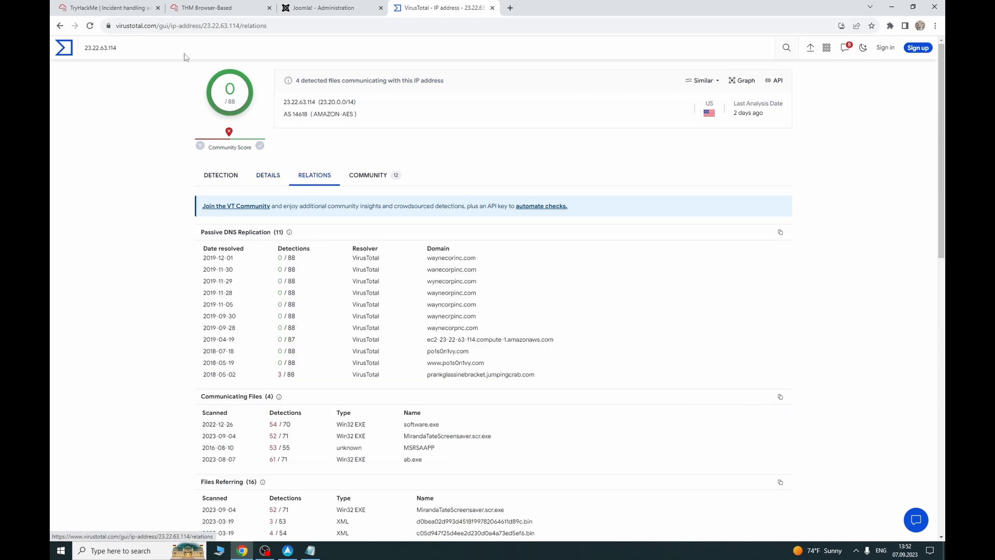
pyautogui.click(109, 8)
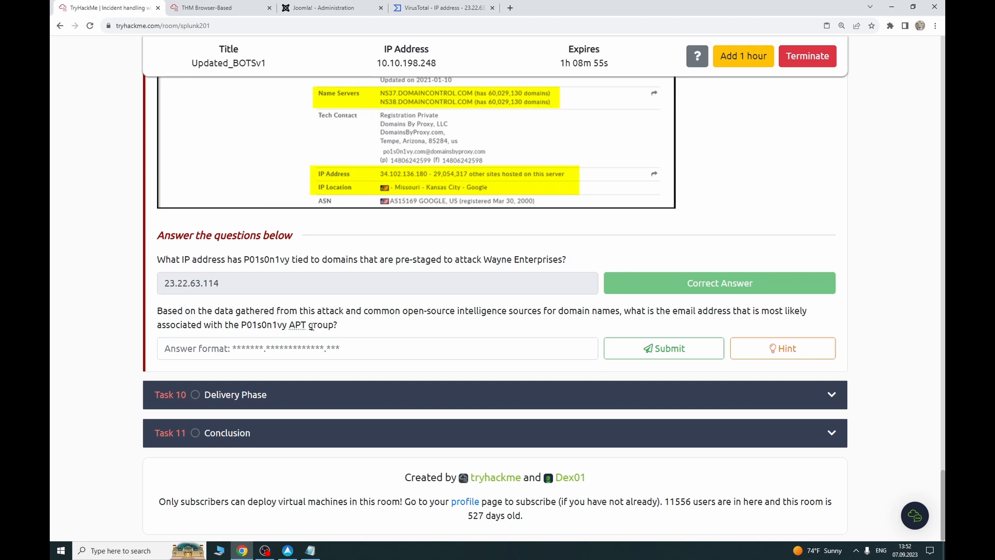
# Step: Open the po1s0n1vy.com domain report from passive DNS and view its details and relations
pyautogui.click(441, 8)
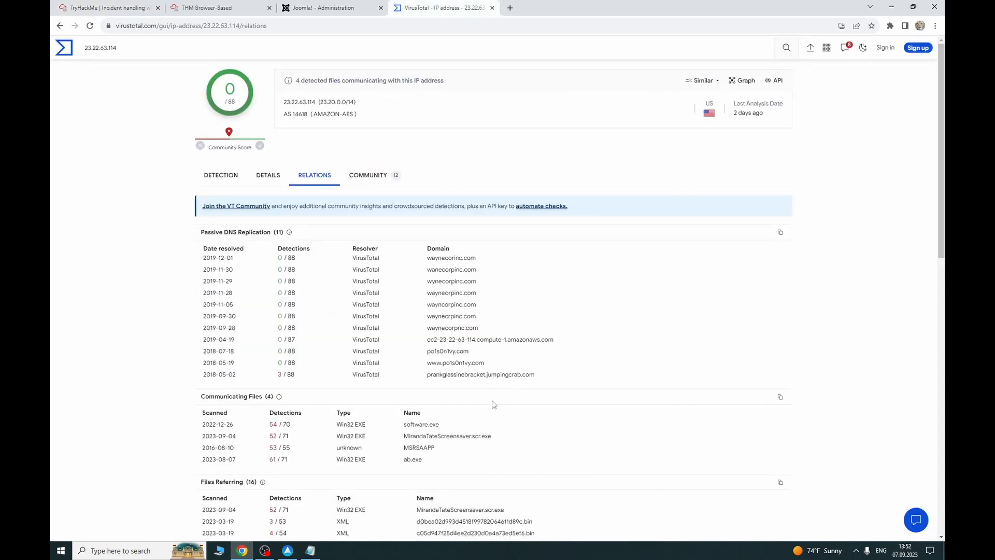
pyautogui.click(451, 352)
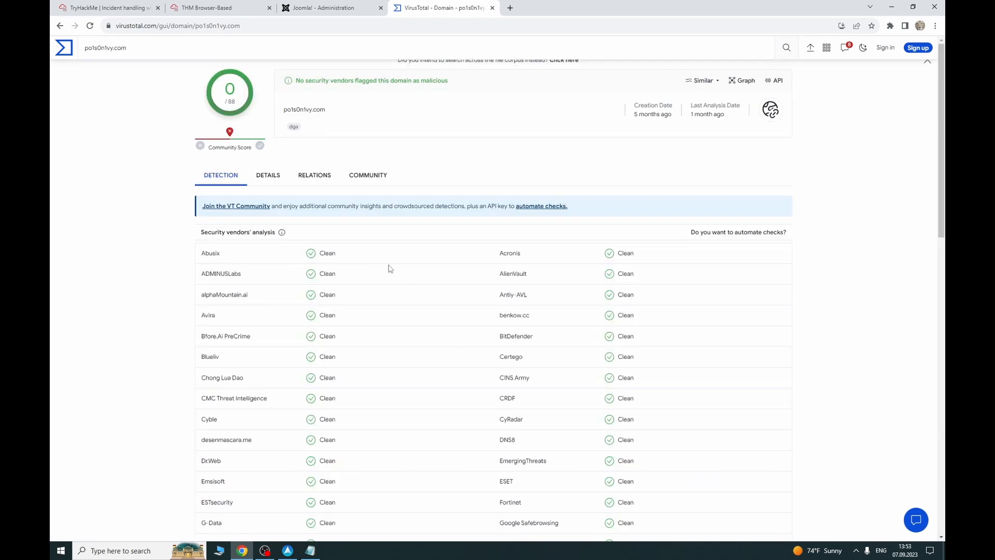
pyautogui.click(273, 180)
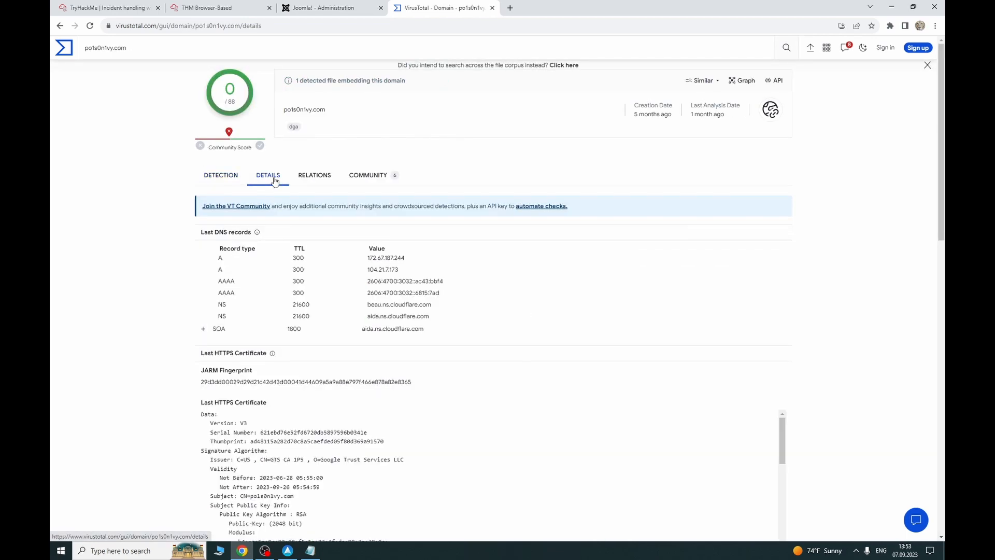
pyautogui.click(314, 175)
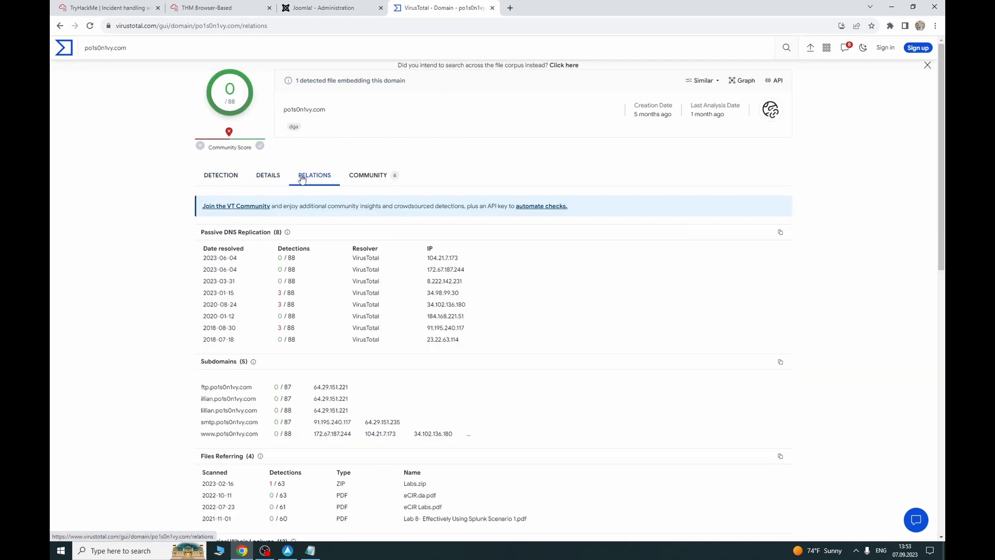
pyautogui.click(349, 179)
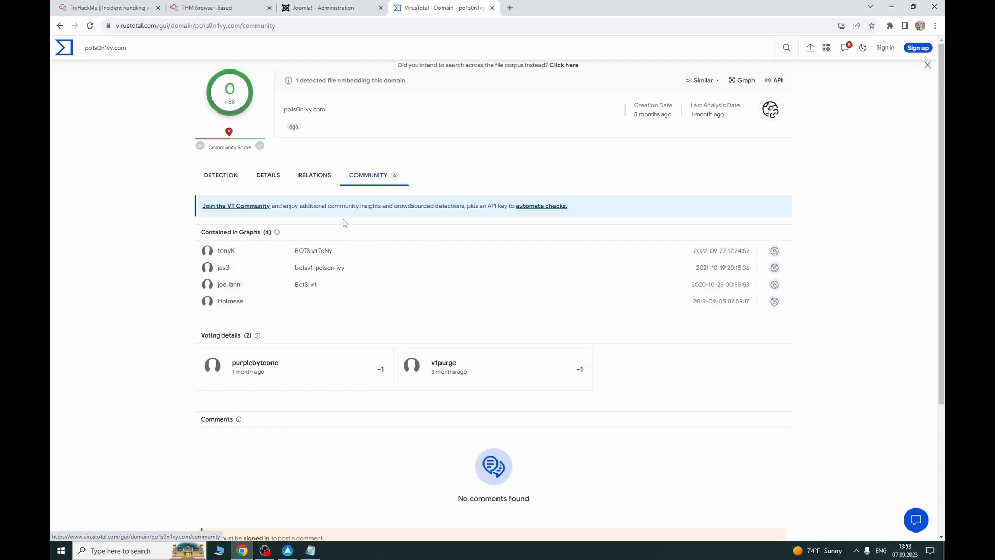
pyautogui.scroll(-2, 342, 223)
pyautogui.scroll(-1, 344, 254)
pyautogui.scroll(2, 344, 252)
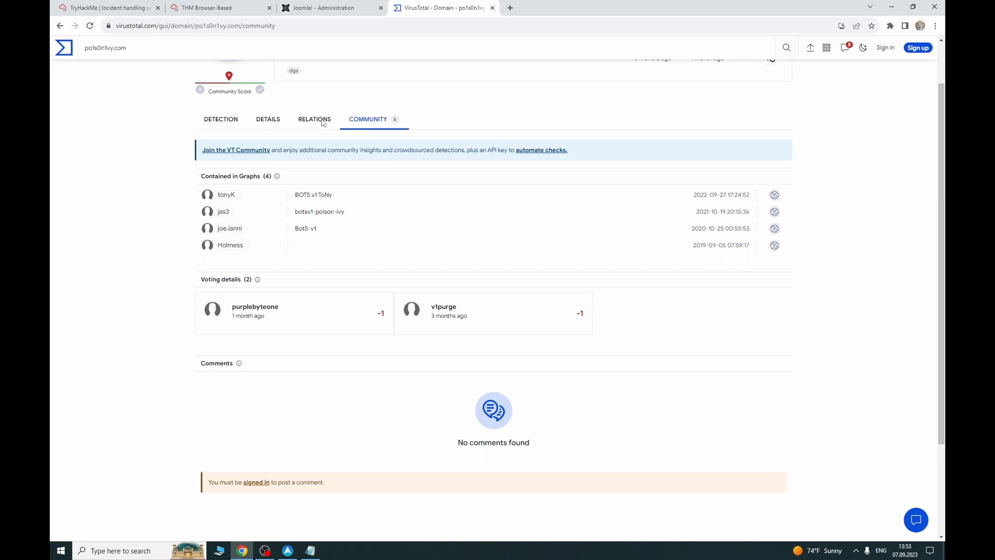
pyautogui.click(322, 196)
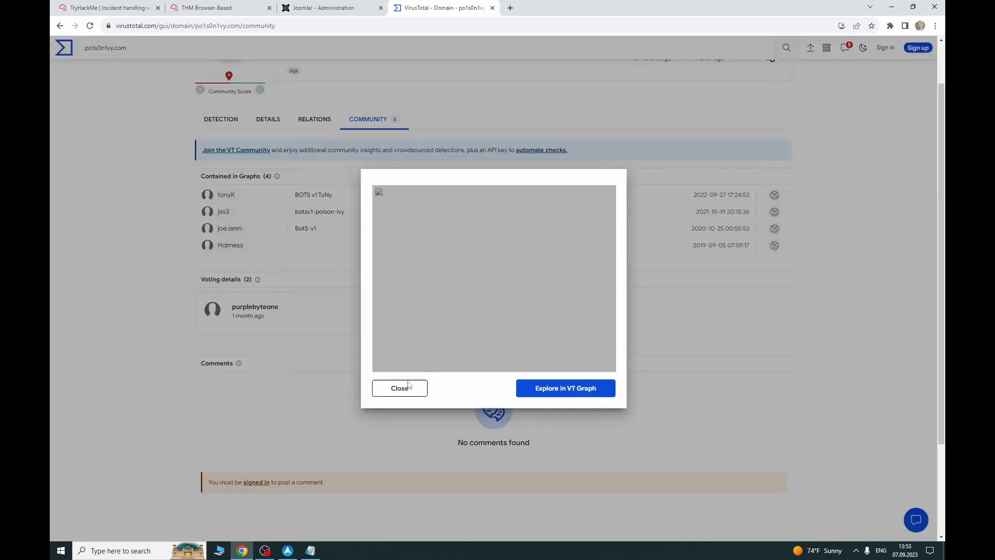
pyautogui.click(408, 389)
pyautogui.click(318, 122)
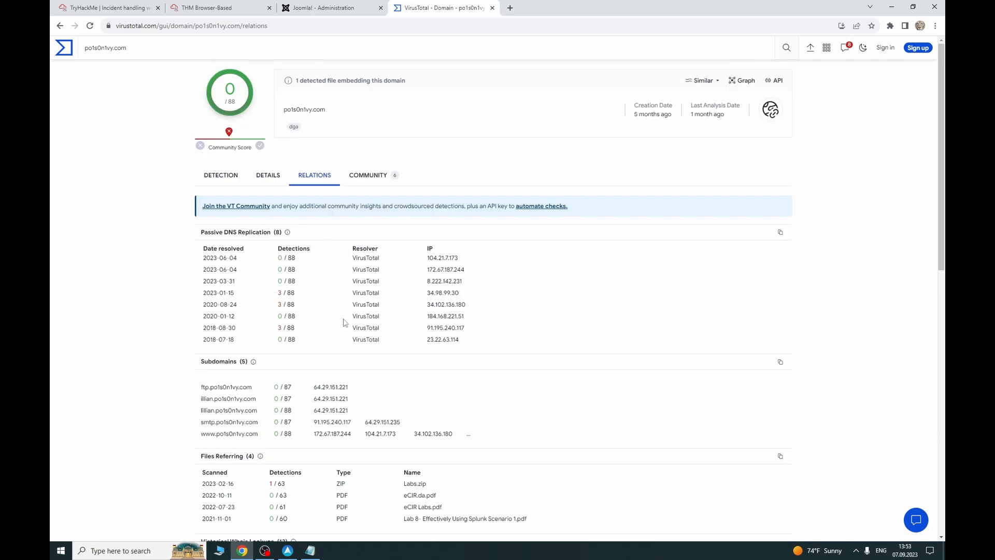
pyautogui.scroll(-10, 346, 323)
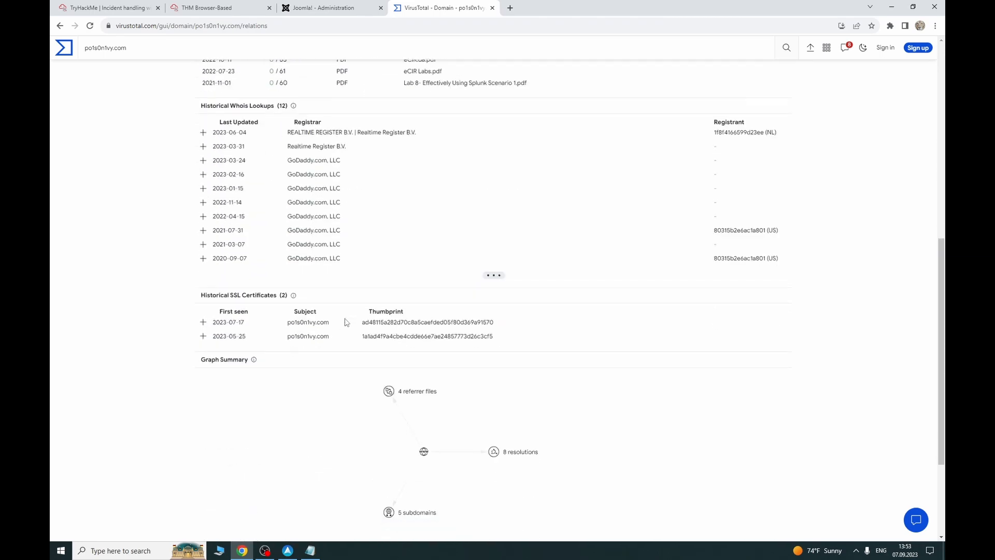
pyautogui.scroll(-1, 407, 269)
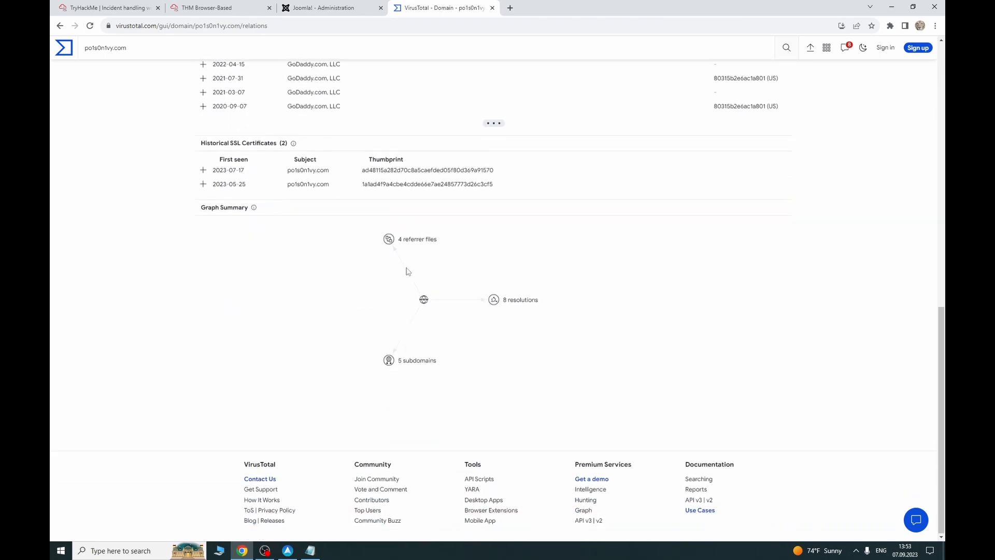
pyautogui.scroll(3, 408, 271)
pyautogui.scroll(9, 408, 271)
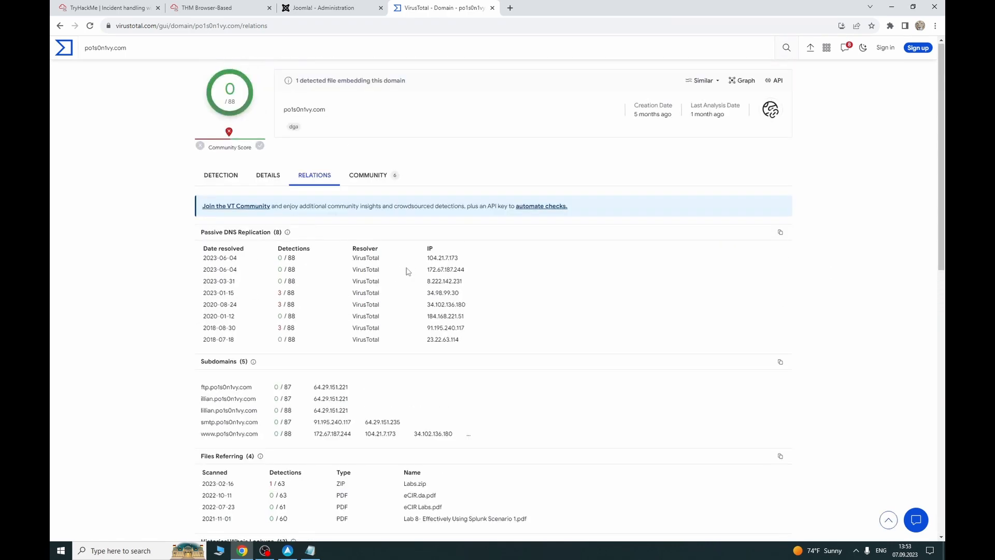
# Step: Find and copy the group's email address in po1s0n1vy.com's Google results using an '@' search
pyautogui.click(269, 176)
pyautogui.scroll(-2, 389, 318)
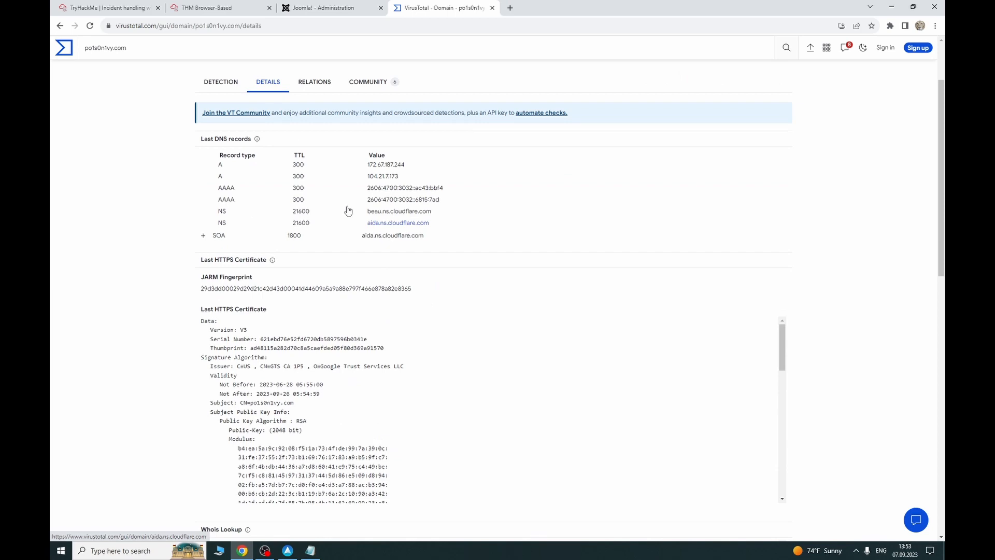
pyautogui.scroll(-8, 348, 211)
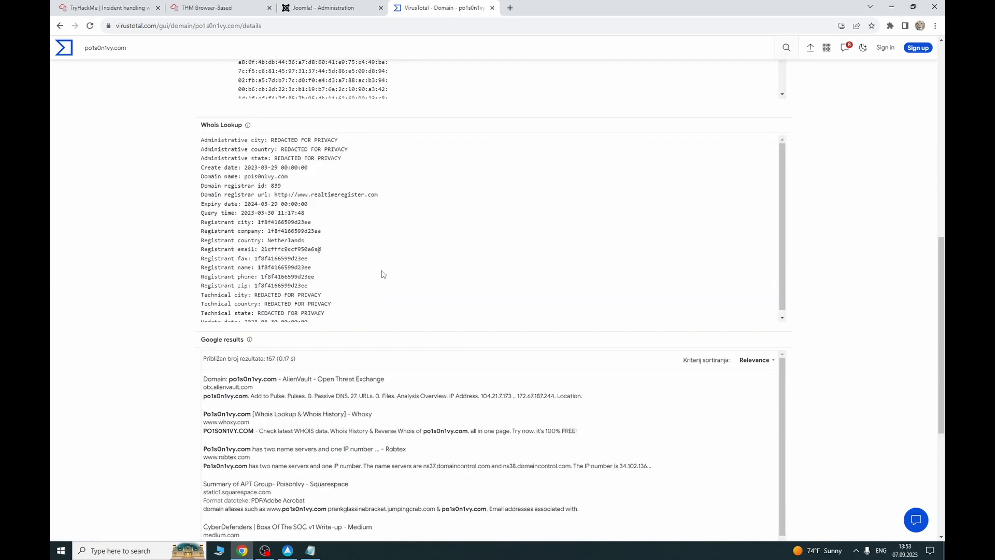
pyautogui.scroll(-1, 298, 390)
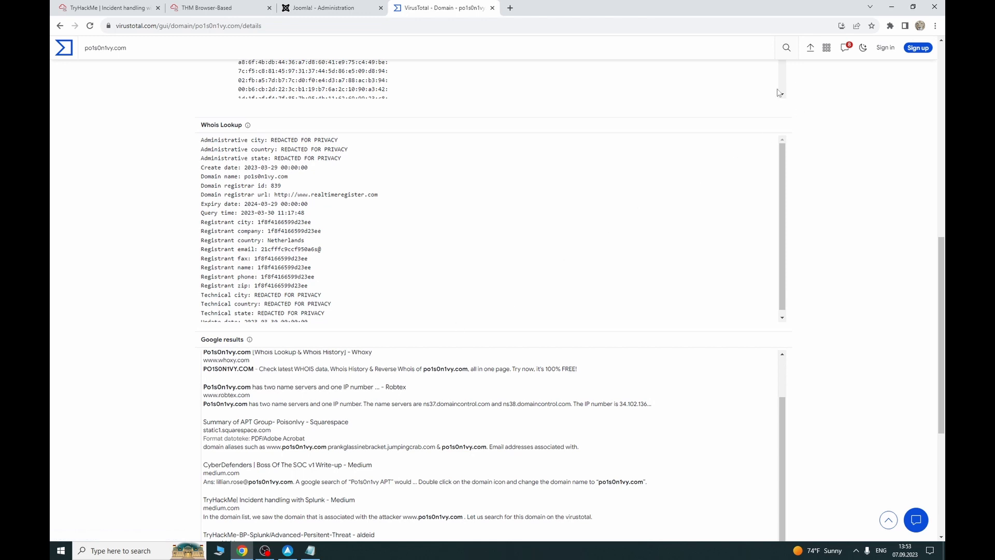
pyautogui.hotkey('ctrl', 'f')
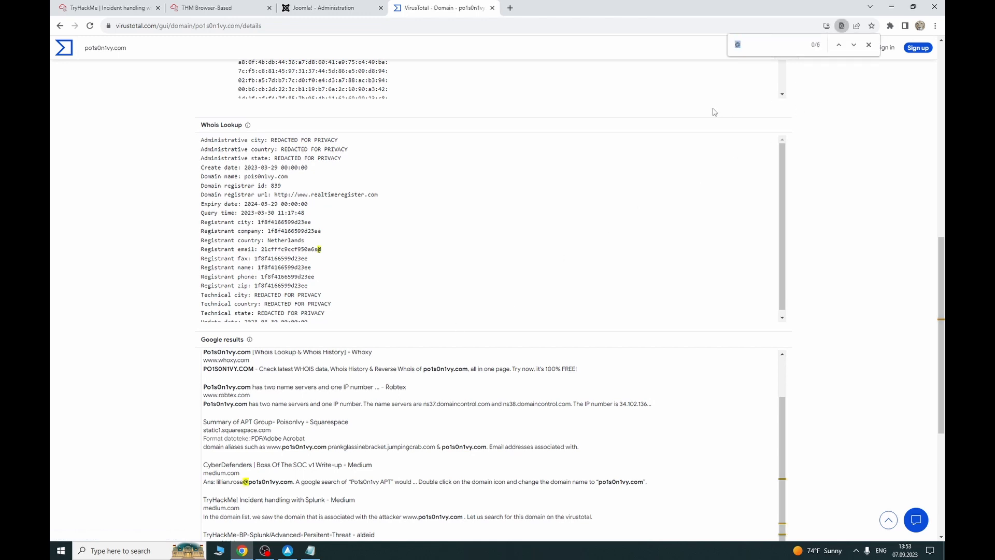
pyautogui.press('BackSpace')
pyautogui.press('Return')
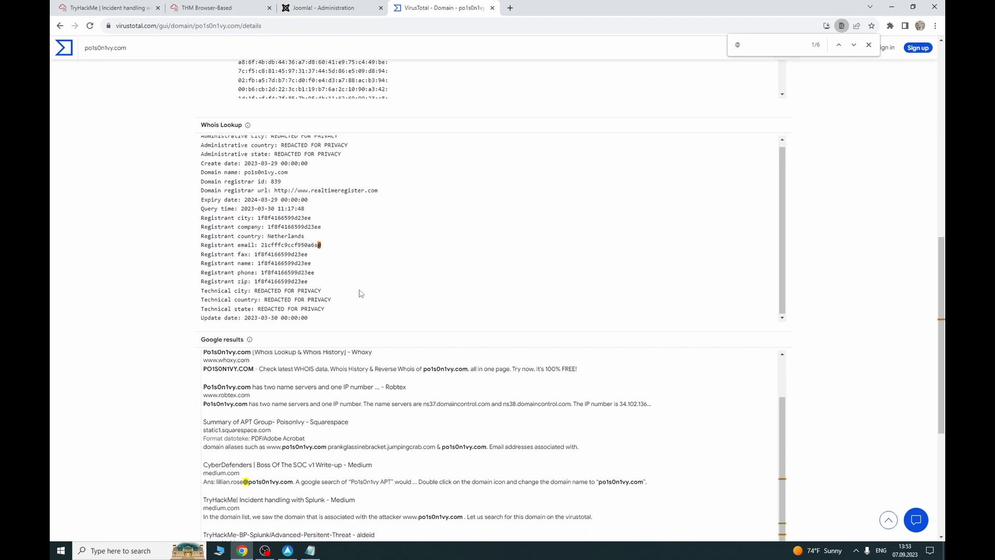
pyautogui.scroll(-2, 319, 369)
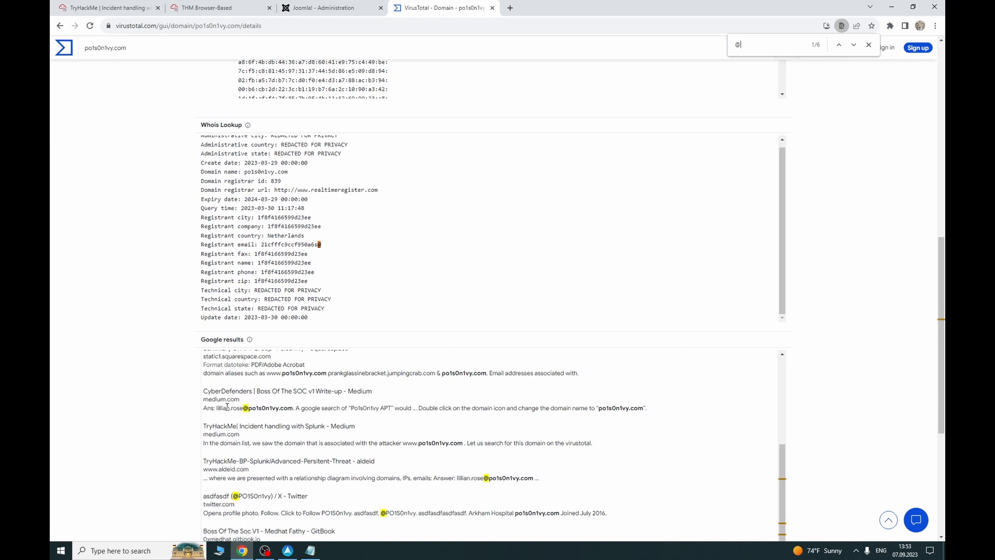
pyautogui.moveTo(216, 409); pyautogui.dragTo(286, 410)
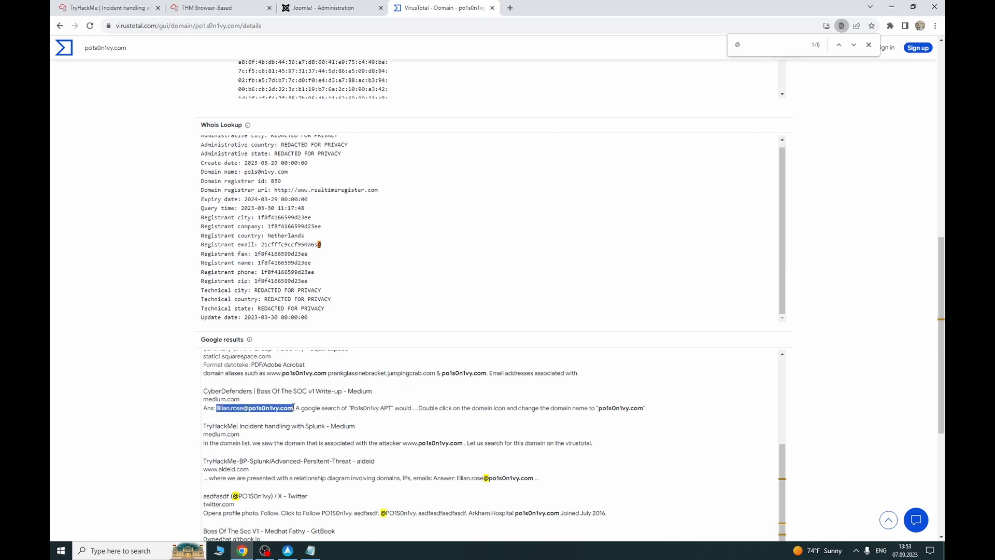
pyautogui.scroll(-1, 440, 448)
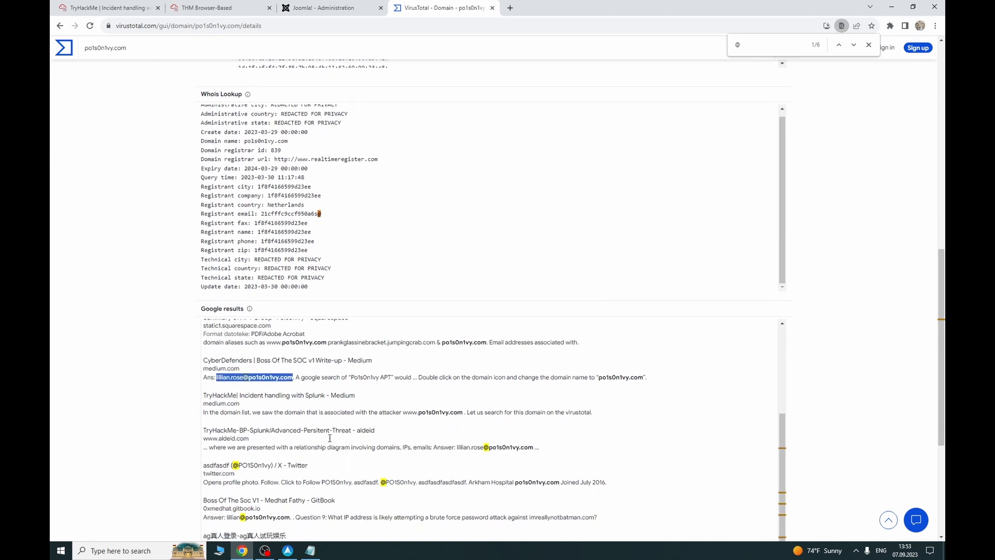
pyautogui.scroll(-2, 444, 459)
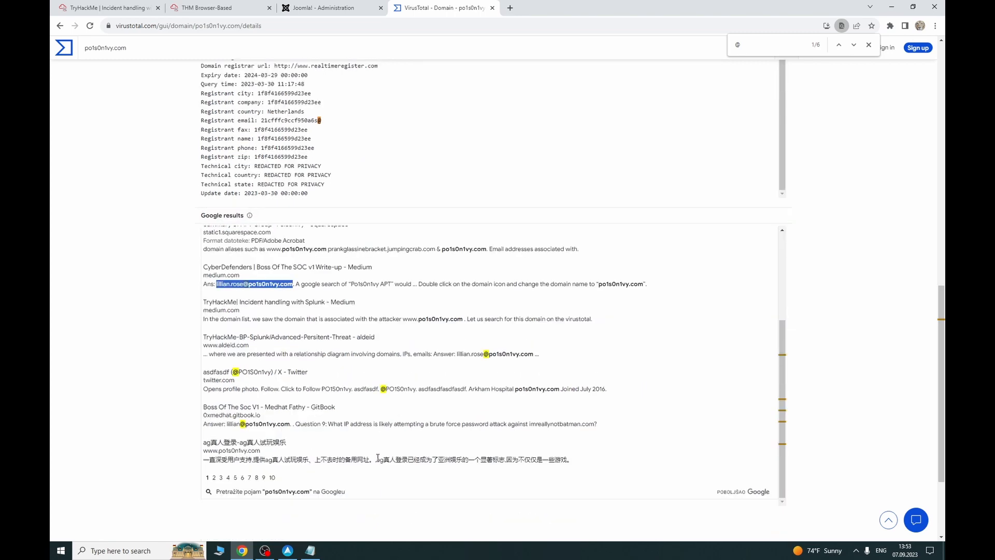
pyautogui.scroll(-2, 246, 430)
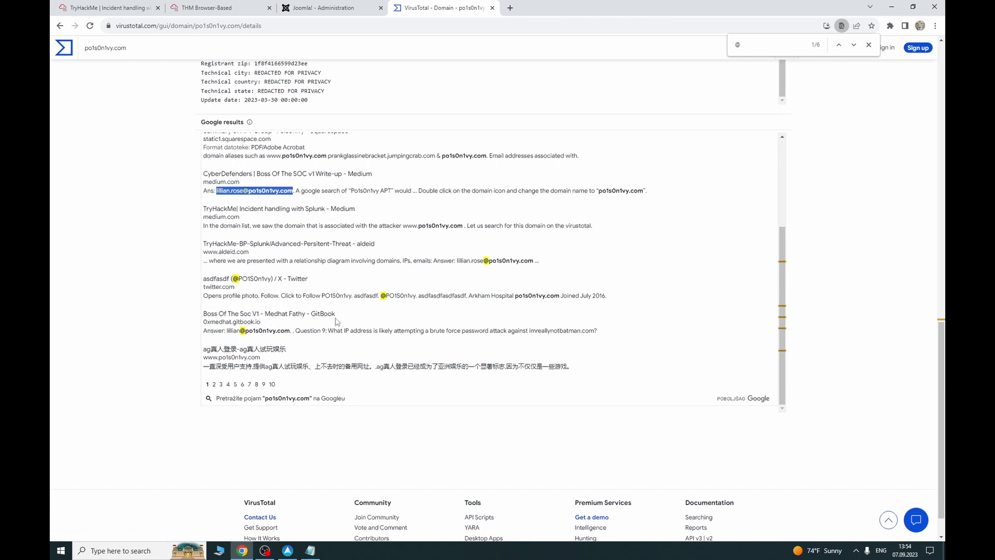
# Step: Submit the copied email address as TryHackMe's answer, then open a new tab showing bookmarks
pyautogui.hotkey('ctrl', '1')
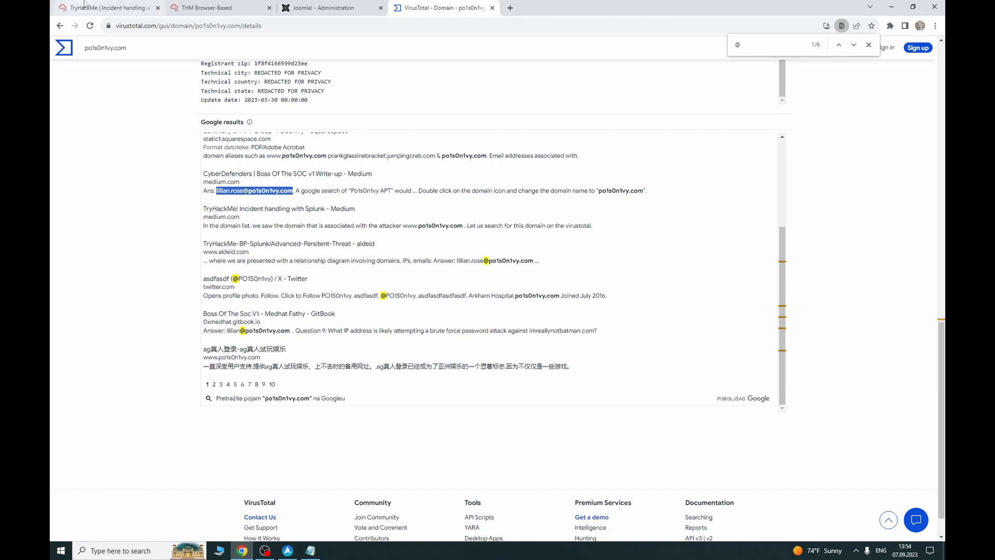
pyautogui.click(340, 342)
pyautogui.hotkey('ctrl', 'v')
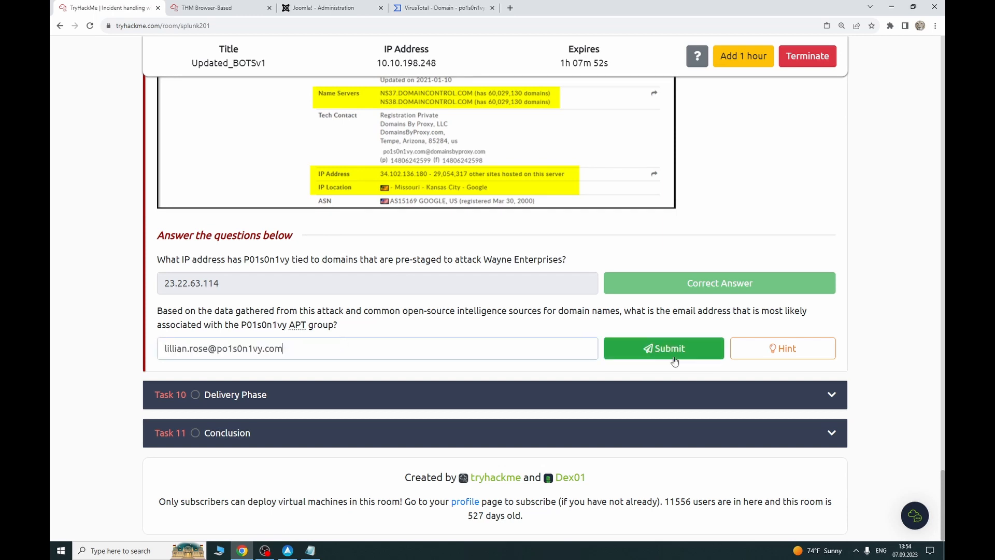
pyautogui.click(666, 349)
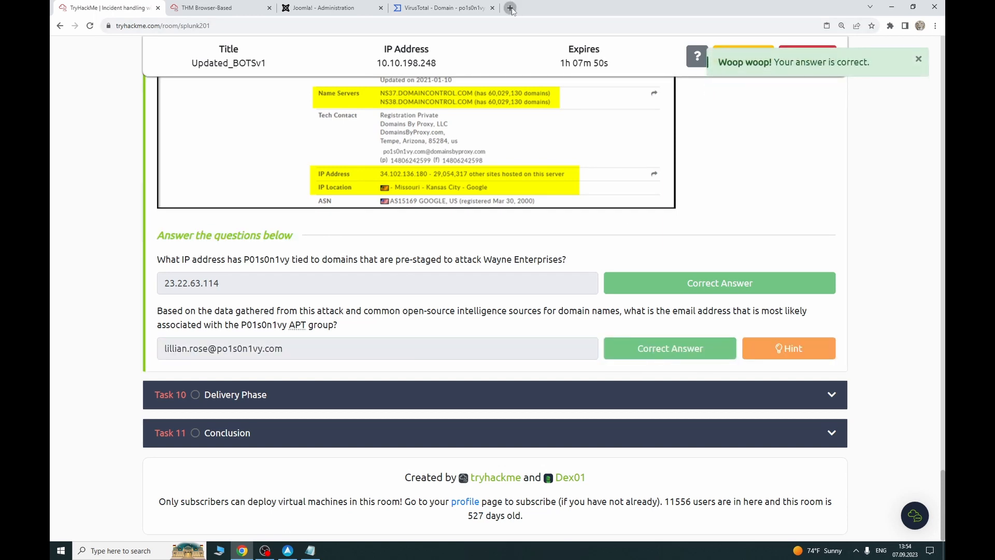
pyautogui.click(510, 8)
pyautogui.click(934, 43)
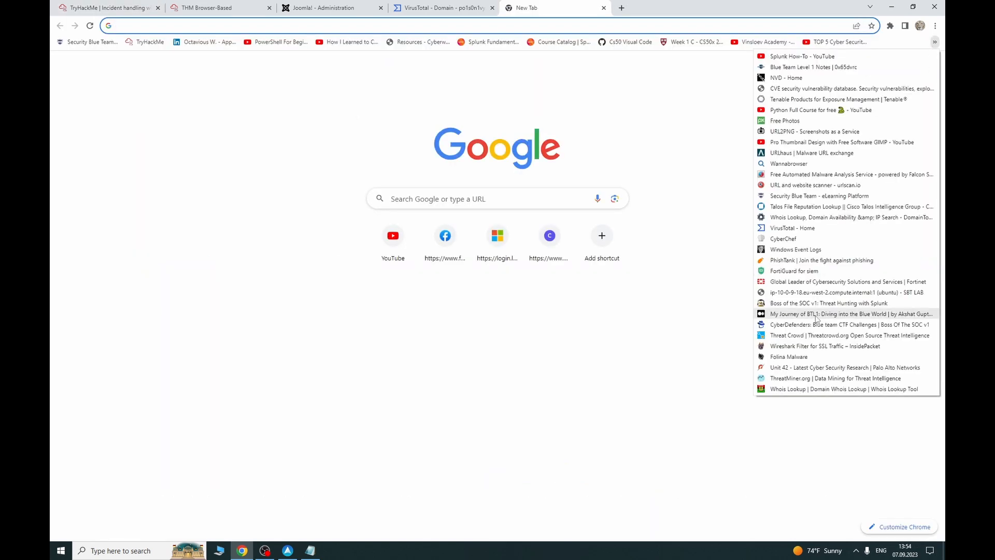
# Step: Load ThreatCrowd's threat search page in the new tab, then return to the VirusTotal domain report
pyautogui.click(796, 337)
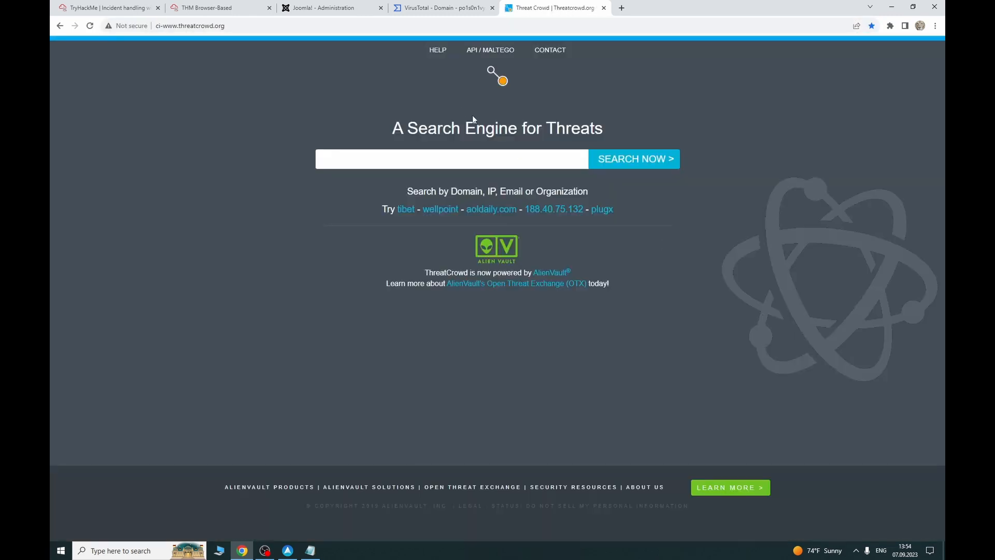
pyautogui.click(470, 154)
pyautogui.click(441, 8)
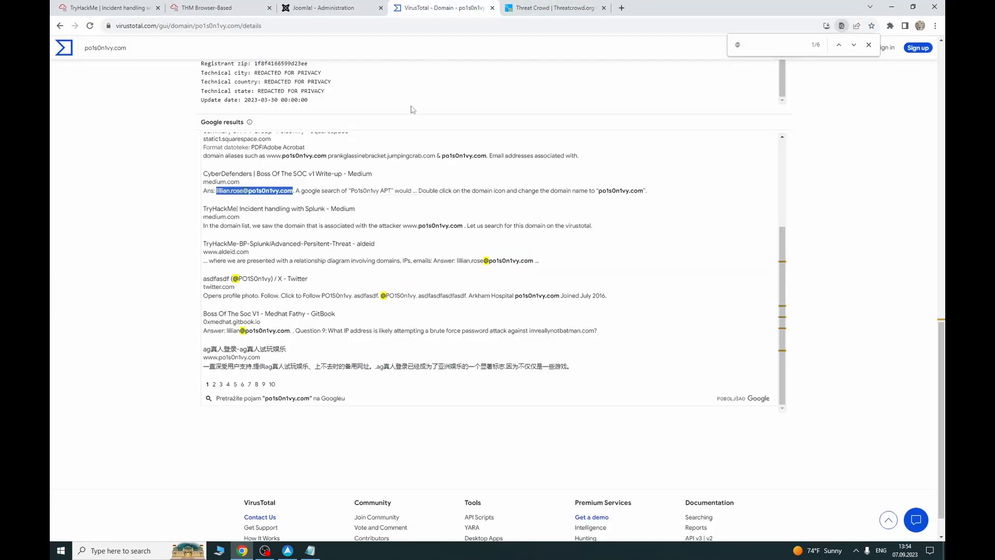
pyautogui.scroll(2, 299, 186)
pyautogui.scroll(6, 748, 193)
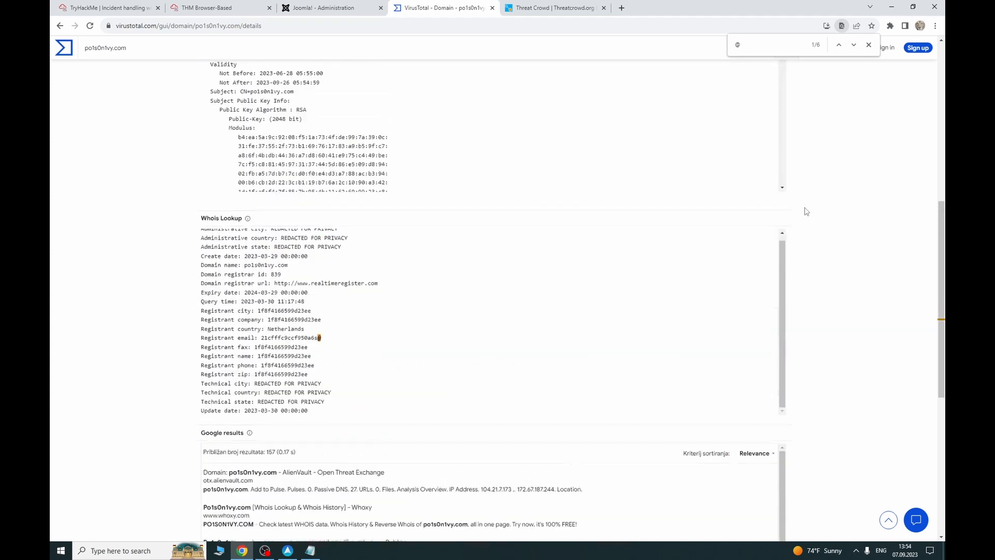
pyautogui.scroll(4, 469, 228)
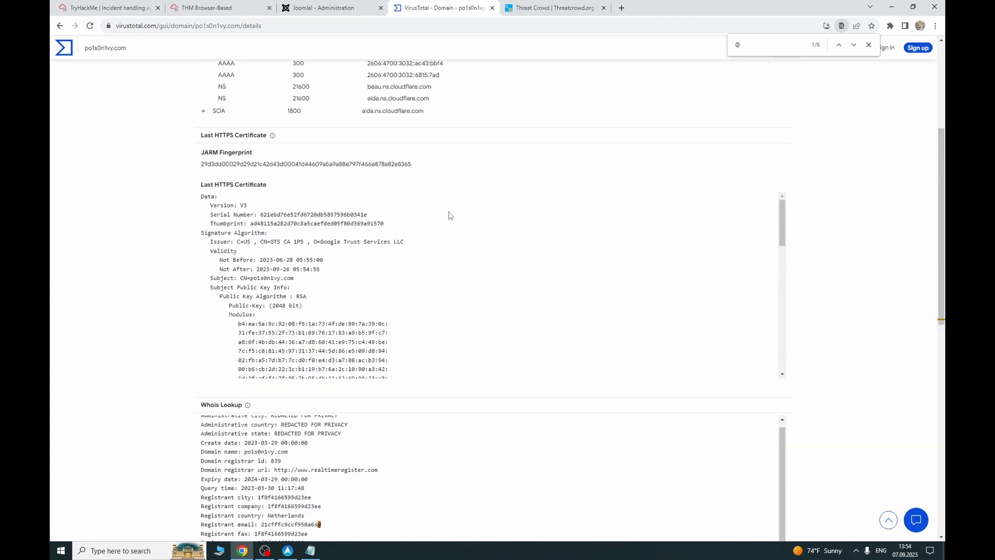
pyautogui.scroll(-4, 408, 160)
# Step: Select the po1s0n1vy.com domain name from VirusTotal's relations view for use in ThreatCrowd
pyautogui.click(221, 6)
pyautogui.click(125, 7)
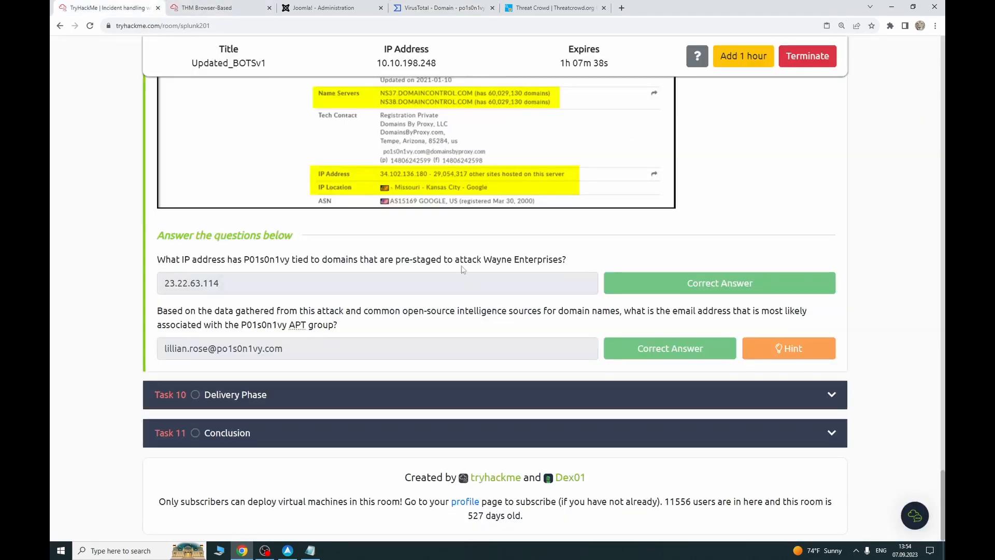
pyautogui.click(245, 6)
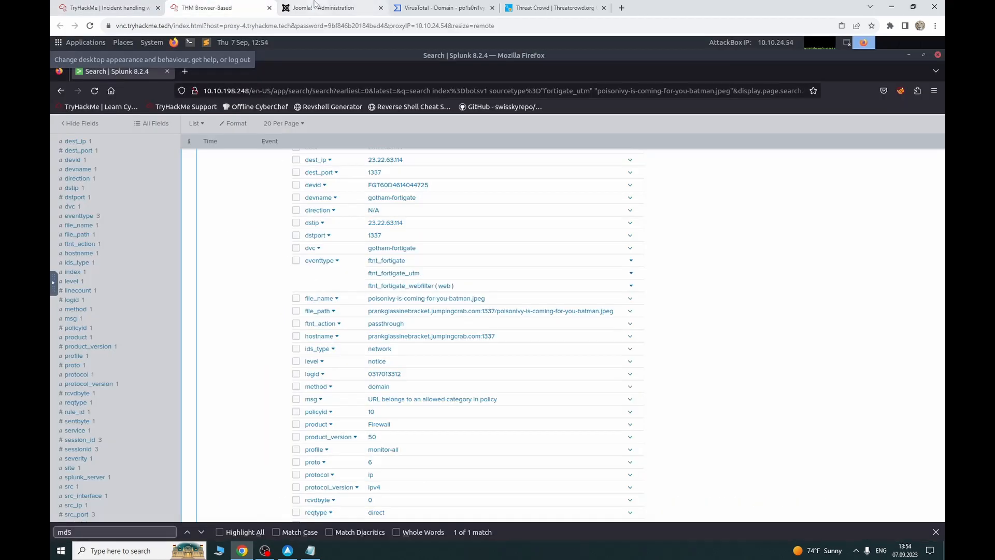
pyautogui.click(324, 7)
pyautogui.click(443, 8)
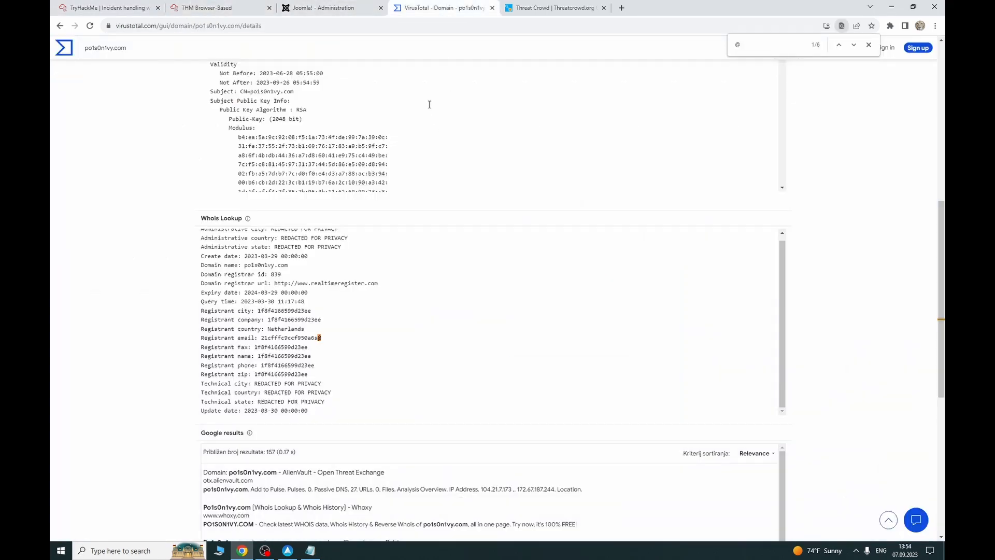
pyautogui.scroll(8, 904, 305)
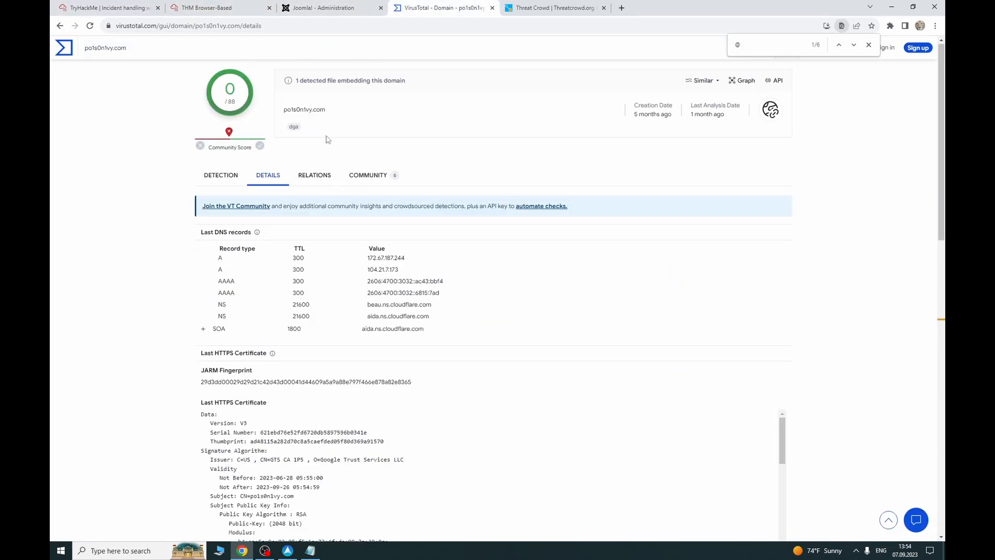
pyautogui.click(324, 177)
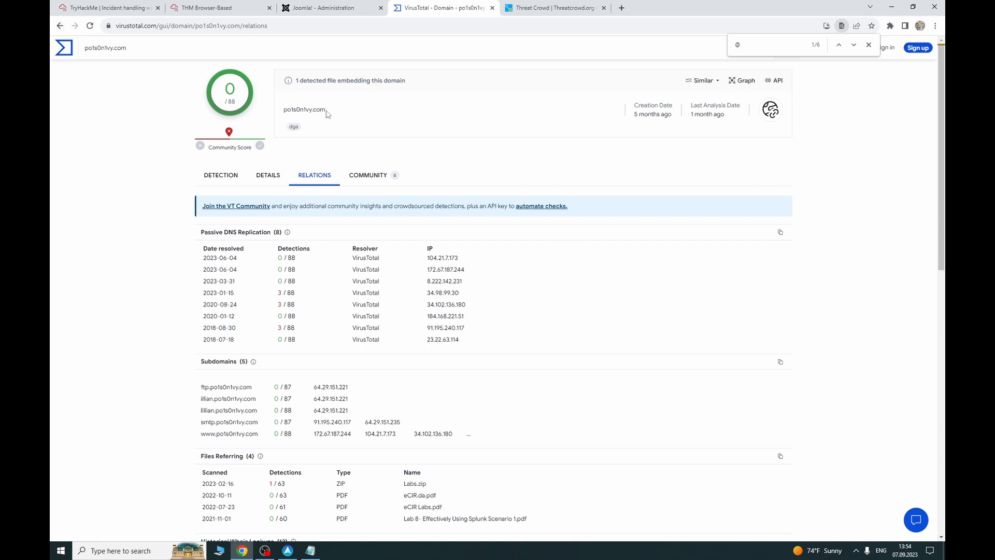
pyautogui.moveTo(325, 109); pyautogui.dragTo(284, 109)
pyautogui.hotkey('ctrl', 'c')
pyautogui.click(537, 6)
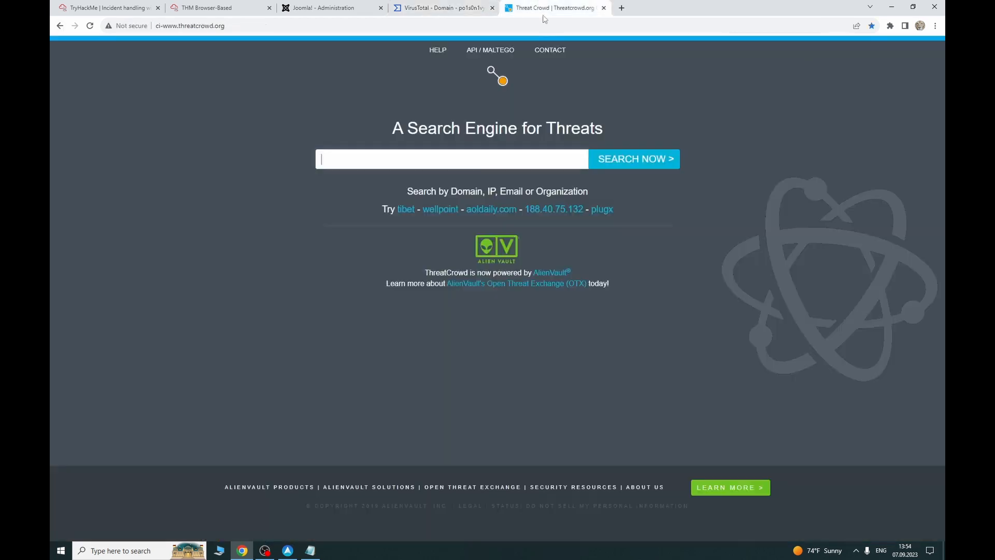
# Step: Search ThreatCrowd for po1s0n1vy.com and open its 23.22.63.114 DNS resolution report
pyautogui.click(499, 164)
pyautogui.hotkey('ctrl', 'v')
pyautogui.click(618, 159)
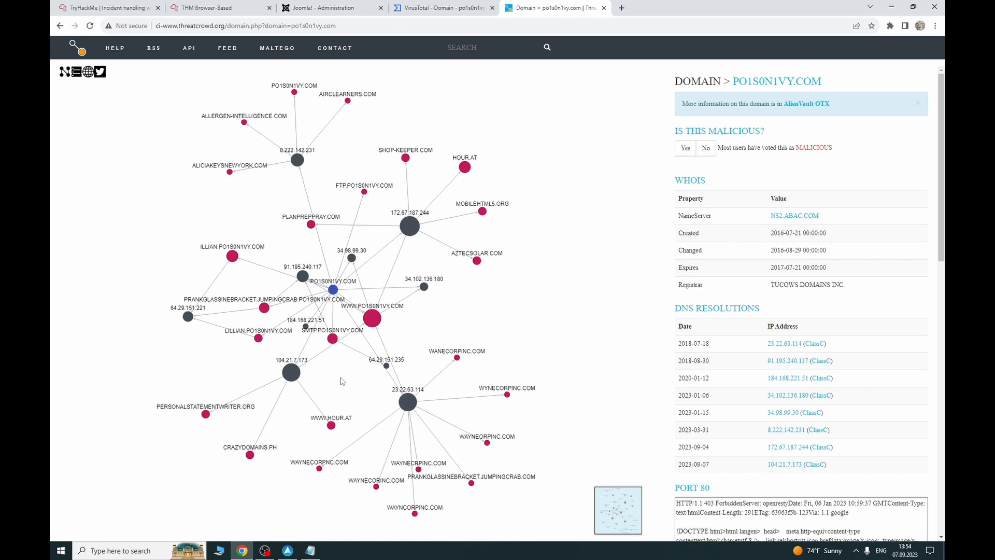
pyautogui.click(785, 344)
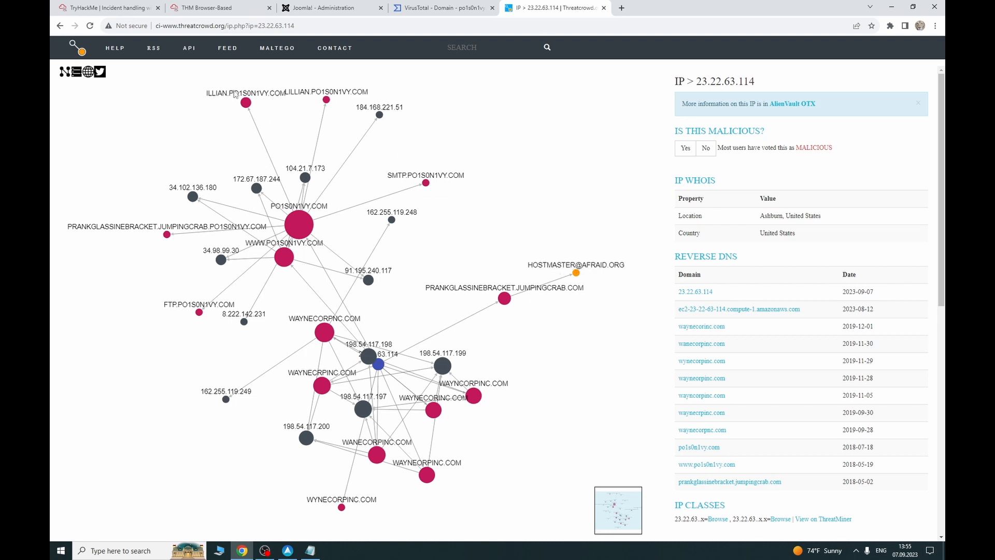
pyautogui.click(130, 8)
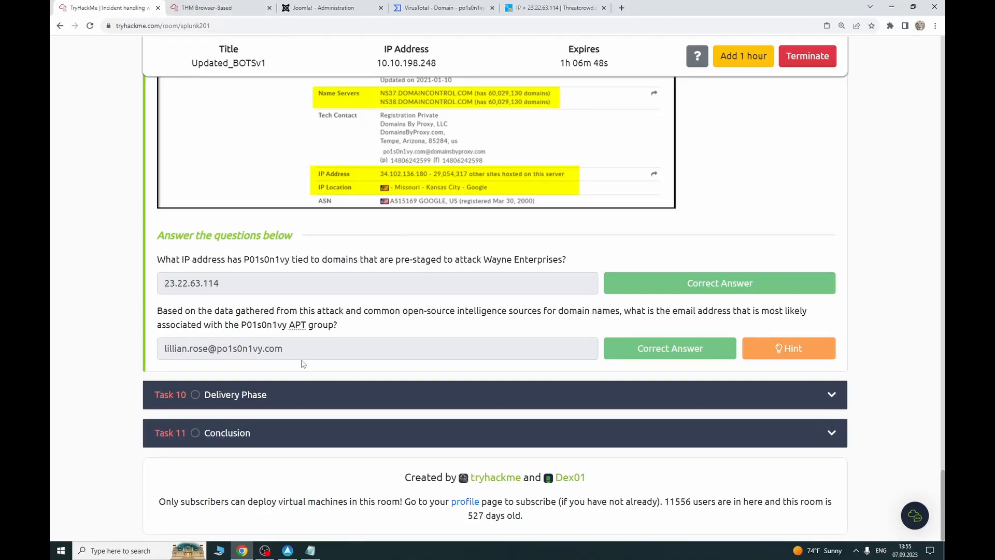
# Step: Expand Task 10 Delivery Phase and read through its list of OSINT sites
pyautogui.moveTo(288, 349); pyautogui.dragTo(187, 346)
pyautogui.click(246, 335)
pyautogui.scroll(-1, 285, 407)
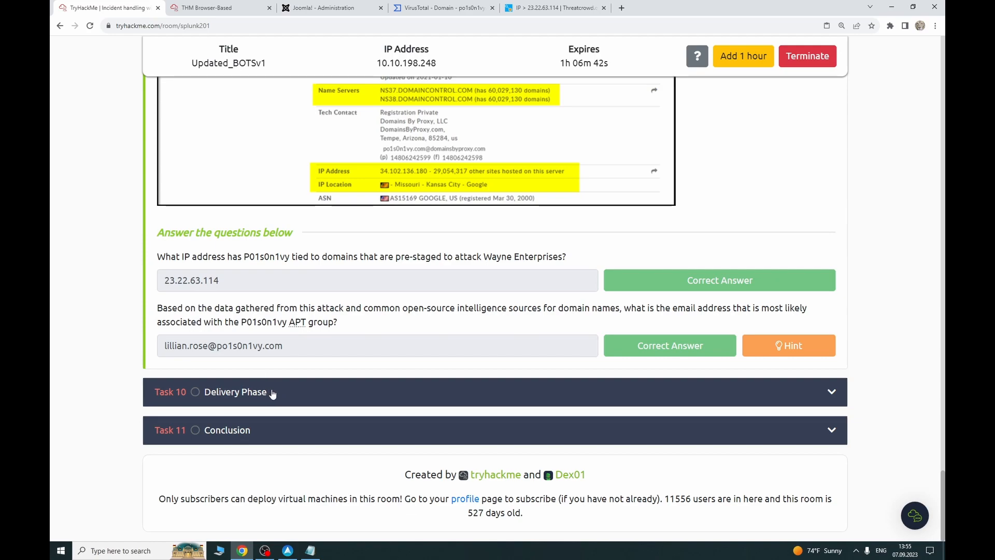
pyautogui.click(272, 394)
pyautogui.scroll(10, 924, 396)
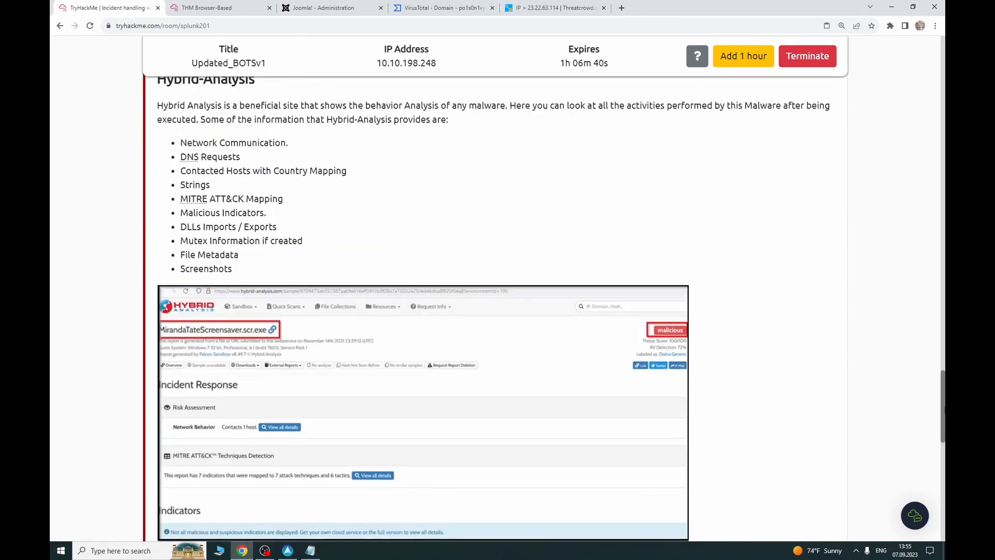
pyautogui.scroll(15, 193, 330)
pyautogui.scroll(-3, 194, 330)
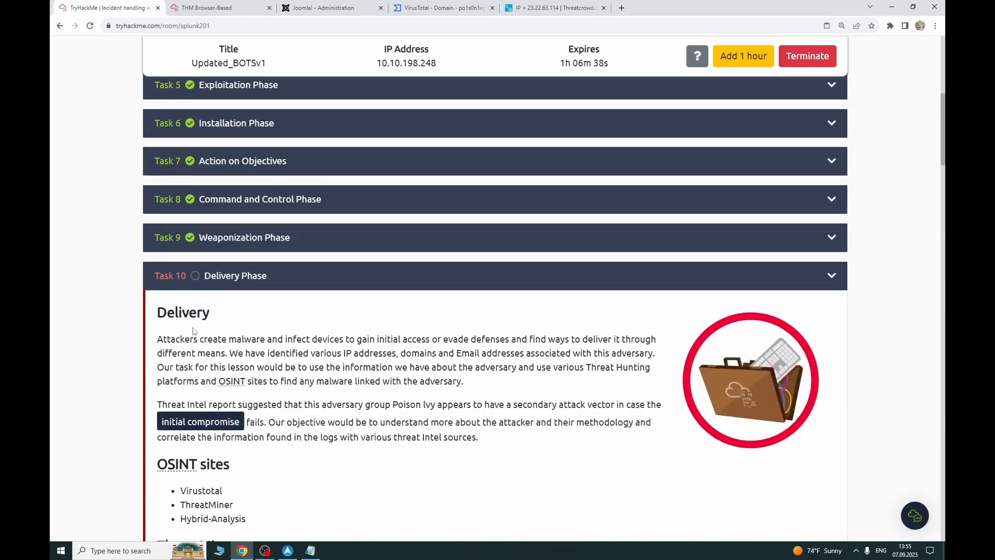
pyautogui.scroll(-2, 260, 357)
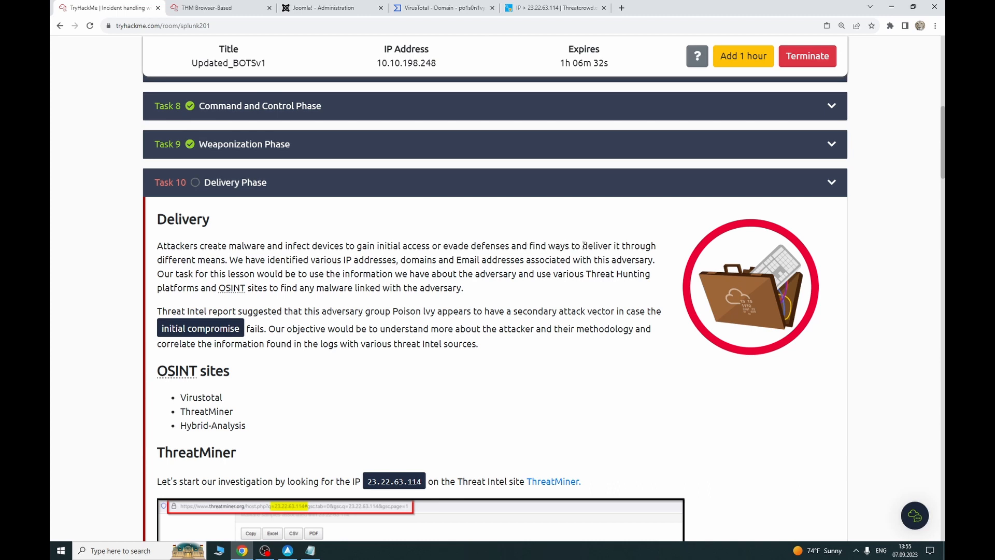
pyautogui.scroll(-1, 370, 265)
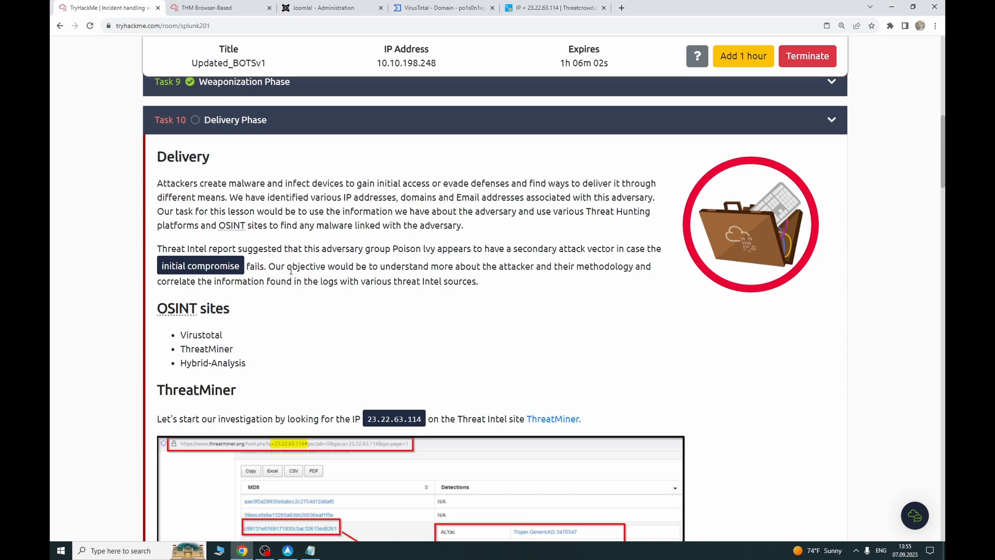
pyautogui.scroll(-2, 344, 295)
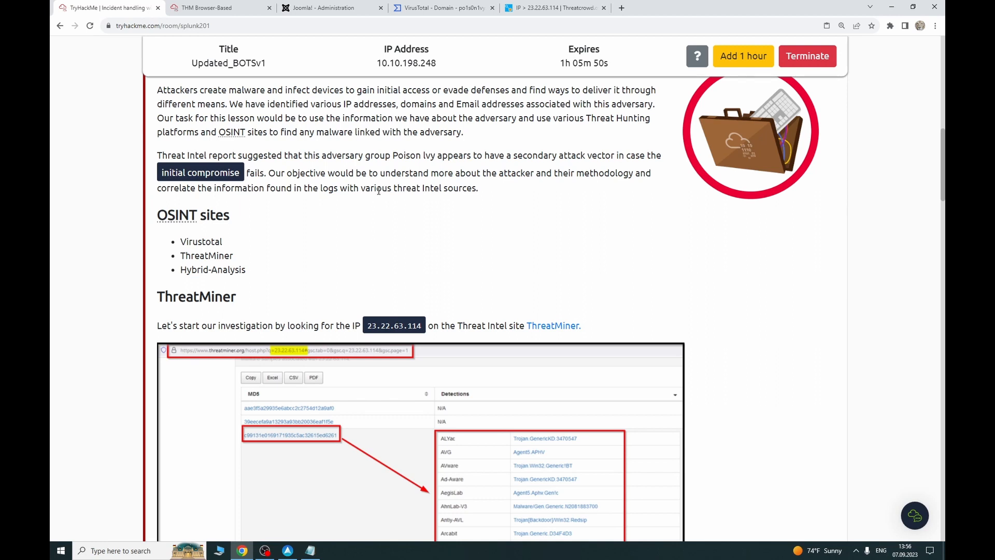
pyautogui.scroll(-1, 366, 232)
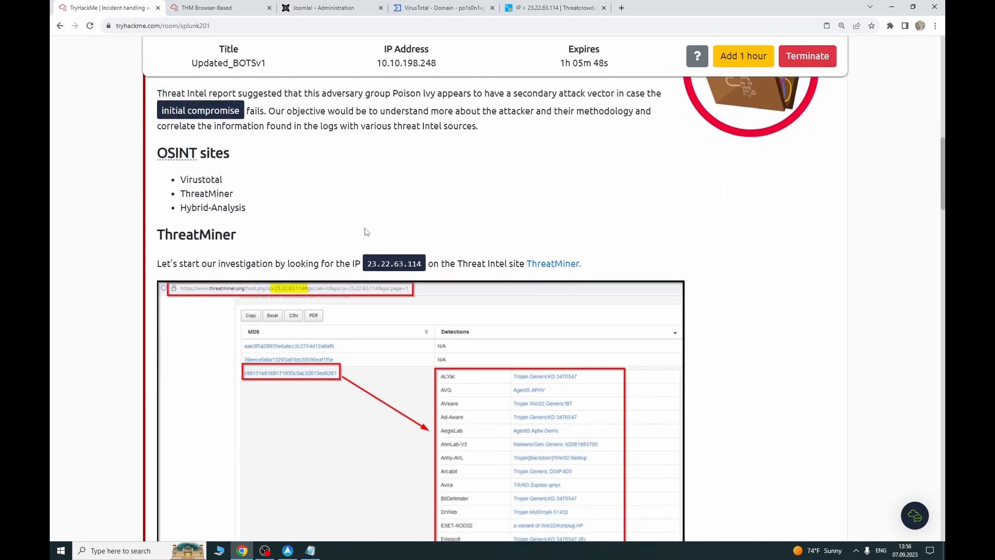
pyautogui.moveTo(241, 208); pyautogui.dragTo(176, 181)
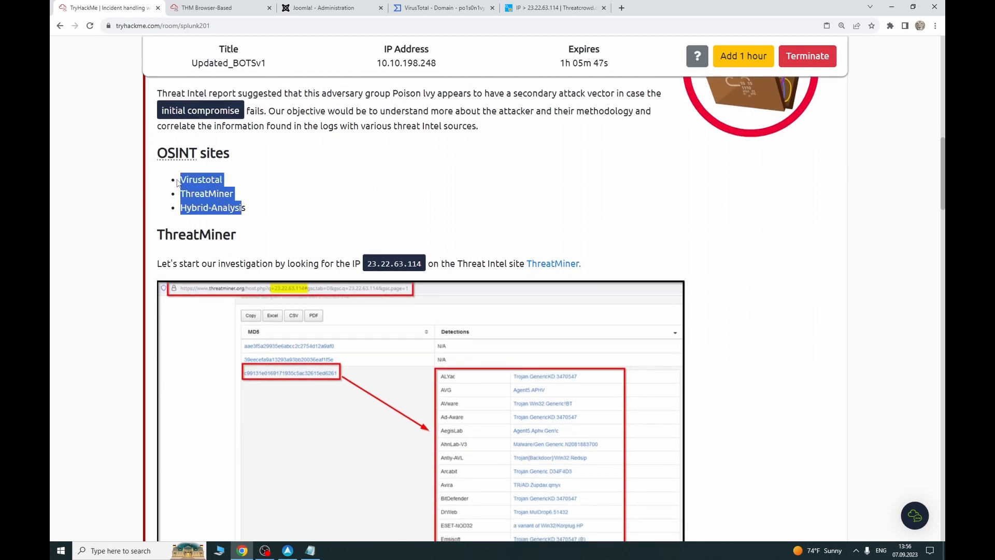
pyautogui.click(212, 179)
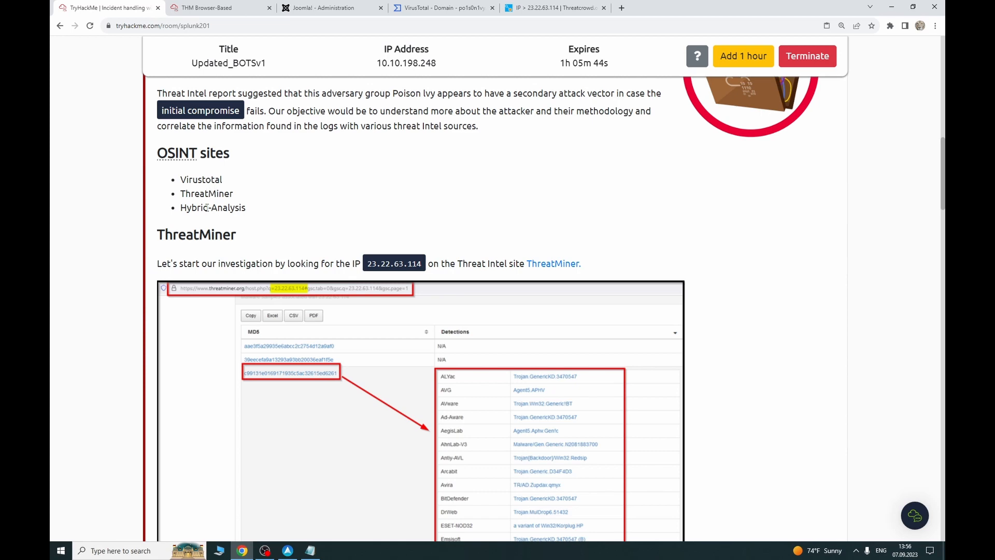
pyautogui.scroll(-1, 231, 228)
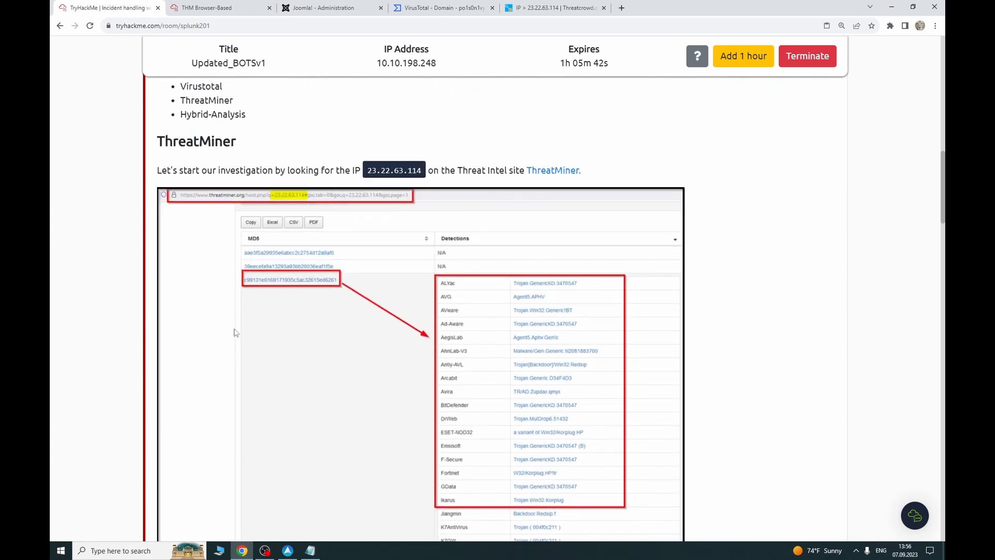
pyautogui.scroll(-2, 233, 332)
pyautogui.scroll(1, 235, 332)
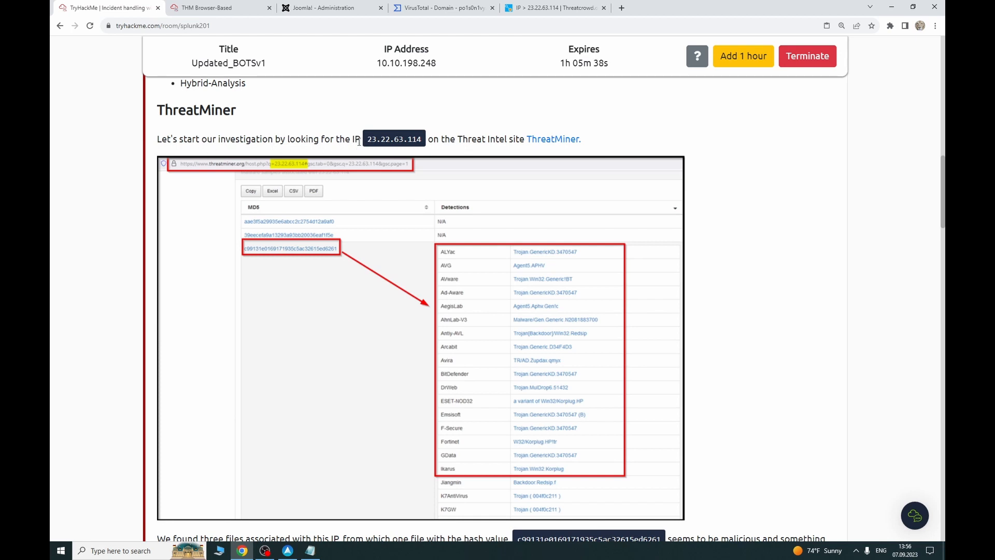
# Step: Copy the IP 23.22.63.114 and open the task's ThreatMiner link in a new tab
pyautogui.moveTo(365, 141)
pyautogui.mouseDown()
pyautogui.moveTo(415, 141)
pyautogui.moveTo(366, 143)
pyautogui.mouseUp()
pyautogui.tripleClick(394, 139)
pyautogui.click(419, 139)
pyautogui.rightClick(383, 139)
pyautogui.click(403, 150)
pyautogui.scroll(-3, 401, 314)
pyautogui.scroll(3, 396, 311)
pyautogui.click(543, 148)
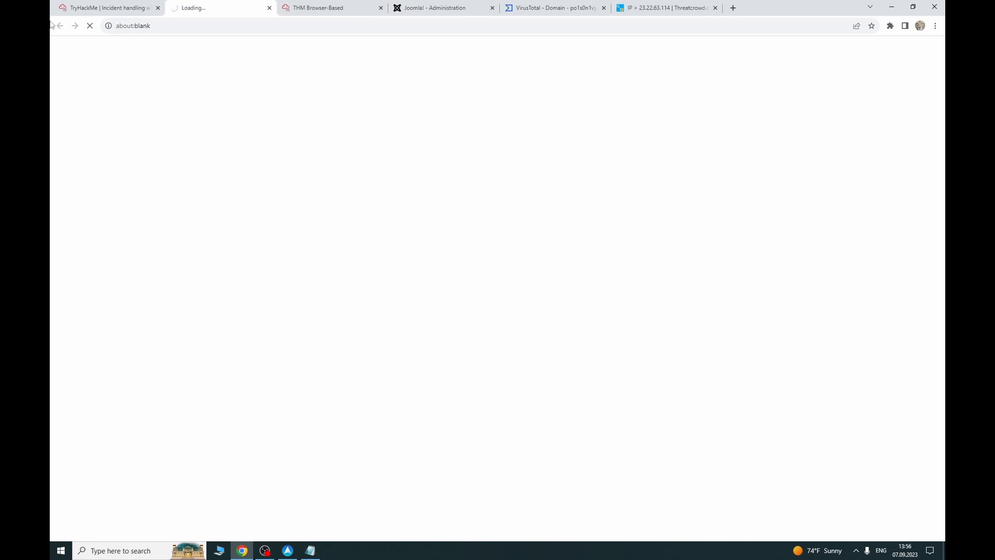
# Step: Review the task's questions and Hybrid Analysis reference, then view ThreatMiner's 23.22.63.114 host report
pyautogui.click(93, 8)
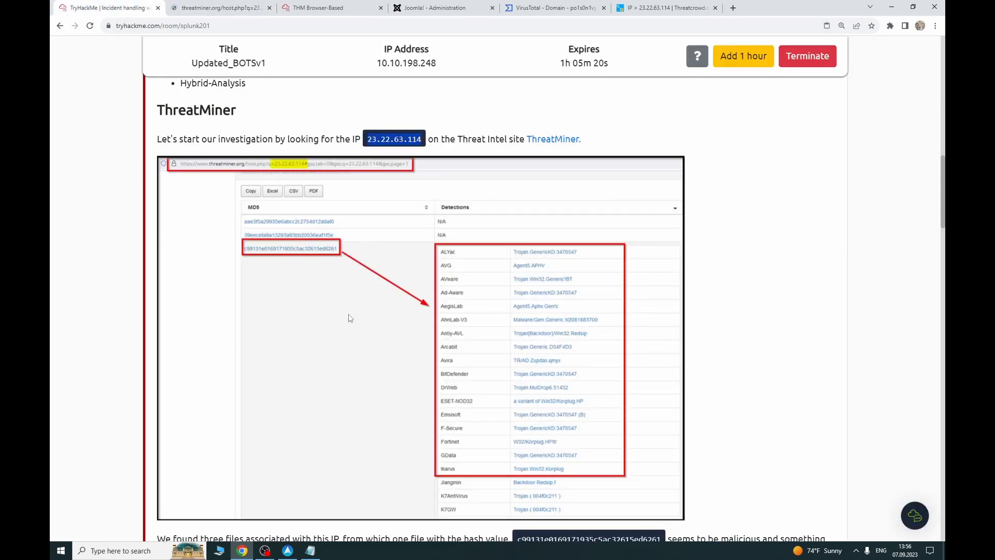
pyautogui.click(213, 5)
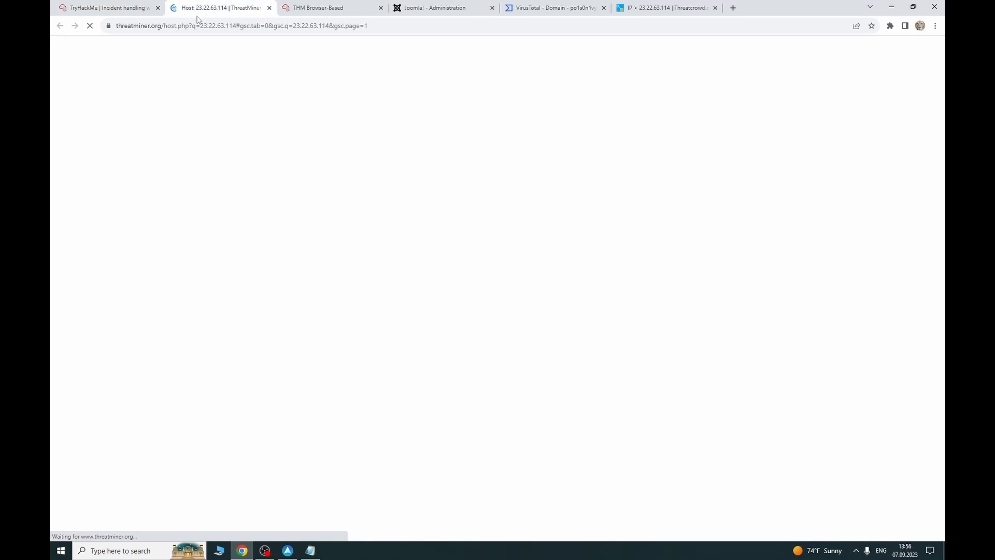
pyautogui.click(111, 9)
pyautogui.scroll(-1, 439, 325)
pyautogui.scroll(-5, 440, 325)
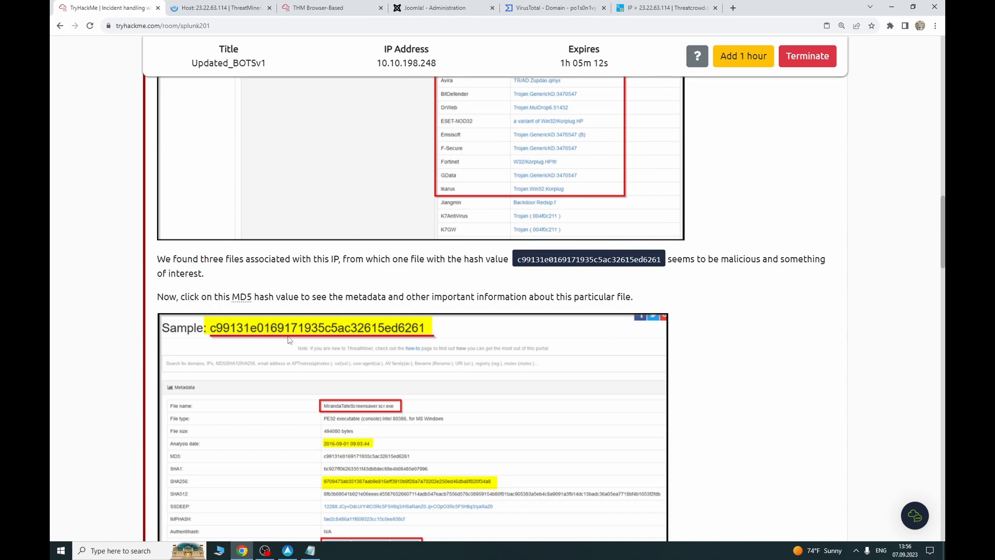
pyautogui.scroll(-2, 288, 345)
pyautogui.scroll(-2, 288, 341)
pyautogui.scroll(-9, 289, 340)
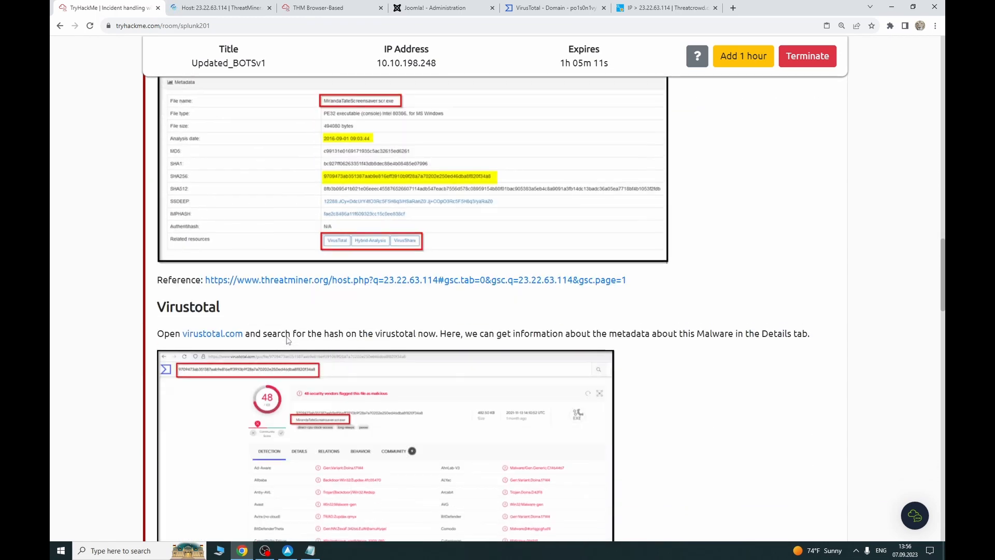
pyautogui.scroll(-11, 289, 337)
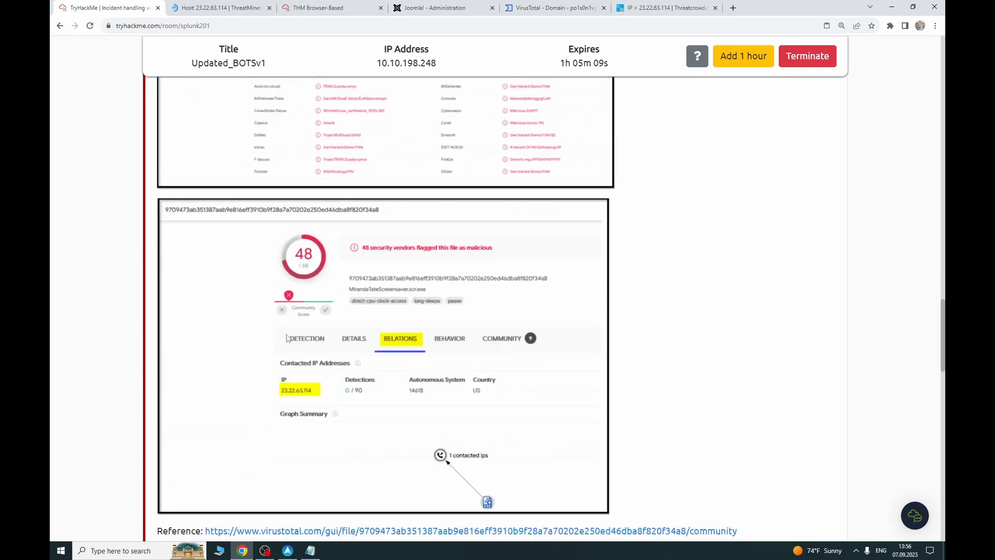
pyautogui.scroll(-12, 288, 338)
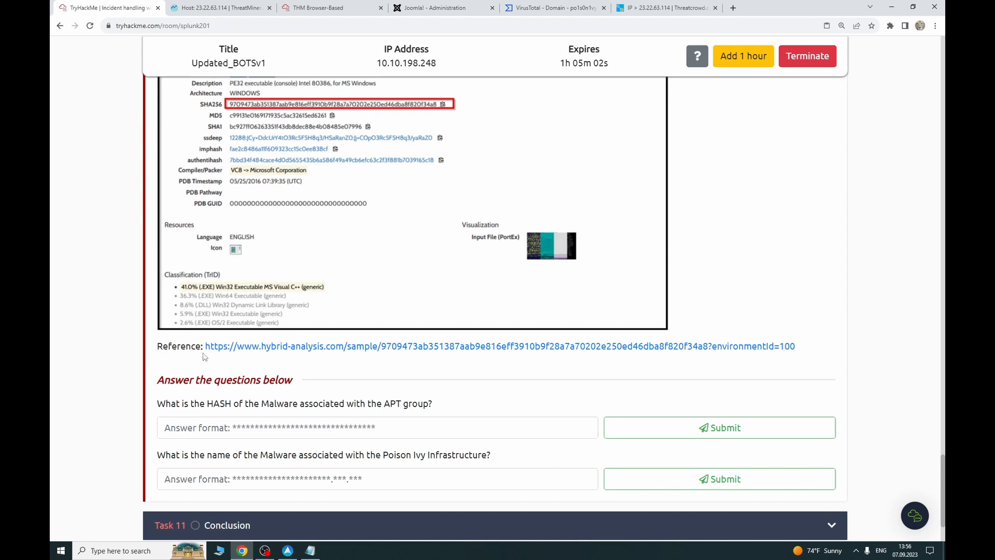
pyautogui.moveTo(202, 348); pyautogui.dragTo(813, 358)
pyautogui.click(747, 292)
pyautogui.scroll(1, 304, 208)
pyautogui.click(197, 6)
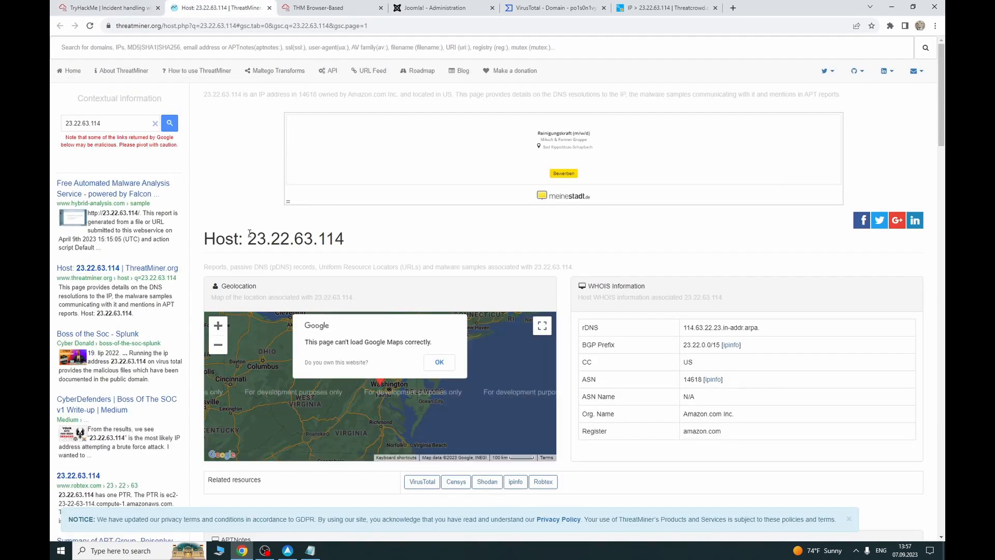
# Step: Dismiss ThreatMiner's map error and turn on Dark Reader dark mode for the page
pyautogui.click(440, 363)
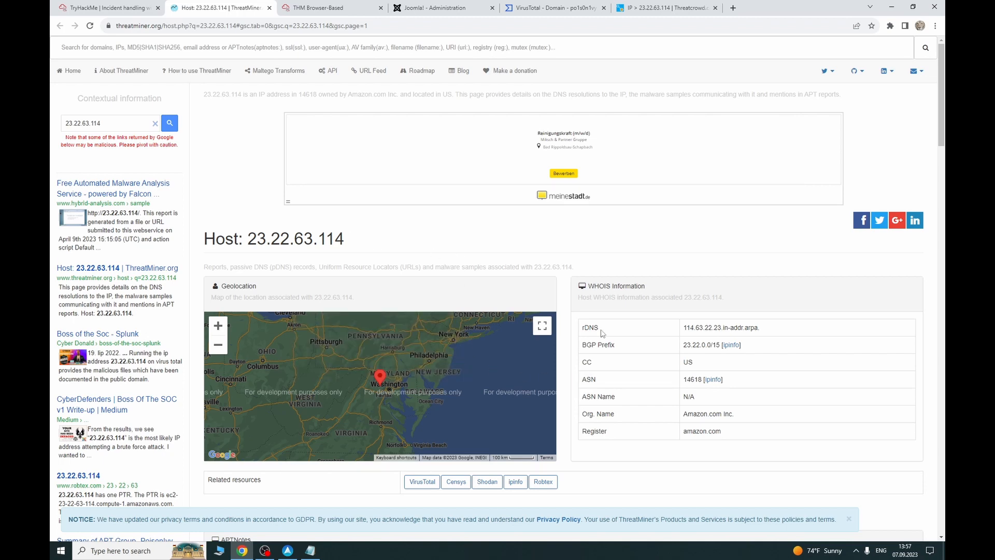
pyautogui.scroll(-2, 689, 316)
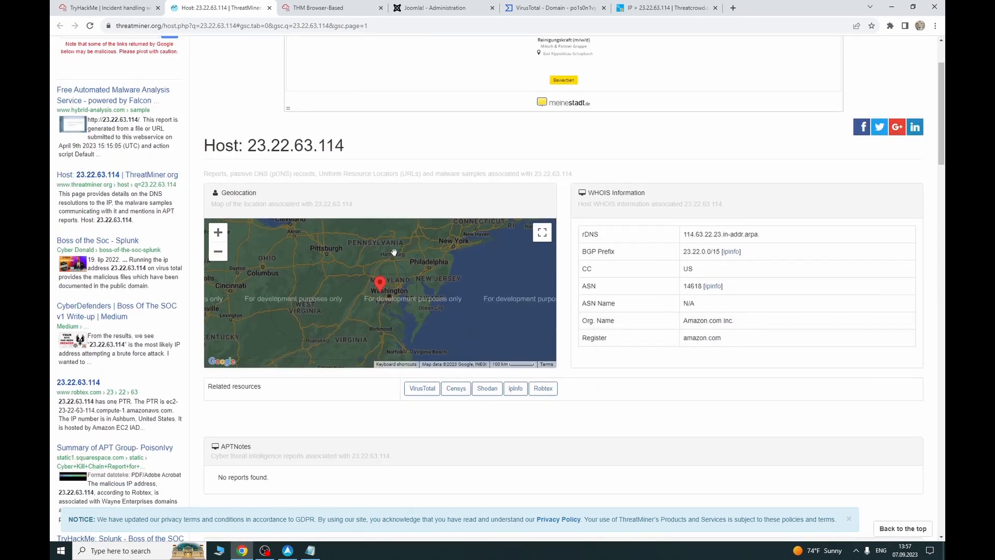
pyautogui.scroll(-2, 463, 264)
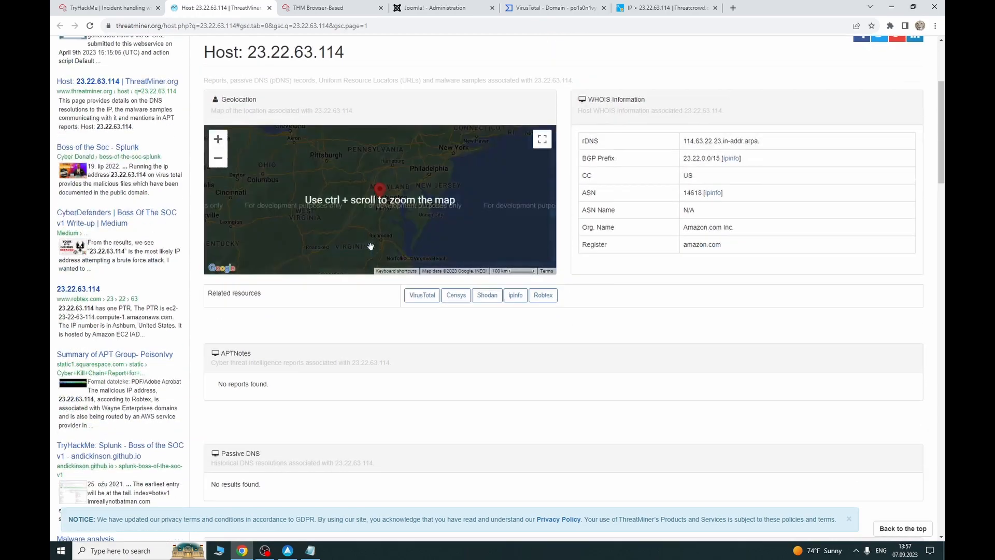
pyautogui.scroll(-3, 482, 335)
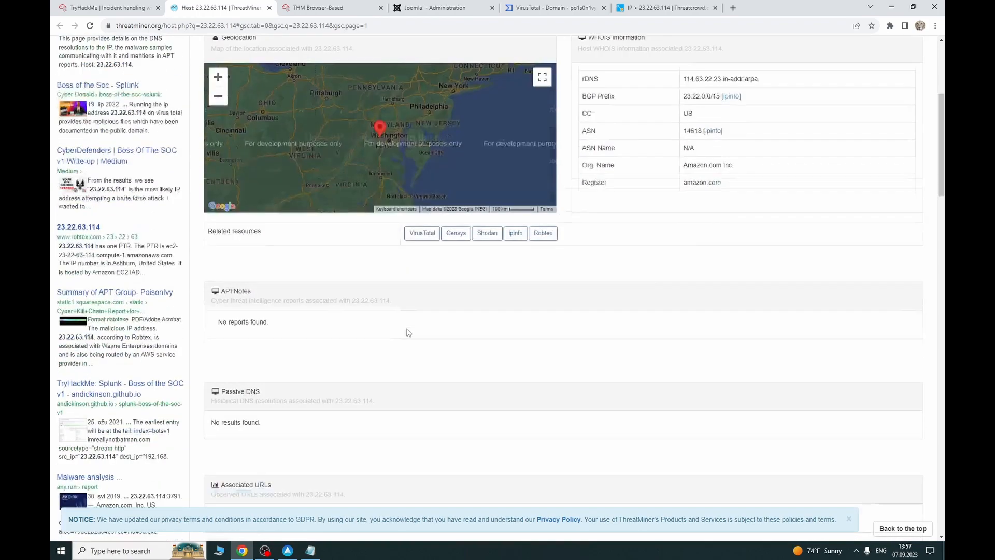
pyautogui.scroll(-9, 342, 295)
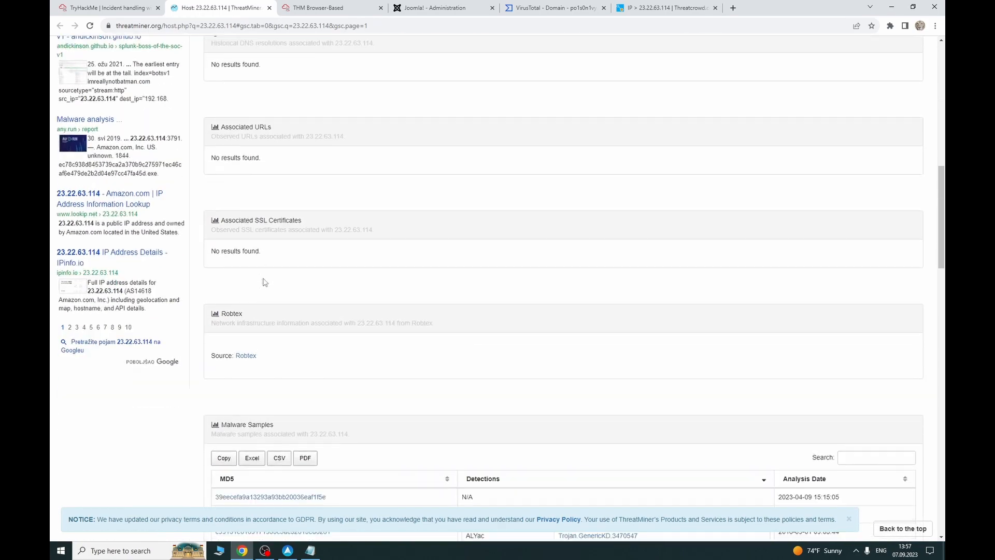
pyautogui.click(890, 25)
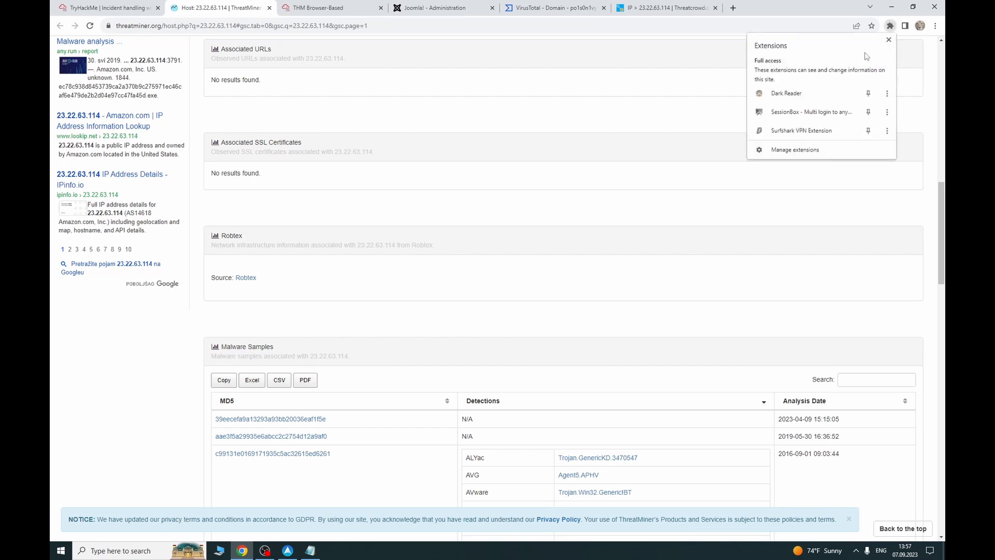
pyautogui.click(818, 98)
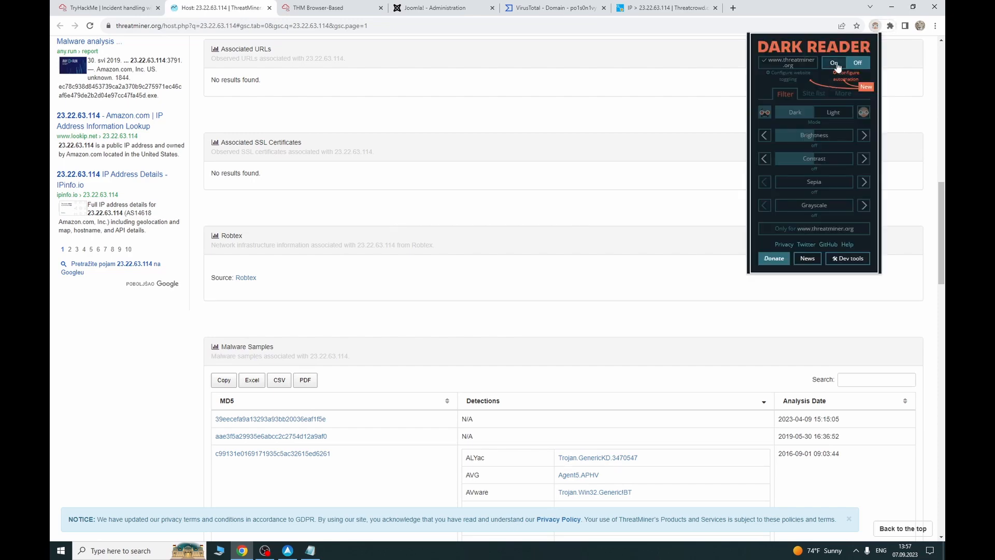
pyautogui.click(835, 63)
pyautogui.click(794, 10)
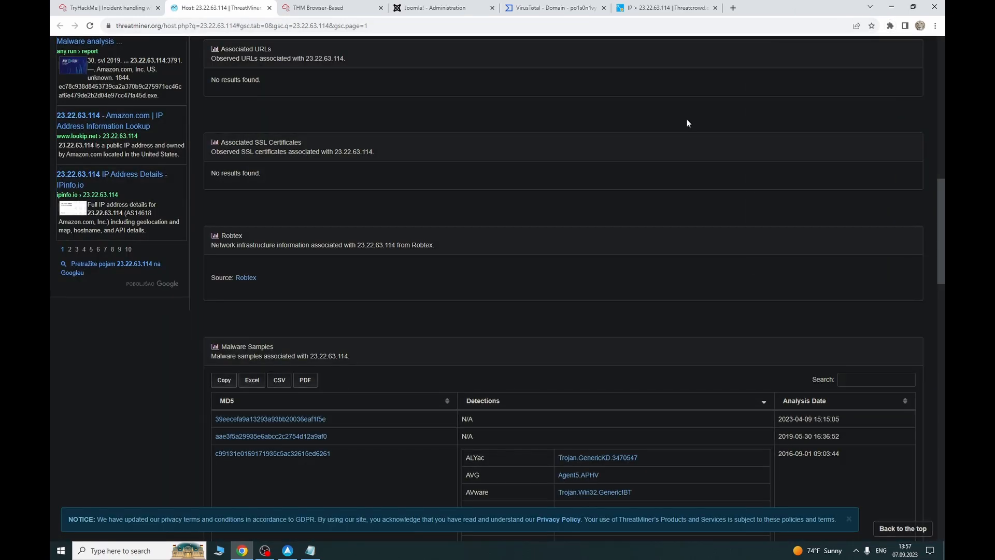
pyautogui.scroll(-3, 296, 372)
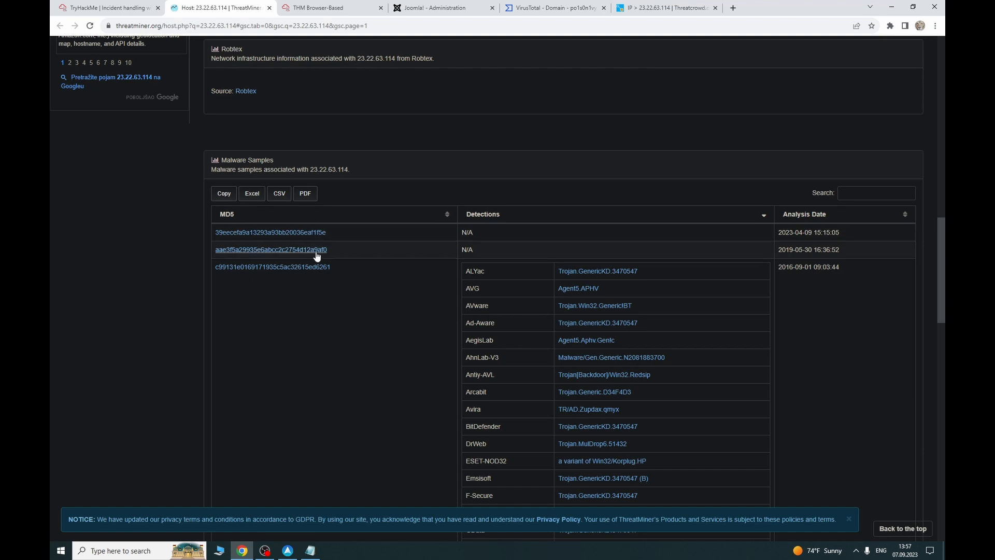
pyautogui.click(553, 7)
pyautogui.click(106, 7)
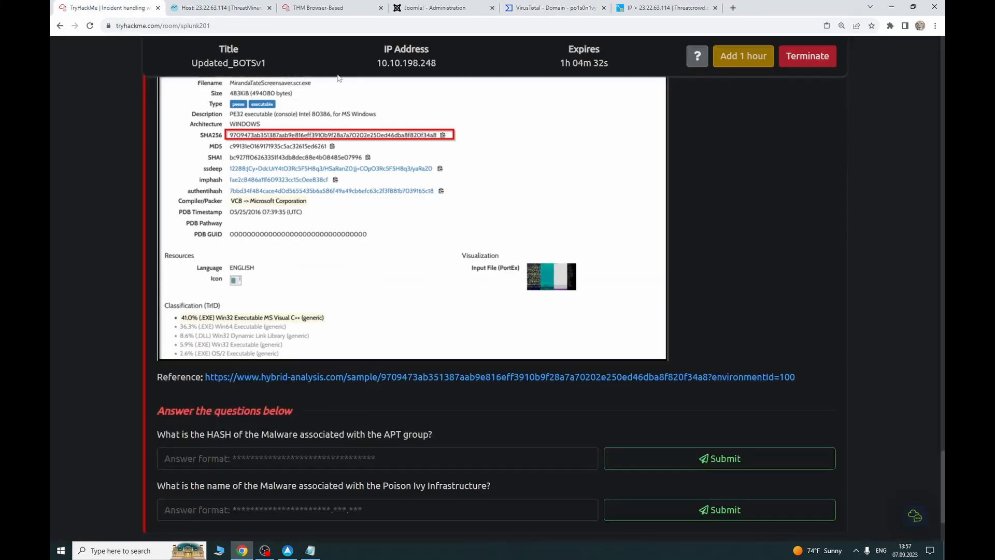
pyautogui.click(202, 6)
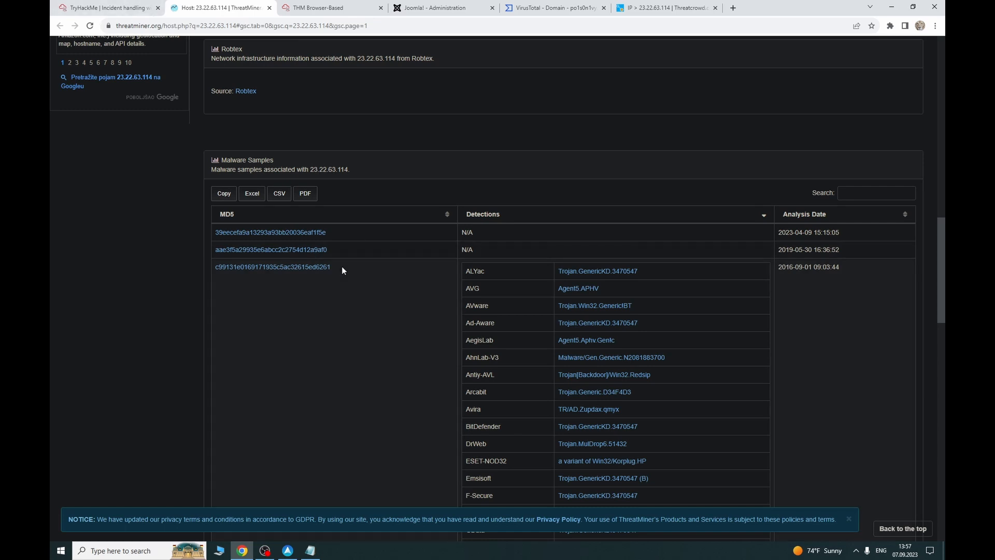
pyautogui.moveTo(341, 266); pyautogui.dragTo(209, 266)
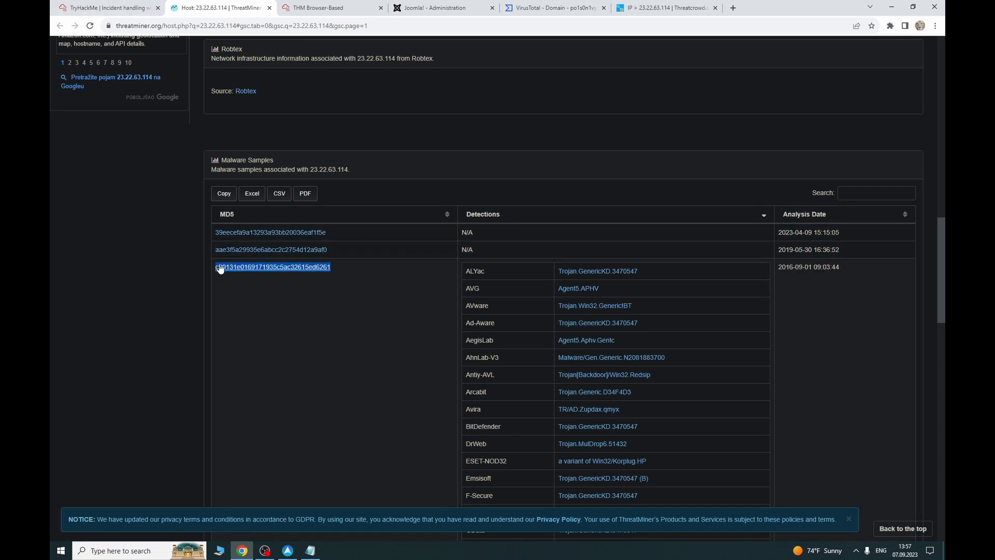
pyautogui.click(103, 8)
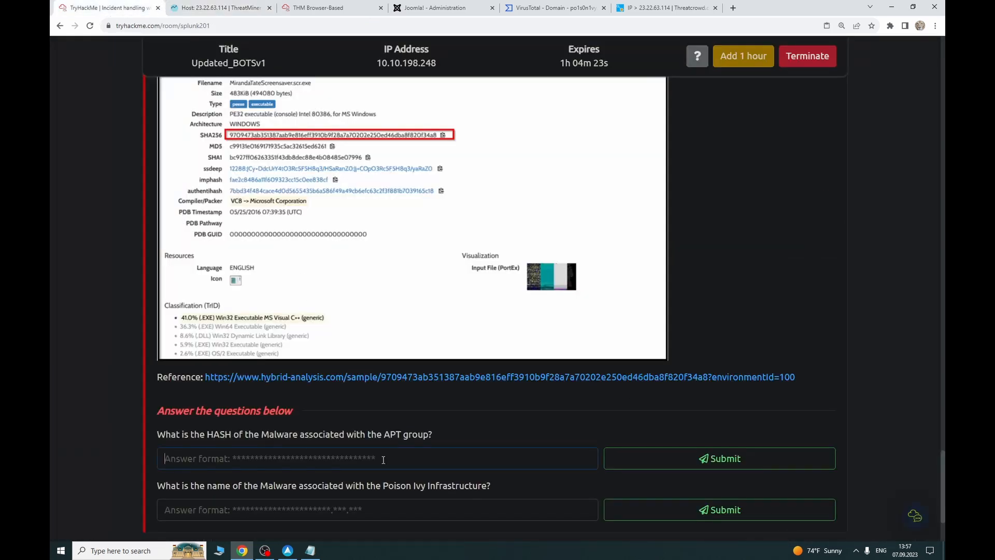
pyautogui.hotkey('ctrl', 'v')
pyautogui.click(661, 455)
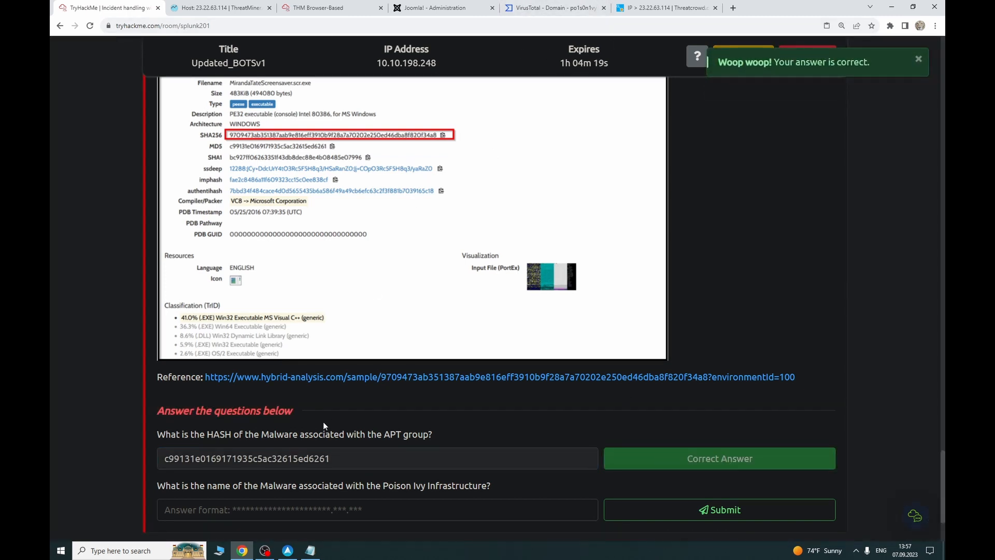
pyautogui.scroll(-1, 322, 422)
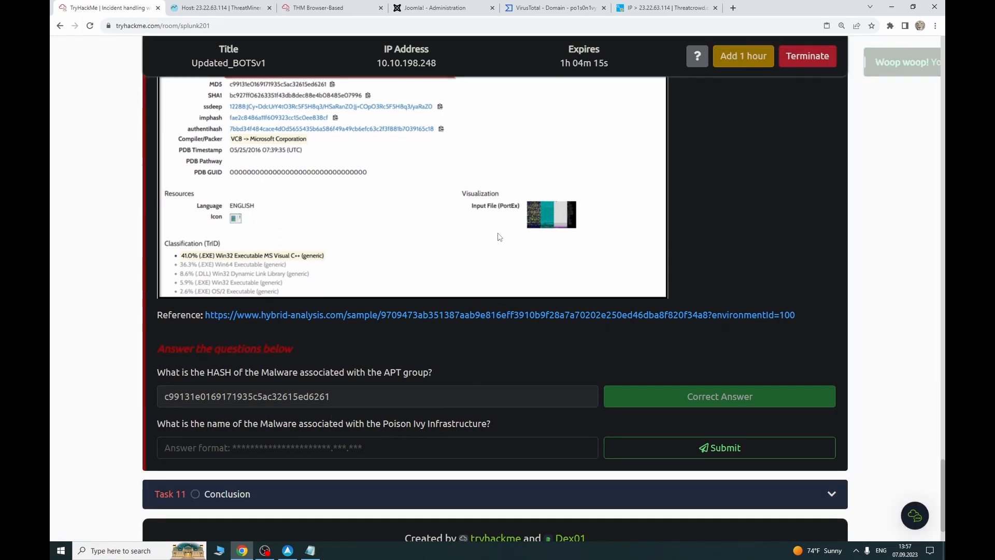
pyautogui.click(550, 7)
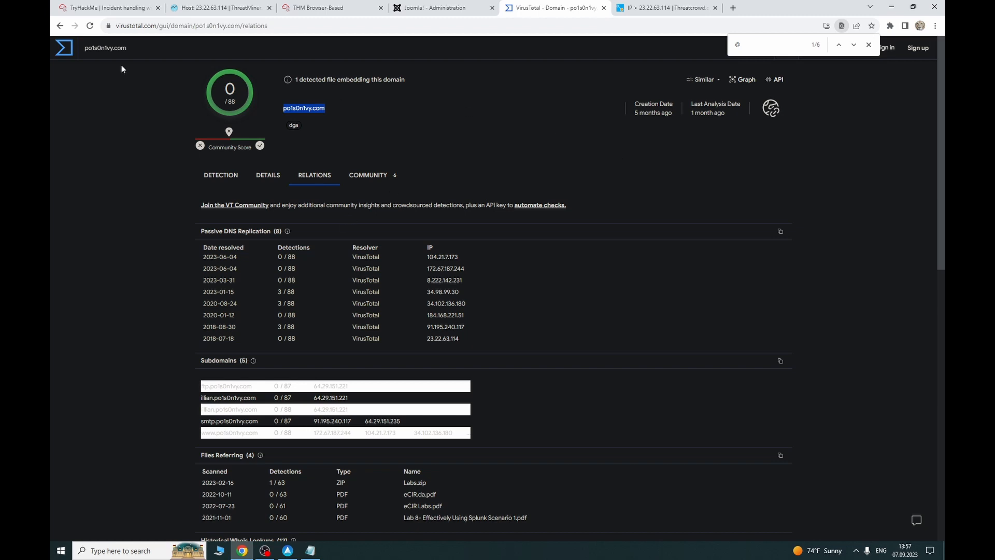
pyautogui.click(59, 48)
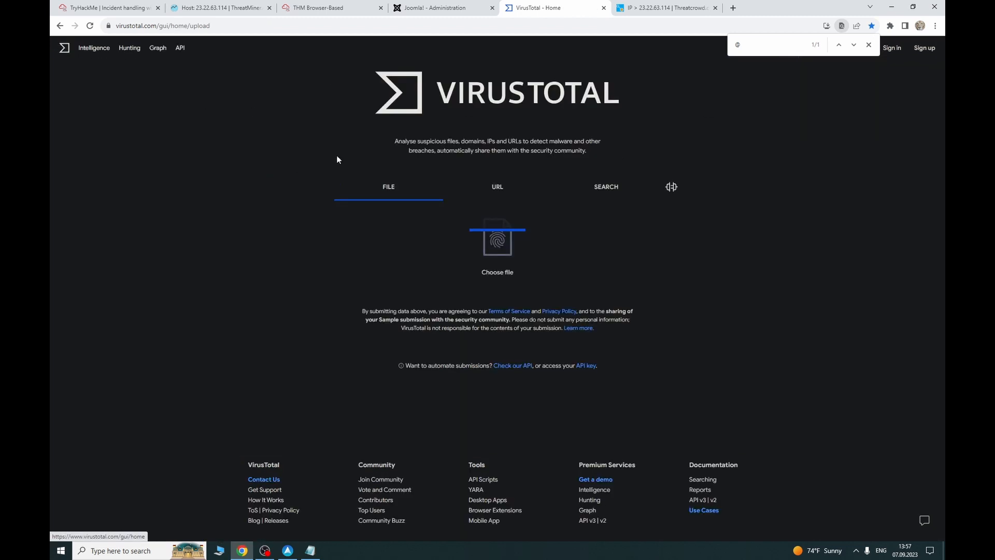
pyautogui.click(123, 8)
pyautogui.click(337, 446)
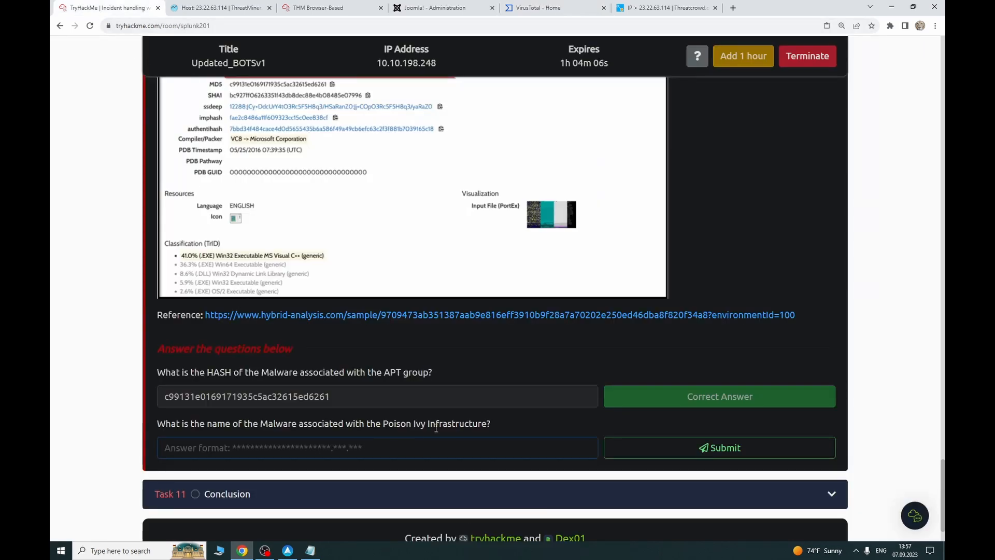
pyautogui.click(539, 7)
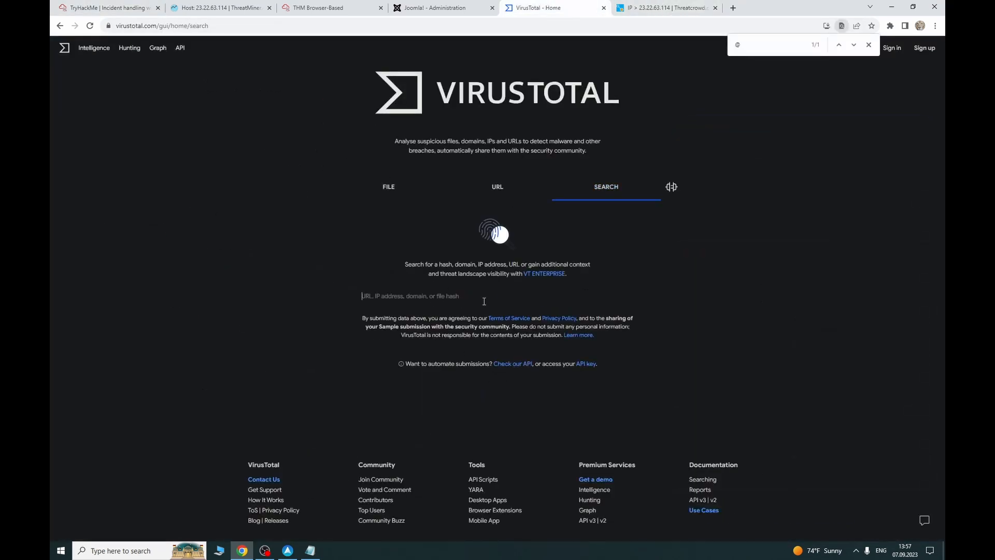
pyautogui.hotkey('ctrl', 'v')
pyautogui.press('Return')
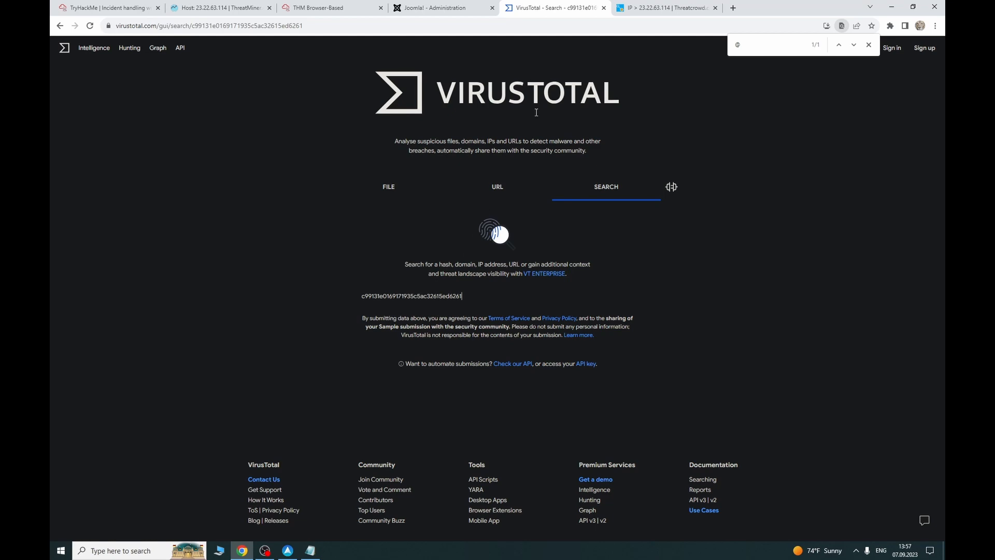
pyautogui.click(668, 8)
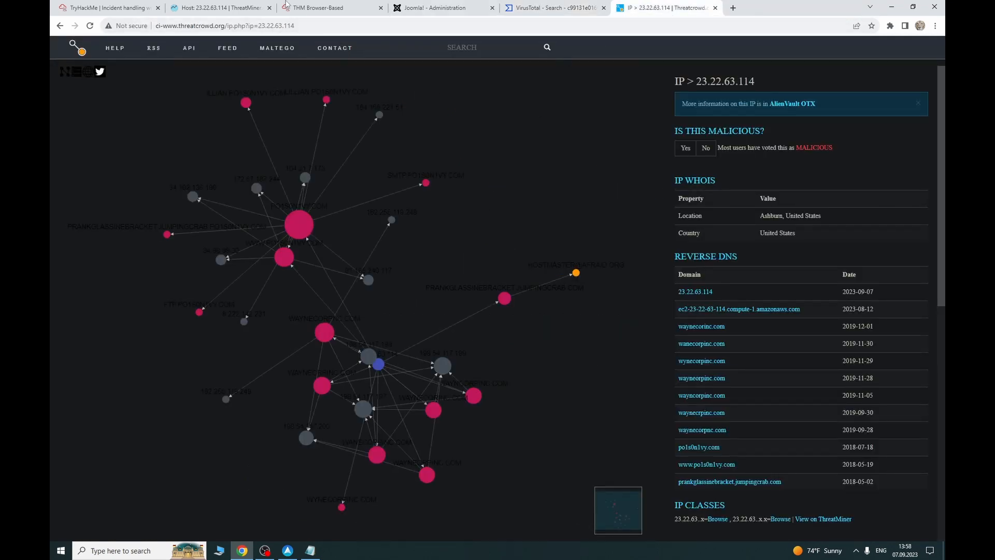
pyautogui.click(272, 8)
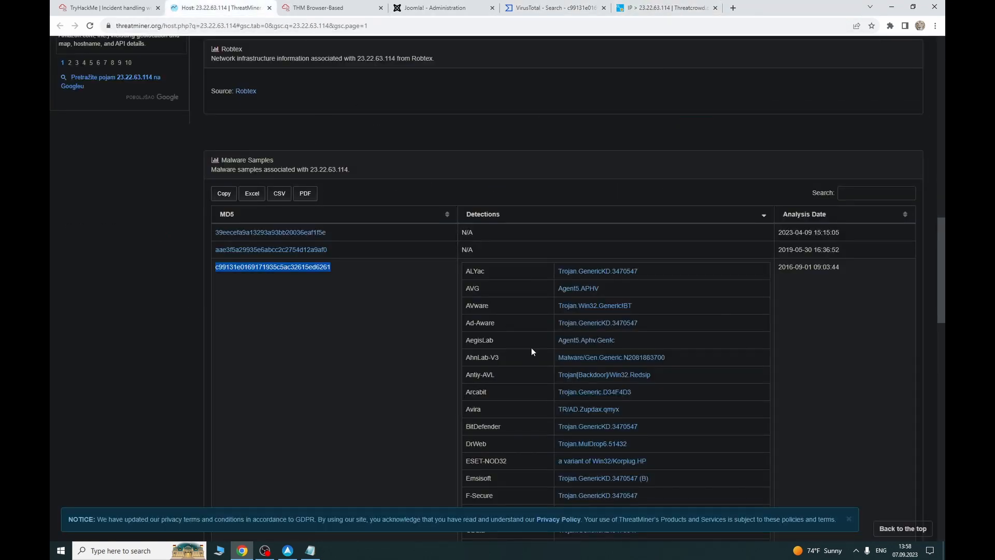
pyautogui.scroll(-2, 531, 347)
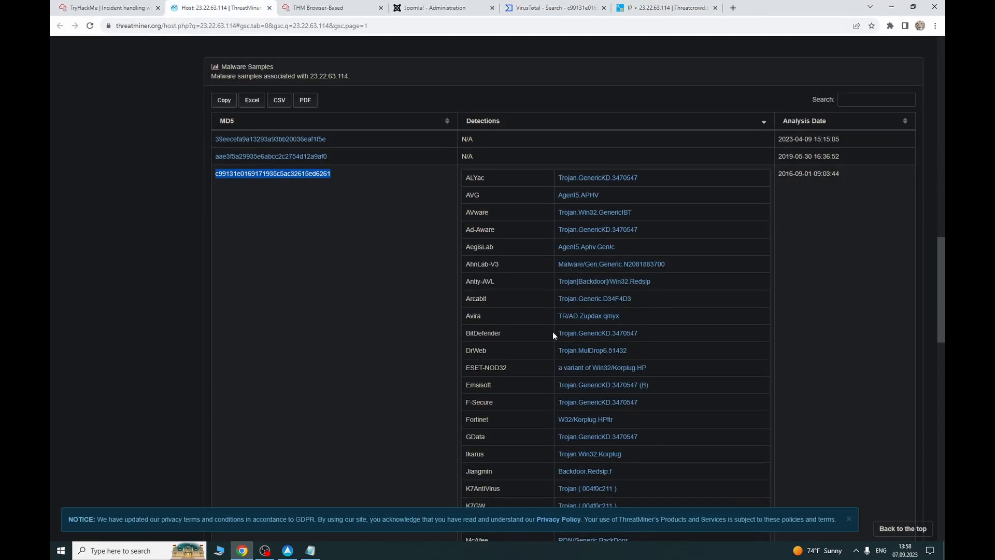
pyautogui.click(273, 178)
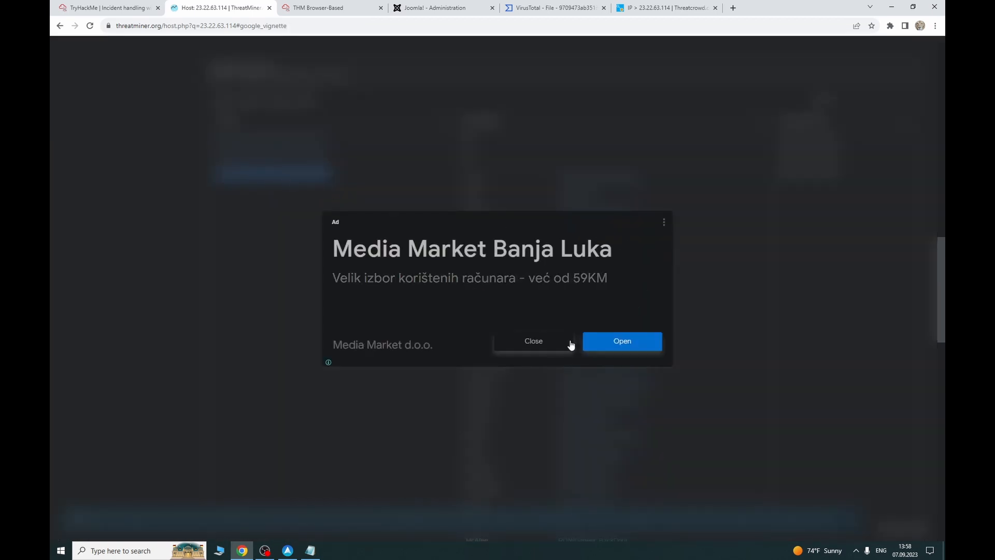
pyautogui.click(535, 342)
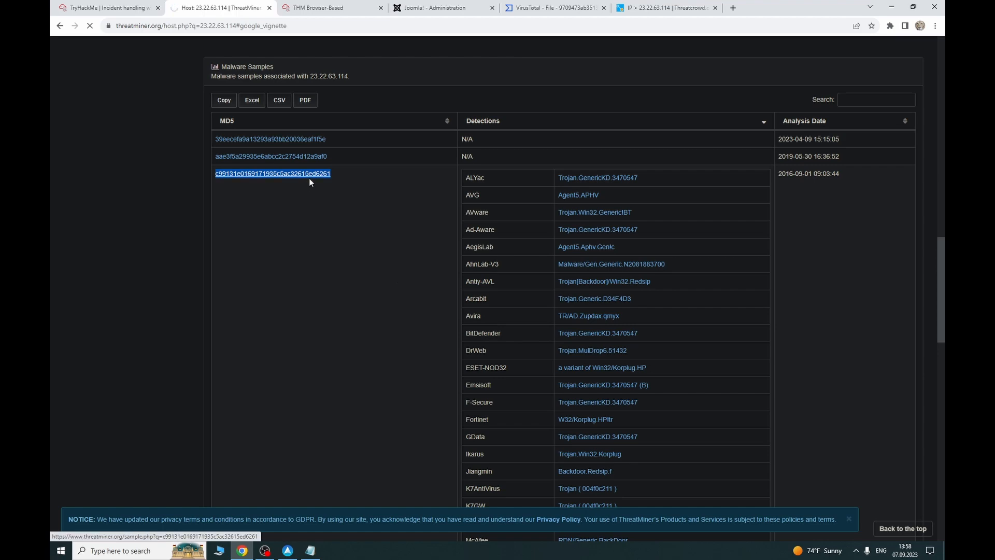
pyautogui.scroll(-5, 353, 311)
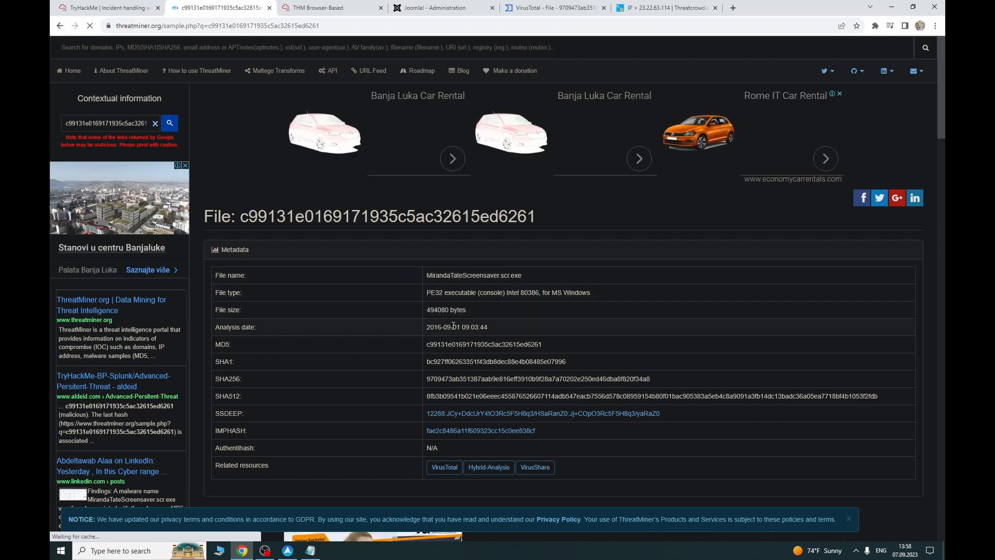
pyautogui.click(537, 8)
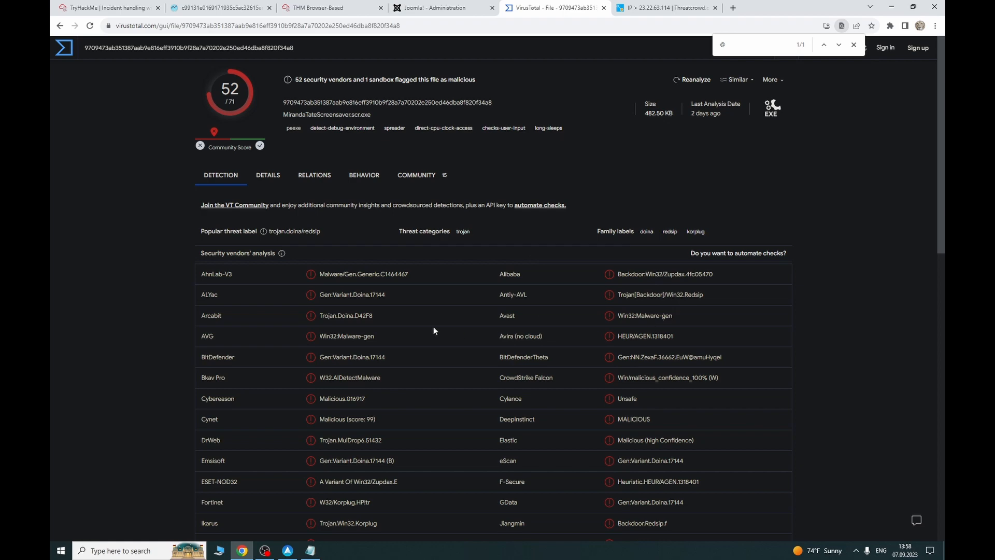
# Step: Copy MirandaTateScreensaver.scr.exe from VirusTotal's file details and submit it as the Poison Ivy malware answer
pyautogui.click(269, 177)
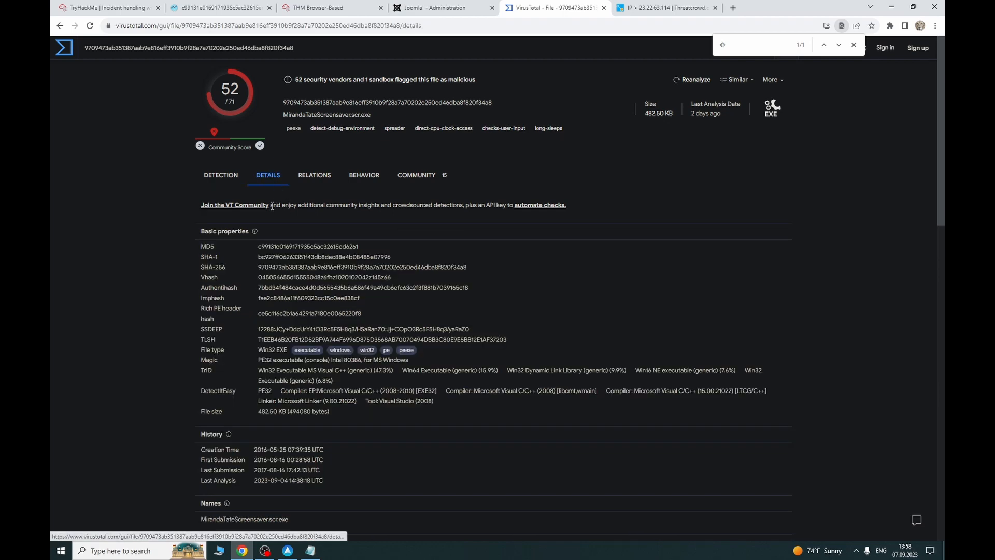
pyautogui.scroll(-4, 280, 311)
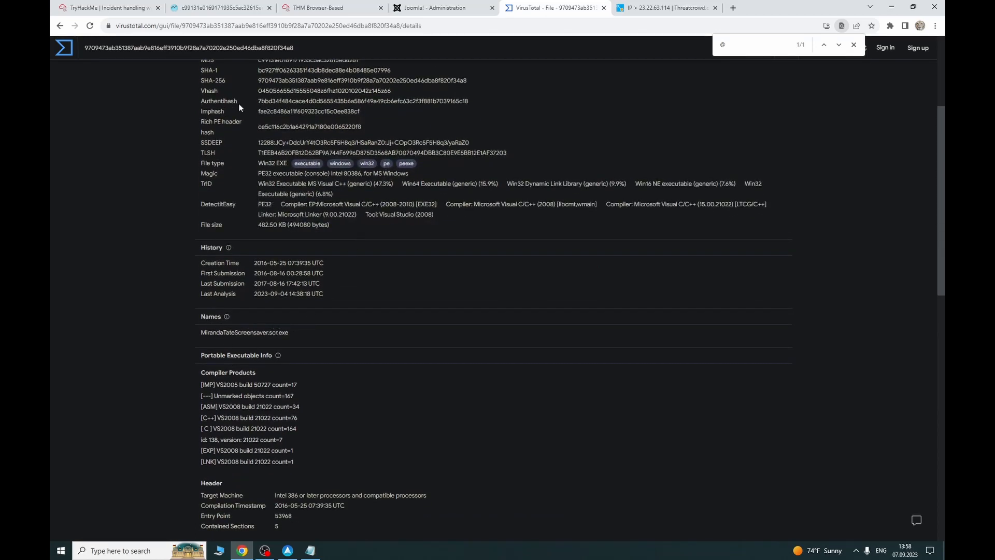
pyautogui.click(130, 8)
pyautogui.click(539, 8)
pyautogui.moveTo(292, 340); pyautogui.dragTo(201, 337)
pyautogui.hotkey('ctrl', 'c')
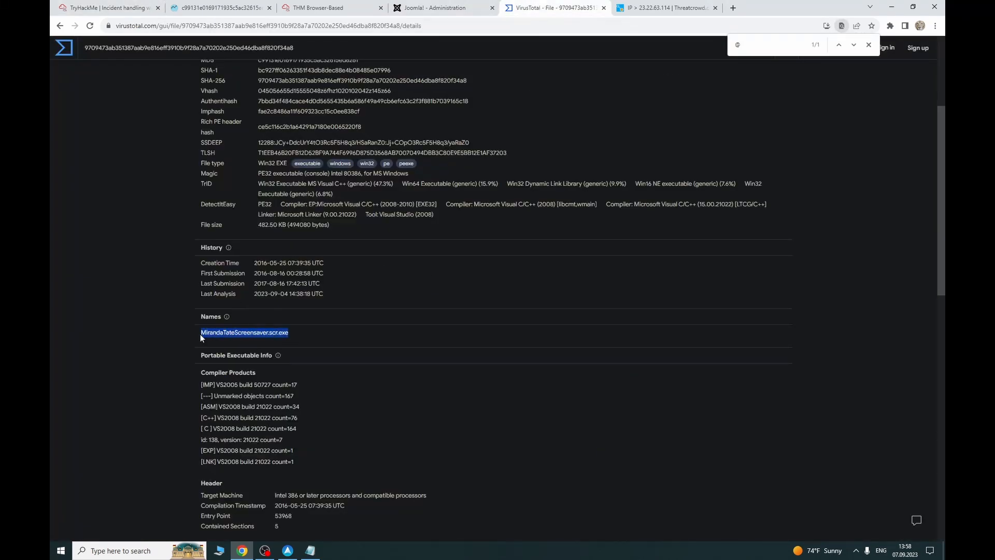
pyautogui.click(130, 5)
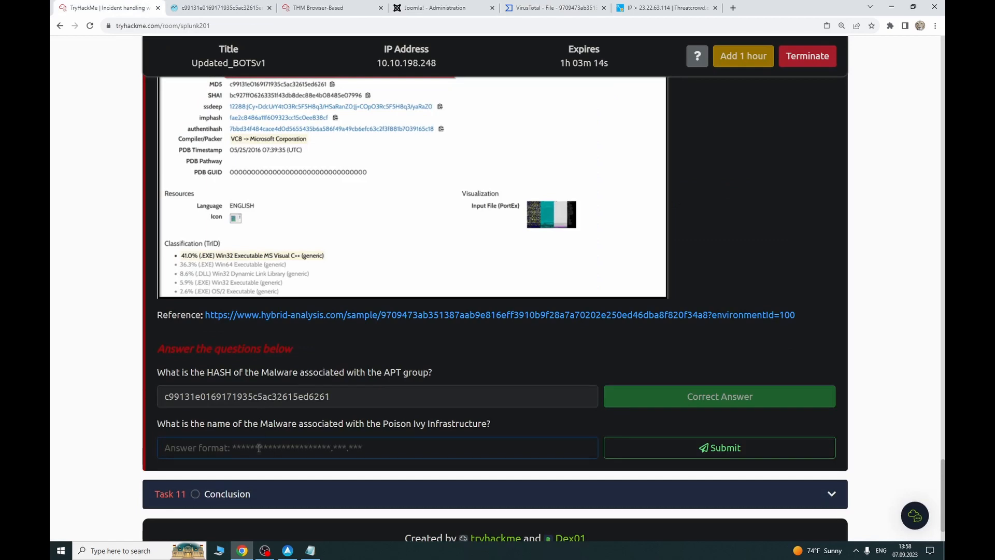
pyautogui.click(259, 448)
pyautogui.hotkey('ctrl', 'v')
pyautogui.click(673, 444)
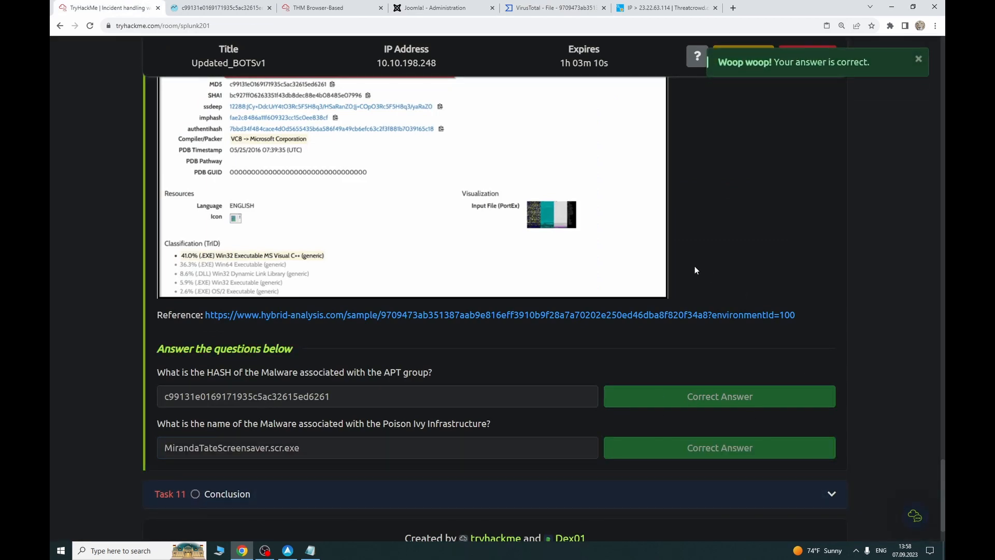
# Step: Open the task's hybrid-analysis.com reference report for MirandaTateScreensaver.scr.exe in a new tab
pyautogui.scroll(1, 532, 275)
pyautogui.scroll(2, 532, 276)
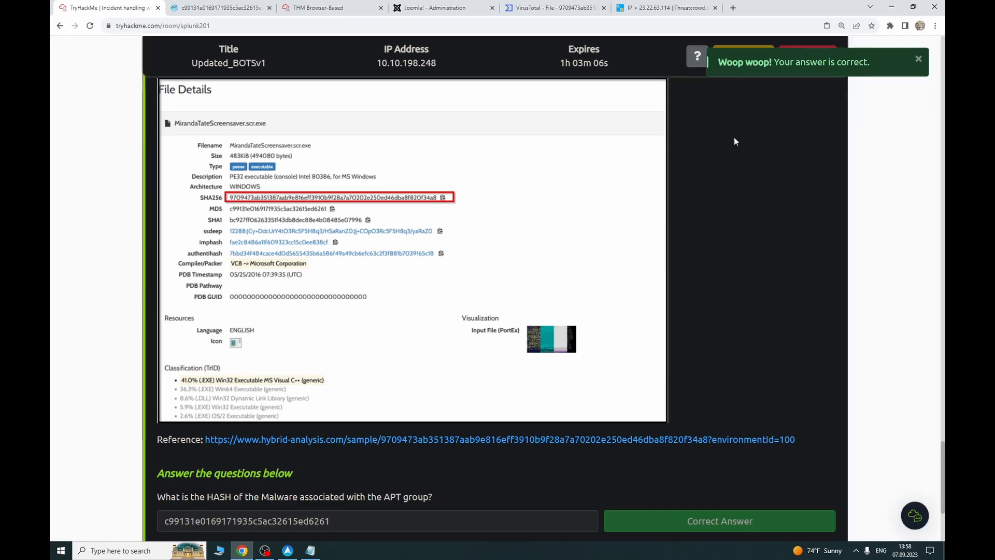
pyautogui.click(559, 6)
pyautogui.scroll(3, 326, 290)
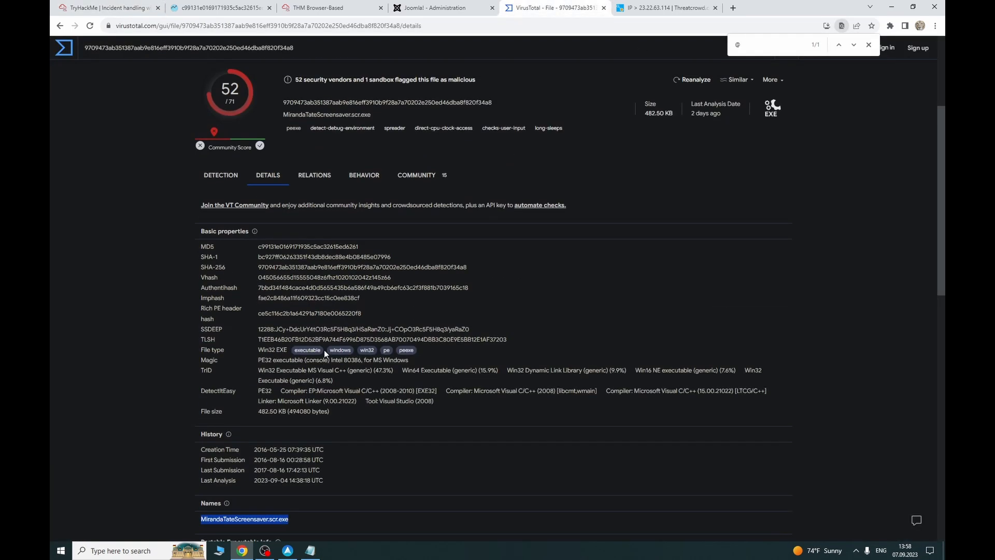
pyautogui.click(103, 7)
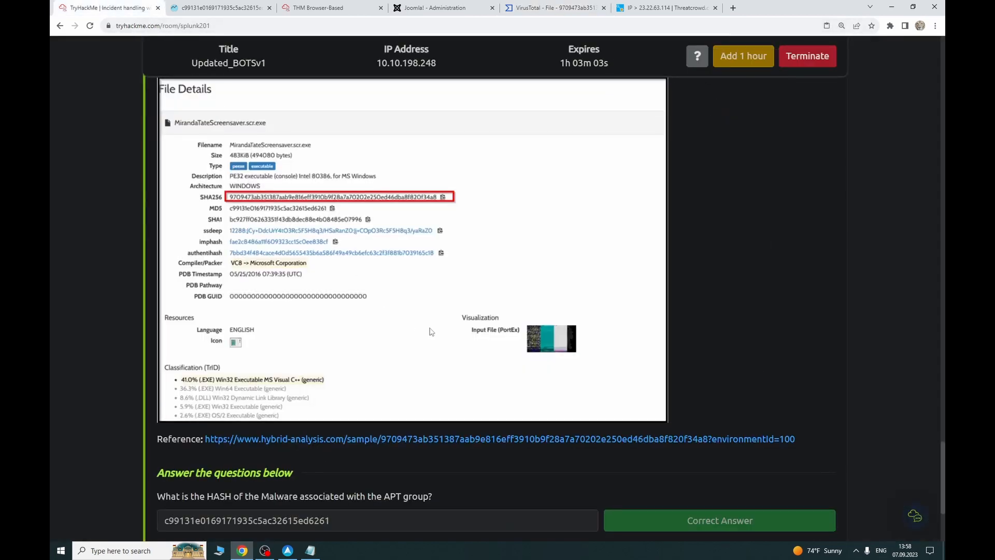
pyautogui.scroll(-4, 428, 330)
pyautogui.scroll(2, 291, 242)
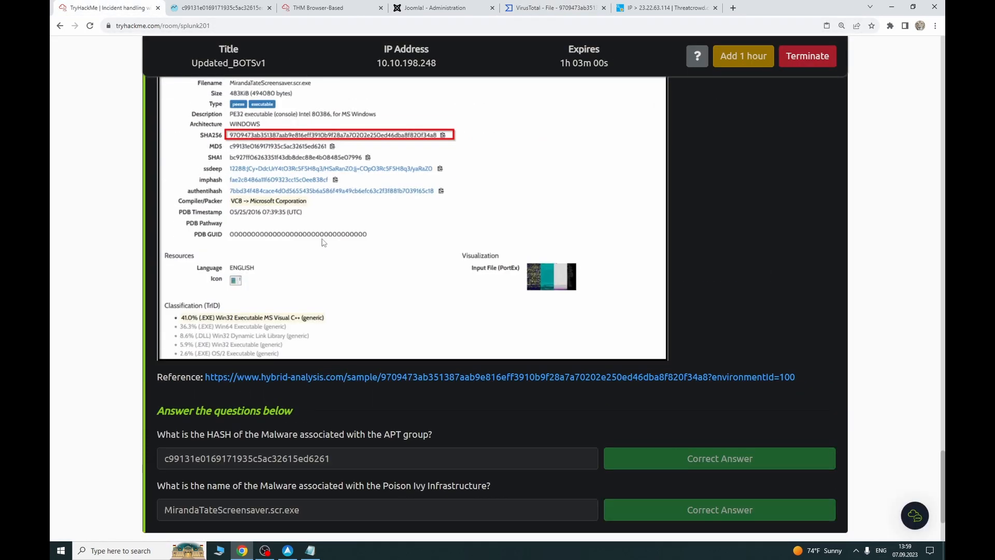
pyautogui.scroll(2, 308, 228)
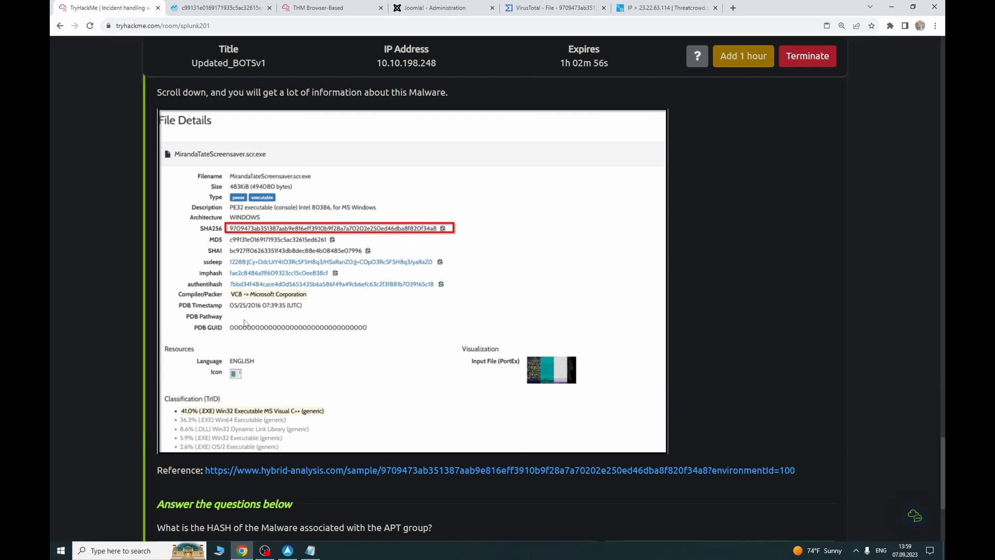
pyautogui.click(321, 470)
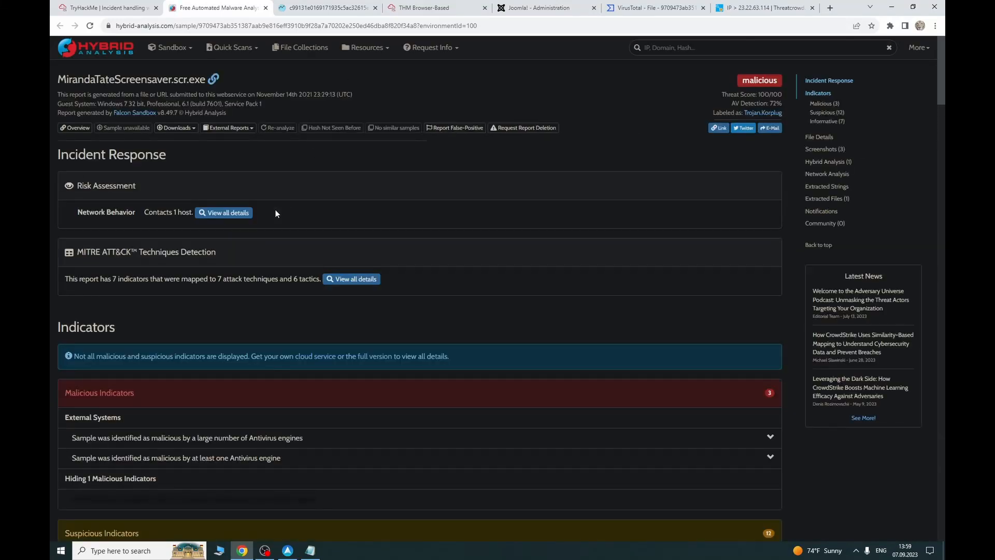
# Step: Review the MirandaTateScreensaver.scr.exe report's indicators, file details and metadata, then open a new tab
pyautogui.scroll(-11, 256, 232)
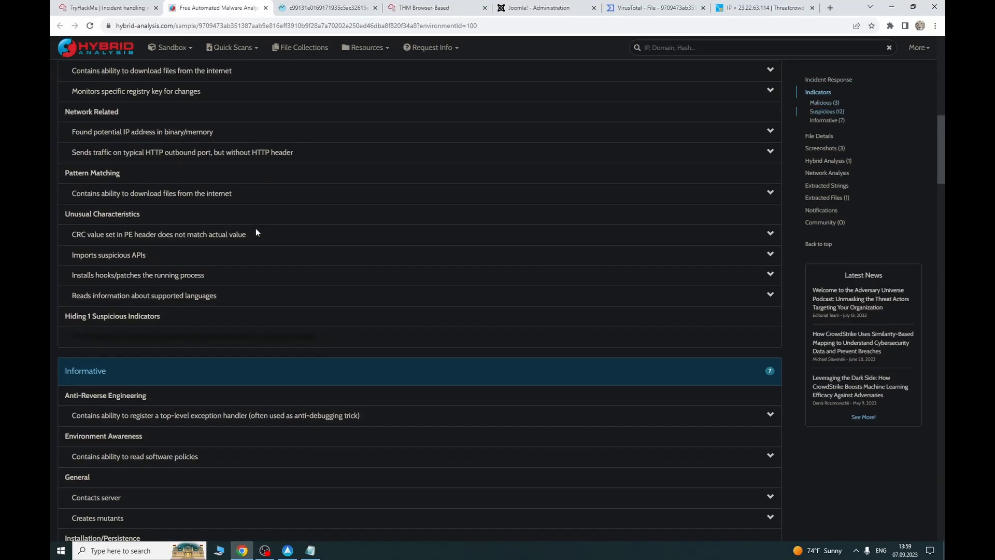
pyautogui.scroll(-10, 256, 232)
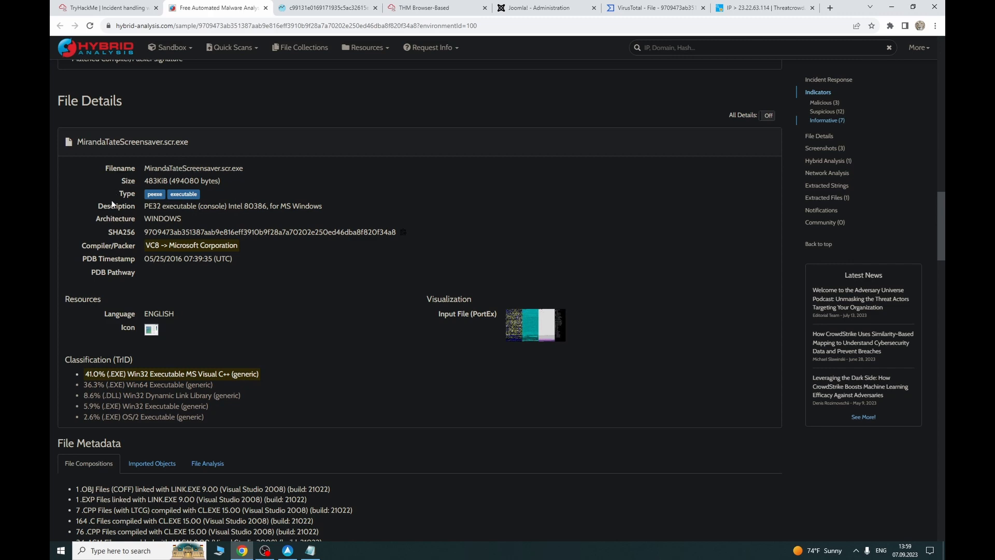
pyautogui.scroll(-7, 210, 203)
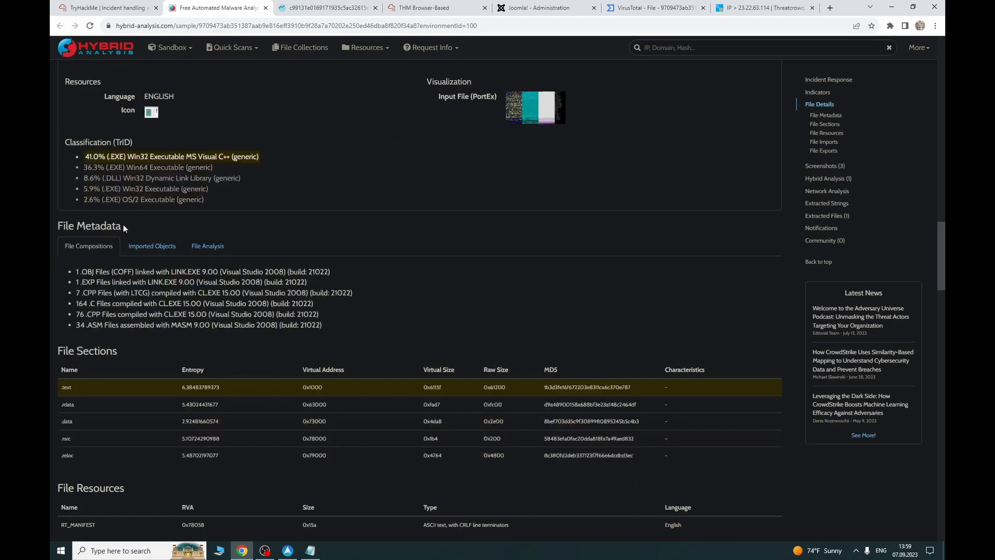
pyautogui.scroll(8, 250, 205)
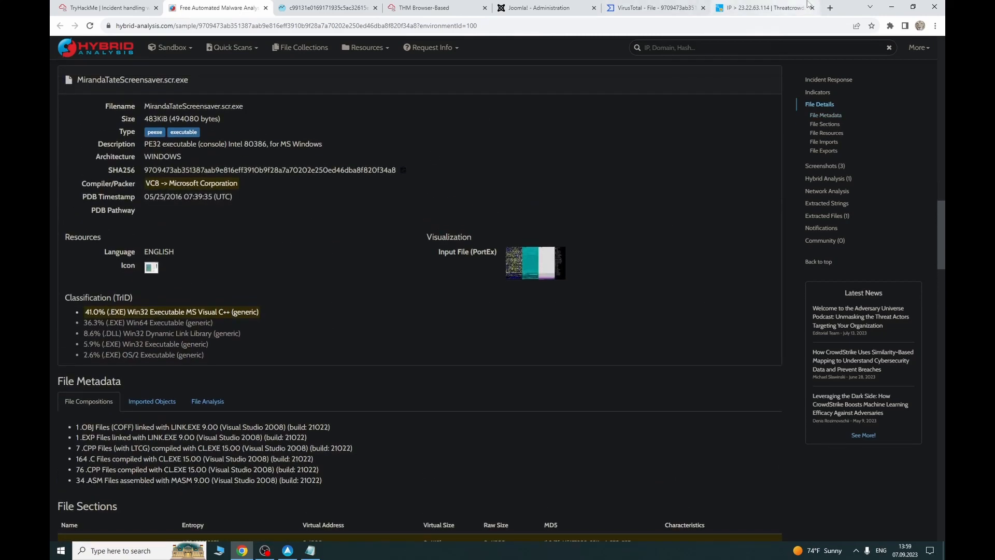
pyautogui.click(830, 8)
# Step: Close the stray tabs and open the Hybrid Analysis site from the bookmarks
pyautogui.click(812, 9)
pyautogui.click(830, 8)
pyautogui.click(812, 7)
pyautogui.click(796, 10)
pyautogui.click(831, 7)
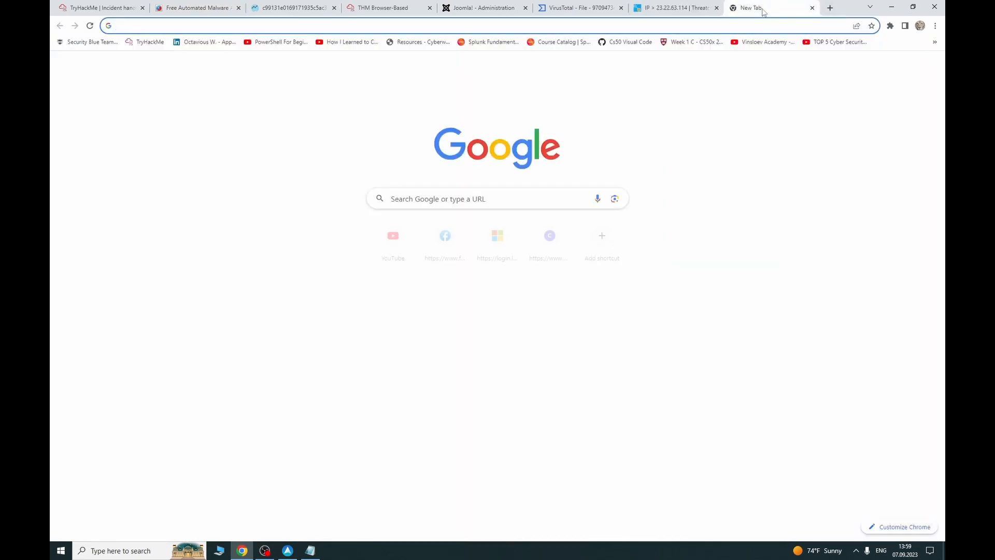
pyautogui.click(717, 8)
pyautogui.click(935, 42)
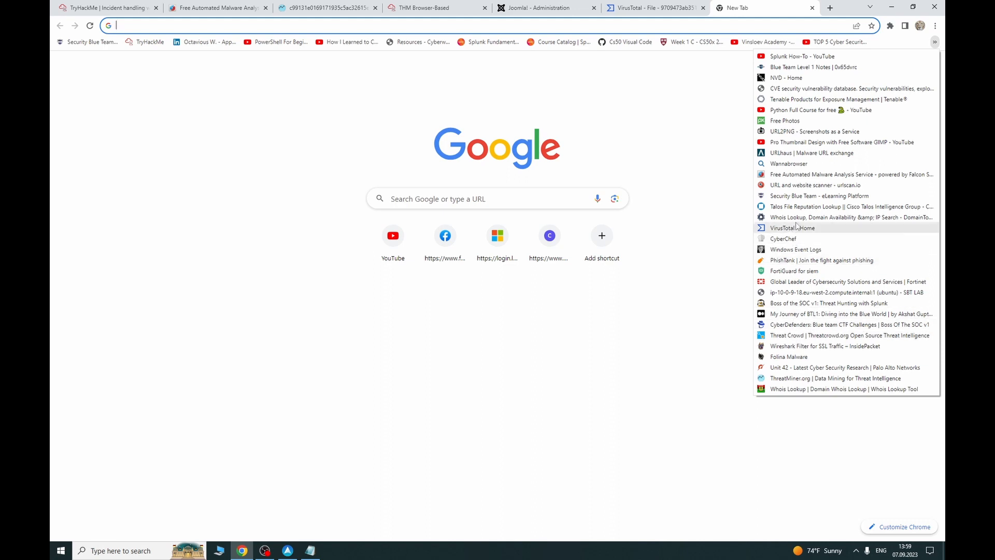
pyautogui.click(830, 177)
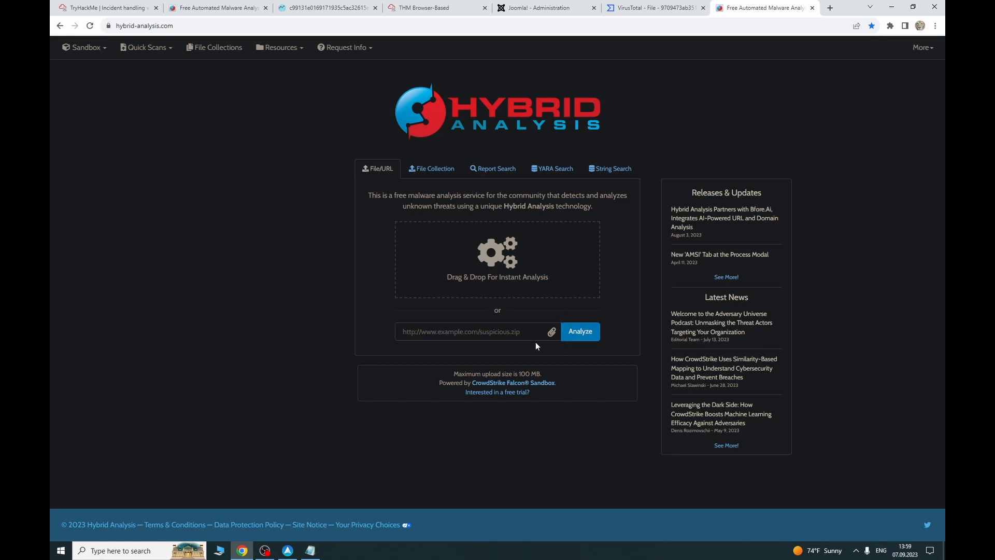
# Step: Copy the malware's MD5 hash from the TryHackMe answer into the Hybrid Analysis search field
pyautogui.hotkey('ctrl', 'v')
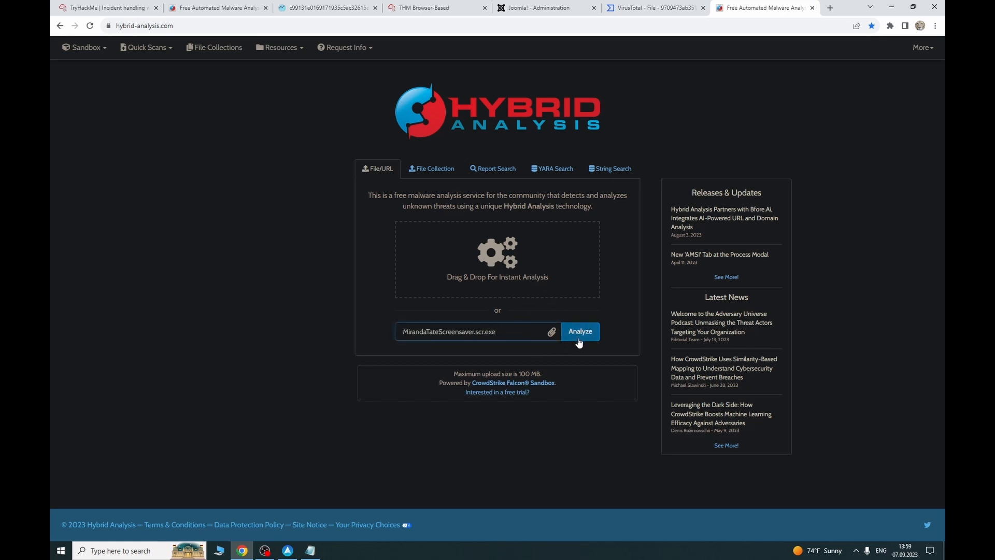
pyautogui.click(138, 6)
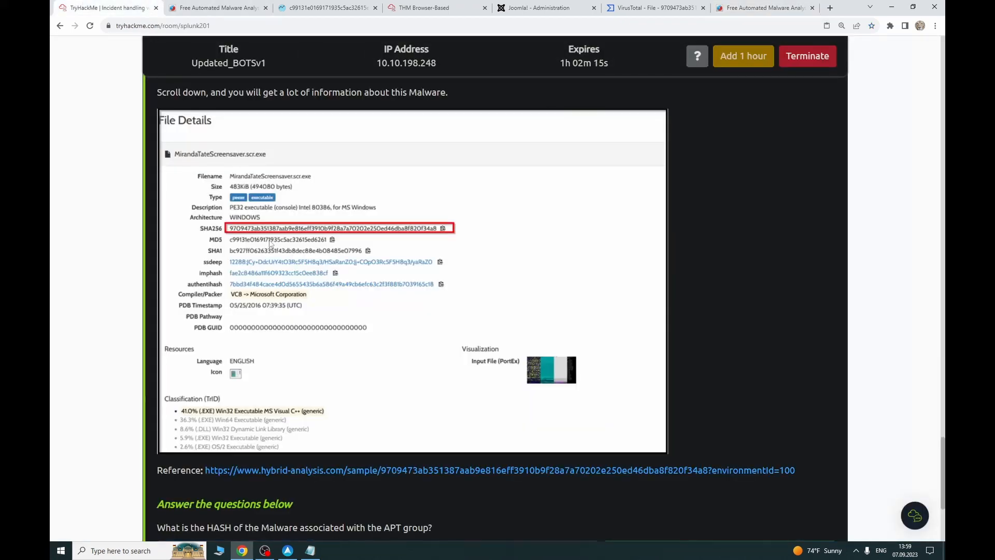
pyautogui.scroll(-1, 308, 376)
pyautogui.scroll(-2, 309, 376)
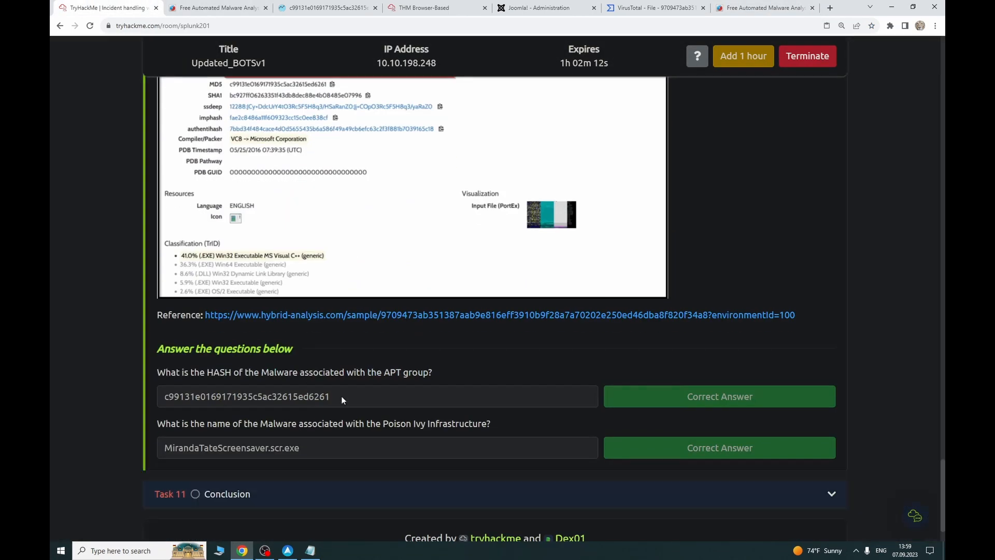
pyautogui.moveTo(343, 402); pyautogui.dragTo(162, 397)
pyautogui.hotkey('ctrl', 'c')
pyautogui.click(733, 5)
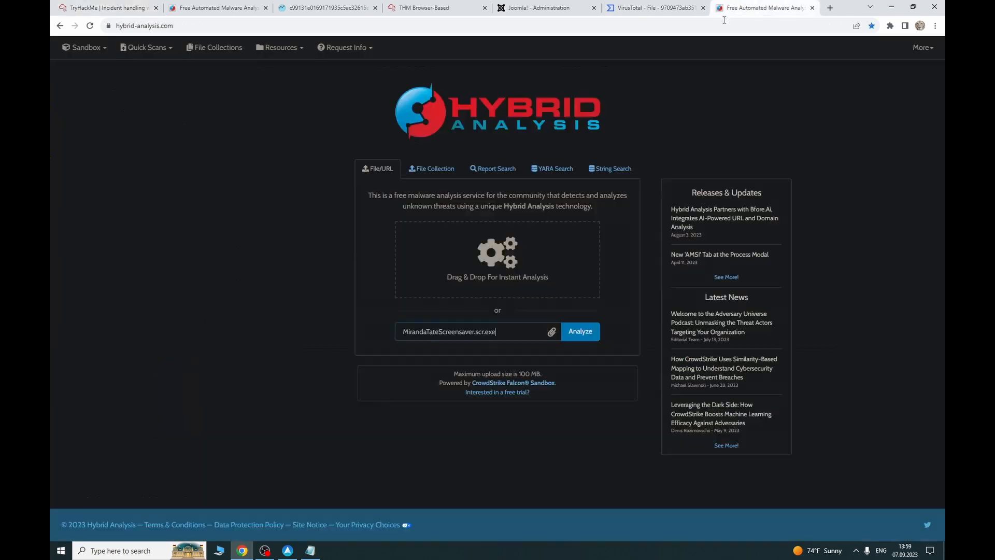
pyautogui.moveTo(494, 333); pyautogui.dragTo(421, 332)
pyautogui.hotkey('ctrl', 'v')
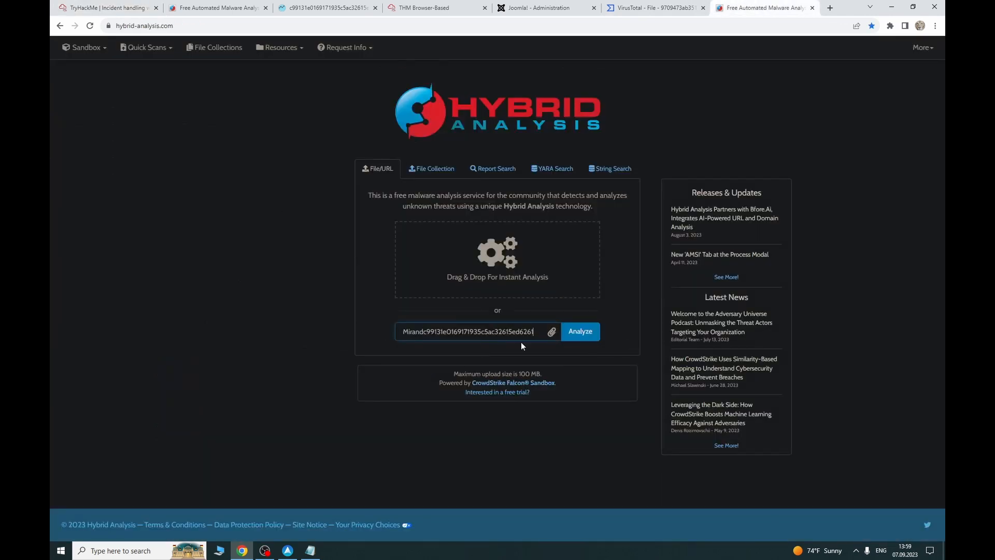
pyautogui.moveTo(532, 336); pyautogui.dragTo(350, 334)
pyautogui.hotkey('ctrl', 'v')
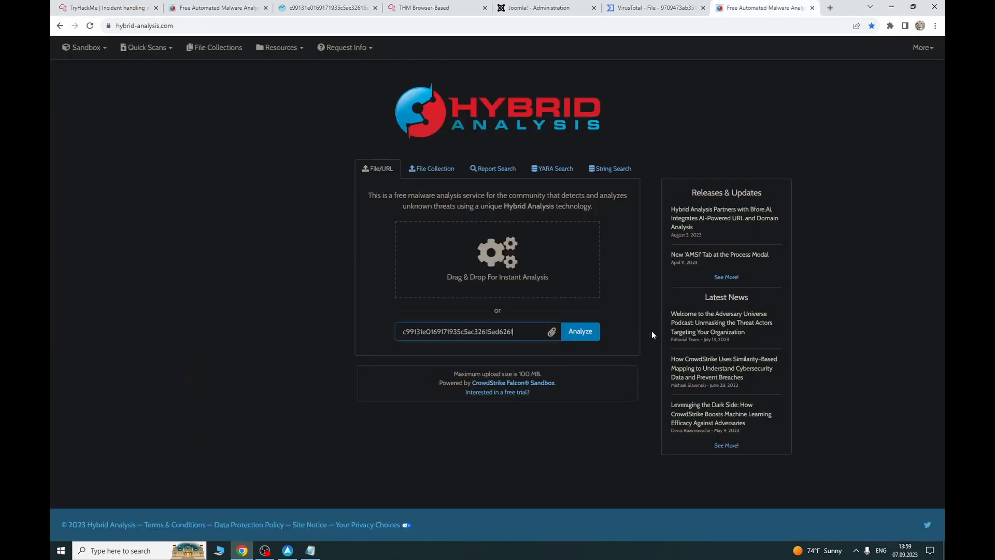
# Step: Submit the MD5 hash with terms accepted, then clear the field after the submission fails
pyautogui.click(581, 342)
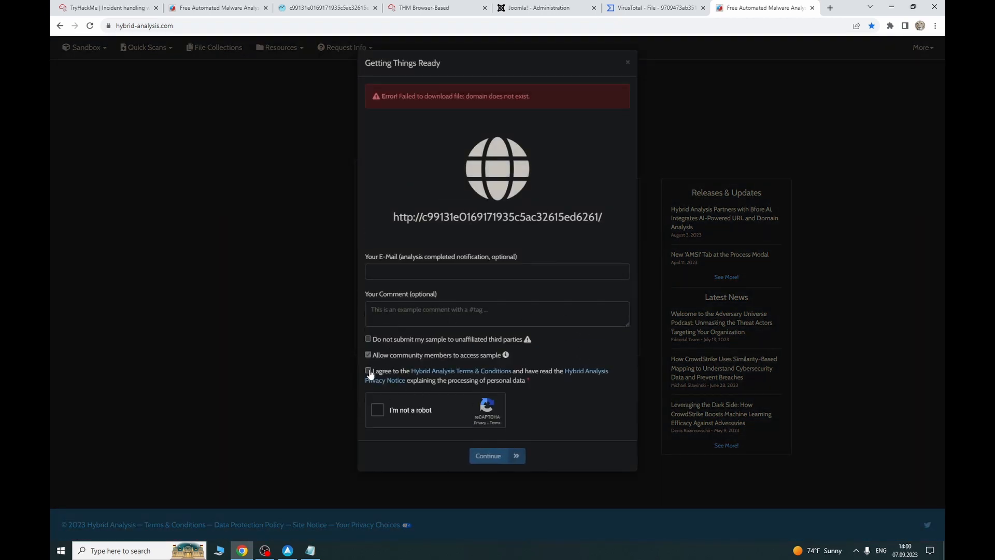
pyautogui.click(368, 371)
pyautogui.click(377, 410)
pyautogui.click(369, 339)
pyautogui.click(628, 62)
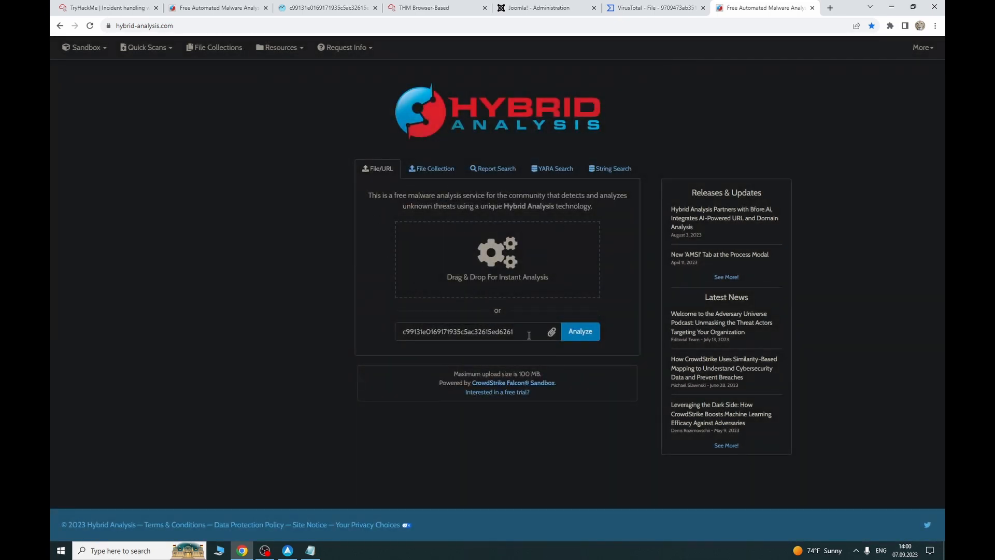
pyautogui.moveTo(528, 336); pyautogui.dragTo(440, 337)
pyautogui.press('BackSpace')
pyautogui.moveTo(507, 332); pyautogui.dragTo(351, 339)
pyautogui.press('BackSpace')
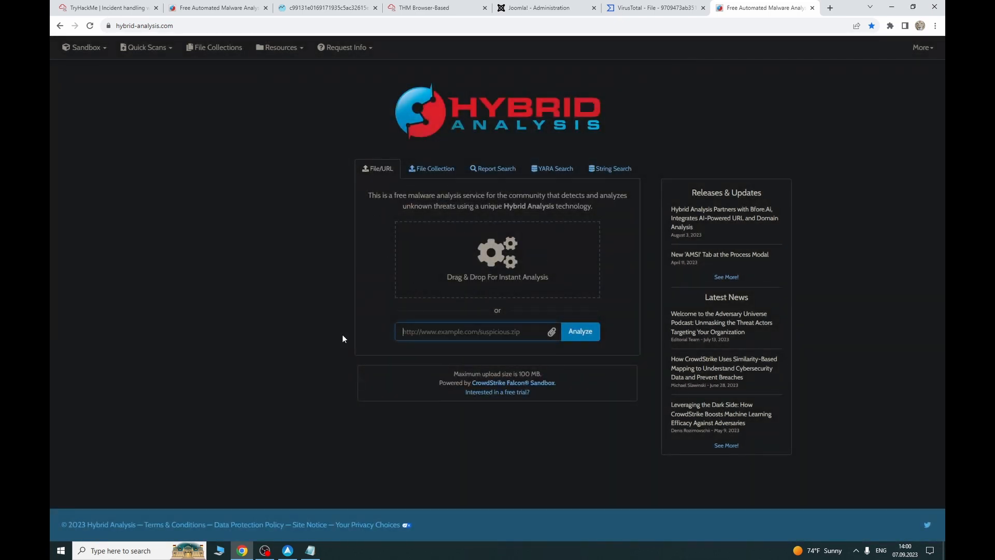
# Step: Search Hybrid Analysis for MirandaTateScreensaver.scr.exe, which also fails to return a report
pyautogui.click(76, 5)
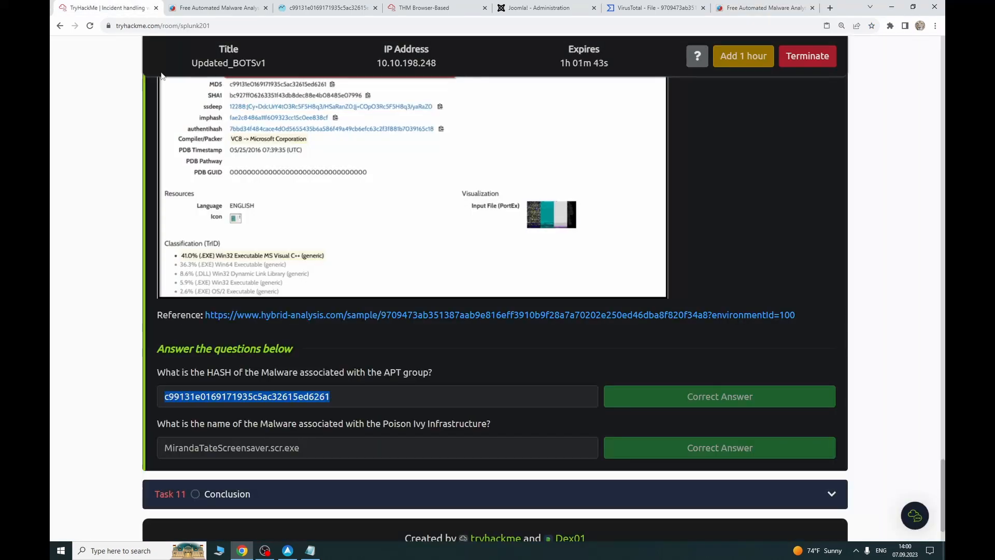
pyautogui.moveTo(311, 449); pyautogui.dragTo(105, 430)
pyautogui.hotkey('ctrl', 'c')
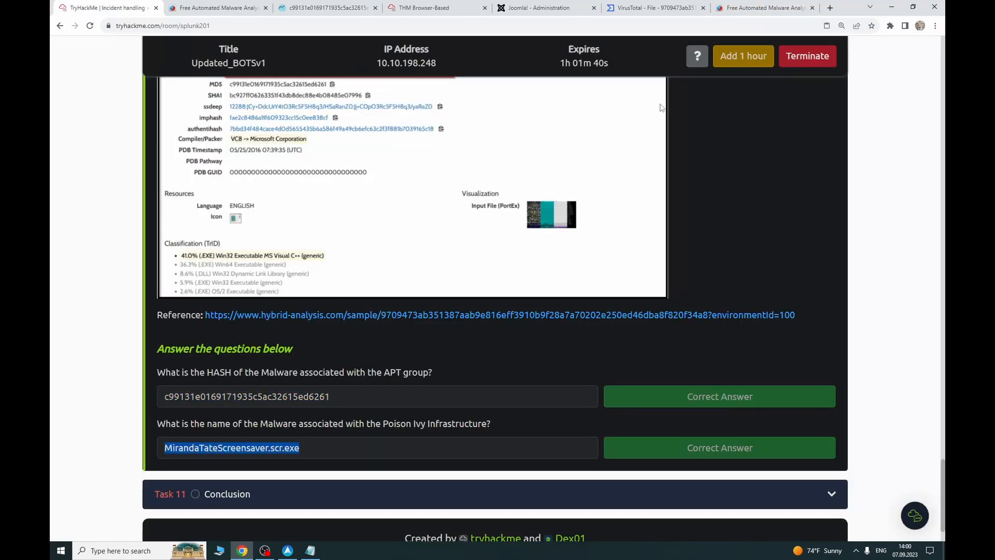
pyautogui.click(770, 8)
pyautogui.hotkey('ctrl', 'v')
pyautogui.click(592, 336)
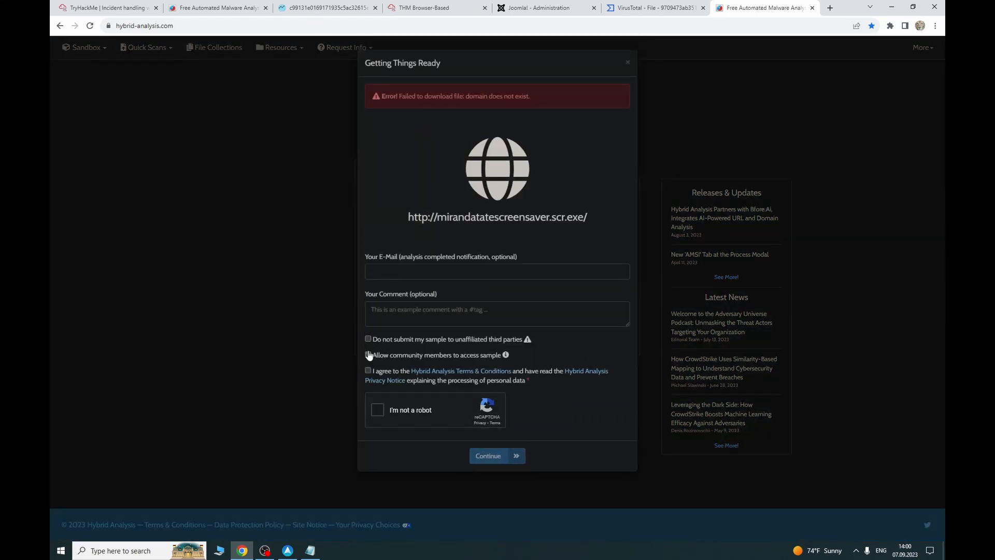
pyautogui.click(368, 370)
pyautogui.click(377, 409)
pyautogui.click(627, 63)
# Step: Try the file-collection upload option, cancel the file picker, and close Hybrid Analysis
pyautogui.click(435, 169)
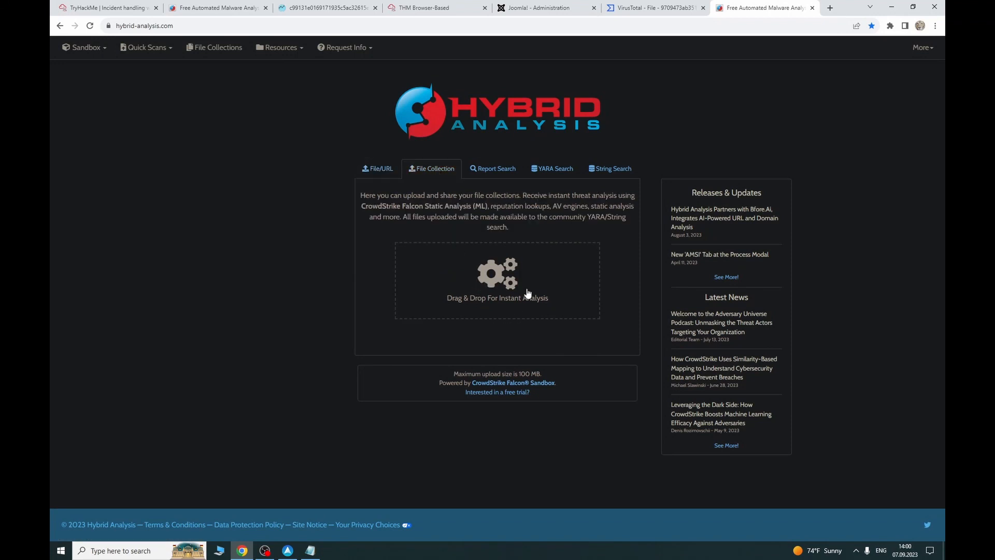
pyautogui.click(487, 265)
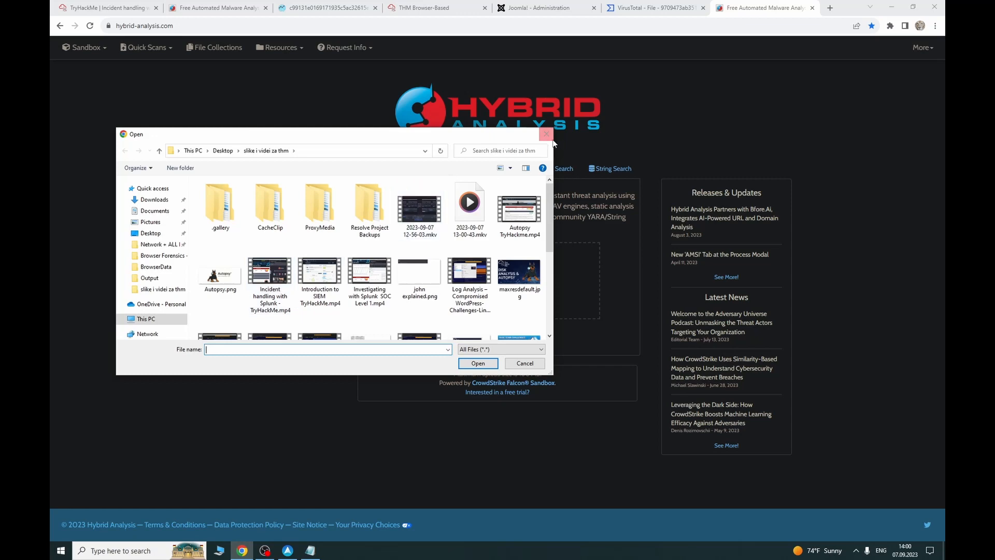
pyautogui.click(548, 135)
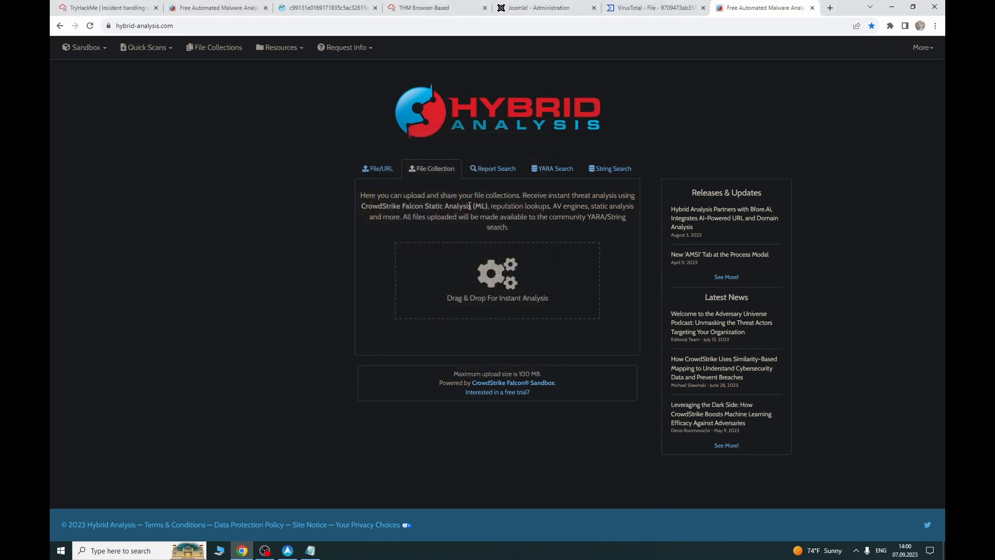
pyautogui.click(813, 8)
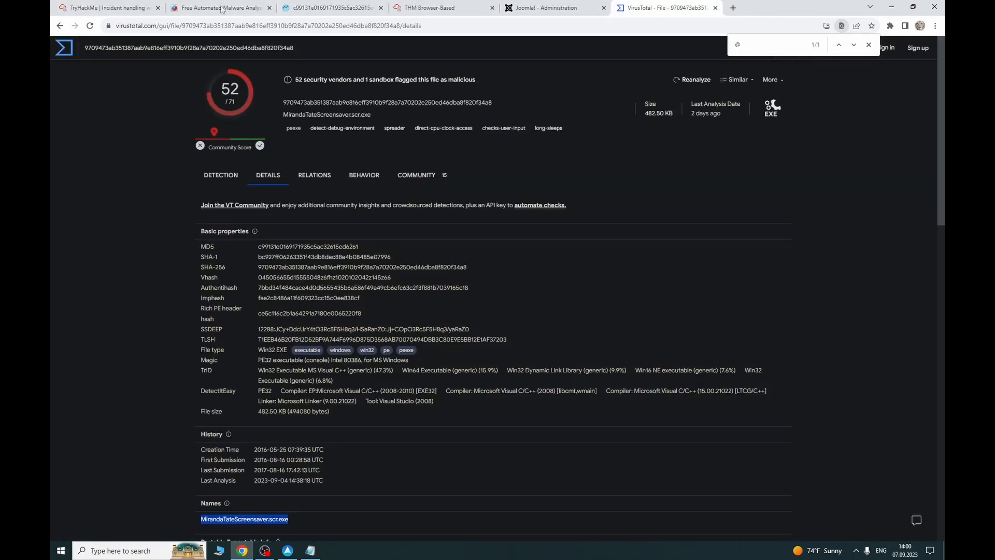
# Step: Mark Task 11 Conclusion as completed and dismiss the 100% congratulations message
pyautogui.click(106, 8)
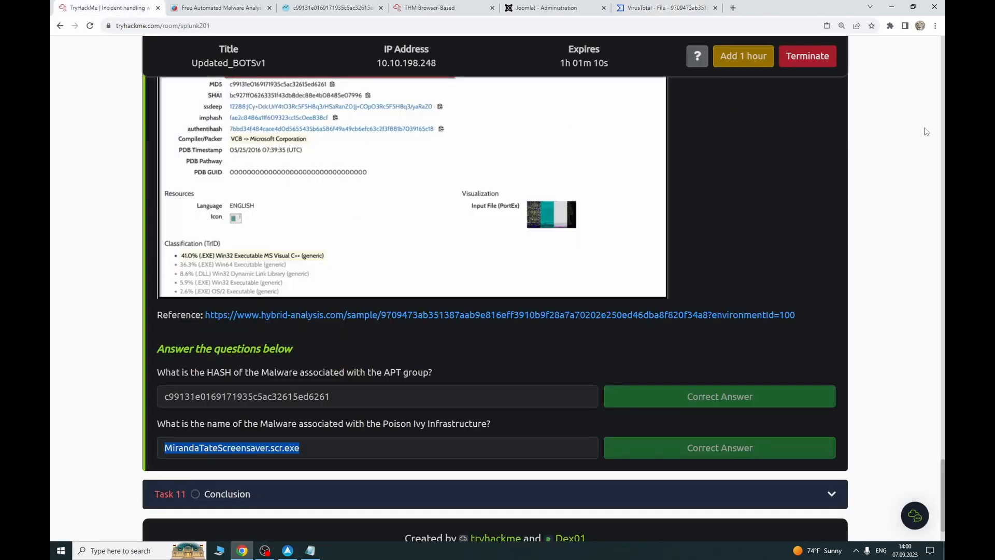
pyautogui.click(290, 446)
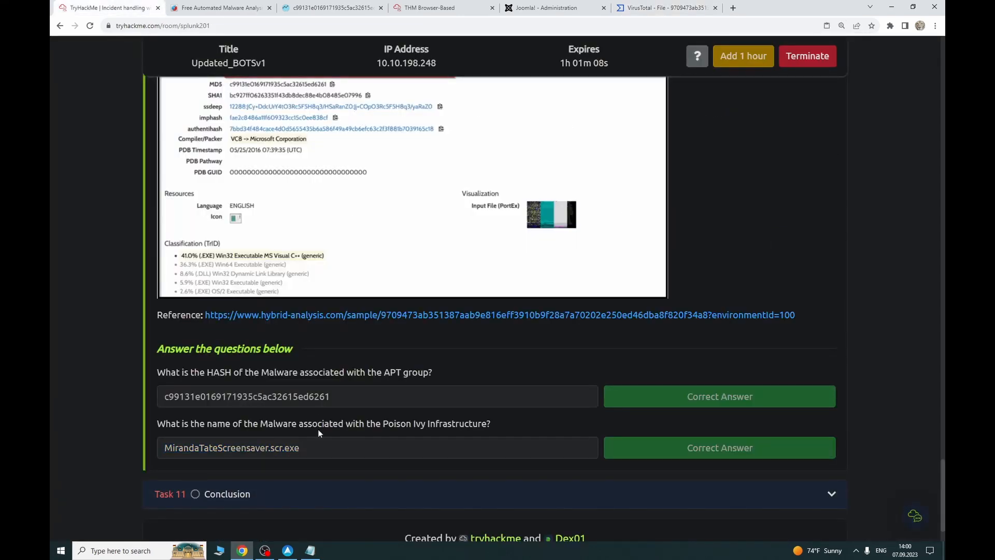
pyautogui.scroll(3, 818, 225)
pyautogui.scroll(-15, 507, 311)
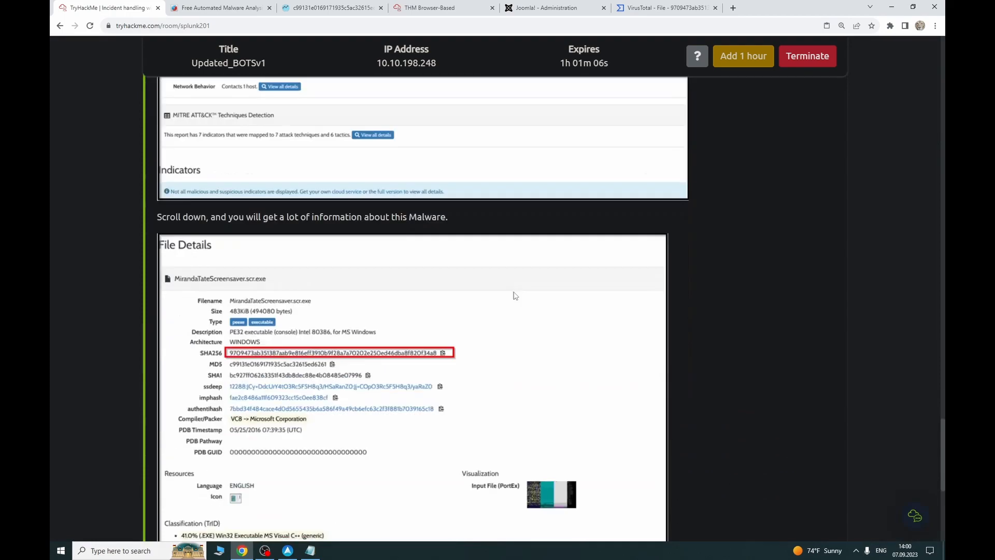
pyautogui.click(301, 417)
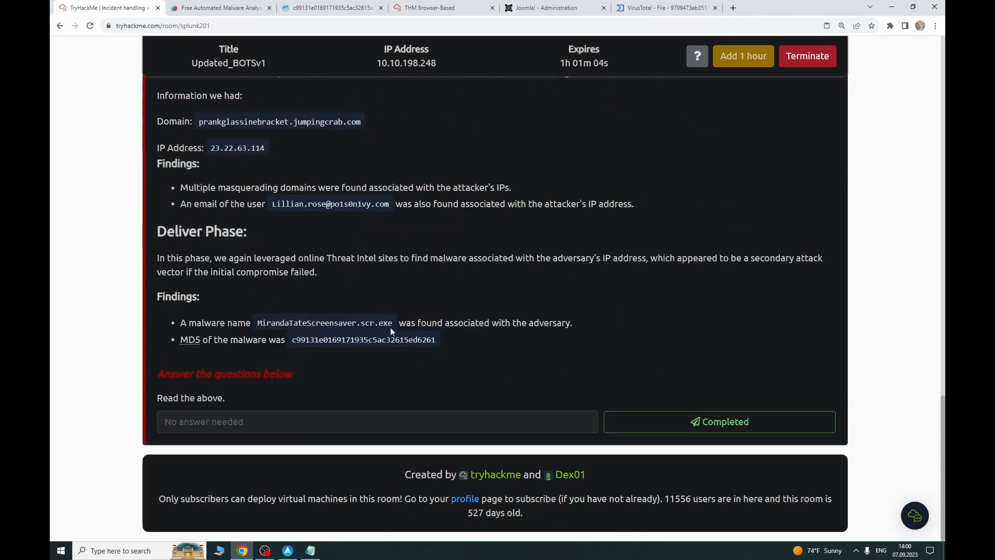
pyautogui.scroll(5, 393, 328)
pyautogui.scroll(10, 393, 327)
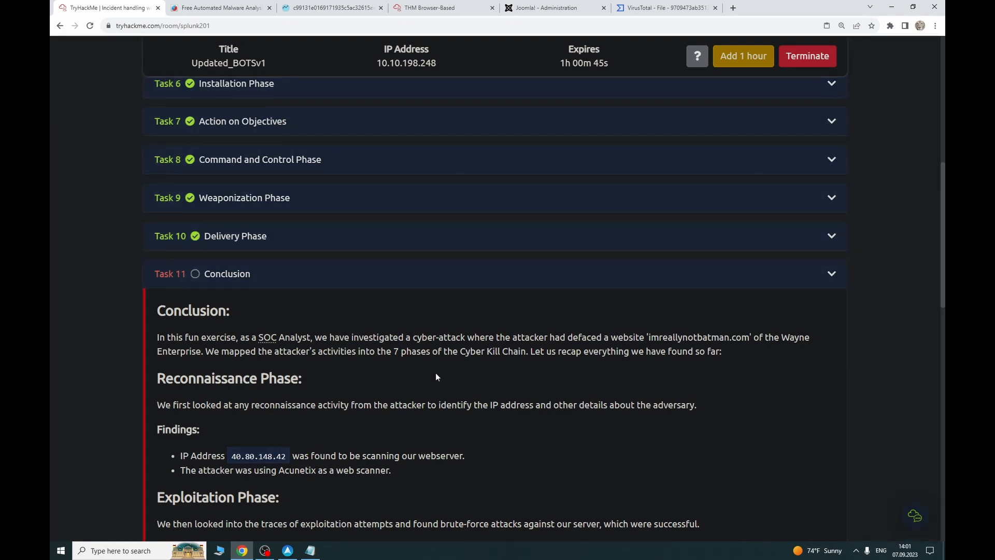
pyautogui.scroll(-8, 288, 332)
pyautogui.scroll(-5, 283, 332)
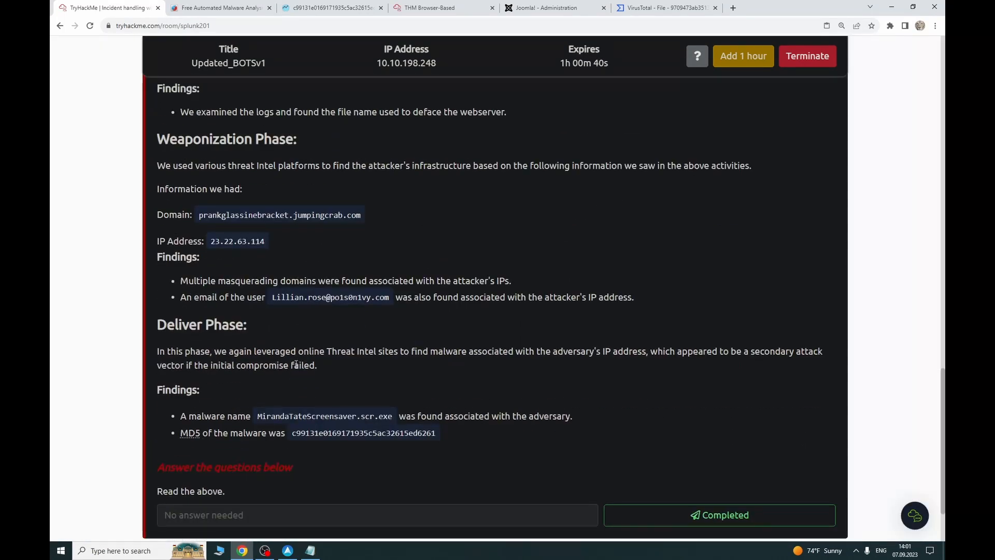
pyautogui.scroll(-3, 295, 364)
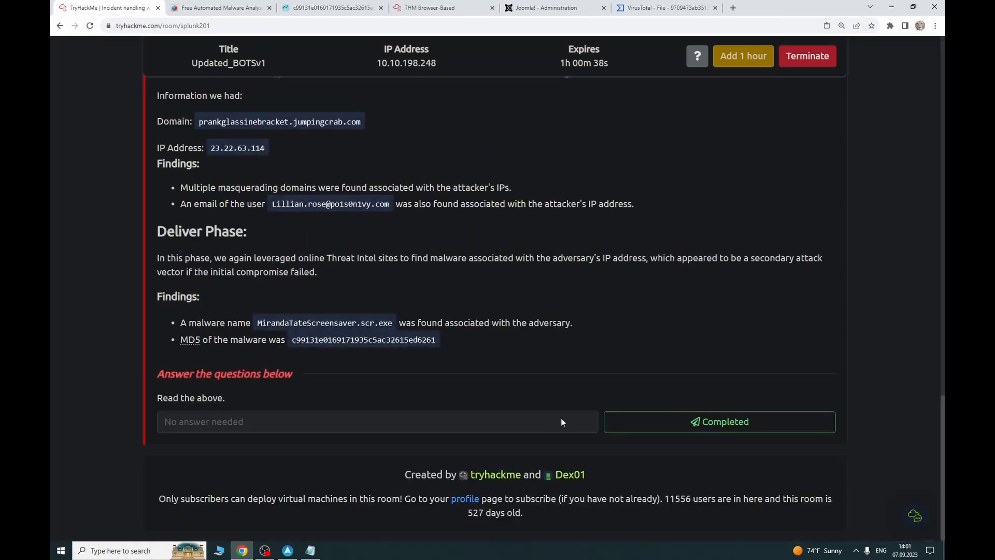
pyautogui.click(617, 421)
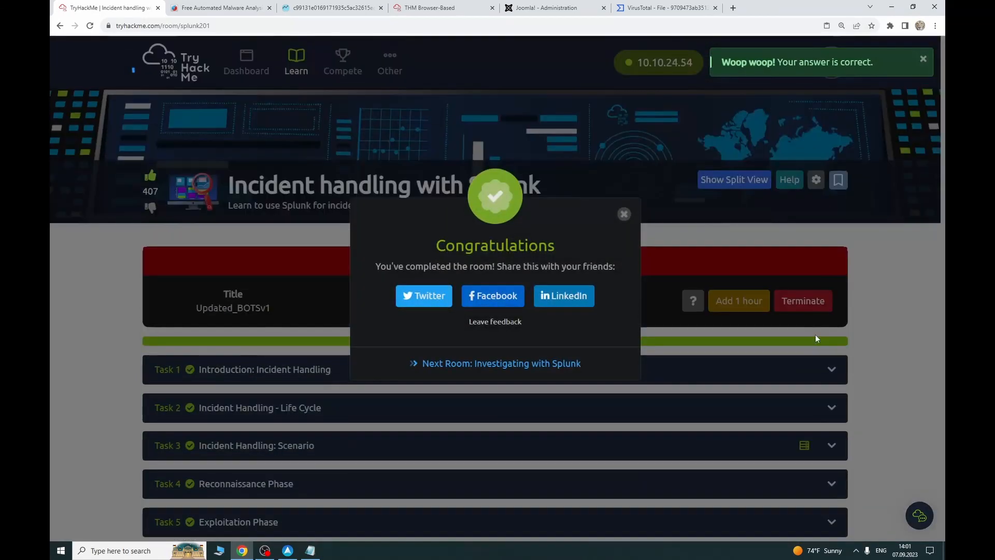
pyautogui.click(625, 215)
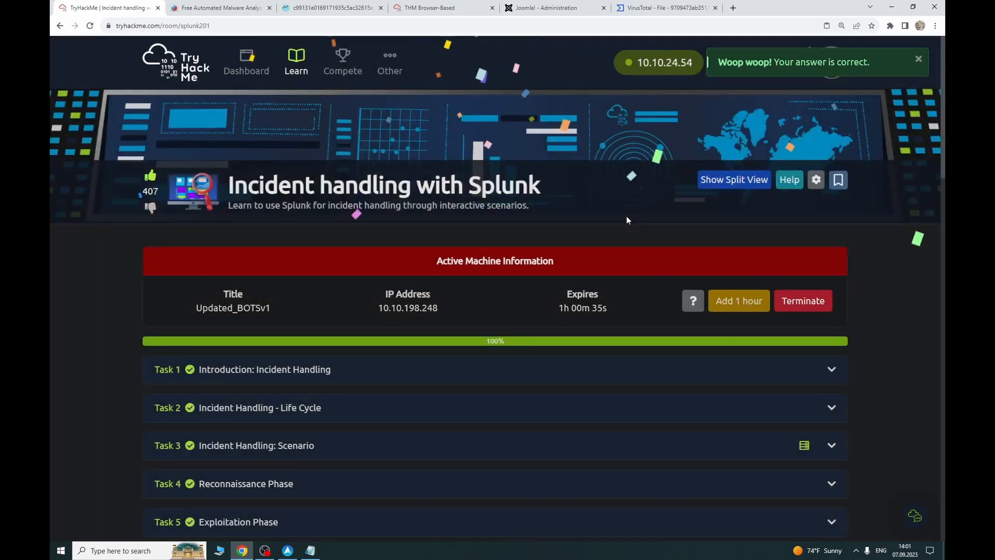